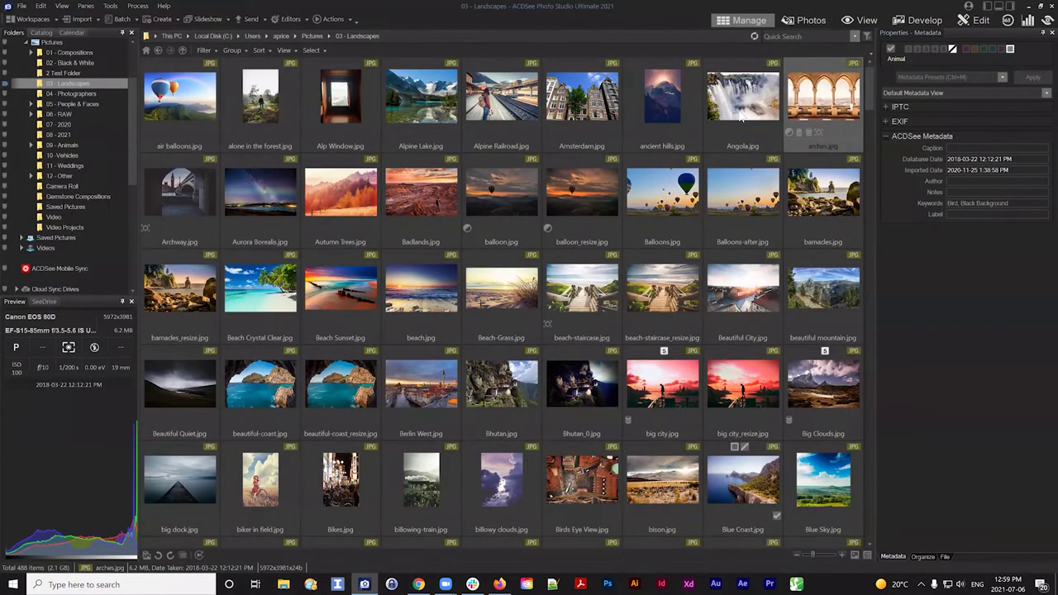
Step: Select Angola.jpg, arches.jpg, balloon.jpg, balloon_resize.jpg and Alpine Railroad.jpg in turn to inspect their metadata and preview information
{"action": "left_click", "coordinate": [742, 117]}
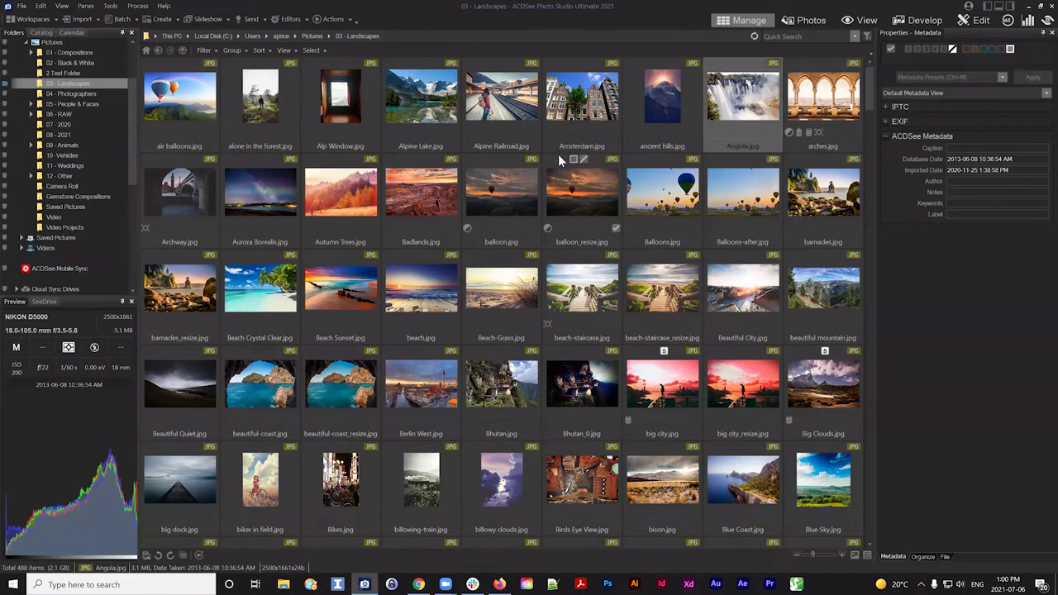
{"action": "left_click", "coordinate": [859, 94]}
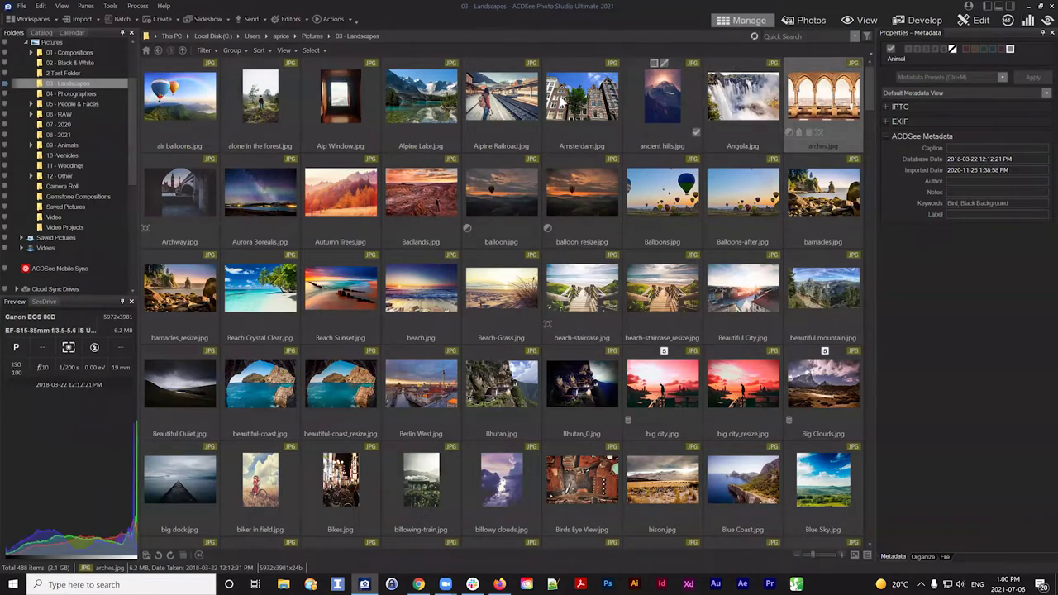
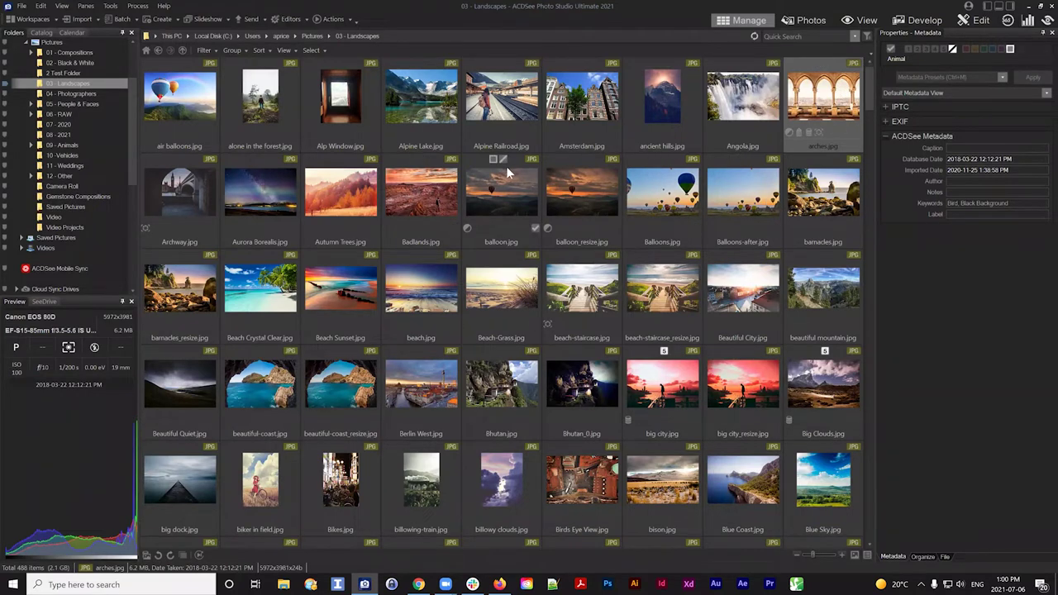
{"action": "left_click", "coordinate": [513, 195]}
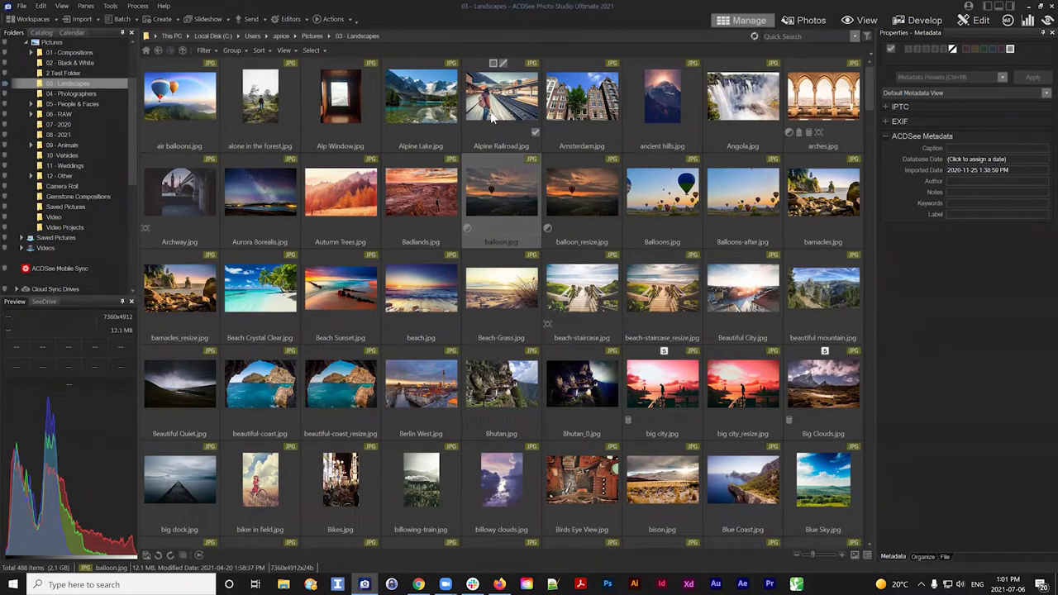
{"action": "left_click", "coordinate": [602, 192]}
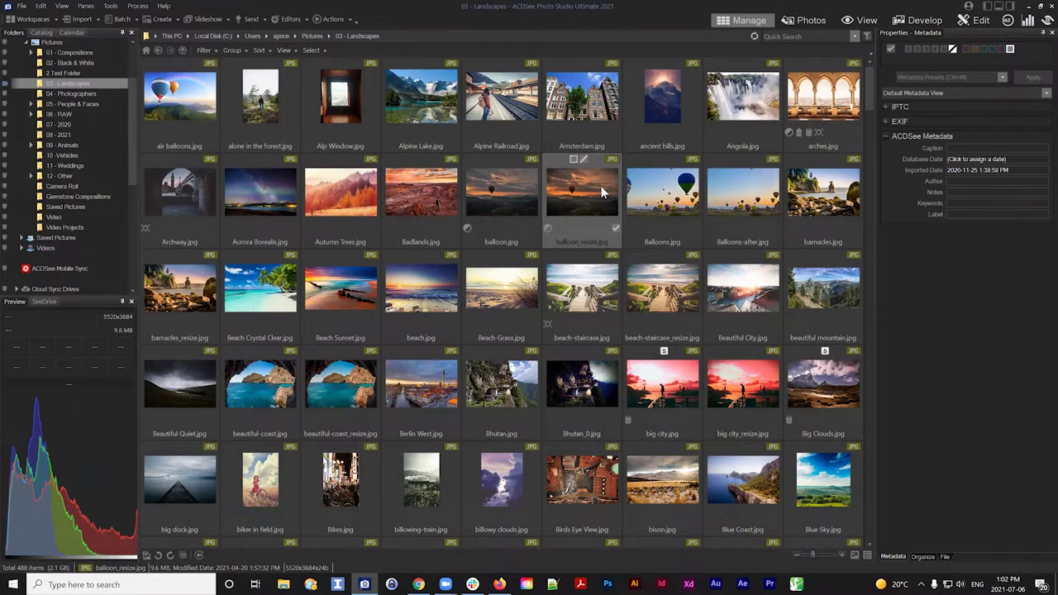
{"action": "left_click", "coordinate": [506, 98]}
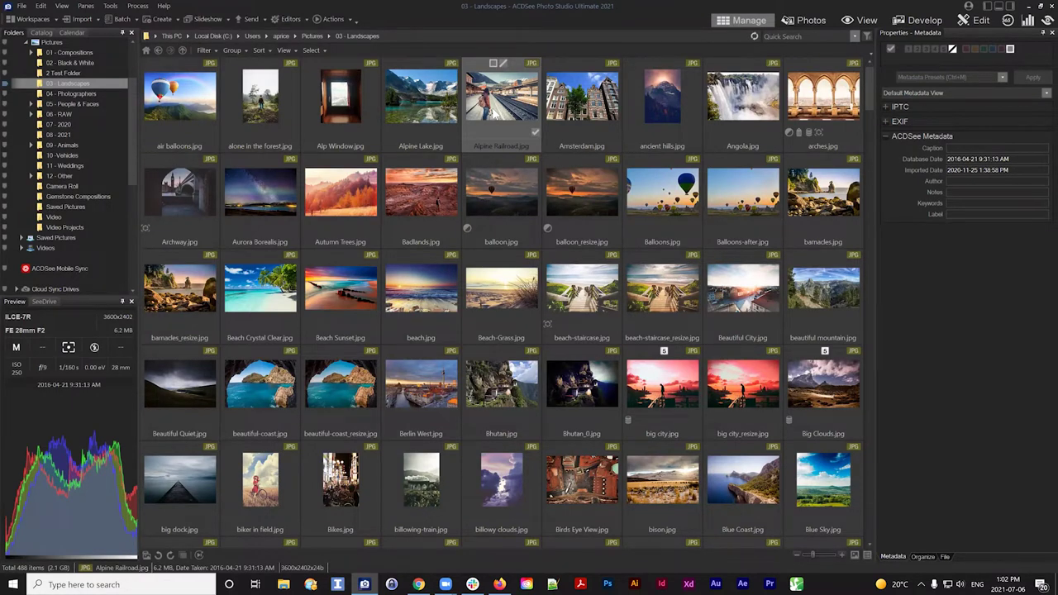
{"action": "left_click", "coordinate": [506, 196]}
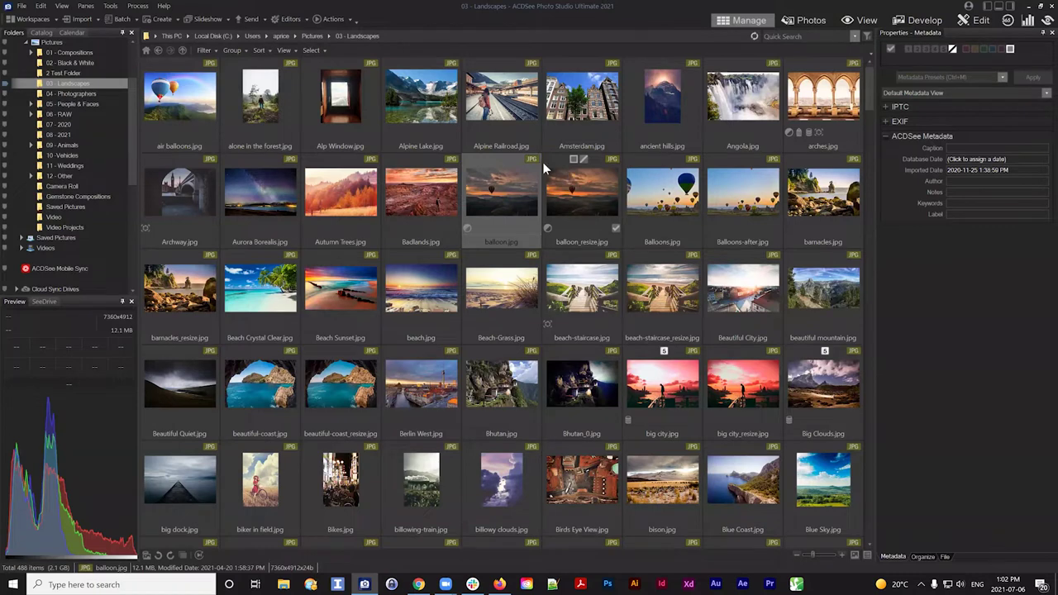
{"action": "left_click", "coordinate": [511, 113]}
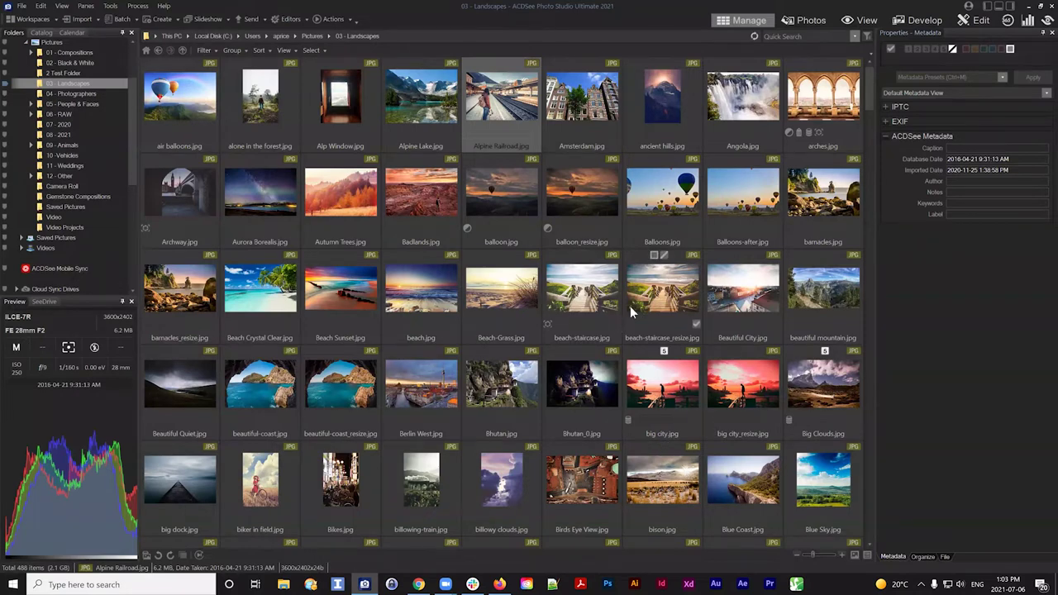
Step: Switch to File Explorer and browse the subfolders of Pictures to compare them with the ACDSee folder tree, closing the window when done
{"action": "left_click", "coordinate": [374, 229]}
{"action": "left_click_drag", "start_coordinate": [134, 113], "coordinate": [142, 83]}
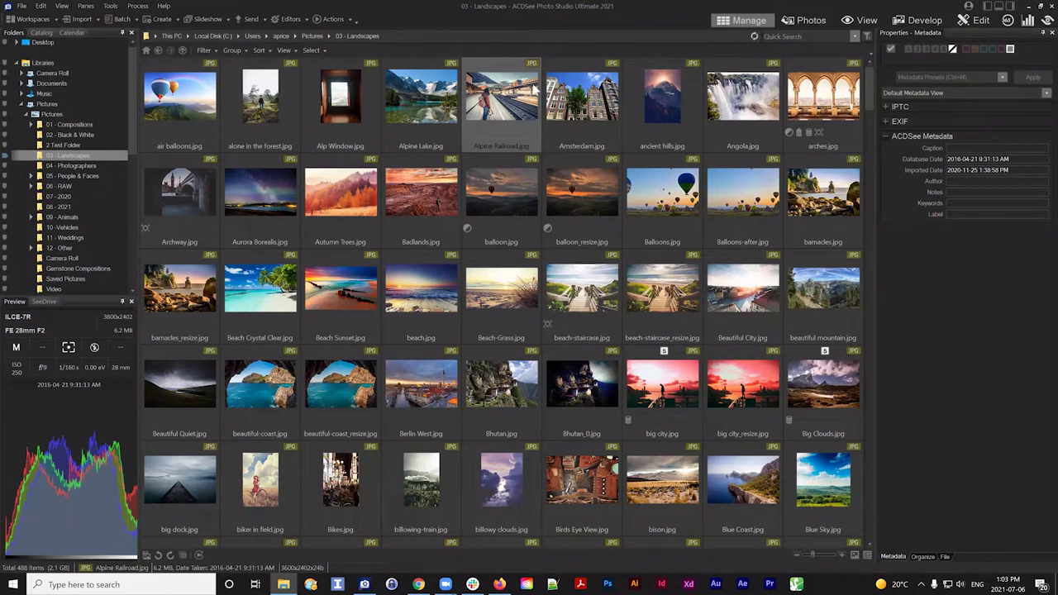
{"action": "key", "text": "super+e"}
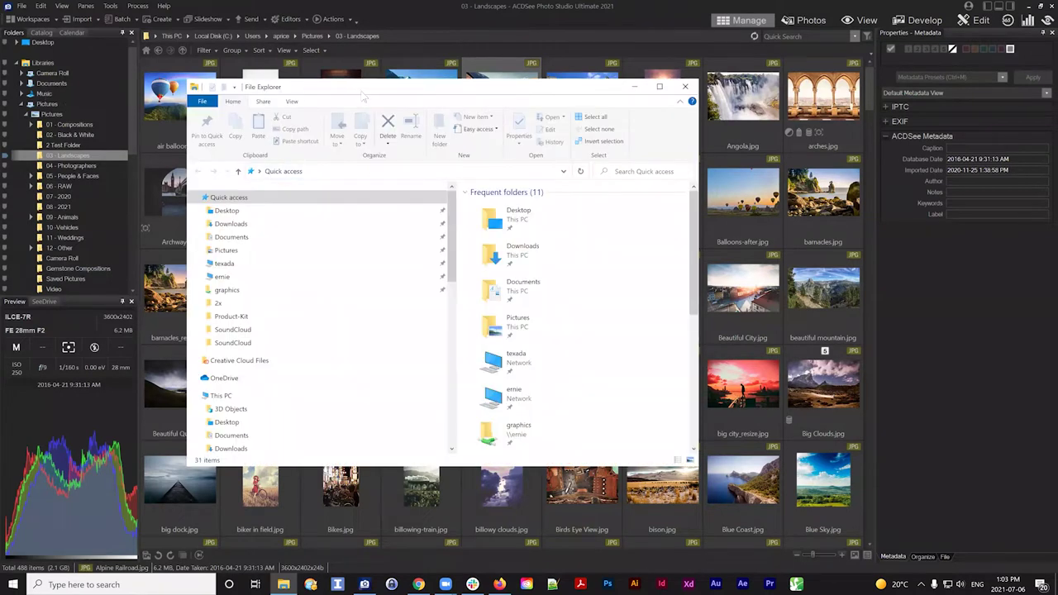
{"action": "left_click_drag", "start_coordinate": [361, 96], "coordinate": [330, 61]}
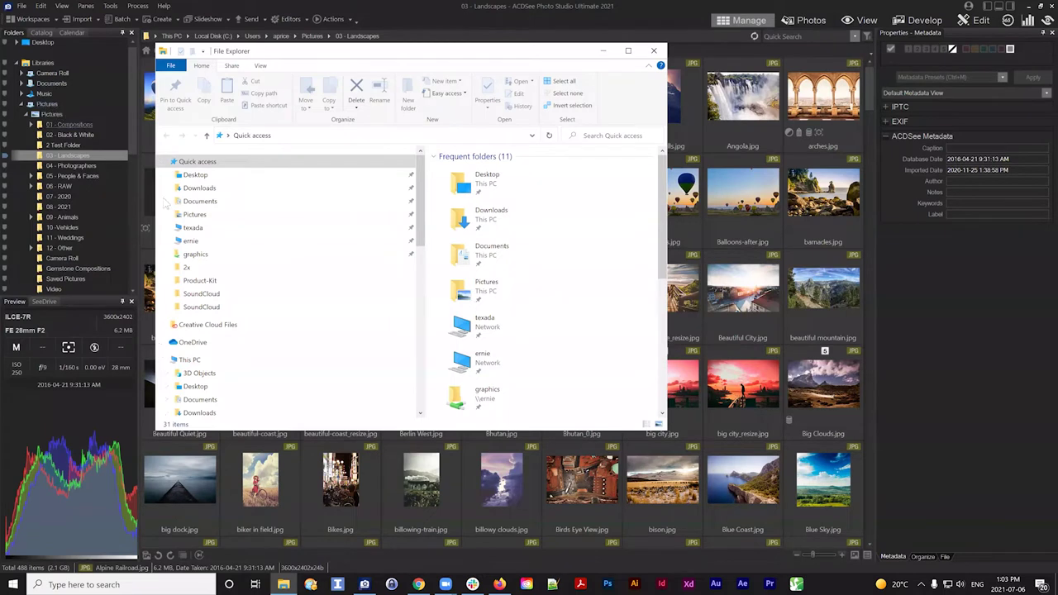
{"action": "left_click", "coordinate": [195, 215]}
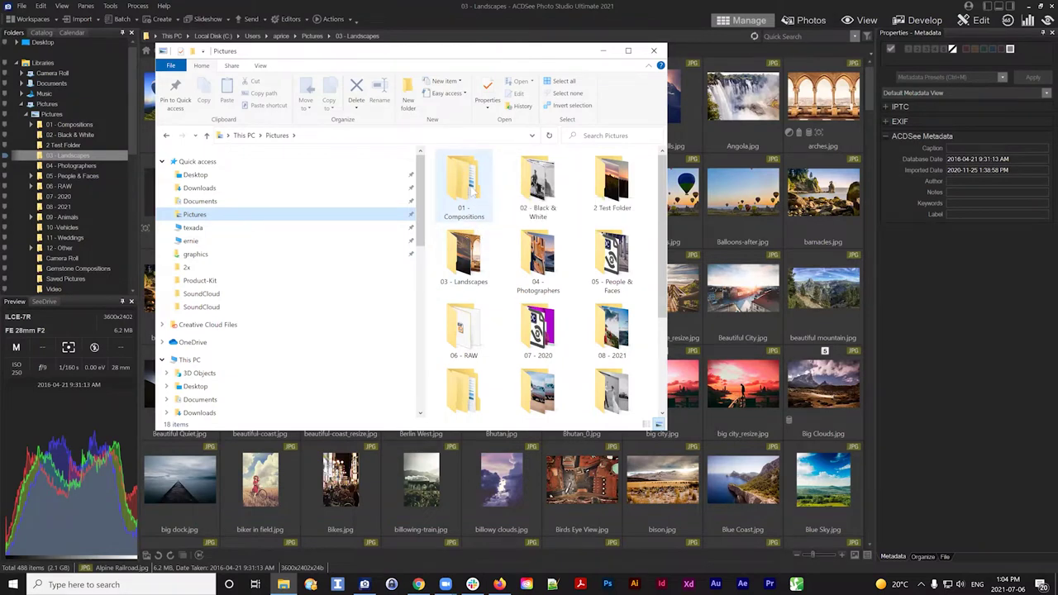
{"action": "scroll", "coordinate": [616, 389], "scroll_direction": "down", "scroll_amount": 2}
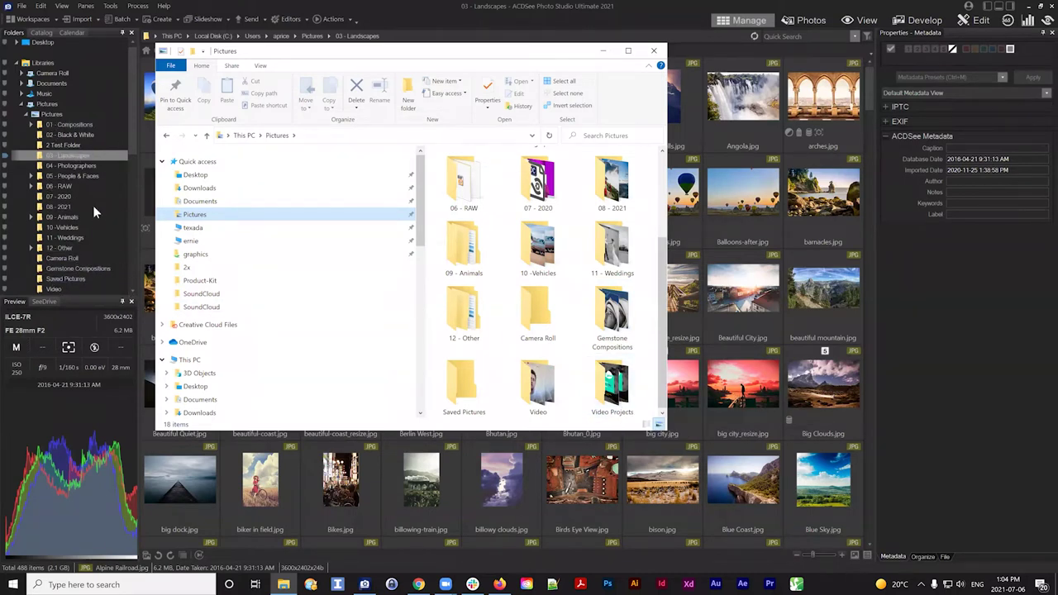
{"action": "left_click", "coordinate": [656, 51]}
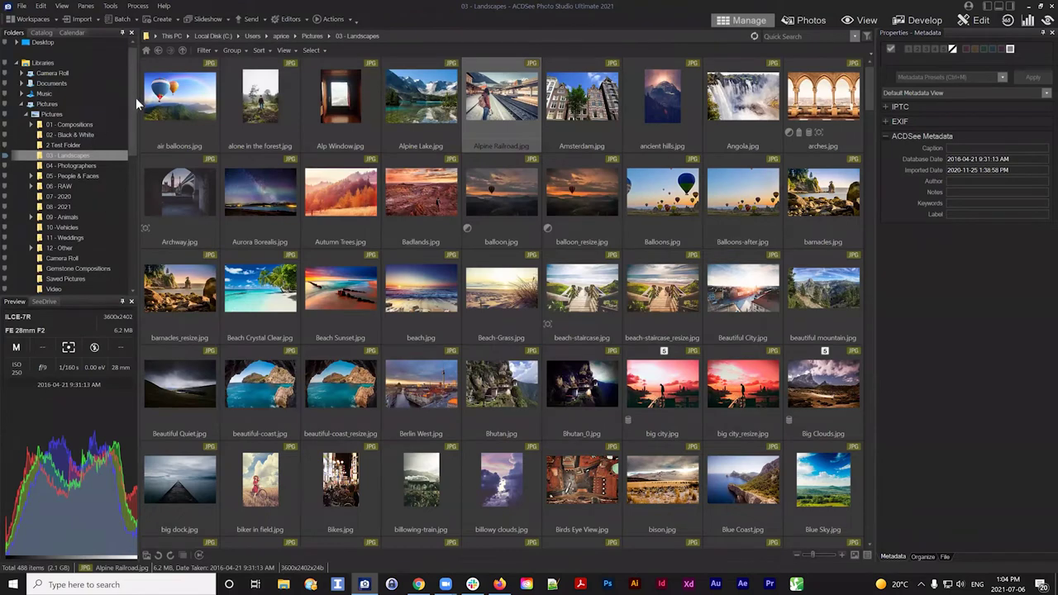
Step: Browse through the photo thumbnails in the 03 - Landscapes folder and return to its first images
{"action": "scroll", "coordinate": [109, 98], "scroll_direction": "down", "scroll_amount": 1}
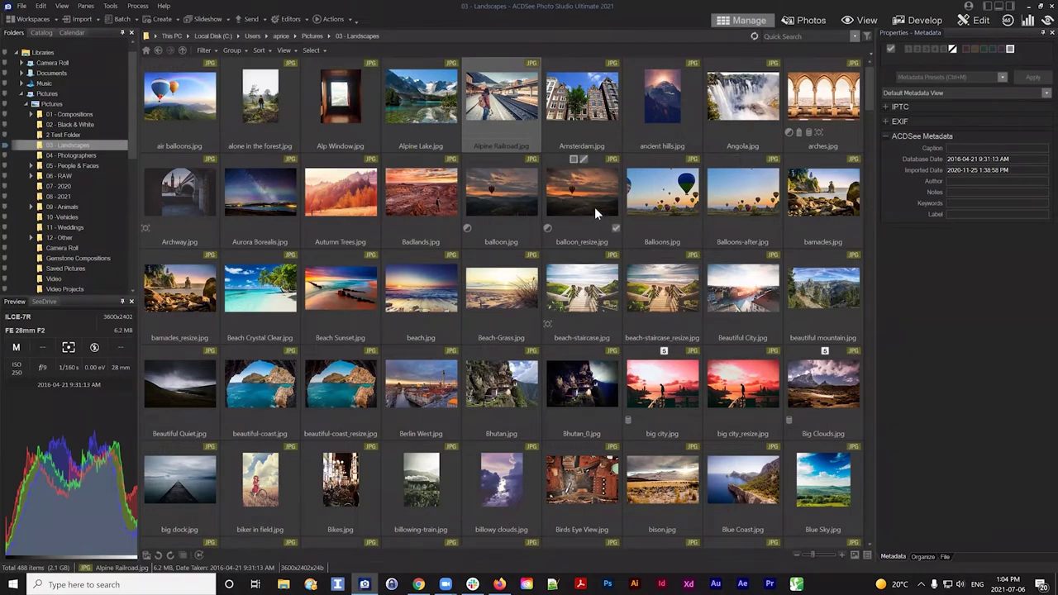
{"action": "scroll", "coordinate": [870, 120], "scroll_direction": "down", "scroll_amount": 3}
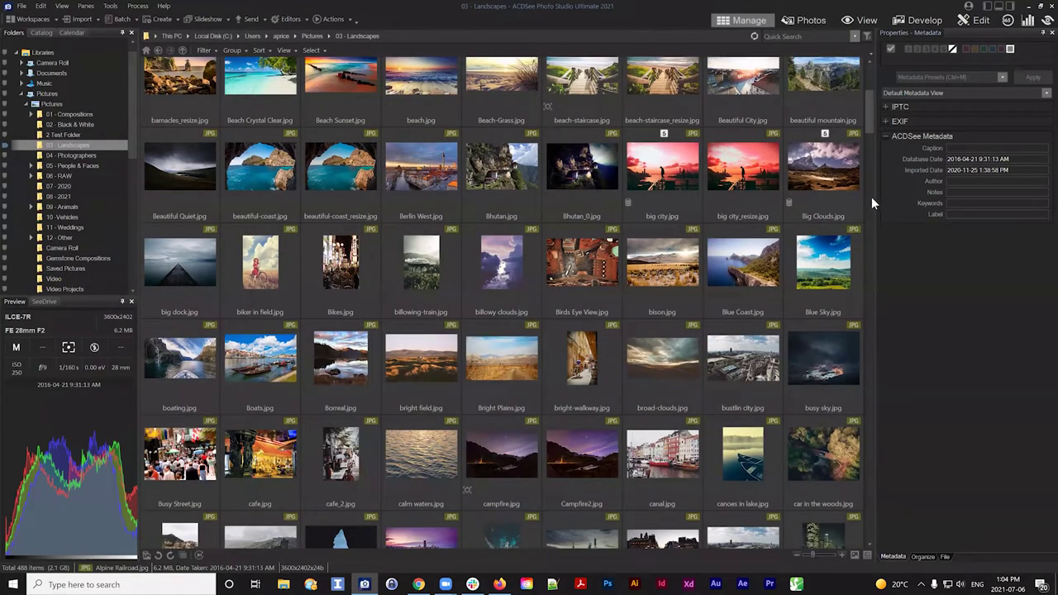
{"action": "scroll", "coordinate": [872, 197], "scroll_direction": "down", "scroll_amount": 10}
{"action": "scroll", "coordinate": [868, 97], "scroll_direction": "up", "scroll_amount": 13}
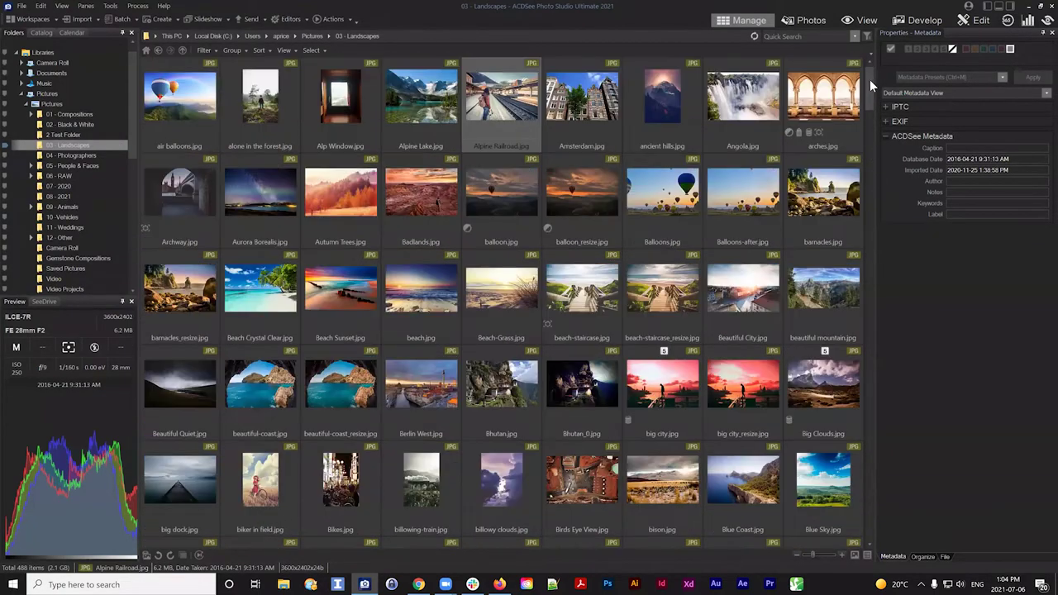
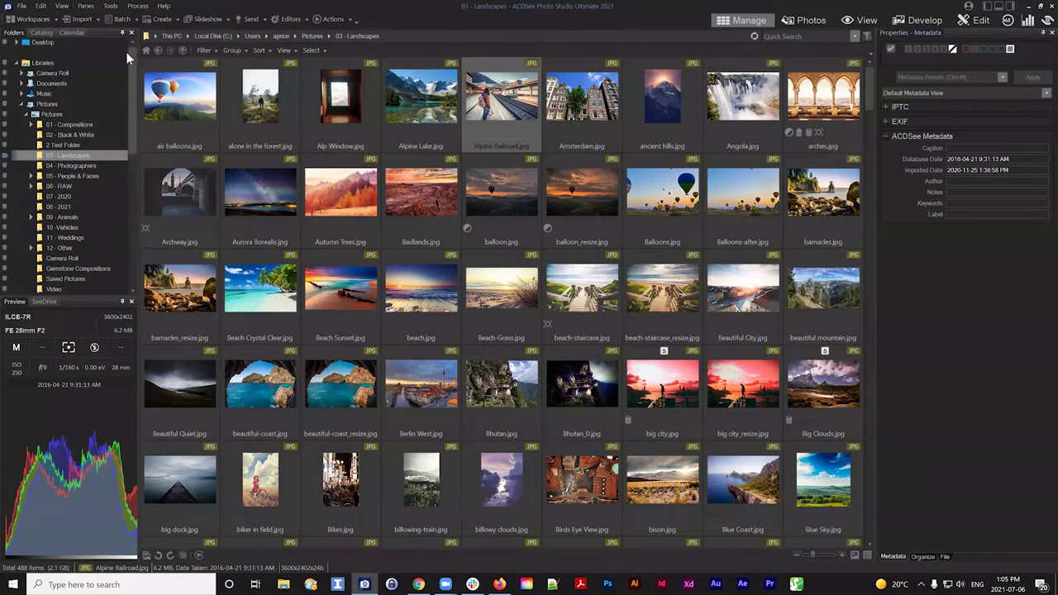
Step: Look over the Catalog pane, and preview Autumn Trees.jpg and Alpine Lake.jpg from the folder view
{"action": "left_click", "coordinate": [38, 33]}
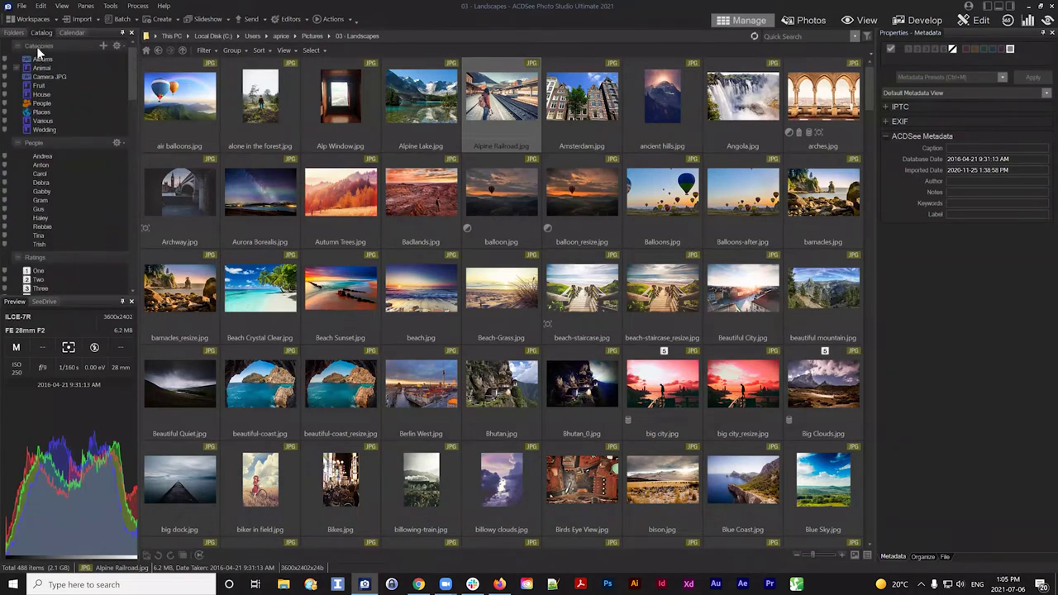
{"action": "left_click", "coordinate": [14, 33]}
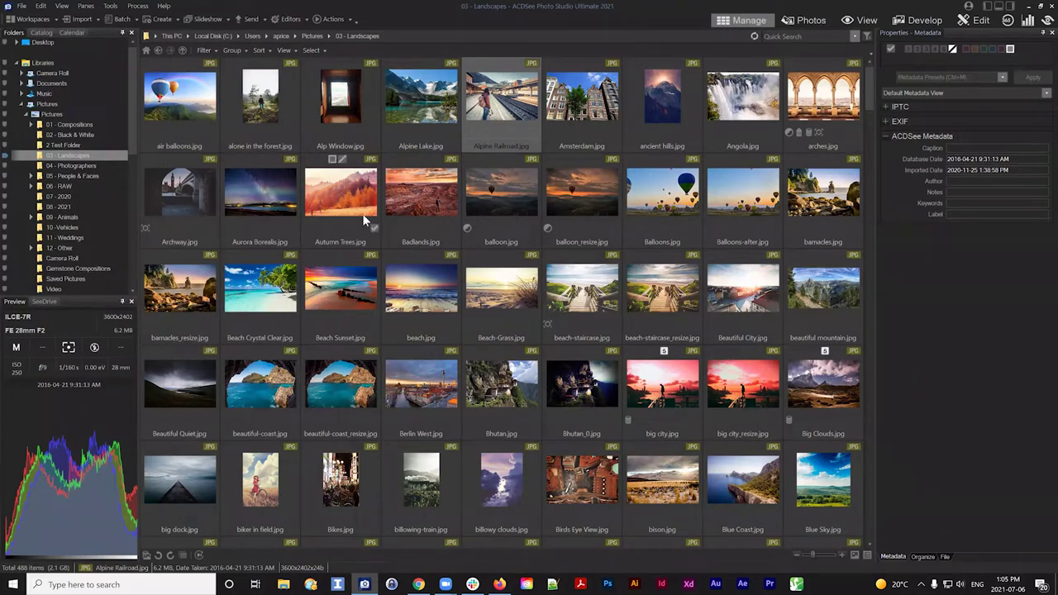
{"action": "left_click", "coordinate": [327, 193]}
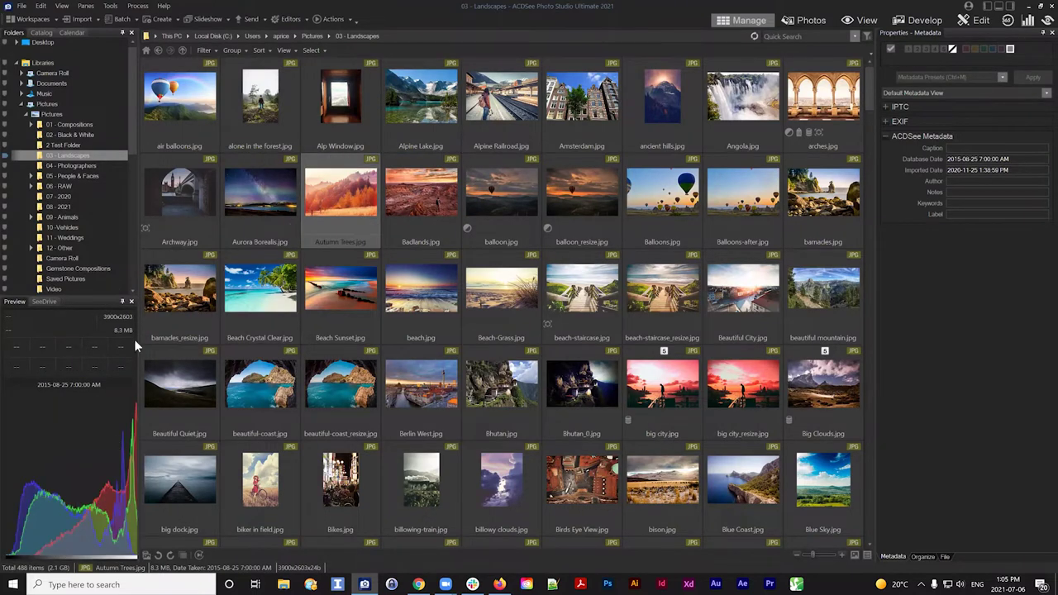
{"action": "left_click", "coordinate": [420, 114]}
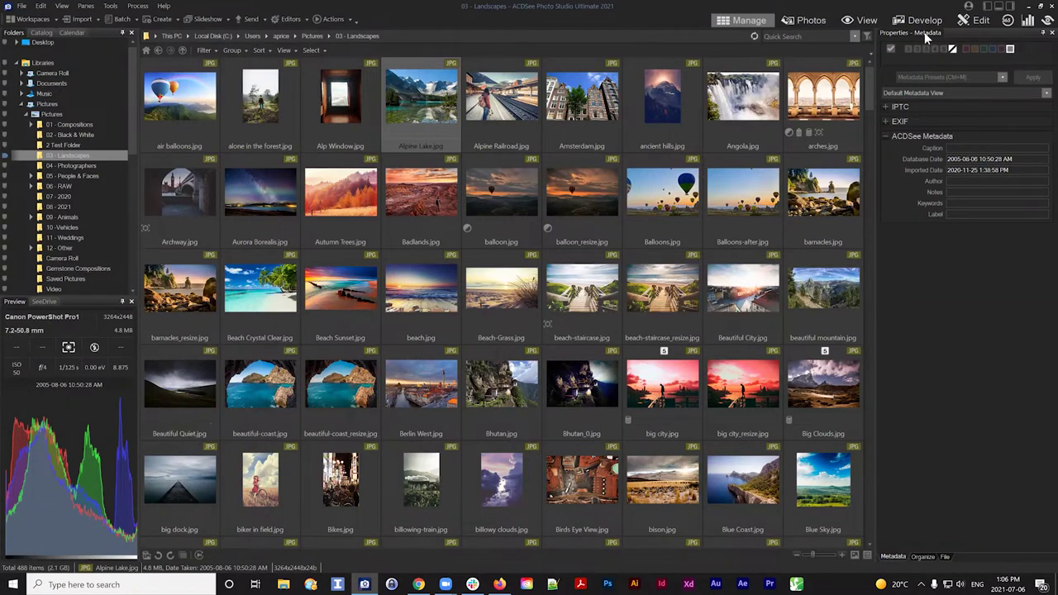
Step: Close the Preview and SeeDrive panes so the folder tree has the full height of its dock
{"action": "left_click", "coordinate": [132, 303]}
{"action": "left_click", "coordinate": [132, 303]}
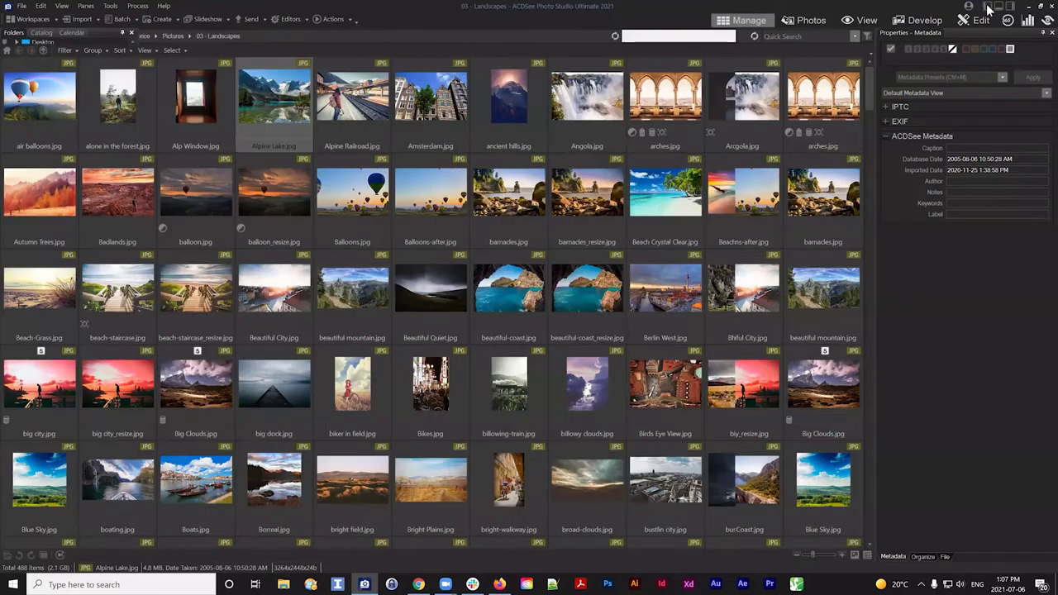
Step: Toggle the visibility of the docked side panes and bring the Folders and Properties panes back
{"action": "left_click", "coordinate": [989, 7]}
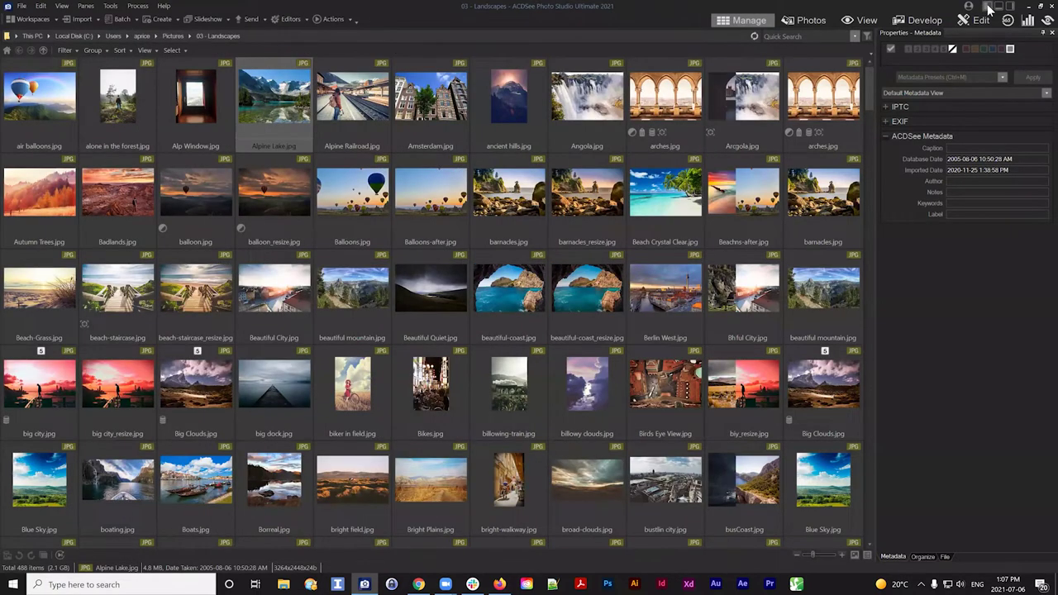
{"action": "left_click", "coordinate": [988, 7]}
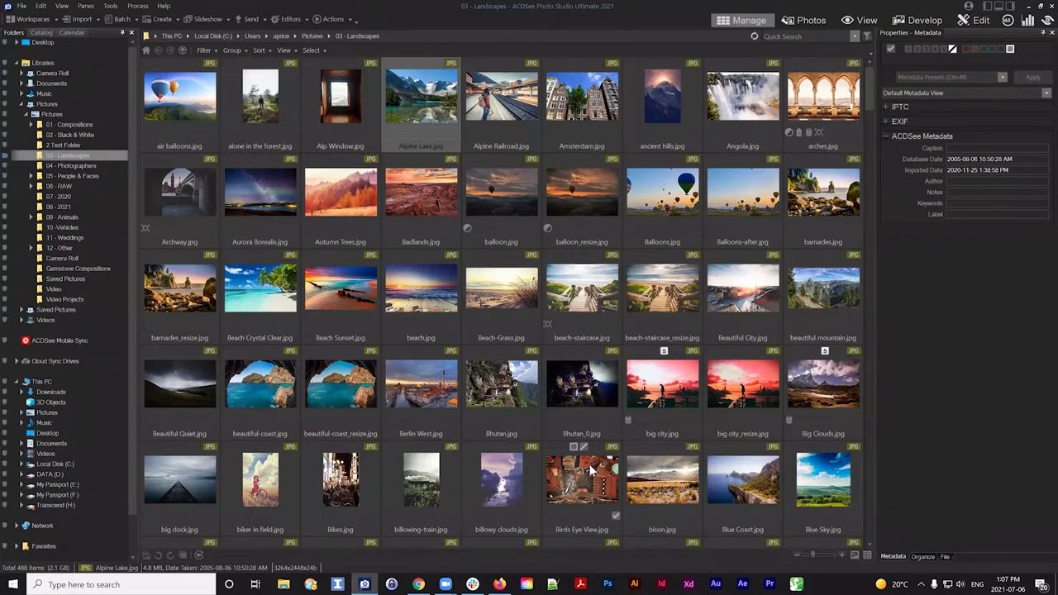
{"action": "left_click", "coordinate": [1011, 7]}
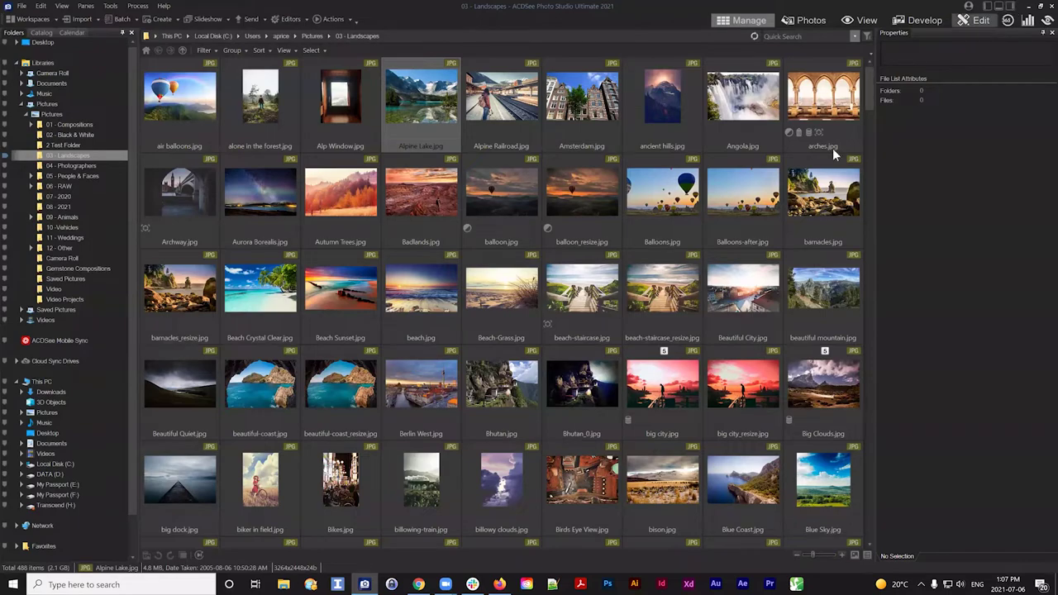
{"action": "left_click", "coordinate": [989, 7]}
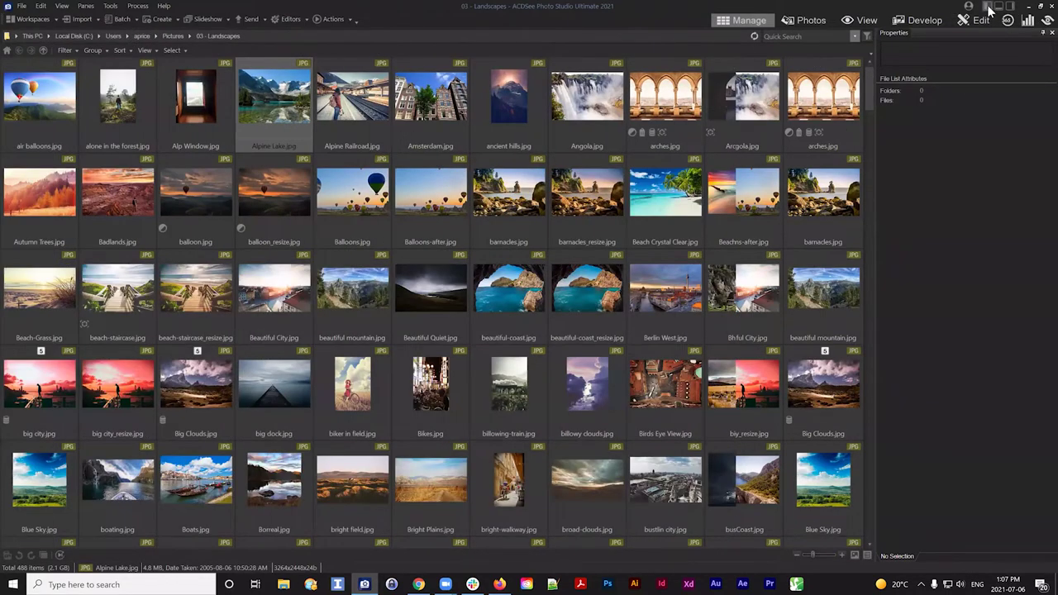
{"action": "left_click", "coordinate": [990, 8]}
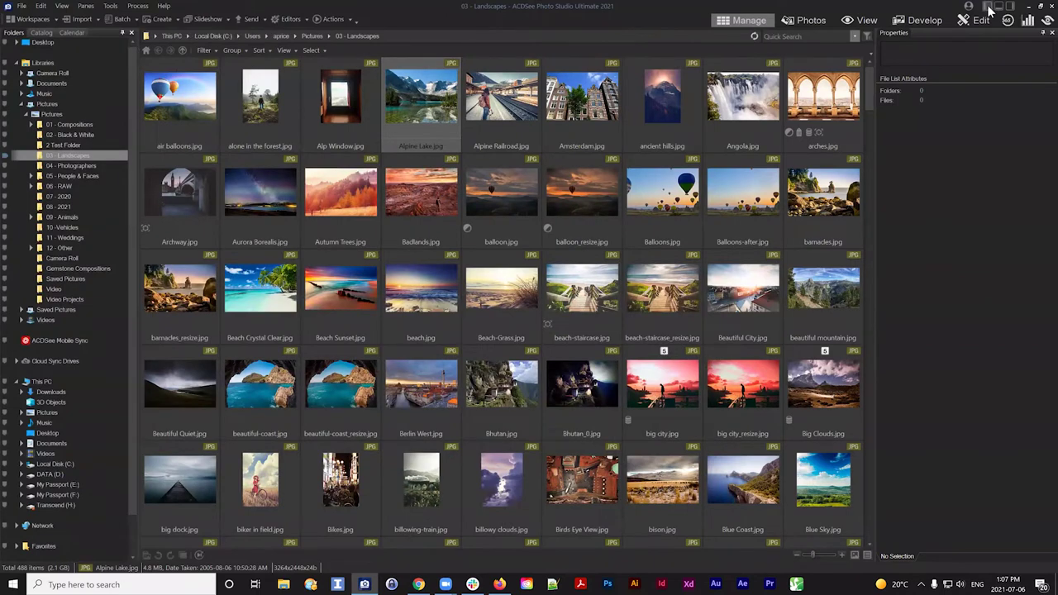
Step: Select balloon.jpg and reopen the Preview and SeeDrive panes
{"action": "left_click", "coordinate": [494, 209]}
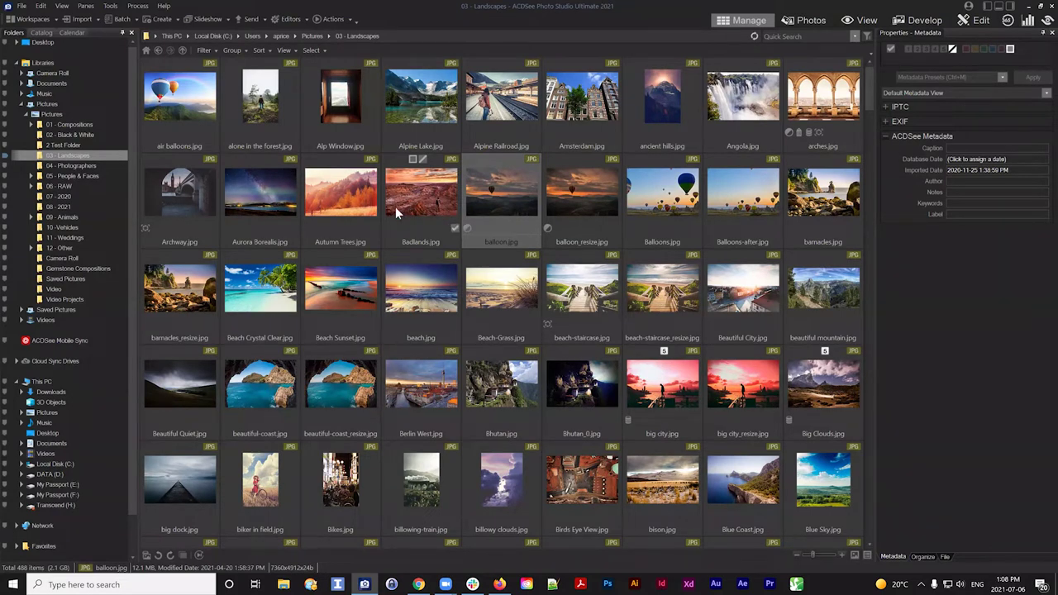
{"action": "left_click", "coordinate": [86, 7]}
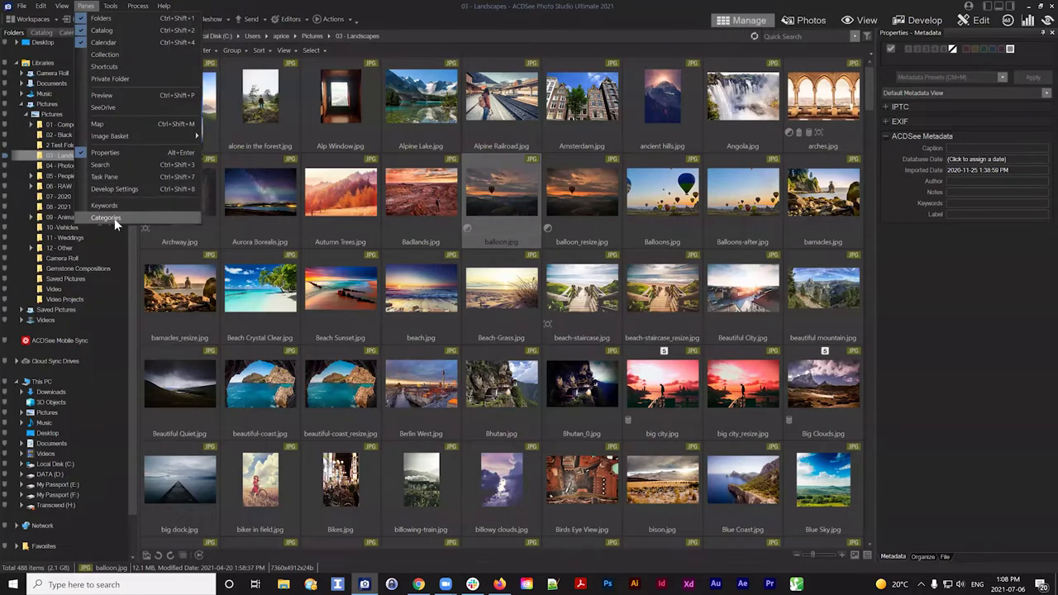
{"action": "left_click", "coordinate": [120, 93]}
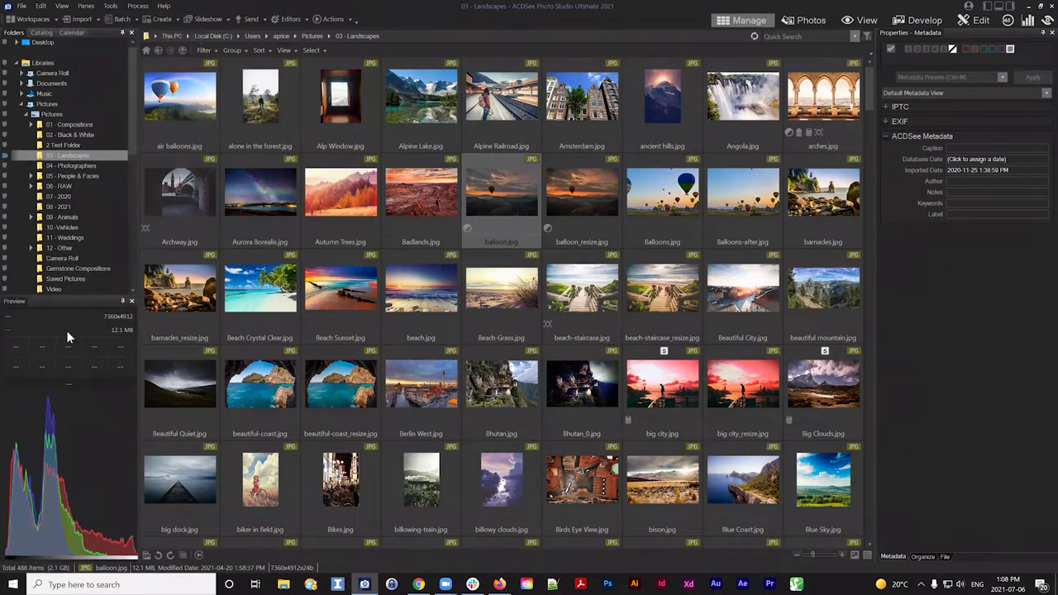
{"action": "left_click", "coordinate": [86, 6]}
{"action": "left_click", "coordinate": [113, 109]}
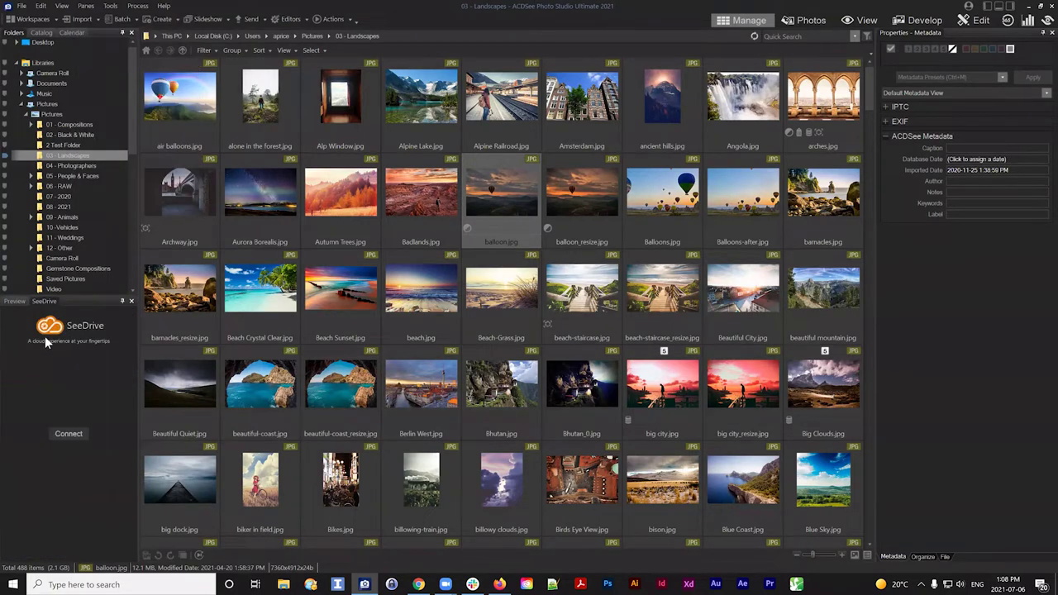
Step: Close the reopened SeeDrive and Preview panes
{"action": "left_click", "coordinate": [86, 6]}
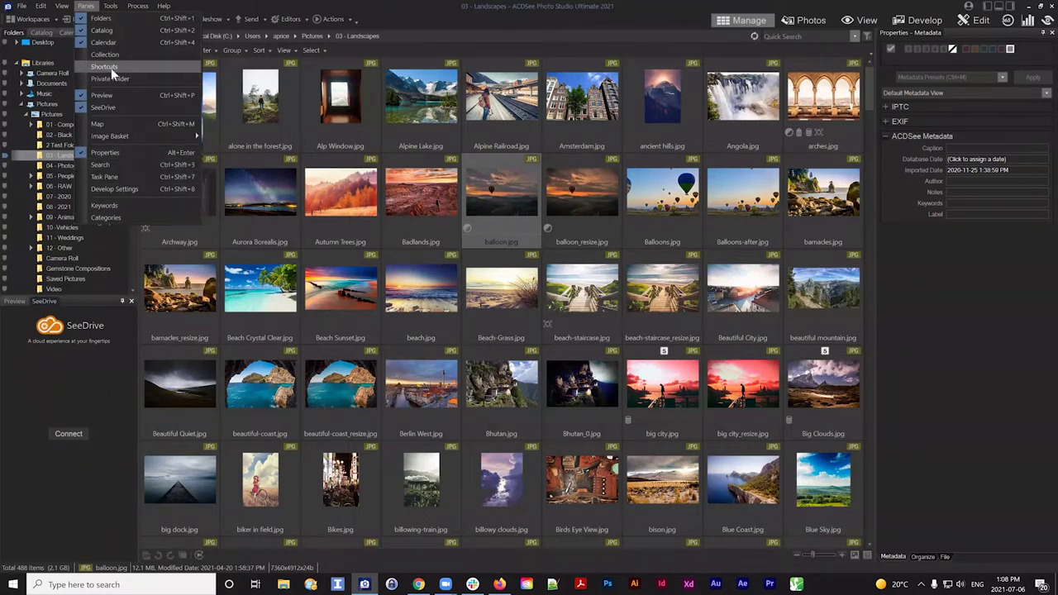
{"action": "left_click", "coordinate": [131, 299]}
{"action": "left_click", "coordinate": [132, 299]}
{"action": "left_click", "coordinate": [132, 300]}
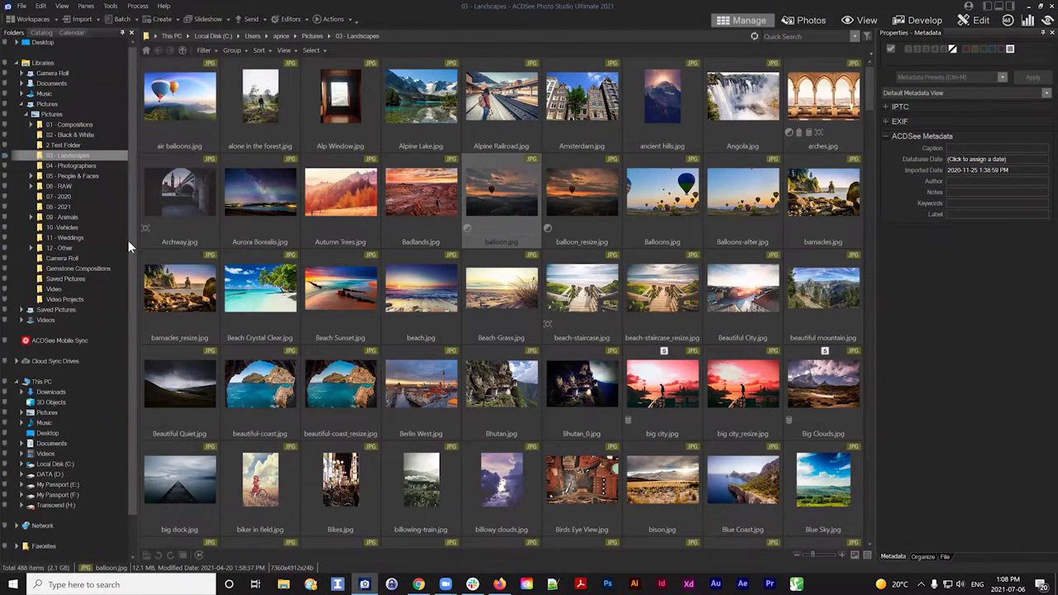
Step: Hide the Calendar pane and check which panes remain enabled
{"action": "left_click", "coordinate": [85, 6]}
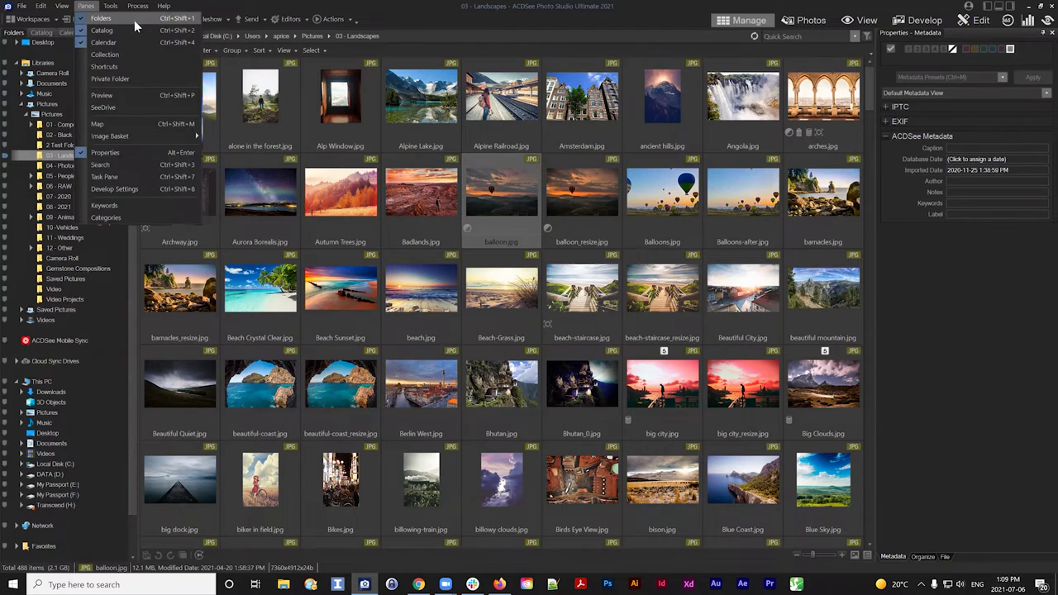
{"action": "left_click", "coordinate": [86, 42]}
{"action": "left_click", "coordinate": [85, 7]}
{"action": "mouse_move", "coordinate": [110, 7]}
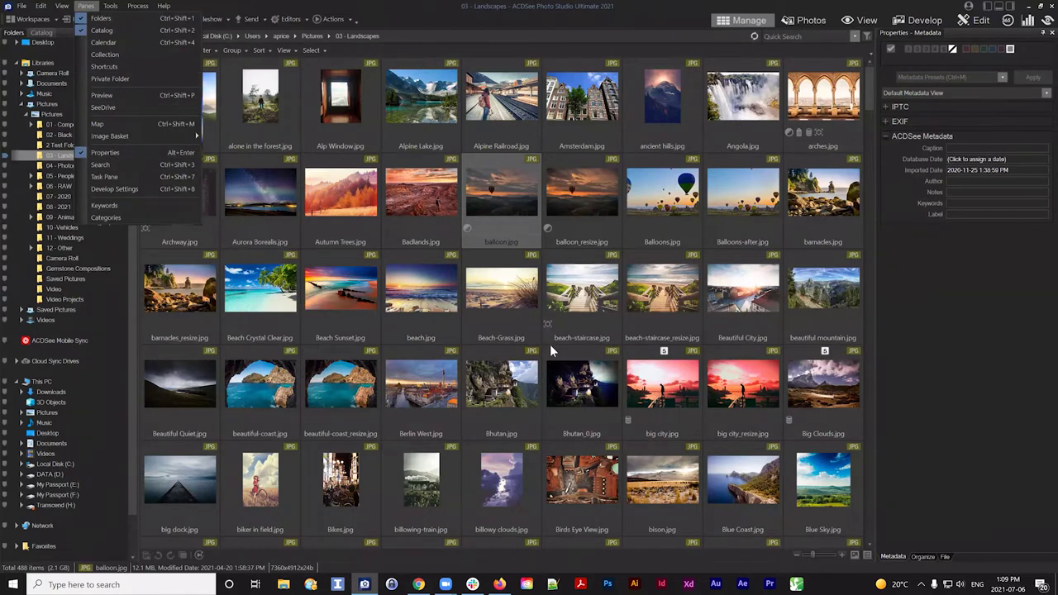
{"action": "left_click", "coordinate": [131, 264]}
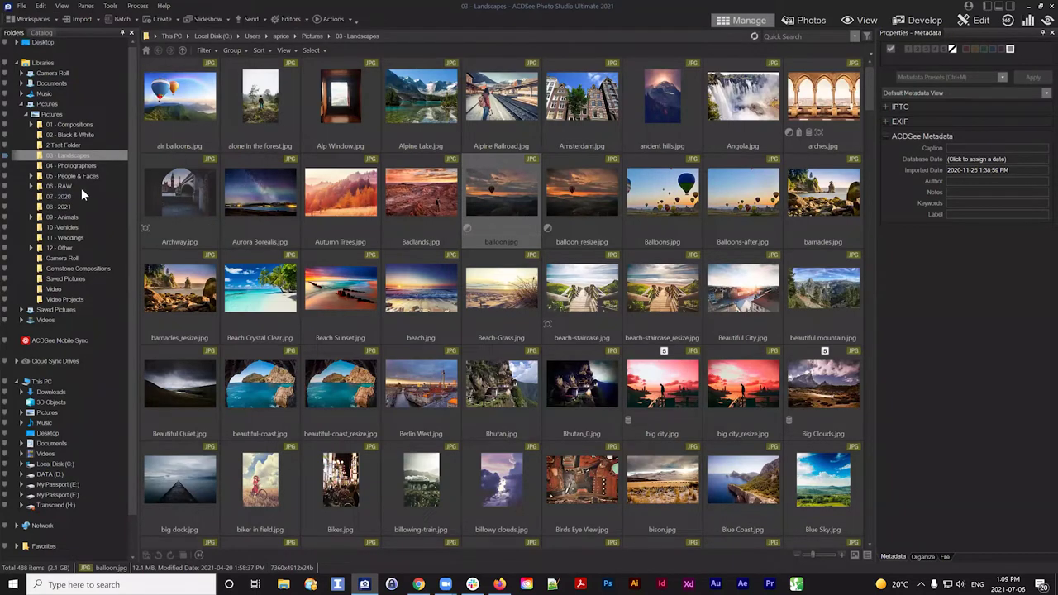
{"action": "left_click", "coordinate": [33, 21]}
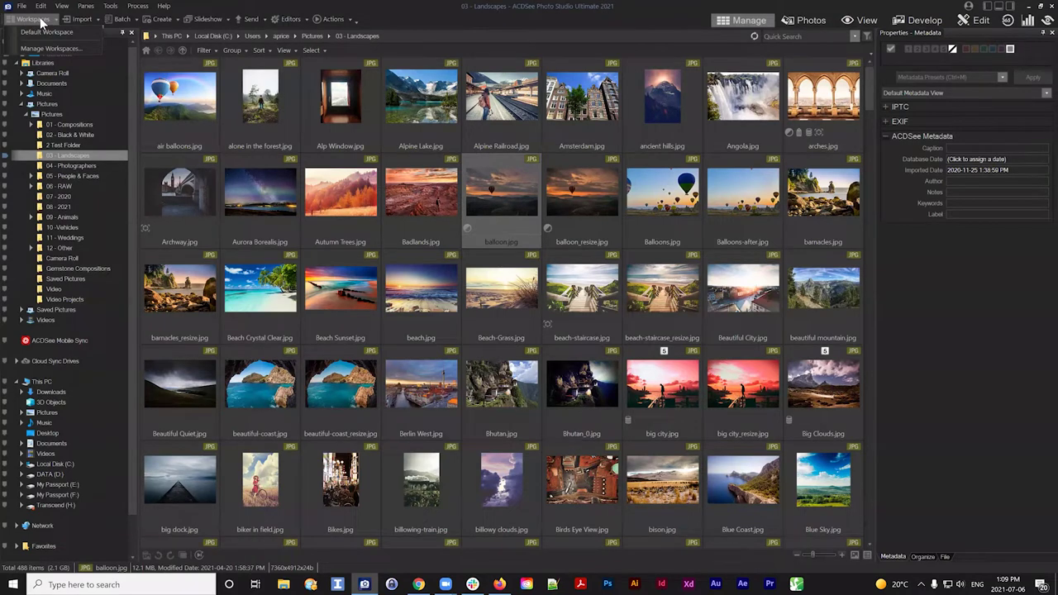
{"action": "left_click", "coordinate": [77, 49]}
{"action": "left_click_drag", "start_coordinate": [519, 209], "coordinate": [500, 207]}
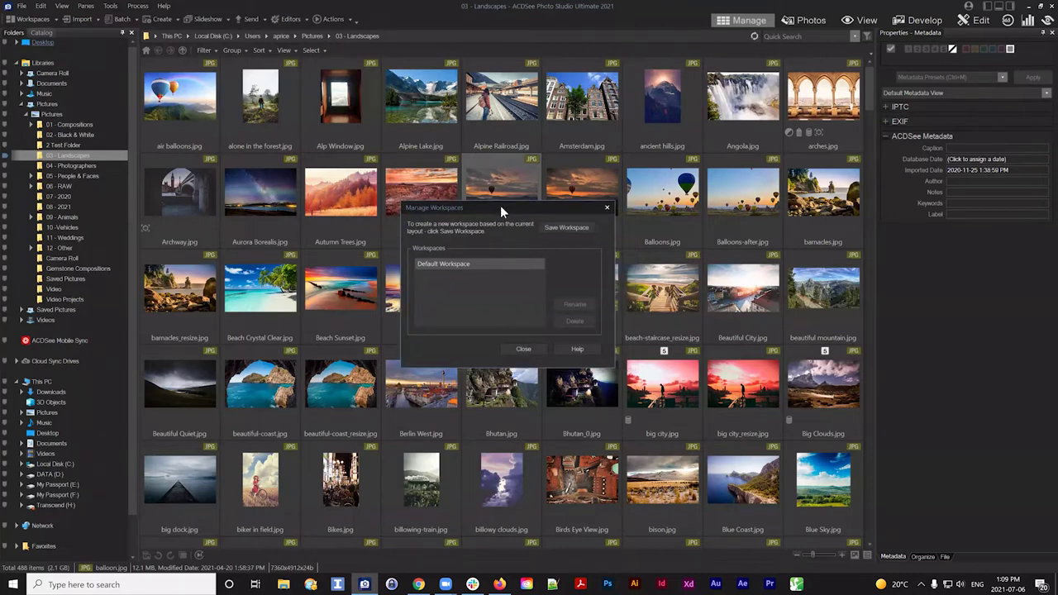
{"action": "left_click", "coordinate": [608, 209]}
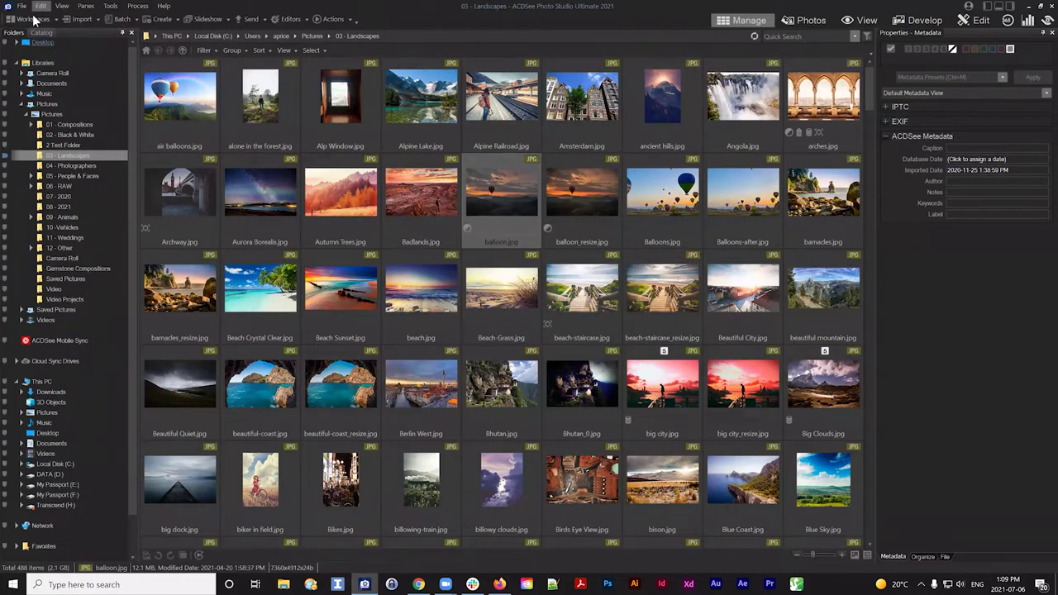
Step: Save the current pane layout as a new workspace named with the owner's first name and the word Workspace
{"action": "left_click", "coordinate": [33, 18]}
{"action": "left_click", "coordinate": [45, 49]}
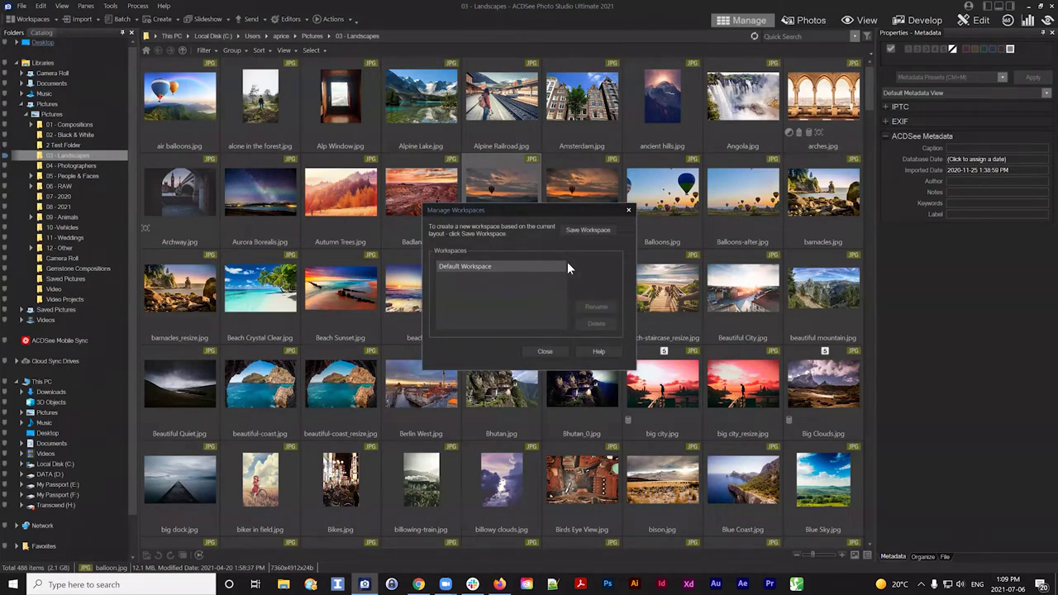
{"action": "left_click", "coordinate": [585, 231]}
{"action": "type", "text": "Adam's Workspace"}
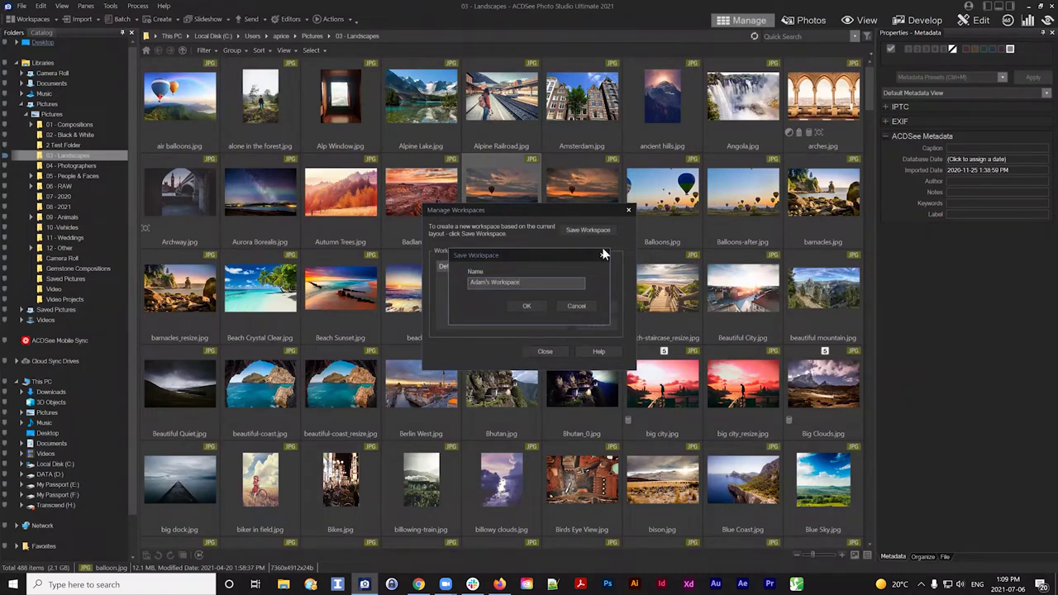
{"action": "left_click", "coordinate": [537, 306]}
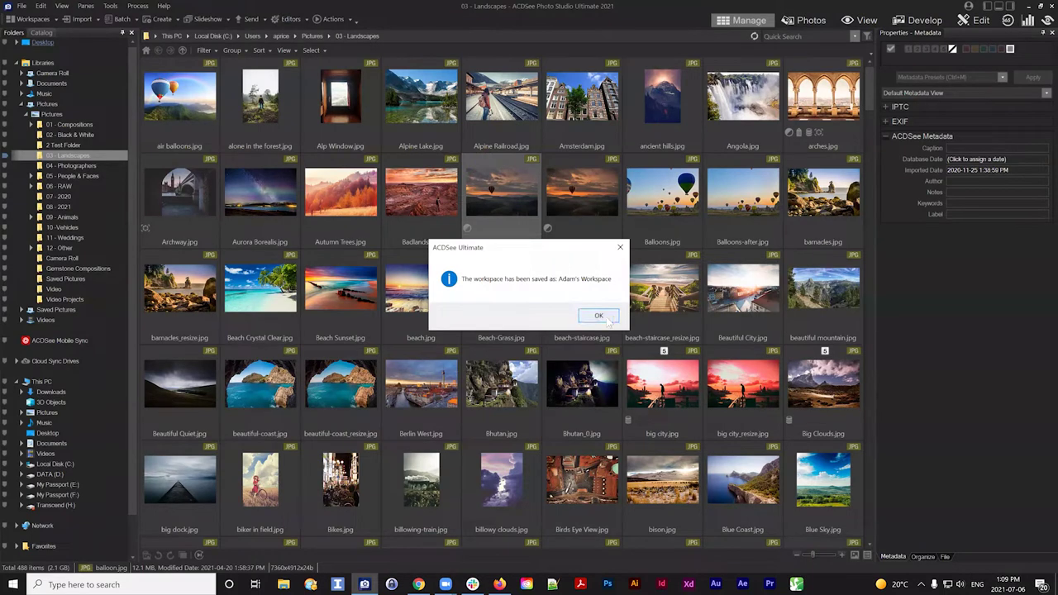
{"action": "left_click", "coordinate": [606, 318]}
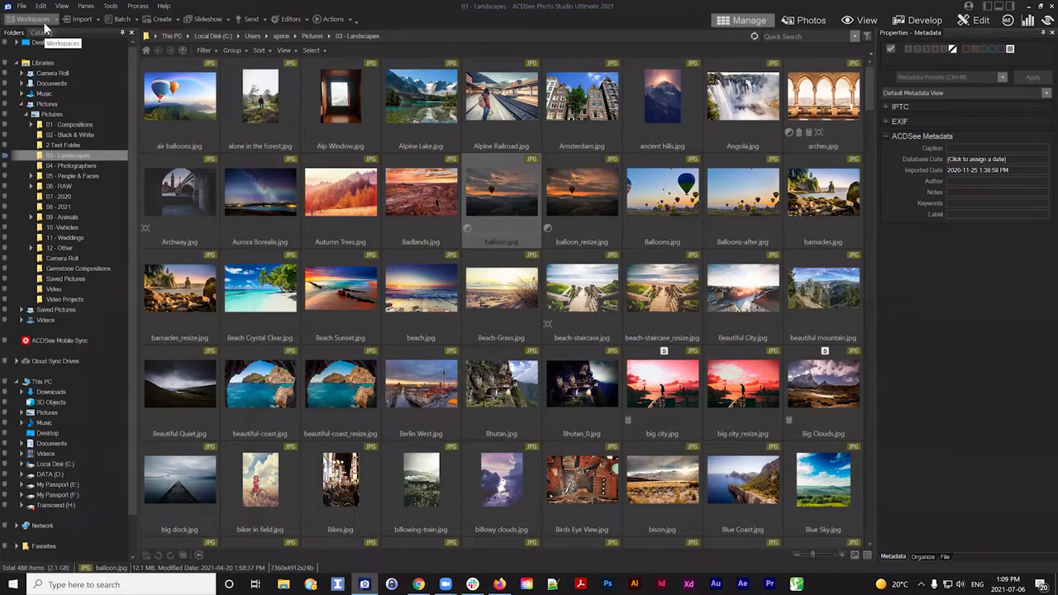
Step: Load the Default Workspace, switch back to the saved personal workspace, and slightly narrow the Properties pane
{"action": "left_click", "coordinate": [41, 20]}
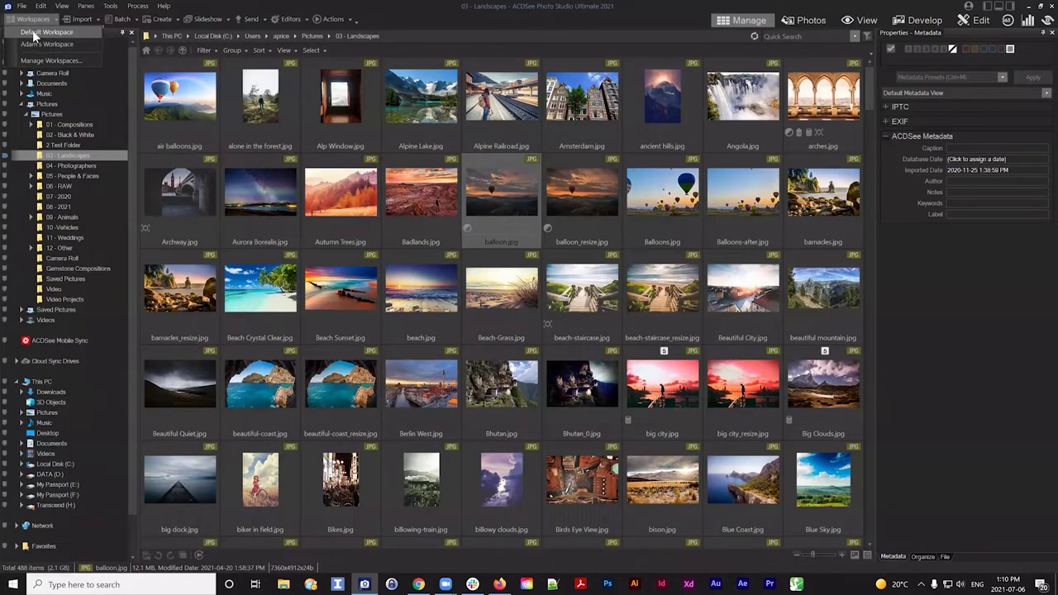
{"action": "left_click", "coordinate": [56, 38]}
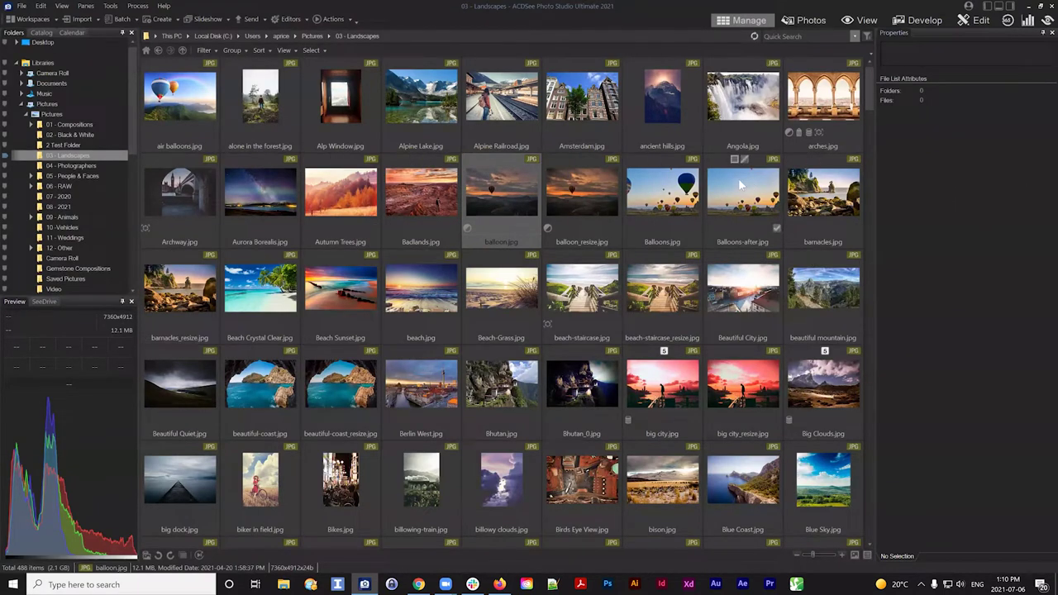
{"action": "left_click", "coordinate": [30, 19]}
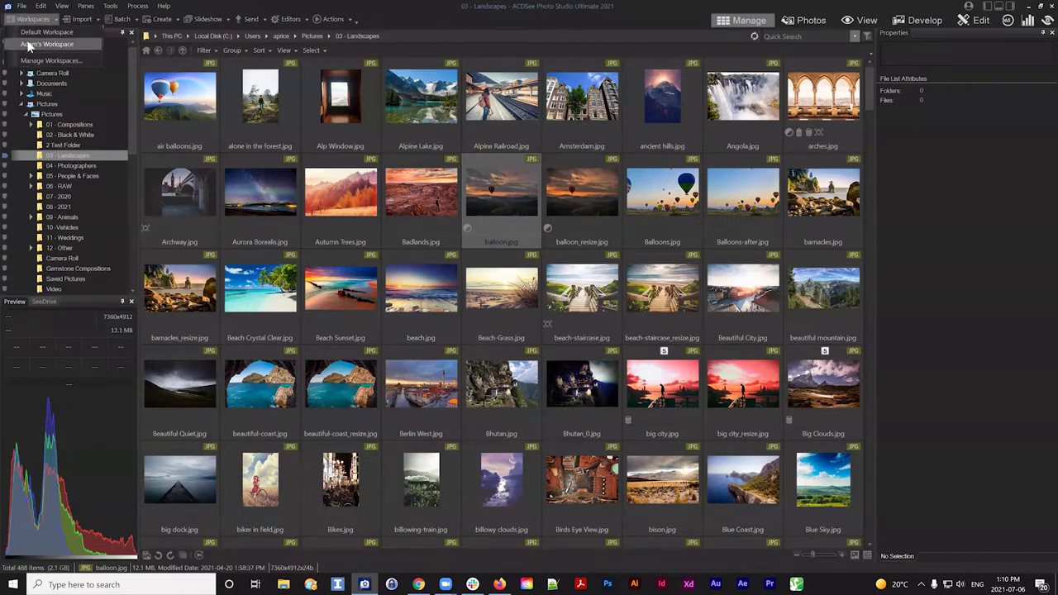
{"action": "left_click", "coordinate": [29, 46]}
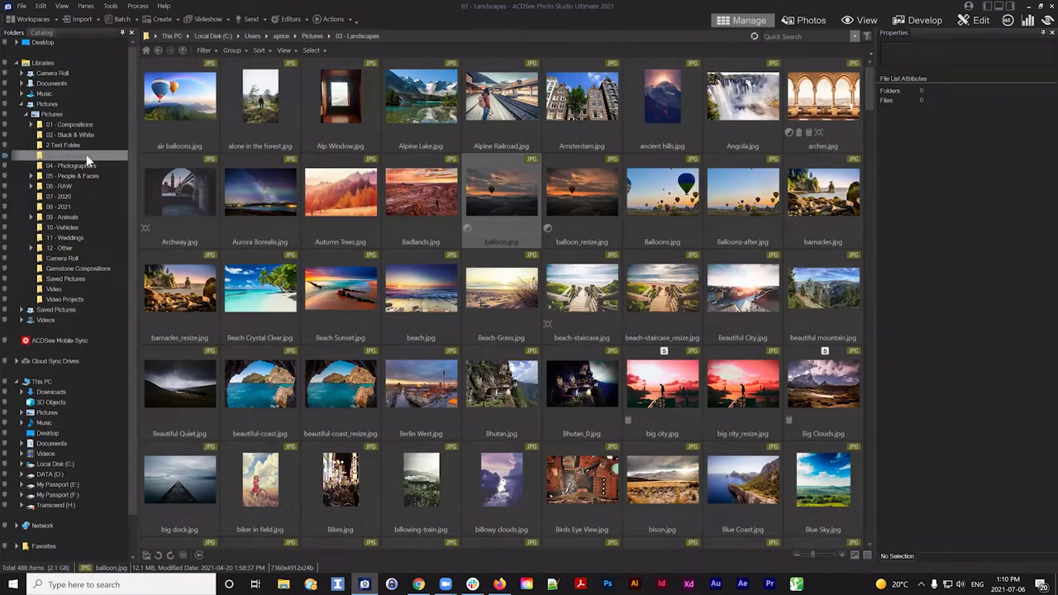
{"action": "mouse_move", "coordinate": [875, 163]}
{"action": "left_mouse_down"}
{"action": "mouse_move", "coordinate": [908, 166]}
{"action": "mouse_move", "coordinate": [881, 171]}
{"action": "left_mouse_up"}
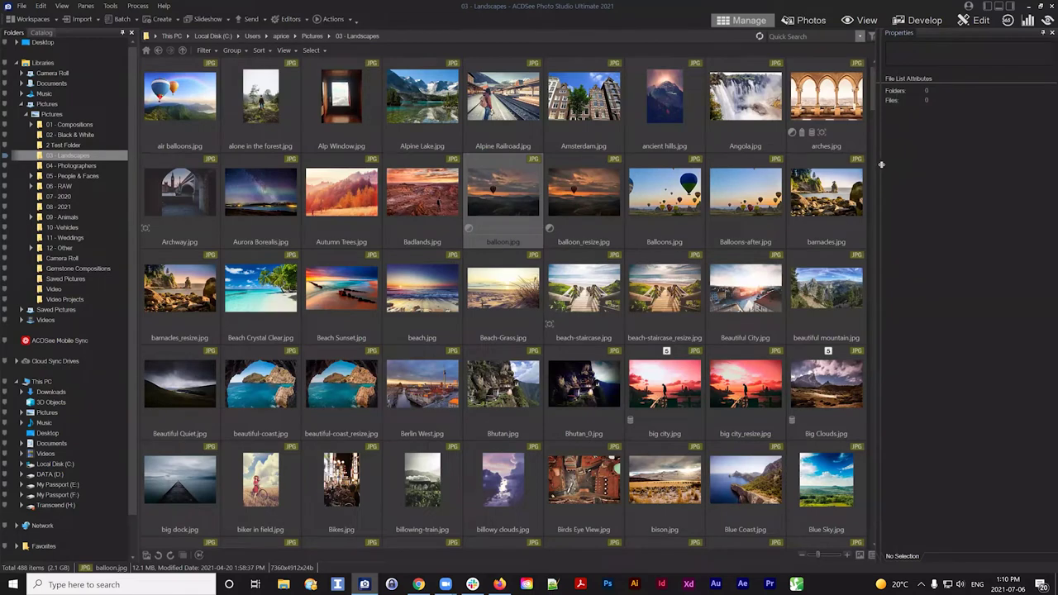
Step: Close ACDSee Photo Studio Ultimate 2021, relaunch it from the desktop and dismiss the welcome screen
{"action": "left_click", "coordinate": [1040, 5]}
{"action": "left_click", "coordinate": [1040, 22]}
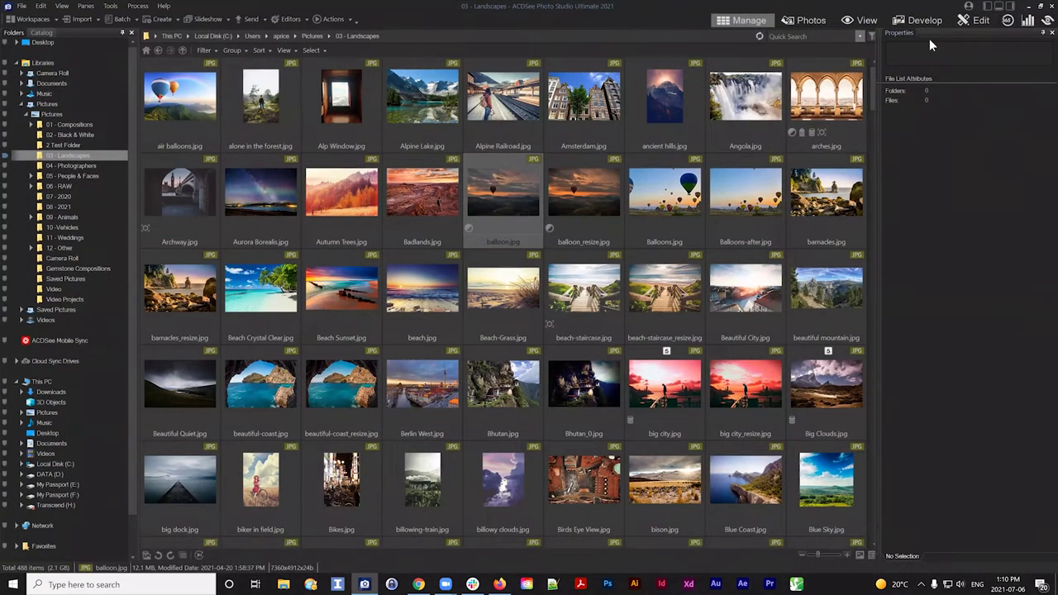
{"action": "left_click", "coordinate": [1049, 7]}
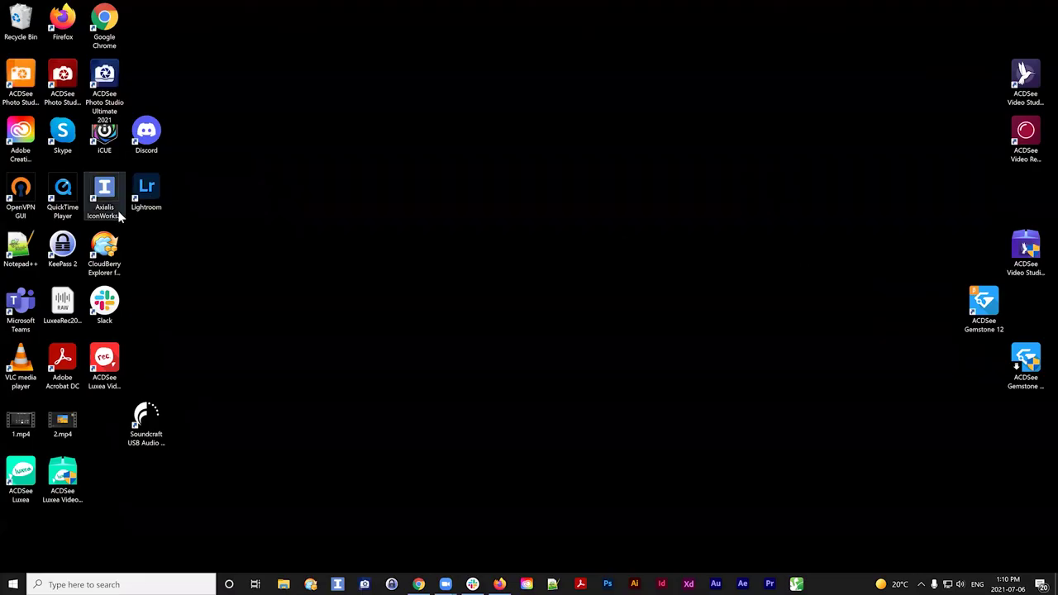
{"action": "double_click", "coordinate": [104, 78]}
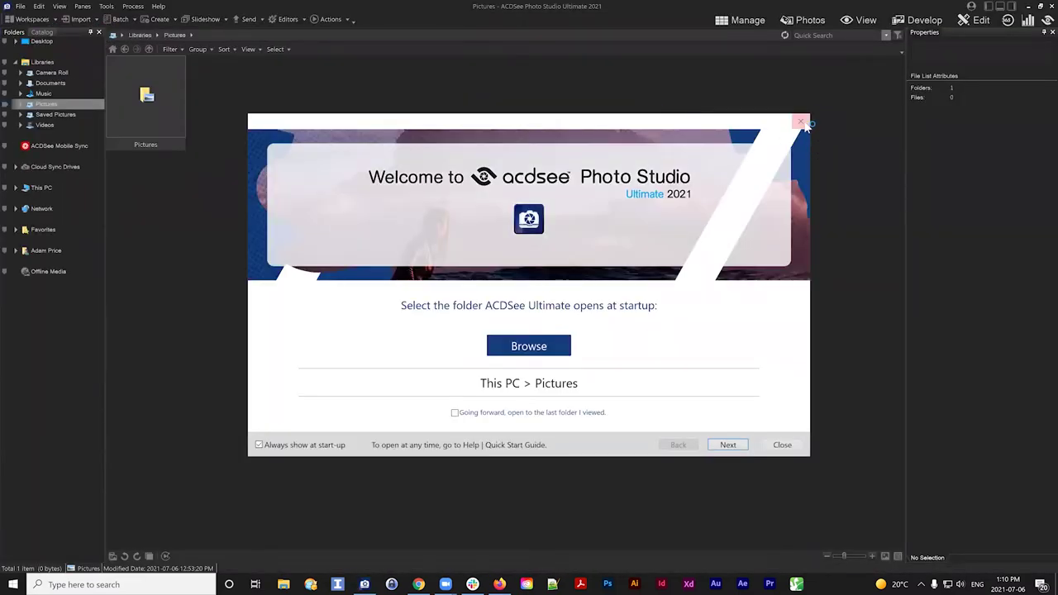
{"action": "left_click", "coordinate": [803, 124]}
{"action": "left_click", "coordinate": [626, 247]}
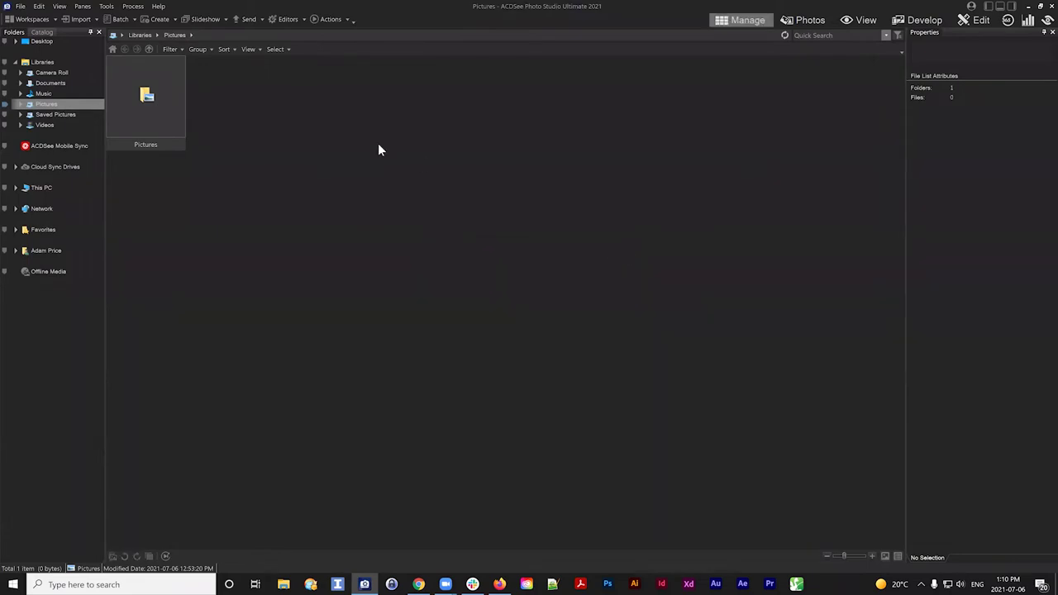
Step: Open the 03 - Landscapes folder inside Pictures, select Alpine Railroad.jpg and browse the thumbnails
{"action": "double_click", "coordinate": [134, 85]}
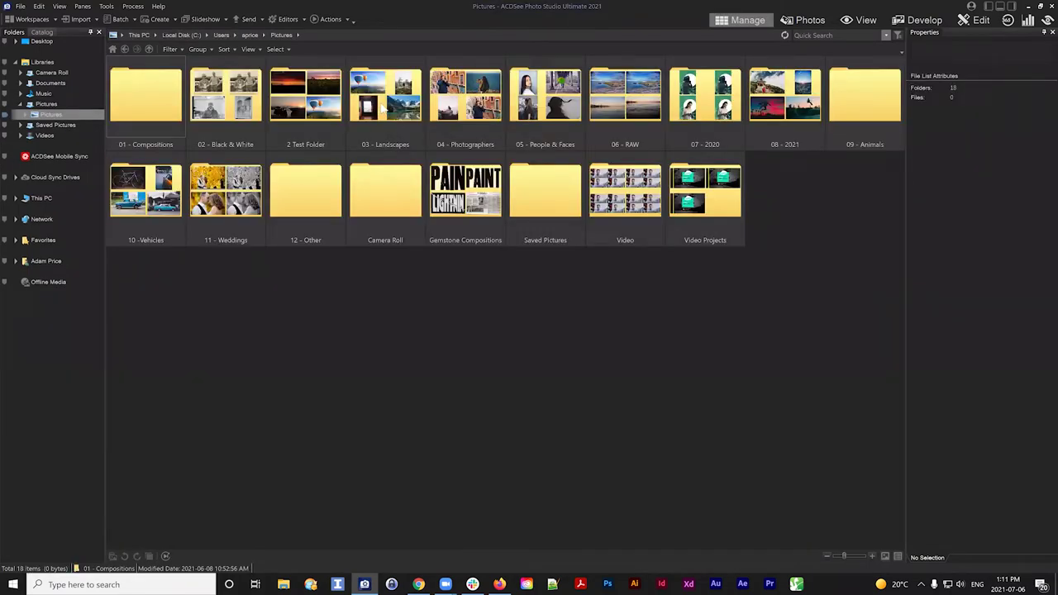
{"action": "double_click", "coordinate": [382, 105]}
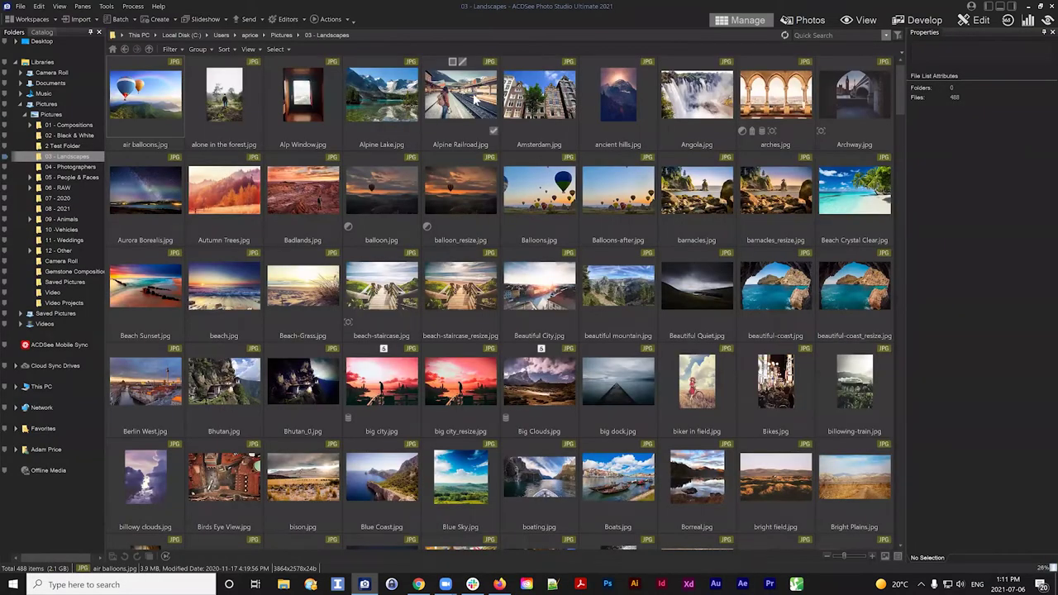
{"action": "left_click", "coordinate": [474, 98]}
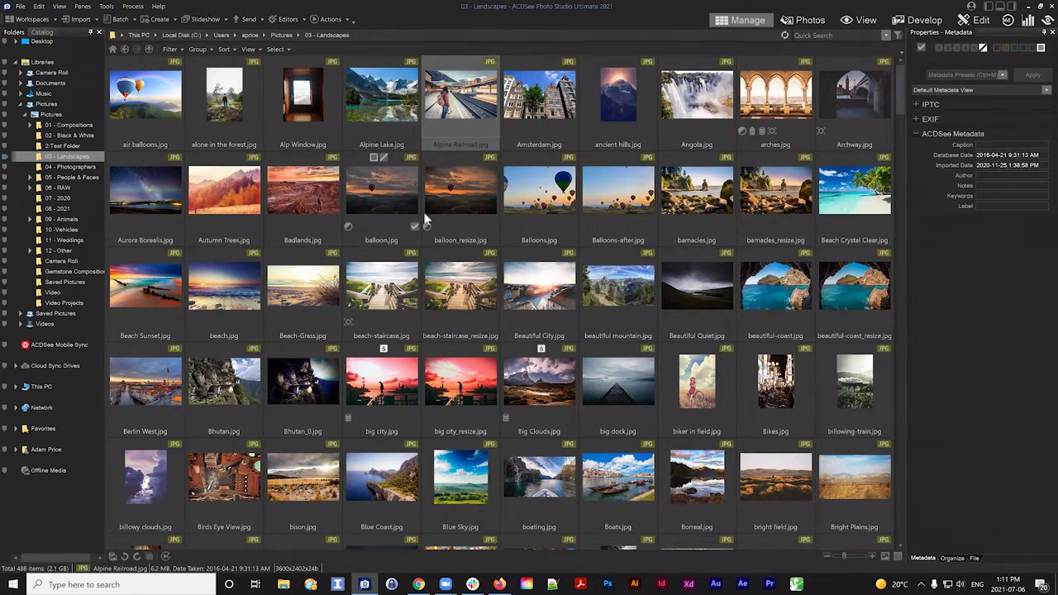
{"action": "scroll", "coordinate": [507, 250], "scroll_direction": "down", "scroll_amount": 5}
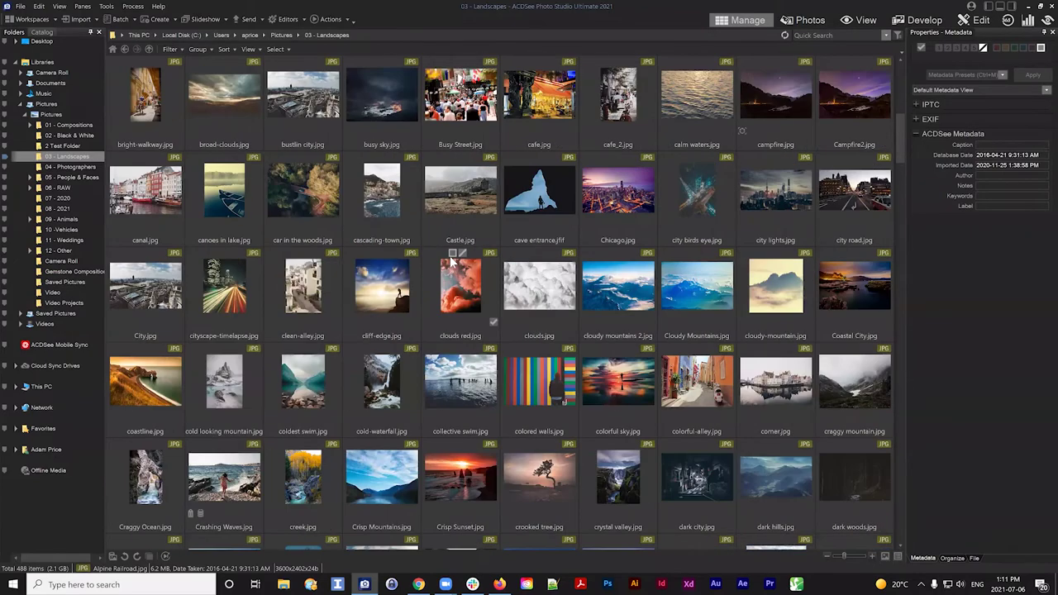
{"action": "scroll", "coordinate": [508, 240], "scroll_direction": "up", "scroll_amount": 5}
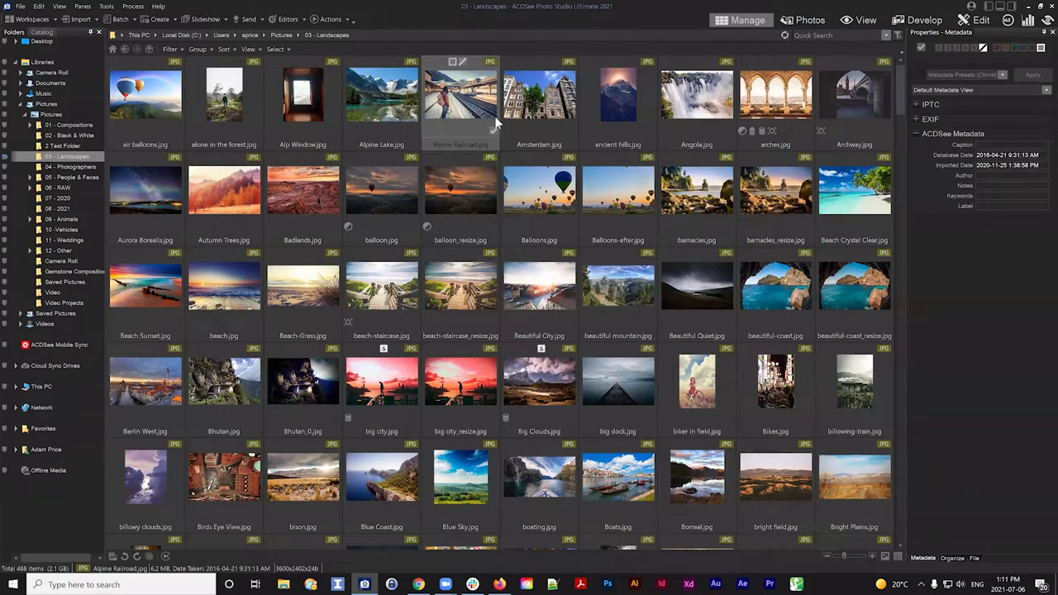
Step: Select Alpine Lake.jpg and examine the Categories, Keywords and Collections sections of its Organize properties
{"action": "left_click", "coordinate": [382, 124]}
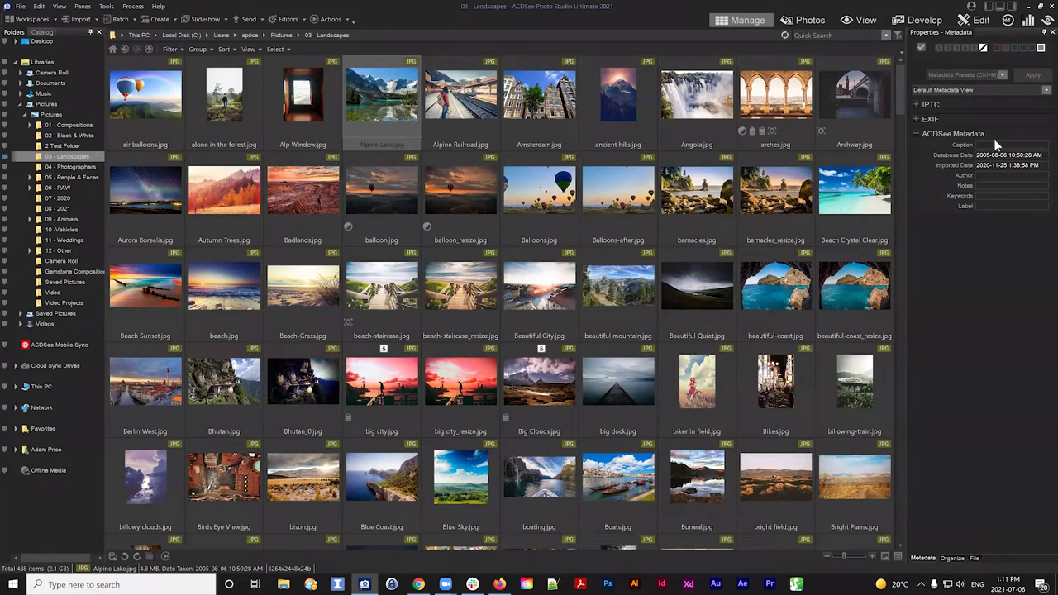
{"action": "left_click", "coordinate": [920, 47]}
{"action": "left_click", "coordinate": [953, 559]}
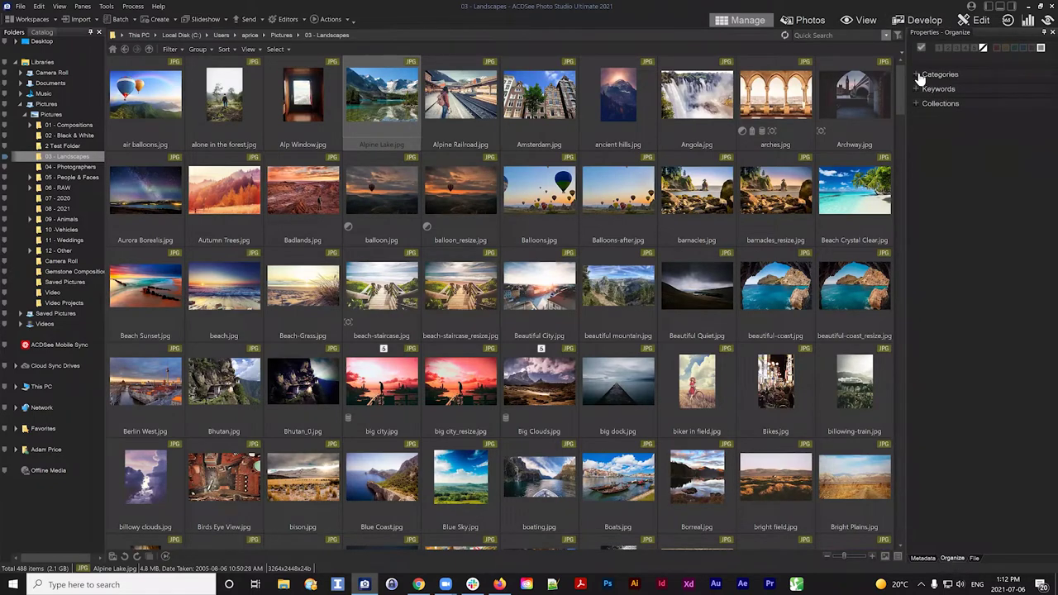
{"action": "left_click", "coordinate": [920, 74]}
{"action": "left_click", "coordinate": [914, 287]}
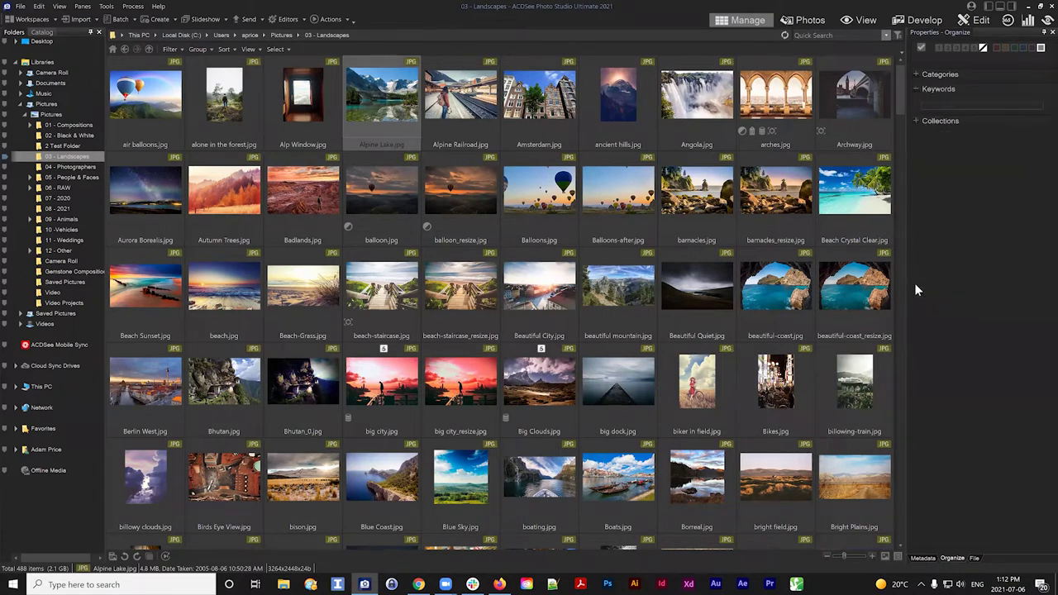
{"action": "left_click", "coordinate": [916, 89]}
{"action": "left_click", "coordinate": [917, 104]}
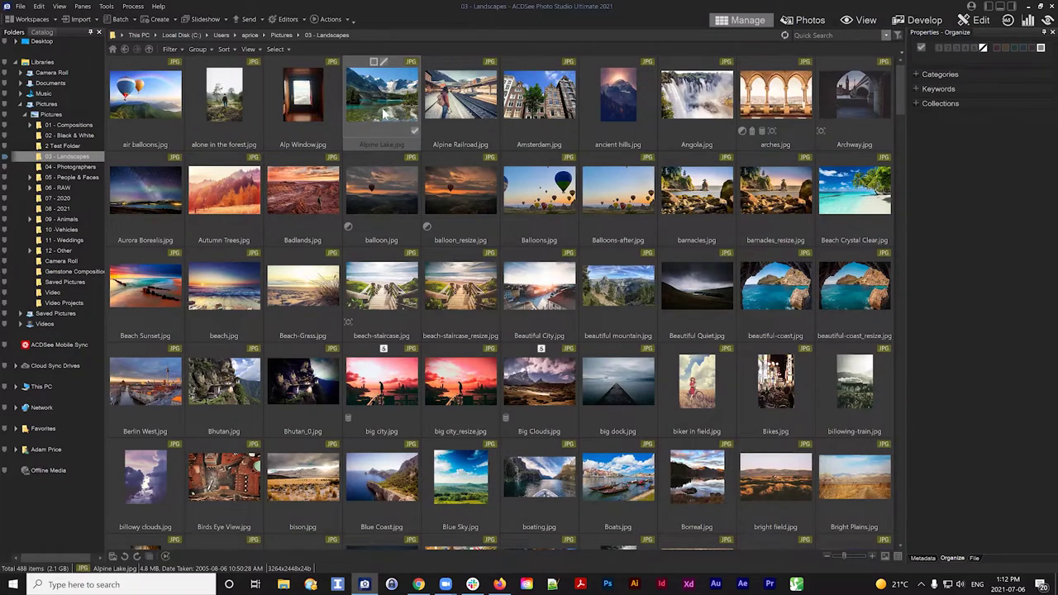
Step: Rate Alpine Lake.jpg and Alpine Railroad.jpg 5, and Amsterdam.jpg and ancient hills.jpg 4
{"action": "left_click", "coordinate": [974, 47]}
{"action": "left_click", "coordinate": [468, 115]}
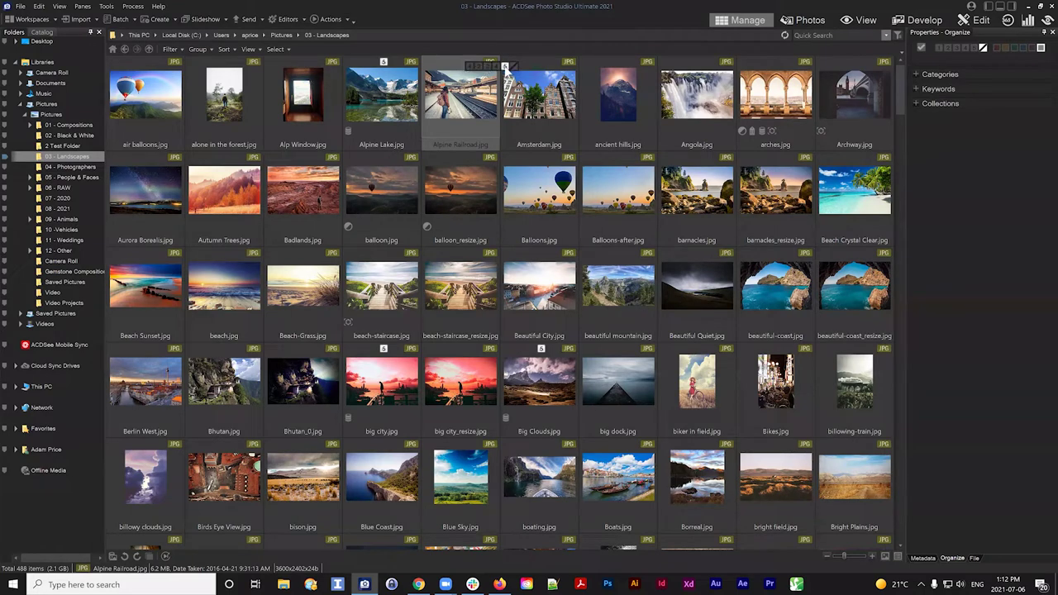
{"action": "key", "text": "ctrl+5"}
{"action": "key", "text": "ctrl+4"}
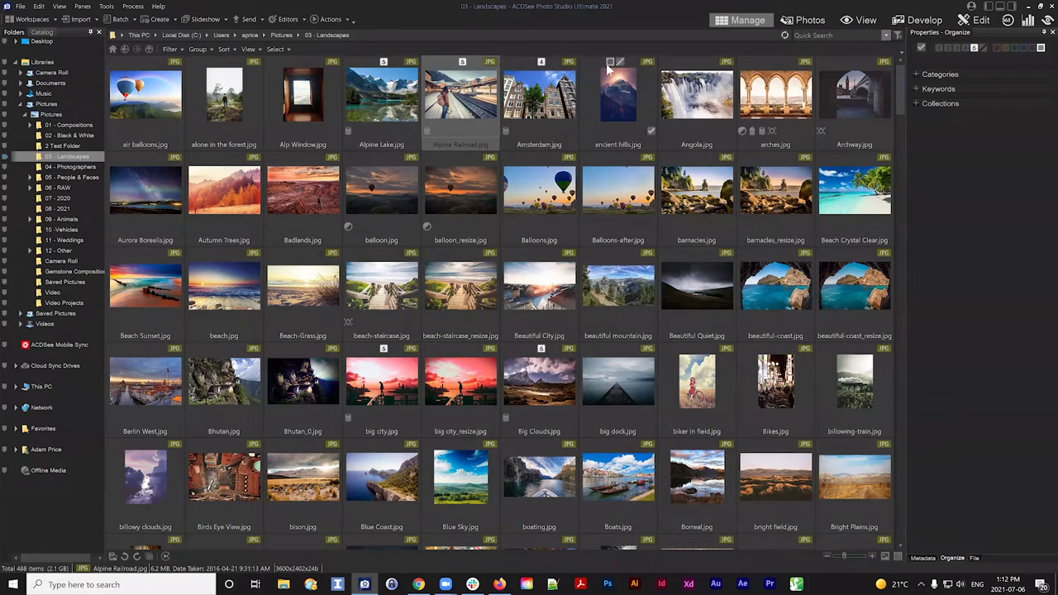
{"action": "key", "text": "ctrl+4"}
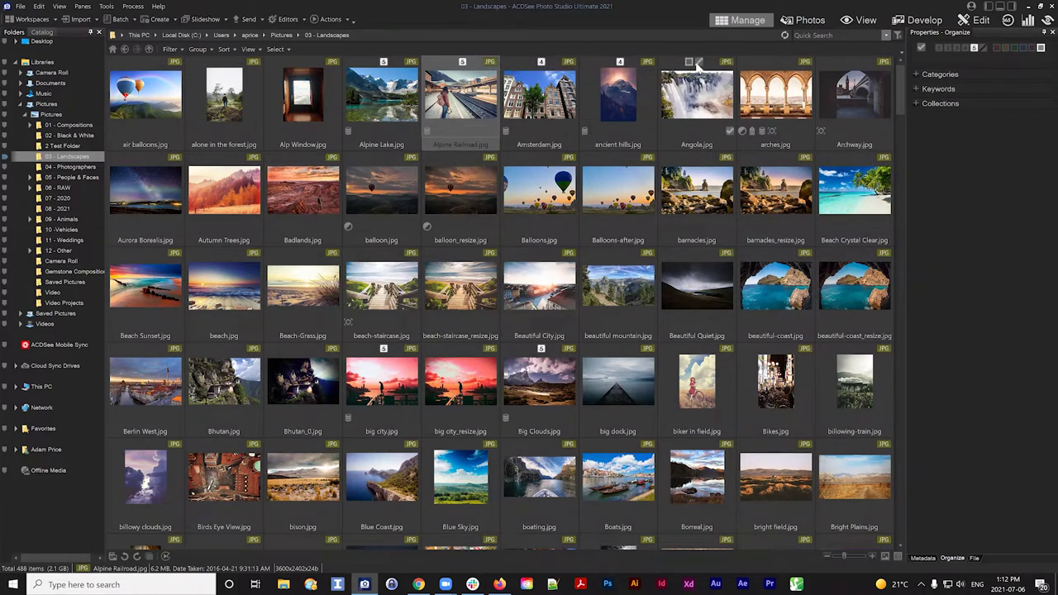
Step: Rate Angola.jpg 5, Archway.jpg 2, and Aurora Borealis.jpg and Autumn Trees.jpg 3
{"action": "key", "text": "ctrl+5"}
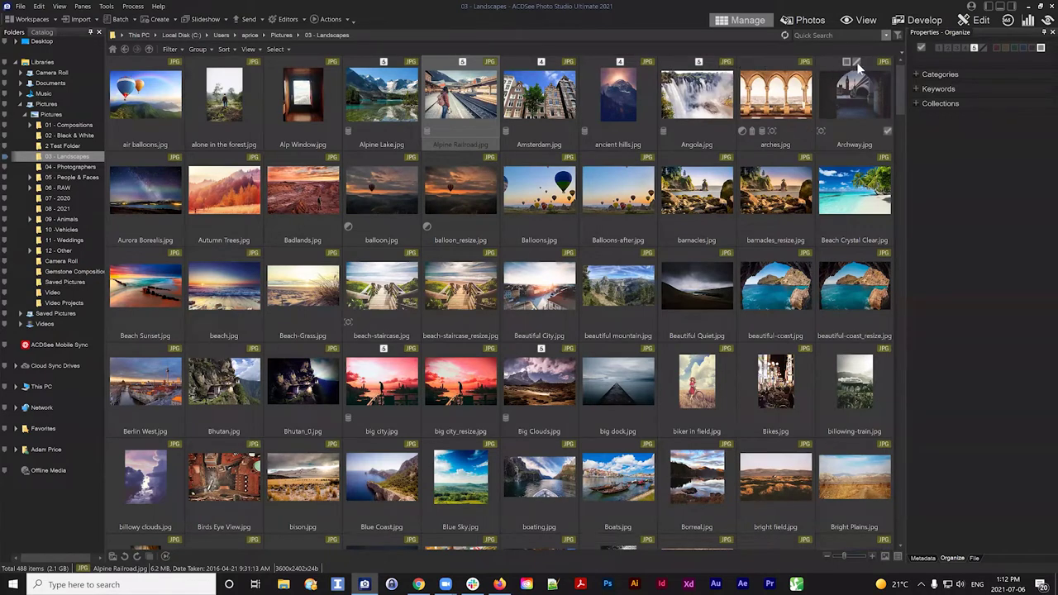
{"action": "key", "text": "ctrl+2"}
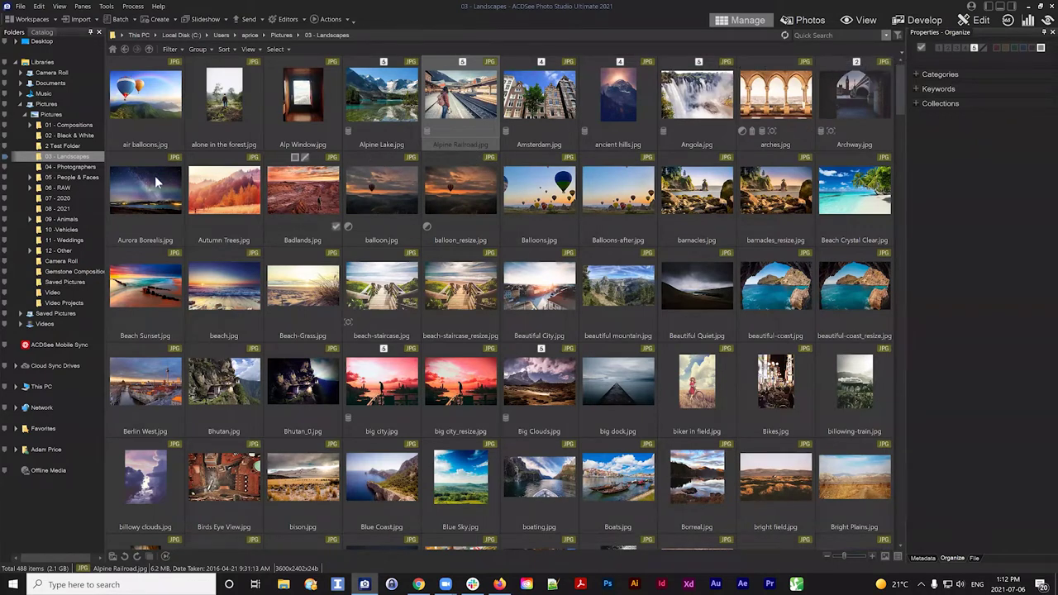
{"action": "key", "text": "ctrl+3"}
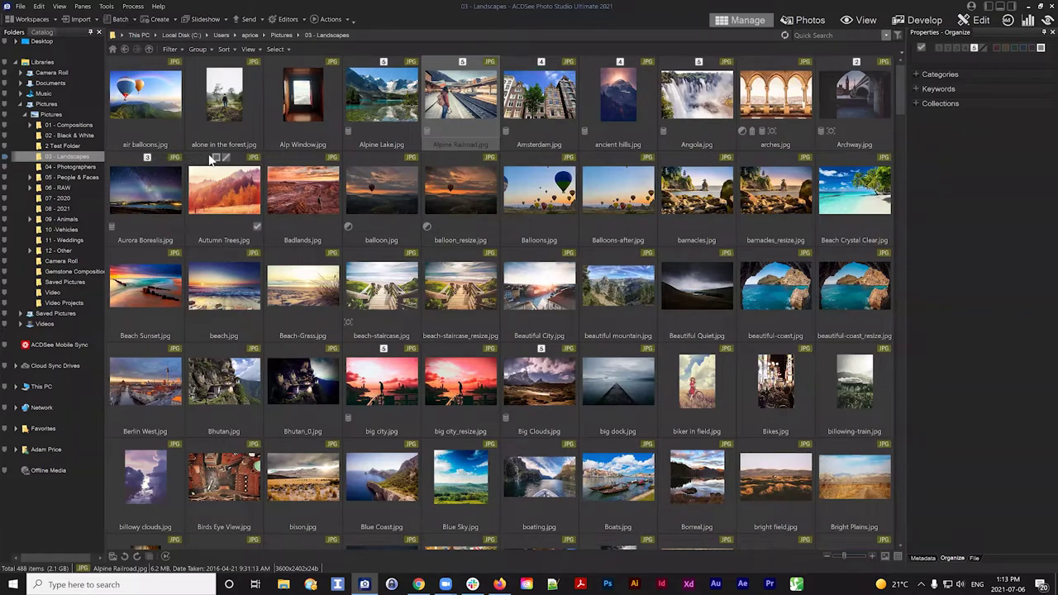
{"action": "key", "text": "ctrl+3"}
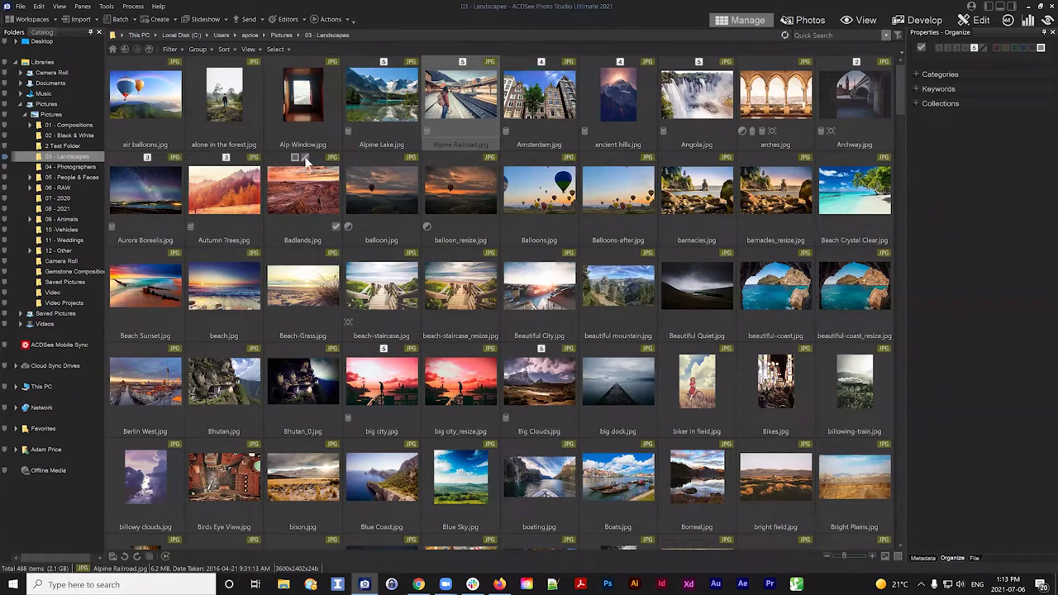
Step: Rate Badlands.jpg 3, balloon.jpg 4 and balloon_resize.jpg 5, and select Alpine Lake.jpg
{"action": "key", "text": "ctrl+3"}
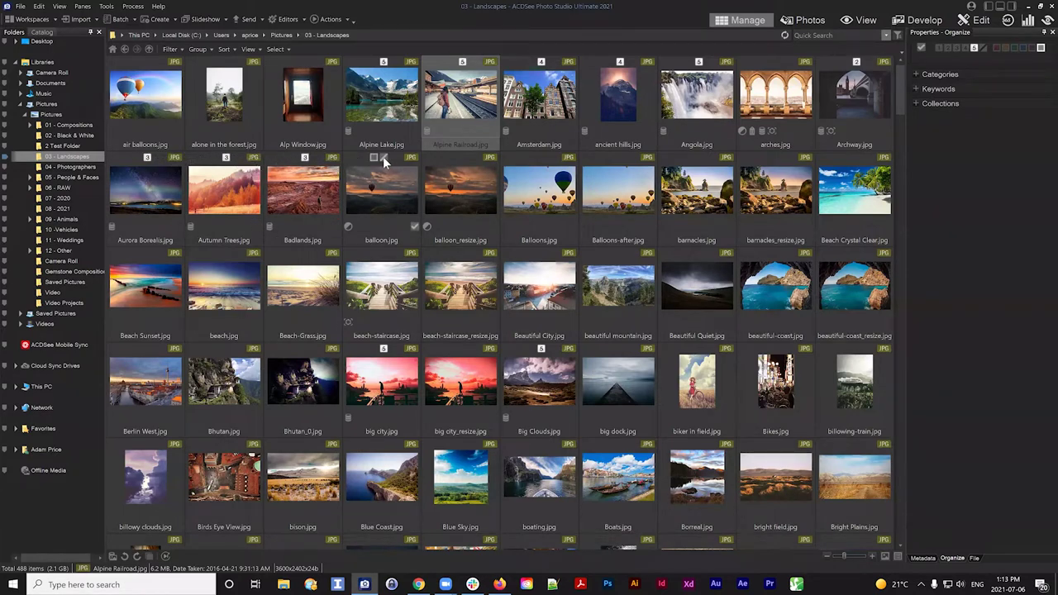
{"action": "key", "text": "ctrl+4"}
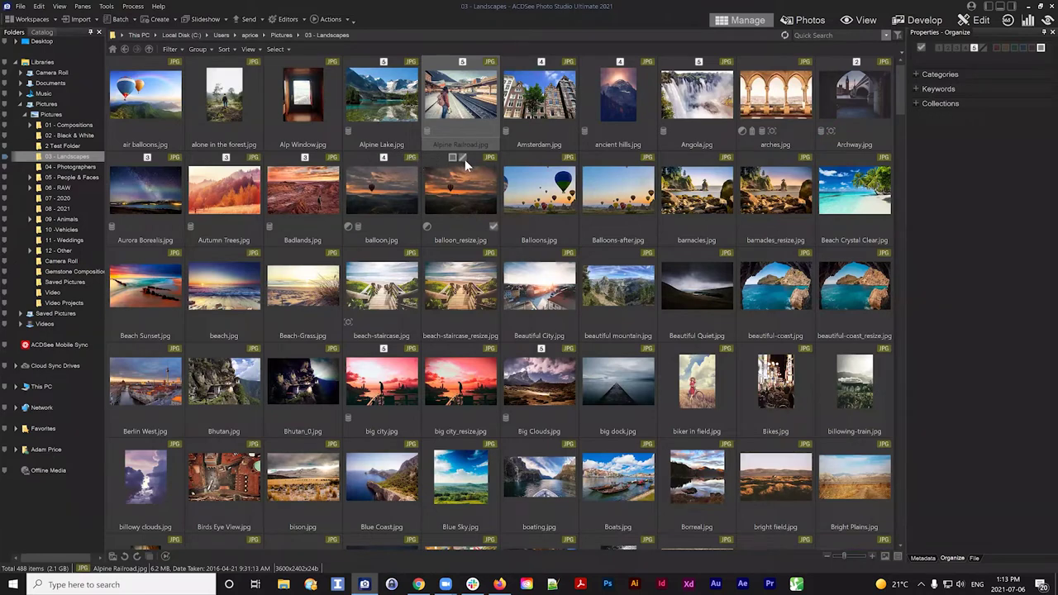
{"action": "key", "text": "ctrl+5"}
{"action": "key", "text": "Left"}
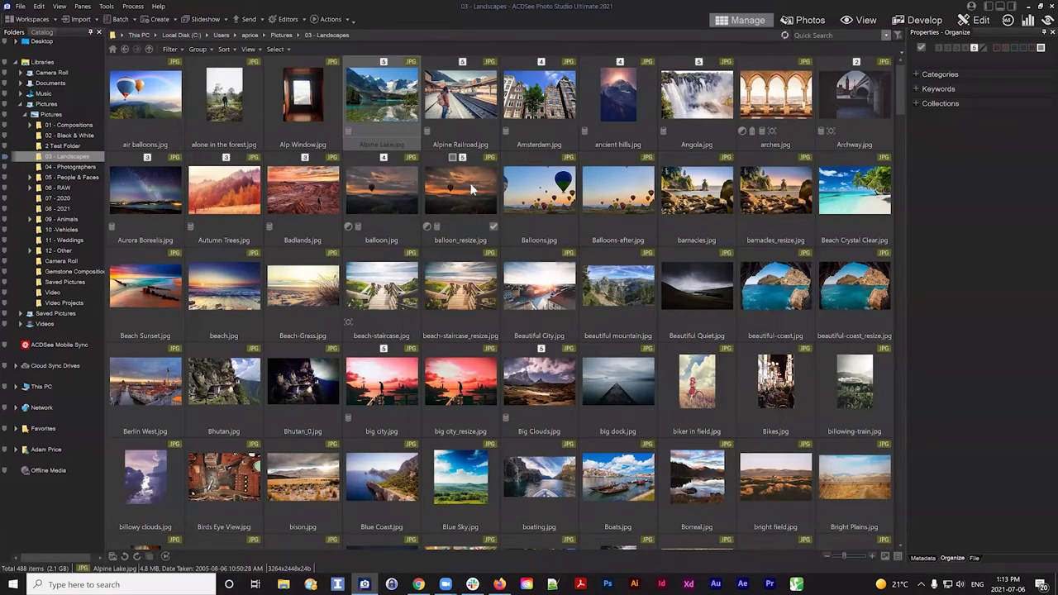
{"action": "left_click", "coordinate": [484, 114]}
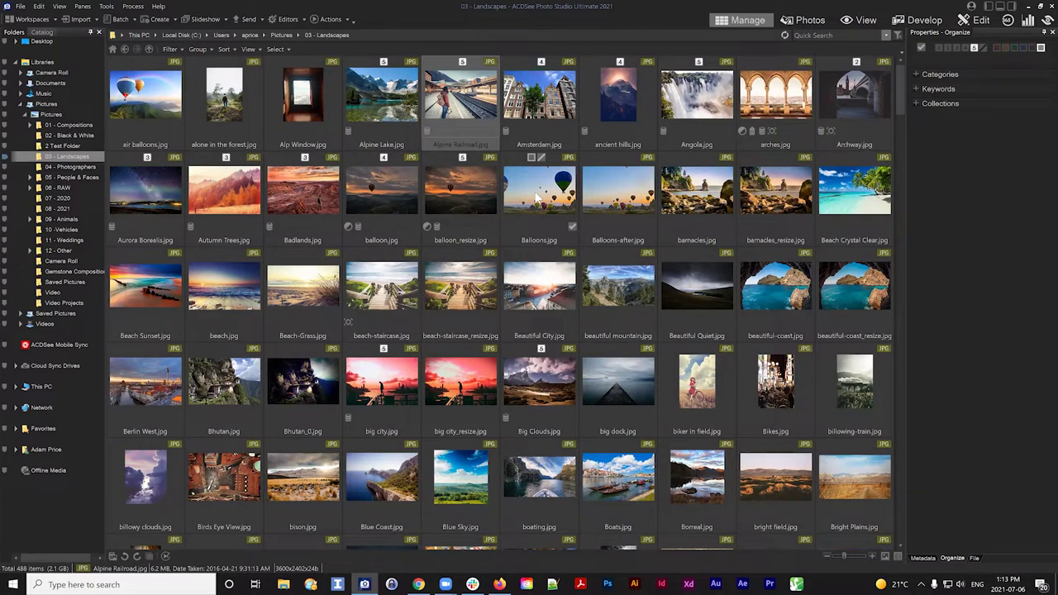
{"action": "left_click", "coordinate": [388, 107]}
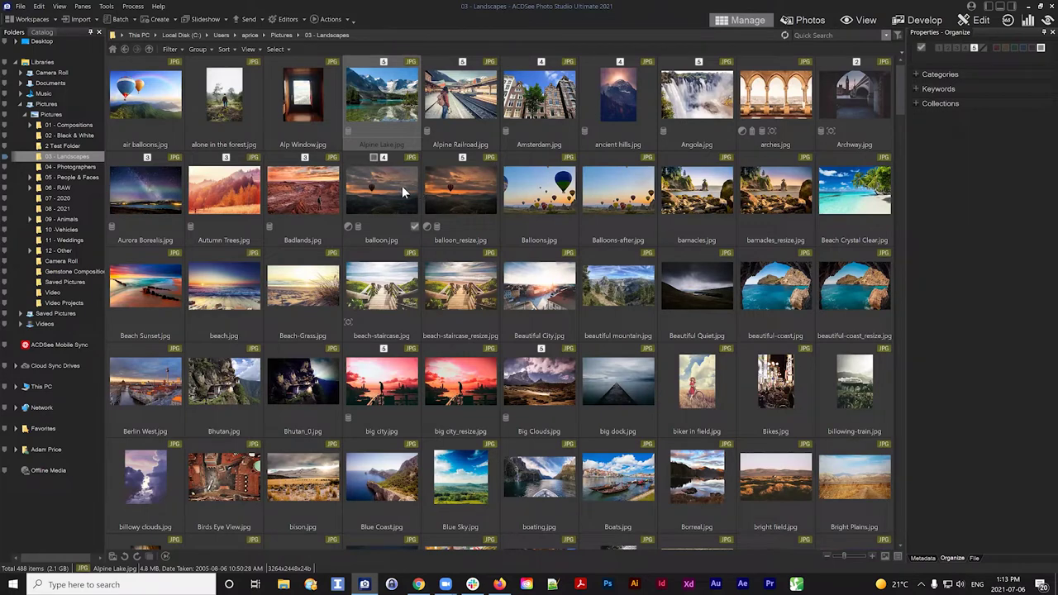
Step: Open the Catalog and collapse Categories, People, Labels, Keywords, Auto Categories, Saved Searches and Special Items, leaving only Ratings expanded
{"action": "left_click", "coordinate": [42, 33]}
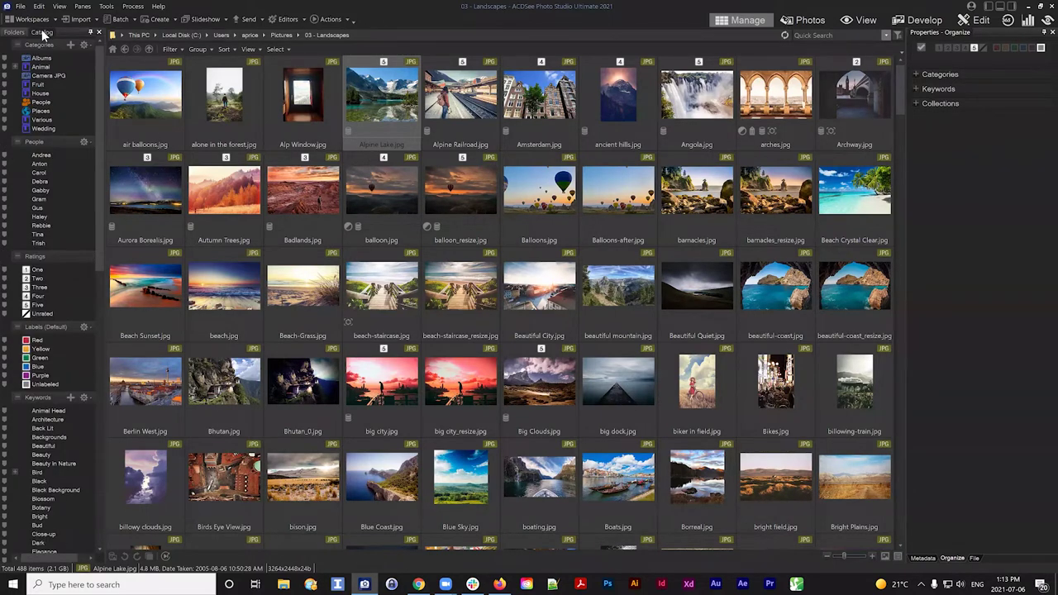
{"action": "left_click", "coordinate": [18, 46]}
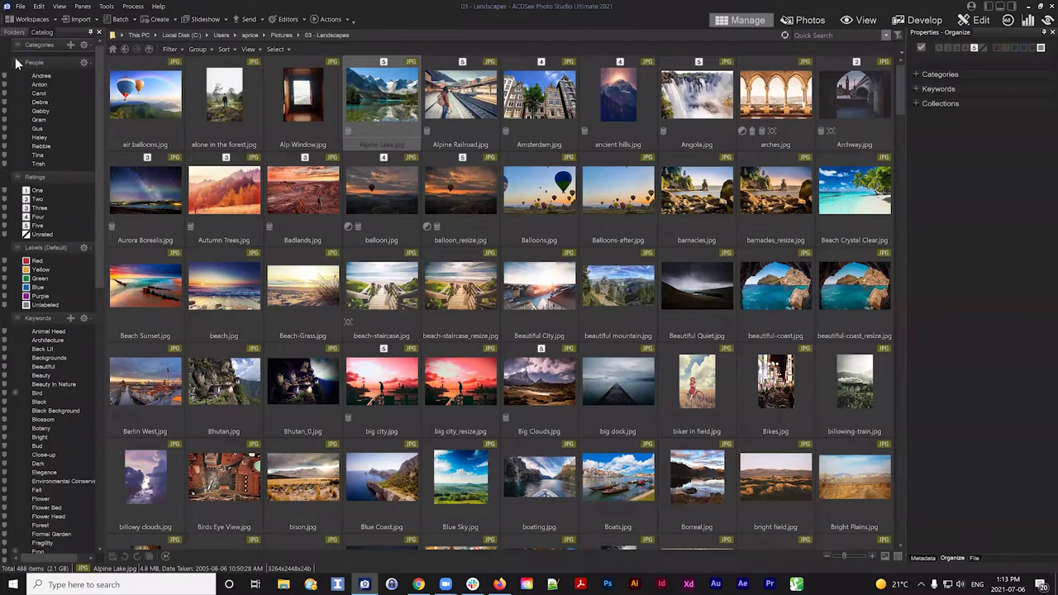
{"action": "left_click", "coordinate": [18, 62]}
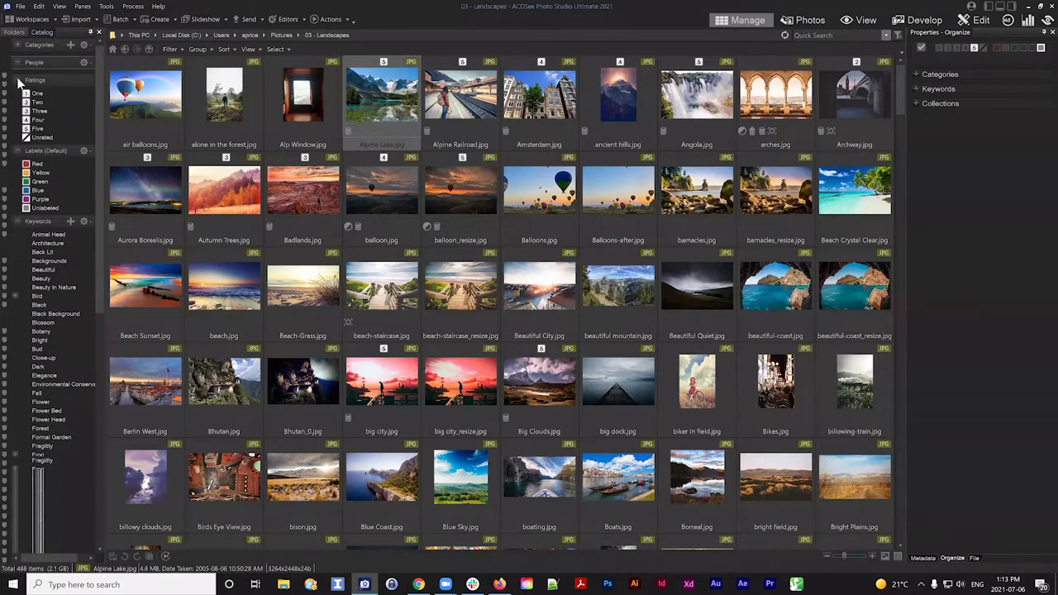
{"action": "left_click", "coordinate": [18, 151]}
{"action": "left_click", "coordinate": [18, 168]}
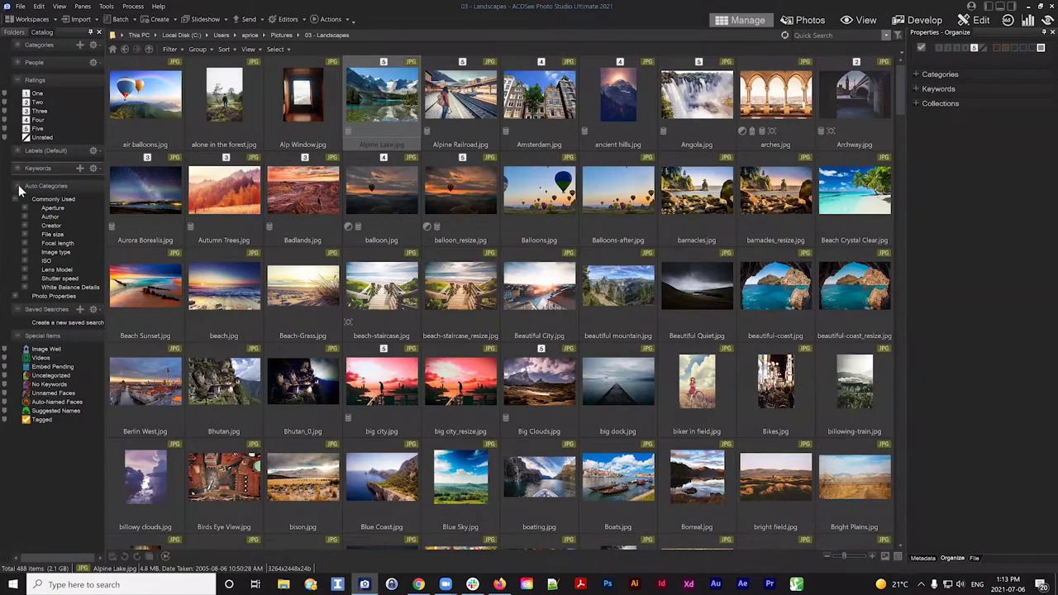
{"action": "left_click", "coordinate": [18, 186]}
{"action": "left_click", "coordinate": [18, 203]}
{"action": "left_click", "coordinate": [17, 220]}
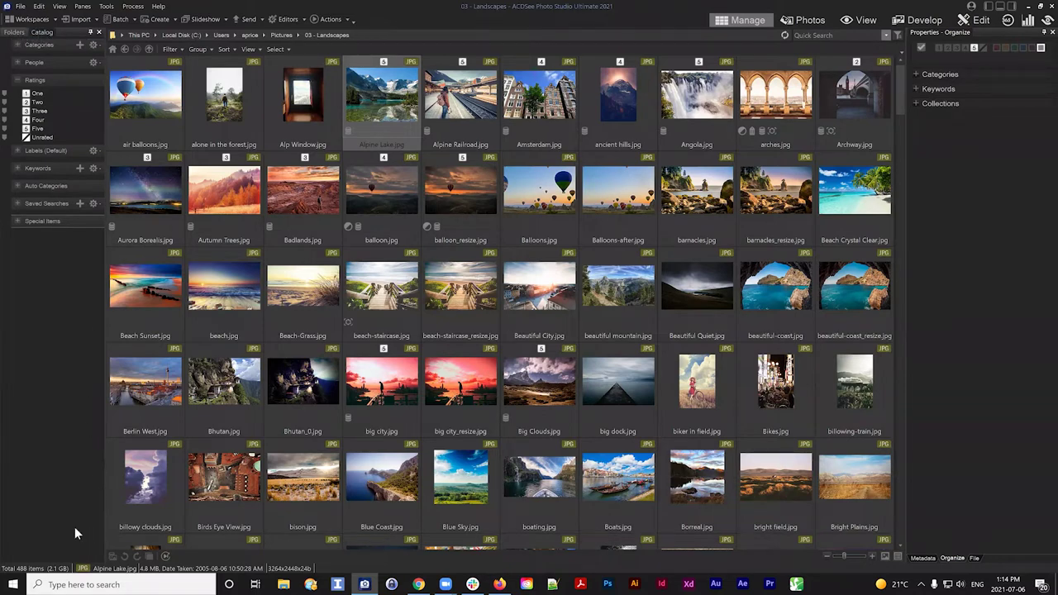
Step: Compare the folder tree with the Catalog, and list all catalogued photos rated Five and those rated Four
{"action": "left_click", "coordinate": [15, 32]}
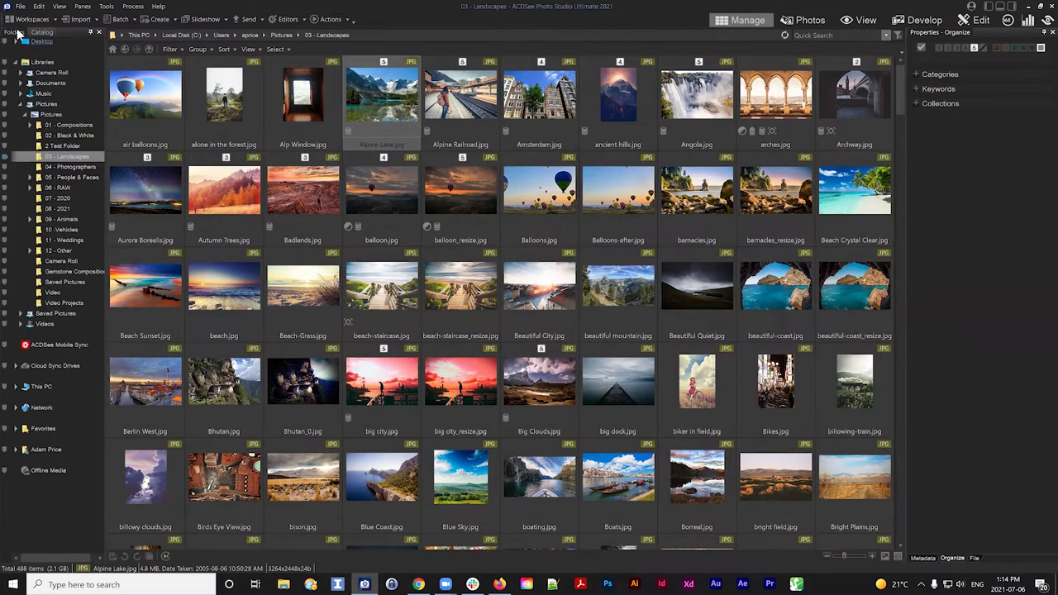
{"action": "left_click", "coordinate": [43, 32]}
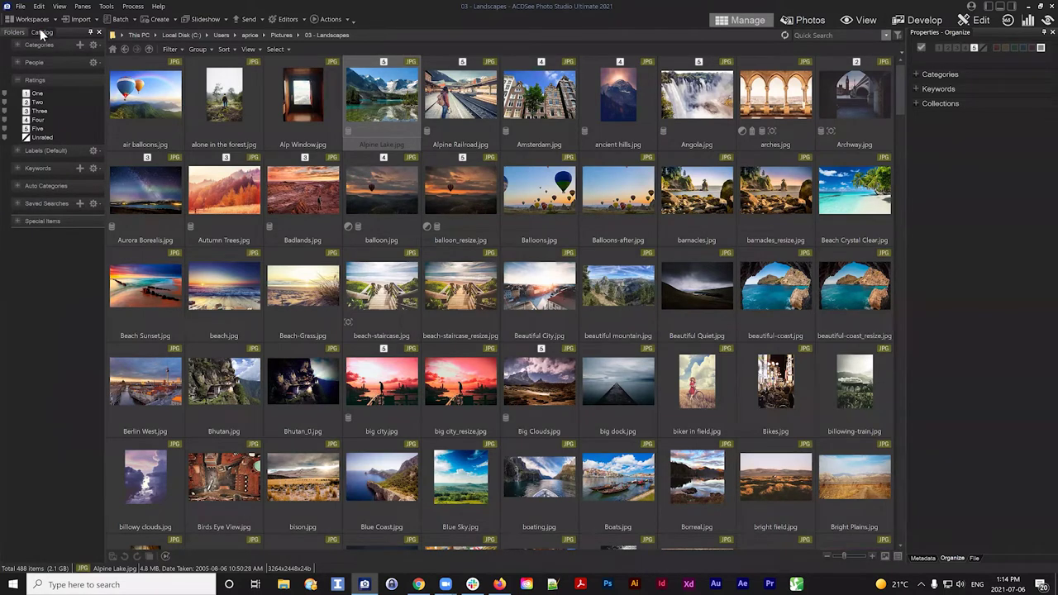
{"action": "left_click", "coordinate": [38, 130]}
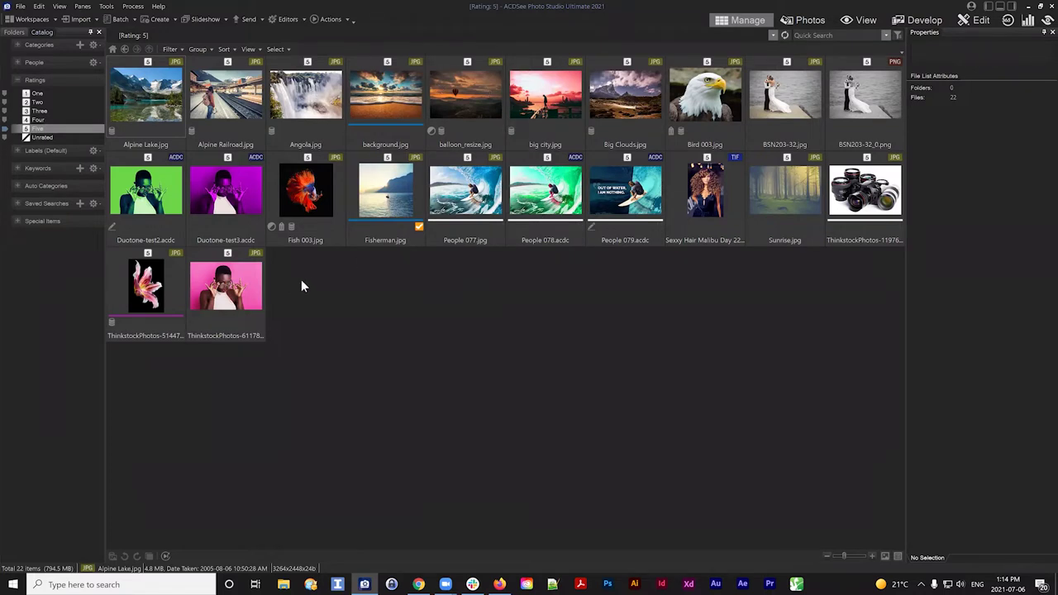
{"action": "left_click_drag", "start_coordinate": [878, 338], "coordinate": [108, 55]}
{"action": "left_click", "coordinate": [446, 278]}
{"action": "left_click", "coordinate": [38, 121]}
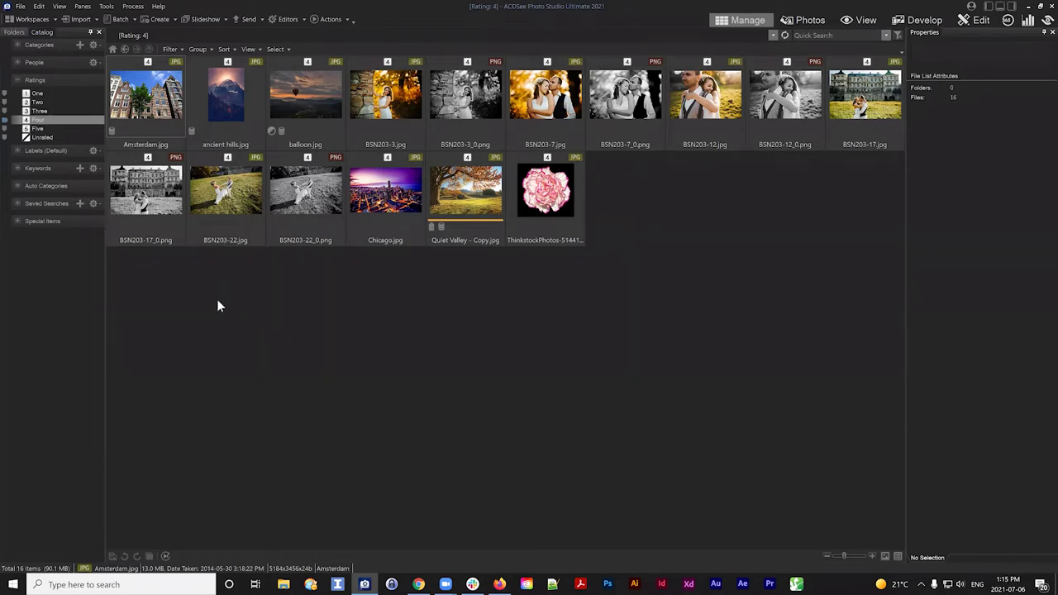
Step: Reopen the 03 - Landscapes folder and rate air balloons.jpg 5, alone in the forest.jpg 4 and Alp Window.jpg 5
{"action": "left_click", "coordinate": [13, 33]}
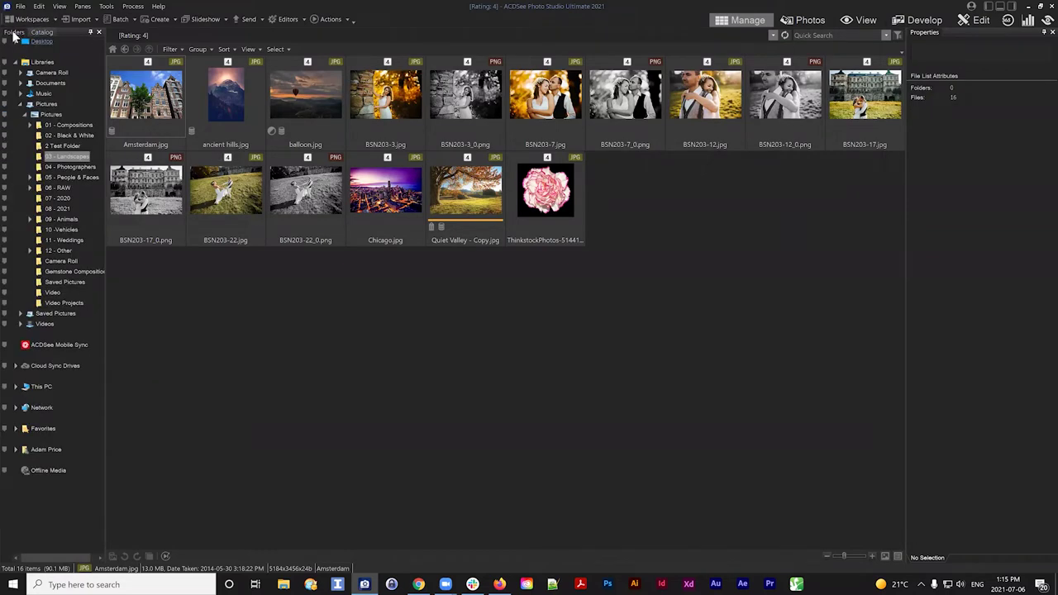
{"action": "left_click", "coordinate": [68, 158]}
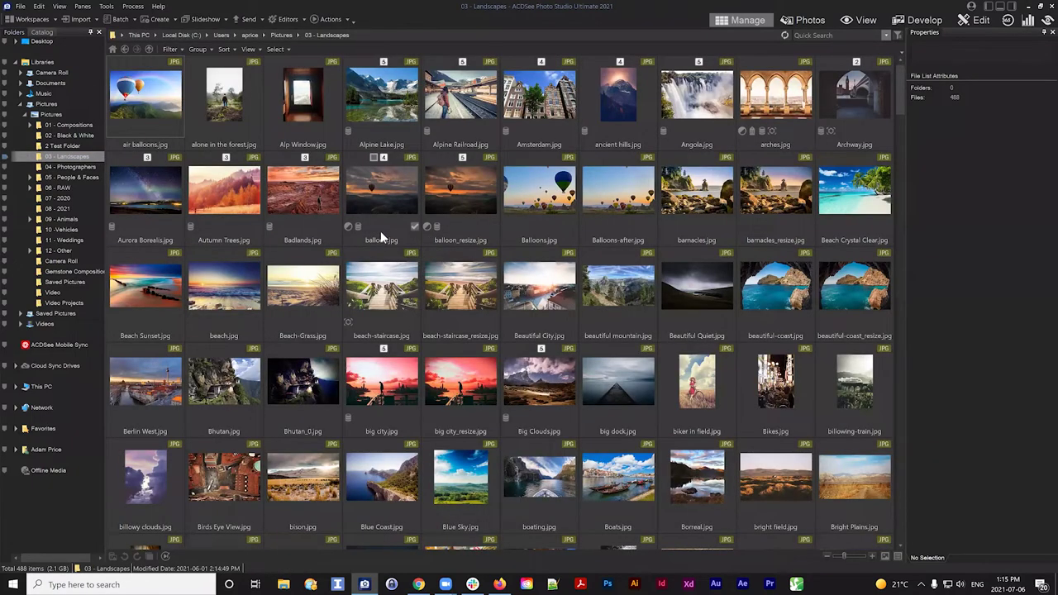
{"action": "left_click", "coordinate": [147, 83]}
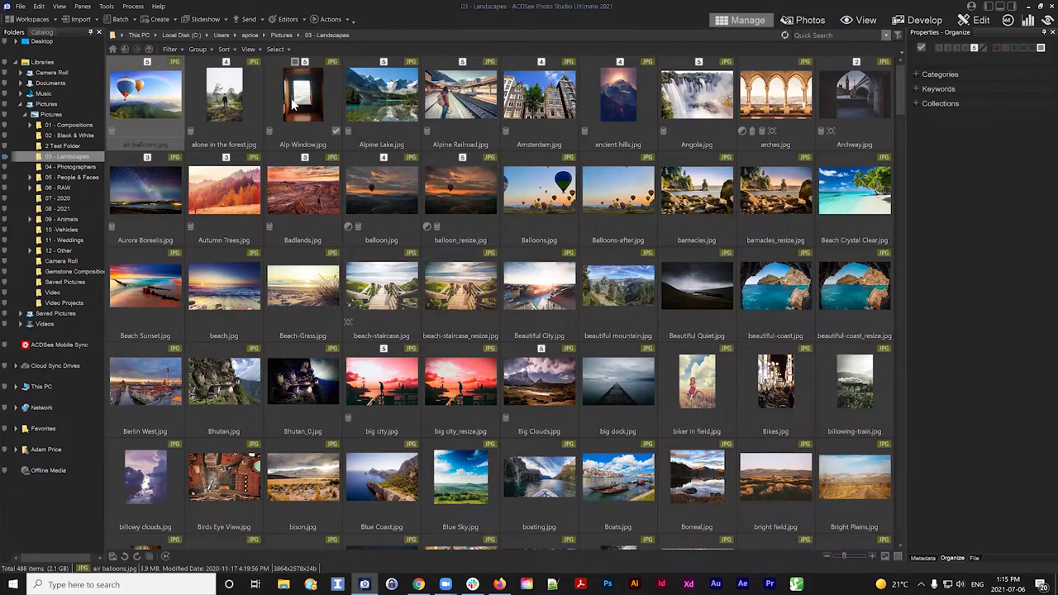
Step: View the Catalog's photos rated Five and Four separately, and list both ratings together using Easy-Select
{"action": "left_click", "coordinate": [43, 32]}
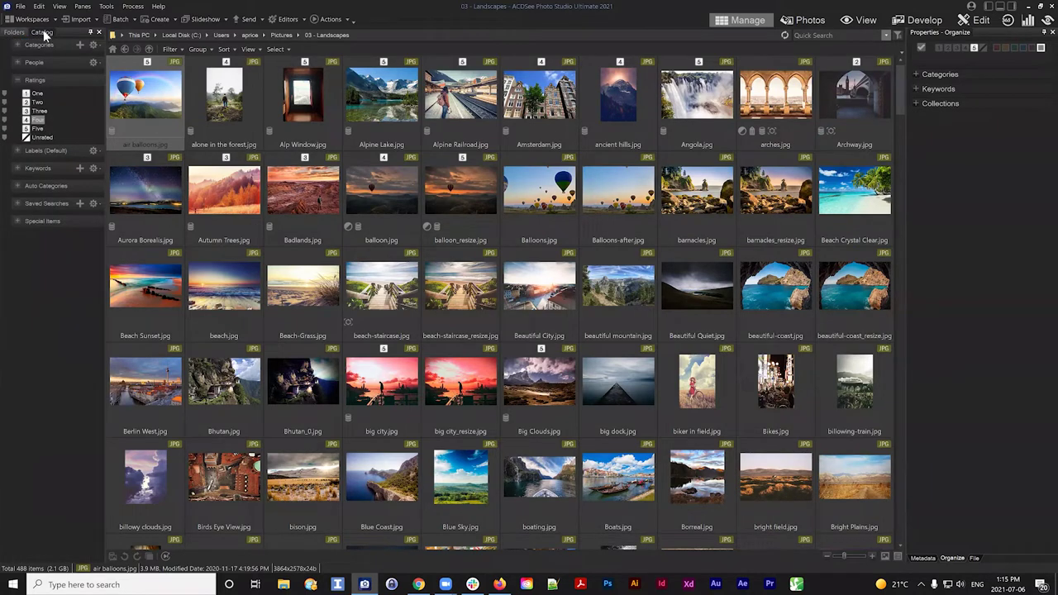
{"action": "left_click", "coordinate": [37, 129]}
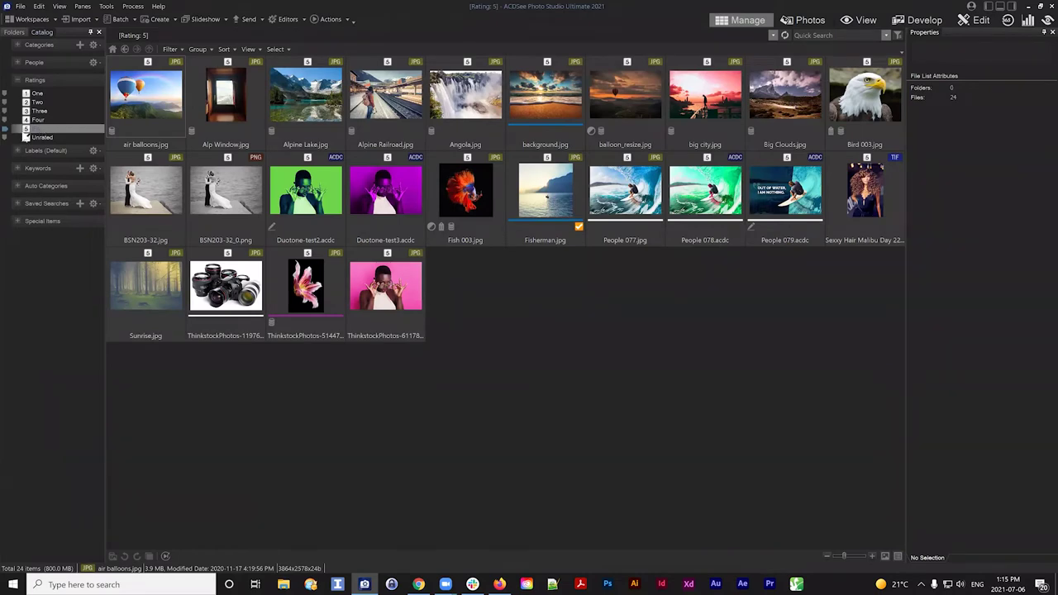
{"action": "left_click", "coordinate": [43, 123]}
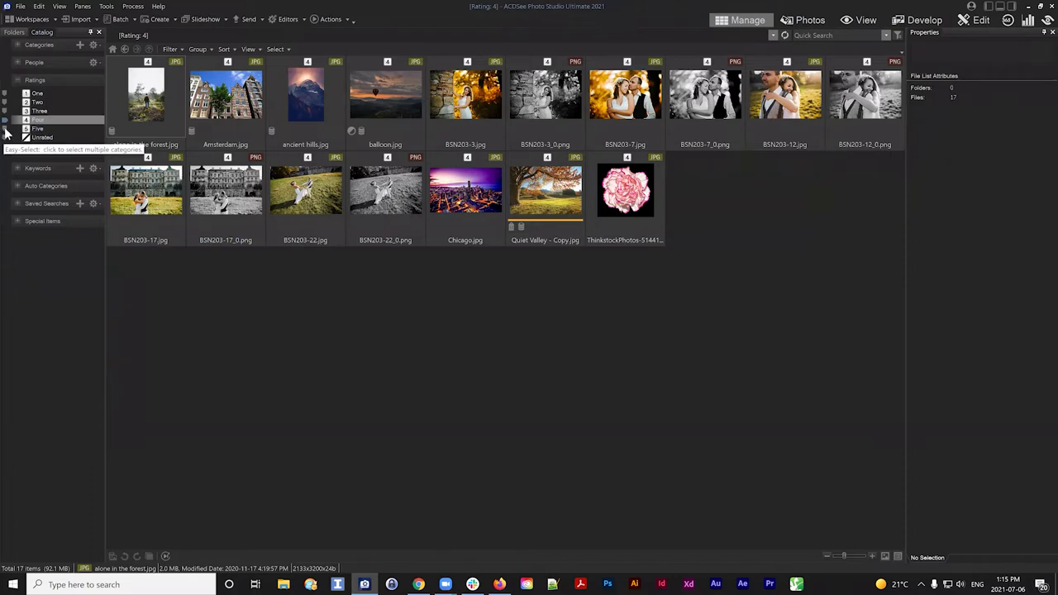
{"action": "left_click", "coordinate": [40, 127]}
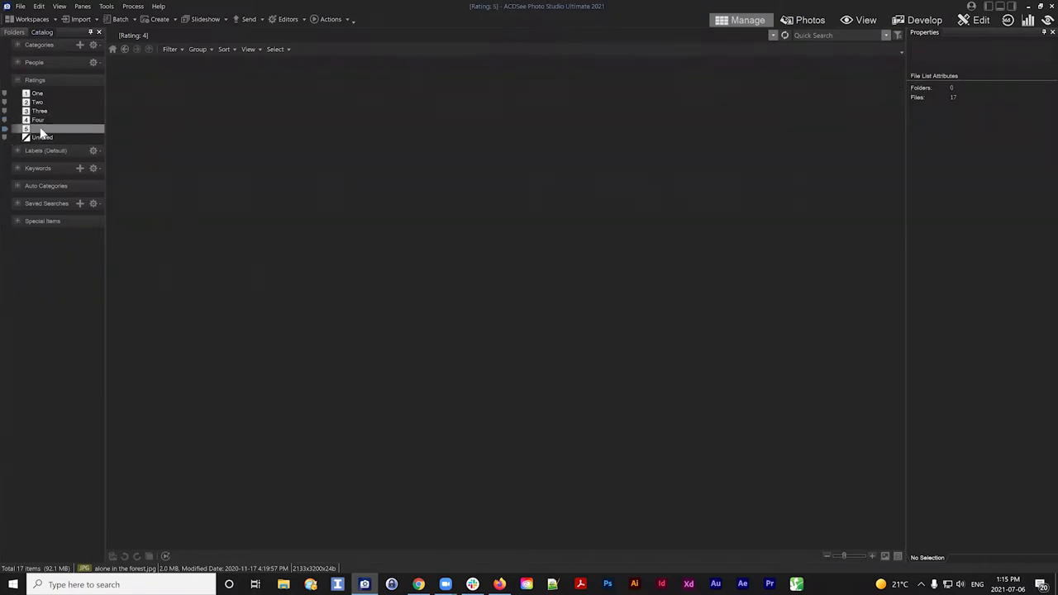
{"action": "left_click", "coordinate": [39, 121]}
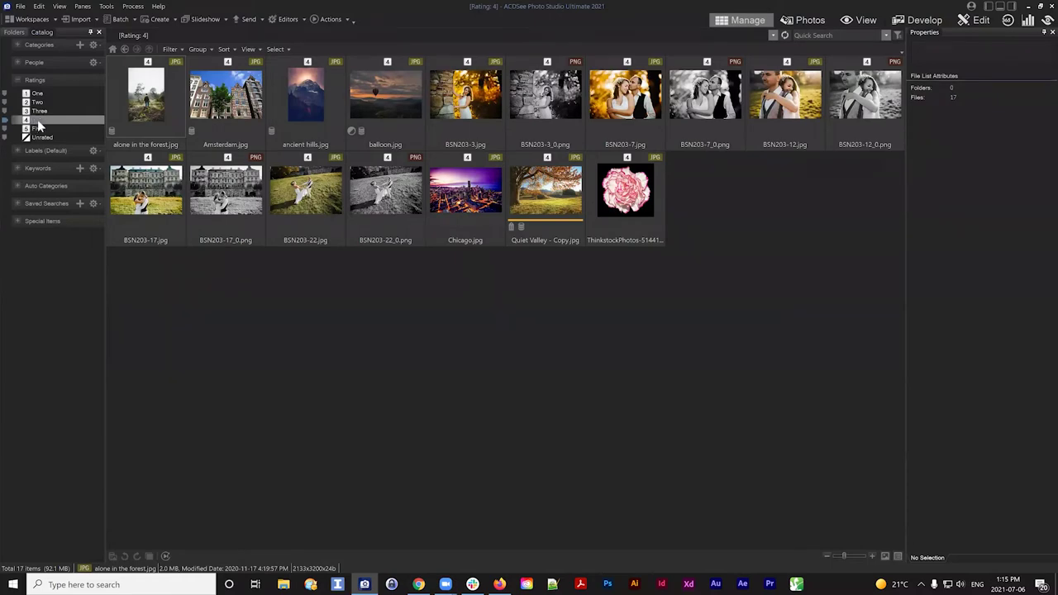
{"action": "left_click", "coordinate": [38, 129]}
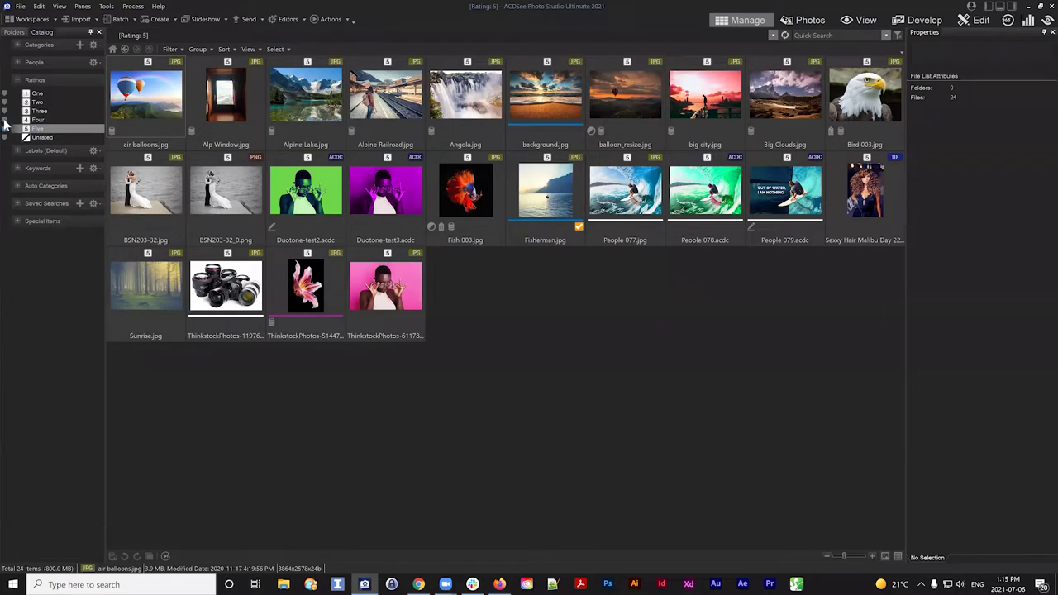
{"action": "left_click", "coordinate": [5, 121]}
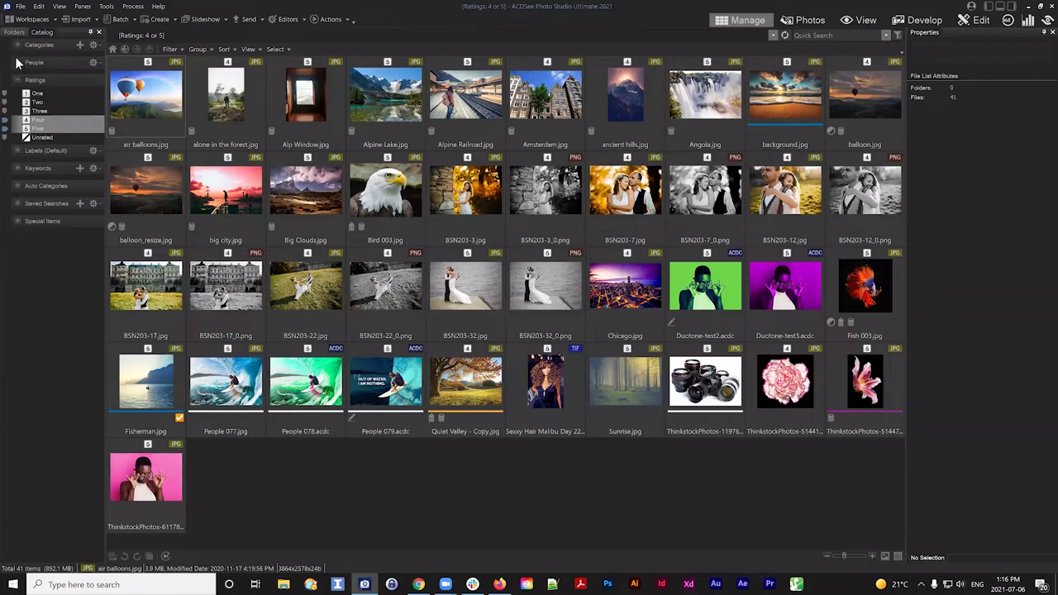
Step: Expand Labels, restrict the list to rating Five, and label Angola.jpg blue, balloon_resize.jpg green and big city.jpg red
{"action": "left_click", "coordinate": [19, 151]}
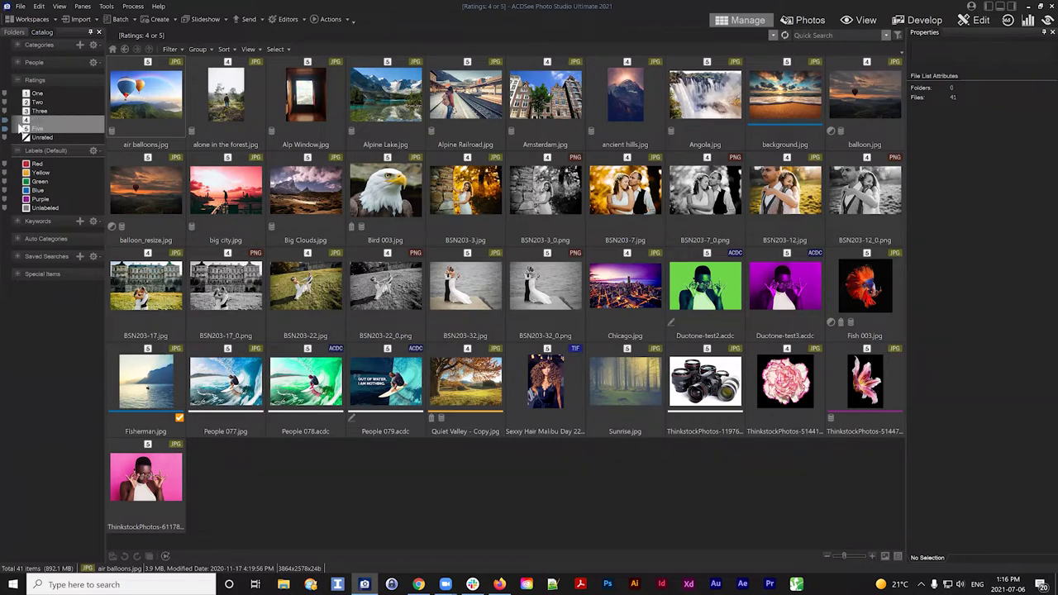
{"action": "left_click", "coordinate": [6, 120]}
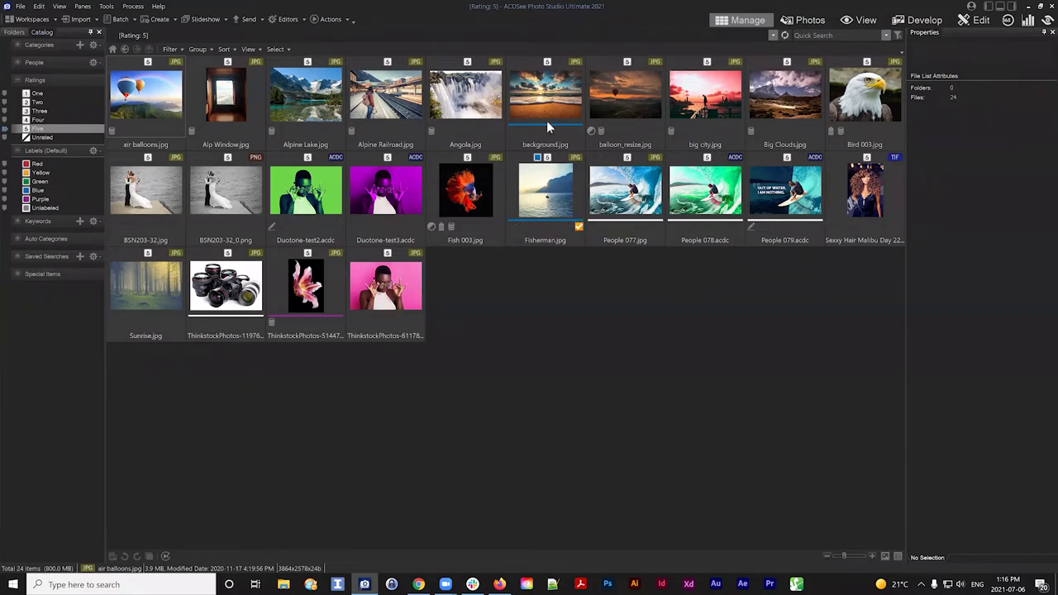
{"action": "mouse_move", "coordinate": [546, 64]}
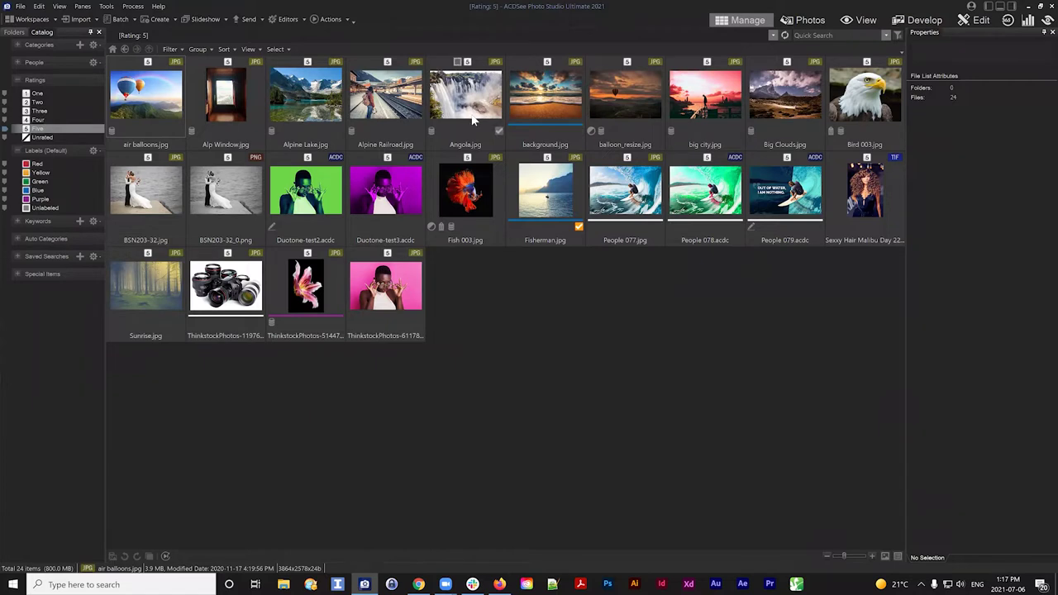
{"action": "mouse_move", "coordinate": [457, 65]}
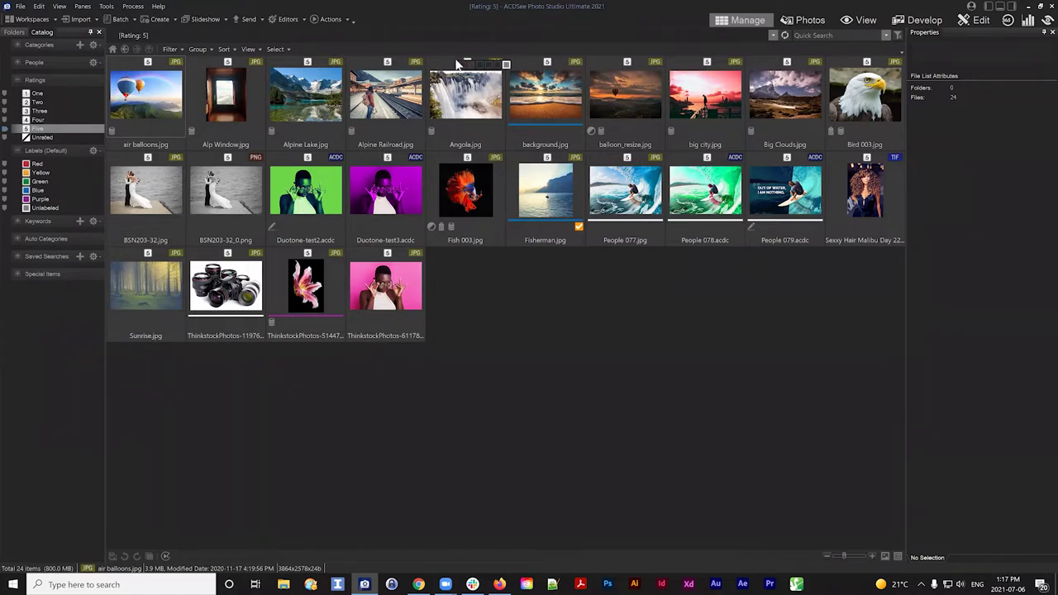
{"action": "left_click", "coordinate": [488, 65]}
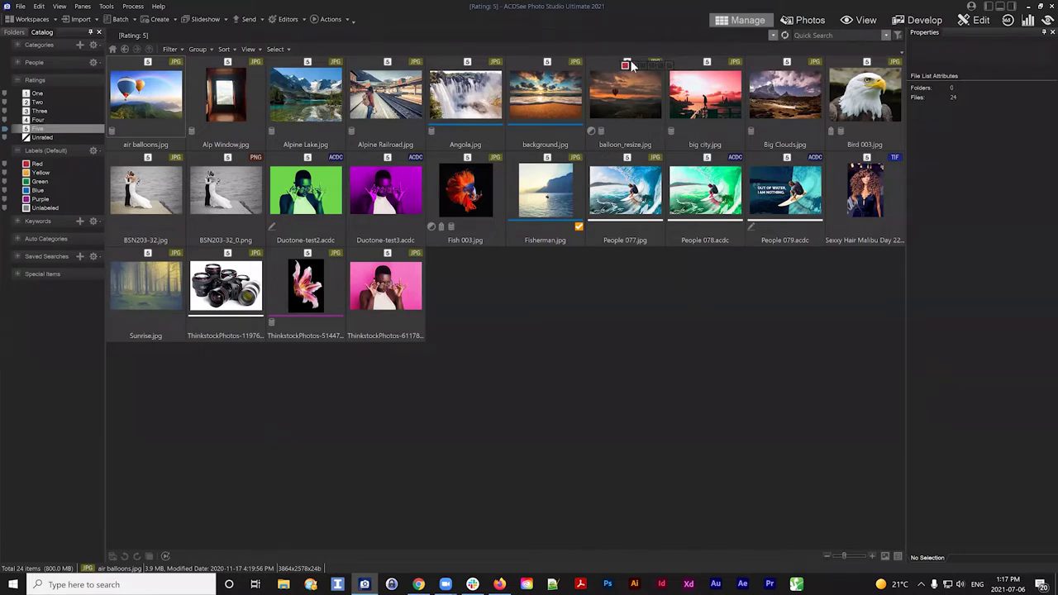
{"action": "left_click", "coordinate": [699, 65]}
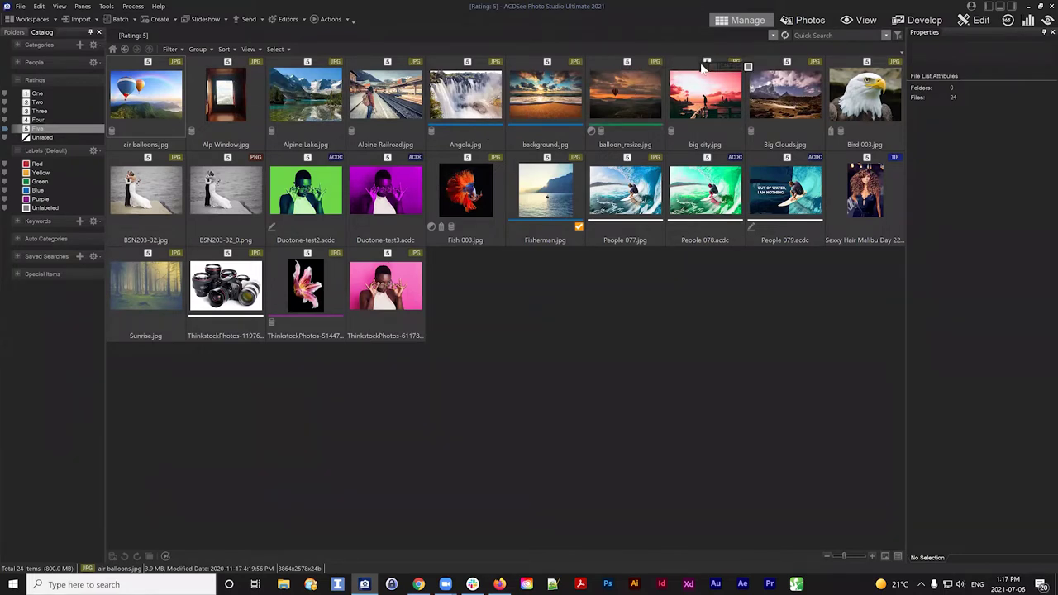
{"action": "left_click", "coordinate": [708, 70]}
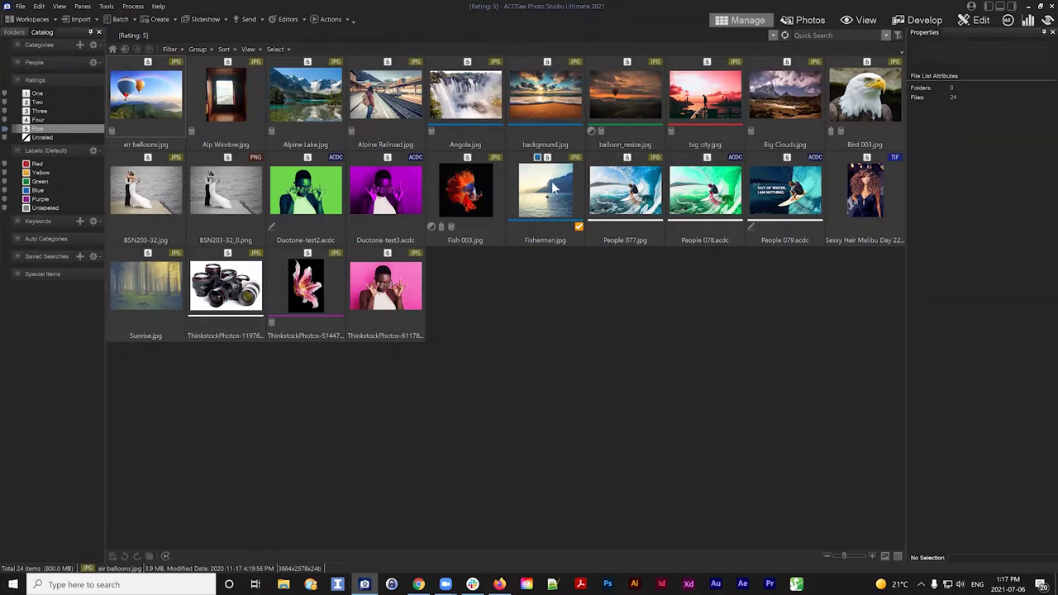
Step: List the photos labelled Blue and narrow them to those also rated Five
{"action": "left_click", "coordinate": [39, 192]}
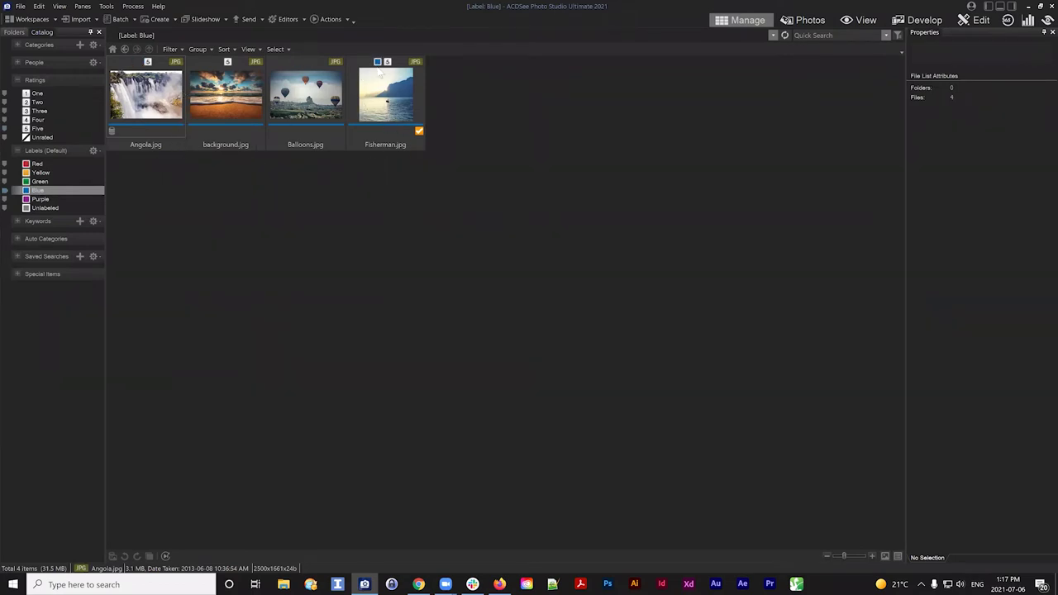
{"action": "left_click", "coordinate": [4, 130]}
{"action": "left_click_drag", "start_coordinate": [435, 80], "coordinate": [134, 189]}
{"action": "left_click", "coordinate": [421, 202]}
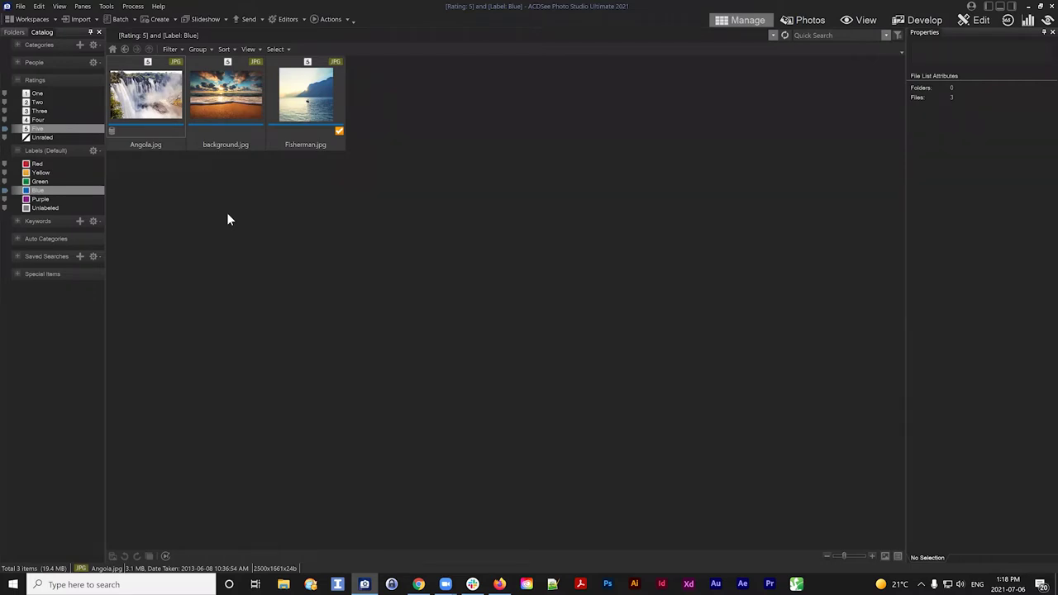
Step: Return to the 03 - Landscapes folder and rate Balloons.jpg 5
{"action": "left_click", "coordinate": [14, 33]}
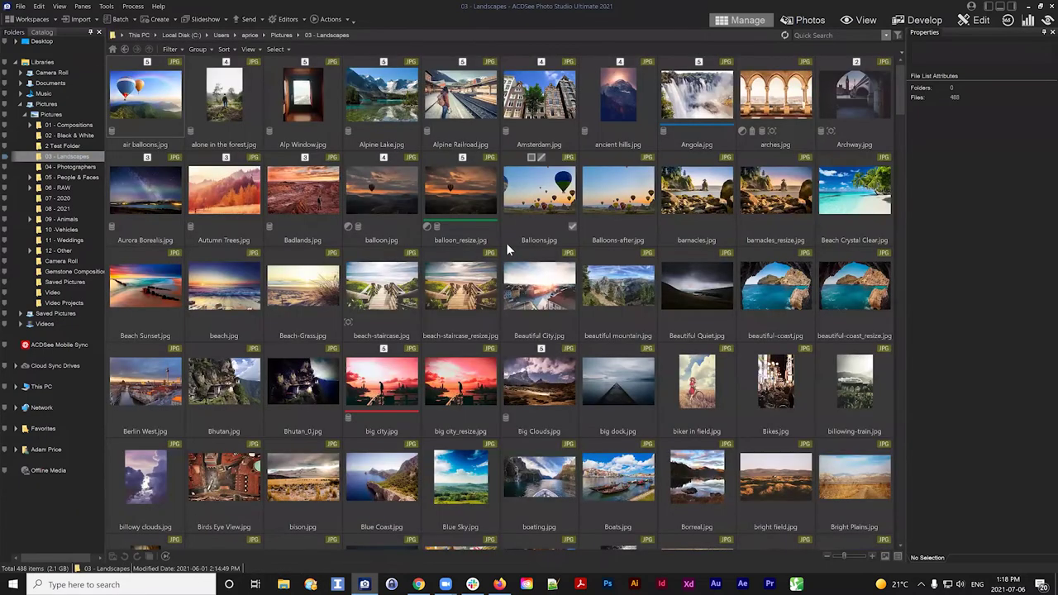
{"action": "left_click", "coordinate": [561, 206]}
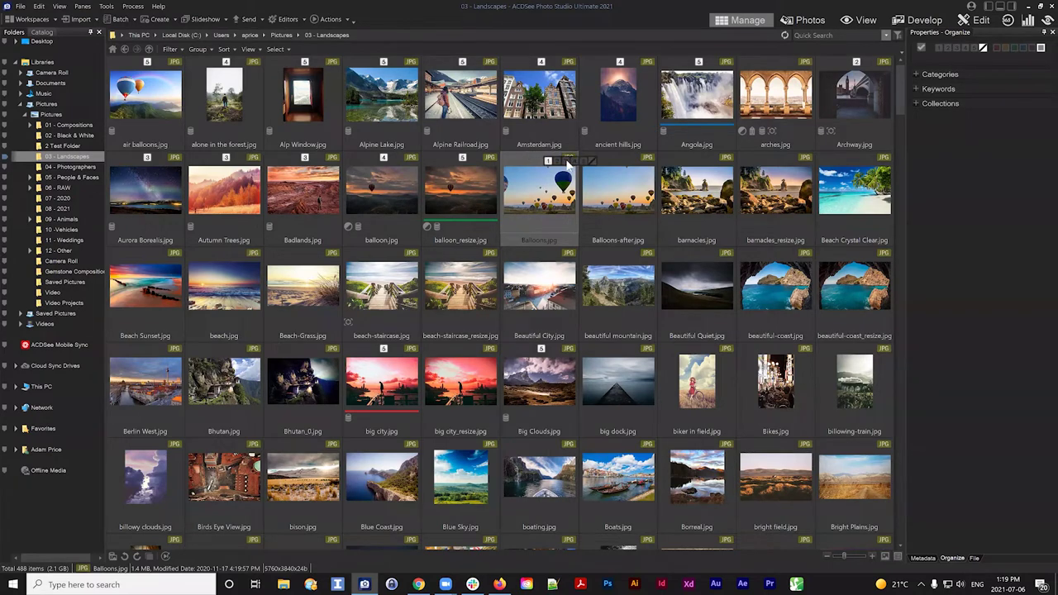
{"action": "left_click", "coordinate": [584, 162]}
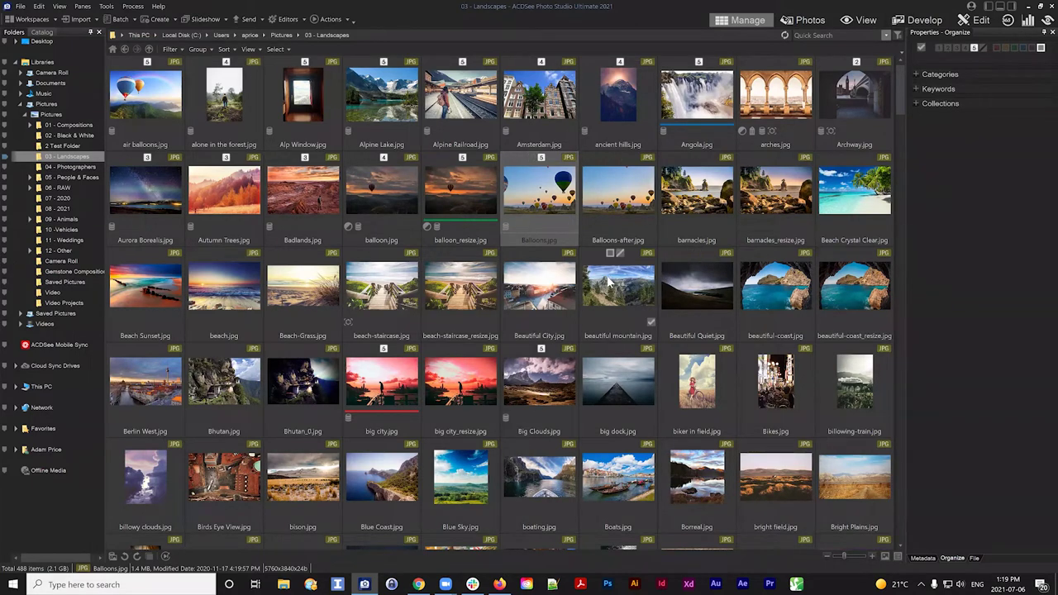
Step: Extend the selection from Balloons.jpg through Boats.jpg, rate all the selected photos 5, and reduce the selection to Balloons-after.jpg
{"action": "left_click", "coordinate": [618, 476], "text": "shift"}
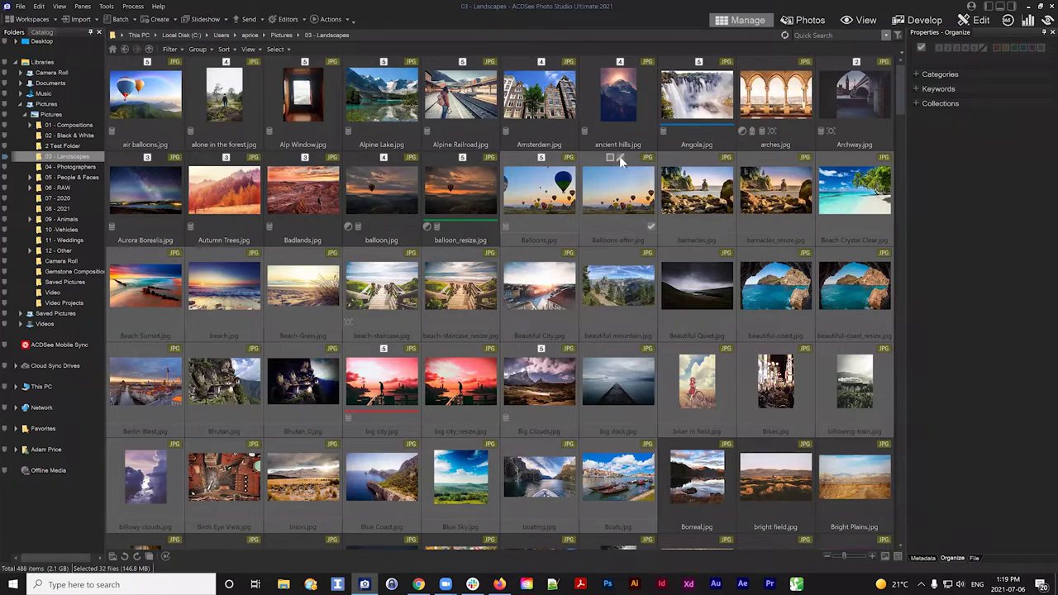
{"action": "mouse_move", "coordinate": [662, 164]}
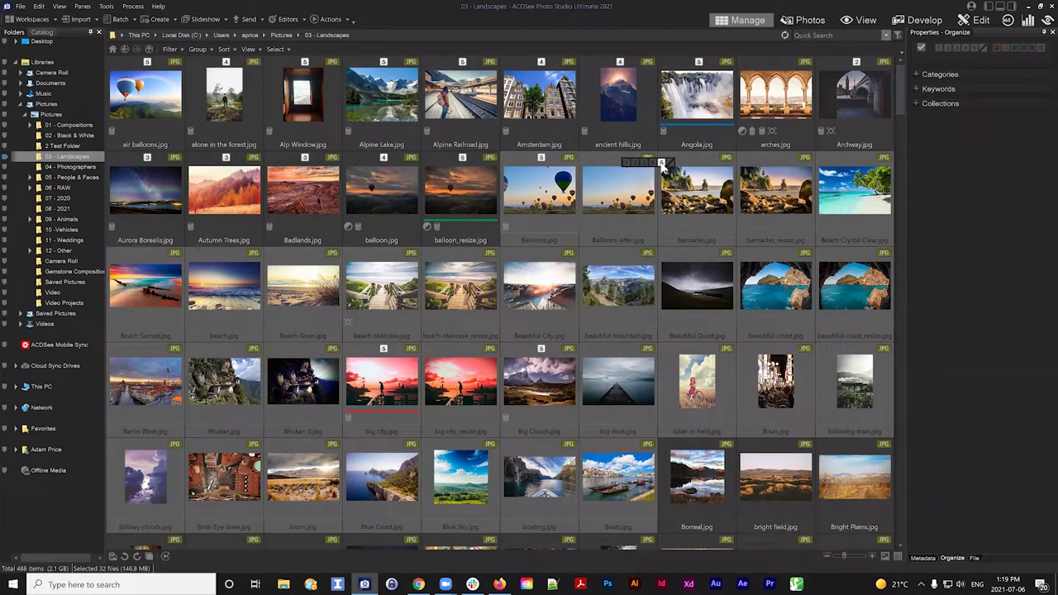
{"action": "left_click", "coordinate": [662, 164]}
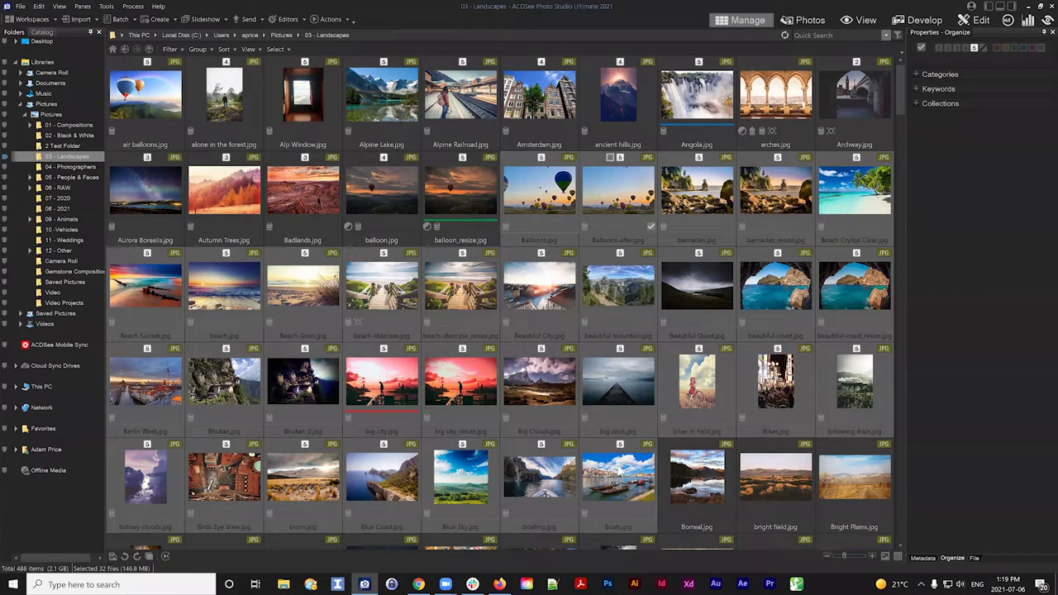
{"action": "left_click", "coordinate": [631, 179]}
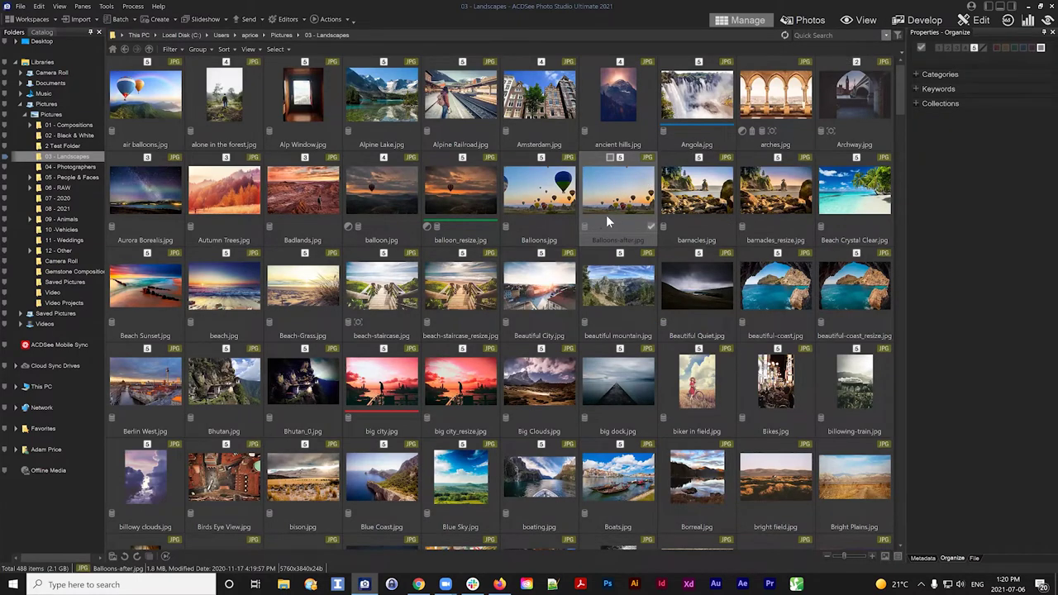
Step: List the Catalog's photos rated Five and return to the 03 - Landscapes folder
{"action": "left_click", "coordinate": [42, 32]}
{"action": "left_click", "coordinate": [10, 130]}
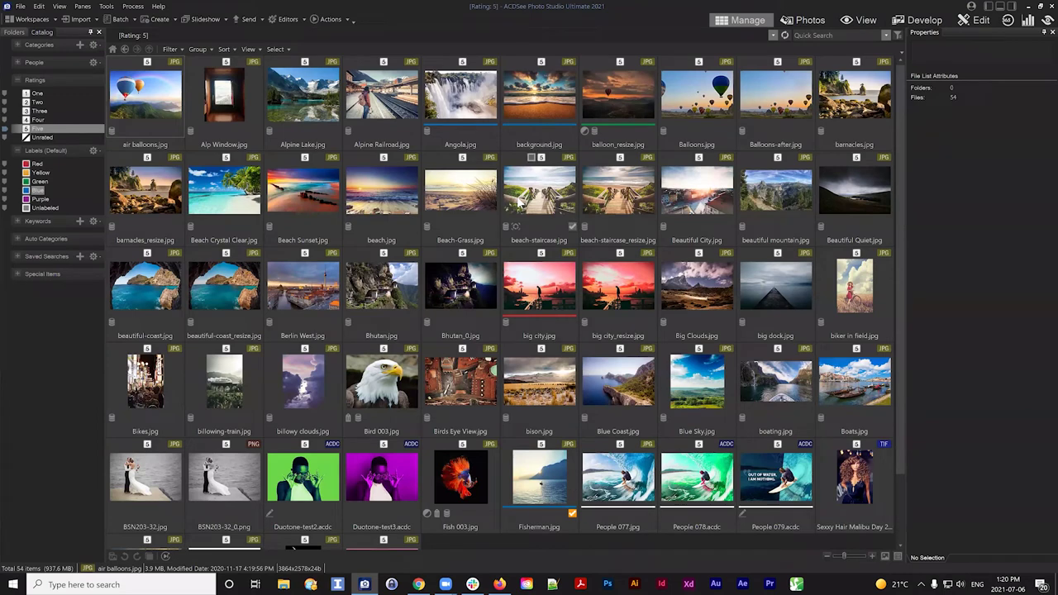
{"action": "left_click", "coordinate": [14, 32]}
{"action": "left_click", "coordinate": [66, 156]}
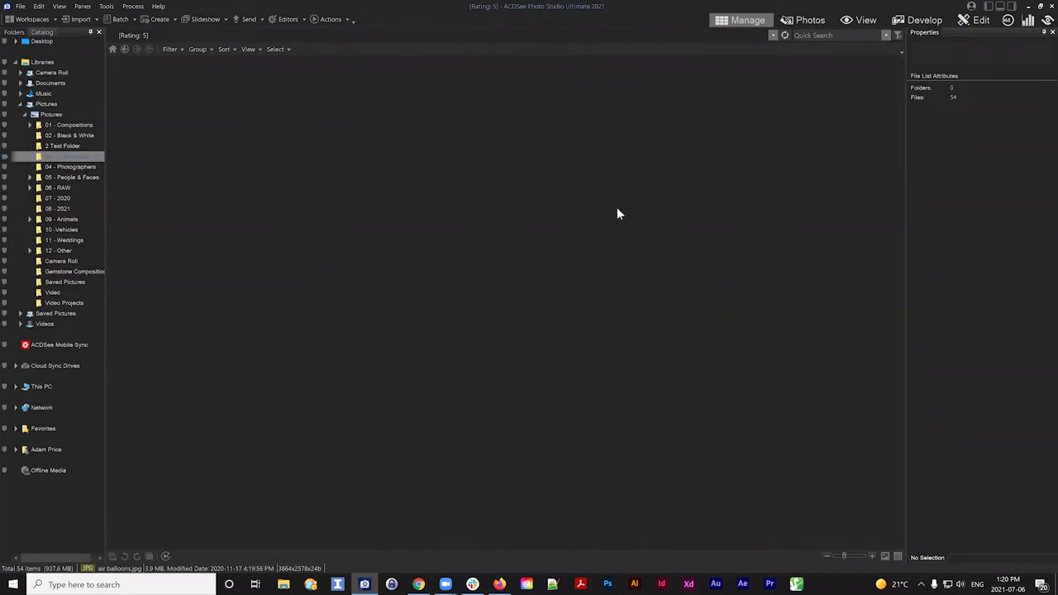
Step: Select Borreal.jpg and enable Auto Advance in Manage Mode, keeping it active for tags, ratings and labels
{"action": "scroll", "coordinate": [561, 208], "scroll_direction": "down", "scroll_amount": 2}
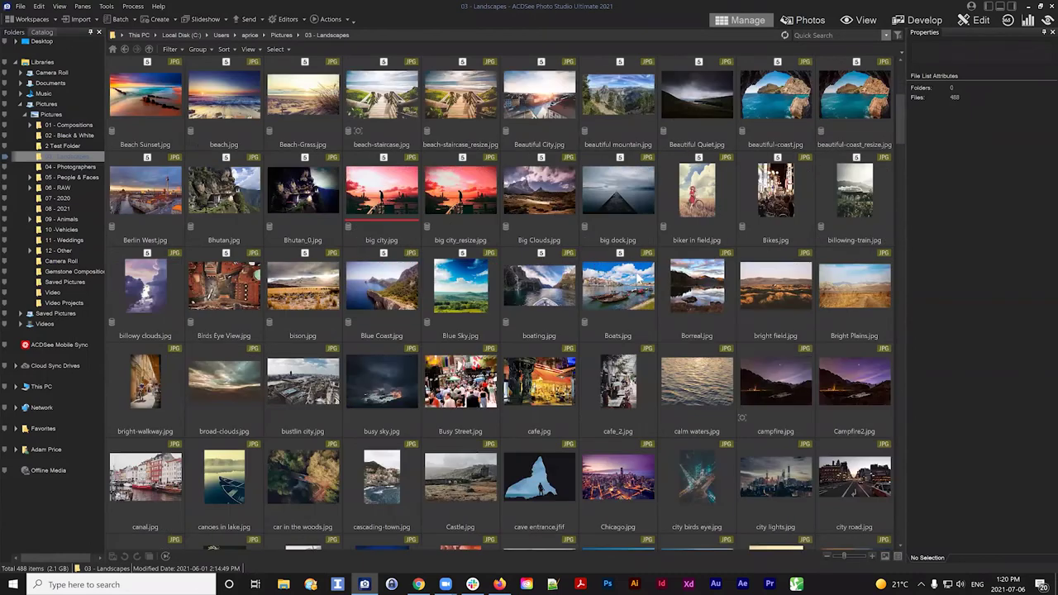
{"action": "scroll", "coordinate": [705, 197], "scroll_direction": "down", "scroll_amount": 1}
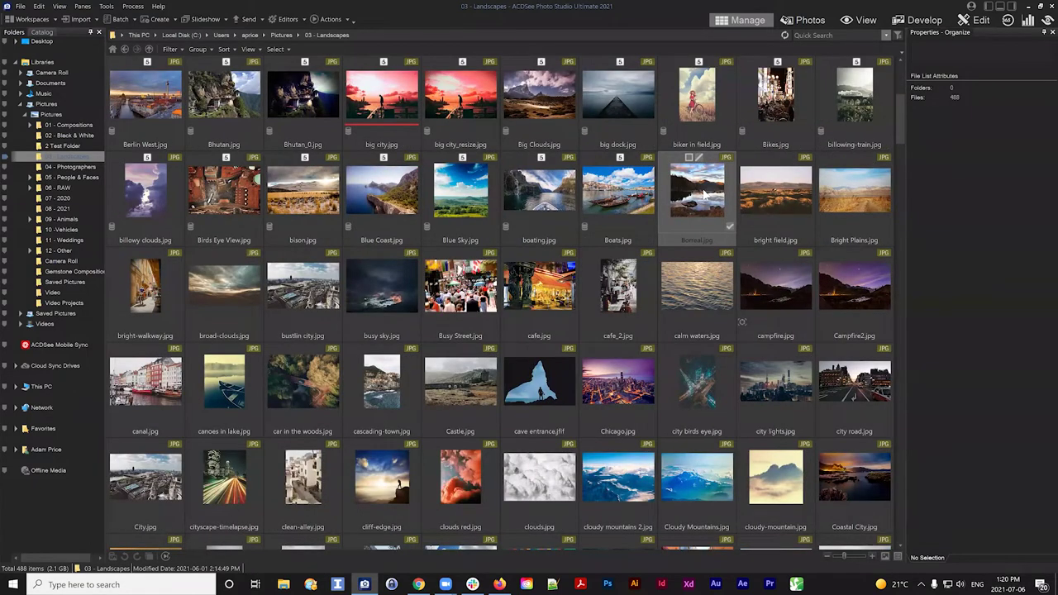
{"action": "left_click", "coordinate": [704, 194]}
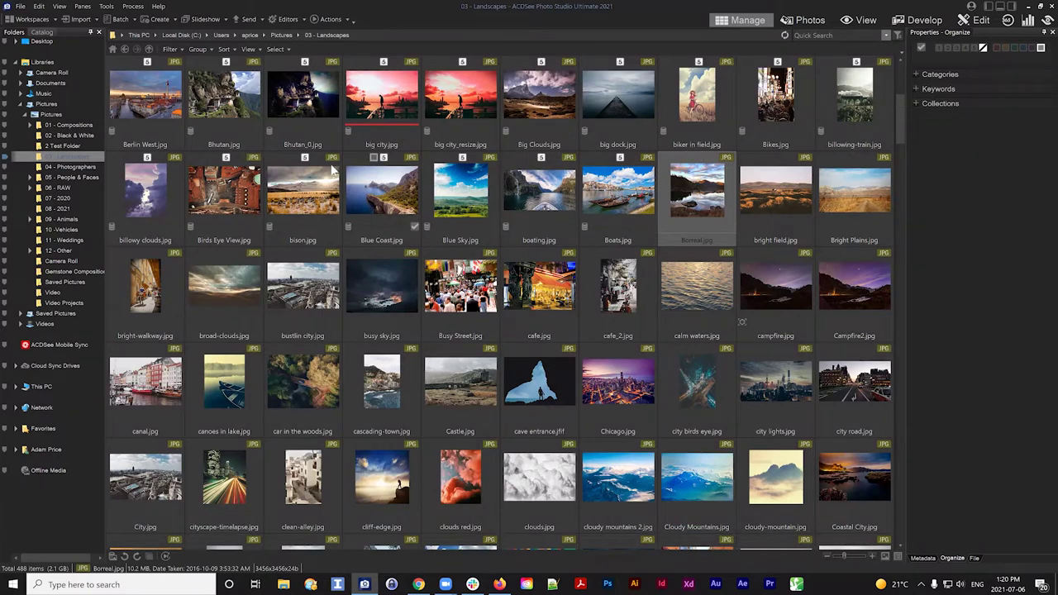
{"action": "left_click", "coordinate": [158, 6]}
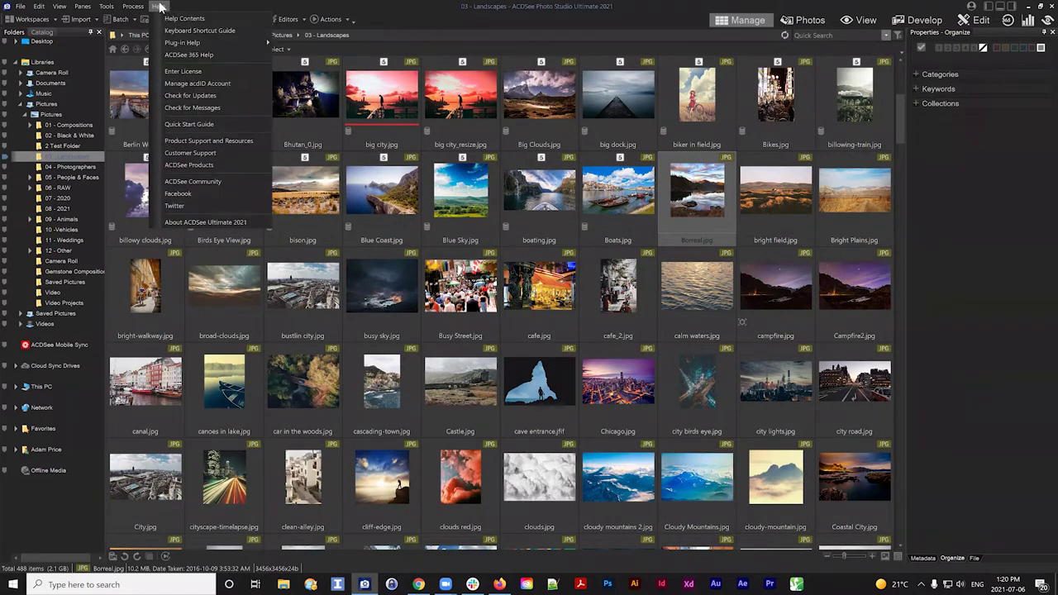
{"action": "mouse_move", "coordinate": [140, 8]}
{"action": "mouse_move", "coordinate": [108, 8]}
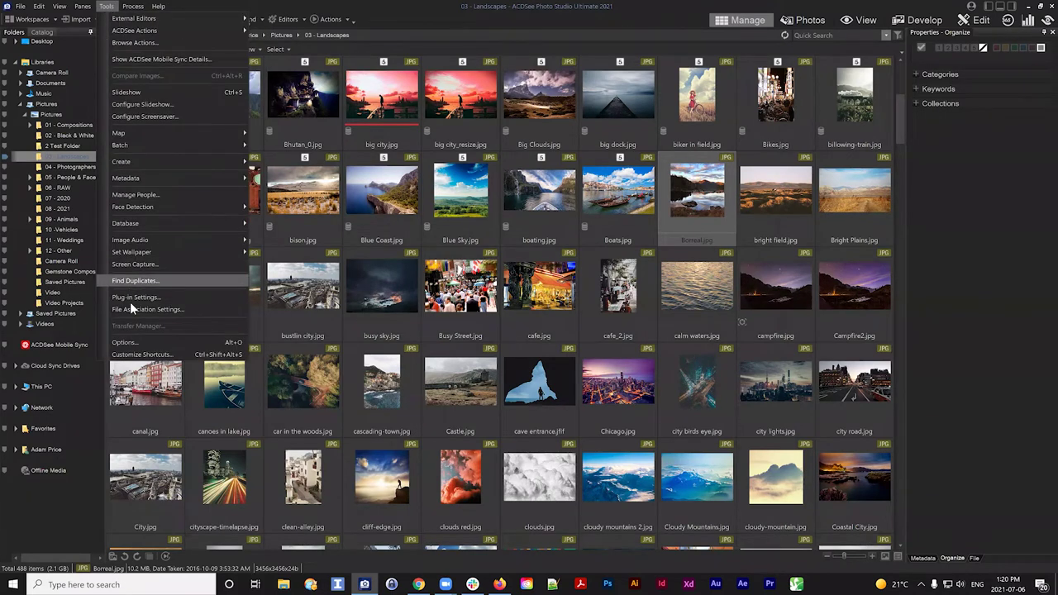
{"action": "left_click", "coordinate": [124, 343]}
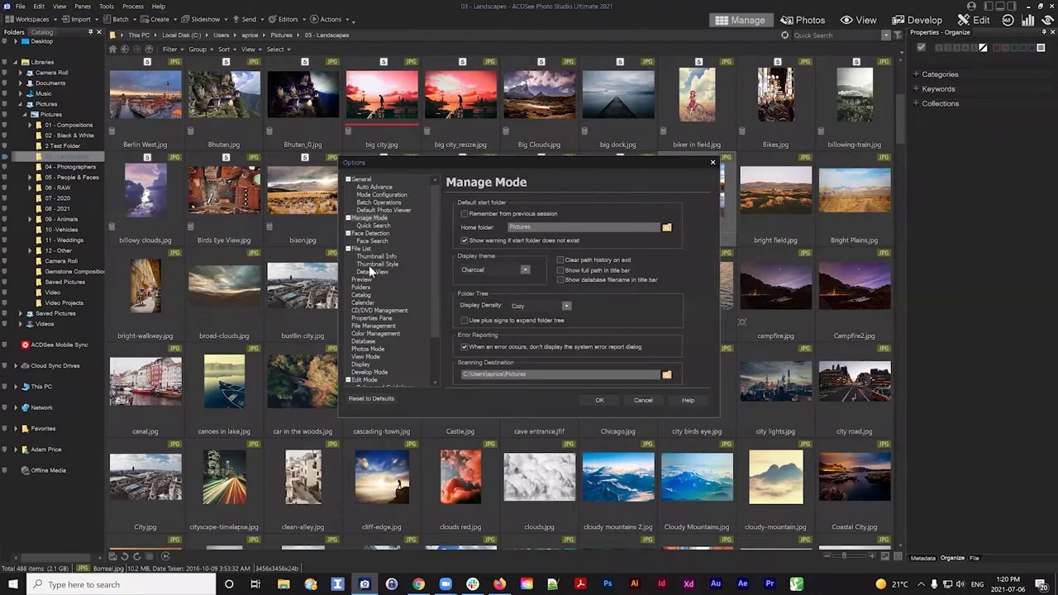
{"action": "left_click_drag", "start_coordinate": [498, 158], "coordinate": [506, 152]}
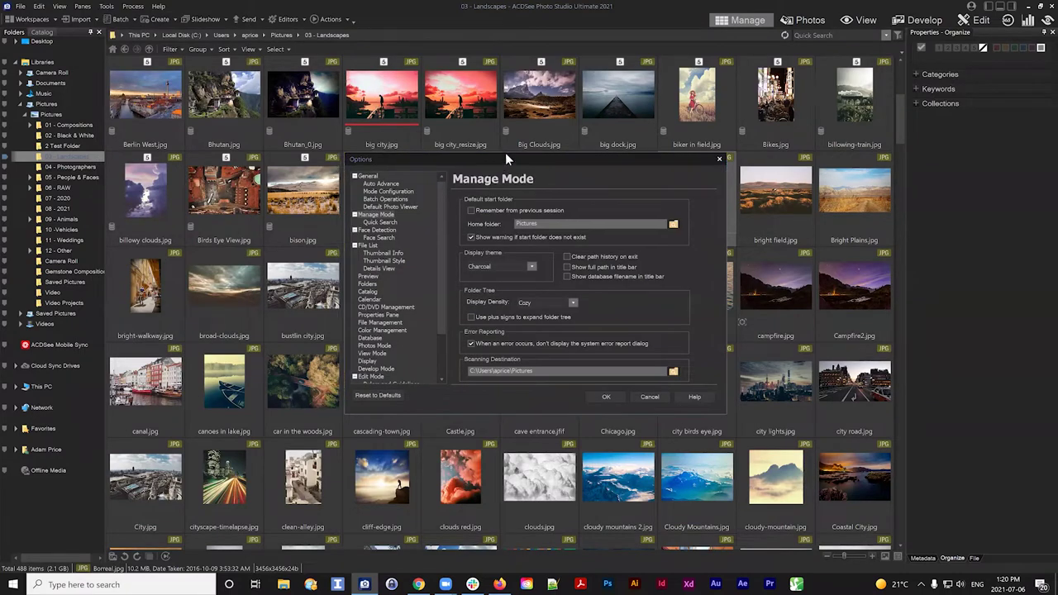
{"action": "left_click", "coordinate": [383, 183]}
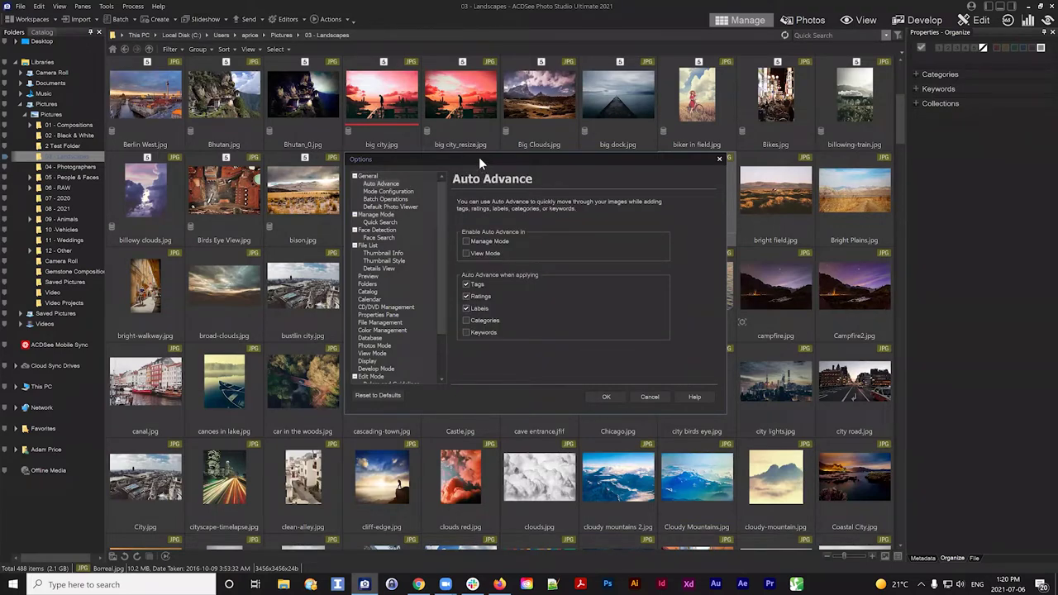
{"action": "left_click_drag", "start_coordinate": [479, 158], "coordinate": [455, 135]}
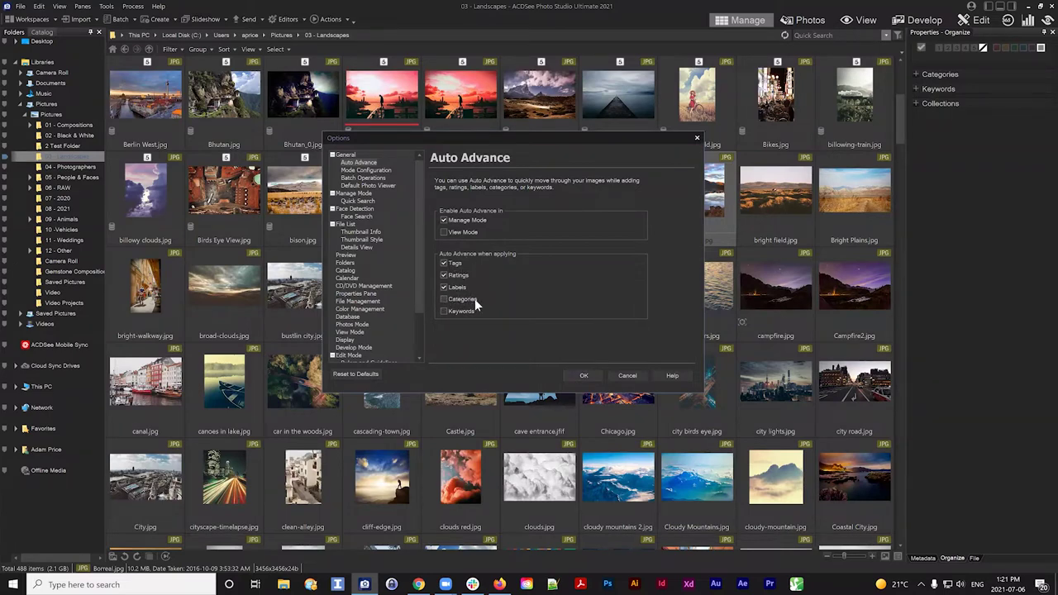
{"action": "left_click", "coordinate": [585, 376]}
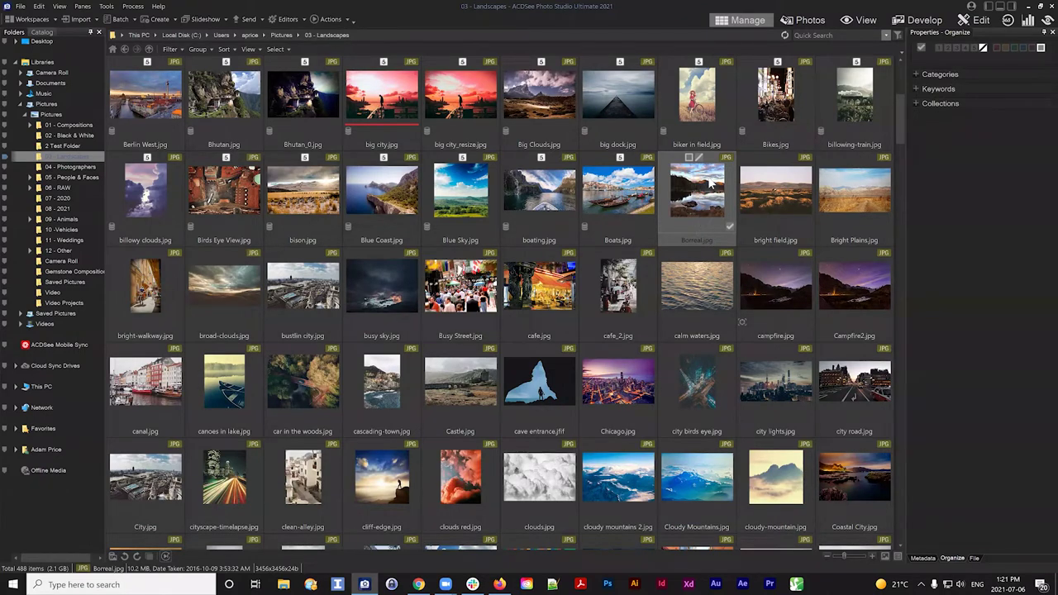
Step: Rate Borreal.jpg 5, letting Auto Advance move to bright field.jpg, and look over the rated photos in the folder
{"action": "key", "text": "Right"}
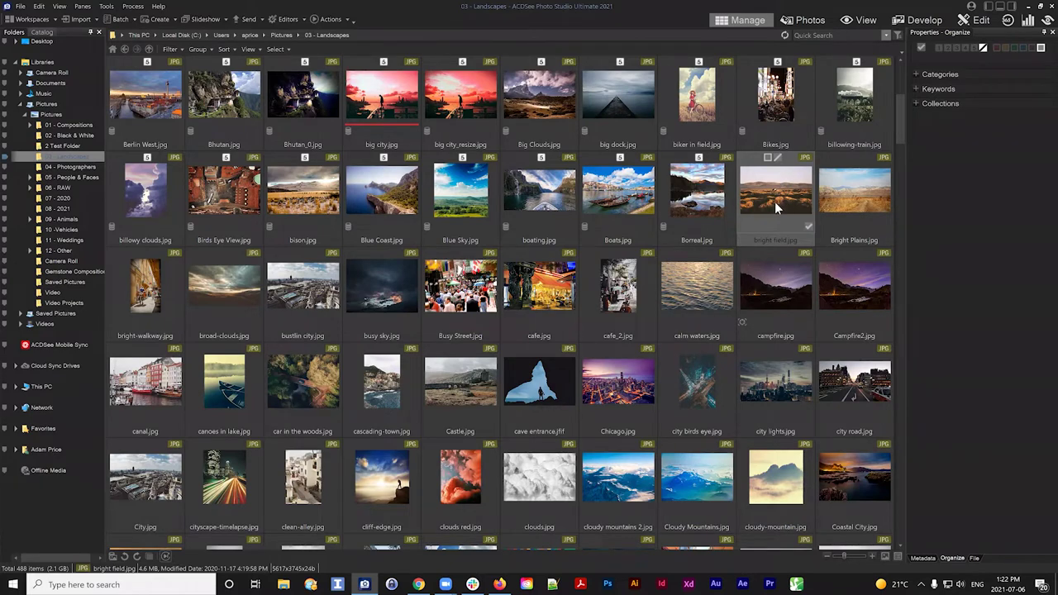
{"action": "scroll", "coordinate": [509, 178], "scroll_direction": "up", "scroll_amount": 2}
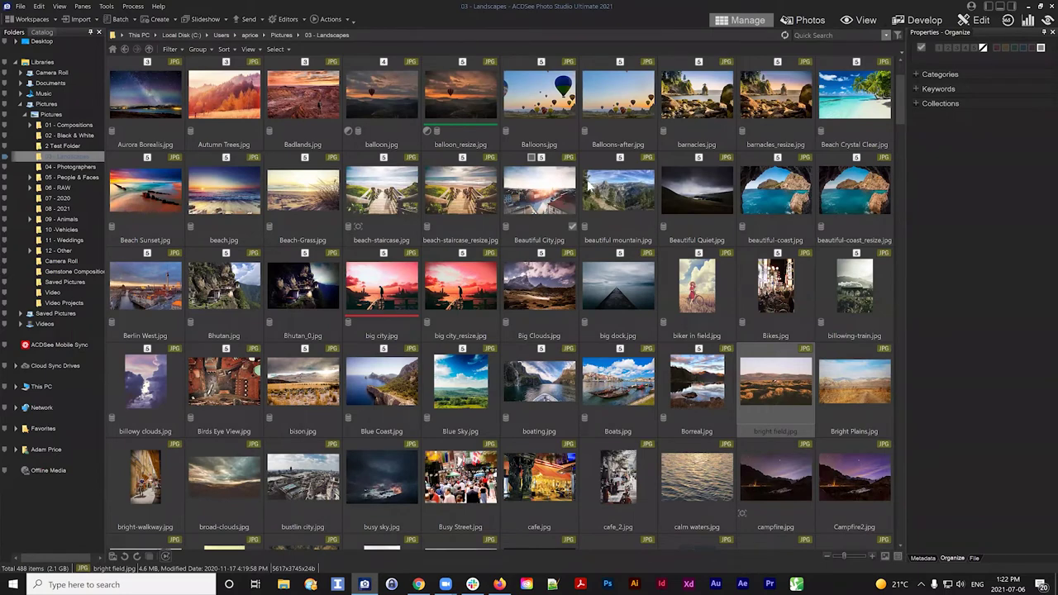
{"action": "scroll", "coordinate": [484, 184], "scroll_direction": "up", "scroll_amount": 1}
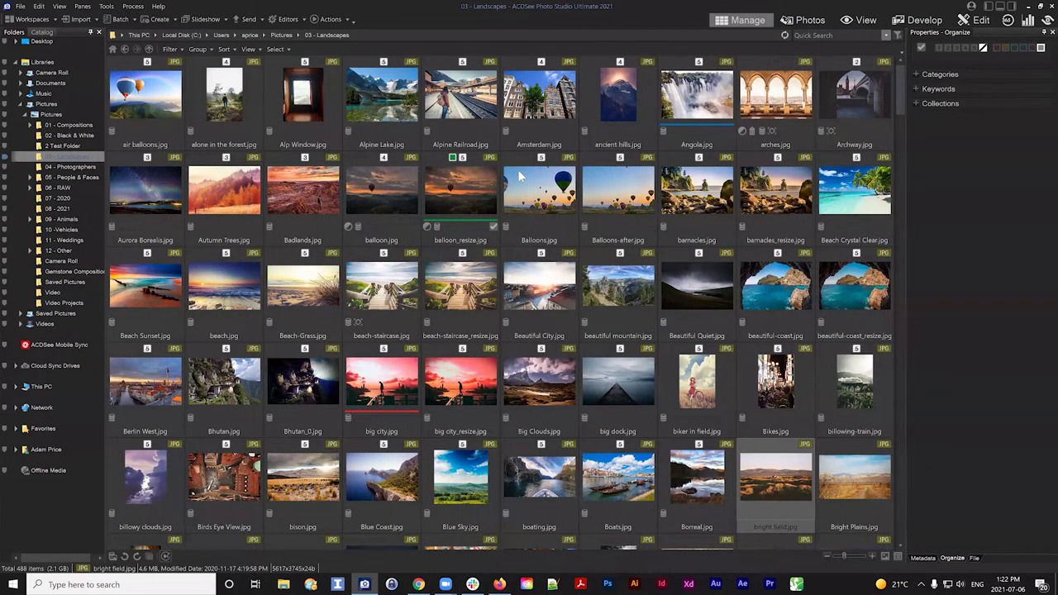
{"action": "scroll", "coordinate": [702, 302], "scroll_direction": "down", "scroll_amount": 3}
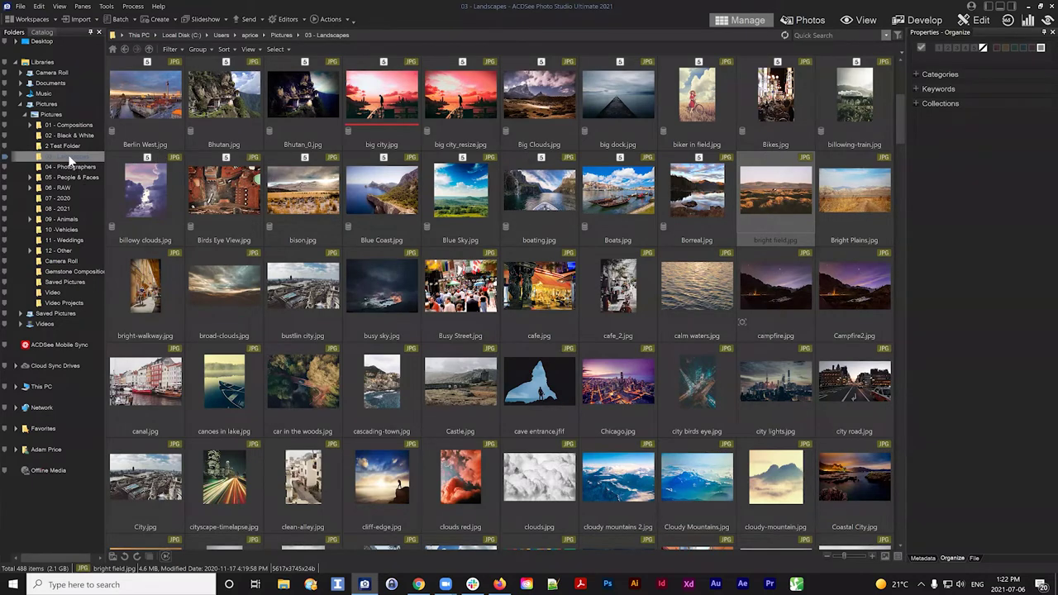
Step: Show the folder in Filmstrip view with bright field.jpg as the large preview
{"action": "left_click", "coordinate": [250, 49]}
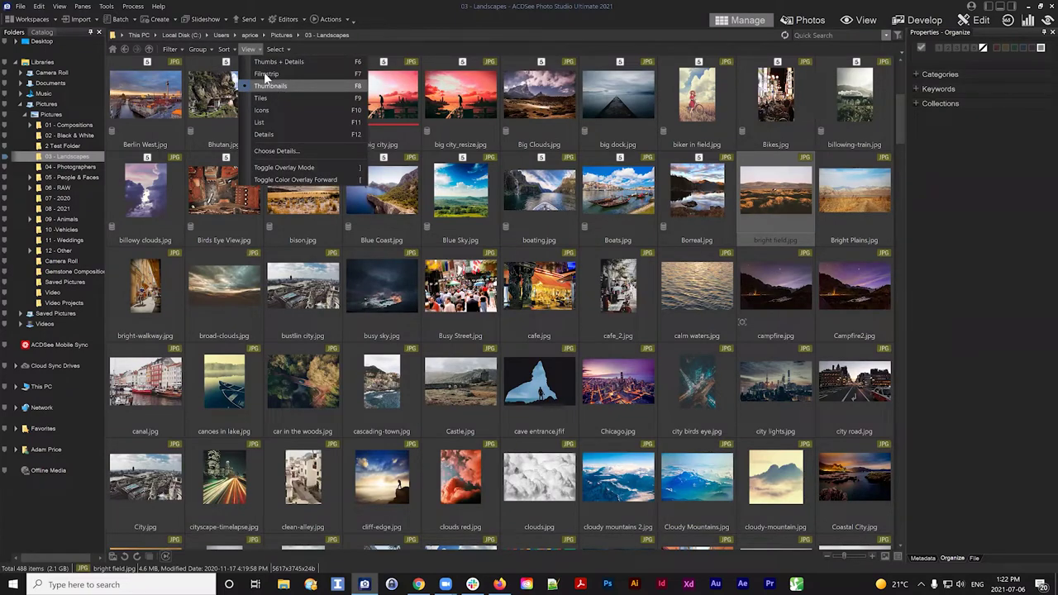
{"action": "left_click", "coordinate": [264, 74]}
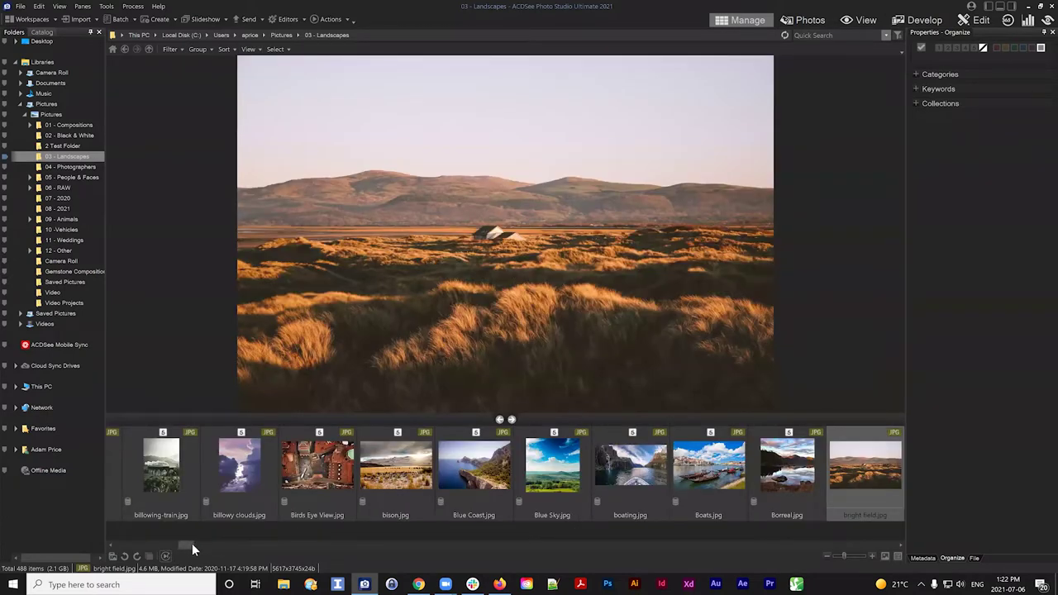
{"action": "scroll", "coordinate": [192, 543], "scroll_direction": "right", "scroll_amount": 1}
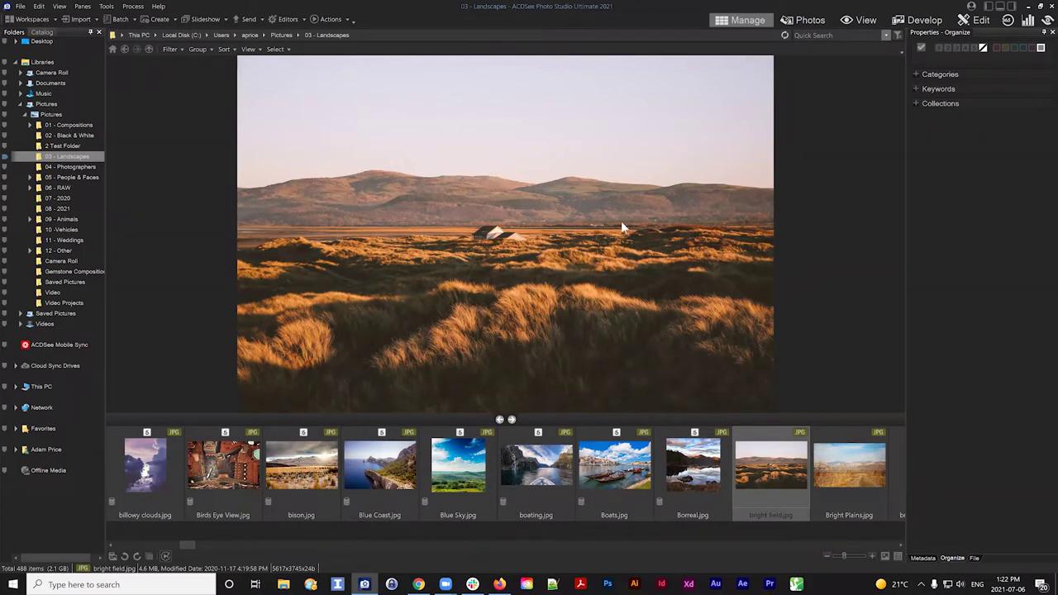
{"action": "mouse_move", "coordinate": [769, 479]}
Step: Switch the file list back to Thumbnails view and return it to Filmstrip view
{"action": "left_click", "coordinate": [251, 50]}
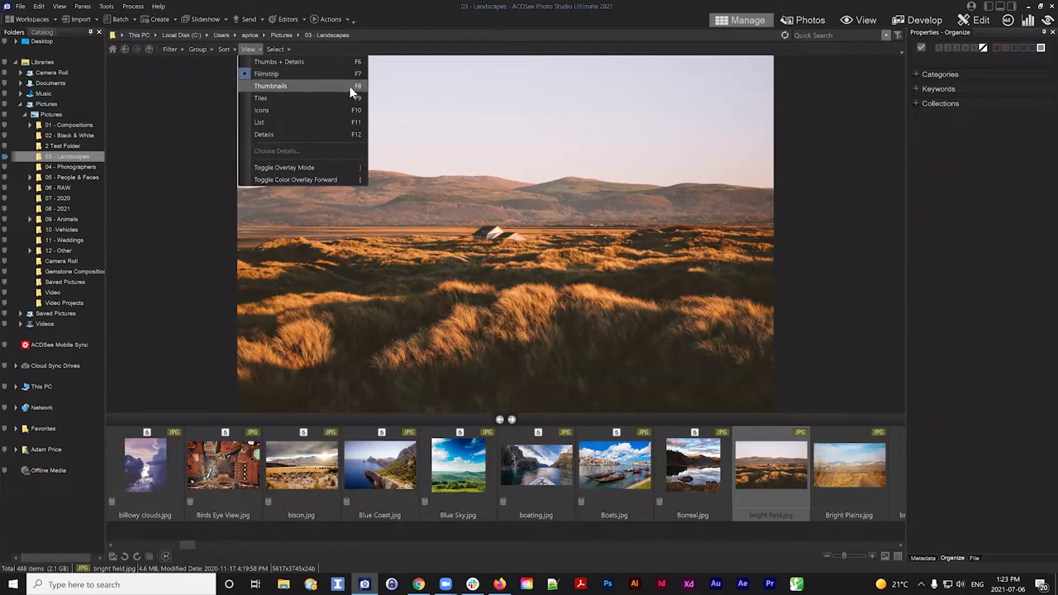
{"action": "left_click", "coordinate": [260, 85]}
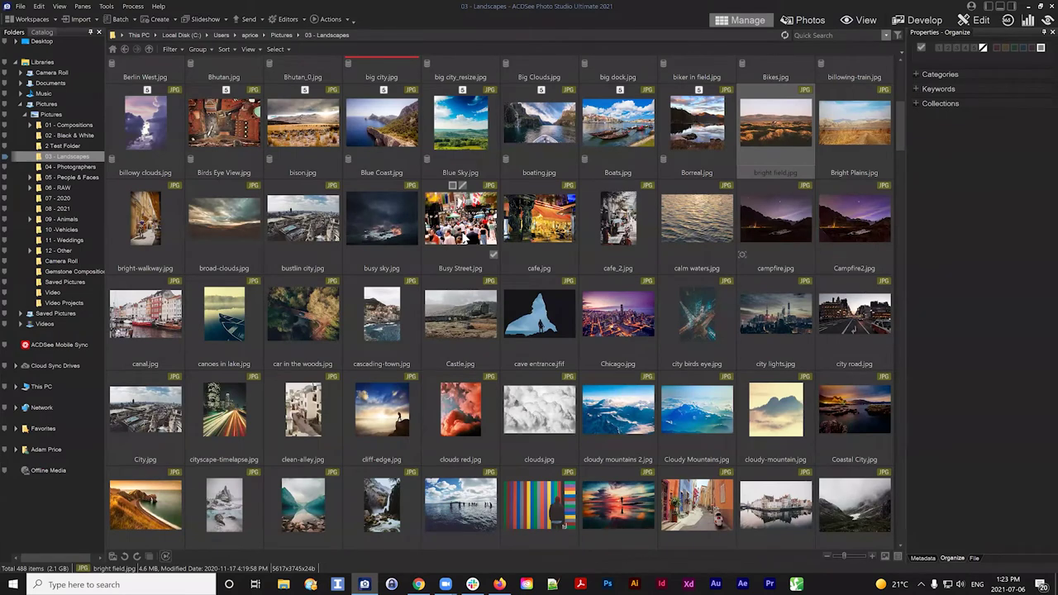
{"action": "key", "text": "ctrl+alt+f"}
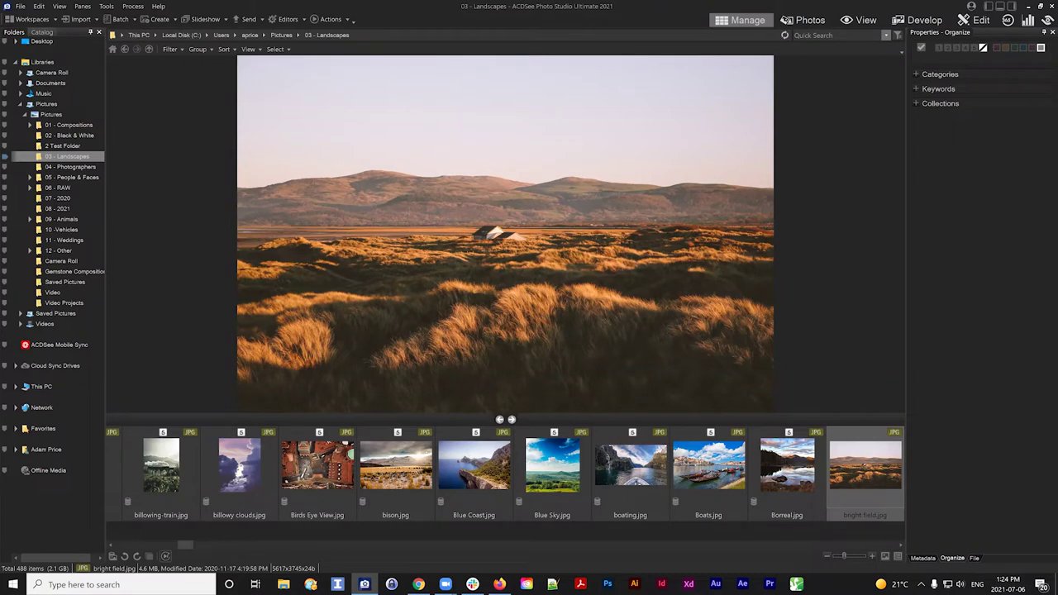
Step: Open the program's Help Contents
{"action": "left_click", "coordinate": [158, 6]}
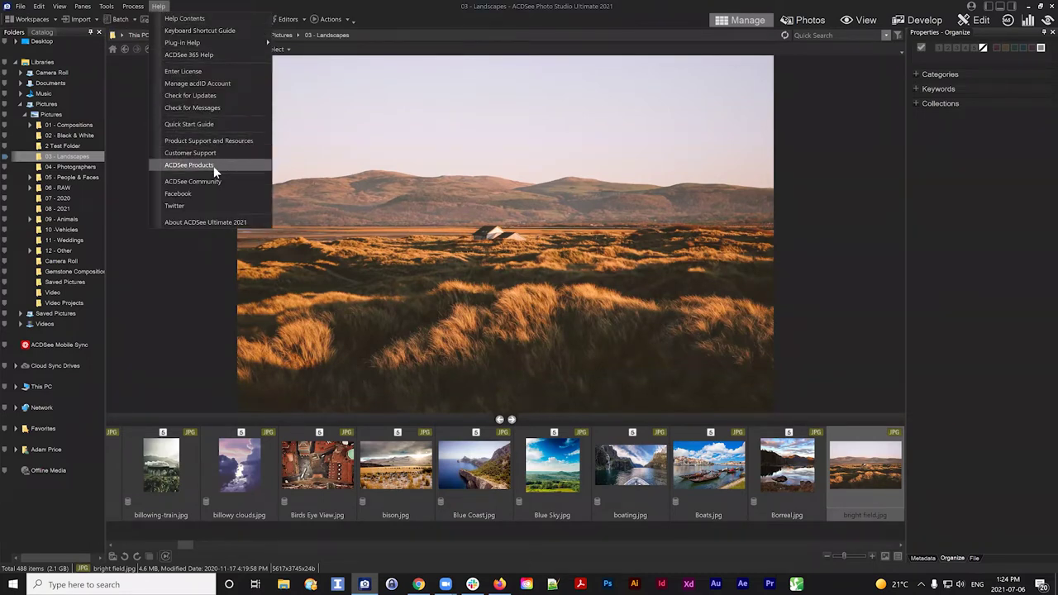
{"action": "left_click", "coordinate": [169, 19]}
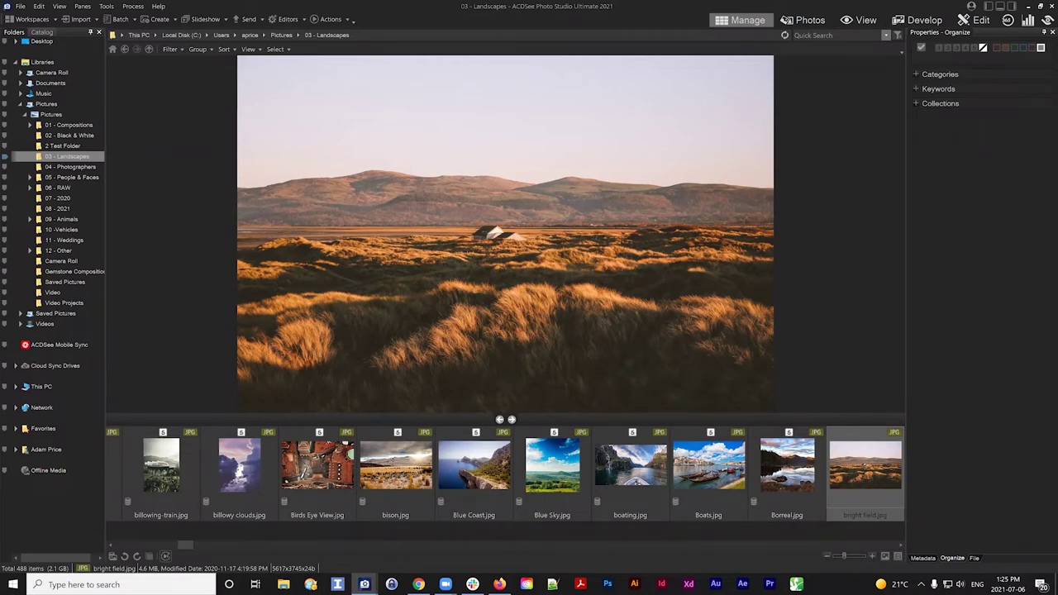
{"action": "key", "text": "alt+Tab"}
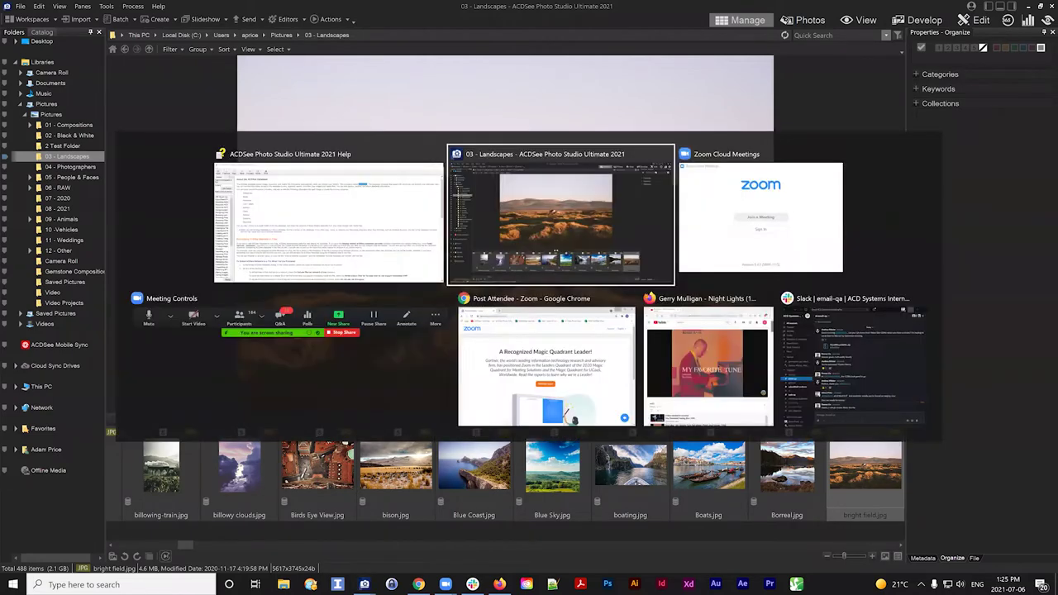
{"action": "key", "text": "alt+Tab"}
{"action": "key", "text": "alt+Tab"}
{"action": "key", "text": "alt+Tab"}
{"action": "key", "text": "alt+Tab"}
{"action": "key", "text": "alt+Tab"}
{"action": "key", "text": "alt+Tab"}
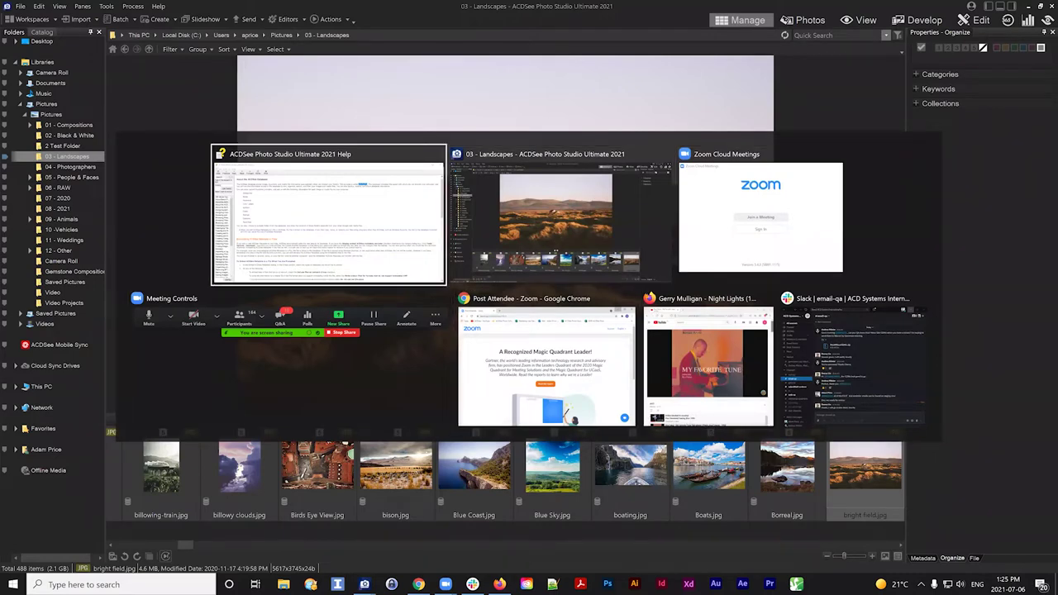
{"action": "key", "text": "Escape"}
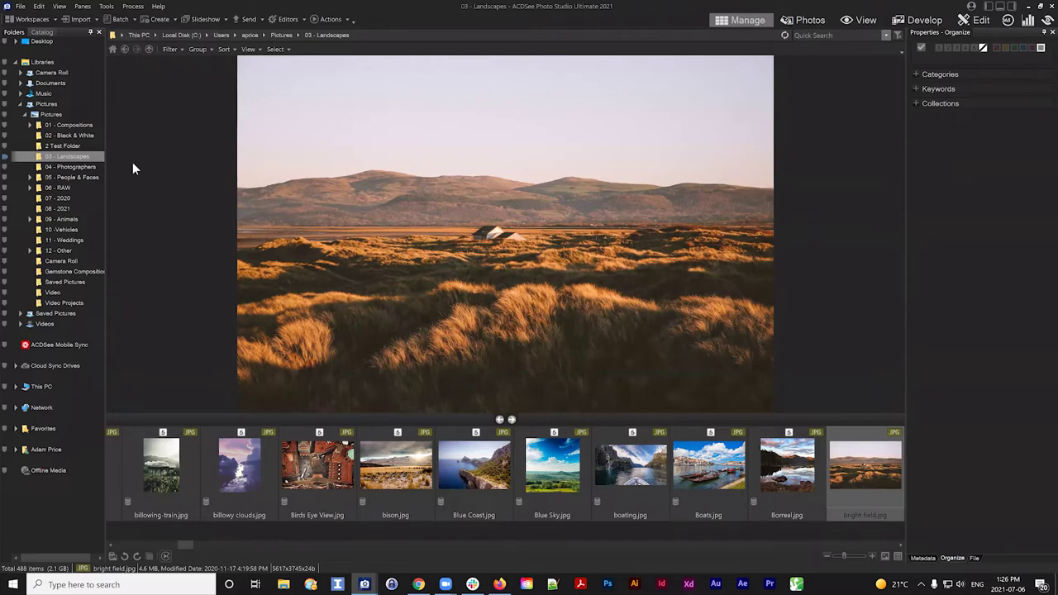
Step: Select bison.jpg in the filmstrip
{"action": "left_click", "coordinate": [371, 464]}
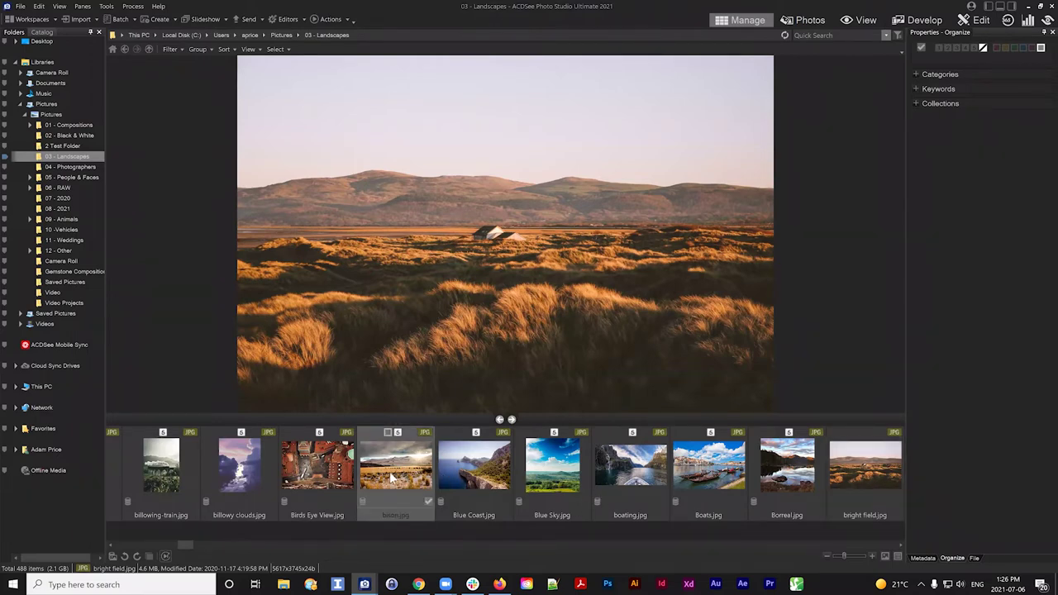
Step: Preview Blue Coast.jpg, boating.jpg, bright field.jpg and bison.jpg one after another from the filmstrip
{"action": "left_click", "coordinate": [483, 465]}
{"action": "left_click", "coordinate": [647, 469]}
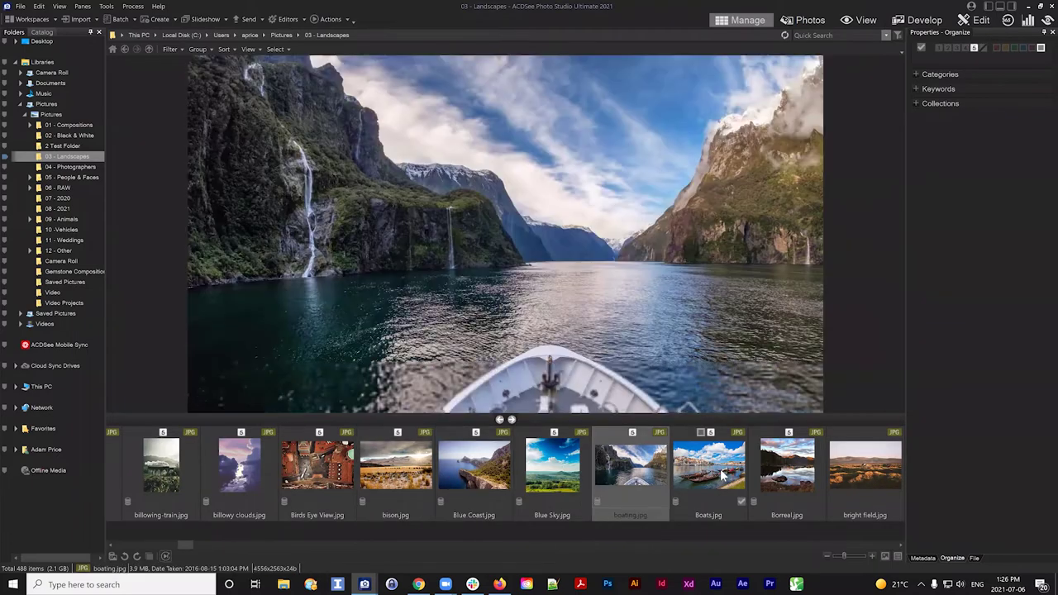
{"action": "left_click", "coordinate": [843, 474]}
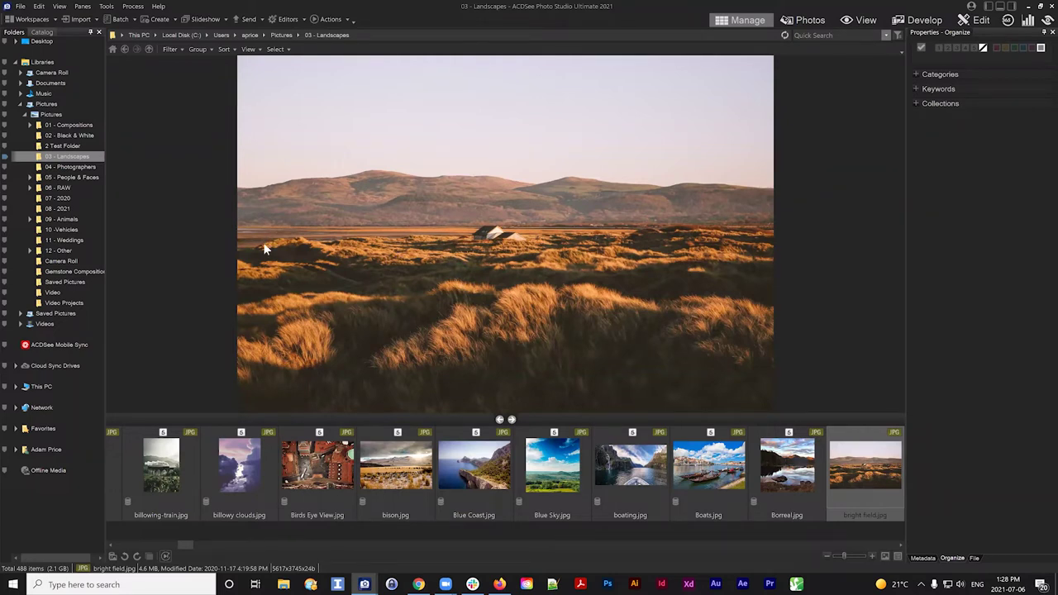
{"action": "left_click", "coordinate": [364, 468]}
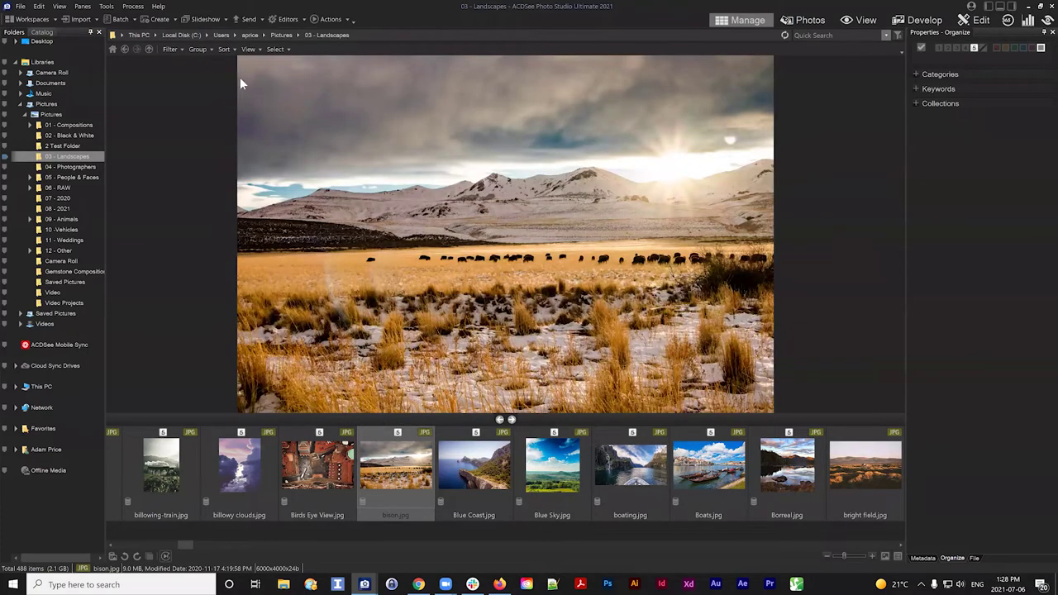
Step: Switch the file list to Thumbnails view, return it to Filmstrip view, and browse further along the filmstrip
{"action": "left_click", "coordinate": [248, 50]}
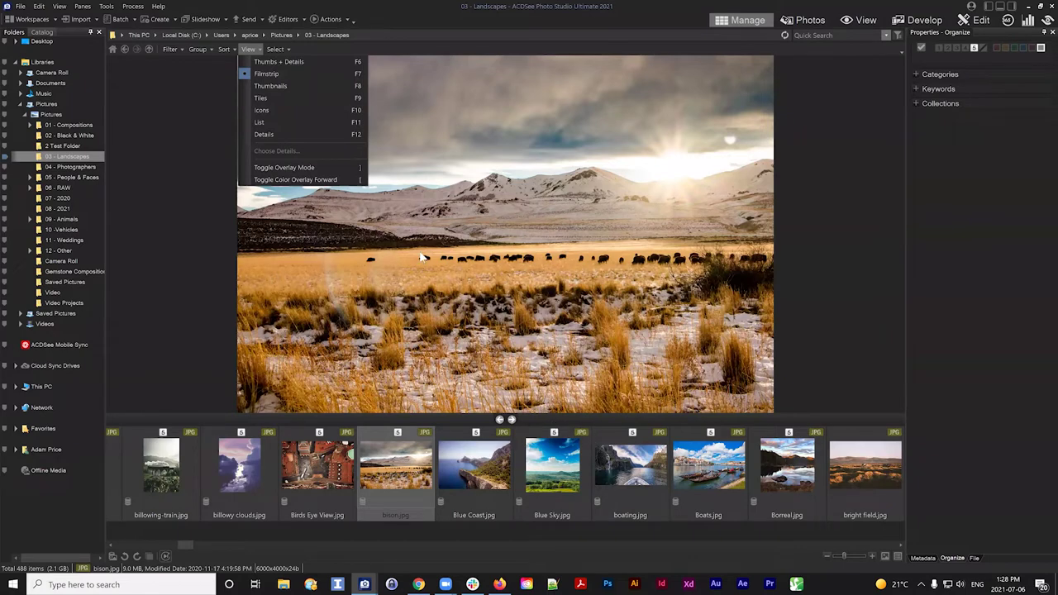
{"action": "left_click", "coordinate": [277, 85]}
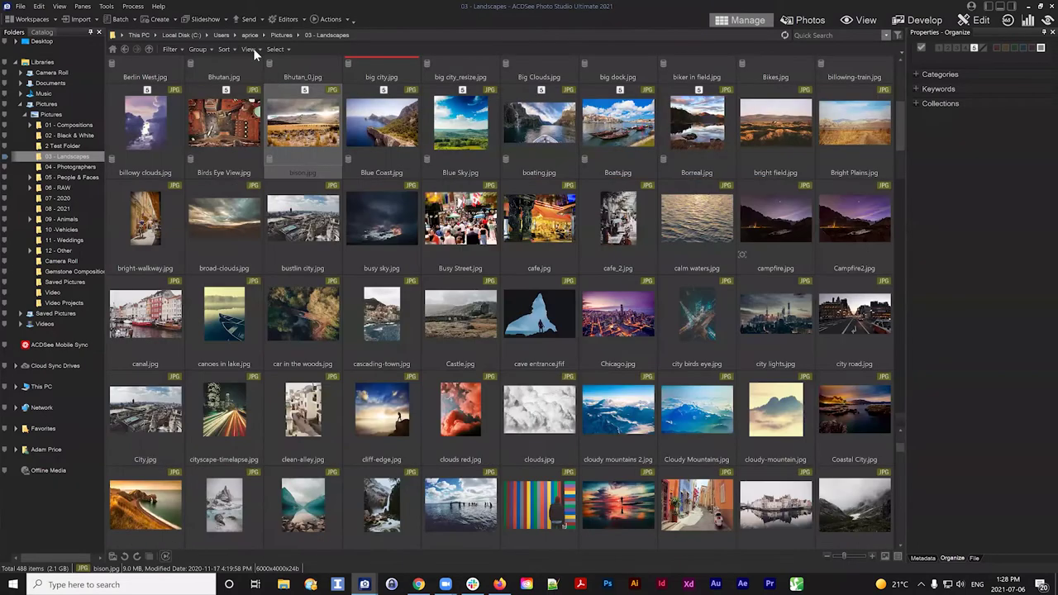
{"action": "left_click", "coordinate": [249, 49]}
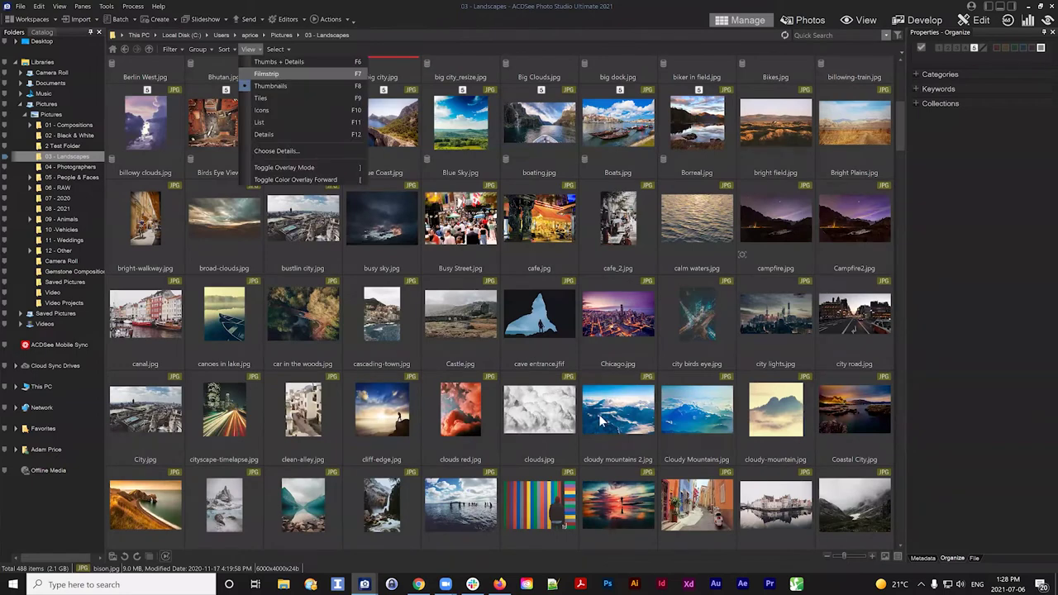
{"action": "key", "text": "F7"}
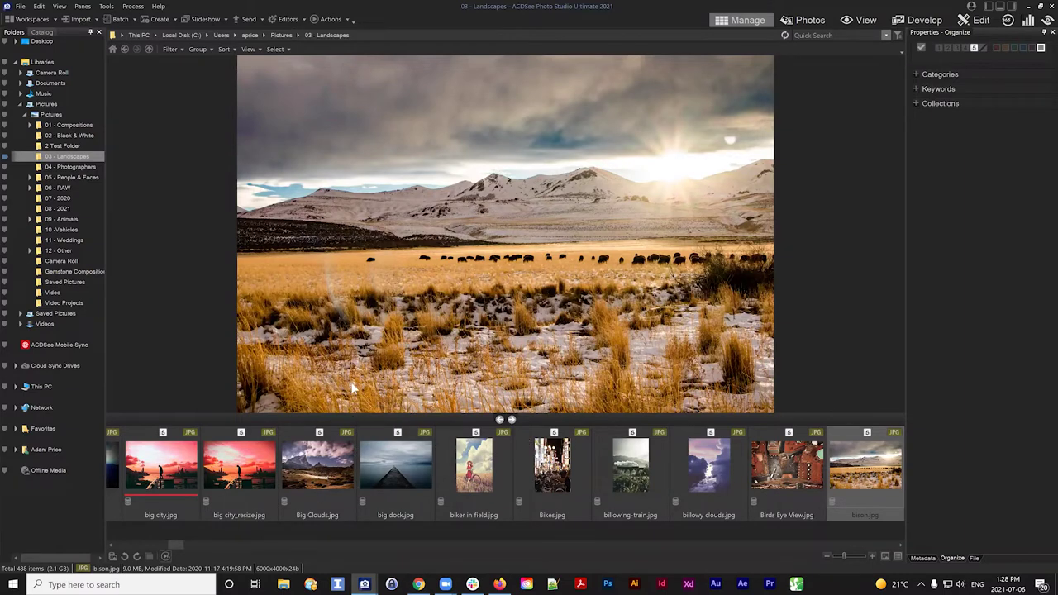
{"action": "mouse_move", "coordinate": [175, 545]}
{"action": "left_mouse_down"}
{"action": "mouse_move", "coordinate": [213, 547]}
{"action": "mouse_move", "coordinate": [195, 545]}
{"action": "left_mouse_up"}
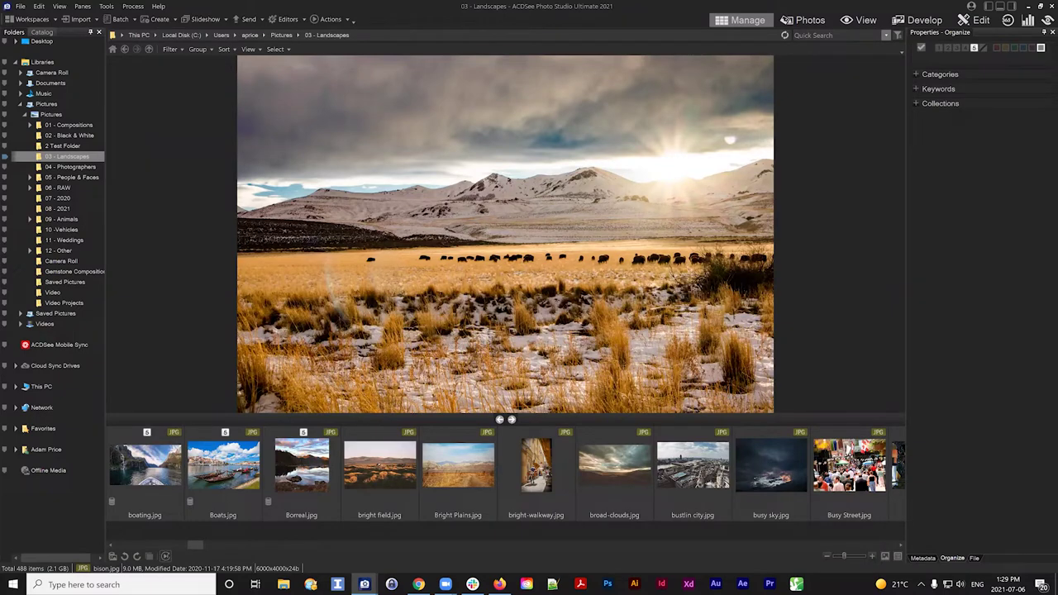
Step: Reload the 03 - Landscapes folder and select the three photos from Alp Window.jpg through Alpine Railroad.jpg
{"action": "left_click", "coordinate": [71, 157]}
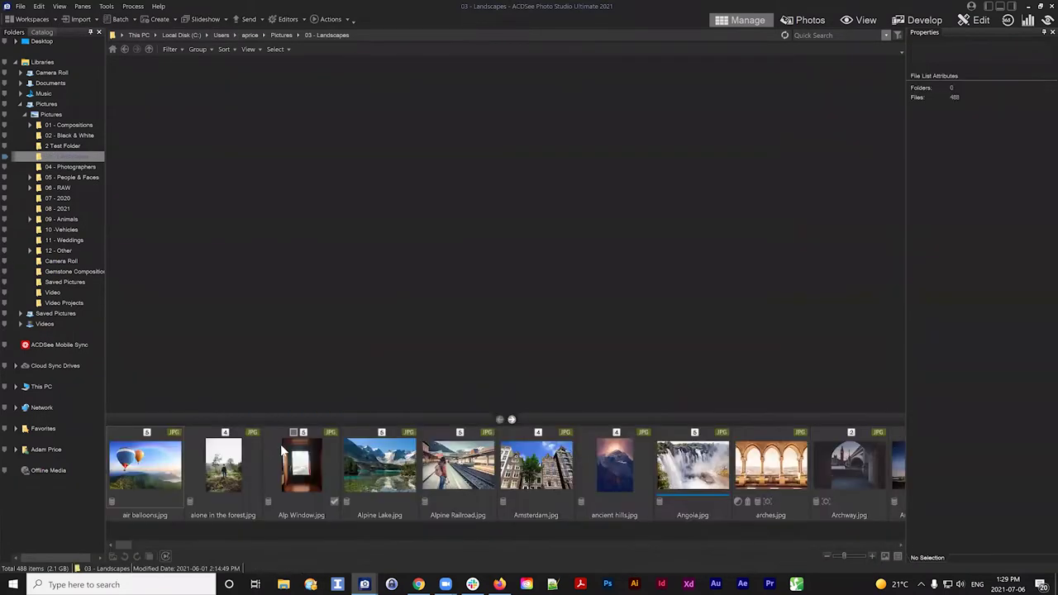
{"action": "left_click", "coordinate": [283, 453]}
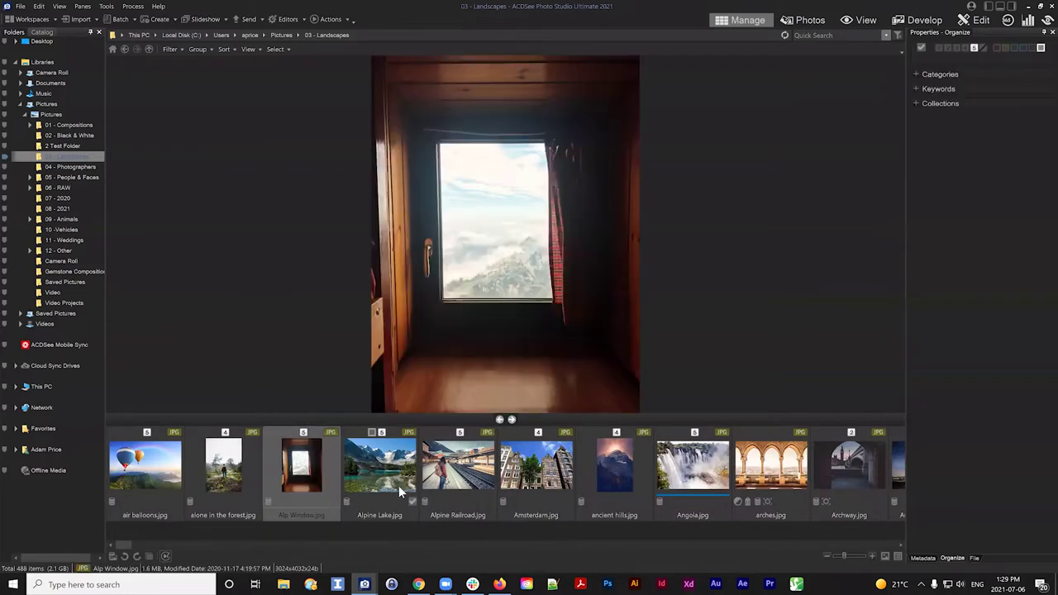
{"action": "left_click", "coordinate": [472, 476], "text": "shift"}
{"action": "right_click", "coordinate": [471, 475]}
{"action": "left_click", "coordinate": [349, 520]}
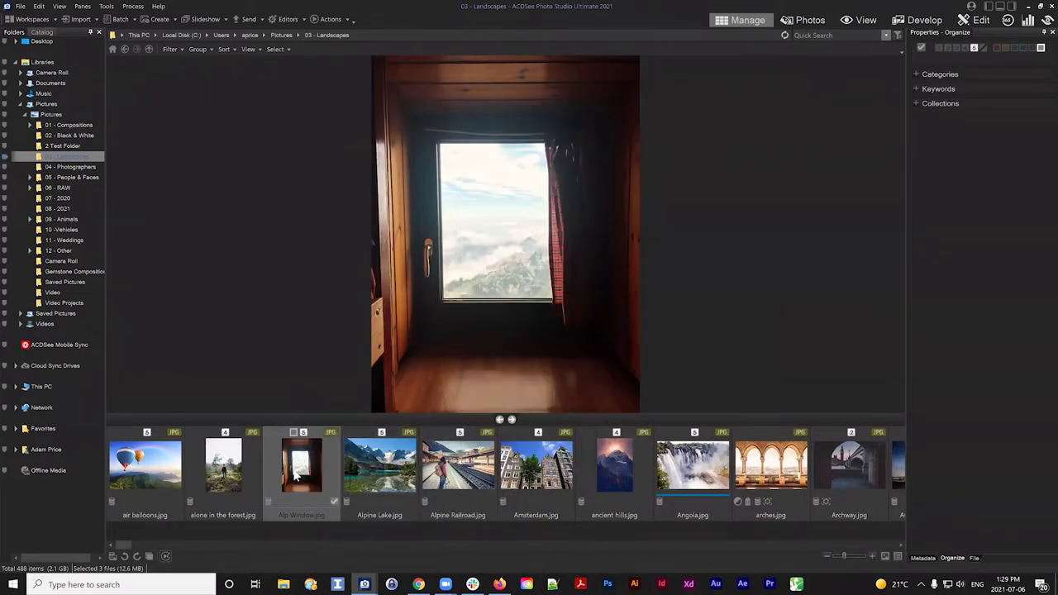
{"action": "left_click", "coordinate": [471, 475], "text": "shift"}
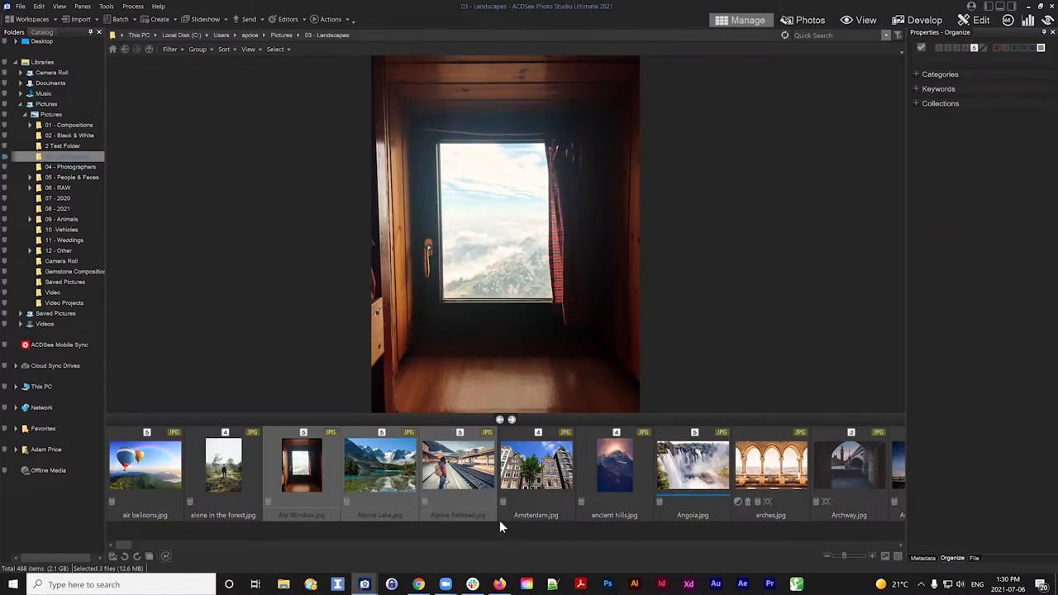
Step: View the file commands available for the selected photos, close them, and reselect Alp Window.jpg through Alpine Railroad.jpg
{"action": "right_click", "coordinate": [398, 461]}
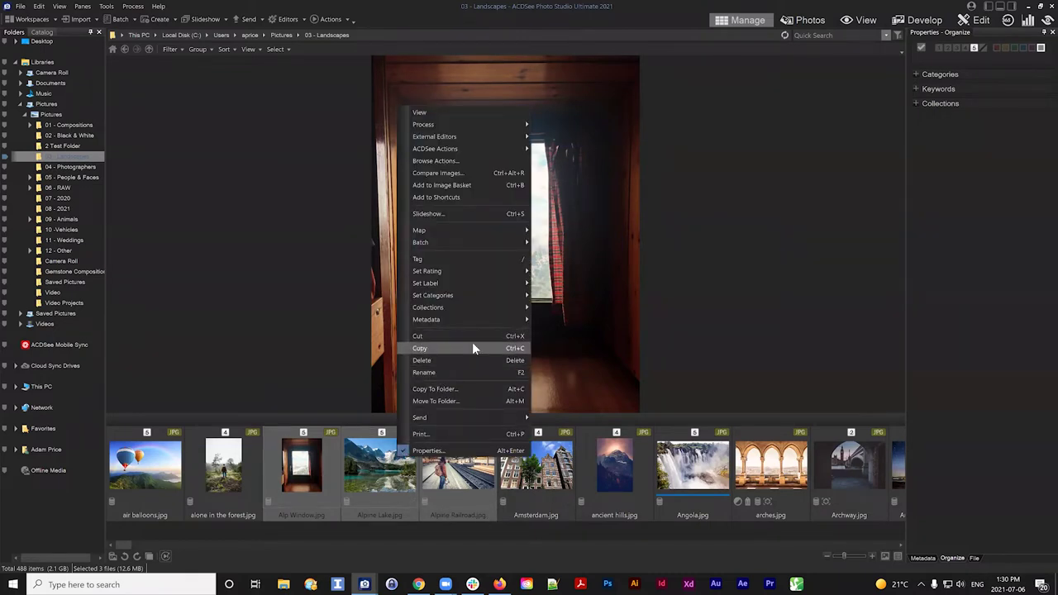
{"action": "left_click", "coordinate": [376, 477]}
{"action": "key", "text": "Left"}
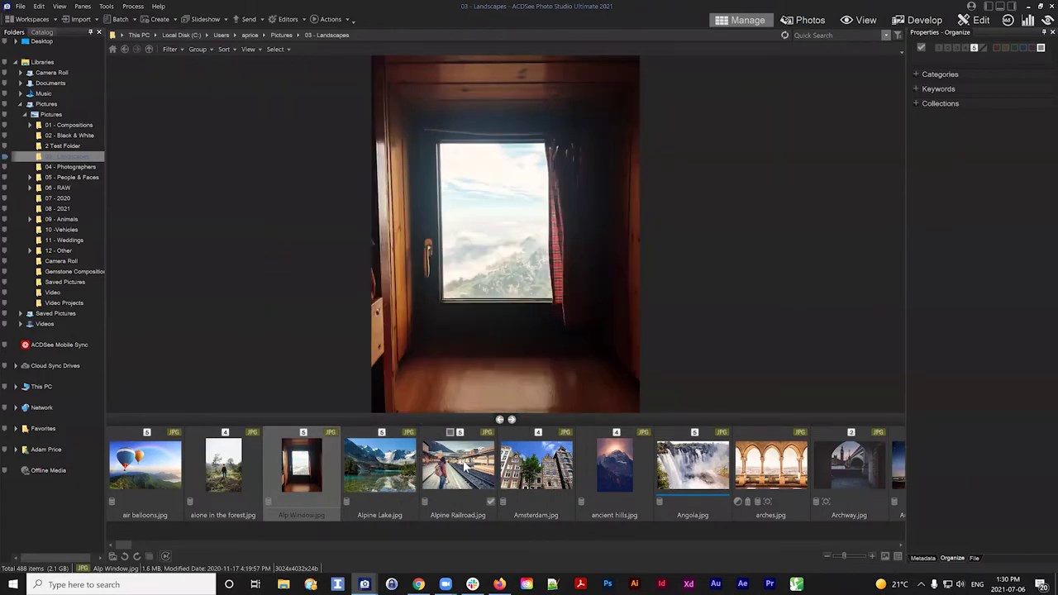
{"action": "key", "text": "Right"}
{"action": "key", "text": "Left"}
{"action": "left_click", "coordinate": [458, 465], "text": "shift"}
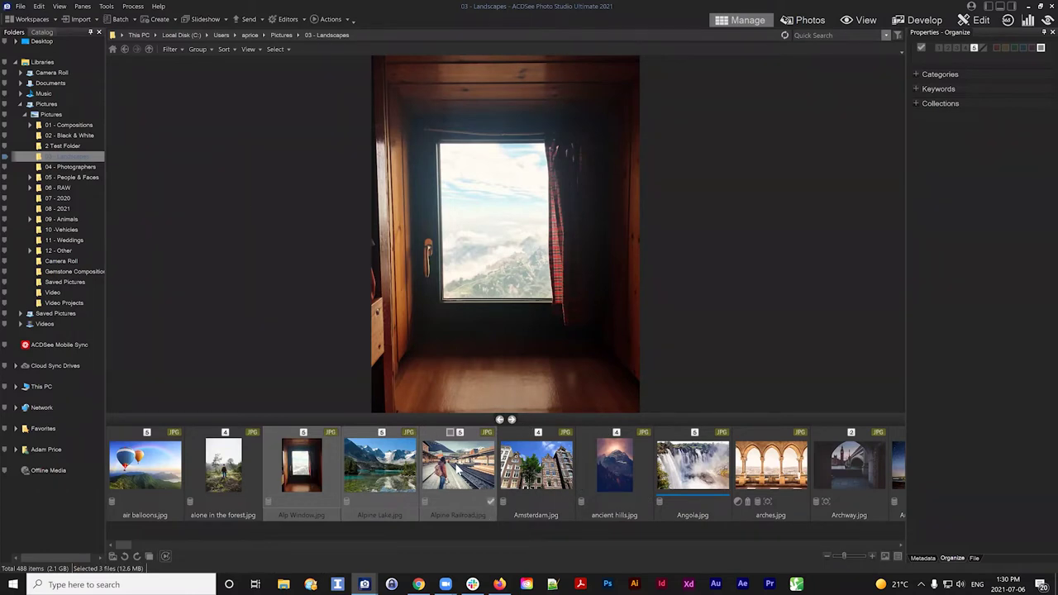
Step: Review the Move To Folder destinations and duplicate-file overwrite setting for the three photos, cancel the move, and clear the selection
{"action": "right_click", "coordinate": [413, 451]}
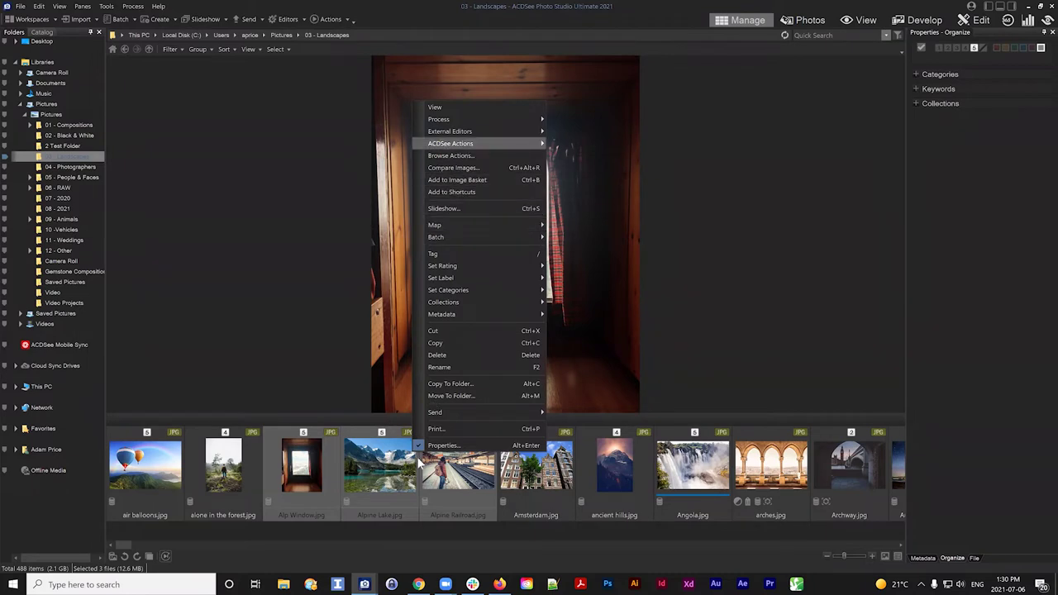
{"action": "left_click", "coordinate": [458, 396]}
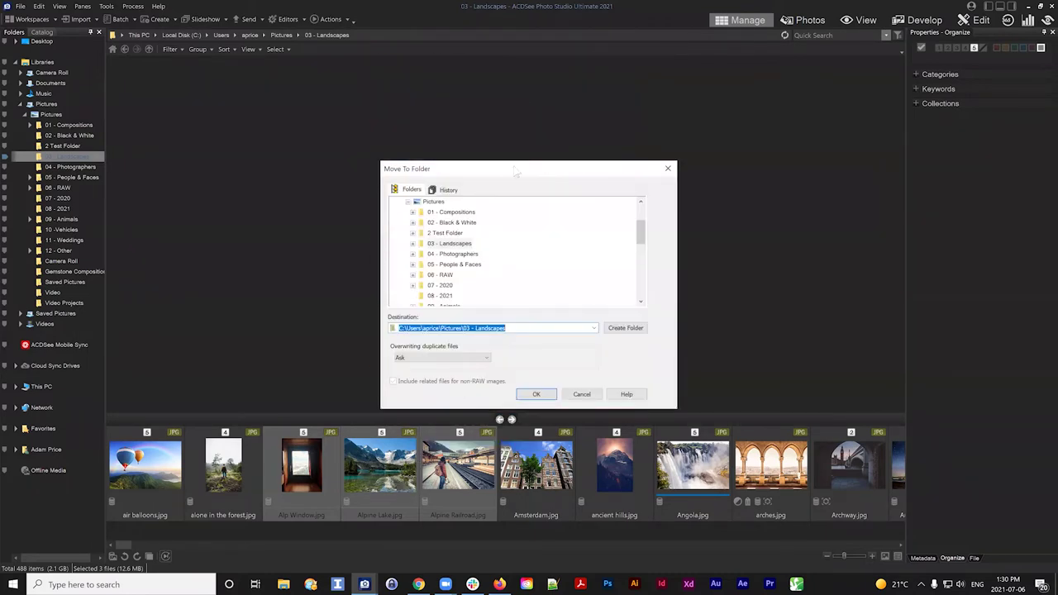
{"action": "left_click_drag", "start_coordinate": [502, 170], "coordinate": [410, 138]}
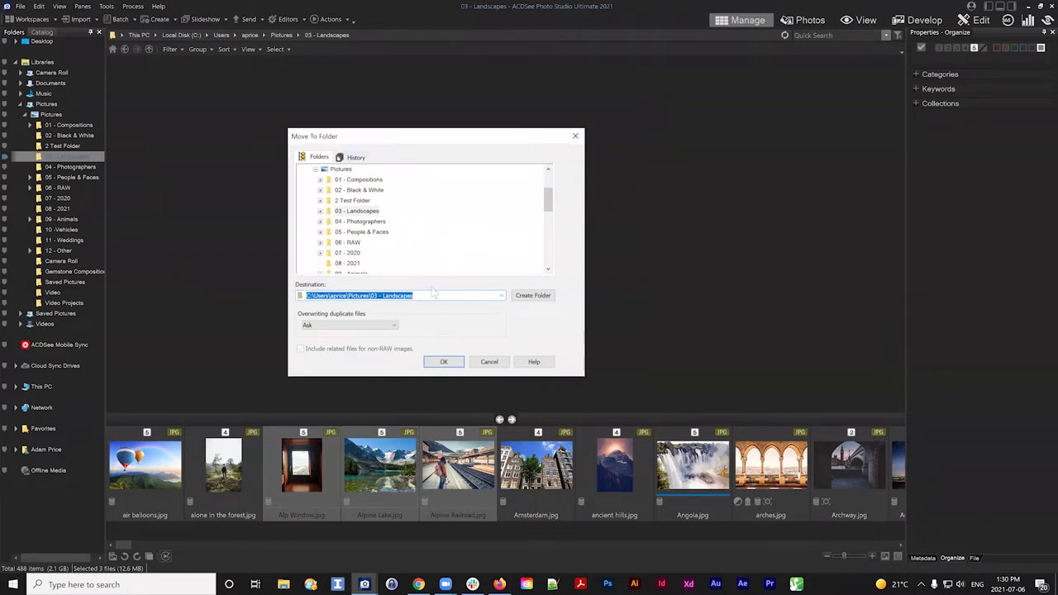
{"action": "left_click_drag", "start_coordinate": [548, 202], "coordinate": [556, 228]}
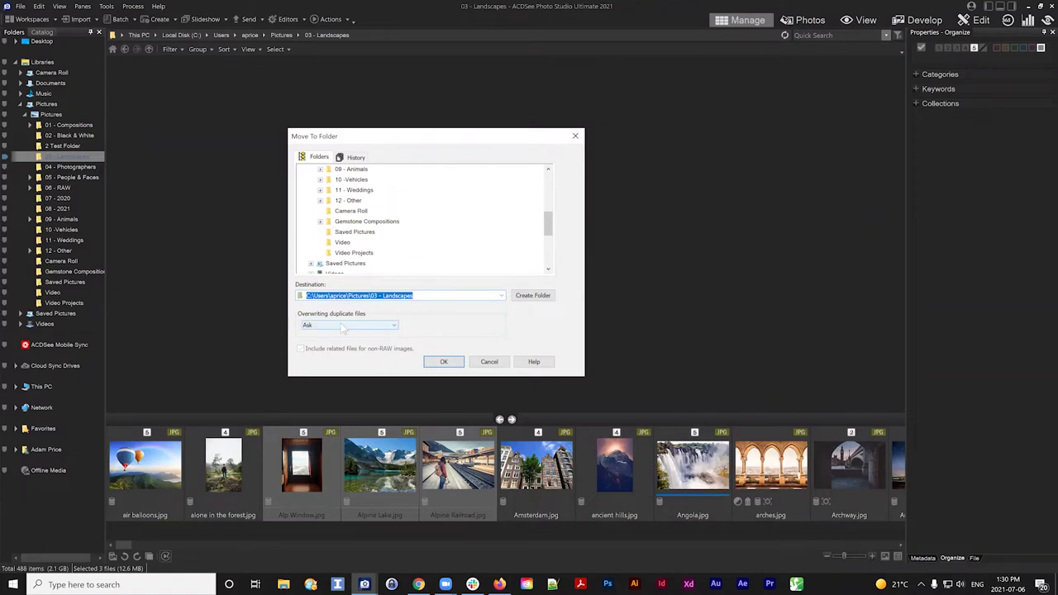
{"action": "left_click", "coordinate": [396, 326]}
{"action": "left_click", "coordinate": [396, 327]}
{"action": "left_click", "coordinate": [396, 327]}
{"action": "left_click", "coordinate": [397, 328]}
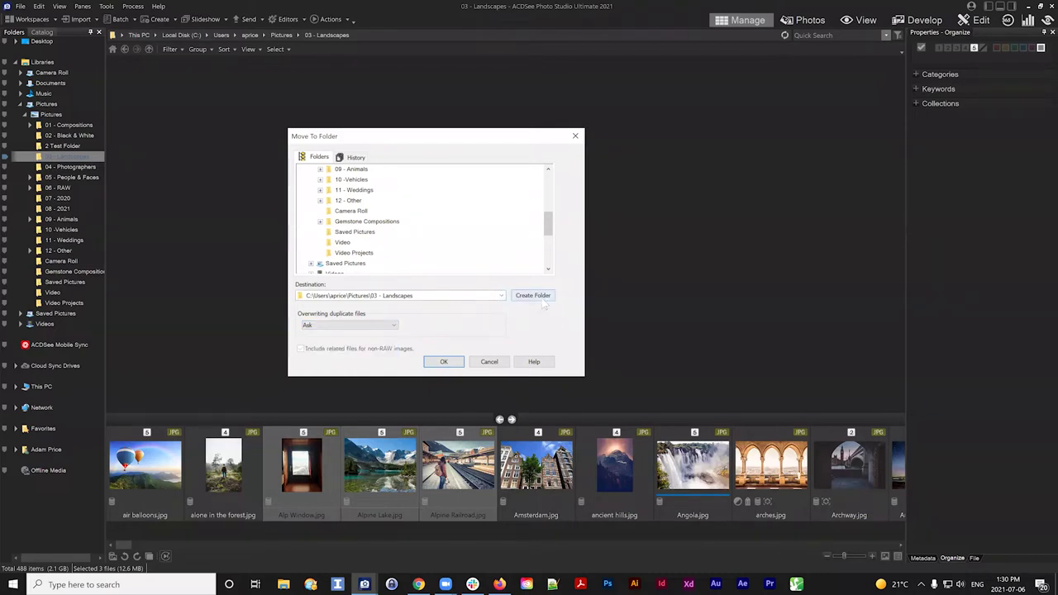
{"action": "left_click", "coordinate": [489, 362]}
{"action": "right_click", "coordinate": [446, 454]}
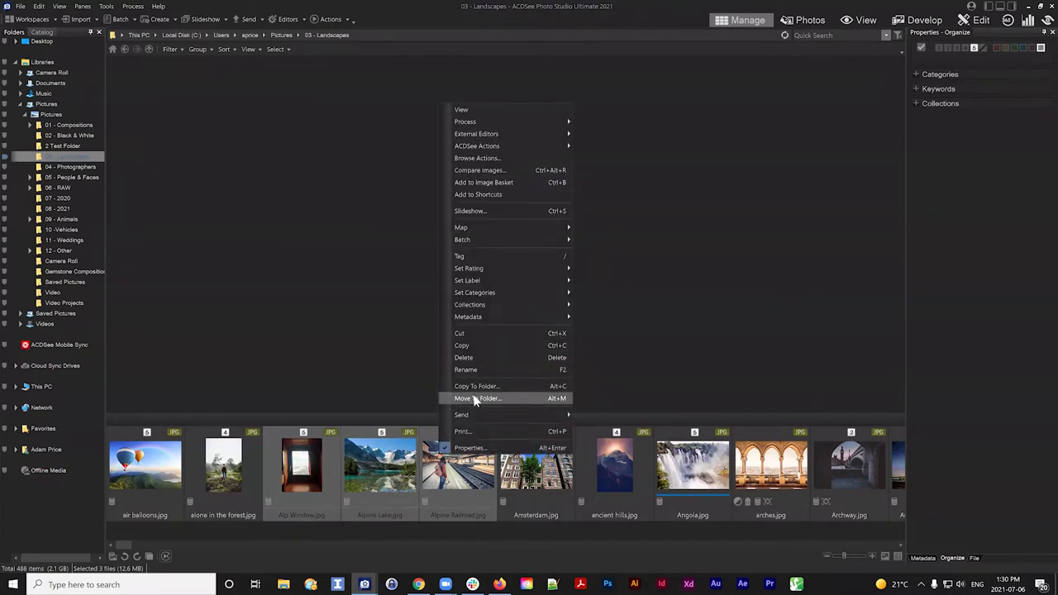
{"action": "left_click", "coordinate": [324, 546]}
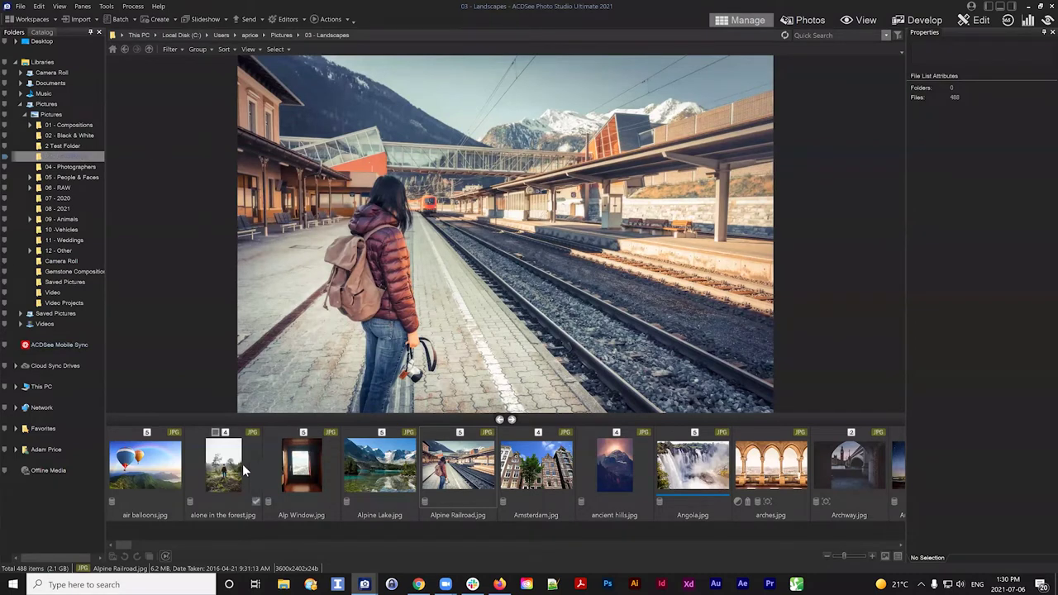
Step: Try different thumbnail sizes in the filmstrip, select Alpine Railroad.jpg, and leave the filmstrip thumbnails enlarged
{"action": "mouse_move", "coordinate": [122, 547]}
{"action": "left_mouse_down"}
{"action": "mouse_move", "coordinate": [135, 545]}
{"action": "mouse_move", "coordinate": [122, 545]}
{"action": "left_mouse_up"}
{"action": "left_click", "coordinate": [873, 556]}
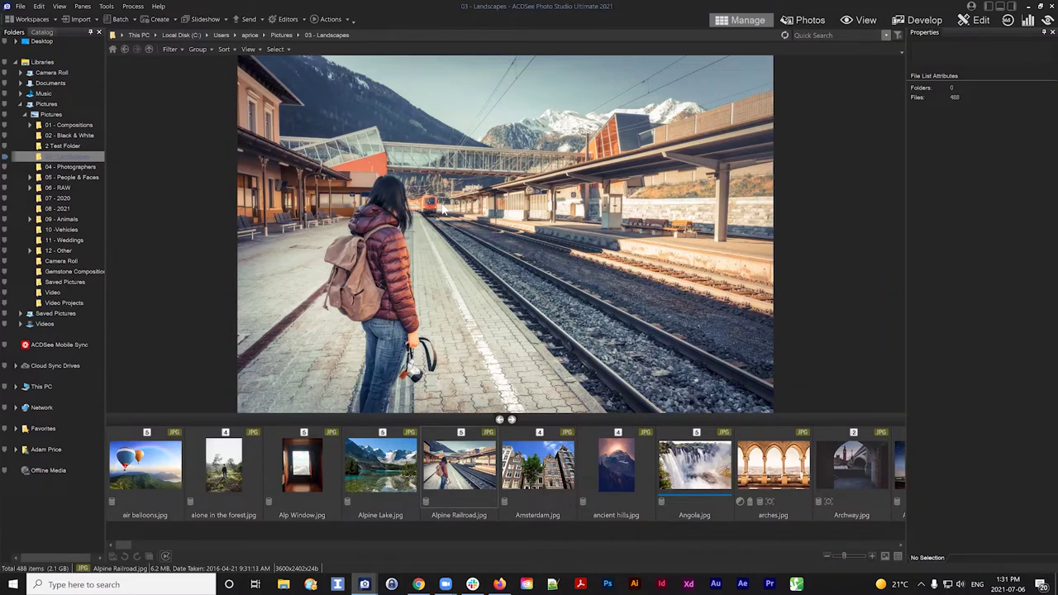
{"action": "left_click_drag", "start_coordinate": [844, 560], "coordinate": [849, 559]}
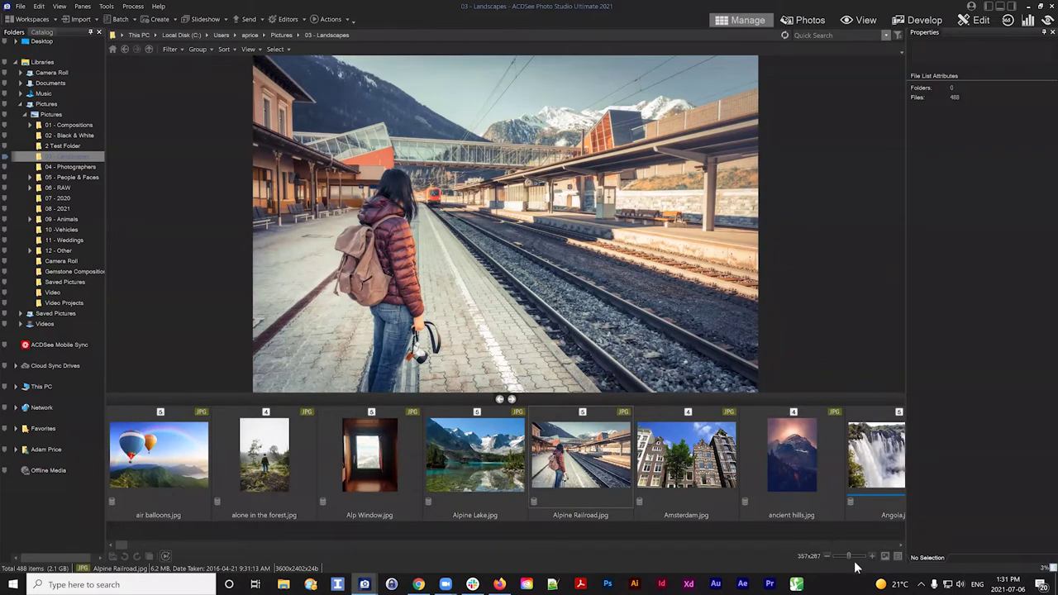
{"action": "mouse_move", "coordinate": [850, 556]}
{"action": "left_mouse_down"}
{"action": "mouse_move", "coordinate": [860, 558]}
{"action": "mouse_move", "coordinate": [845, 559]}
{"action": "left_mouse_up"}
{"action": "left_click", "coordinate": [525, 459]}
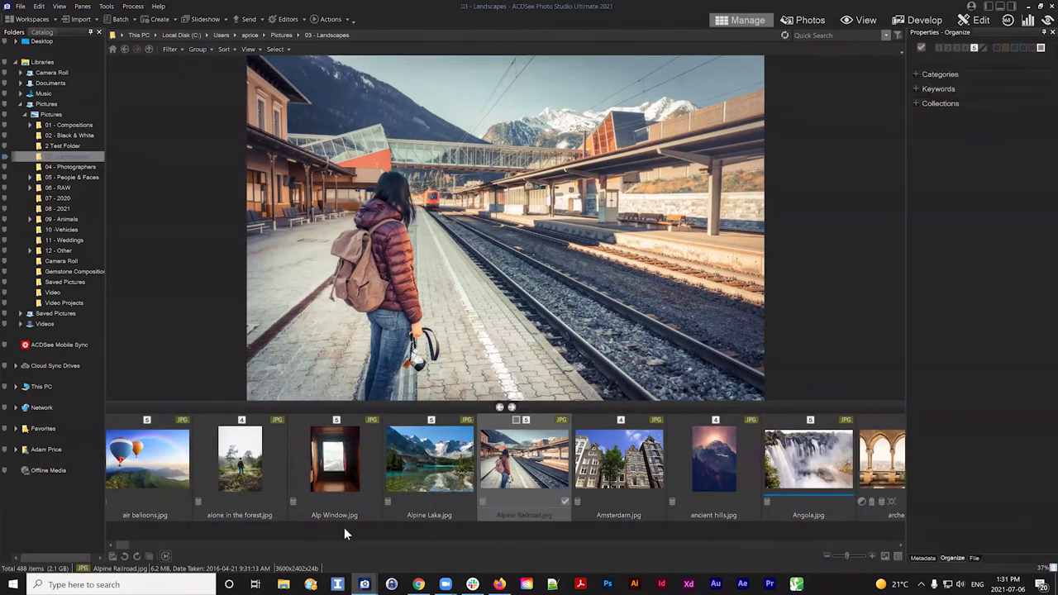
{"action": "mouse_move", "coordinate": [852, 557]}
{"action": "left_click_drag", "start_coordinate": [852, 556], "coordinate": [852, 559]}
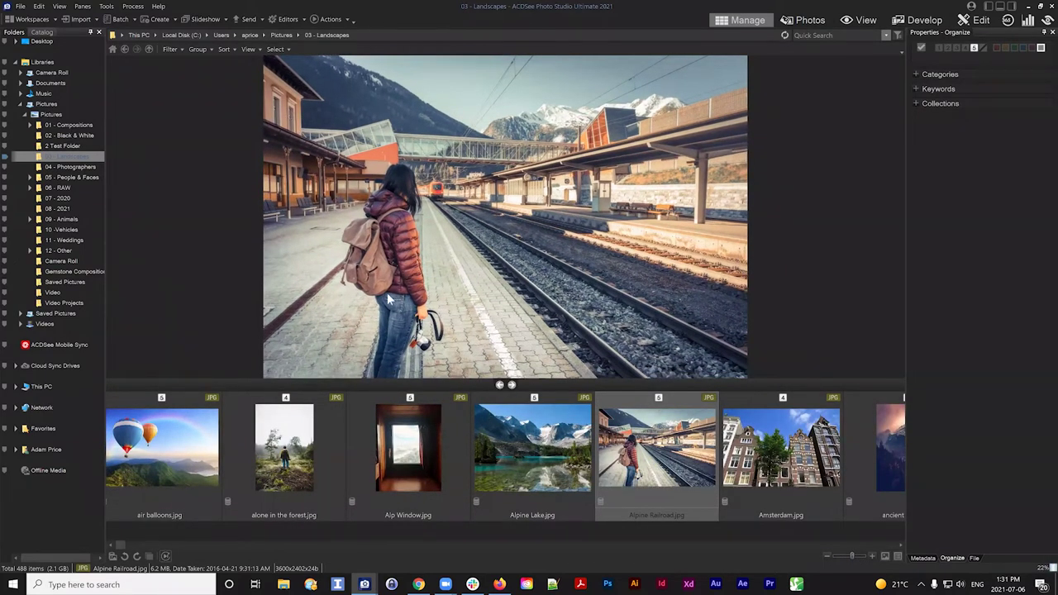
Step: Switch the file list to Thumbnails view and set the thumbnail size to 285x213
{"action": "left_click", "coordinate": [248, 49]}
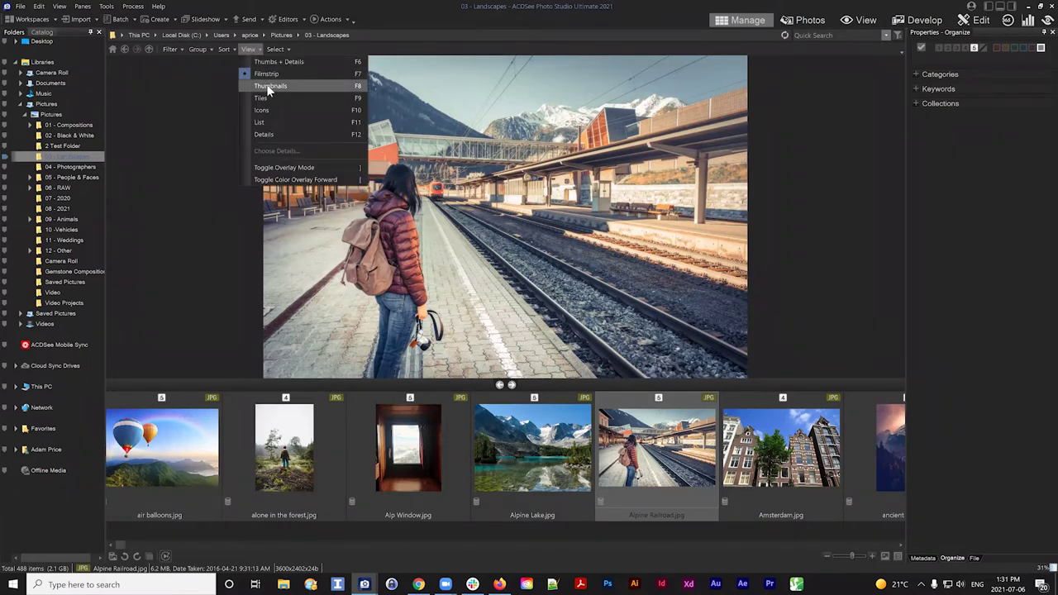
{"action": "left_click", "coordinate": [267, 88]}
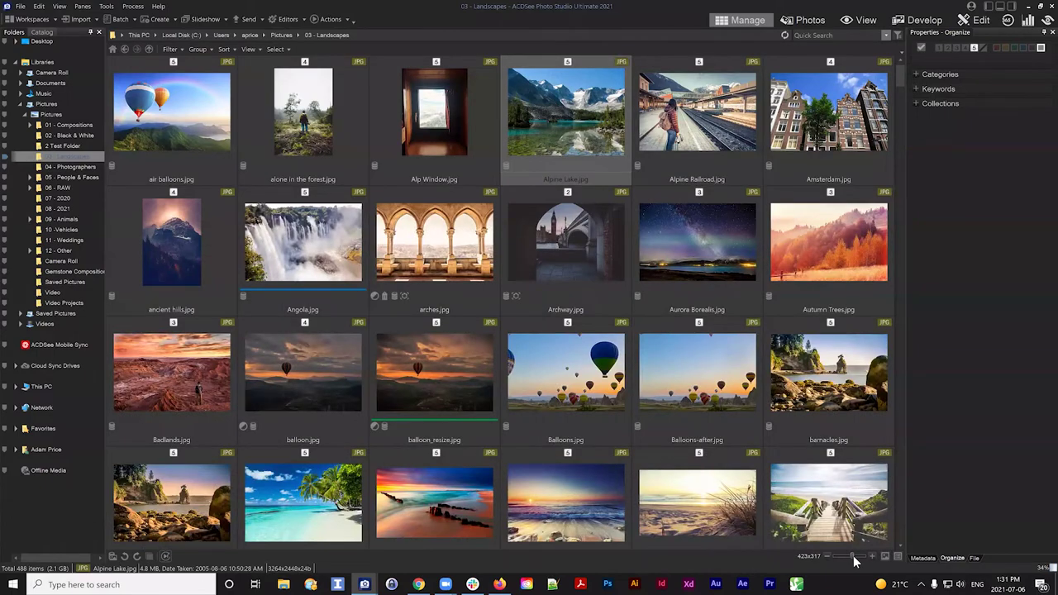
{"action": "left_click", "coordinate": [856, 562]}
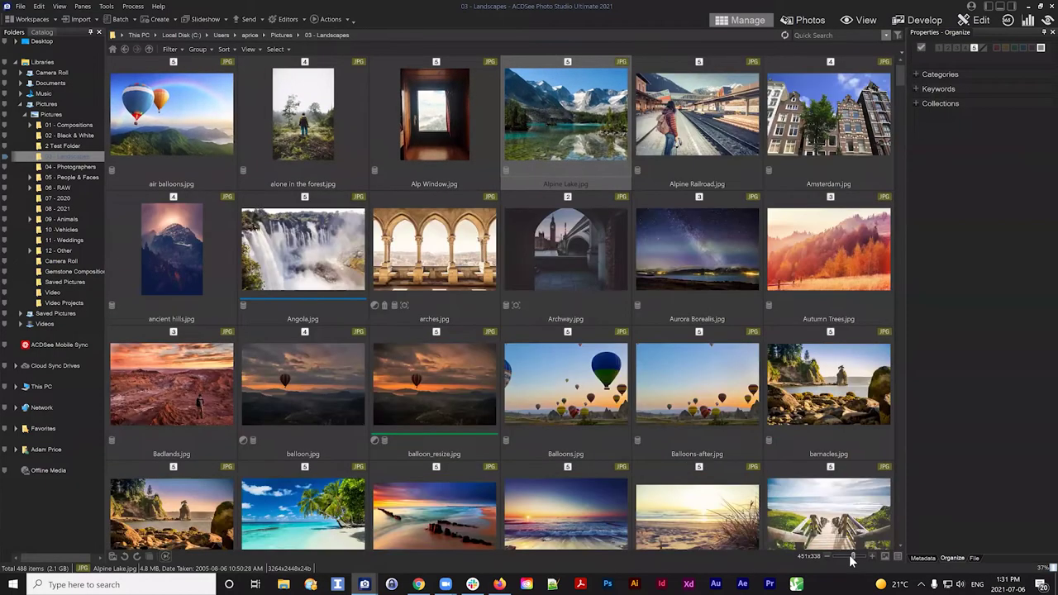
{"action": "left_click", "coordinate": [844, 559]}
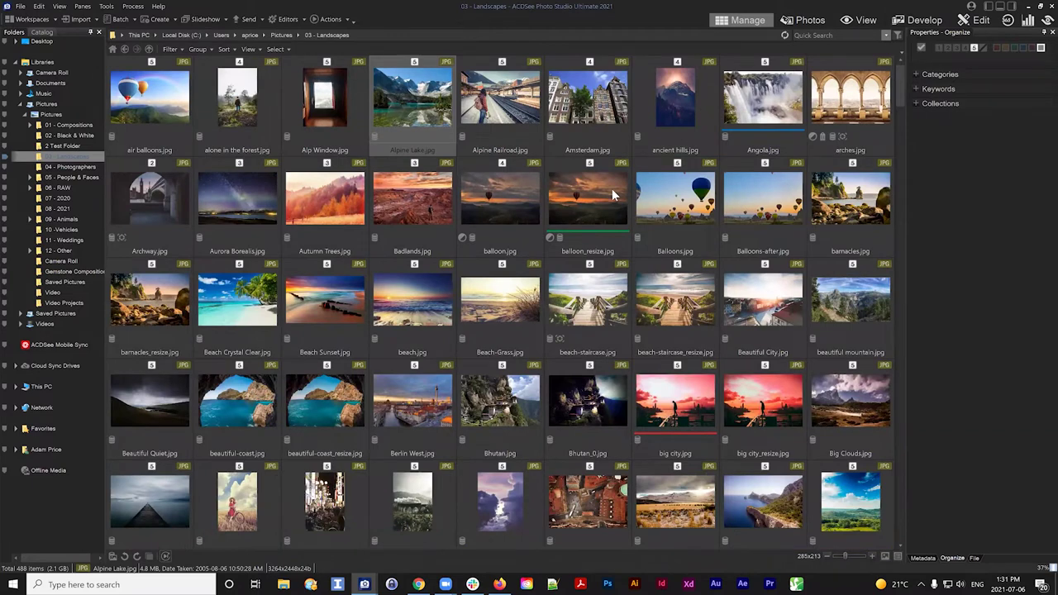
Step: Select balloon_resize.jpg, Alpine Lake.jpg and bright field.jpg in turn in the thumbnail grid
{"action": "left_click", "coordinate": [612, 189]}
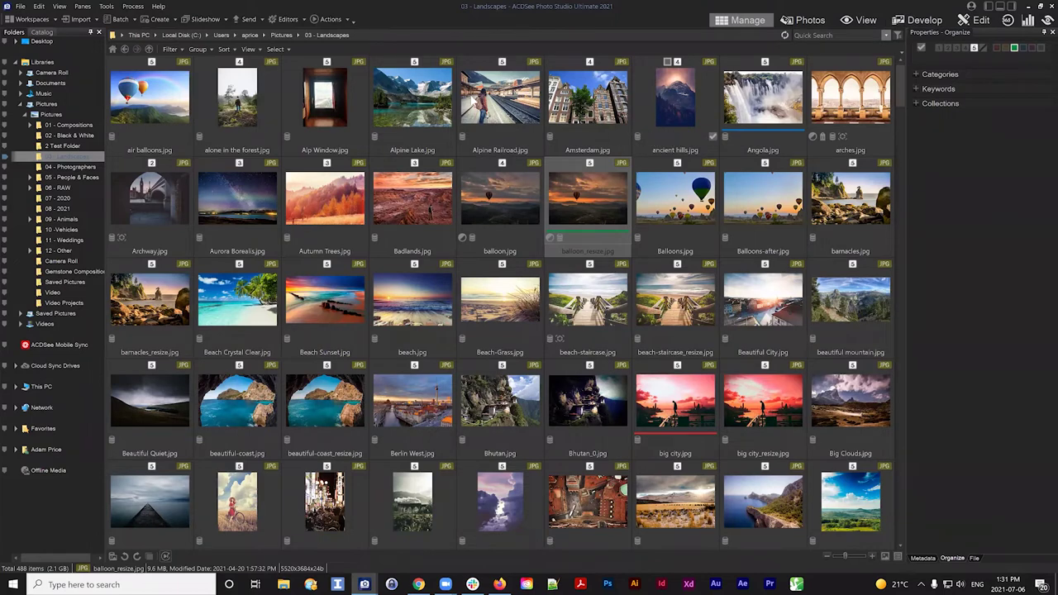
{"action": "left_click", "coordinate": [423, 104]}
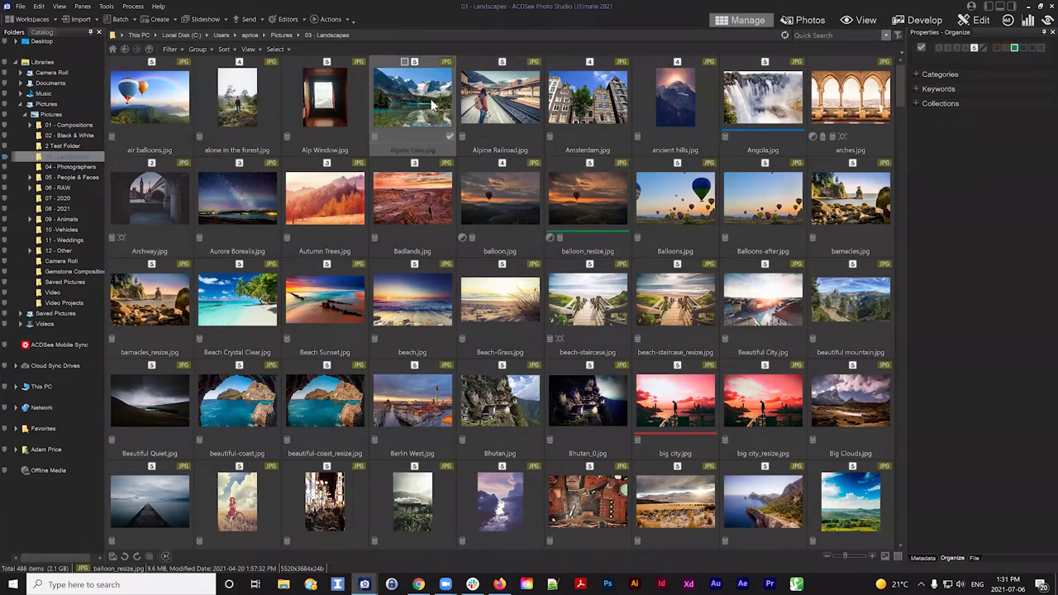
{"action": "scroll", "coordinate": [717, 325], "scroll_direction": "down", "scroll_amount": 1}
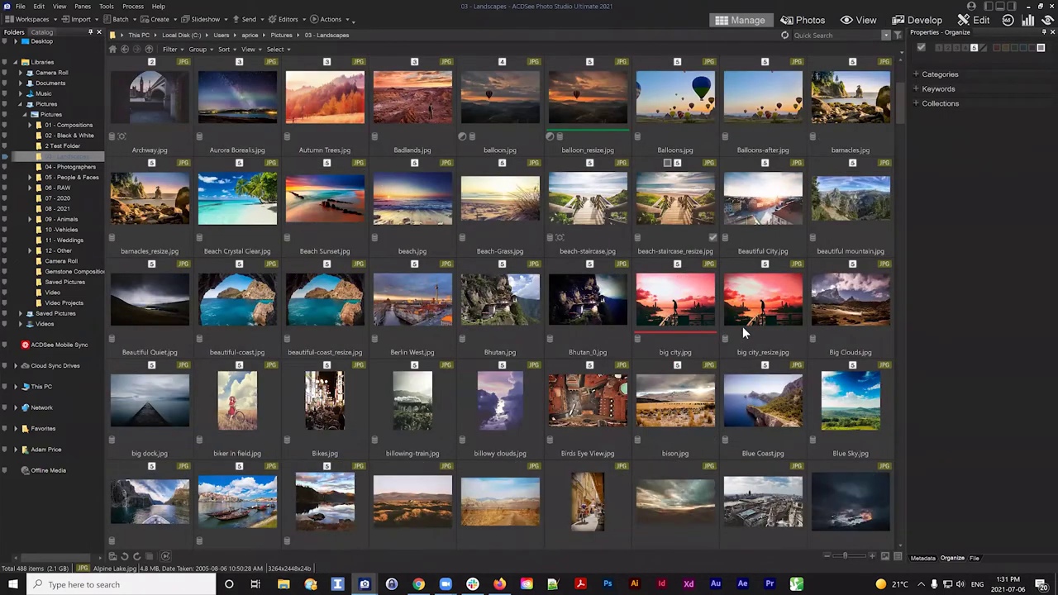
{"action": "scroll", "coordinate": [717, 318], "scroll_direction": "down", "scroll_amount": 2}
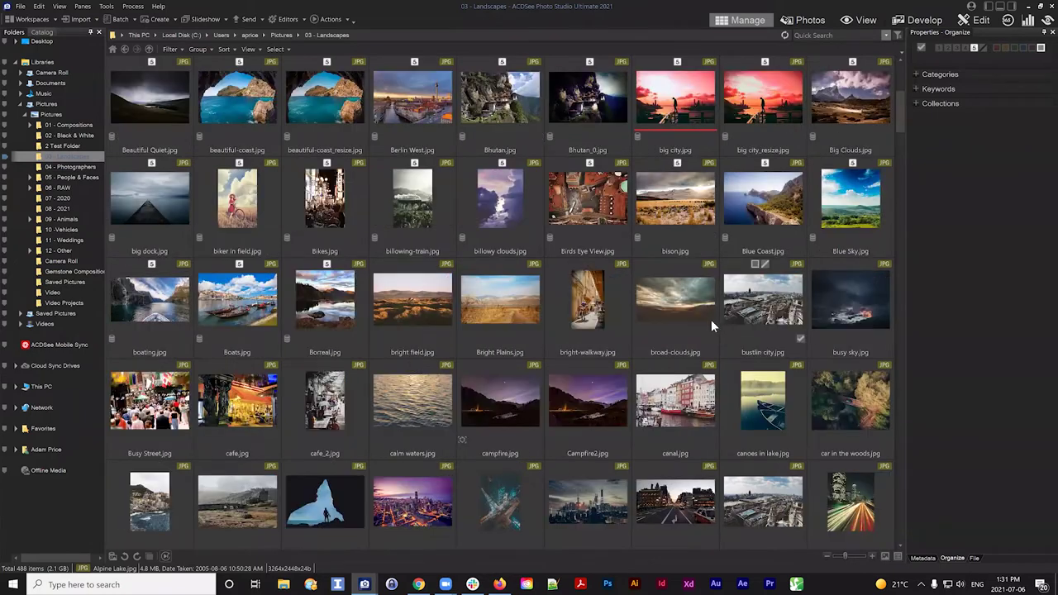
{"action": "left_click", "coordinate": [432, 312]}
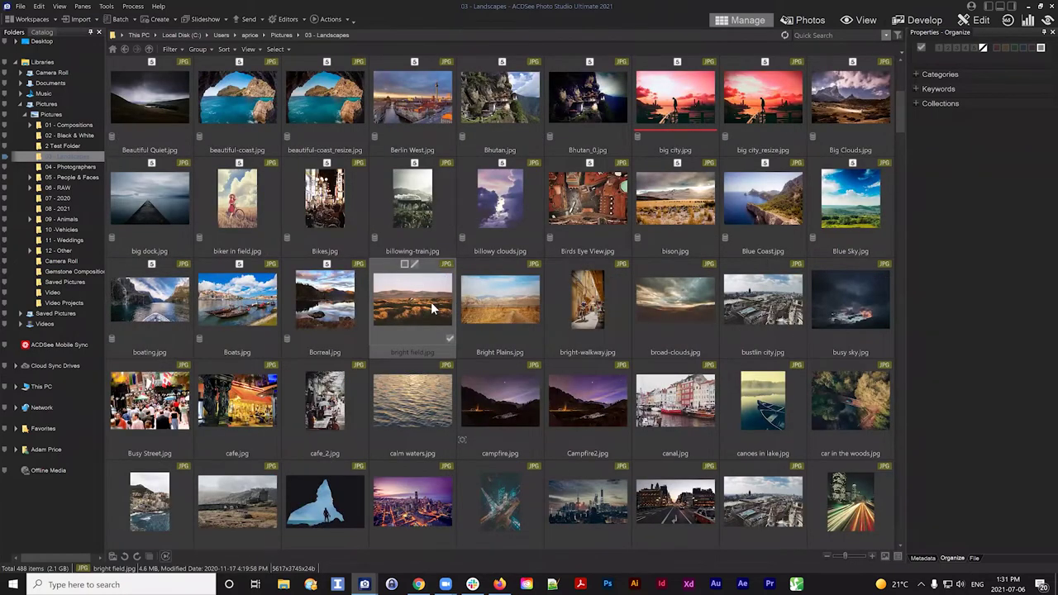
Step: Switch the file list to Filmstrip view with bright field.jpg and the photos that follow it in sight
{"action": "left_click", "coordinate": [248, 48]}
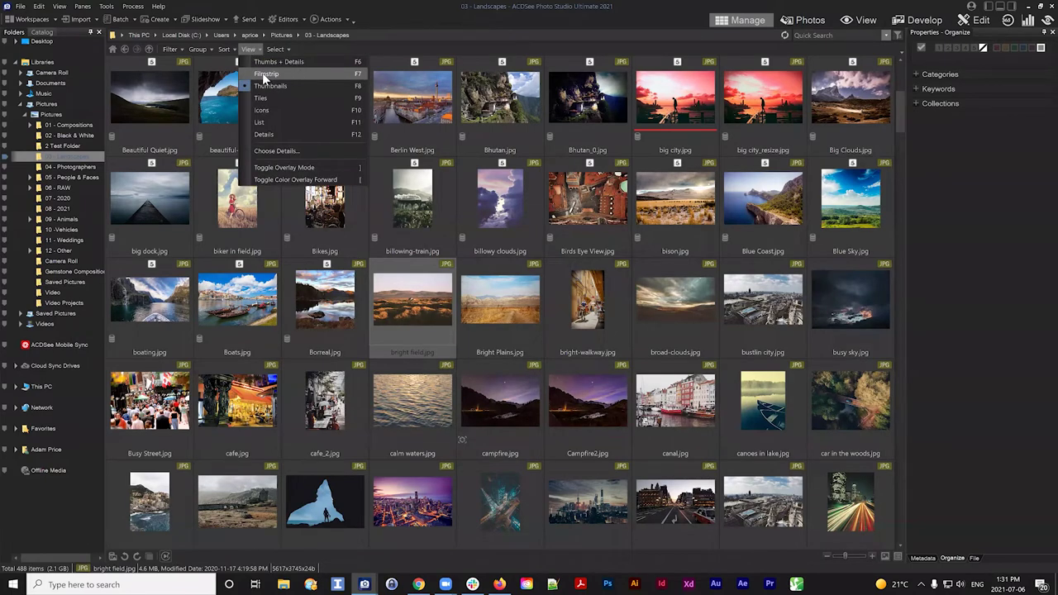
{"action": "left_click", "coordinate": [266, 75]}
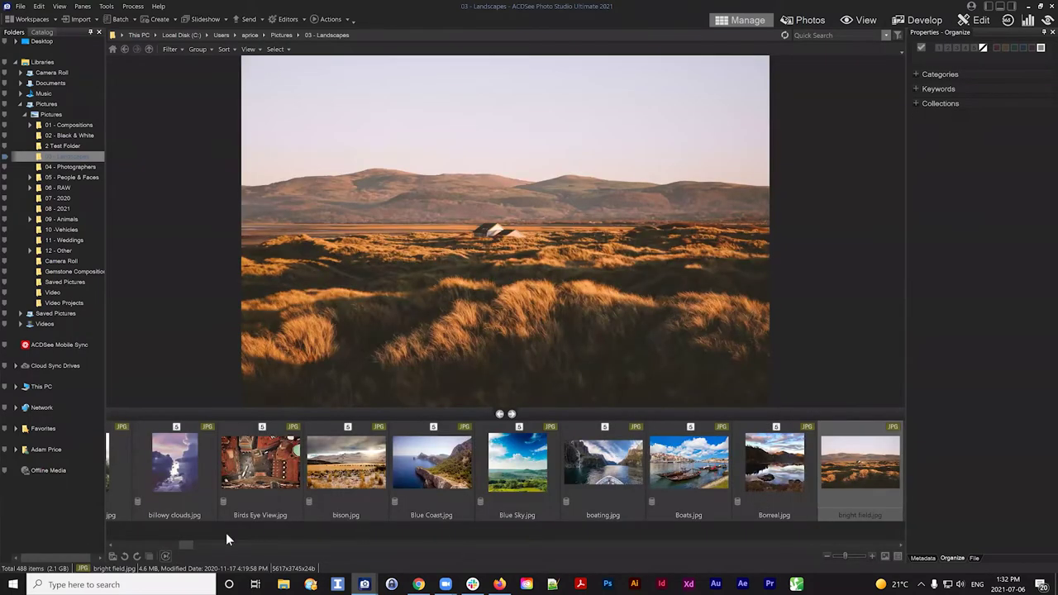
{"action": "left_click_drag", "start_coordinate": [187, 543], "coordinate": [196, 544]}
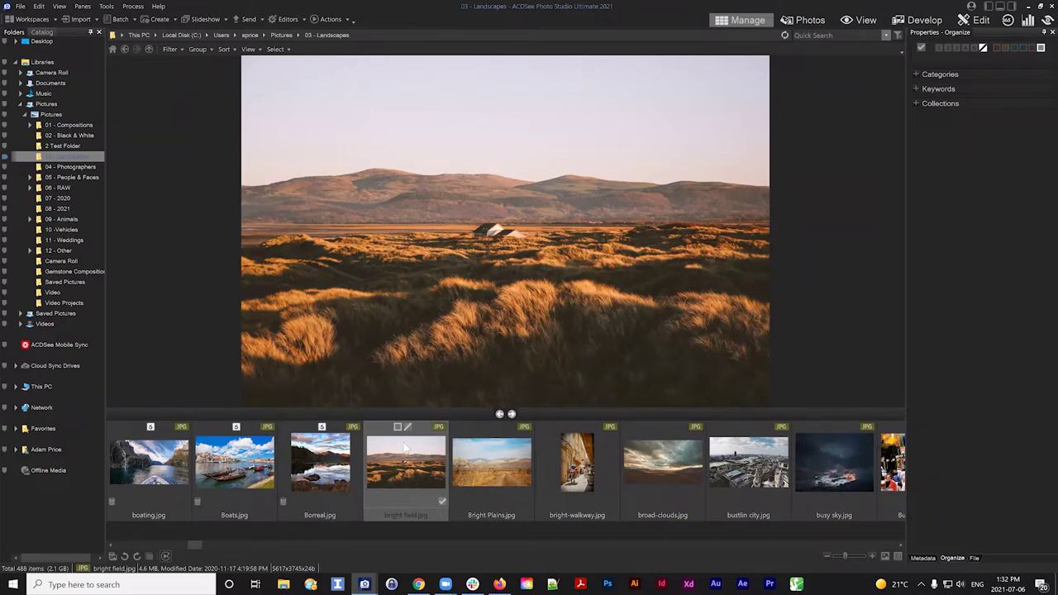
Step: Rate bright field.jpg 5, Bright Plains.jpg 4, bright-walkway.jpg 2, bustlin city.jpg 4 and busy sky.jpg 5, and label broad-clouds.jpg yellow
{"action": "key", "text": "Right"}
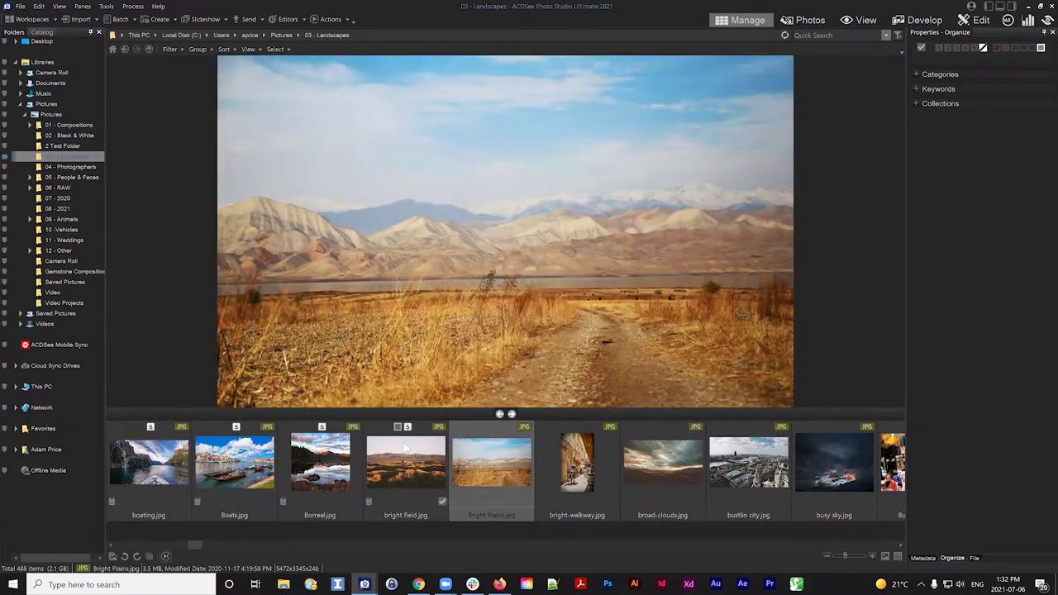
{"action": "key", "text": "Right"}
{"action": "key", "text": "Right"}
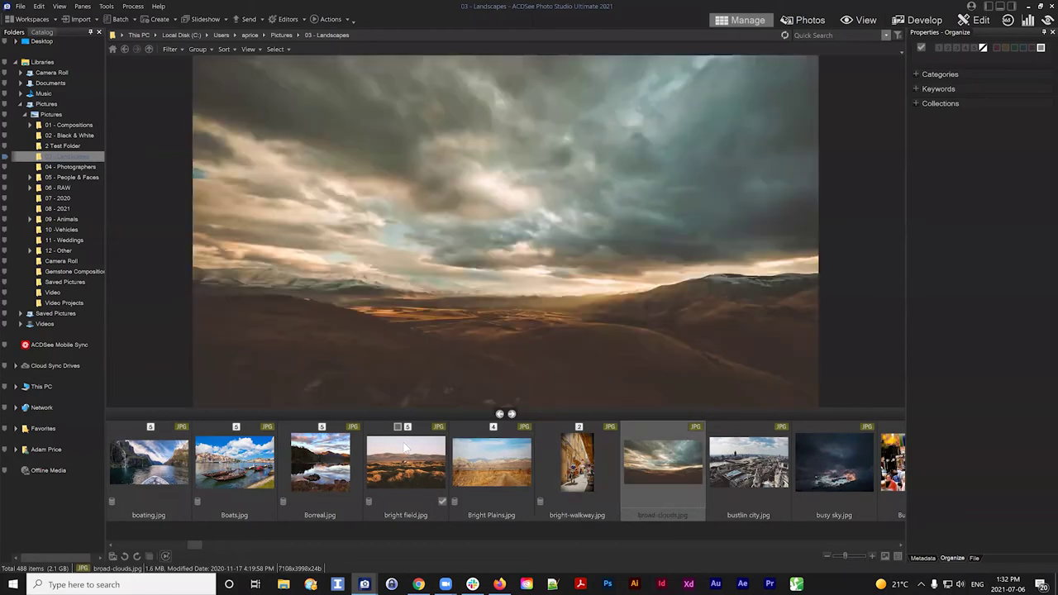
{"action": "key", "text": "Right"}
{"action": "key", "text": "Right"}
{"action": "key", "text": "Right"}
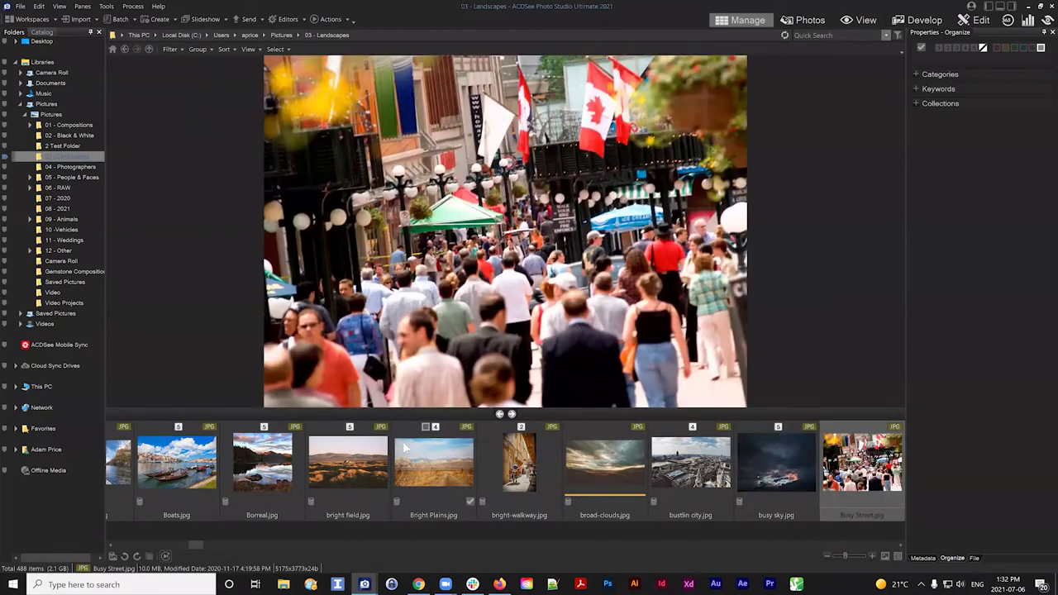
Step: Label Busy Street.jpg red and rate cafe.jpg 1, cafe_2.jpg 2 and calm waters.jpg 3
{"action": "key", "text": "Right"}
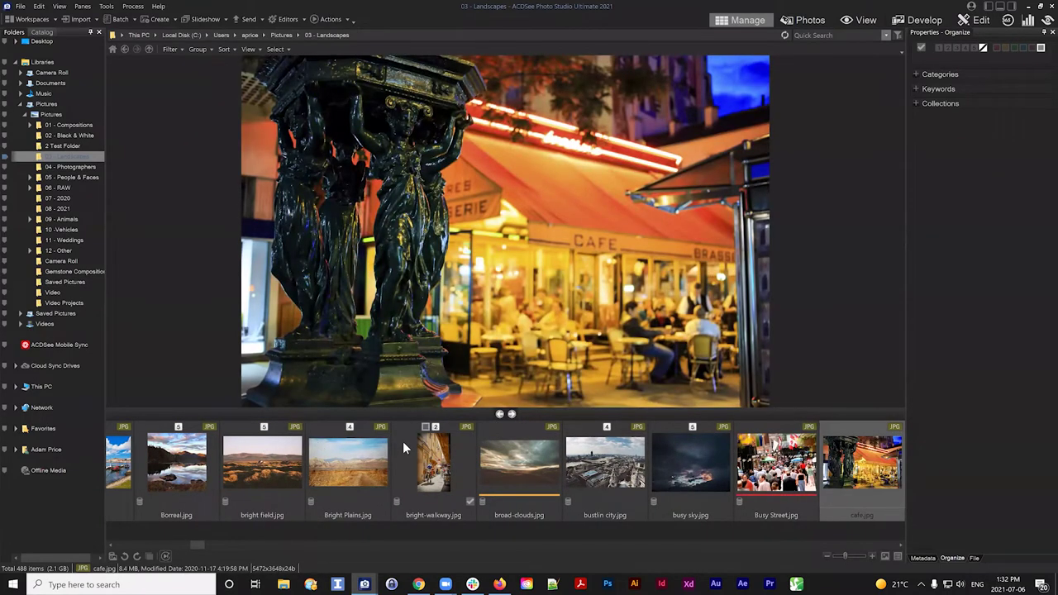
{"action": "key", "text": "Right"}
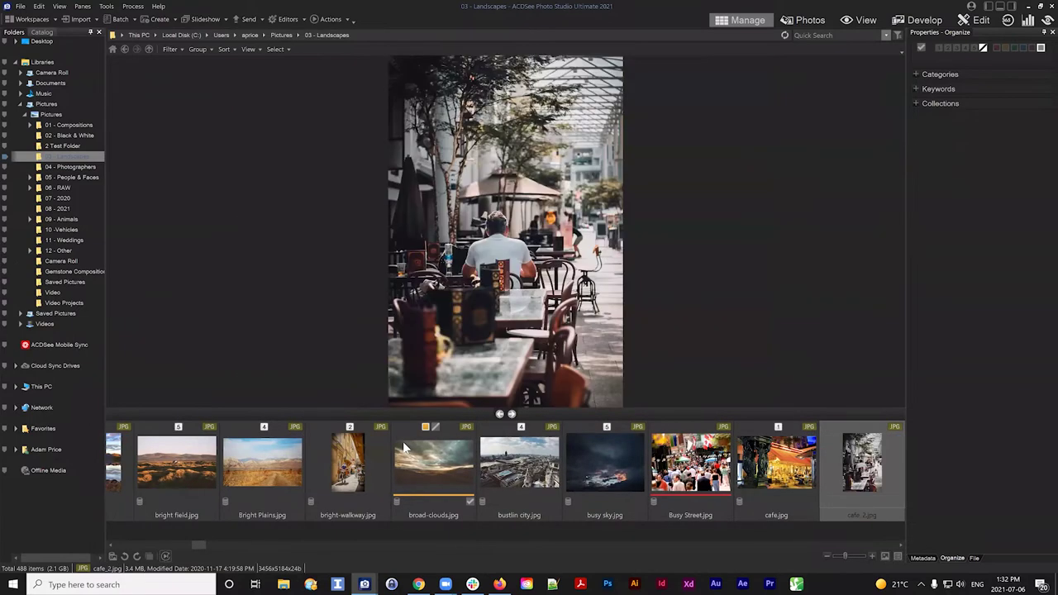
{"action": "key", "text": "Right"}
{"action": "key", "text": "Right"}
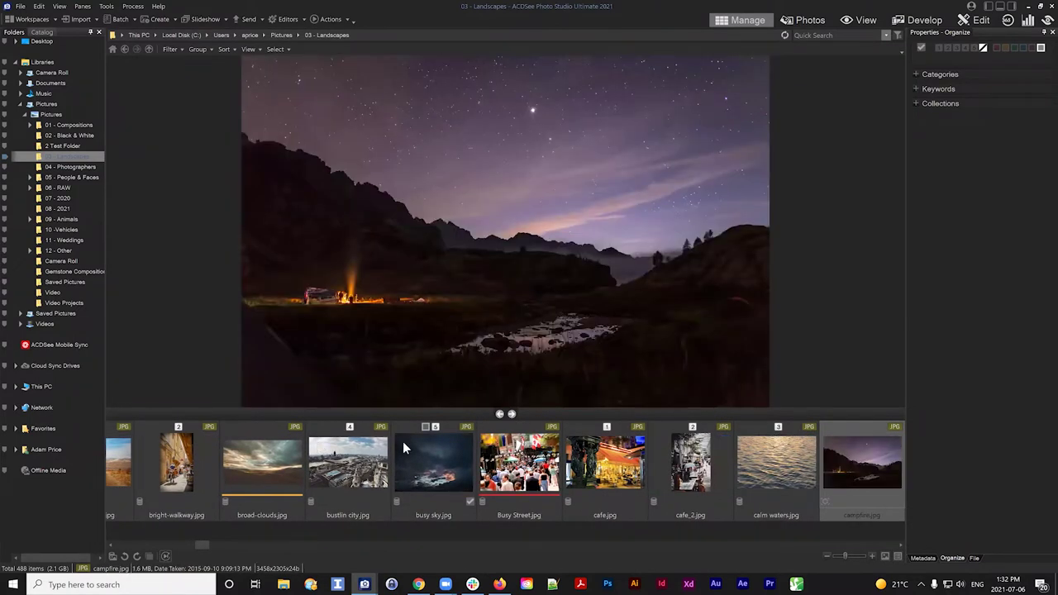
Step: Label campfire.jpg red, Campfire2.jpg yellow, canal.jpg green and canoes in lake.jpg blue
{"action": "key", "text": "Right"}
{"action": "key", "text": "Right"}
{"action": "key", "text": "Right"}
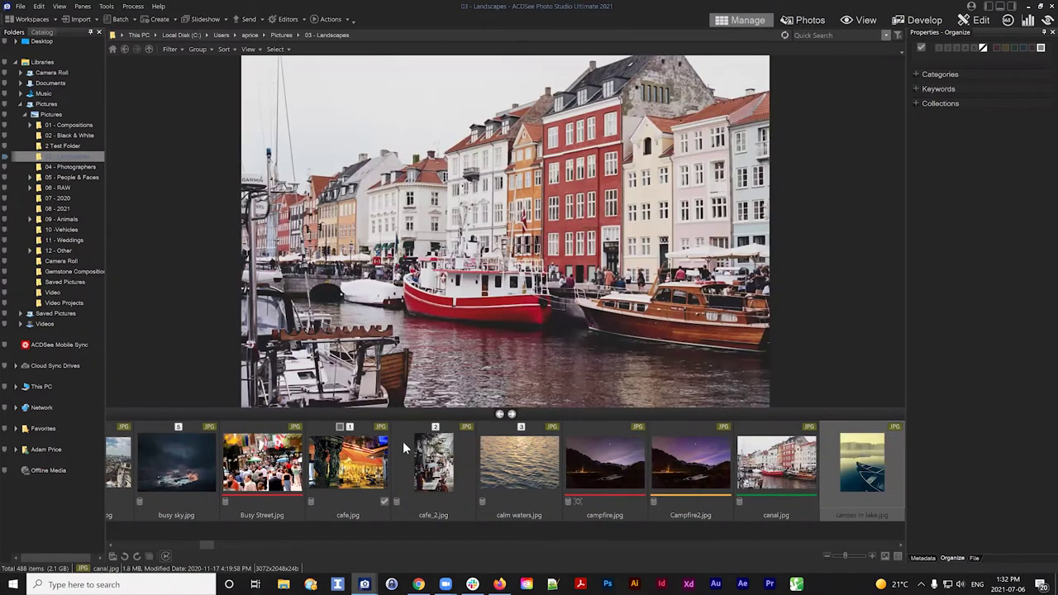
{"action": "key", "text": "Right"}
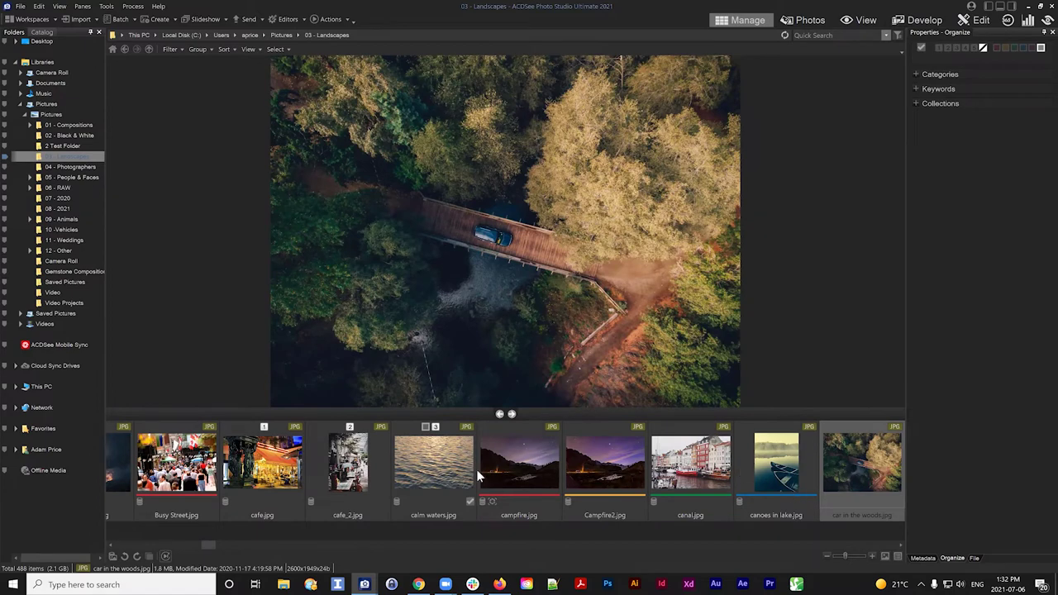
Step: Preview campfire.jpg, and rate car in the woods.jpg 1, cascading-town.jpg 2 and Castle.jpg 3
{"action": "left_click", "coordinate": [512, 457]}
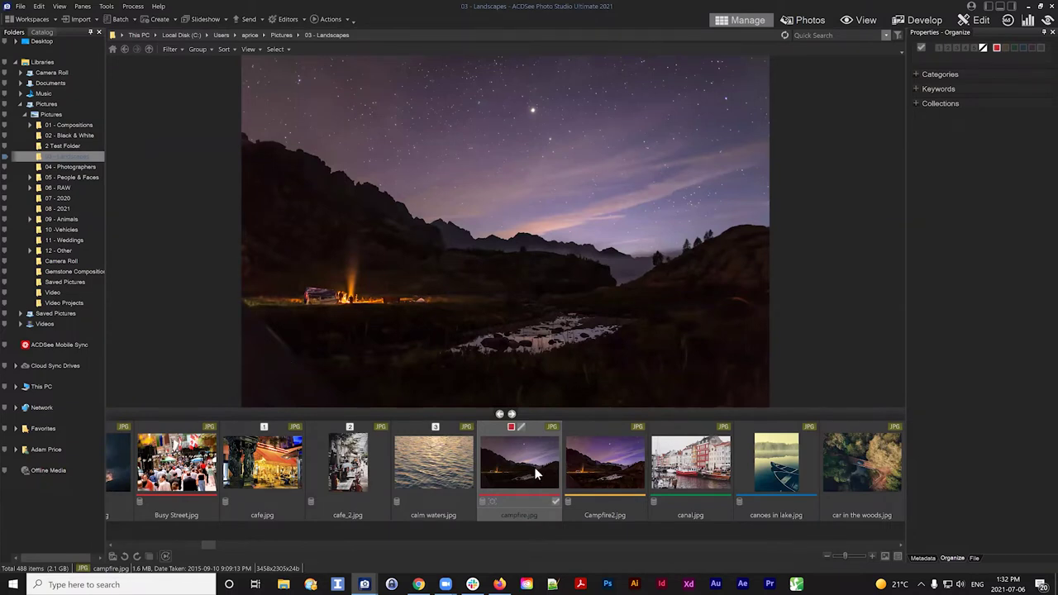
{"action": "left_click", "coordinate": [843, 456]}
{"action": "key", "text": "Right"}
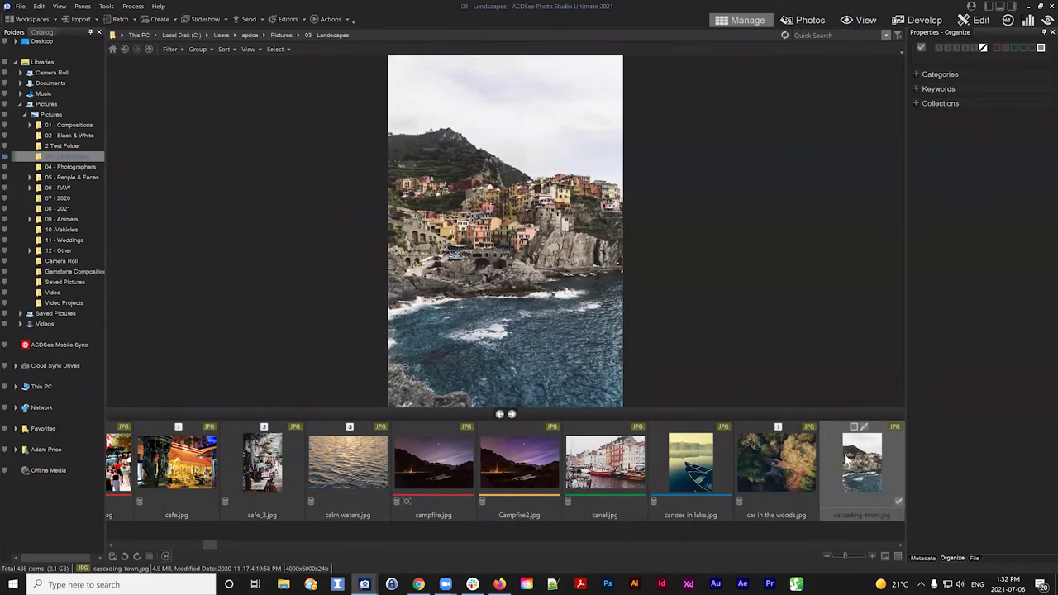
{"action": "key", "text": "Right"}
{"action": "key", "text": "Right"}
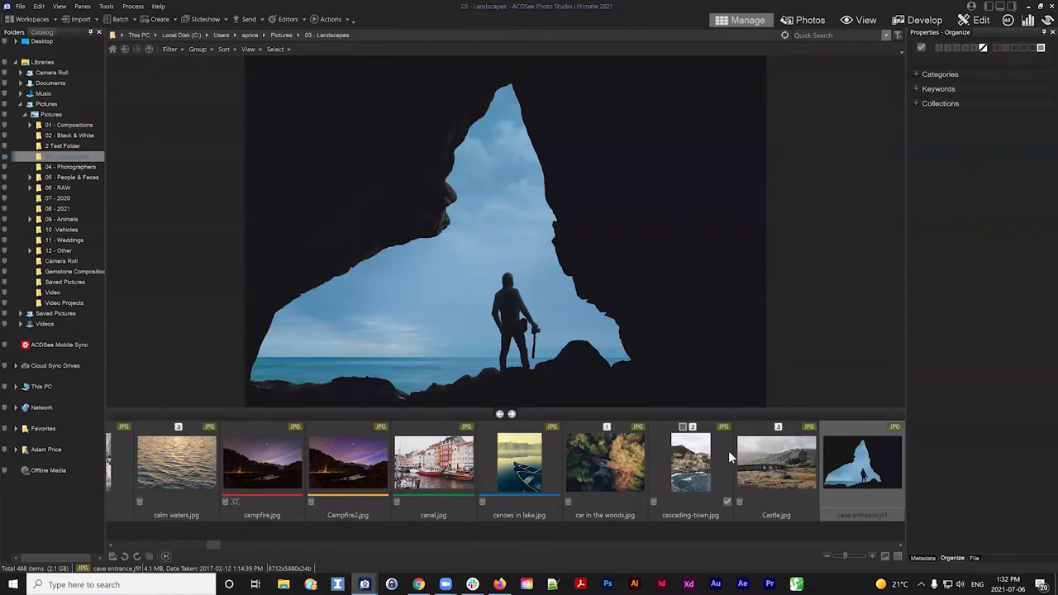
Step: Switch the file list back to Thumbnails view and return to the first photos of the folder
{"action": "left_click", "coordinate": [252, 49]}
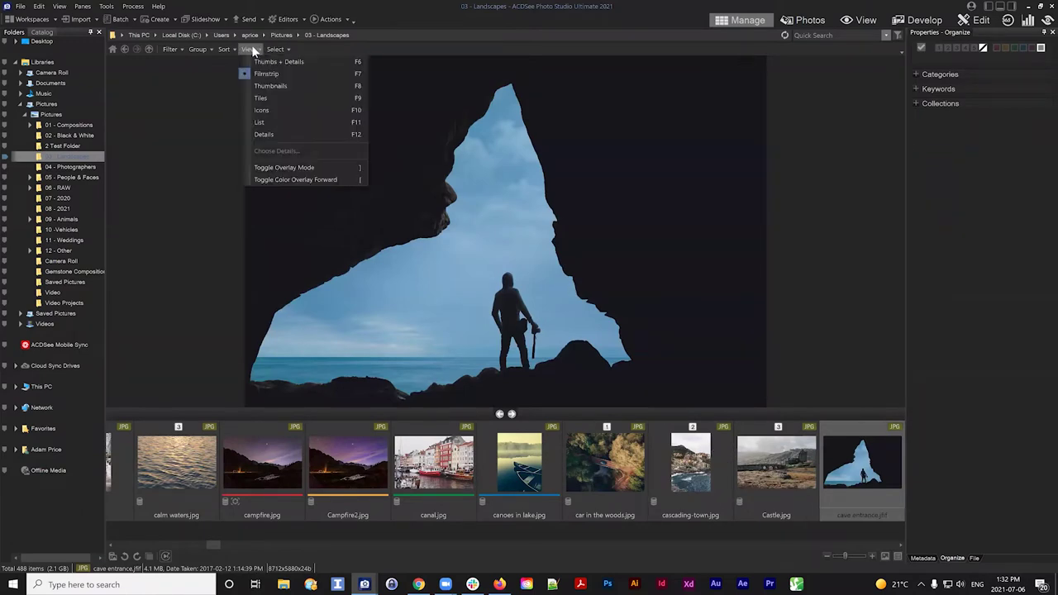
{"action": "left_click", "coordinate": [263, 87]}
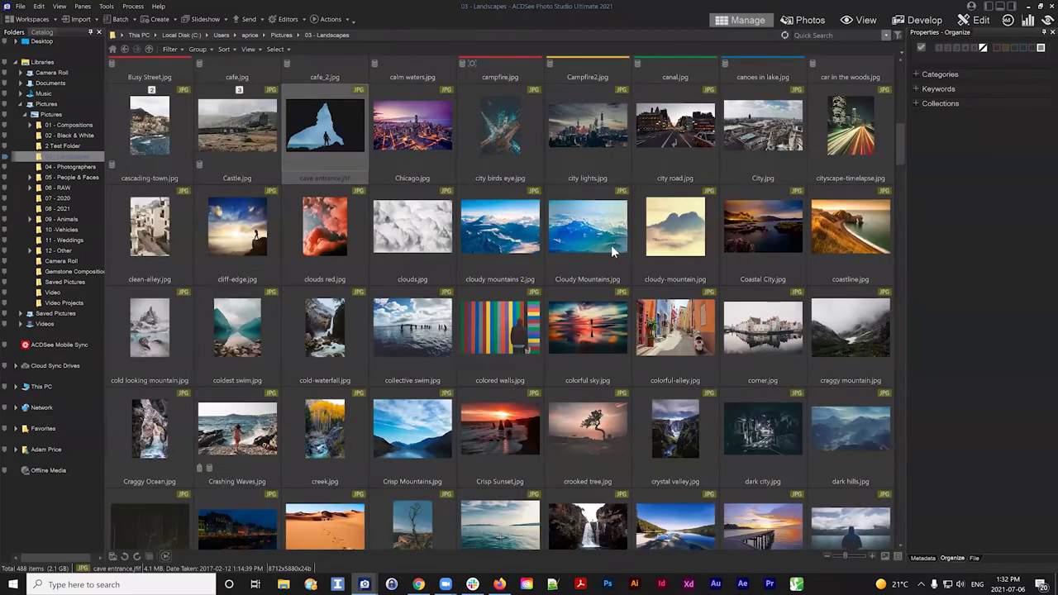
{"action": "scroll", "coordinate": [611, 244], "scroll_direction": "up", "scroll_amount": 3}
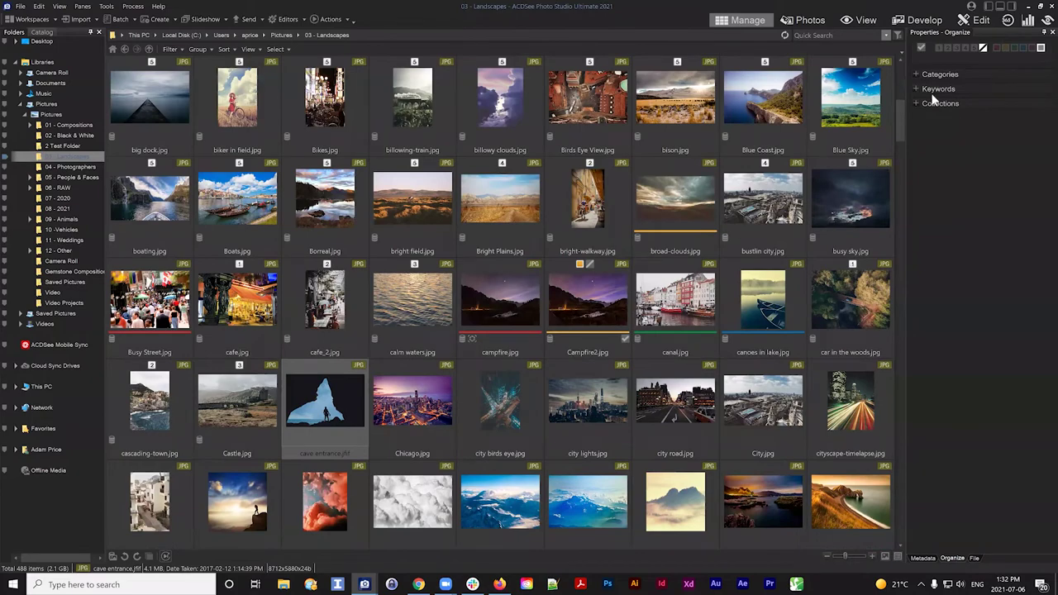
{"action": "scroll", "coordinate": [558, 242], "scroll_direction": "up", "scroll_amount": 2}
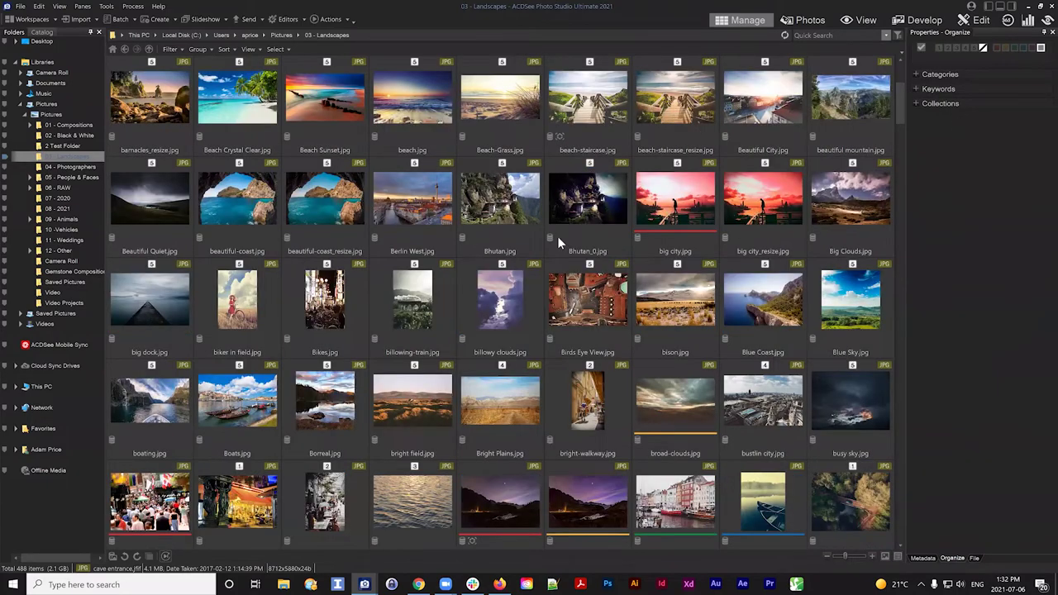
{"action": "scroll", "coordinate": [558, 229], "scroll_direction": "up", "scroll_amount": 2}
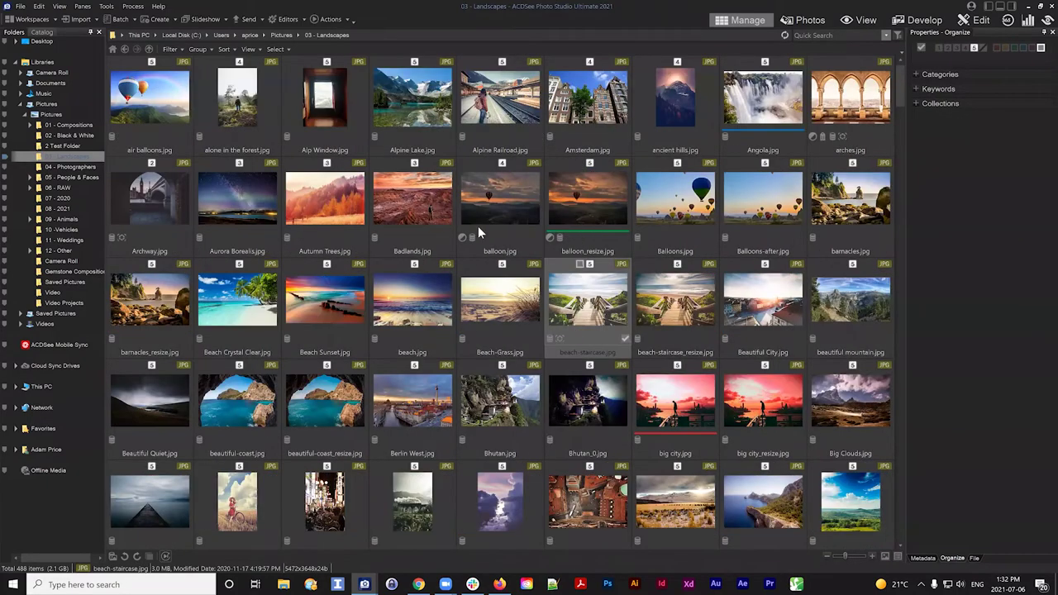
Step: Select balloon_resize.jpg, Amsterdam.jpg and arches.jpg in turn to examine their overlay icons, ending on Amsterdam.jpg
{"action": "key", "text": "Up"}
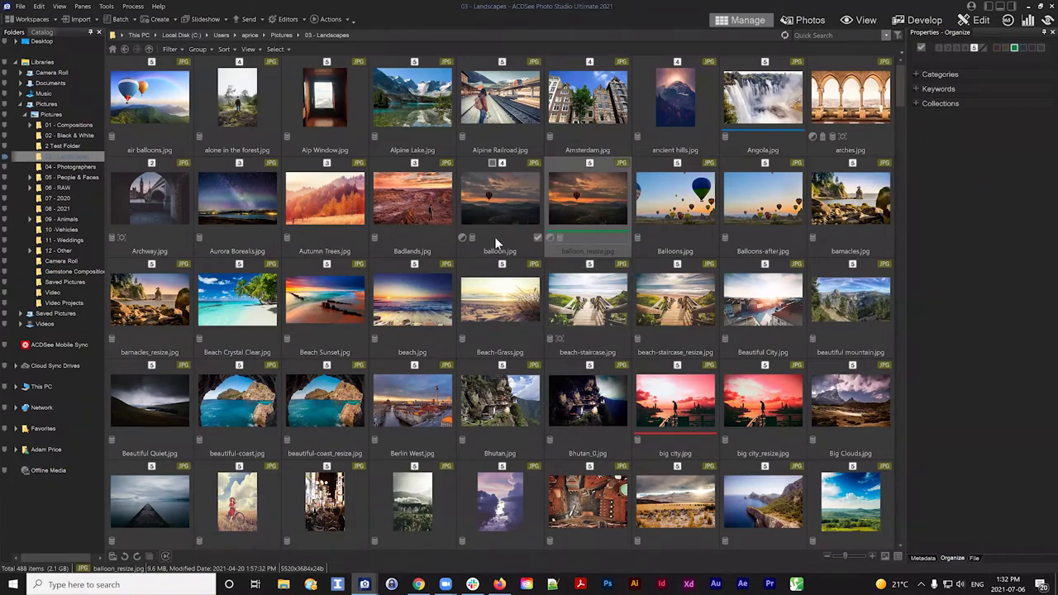
{"action": "left_click", "coordinate": [584, 119]}
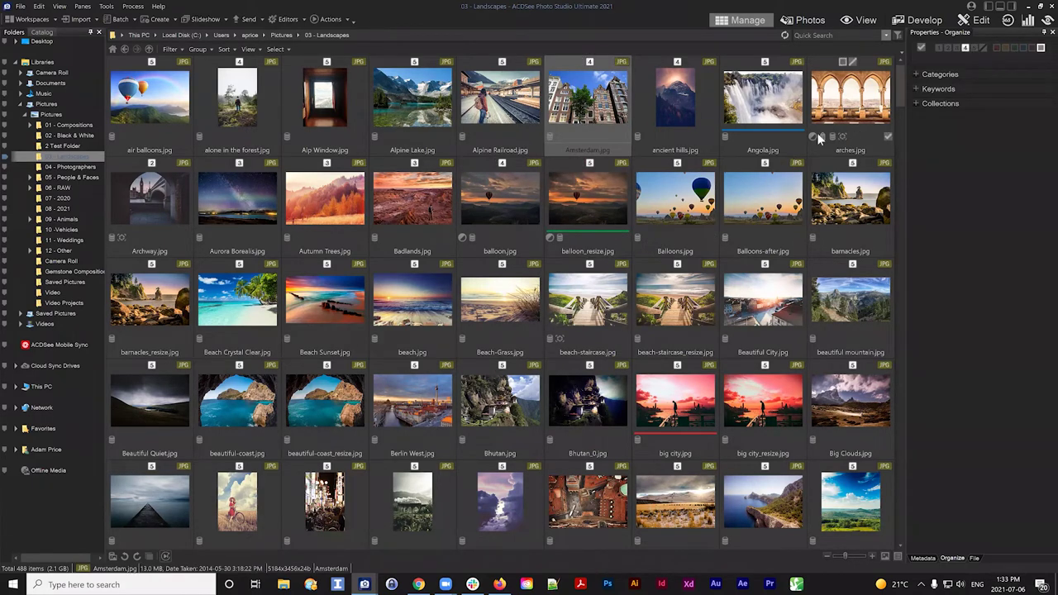
{"action": "left_click", "coordinate": [849, 116]}
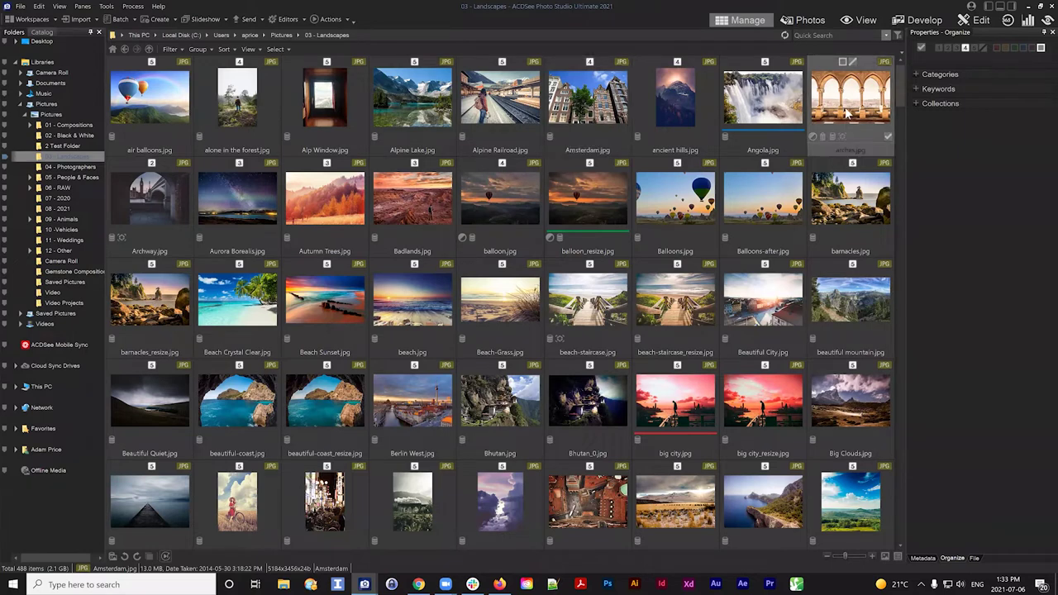
{"action": "left_click", "coordinate": [587, 100]}
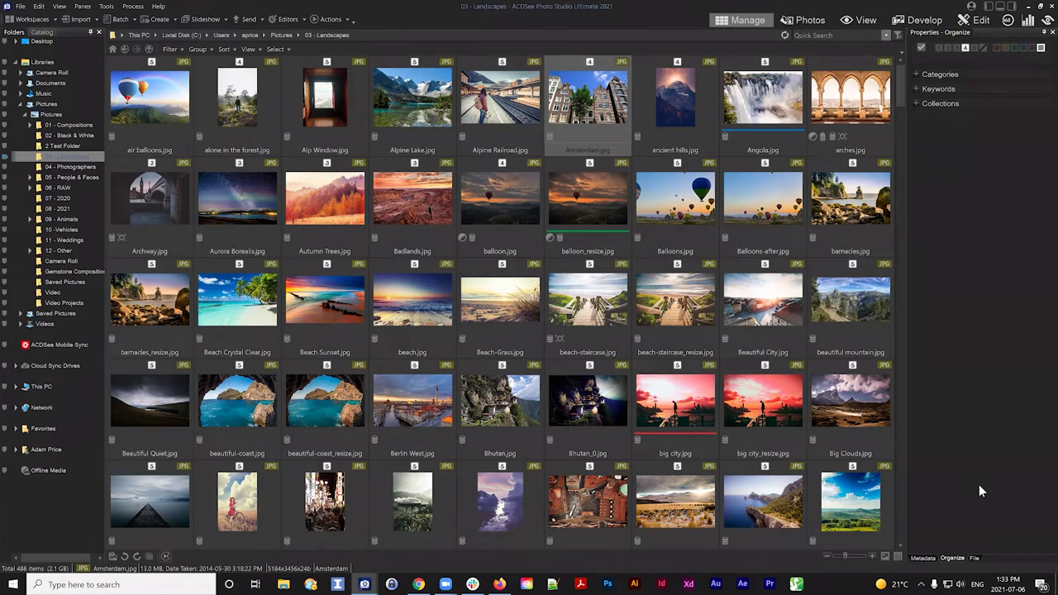
Step: Show the metadata properties and compare the ACDSee Metadata fields of Amsterdam.jpg and Alpine Lake.jpg, ending on Amsterdam.jpg
{"action": "left_click", "coordinate": [923, 559]}
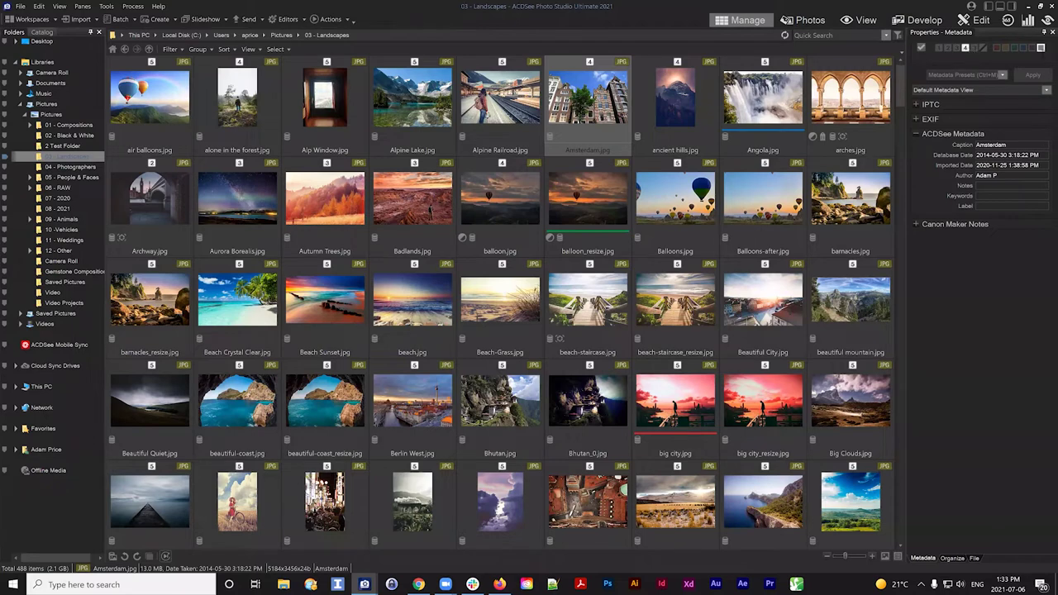
{"action": "left_click", "coordinate": [988, 145]}
{"action": "left_click", "coordinate": [929, 165]}
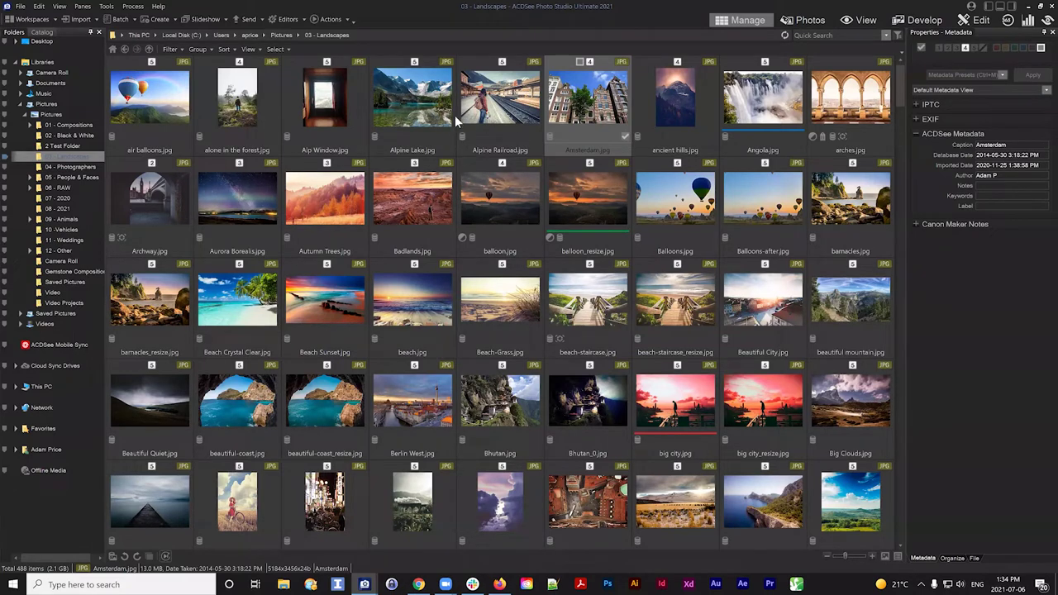
{"action": "key", "text": "Left"}
{"action": "key", "text": "Left"}
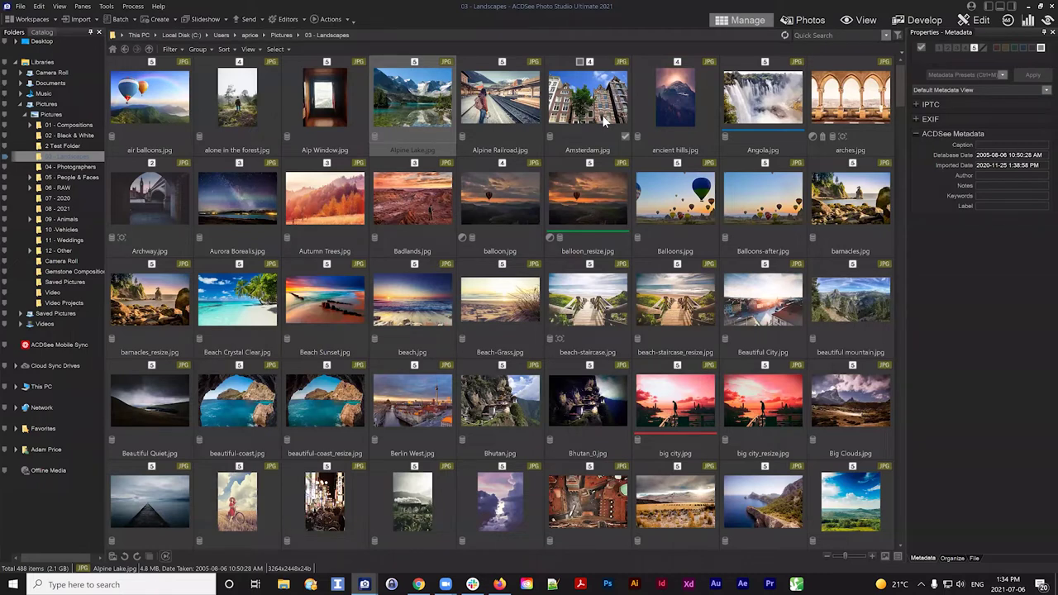
{"action": "left_click", "coordinate": [596, 118]}
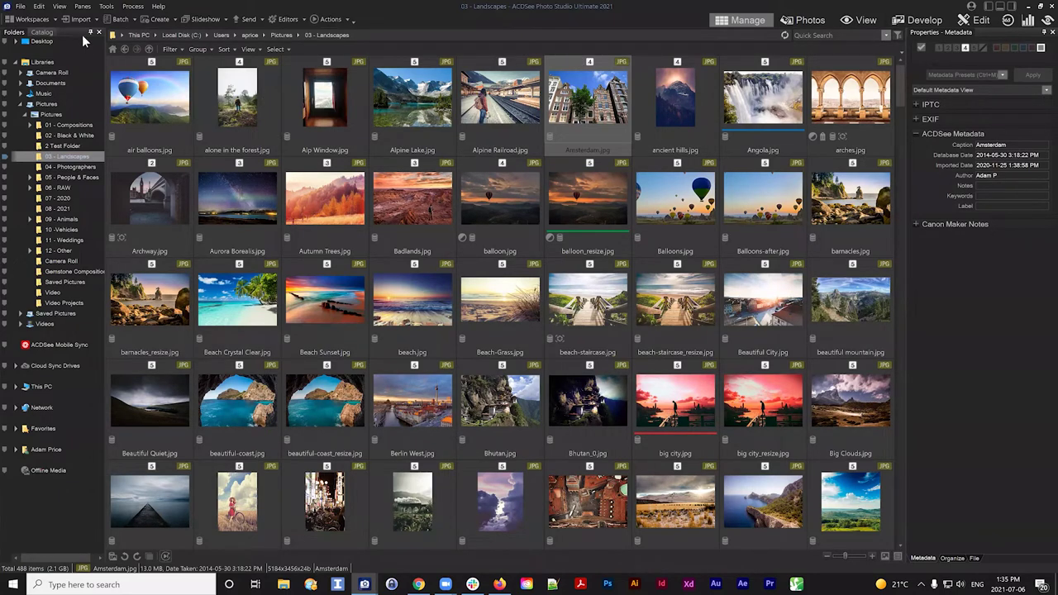
Step: Embed the pending ACDSee metadata in all files, leaving out the ACDSee Face Data, and dismiss the summary report
{"action": "left_click", "coordinate": [107, 6]}
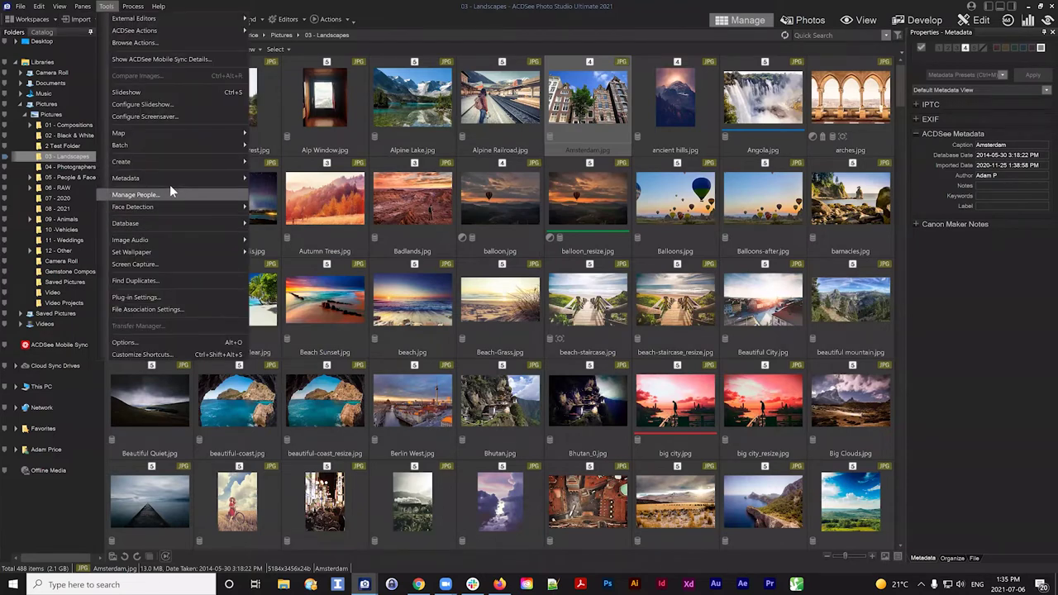
{"action": "mouse_move", "coordinate": [170, 181]}
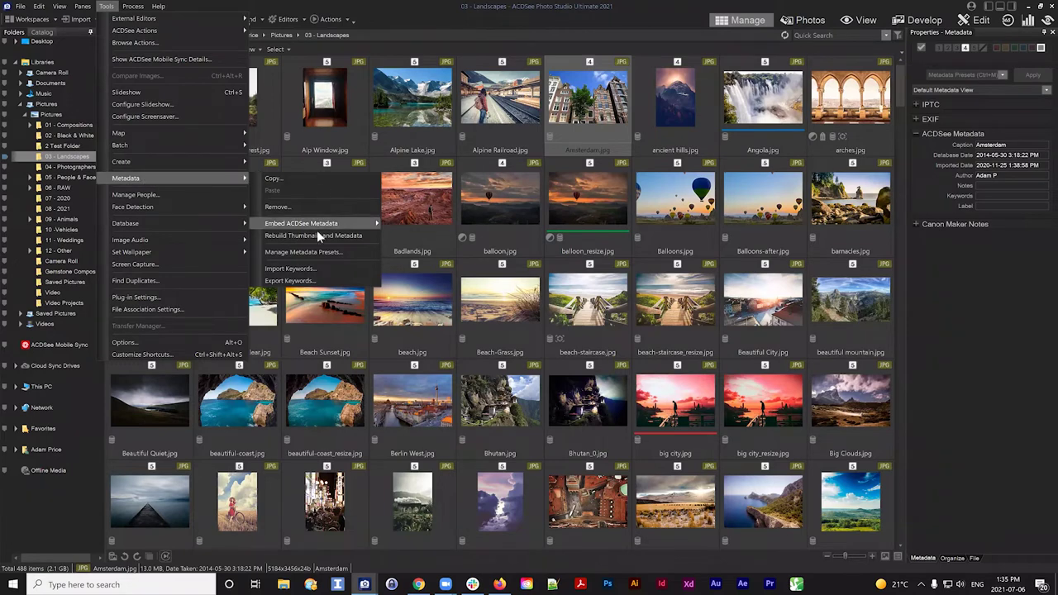
{"action": "mouse_move", "coordinate": [323, 224]}
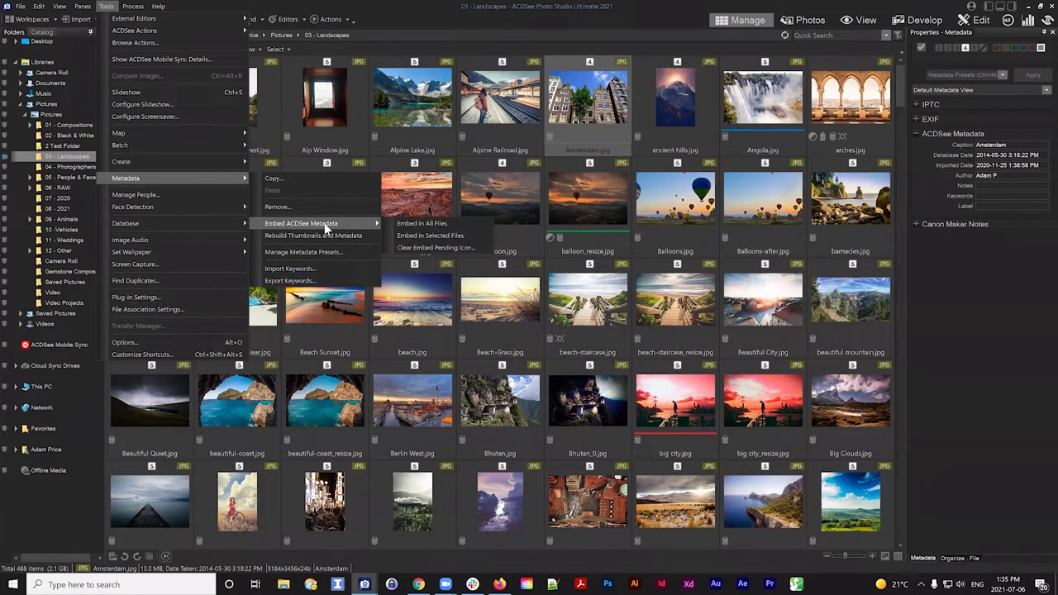
{"action": "left_click", "coordinate": [418, 226]}
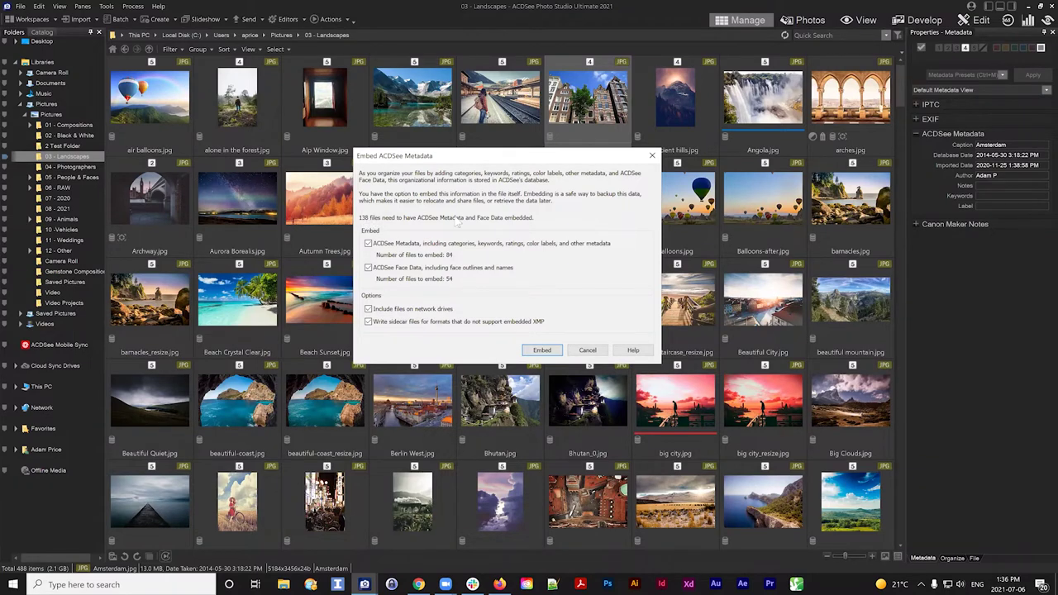
{"action": "left_click", "coordinate": [368, 268]}
{"action": "left_click", "coordinate": [542, 350]}
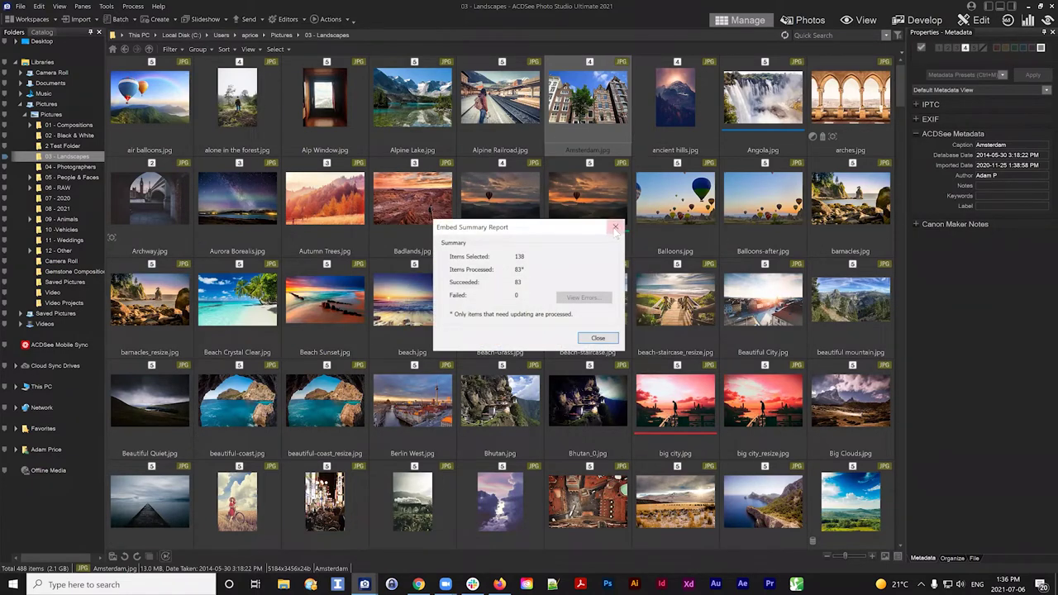
{"action": "left_click", "coordinate": [615, 229]}
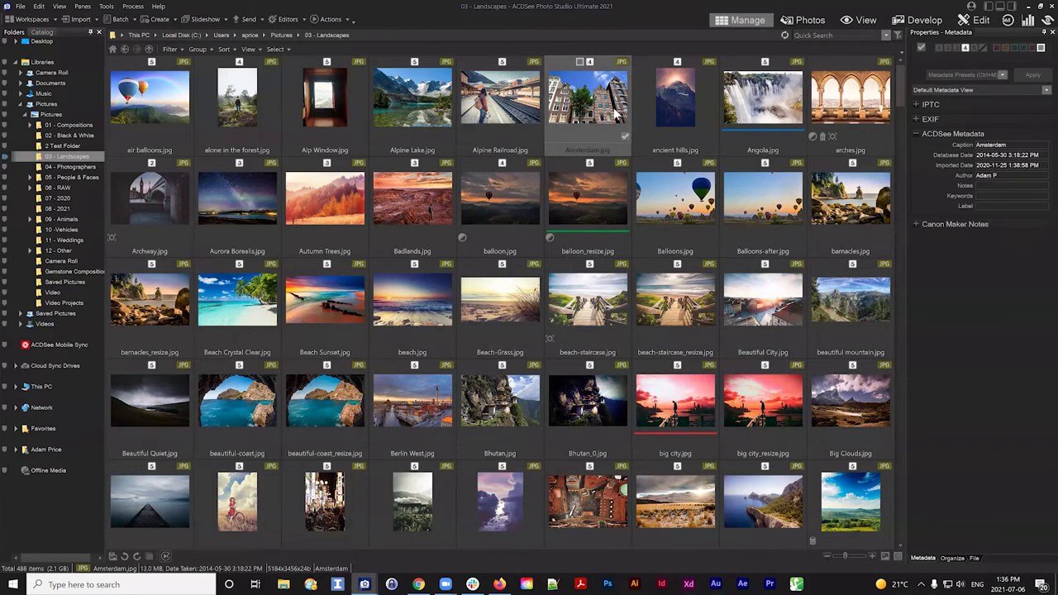
Step: Assign the red color label to Alpine Railroad.jpg
{"action": "left_click", "coordinate": [517, 108]}
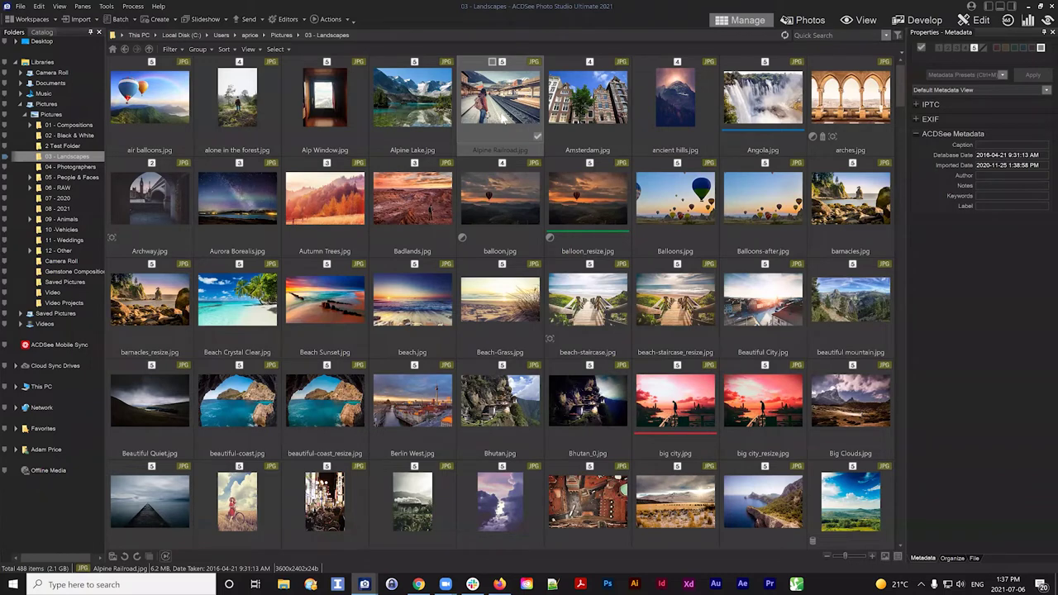
{"action": "left_click", "coordinate": [996, 46]}
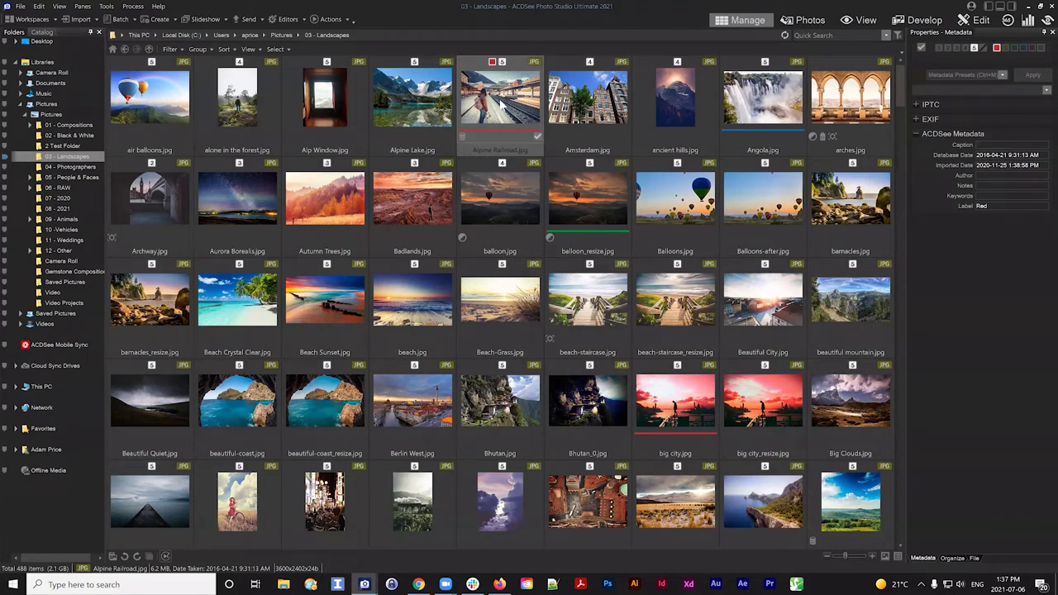
Step: Select Alpine Lake.jpg, open the database Catalog Files tool to review its folders and import options, and cancel without cataloging
{"action": "left_click", "coordinate": [412, 99]}
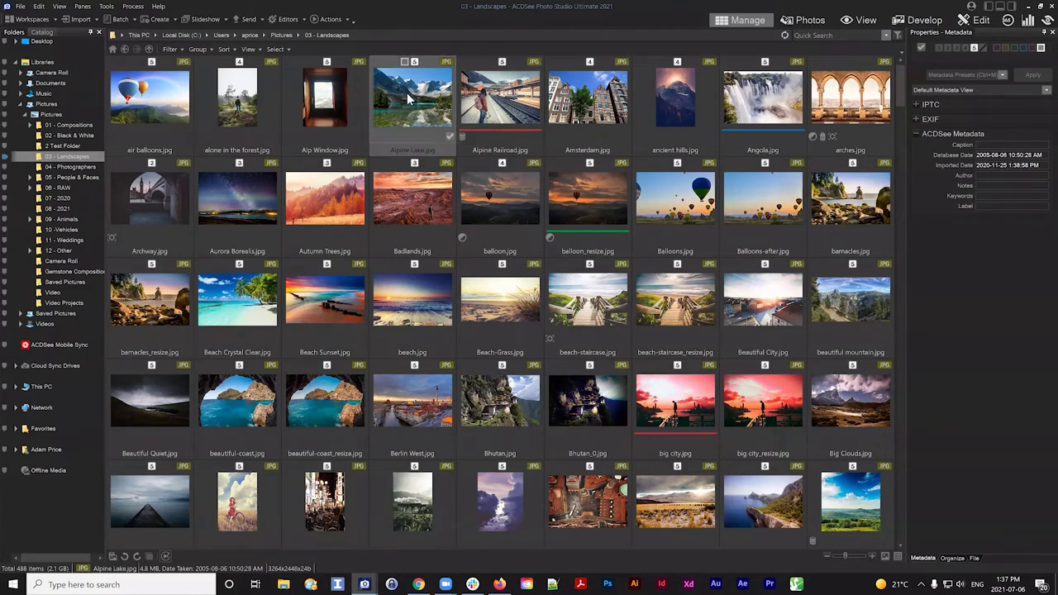
{"action": "left_click", "coordinate": [106, 5]}
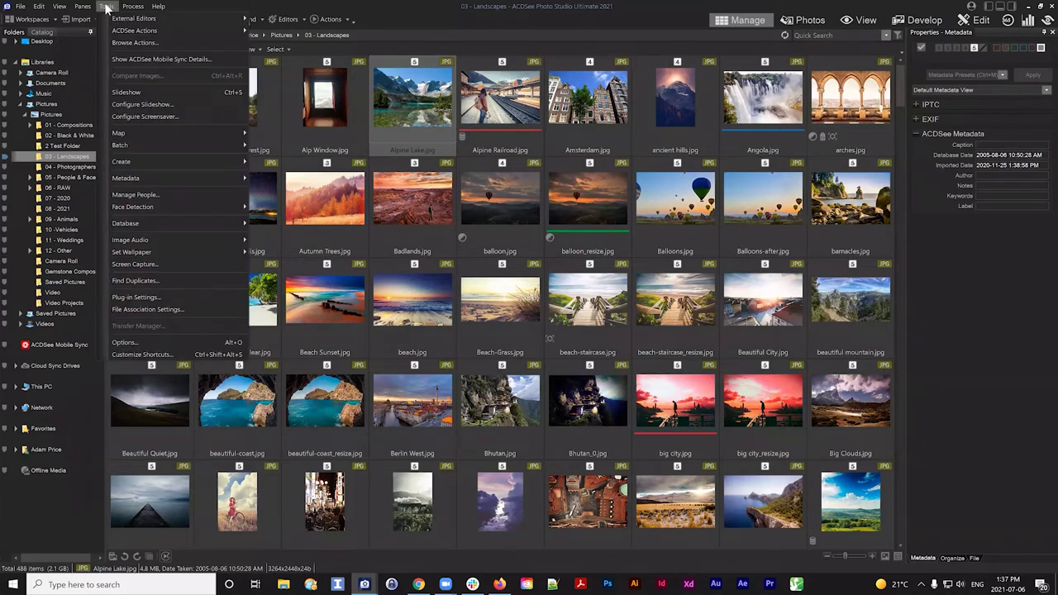
{"action": "mouse_move", "coordinate": [146, 221]}
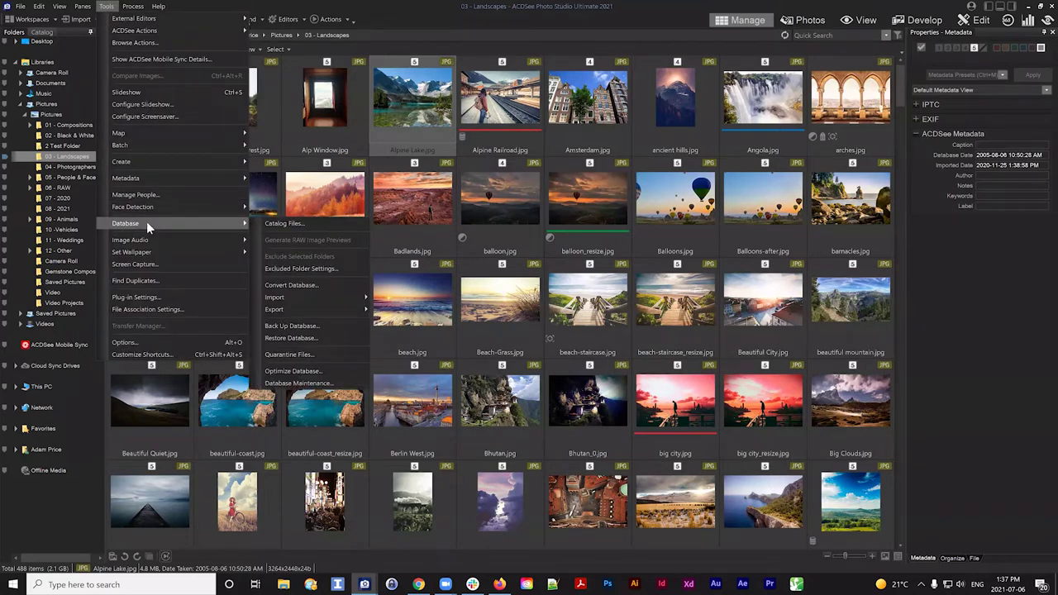
{"action": "left_click", "coordinate": [281, 223]}
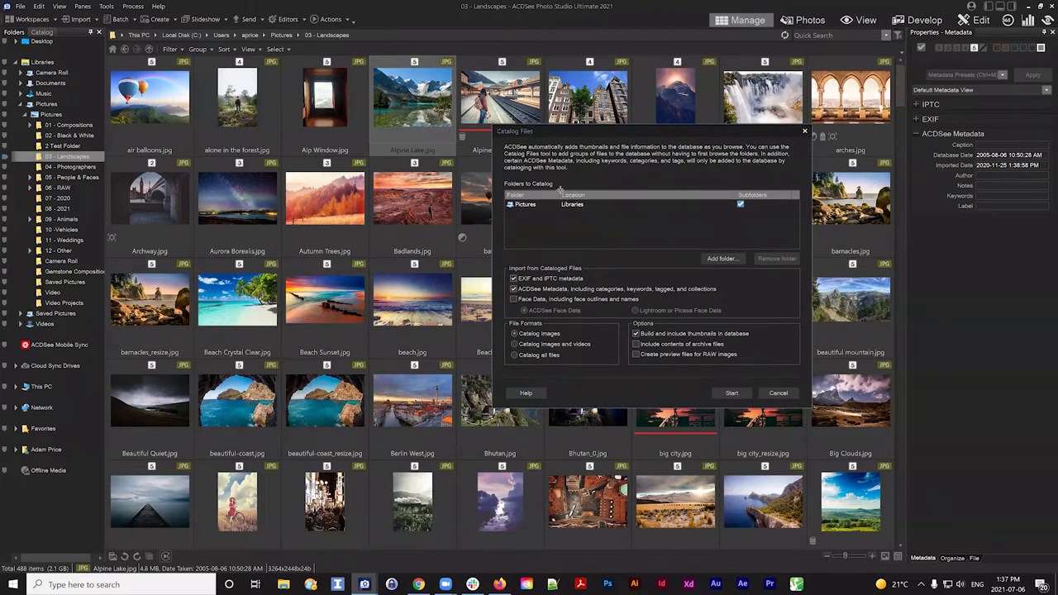
{"action": "left_click", "coordinate": [779, 393]}
{"action": "left_click", "coordinate": [103, 7]}
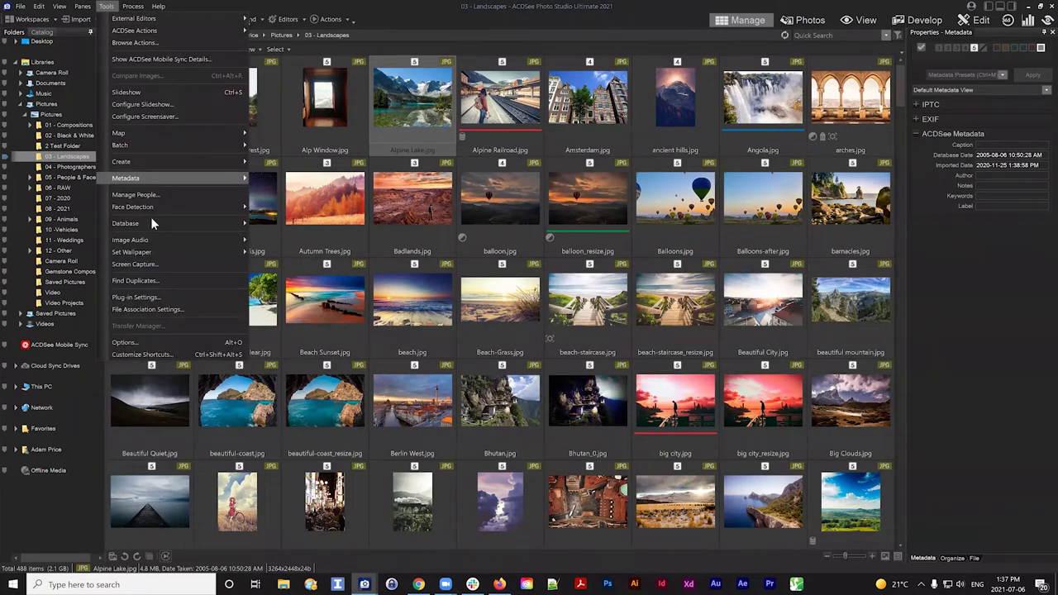
{"action": "left_click", "coordinate": [273, 224]}
{"action": "left_click_drag", "start_coordinate": [497, 149], "coordinate": [587, 129]}
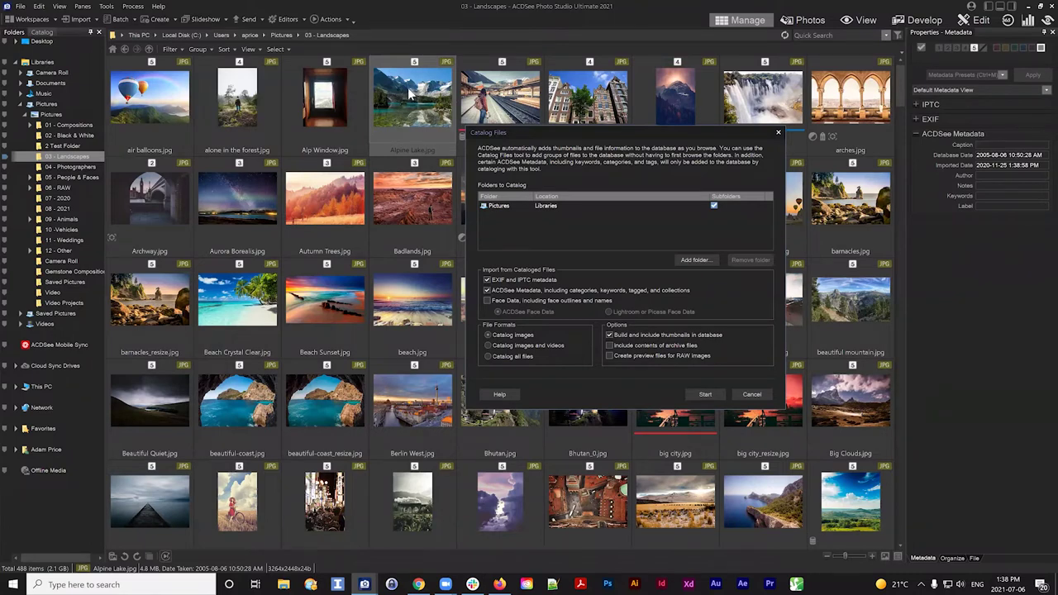
{"action": "left_click", "coordinate": [750, 395]}
Step: Reorder the thumbnails so that arches.jpg sits between Alpine Railroad.jpg and Amsterdam.jpg
{"action": "left_click", "coordinate": [513, 98]}
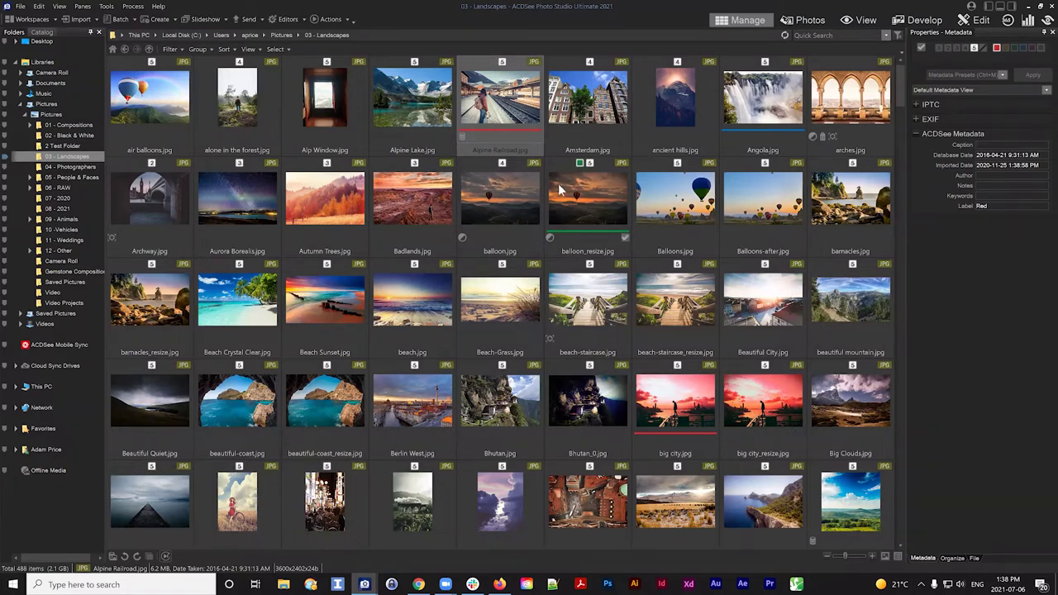
{"action": "left_click", "coordinate": [851, 98]}
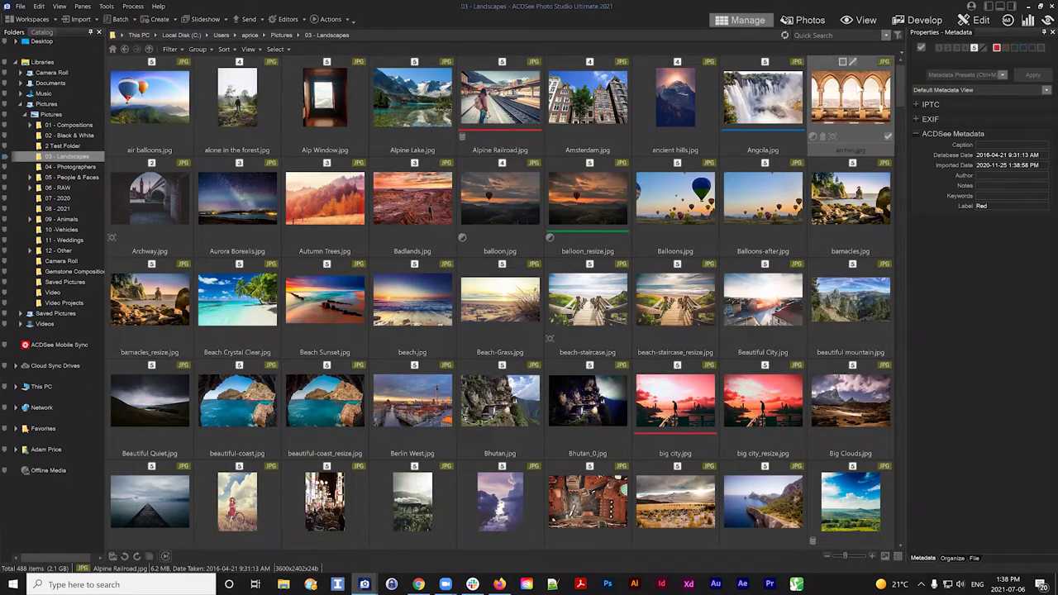
{"action": "left_click_drag", "start_coordinate": [583, 99], "coordinate": [572, 102]}
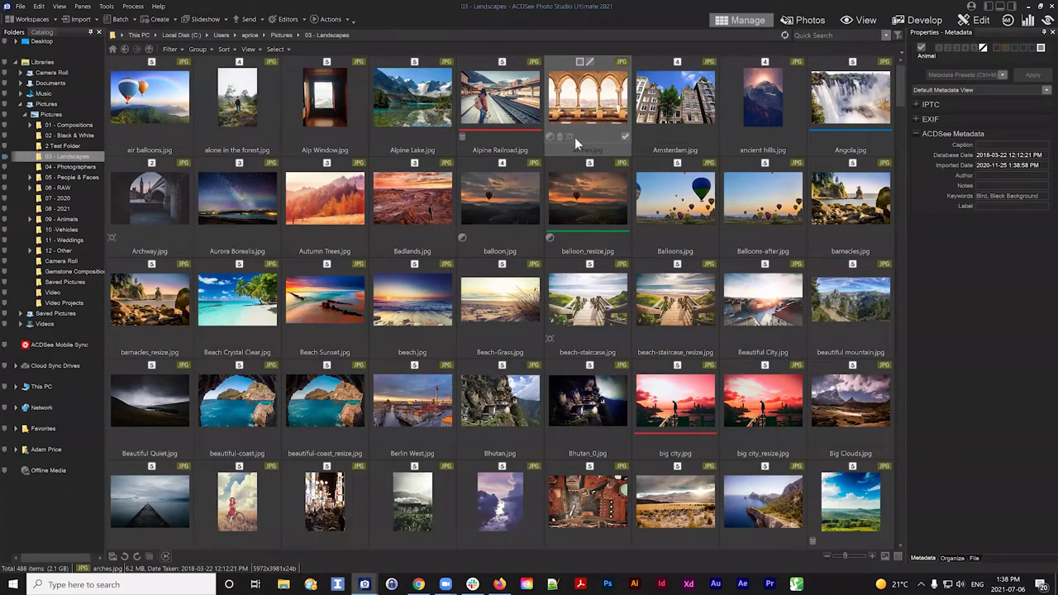
Step: Select Alpine Railroad.jpg, arches.jpg and balloon.jpg in turn to compare their overlay icons
{"action": "left_click", "coordinate": [465, 135]}
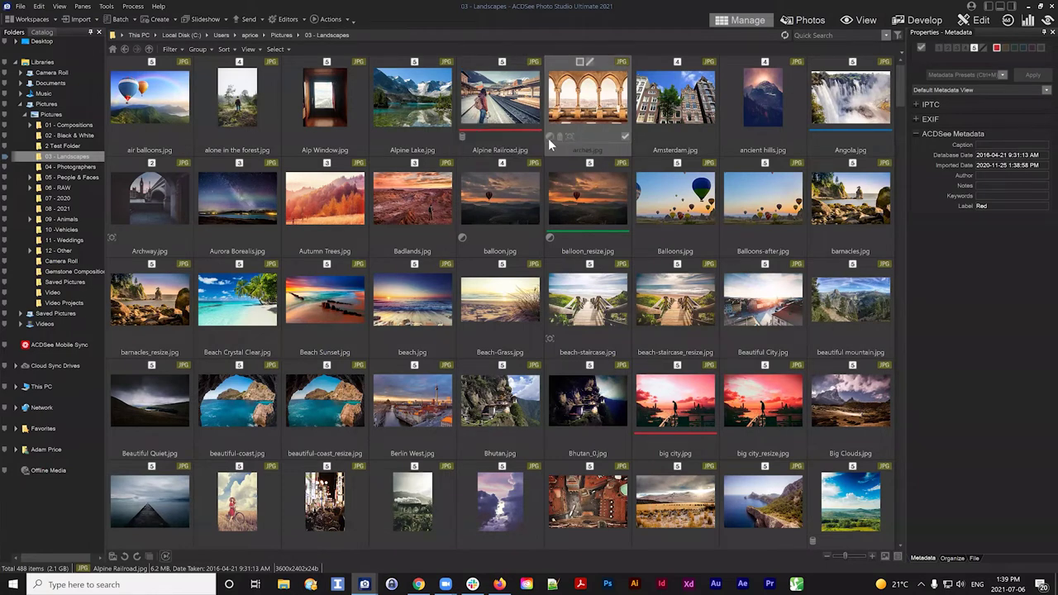
{"action": "left_click", "coordinate": [548, 137]}
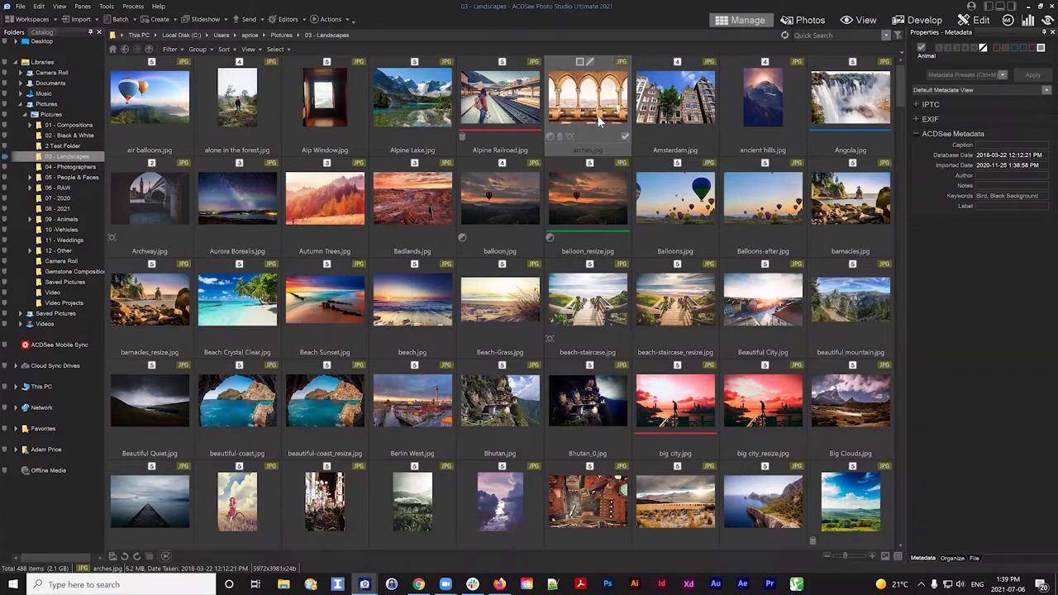
{"action": "left_click", "coordinate": [500, 207]}
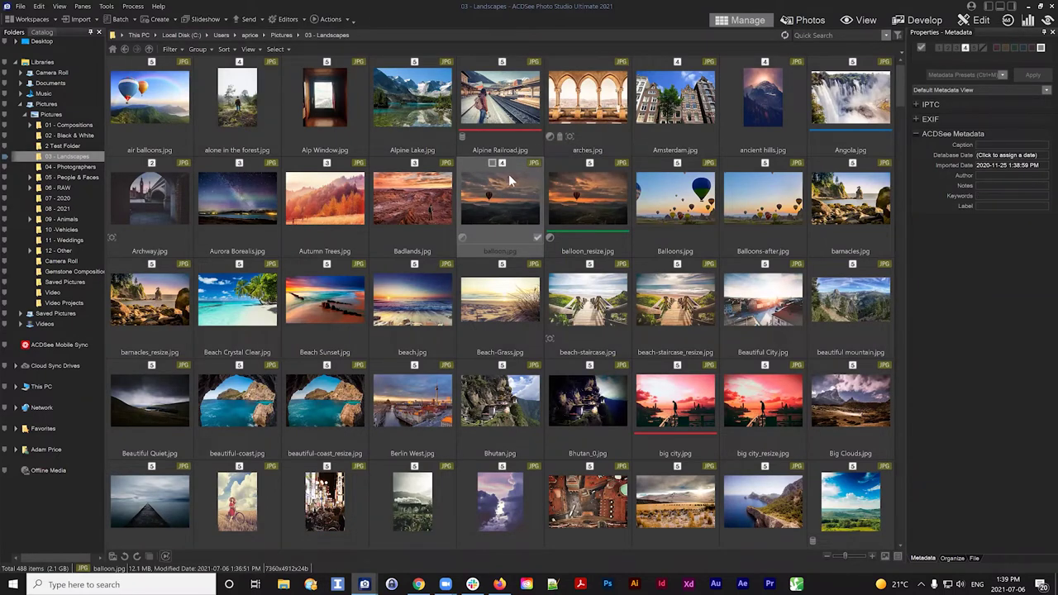
Step: Develop Alpine Railroad.jpg with a white balance temperature of -31, save the adjustment and return to Manage mode
{"action": "left_click", "coordinate": [494, 95]}
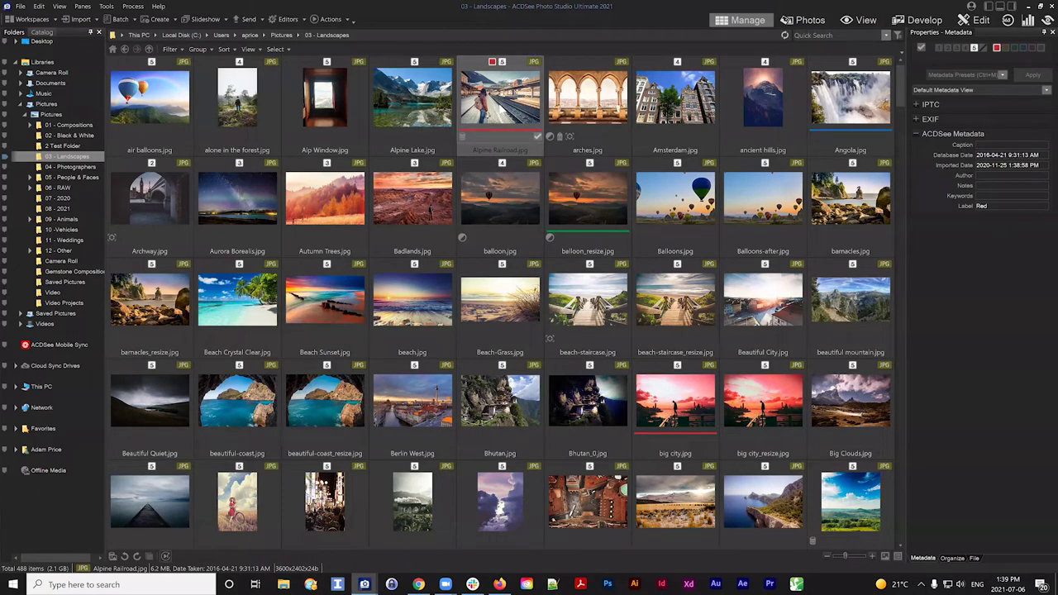
{"action": "left_click", "coordinate": [928, 21]}
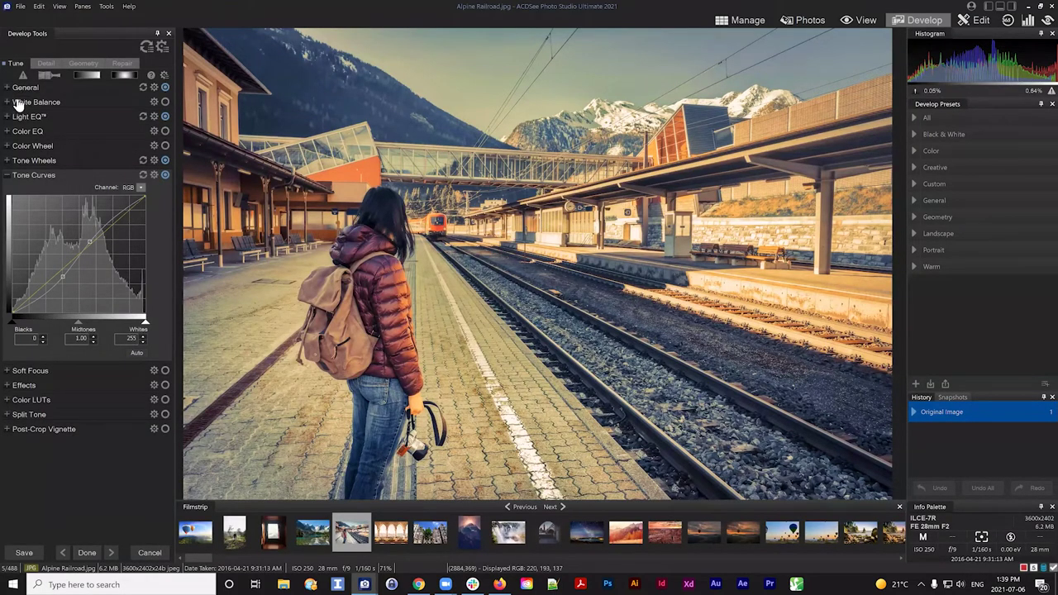
{"action": "left_click", "coordinate": [17, 102]}
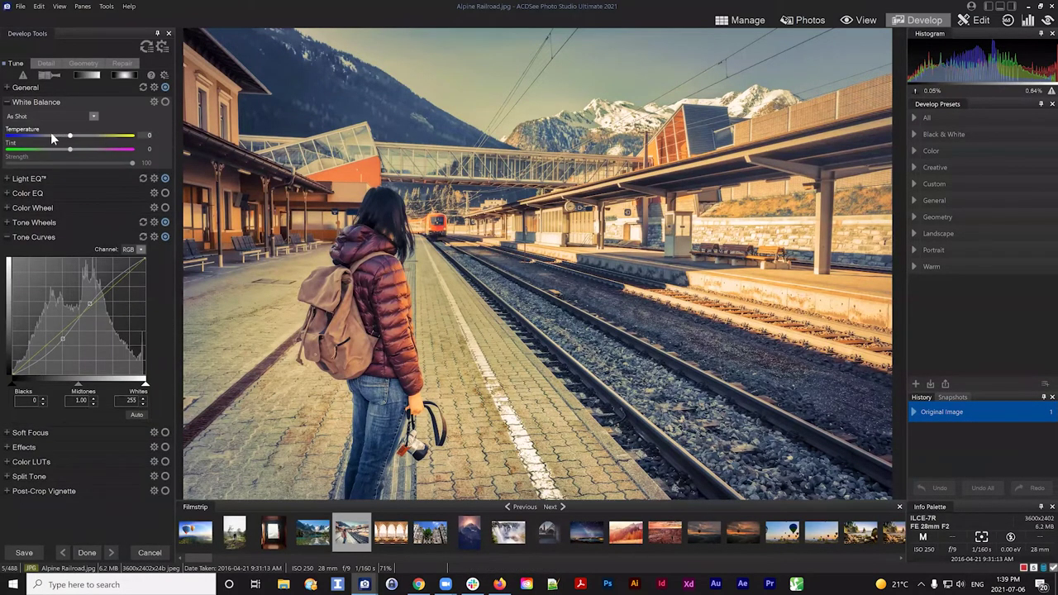
{"action": "left_click", "coordinate": [49, 131]}
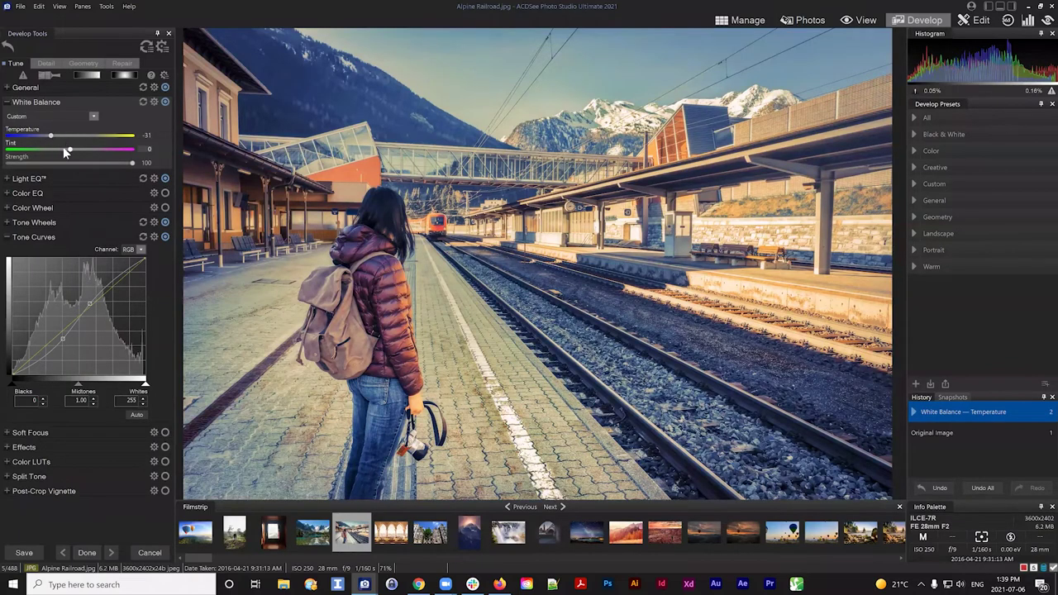
{"action": "left_click", "coordinate": [10, 103]}
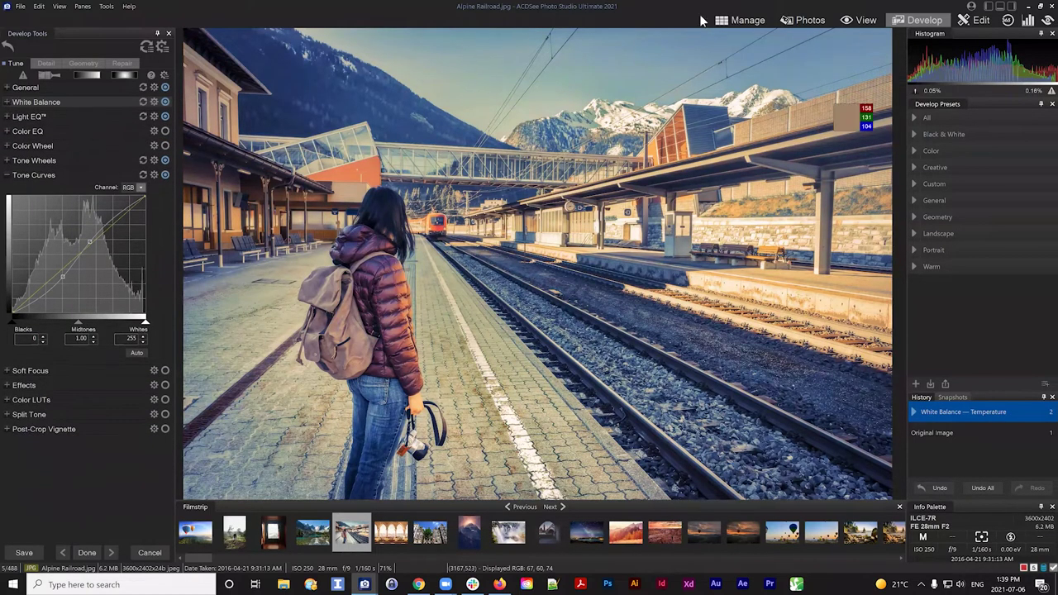
{"action": "left_click", "coordinate": [451, 293]}
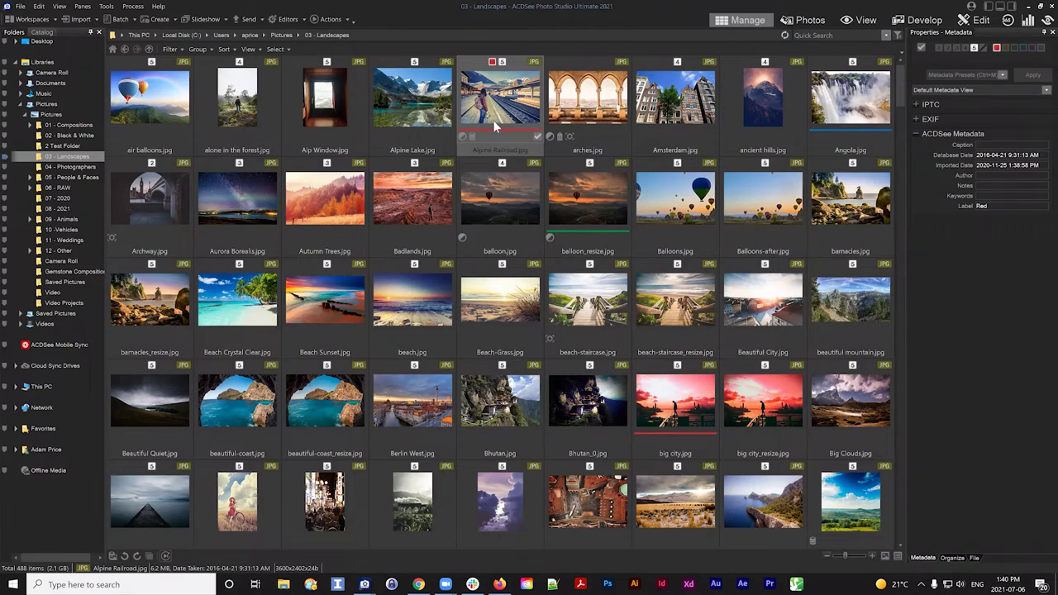
Step: Show the Organize properties and compare the category assignments of arches.jpg and Amsterdam.jpg, ending on Amsterdam.jpg
{"action": "left_click", "coordinate": [580, 129]}
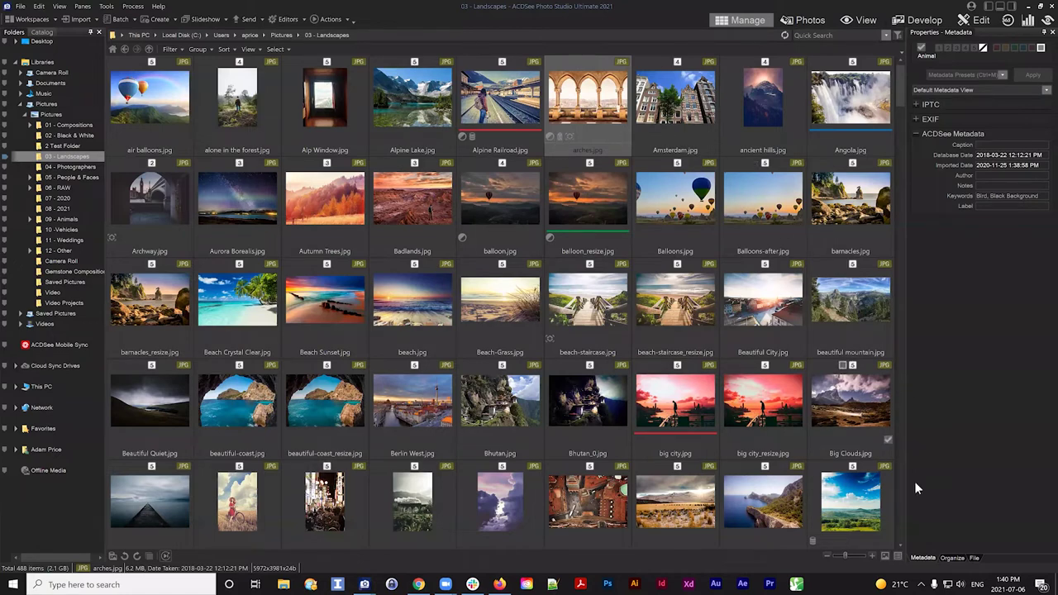
{"action": "left_click", "coordinate": [953, 559]}
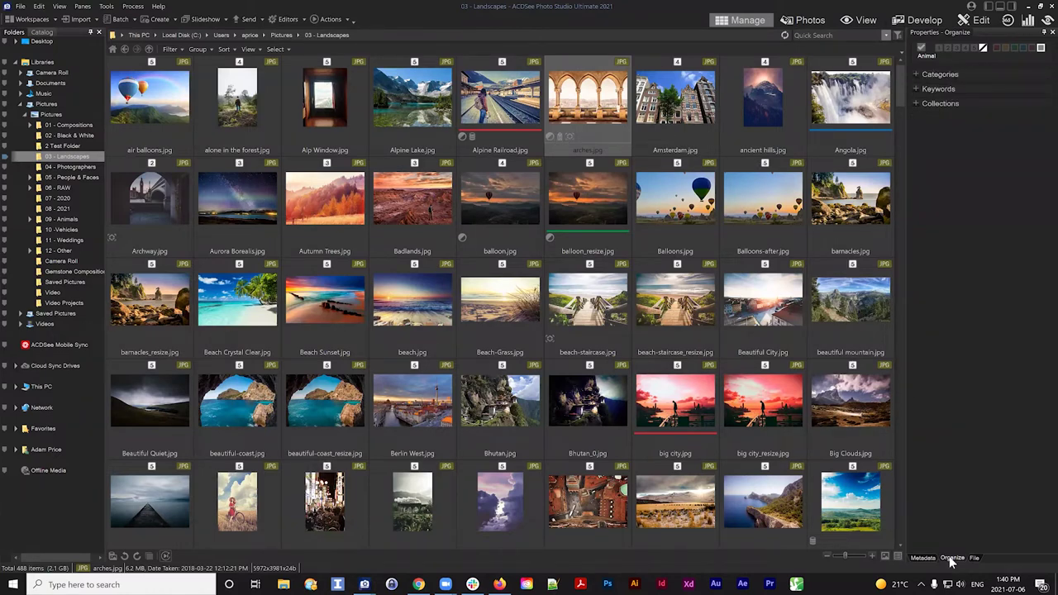
{"action": "left_click", "coordinate": [917, 75]}
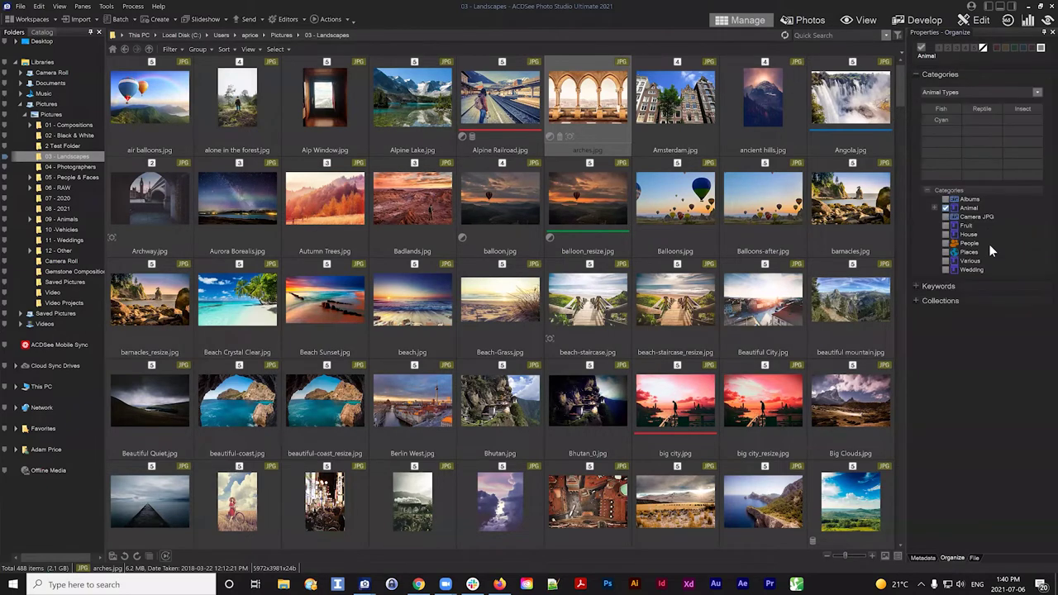
{"action": "left_click", "coordinate": [933, 207]}
{"action": "left_click", "coordinate": [934, 207]}
{"action": "left_click", "coordinate": [947, 208]}
{"action": "left_click", "coordinate": [677, 101]}
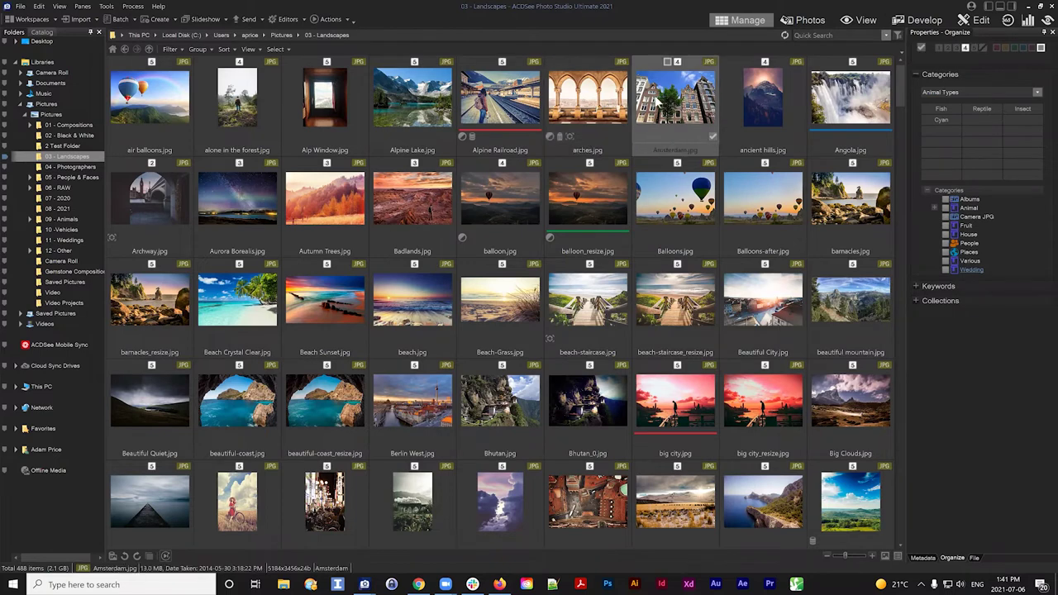
{"action": "left_click", "coordinate": [564, 133]}
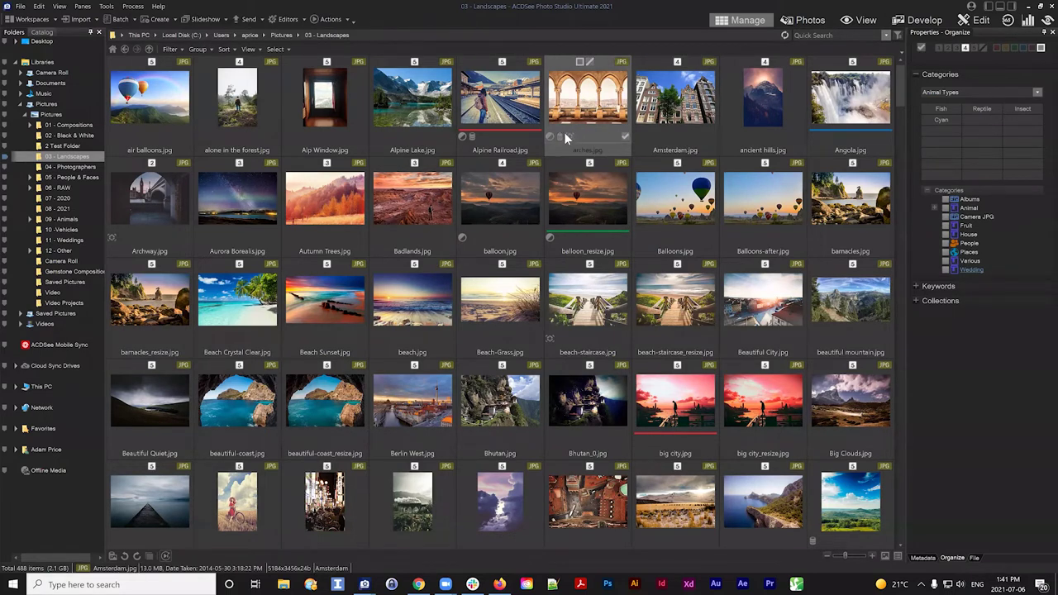
{"action": "left_click", "coordinate": [676, 101]}
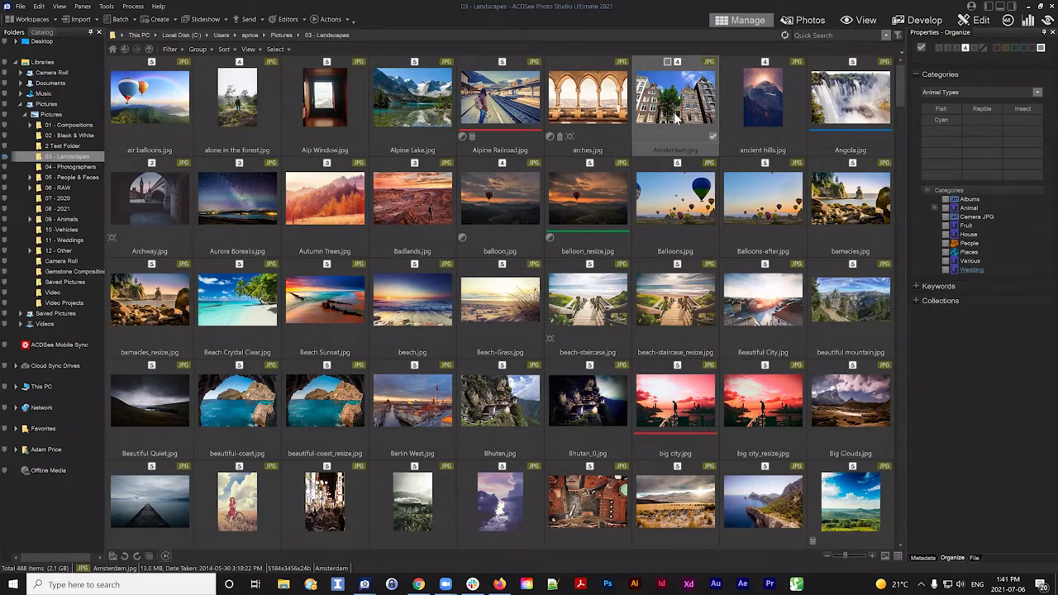
Step: Look over the available keywords for Amsterdam.jpg and examine the subcategories of the Animal category
{"action": "left_click", "coordinate": [918, 287]}
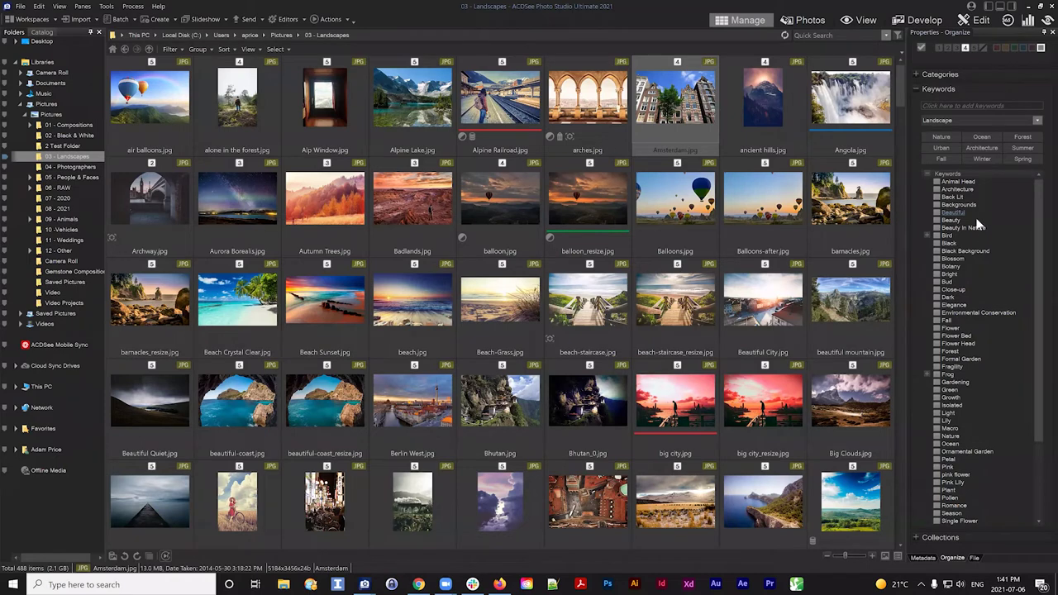
{"action": "left_click", "coordinate": [917, 88]}
{"action": "left_click", "coordinate": [917, 74]}
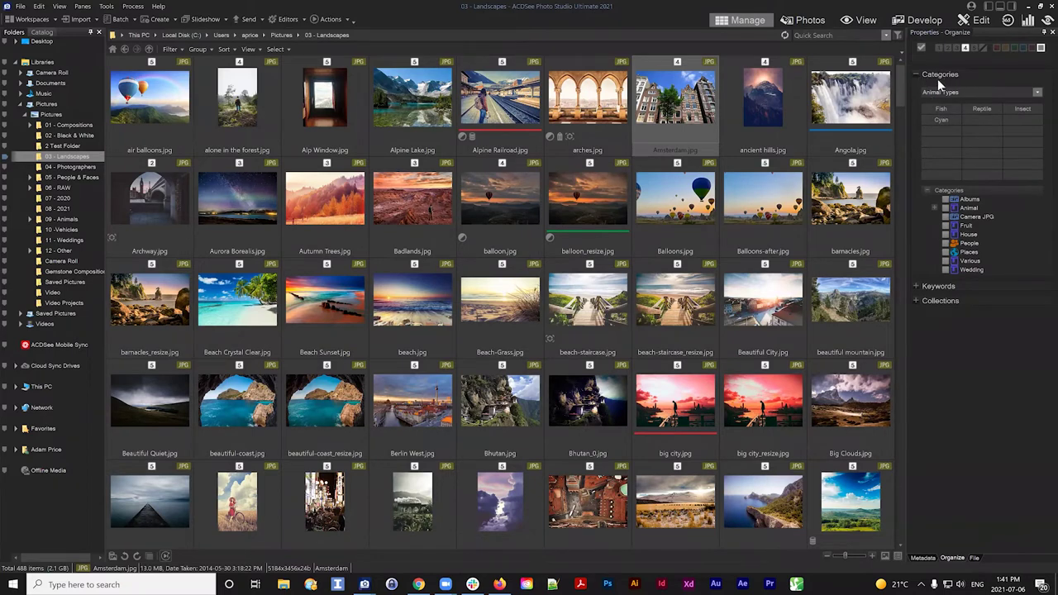
{"action": "left_click", "coordinate": [934, 207]}
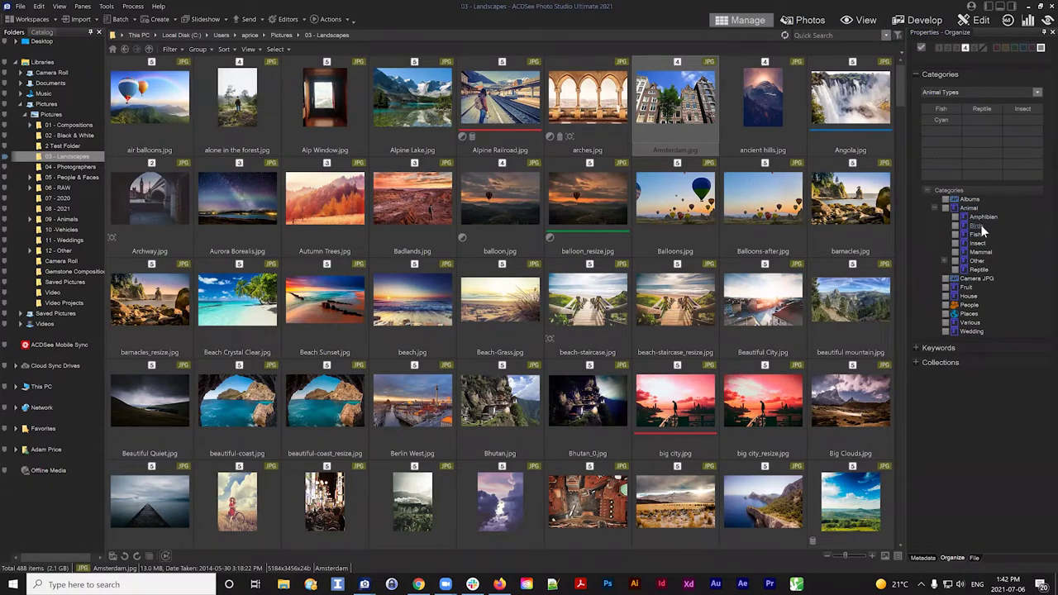
Step: Examine the Keywords tree, including the keywords nested under Bird, and leave both Bird and the tree collapsed
{"action": "left_click", "coordinate": [920, 348]}
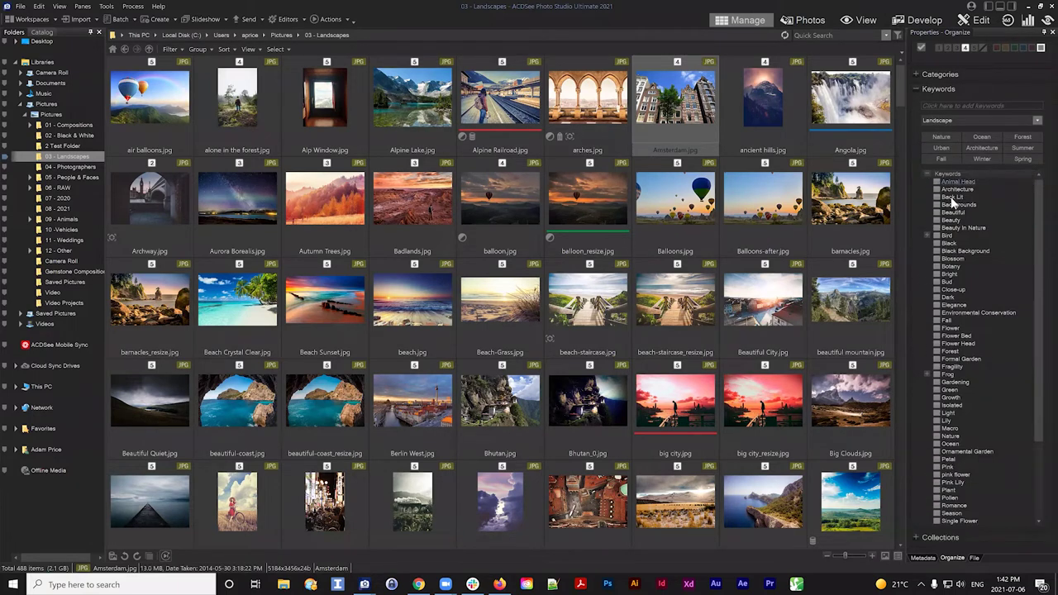
{"action": "left_click", "coordinate": [926, 173]}
{"action": "left_click", "coordinate": [929, 173]}
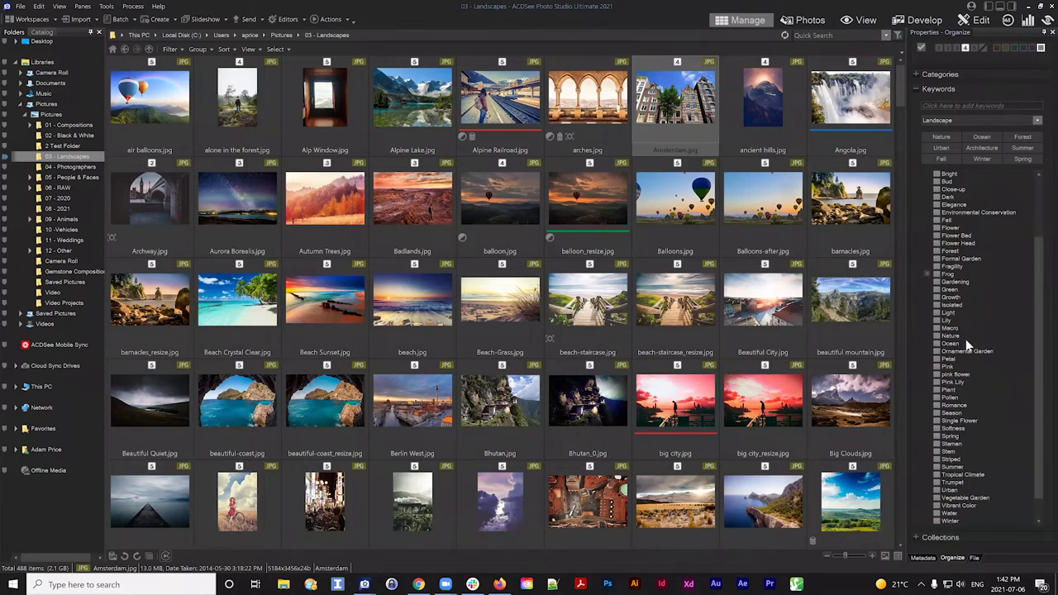
{"action": "left_click", "coordinate": [927, 234]}
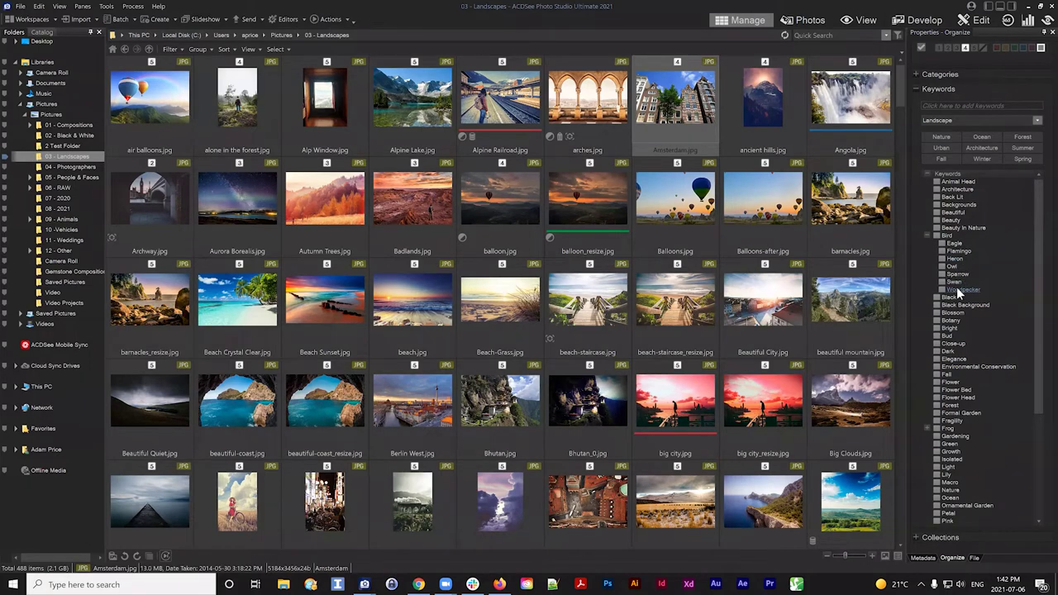
{"action": "left_click", "coordinate": [927, 235]}
{"action": "left_click", "coordinate": [927, 175]}
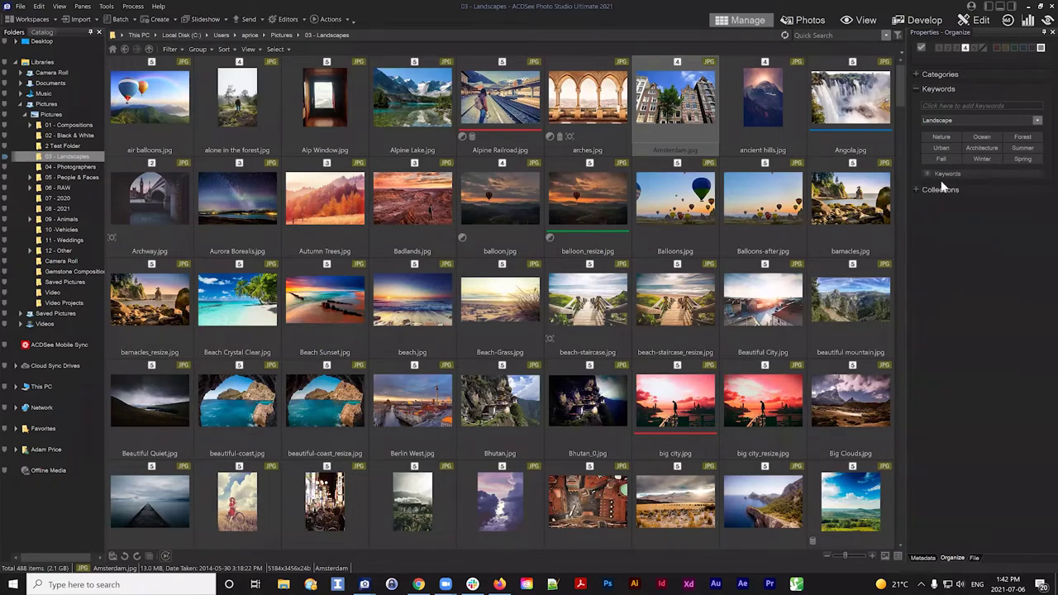
Step: Collapse the Keywords section and show the full category tree for Amsterdam.jpg
{"action": "left_click", "coordinate": [916, 88]}
{"action": "left_click", "coordinate": [918, 75]}
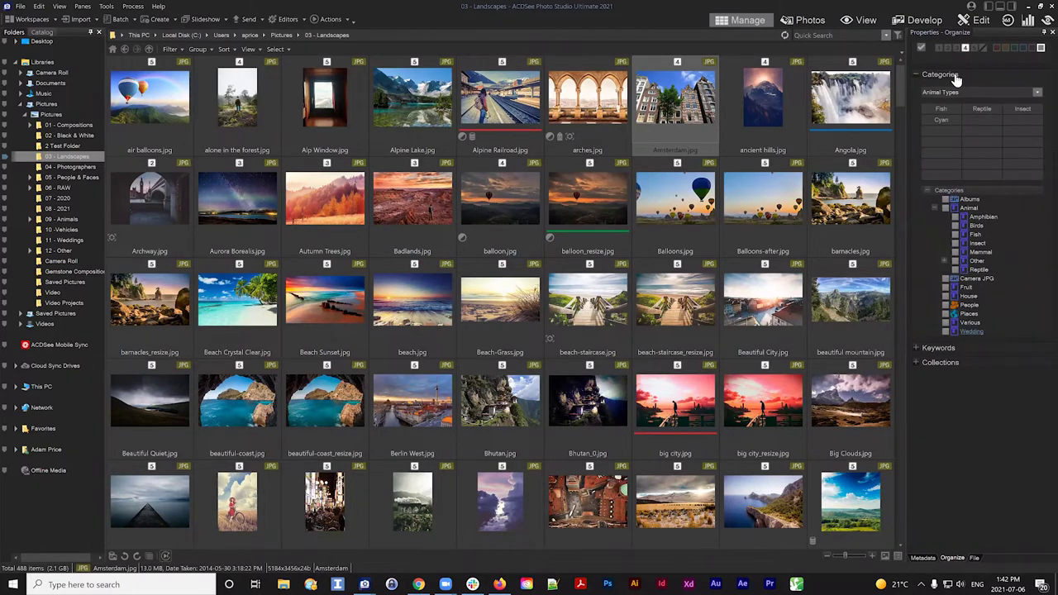
{"action": "left_click", "coordinate": [925, 191]}
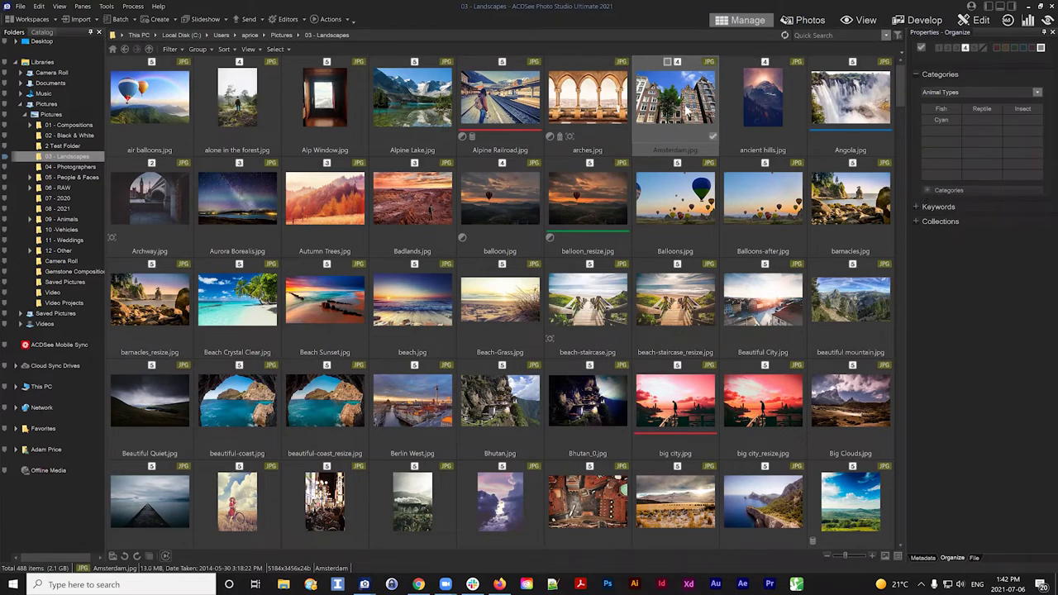
{"action": "left_click", "coordinate": [927, 190]}
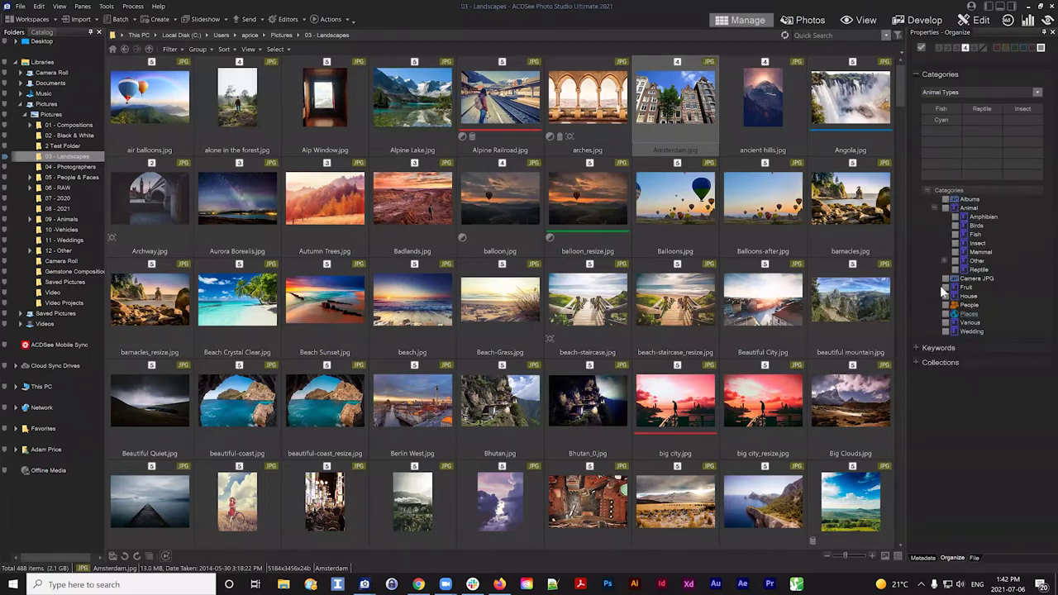
Step: Create a new top-level category named City
{"action": "right_click", "coordinate": [1006, 195]}
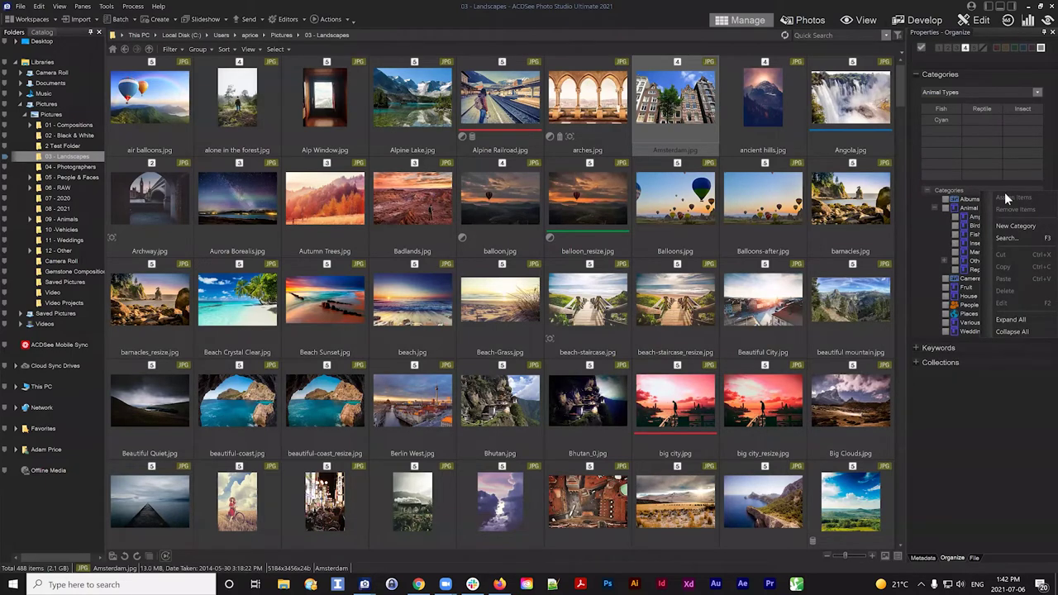
{"action": "left_click", "coordinate": [1015, 225]}
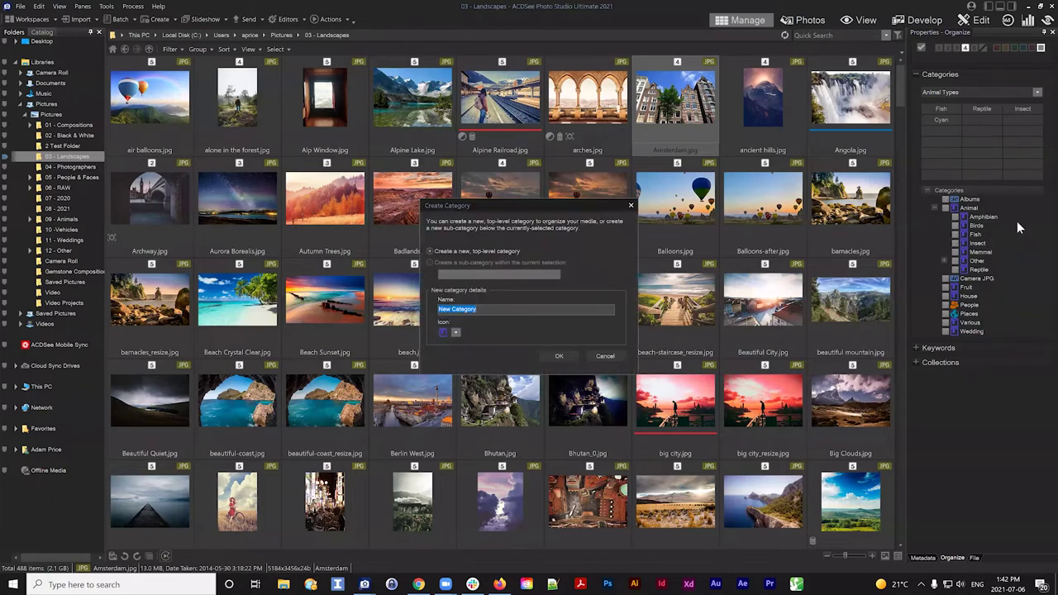
{"action": "type", "text": "Building"}
{"action": "left_click_drag", "start_coordinate": [511, 206], "coordinate": [549, 207]}
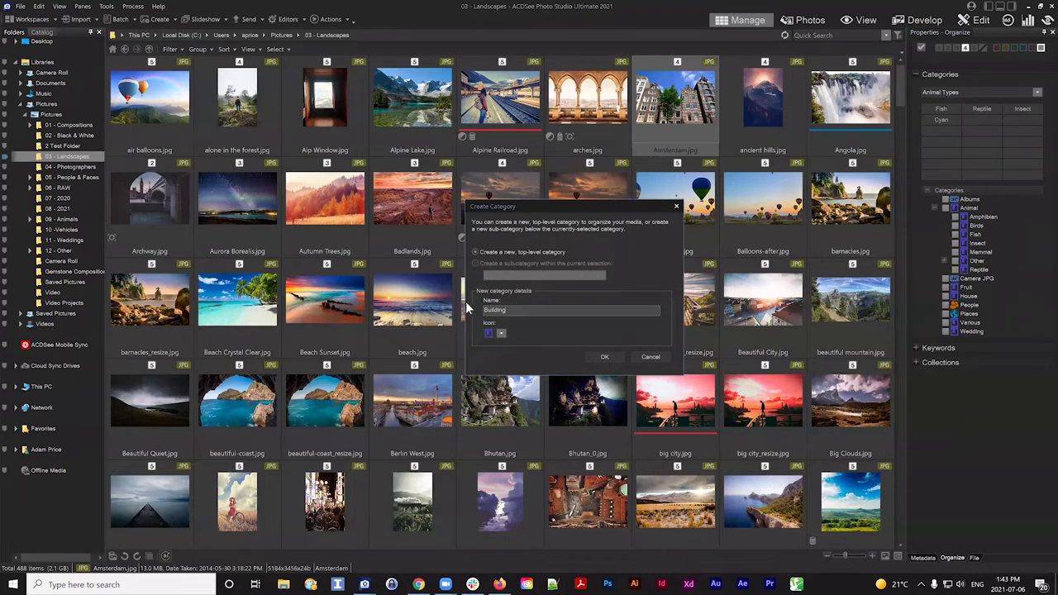
{"action": "type", "text": "Clot"}
{"action": "type", "text": "y"}
{"action": "type", "text": "y"}
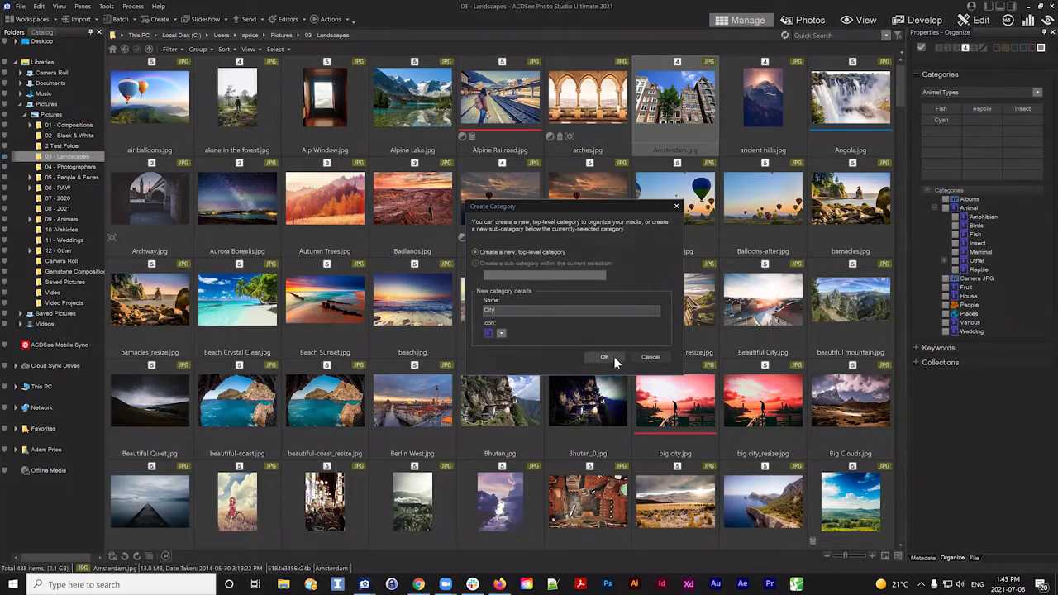
{"action": "left_click", "coordinate": [612, 356]}
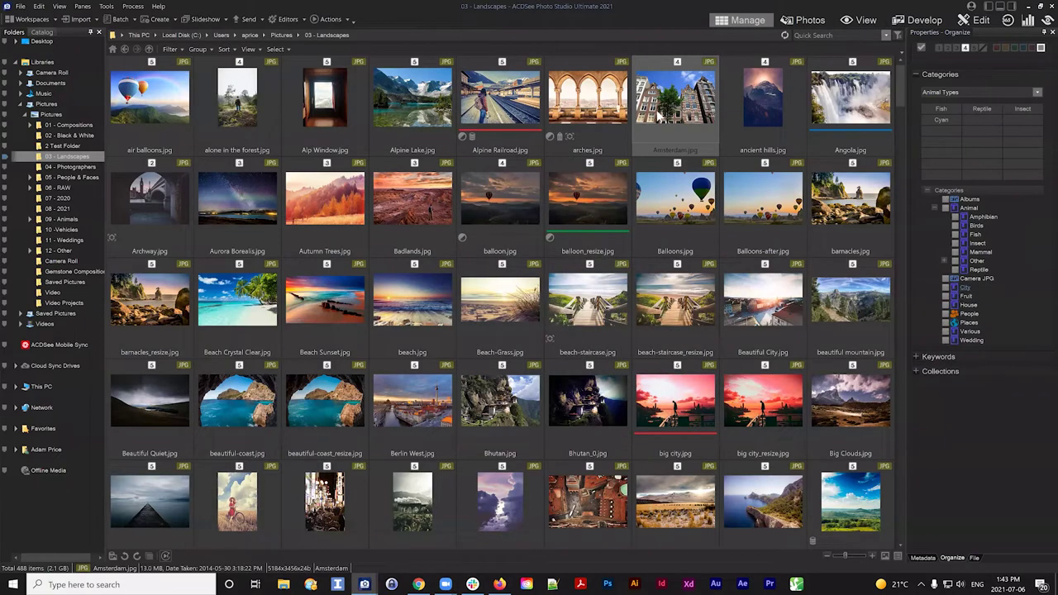
Step: Assign Amsterdam.jpg to the City category and to a new Building sub-category created within City
{"action": "left_click", "coordinate": [948, 289]}
{"action": "right_click", "coordinate": [965, 286]}
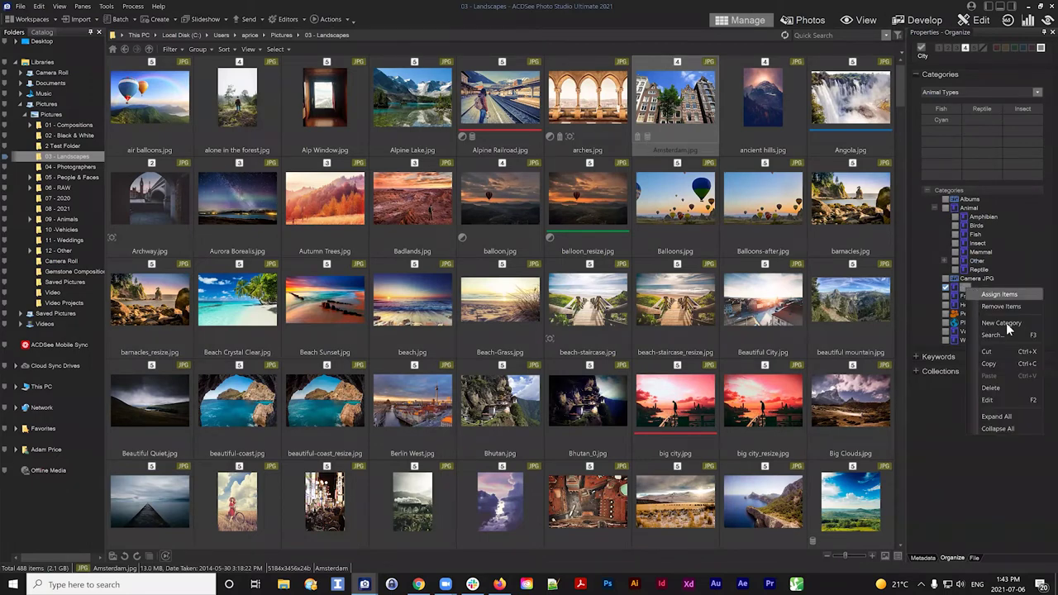
{"action": "left_click", "coordinate": [1006, 323]}
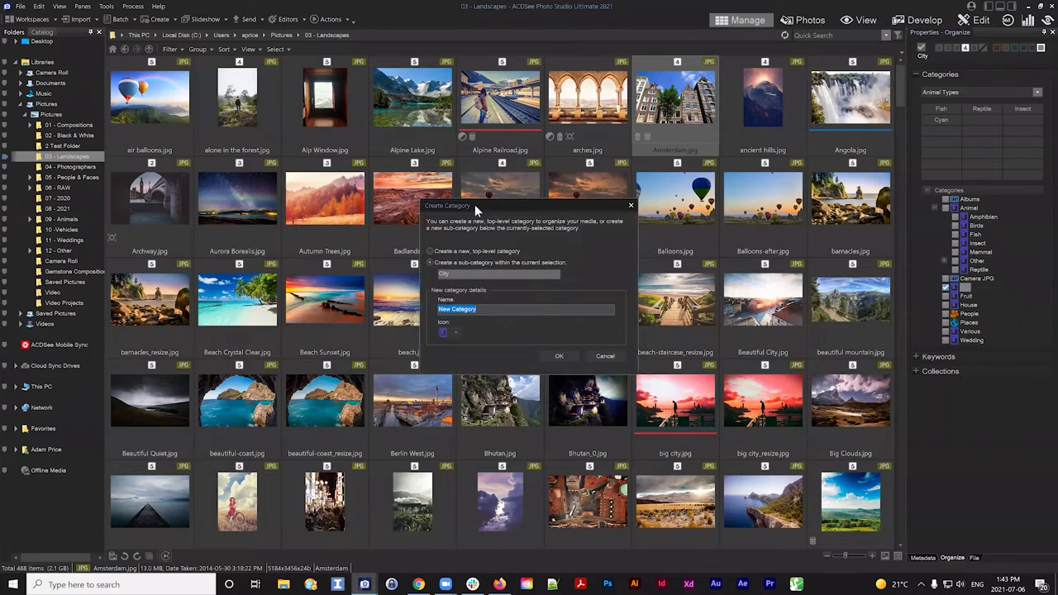
{"action": "left_click_drag", "start_coordinate": [475, 206], "coordinate": [498, 204]}
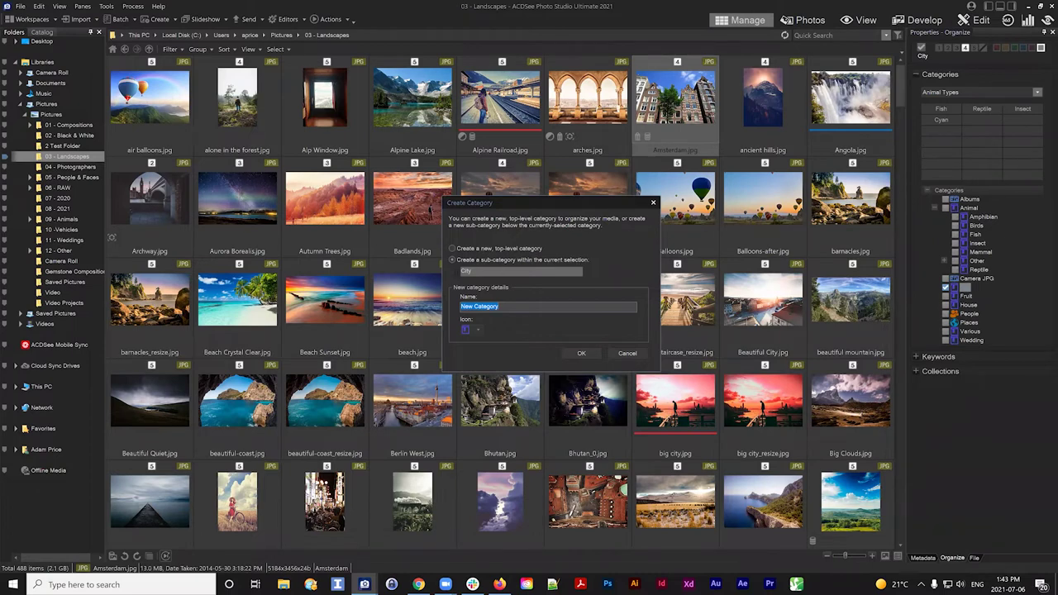
{"action": "left_click", "coordinate": [465, 272]}
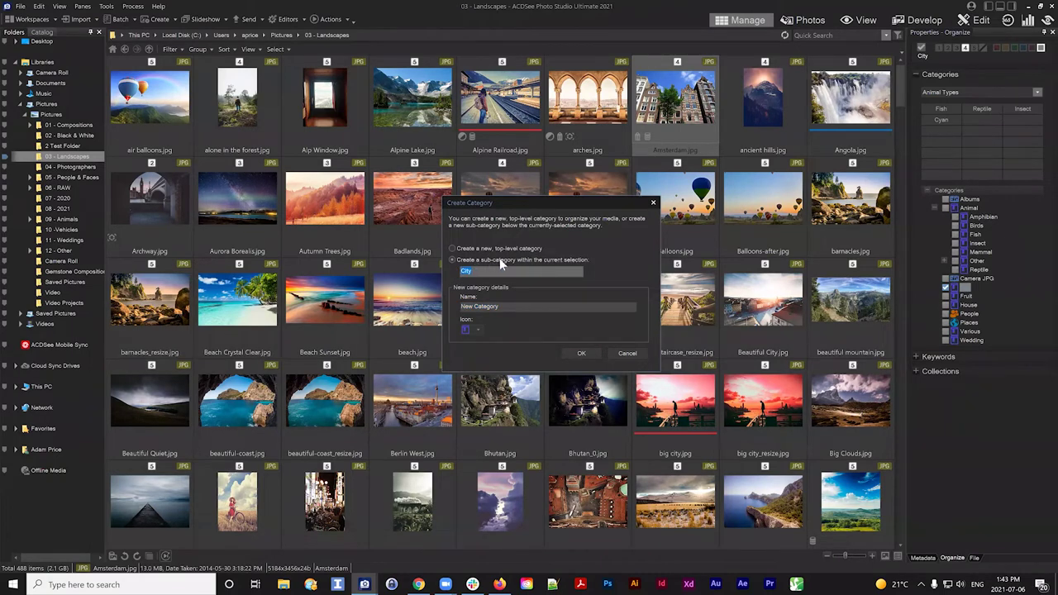
{"action": "left_click_drag", "start_coordinate": [515, 305], "coordinate": [416, 320]}
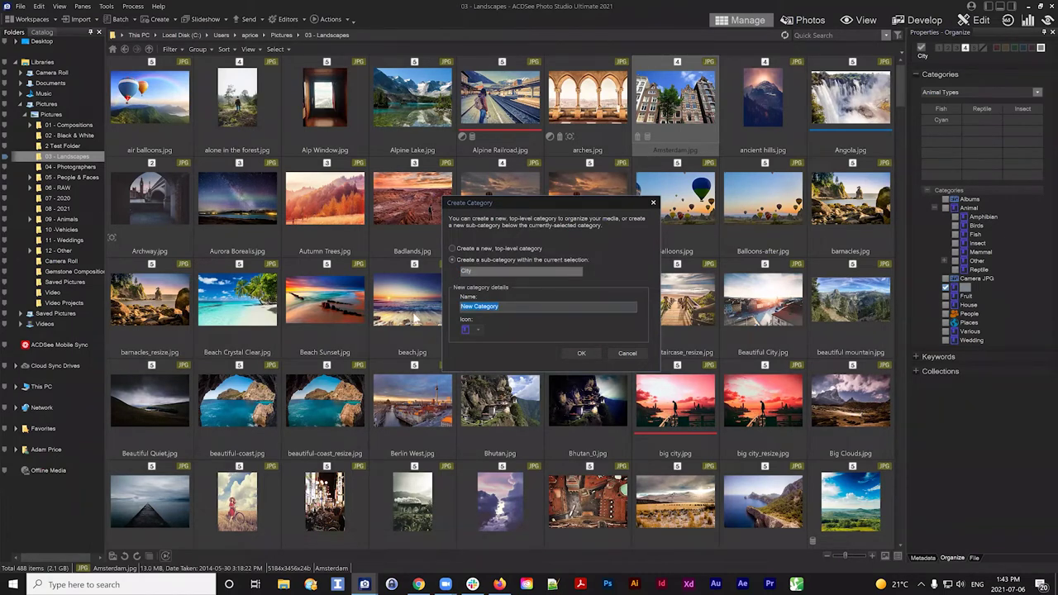
{"action": "type", "text": "Building"}
{"action": "left_click", "coordinate": [588, 354]}
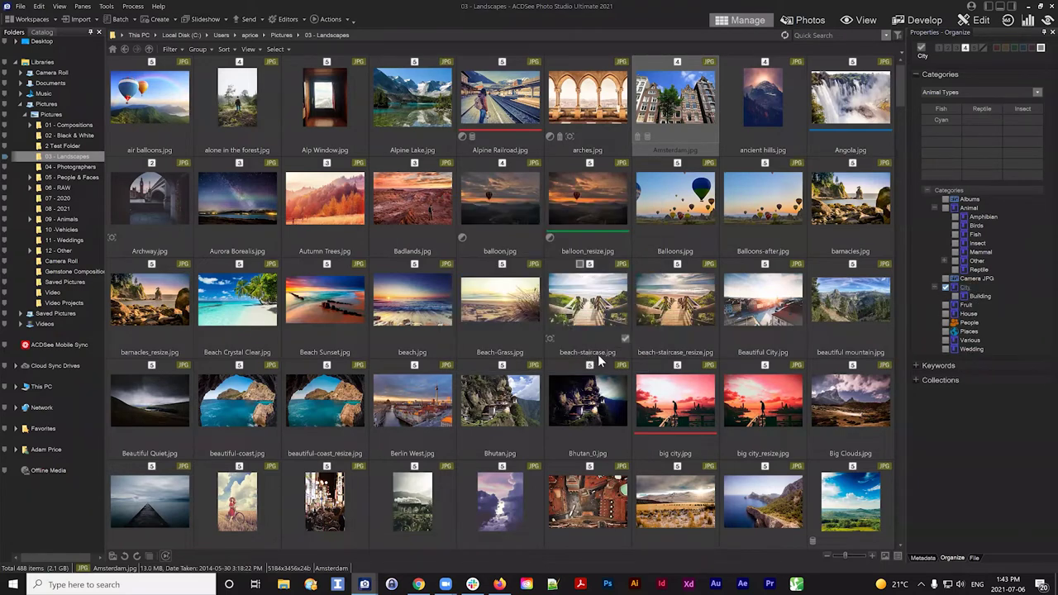
{"action": "left_click", "coordinate": [956, 296]}
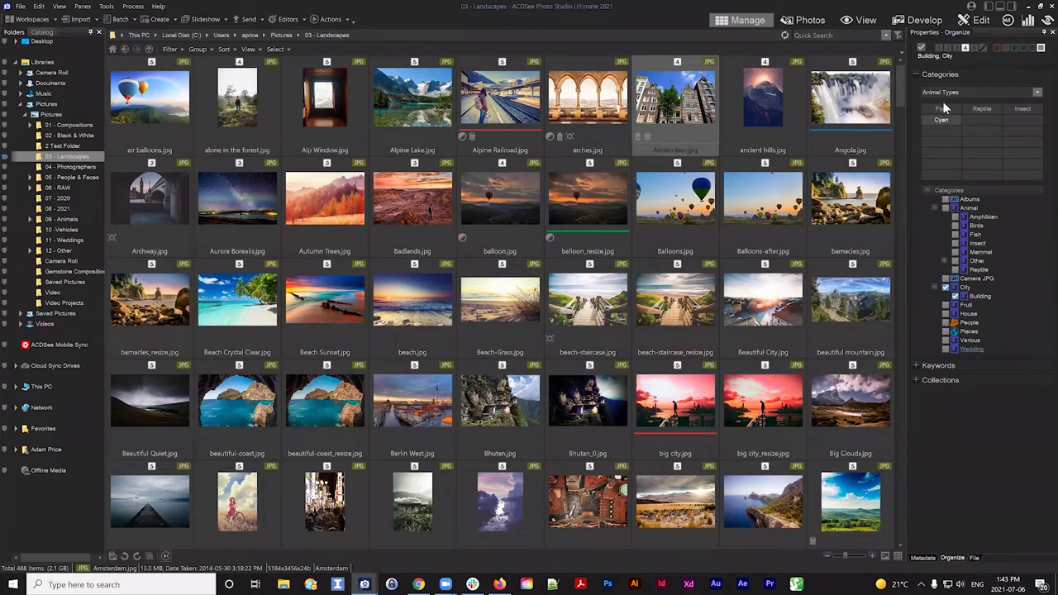
{"action": "left_click", "coordinate": [955, 296]}
Step: Browse the catalog by category, listing the photos in City and in its Building sub-category, with the ratings and labels collapsed
{"action": "left_click", "coordinate": [42, 33]}
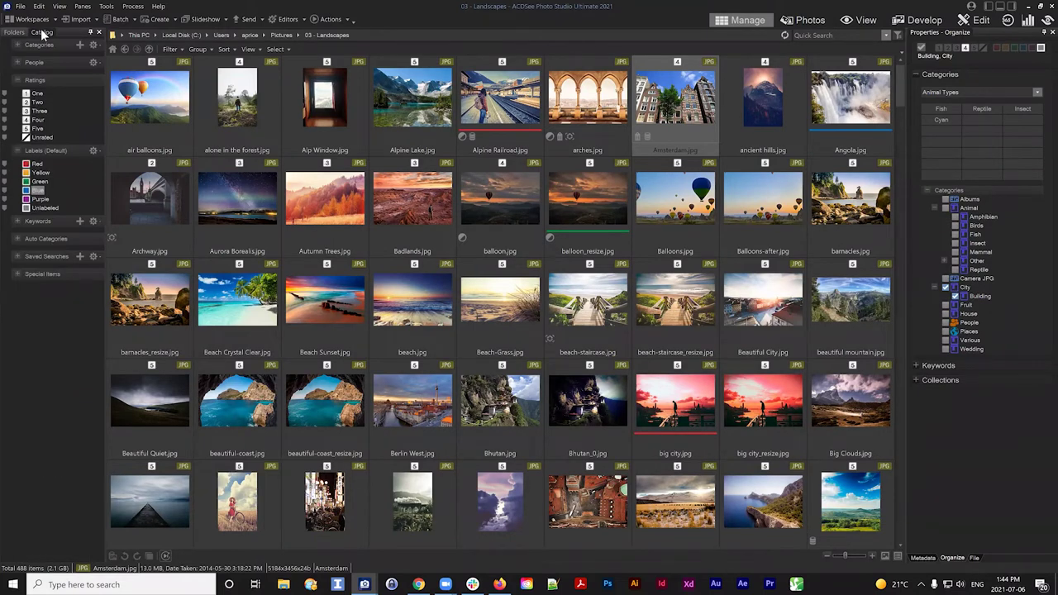
{"action": "left_click", "coordinate": [20, 81]}
{"action": "left_click", "coordinate": [20, 98]}
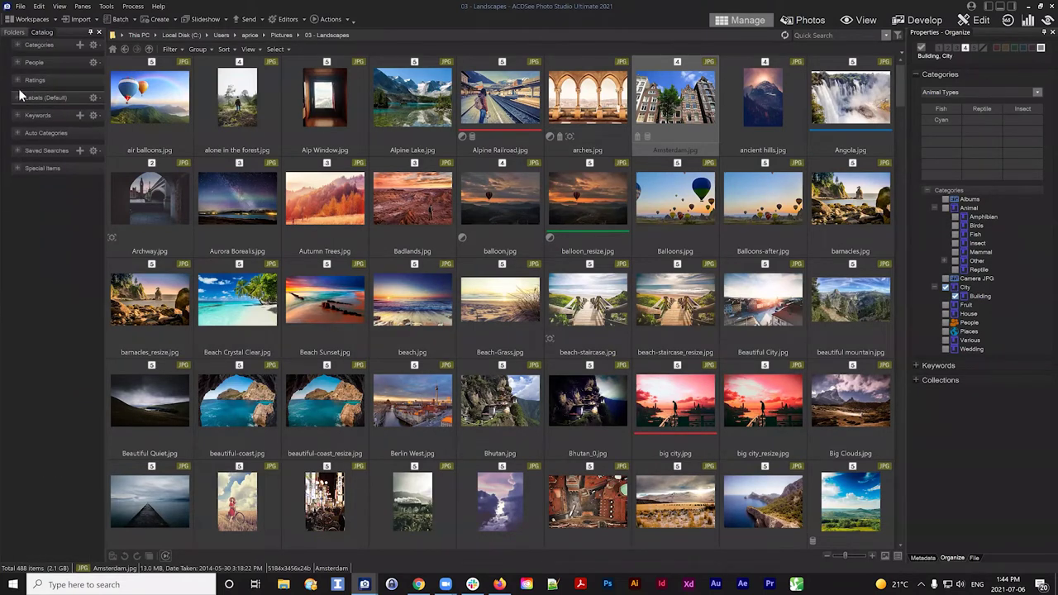
{"action": "left_click", "coordinate": [19, 46]}
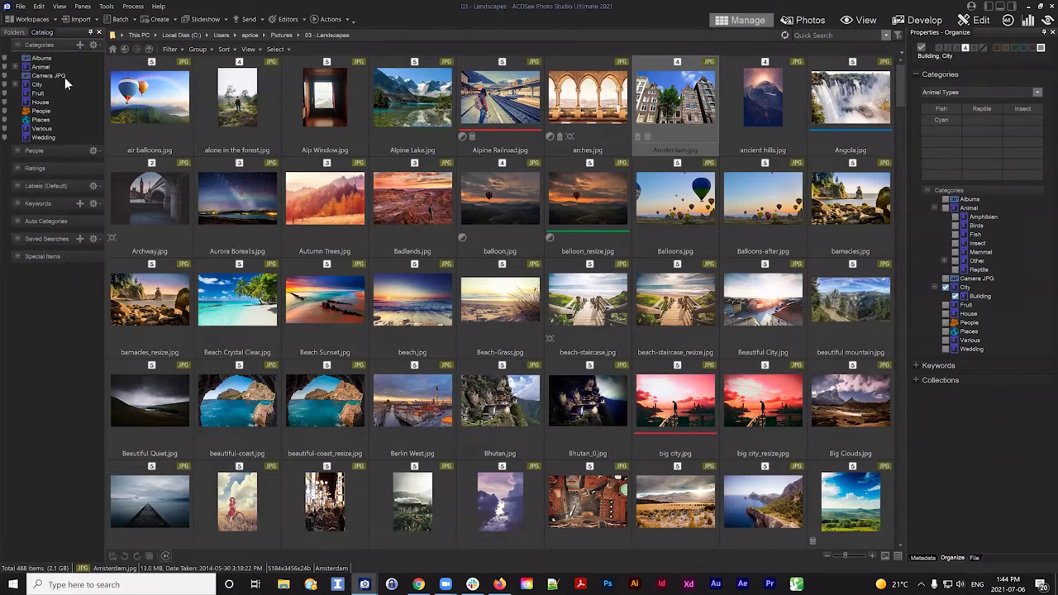
{"action": "left_click", "coordinate": [38, 83]}
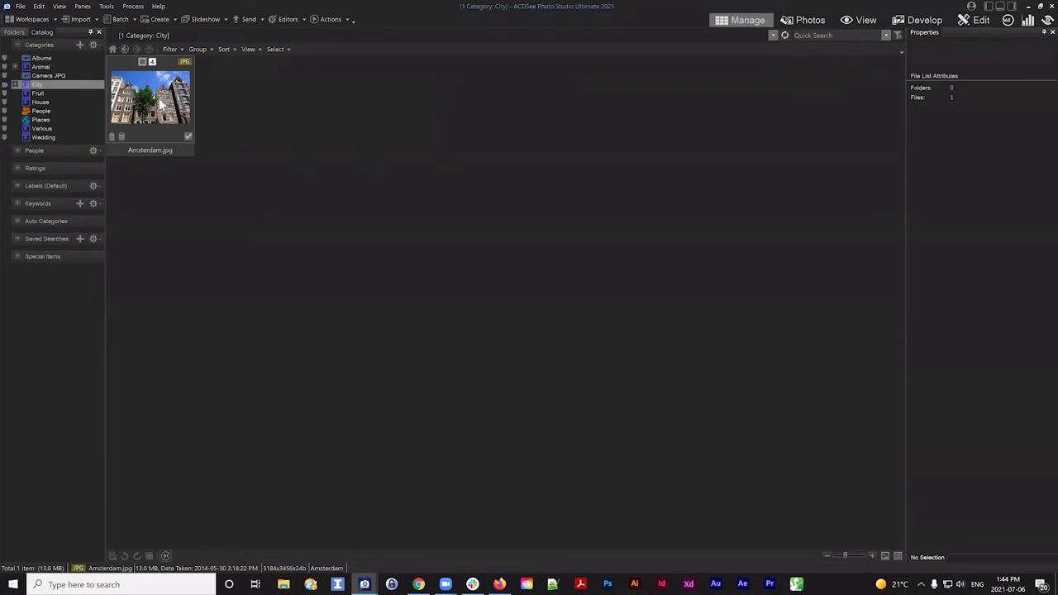
{"action": "left_click", "coordinate": [14, 84]}
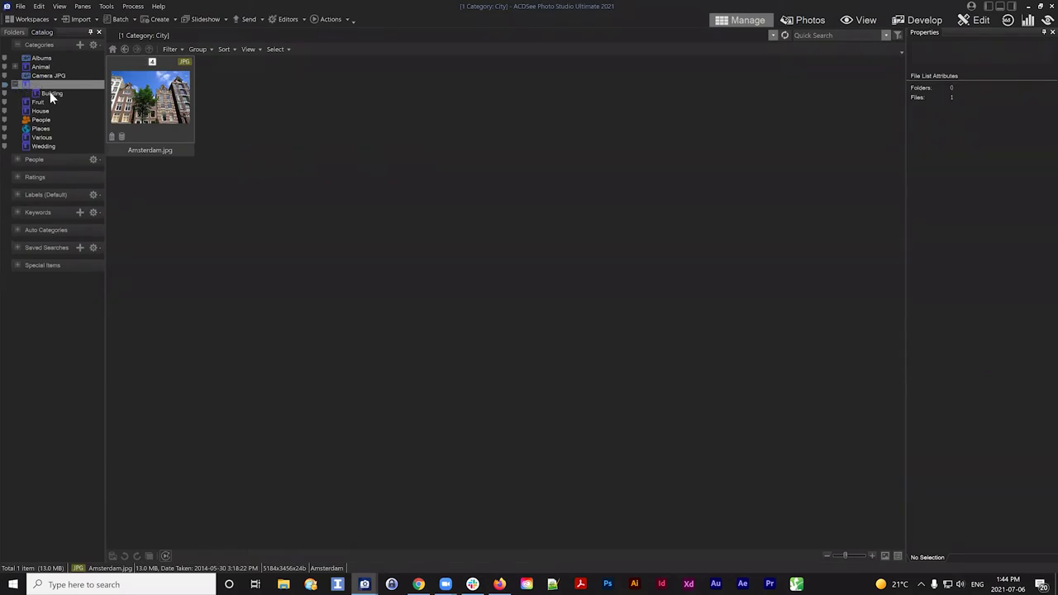
{"action": "left_click", "coordinate": [53, 94]}
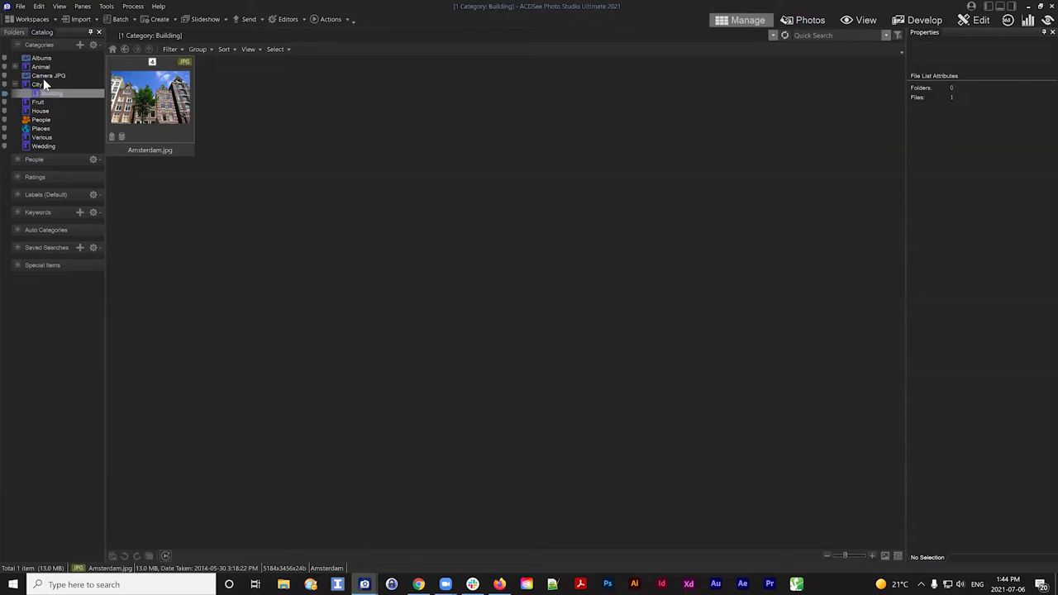
Step: Return to the 03 - Landscapes folder and assign arches.jpg to the City category and its Building sub-category
{"action": "left_click", "coordinate": [14, 33]}
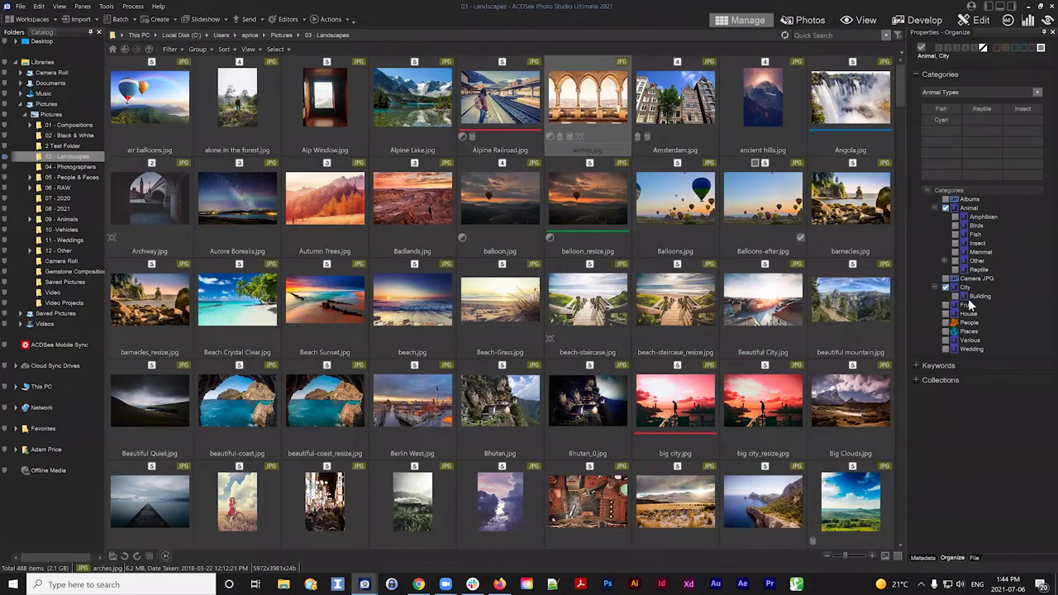
{"action": "left_click", "coordinate": [958, 297]}
{"action": "left_click", "coordinate": [586, 313]}
Step: Assign big city.jpg and big city_resize.jpg together to the City category
{"action": "left_click", "coordinate": [527, 219]}
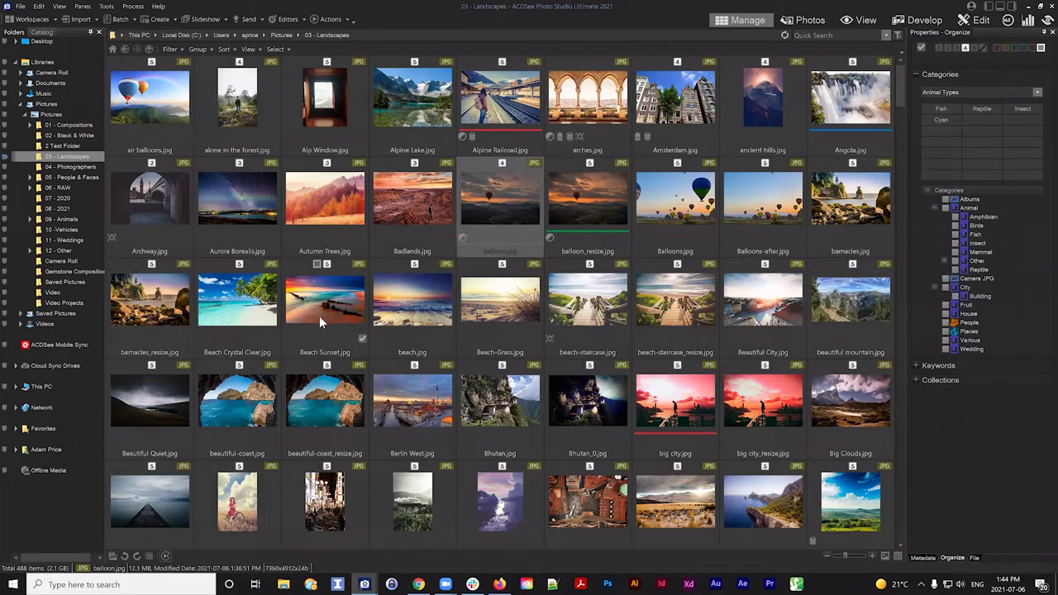
{"action": "scroll", "coordinate": [455, 300], "scroll_direction": "down", "scroll_amount": 1}
{"action": "scroll", "coordinate": [678, 212], "scroll_direction": "down", "scroll_amount": 1}
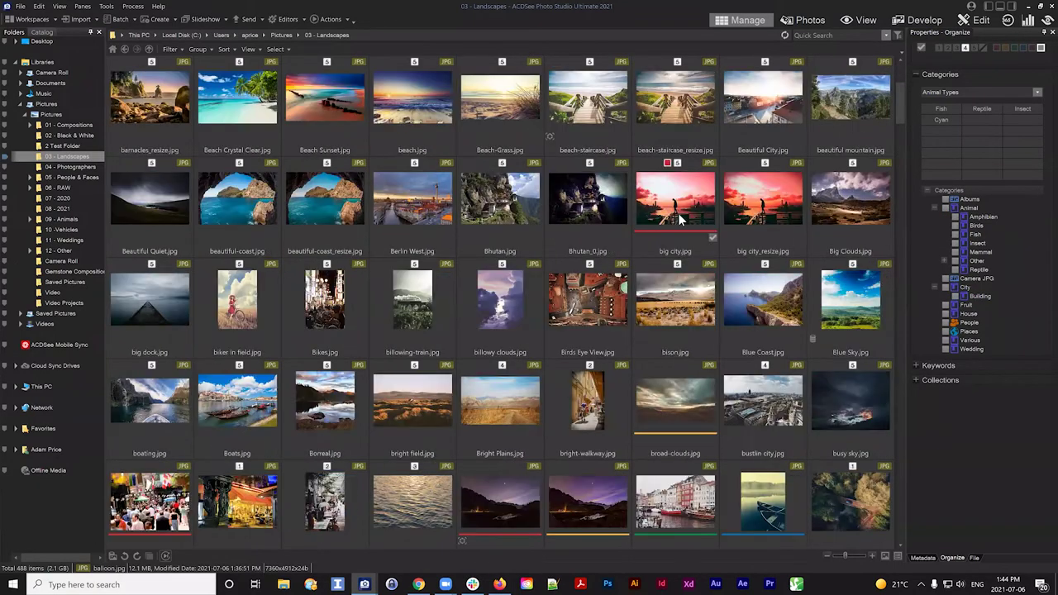
{"action": "left_click_drag", "start_coordinate": [810, 221], "coordinate": [661, 211]}
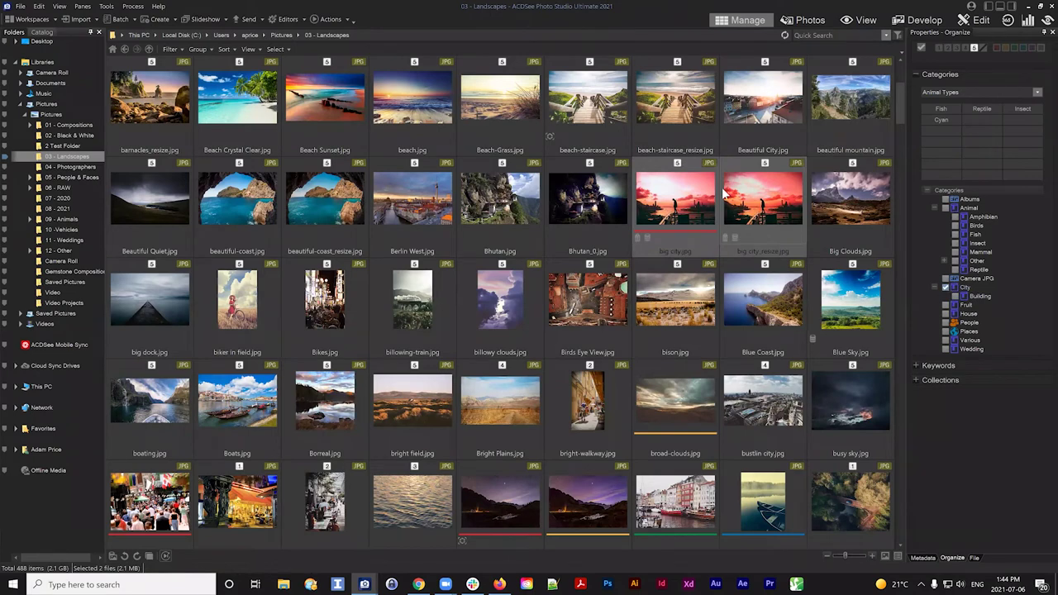
Step: Assign Bikes.jpg, Busy Street.jpg and cafe_2.jpg to the City category, and canal.jpg to both City and Building
{"action": "scroll", "coordinate": [707, 273], "scroll_direction": "down", "scroll_amount": 2}
{"action": "scroll", "coordinate": [744, 291], "scroll_direction": "up", "scroll_amount": 1}
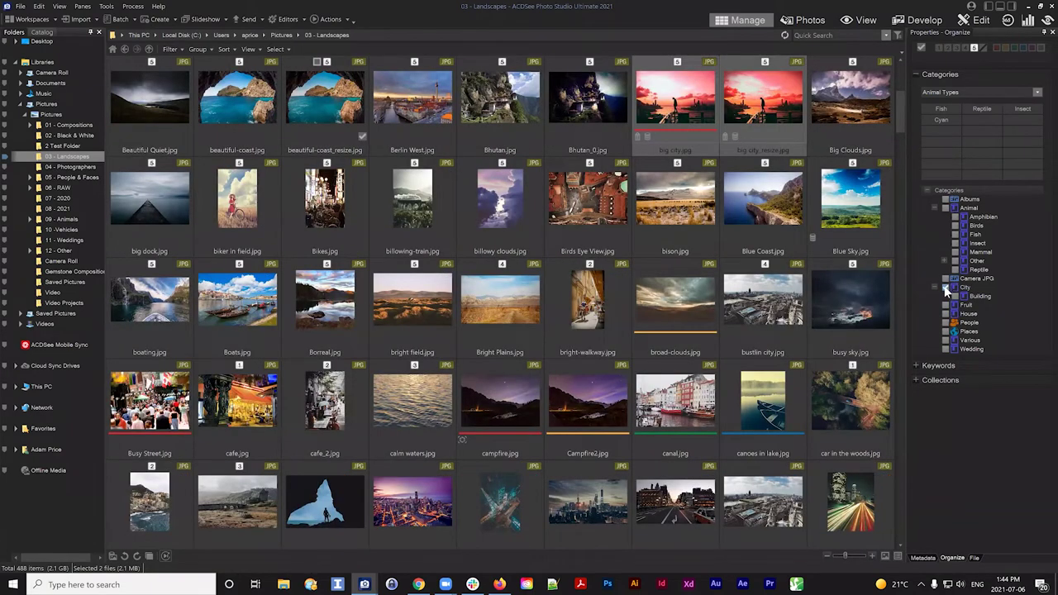
{"action": "left_click", "coordinate": [330, 236]}
{"action": "left_click", "coordinate": [311, 413]}
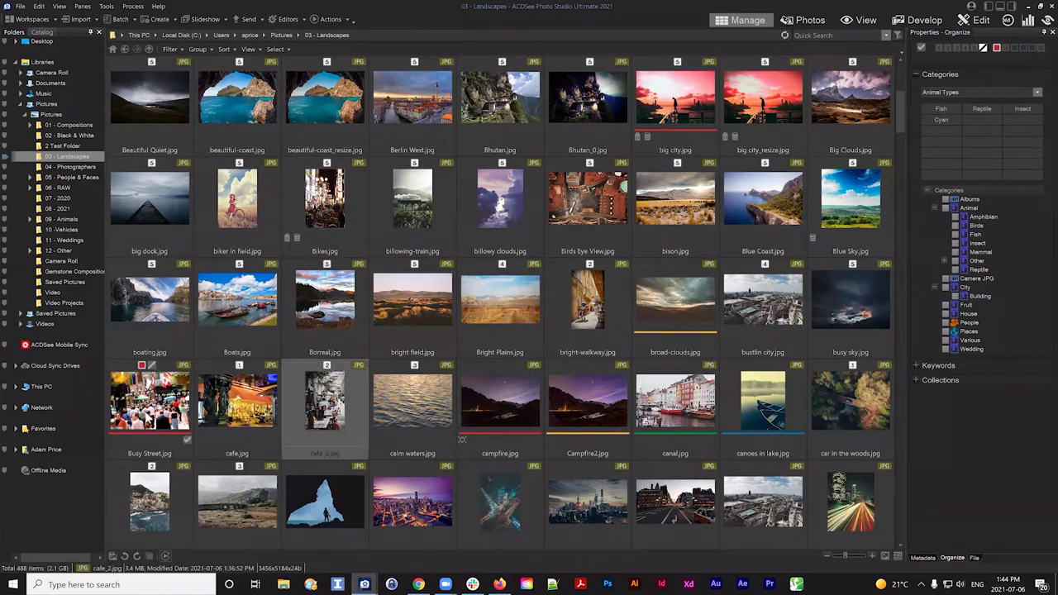
{"action": "left_click", "coordinate": [150, 401], "text": "ctrl"}
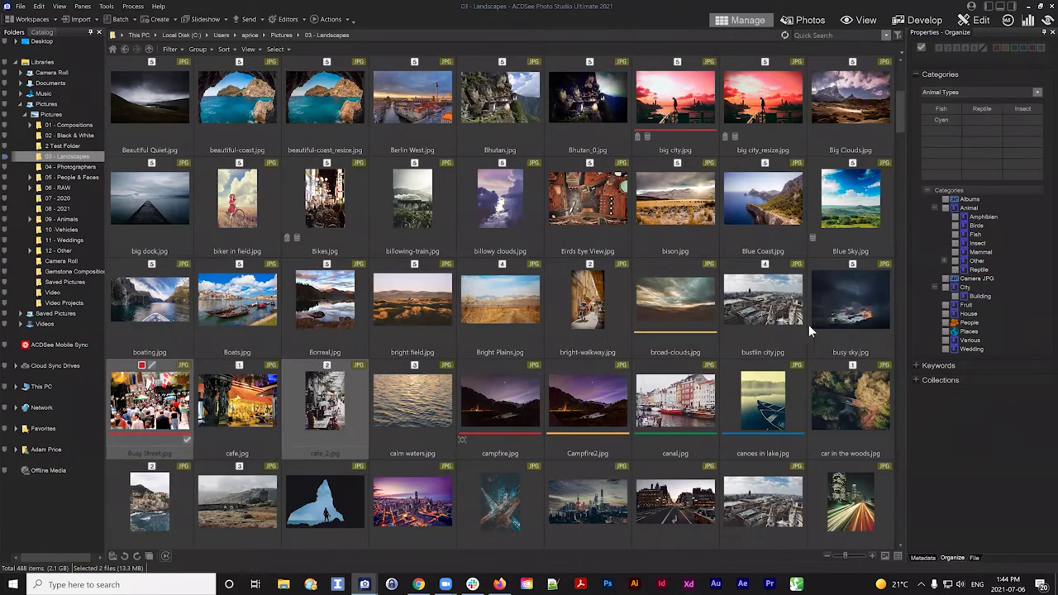
{"action": "left_click", "coordinate": [947, 288]}
{"action": "left_click", "coordinate": [957, 297]}
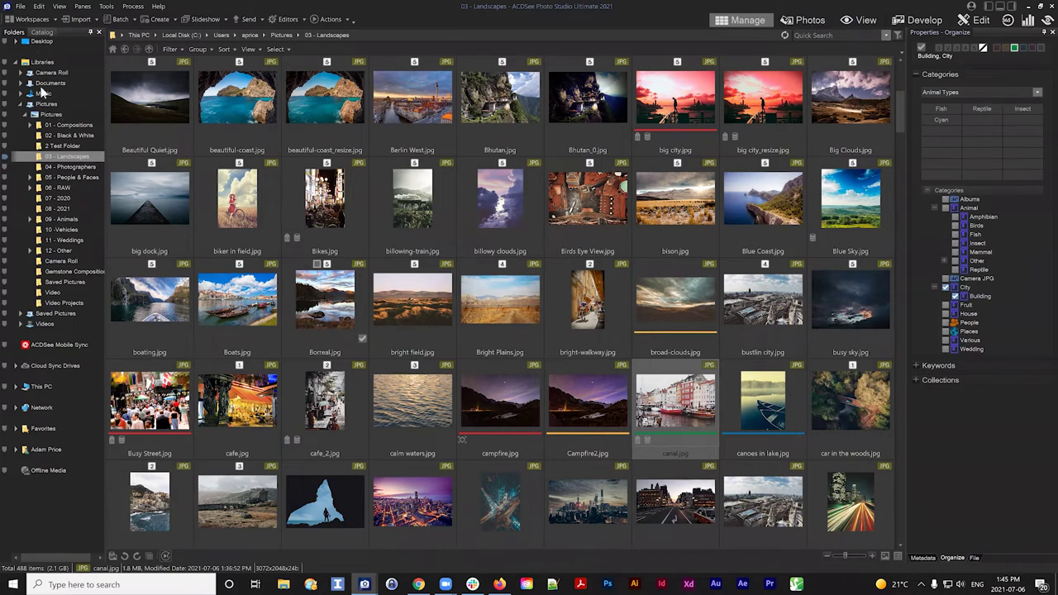
Step: Go back to the catalog and review the photos now assigned to City and to Building
{"action": "left_click", "coordinate": [42, 33]}
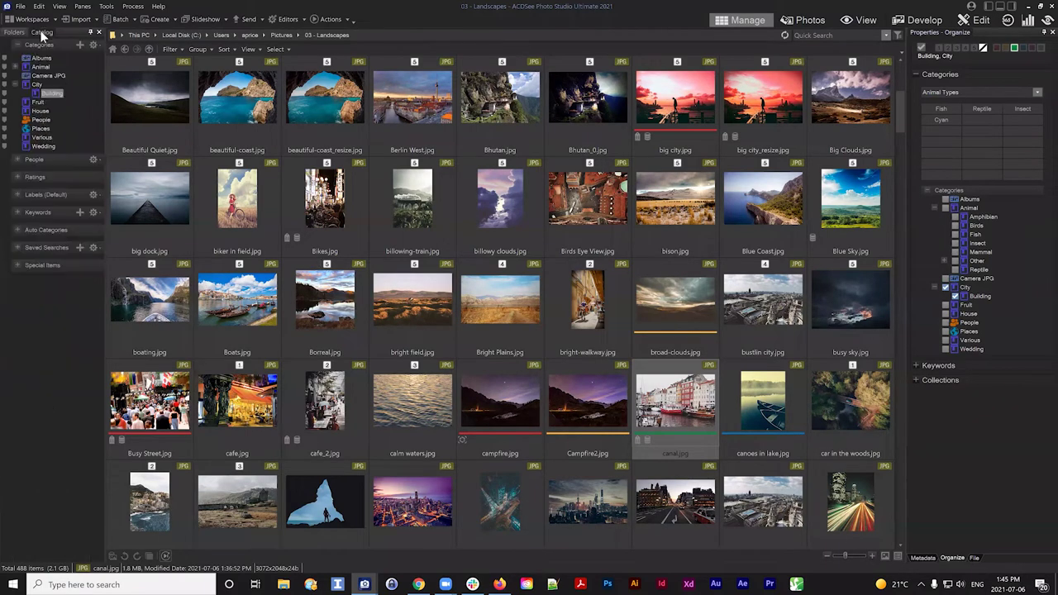
{"action": "left_click", "coordinate": [36, 81]}
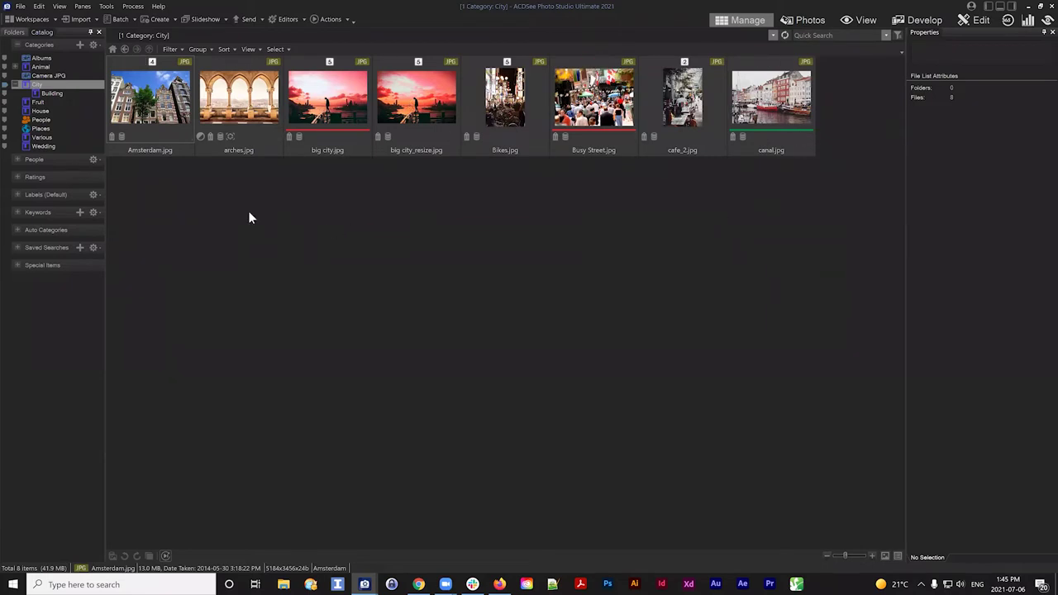
{"action": "left_click", "coordinate": [50, 93]}
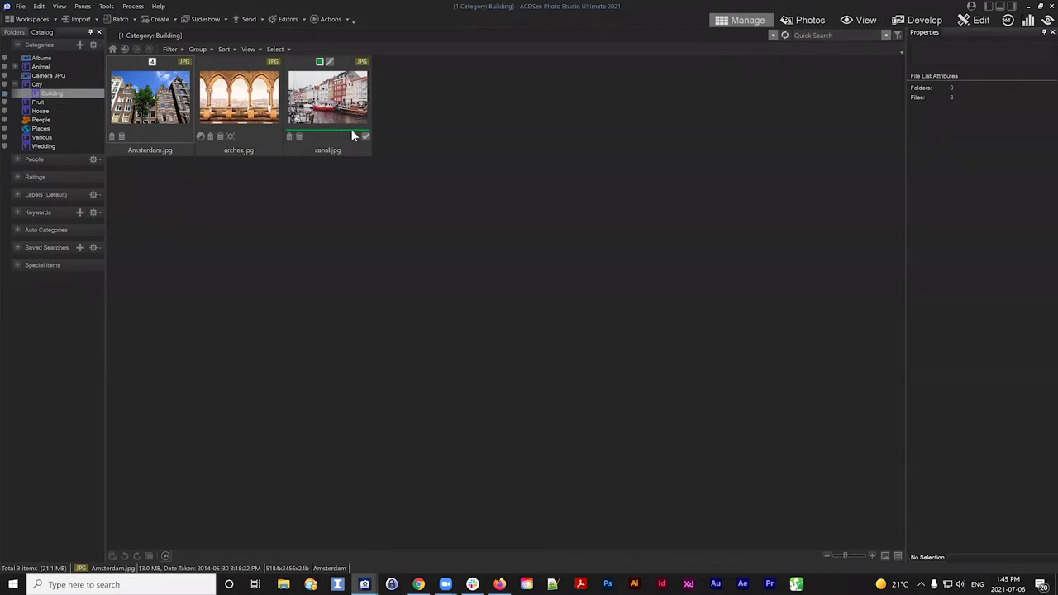
Step: Narrow the Building photos to those with the Green label, then remove the label from the selection
{"action": "left_click", "coordinate": [17, 194]}
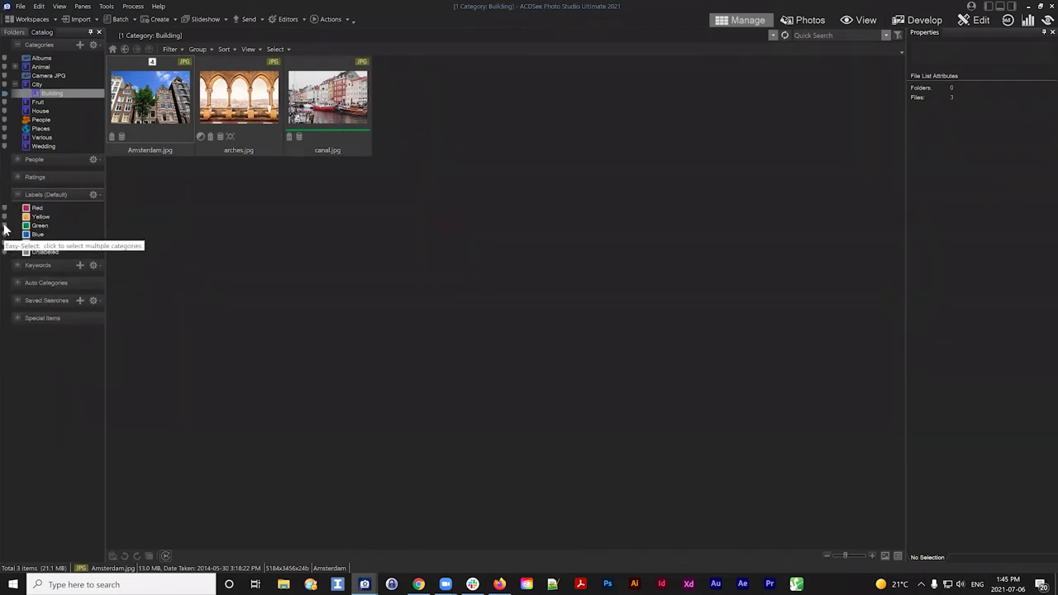
{"action": "left_click", "coordinate": [5, 227]}
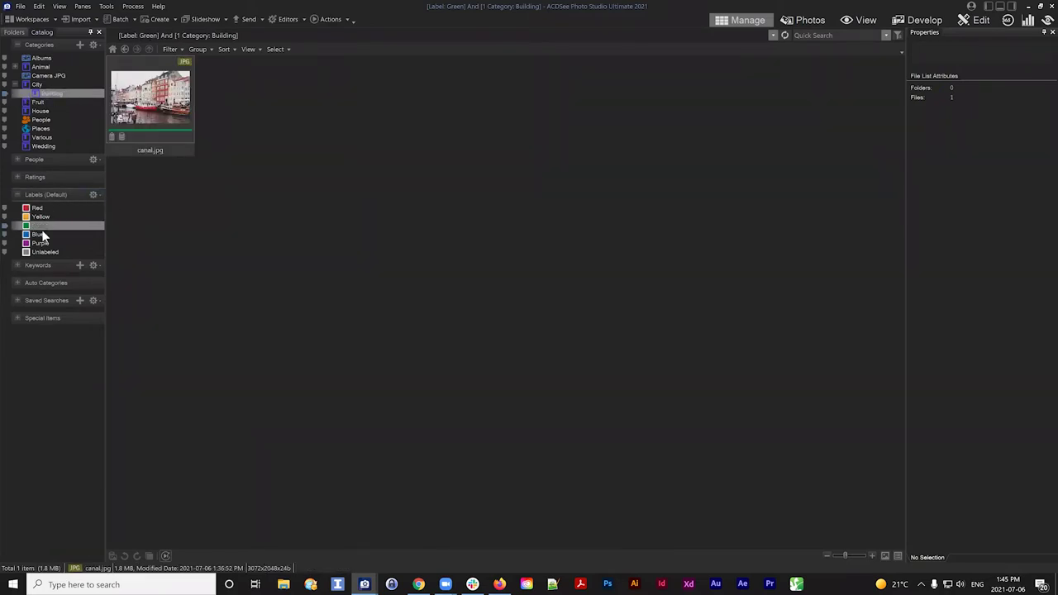
{"action": "mouse_move", "coordinate": [159, 117]}
{"action": "left_click", "coordinate": [4, 226]}
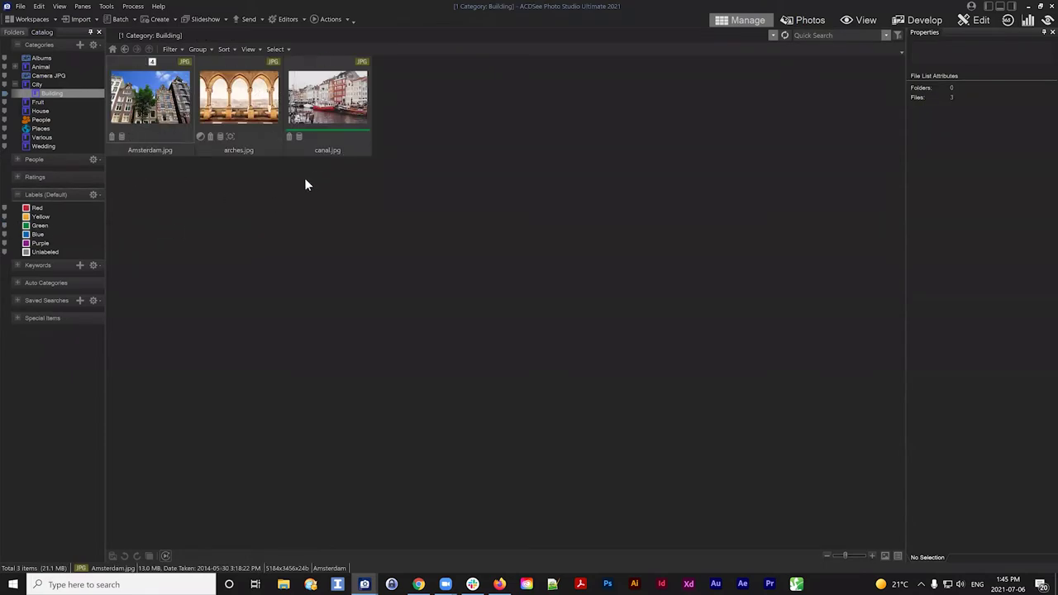
Step: Narrow the Building photos to those rated Four, and further to those that also carry the Green label
{"action": "left_click", "coordinate": [18, 193]}
{"action": "left_click", "coordinate": [18, 177]}
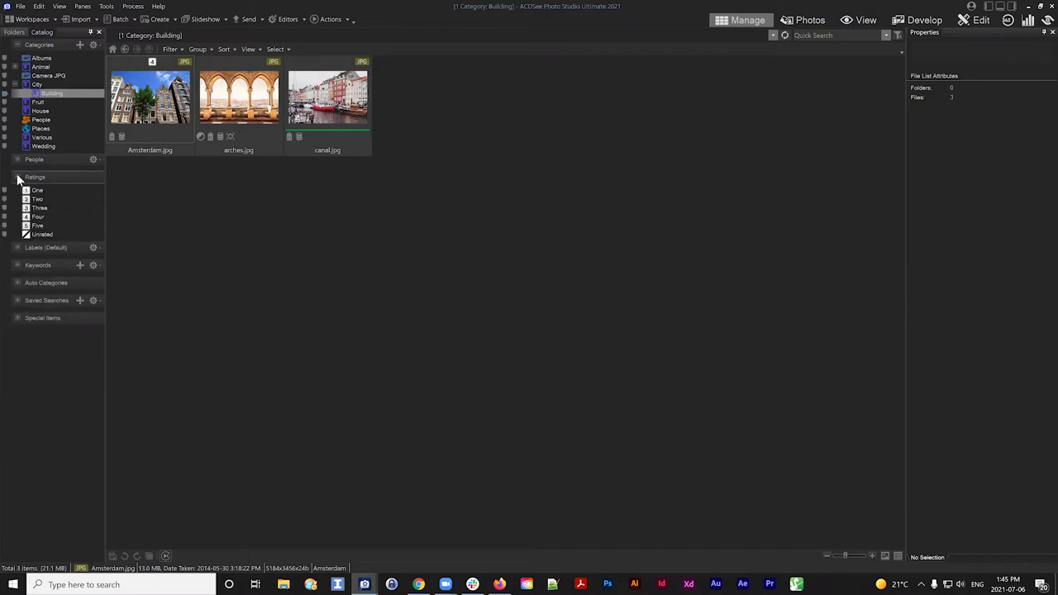
{"action": "left_click", "coordinate": [5, 217]}
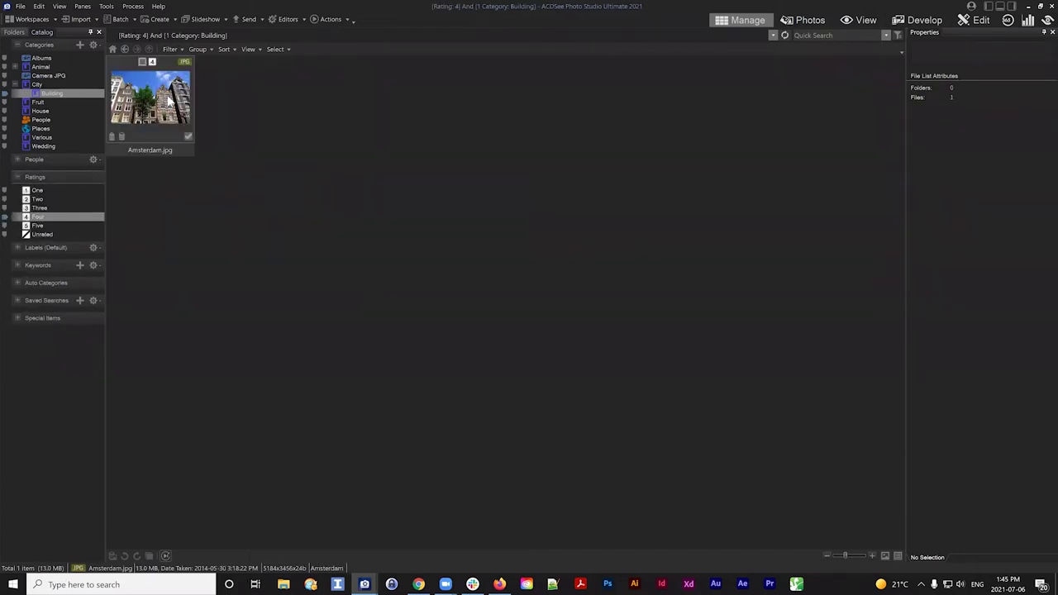
{"action": "left_click", "coordinate": [18, 248]}
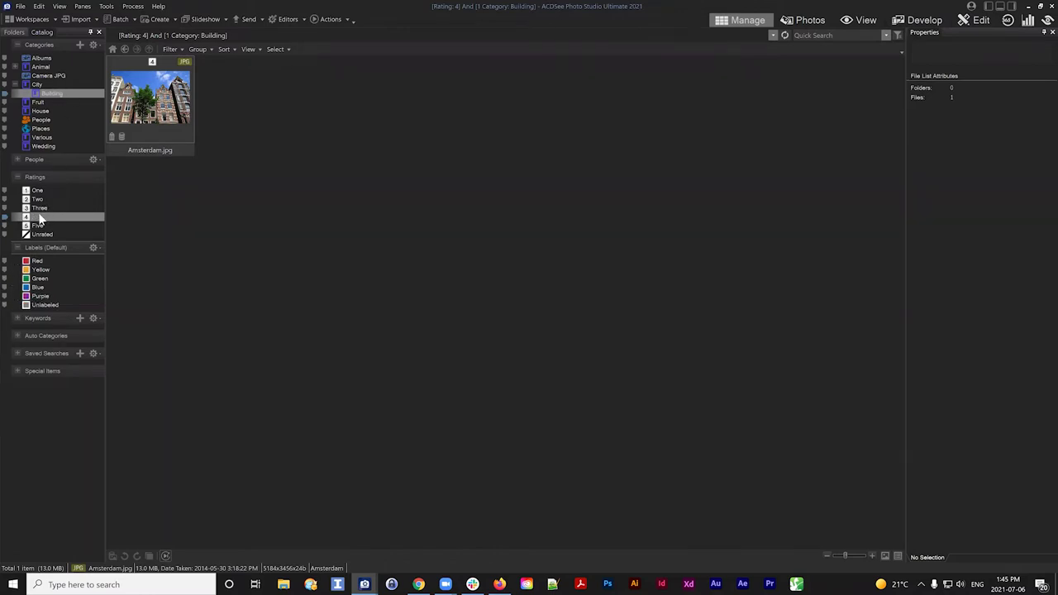
{"action": "left_click", "coordinate": [5, 278]}
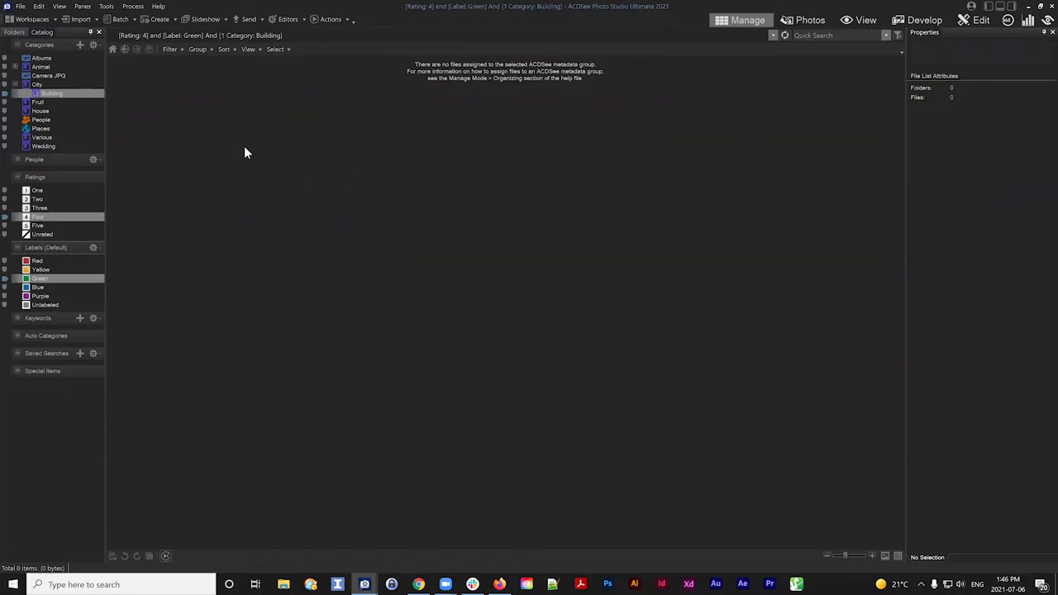
Step: Select Amsterdam.jpg in the 03 - Landscapes folder and expand the full list of keywords for it
{"action": "left_click", "coordinate": [16, 33]}
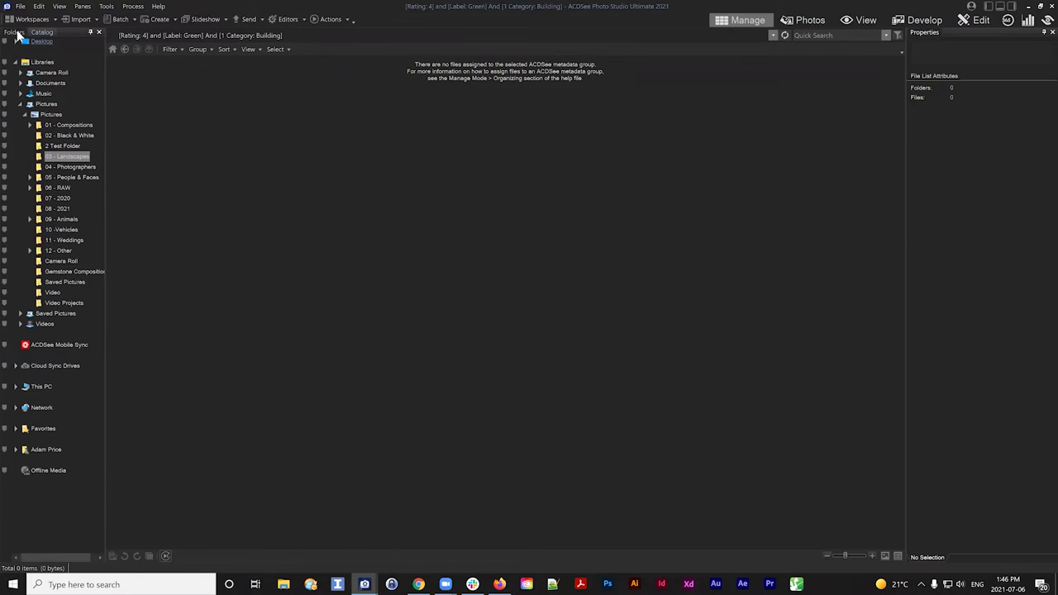
{"action": "left_click", "coordinate": [82, 157]}
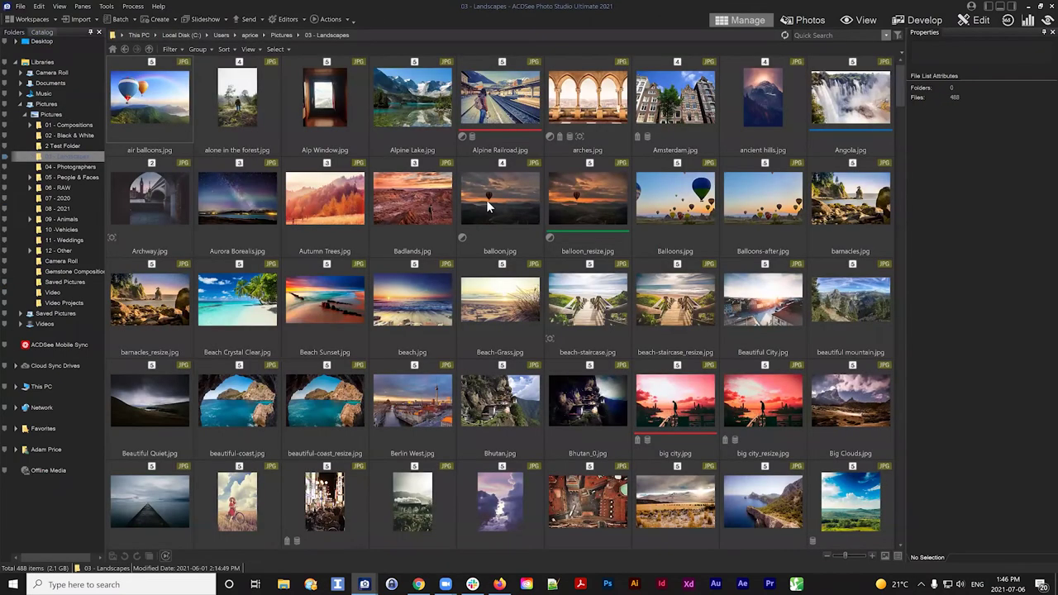
{"action": "left_click", "coordinate": [660, 147]}
{"action": "left_click", "coordinate": [968, 296]}
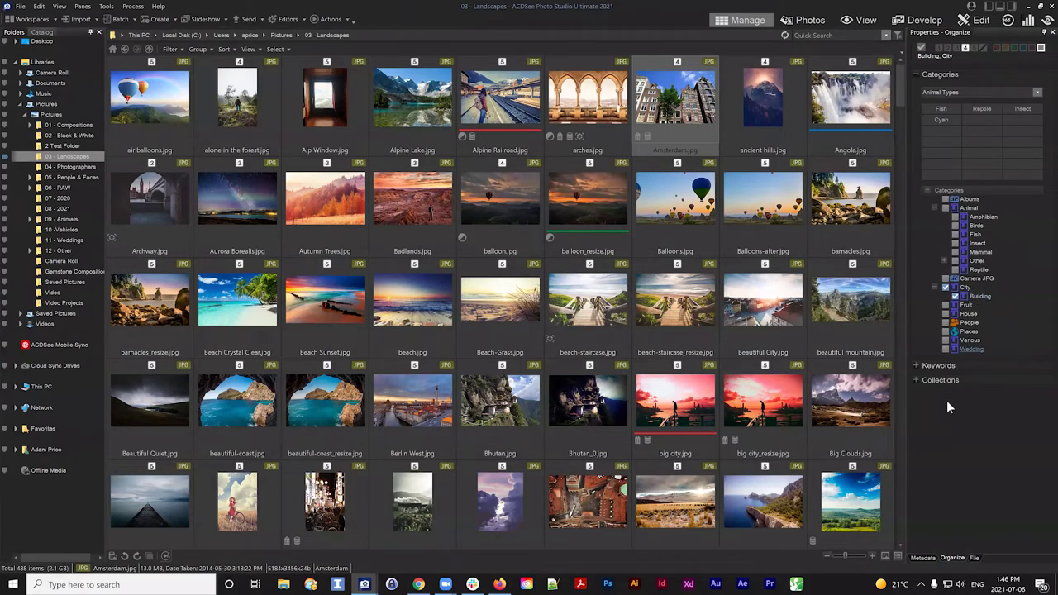
{"action": "left_click", "coordinate": [951, 368]}
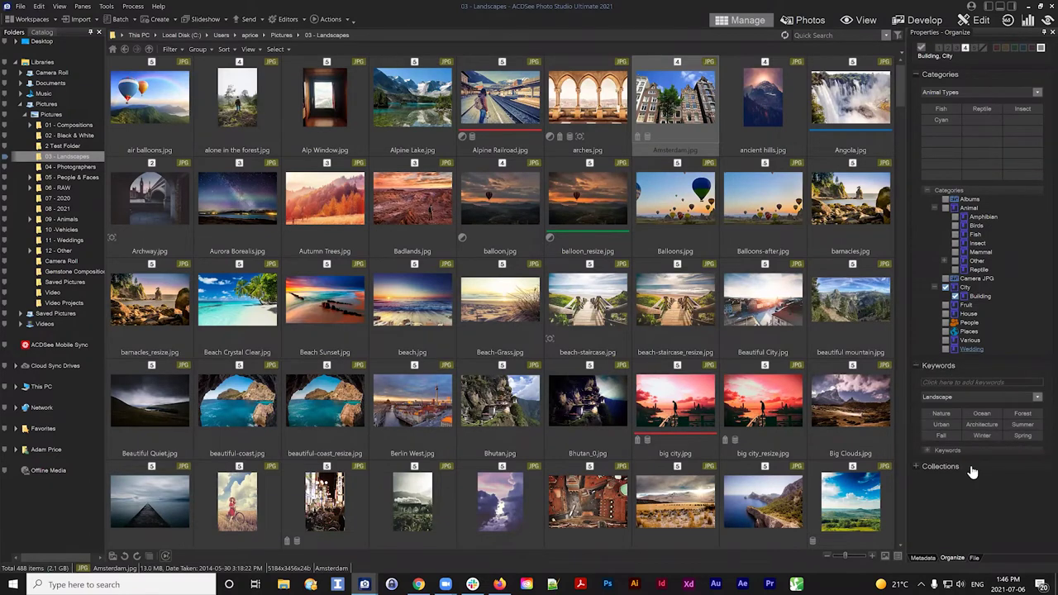
{"action": "left_click", "coordinate": [927, 450]}
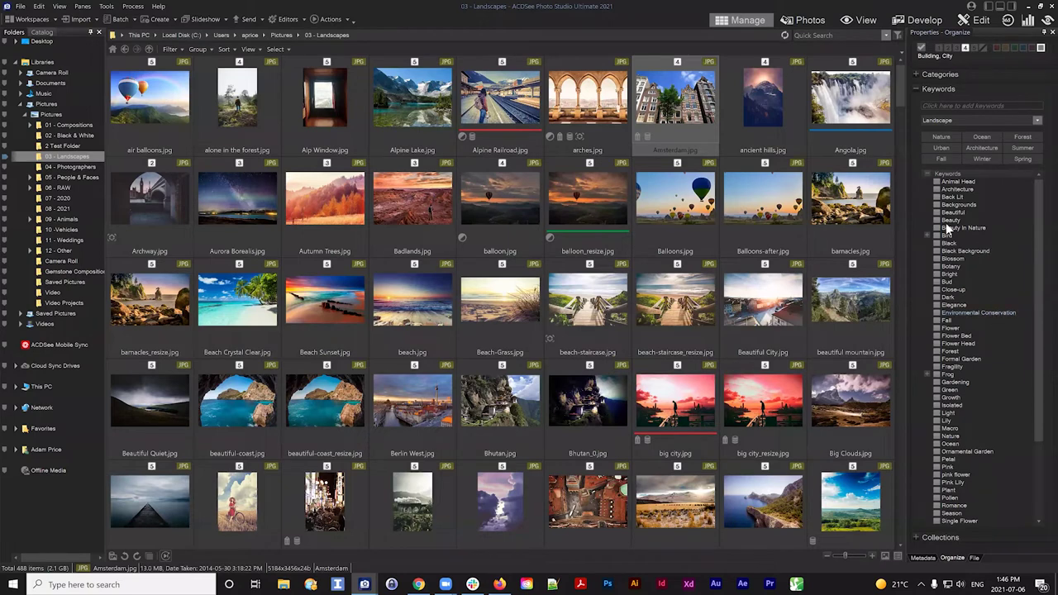
Step: Create a new top-level keyword named Old Architecture
{"action": "right_click", "coordinate": [995, 177]}
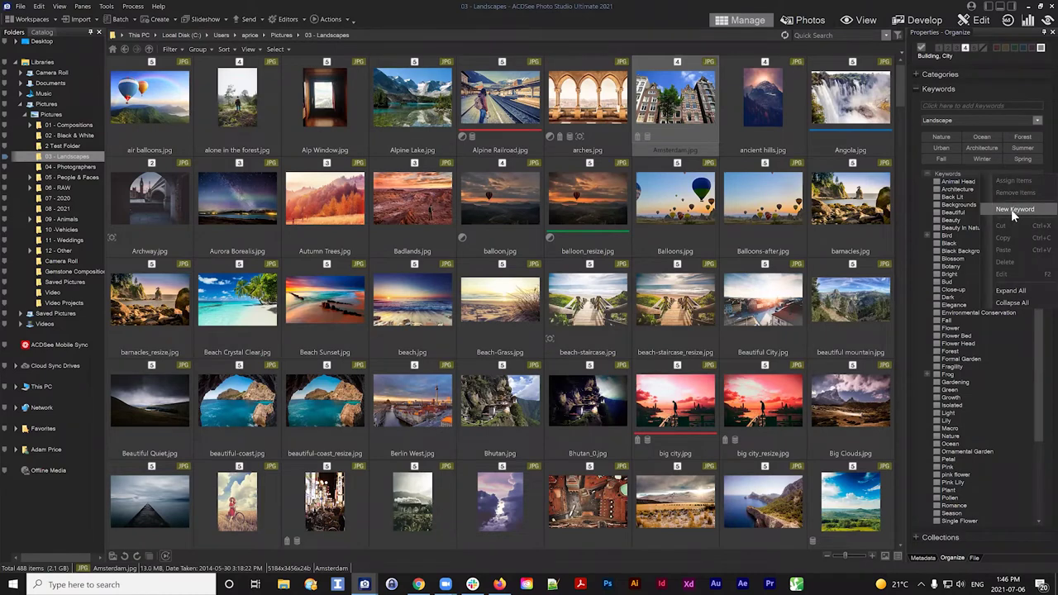
{"action": "left_click", "coordinate": [1013, 210]}
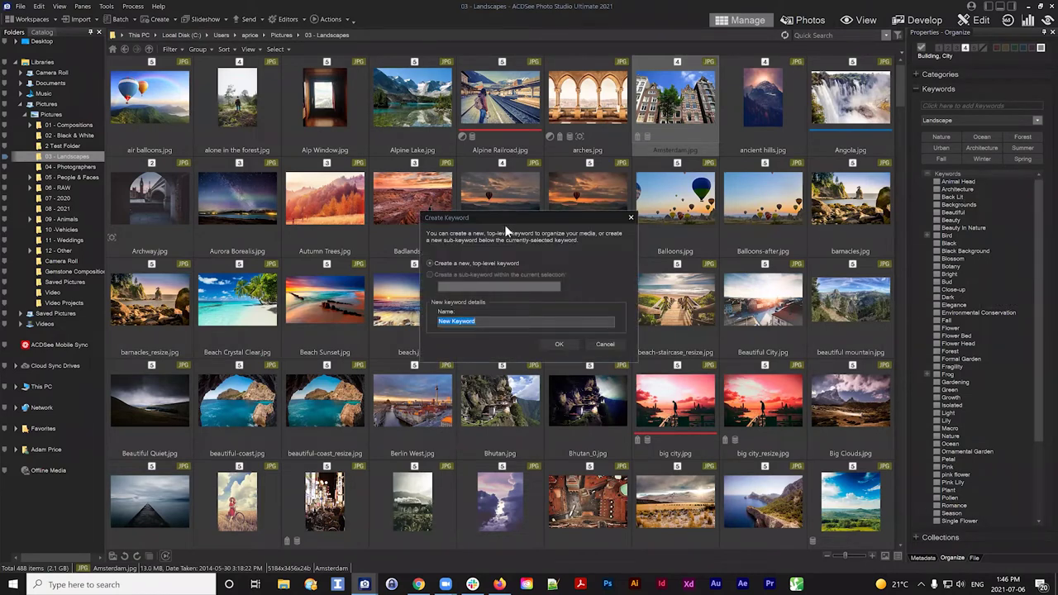
{"action": "left_click_drag", "start_coordinate": [509, 217], "coordinate": [582, 205]}
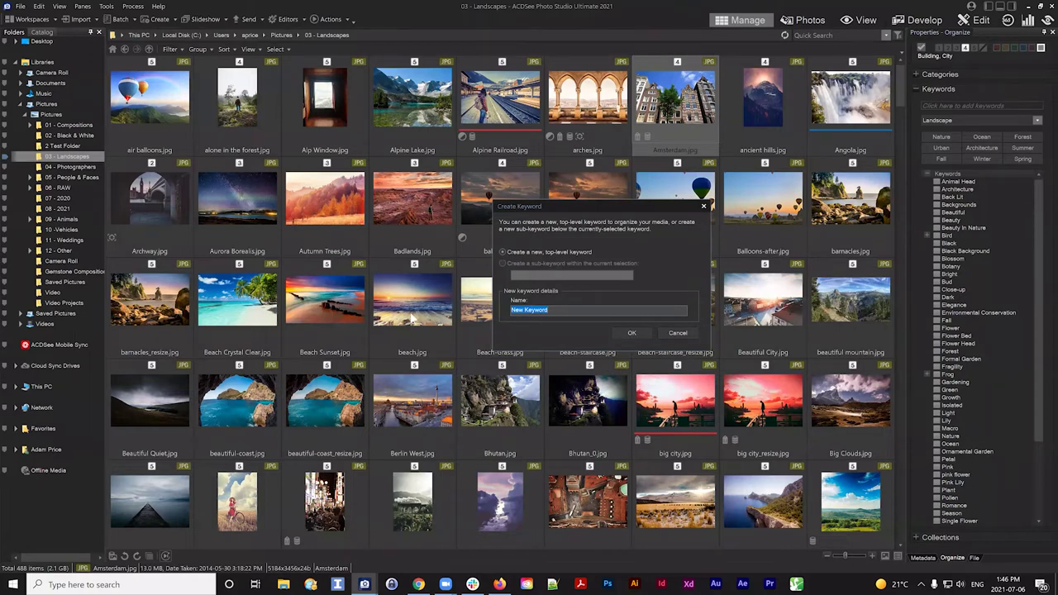
{"action": "type", "text": "d"}
{"action": "type", "text": "ld Arch"}
{"action": "type", "text": "itec"}
{"action": "type", "text": "ture"}
{"action": "left_click", "coordinate": [634, 333]}
Step: Assign the Old Architecture keyword to Amsterdam.jpg and collapse the keyword list
{"action": "scroll", "coordinate": [953, 432], "scroll_direction": "down", "scroll_amount": 3}
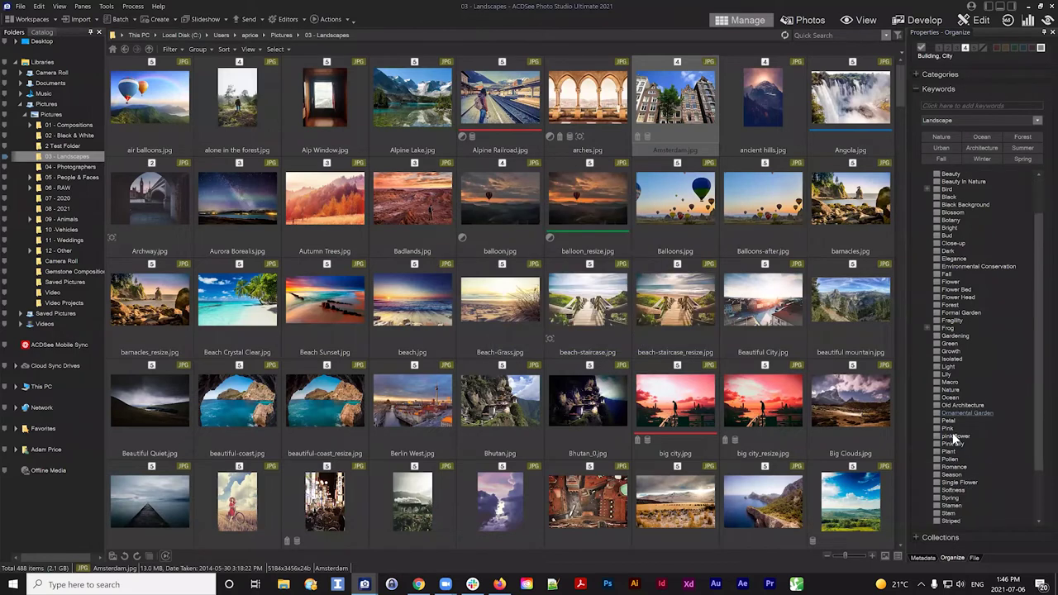
{"action": "scroll", "coordinate": [969, 249], "scroll_direction": "down", "scroll_amount": 2}
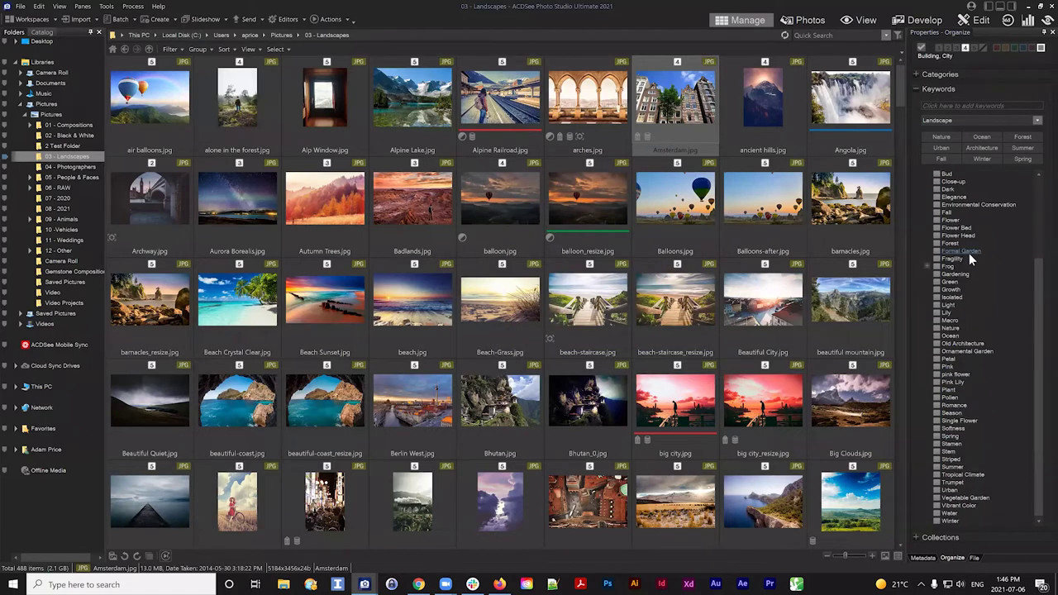
{"action": "left_click", "coordinate": [938, 345]}
{"action": "scroll", "coordinate": [979, 293], "scroll_direction": "up", "scroll_amount": 5}
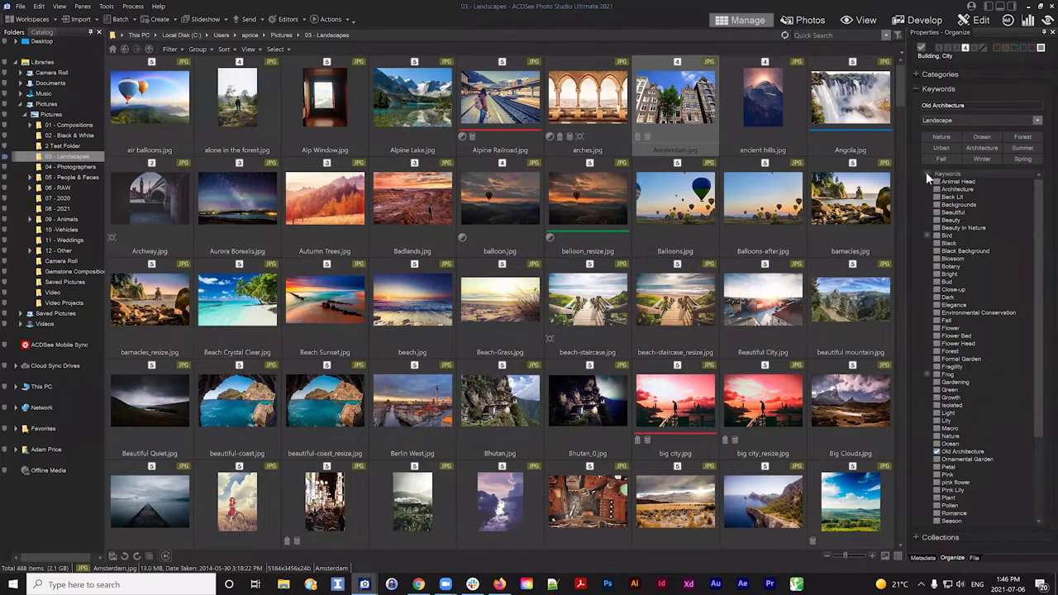
{"action": "left_click", "coordinate": [927, 174]}
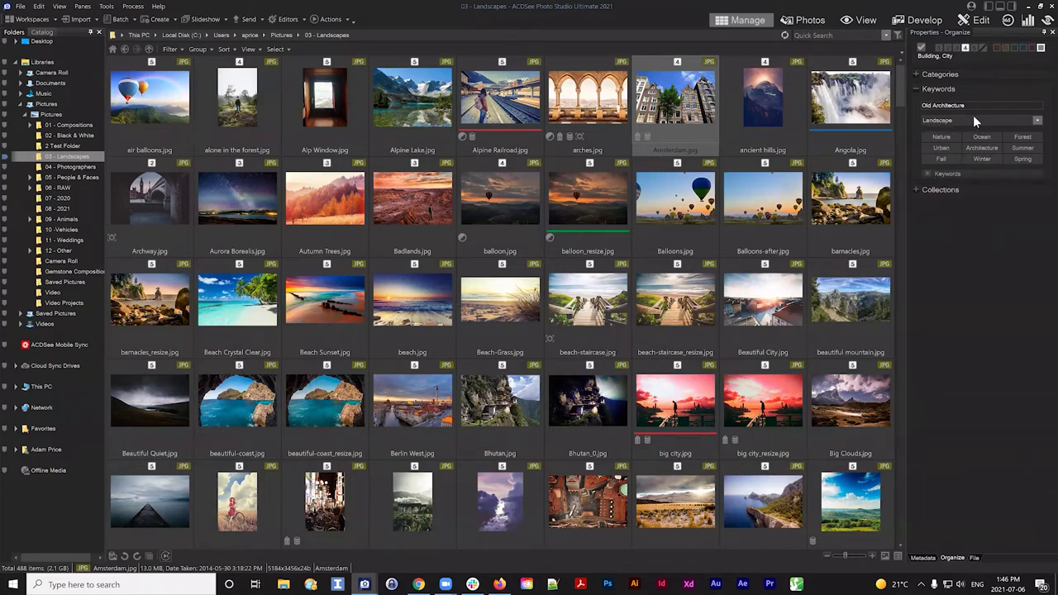
Step: Check the Old Architecture entry in the full keyword list, then collapse the list again
{"action": "left_click", "coordinate": [928, 174]}
{"action": "scroll", "coordinate": [952, 343], "scroll_direction": "down", "scroll_amount": 2}
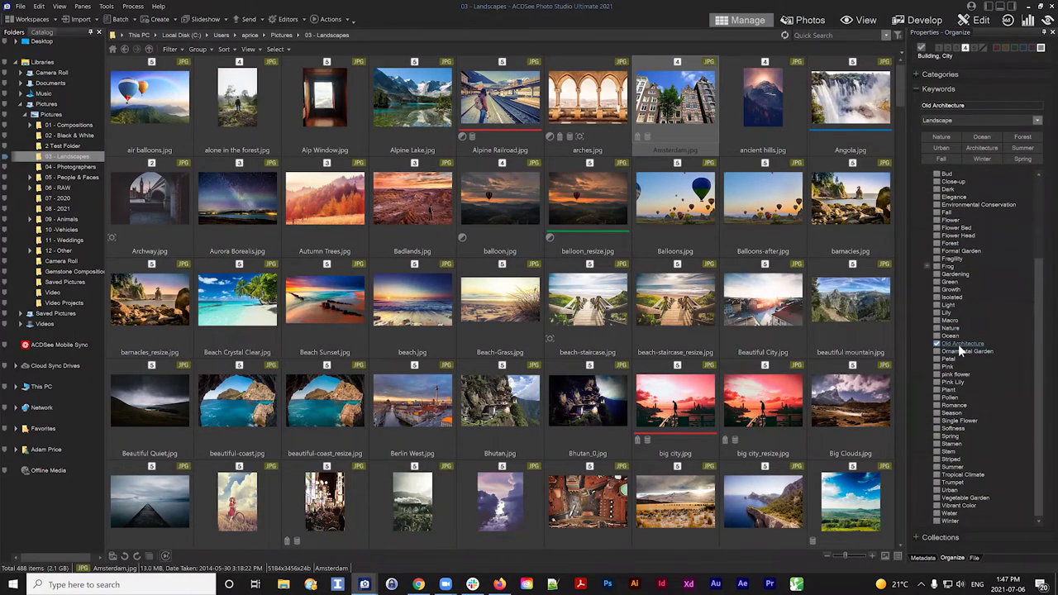
{"action": "scroll", "coordinate": [926, 166], "scroll_direction": "up", "scroll_amount": 3}
{"action": "left_click", "coordinate": [926, 172]}
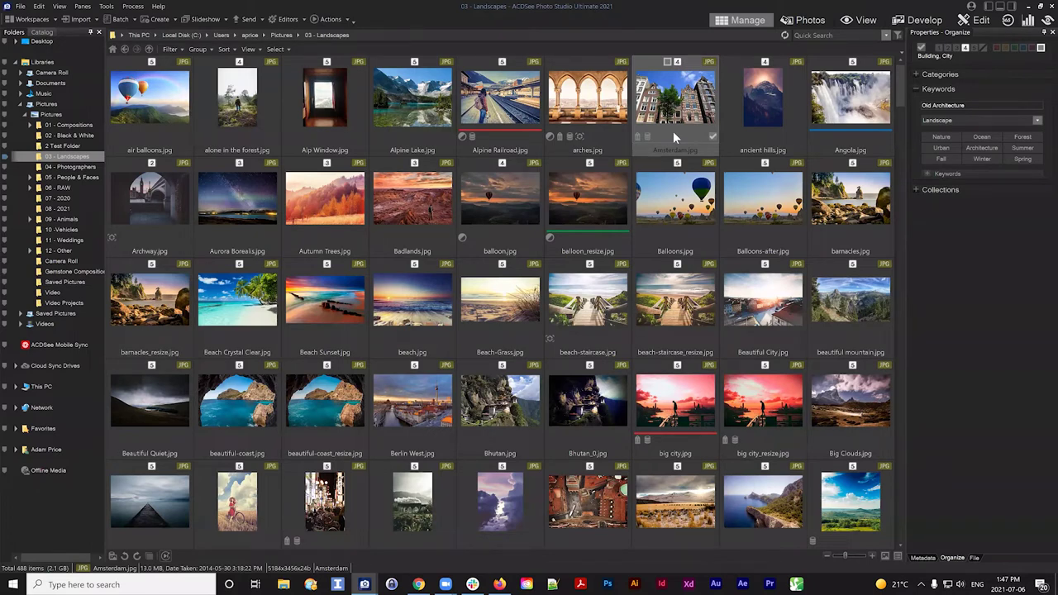
Step: Open the choice of quick keyword sets for the selected photo
{"action": "left_click", "coordinate": [1038, 120]}
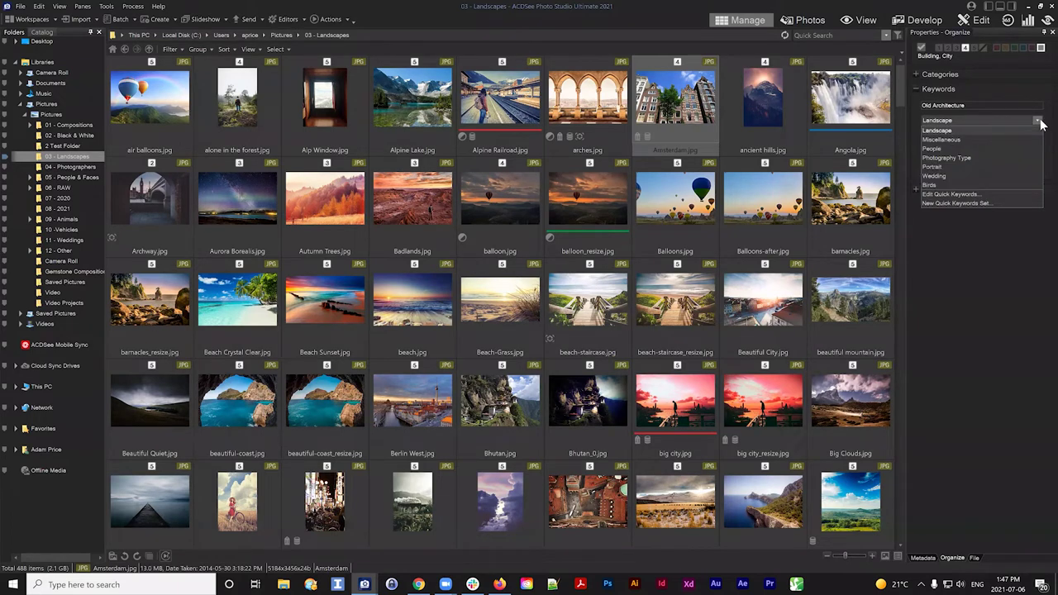
Step: Create a new quick keywords set containing Daytime, Brown, Zurich, Lisbon, London, Window, Shopping and Commercial
{"action": "left_click", "coordinate": [955, 203]}
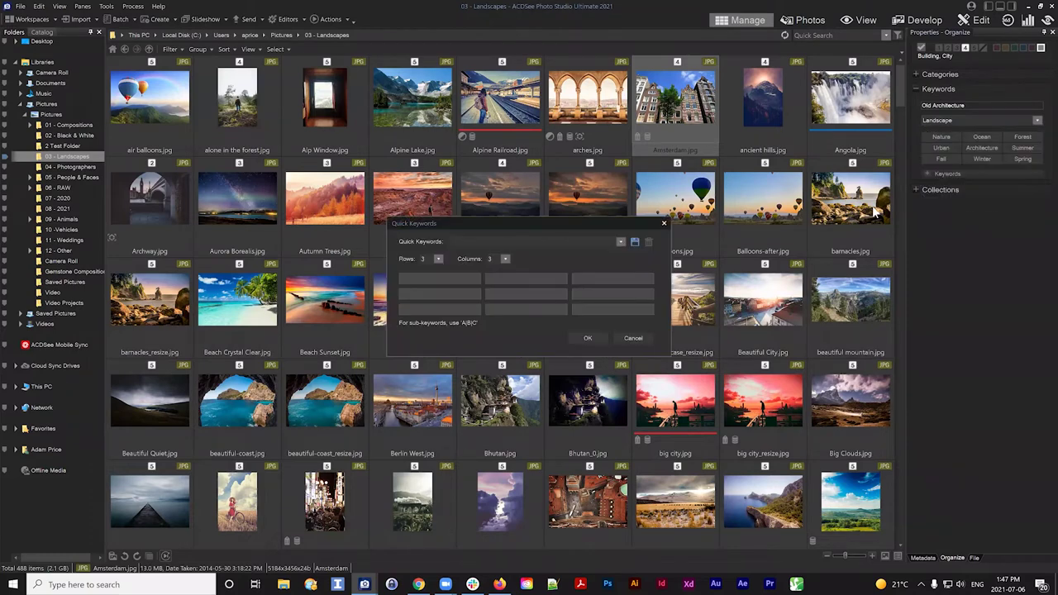
{"action": "left_click_drag", "start_coordinate": [519, 217], "coordinate": [540, 199]}
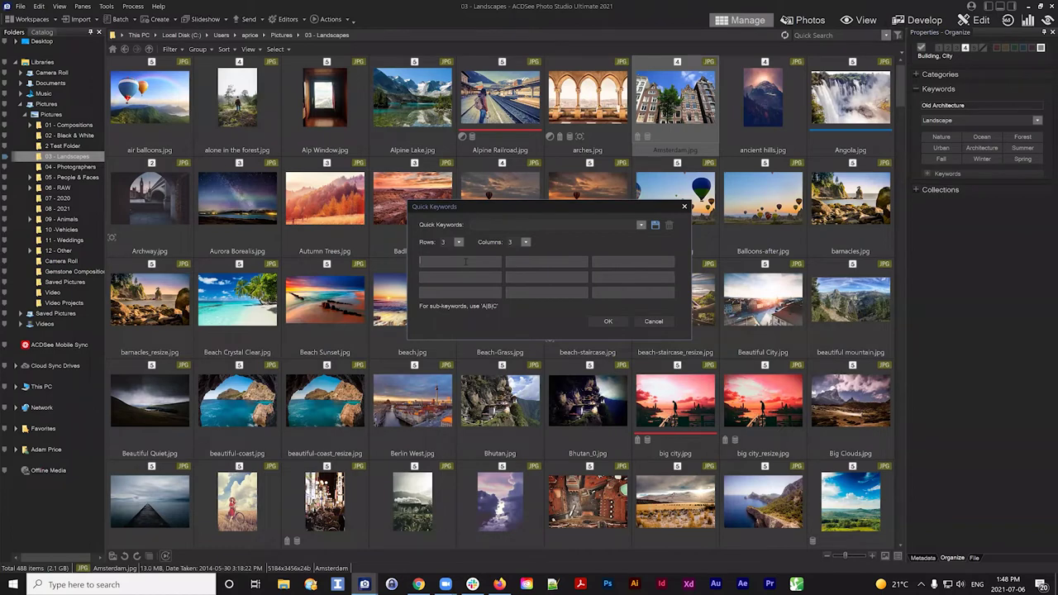
{"action": "type", "text": "D"}
{"action": "type", "text": "aytime"}
{"action": "type", "text": "Brown"}
{"action": "type", "text": "Zuric"}
{"action": "type", "text": "Lisbon"}
{"action": "type", "text": "London"}
{"action": "type", "text": "Window"}
{"action": "type", "text": "Shopping"}
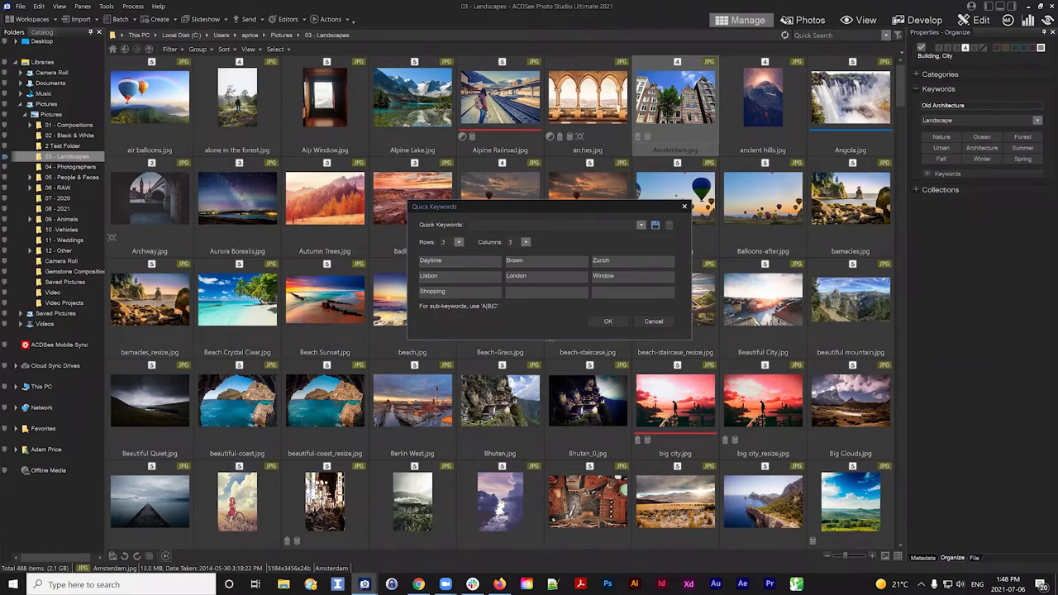
{"action": "type", "text": "Commercial"}
Step: Save the new quick keywords set as a preset named Building
{"action": "left_click", "coordinate": [609, 322]}
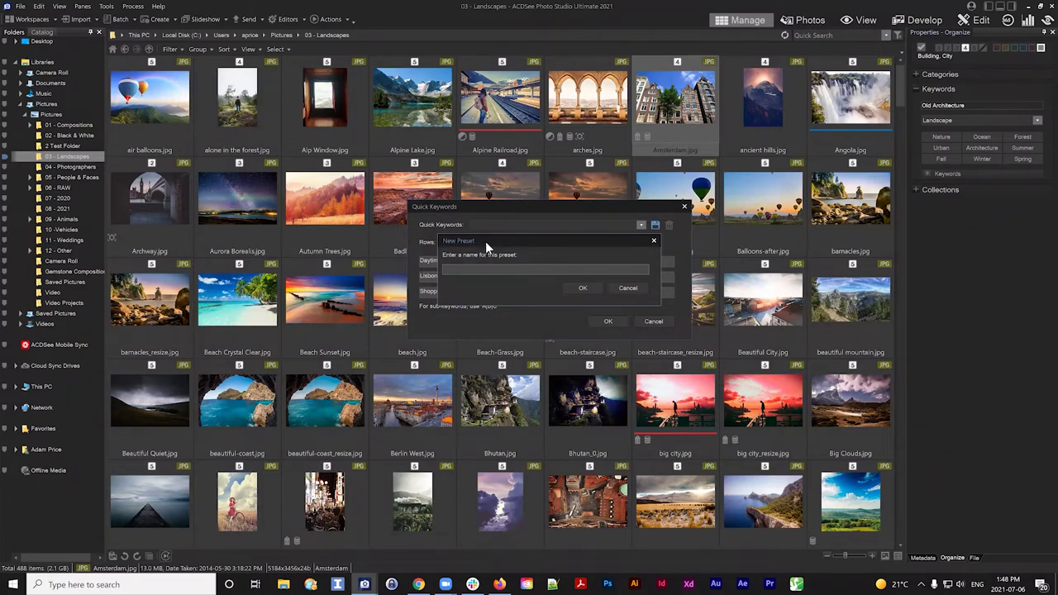
{"action": "type", "text": "Building"}
{"action": "left_click", "coordinate": [583, 287]}
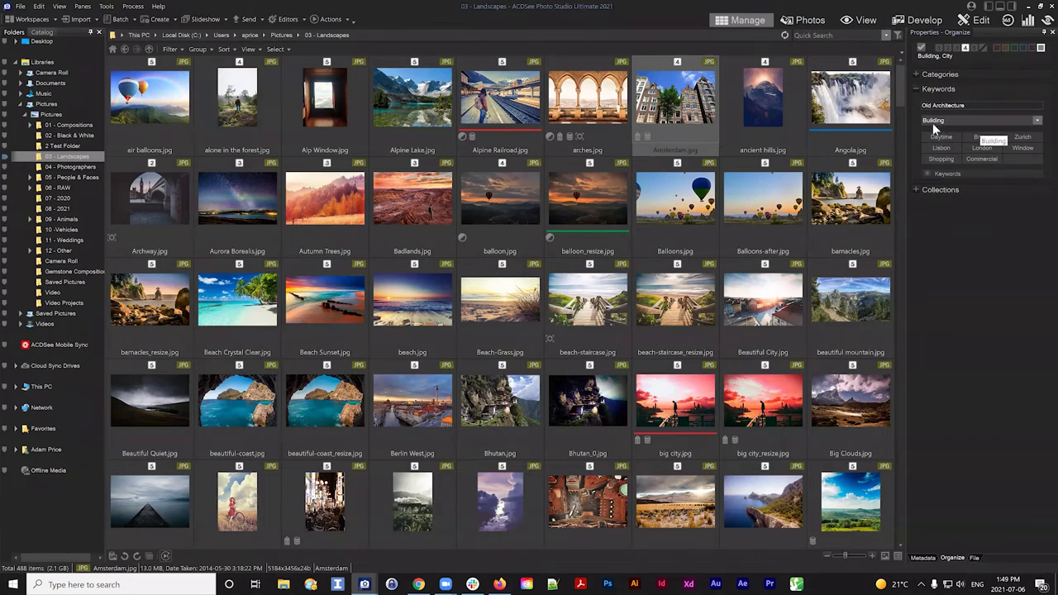
Step: Assign every keyword of the Building set to Amsterdam.jpg: Daytime, Brown, Zurich, Lisbon, London, Window, Shopping and Commercial
{"action": "left_click", "coordinate": [941, 122]}
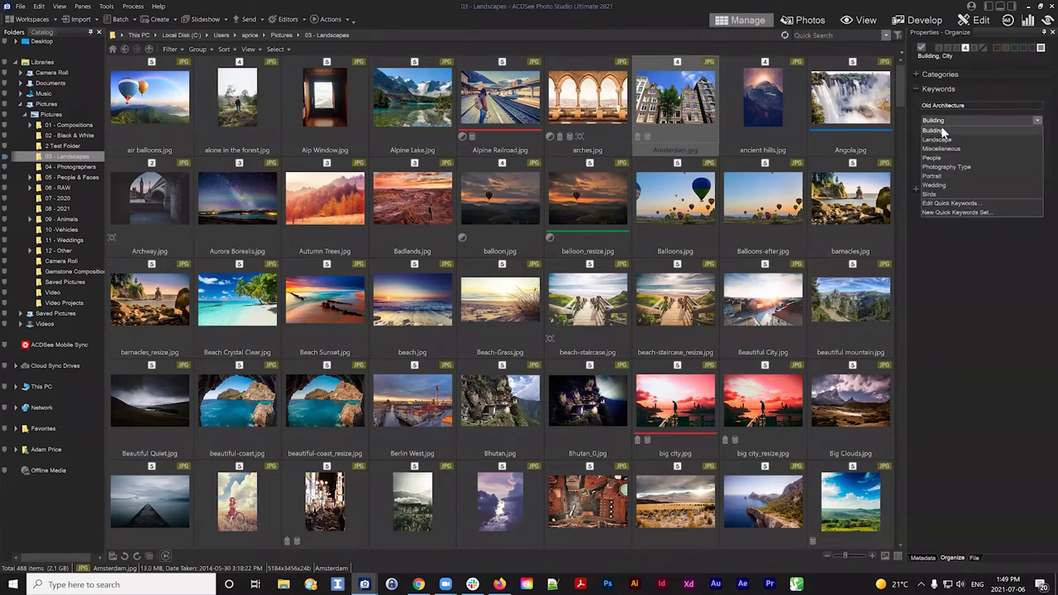
{"action": "left_click", "coordinate": [944, 118]}
{"action": "left_click", "coordinate": [940, 146]}
{"action": "left_click", "coordinate": [942, 136]}
{"action": "left_click", "coordinate": [982, 136]}
{"action": "left_click", "coordinate": [1023, 137]}
{"action": "left_click", "coordinate": [982, 154]}
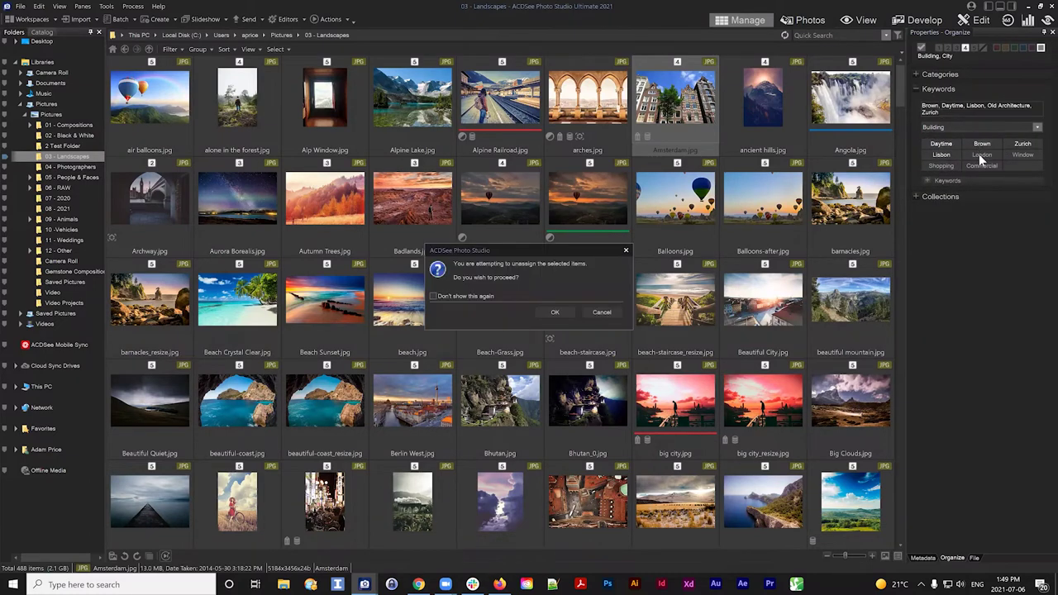
{"action": "left_click", "coordinate": [613, 315]}
{"action": "left_click", "coordinate": [1023, 160]}
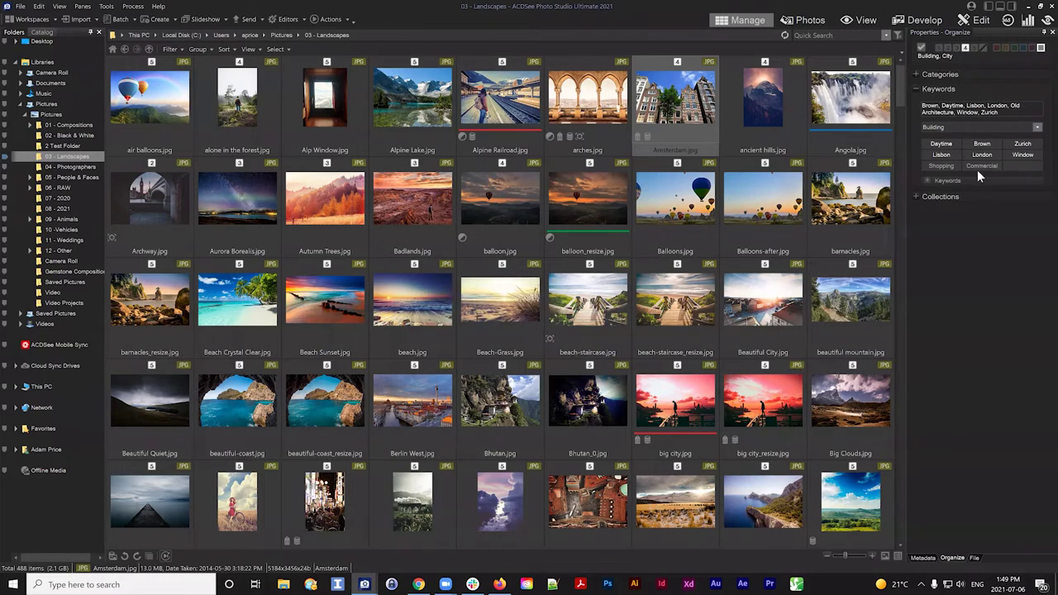
{"action": "left_click", "coordinate": [937, 165]}
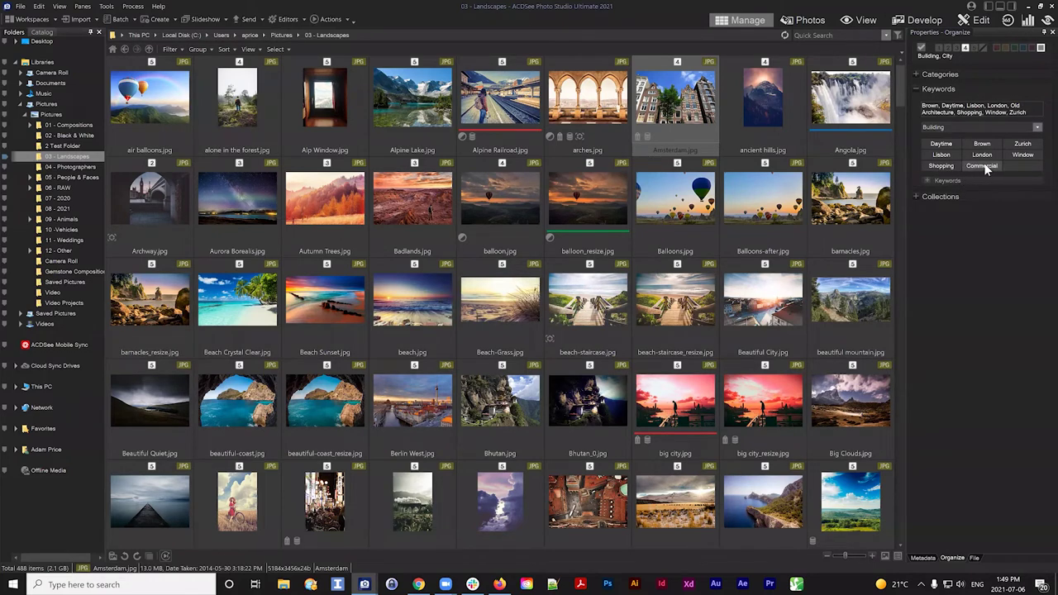
{"action": "left_click", "coordinate": [978, 166]}
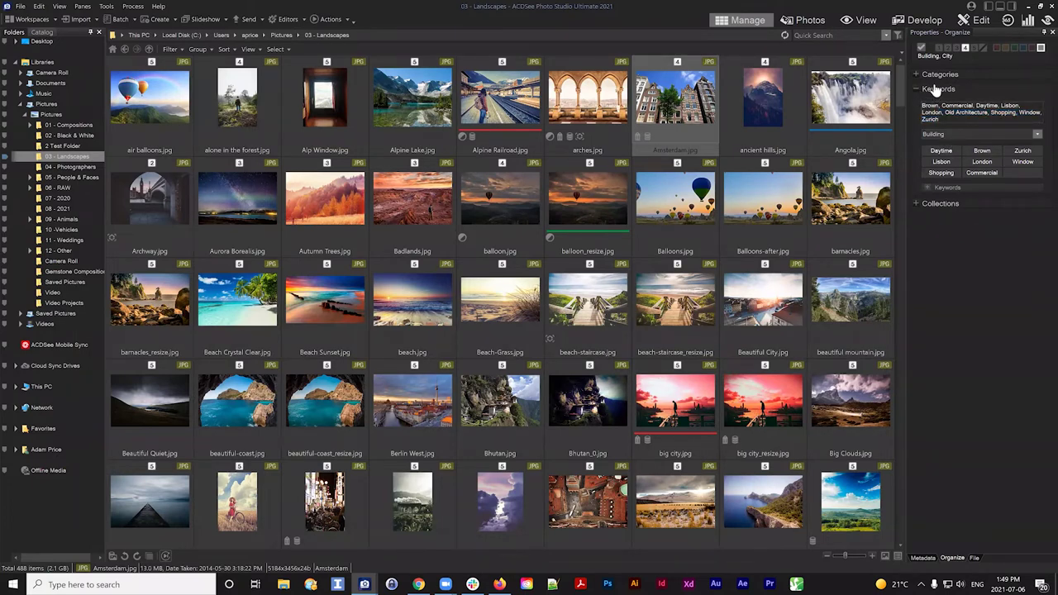
Step: Check which keywords are ticked for Amsterdam.jpg in the full keyword tree, and collapse the tree again
{"action": "left_click", "coordinate": [926, 188]}
{"action": "scroll", "coordinate": [972, 292], "scroll_direction": "down", "scroll_amount": 1}
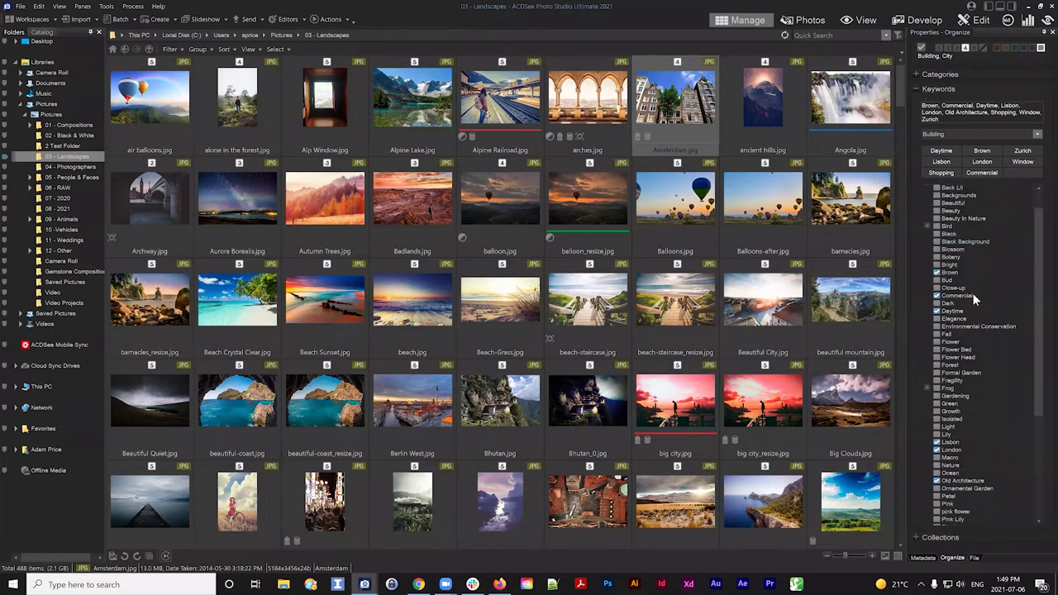
{"action": "scroll", "coordinate": [951, 414], "scroll_direction": "down", "scroll_amount": 3}
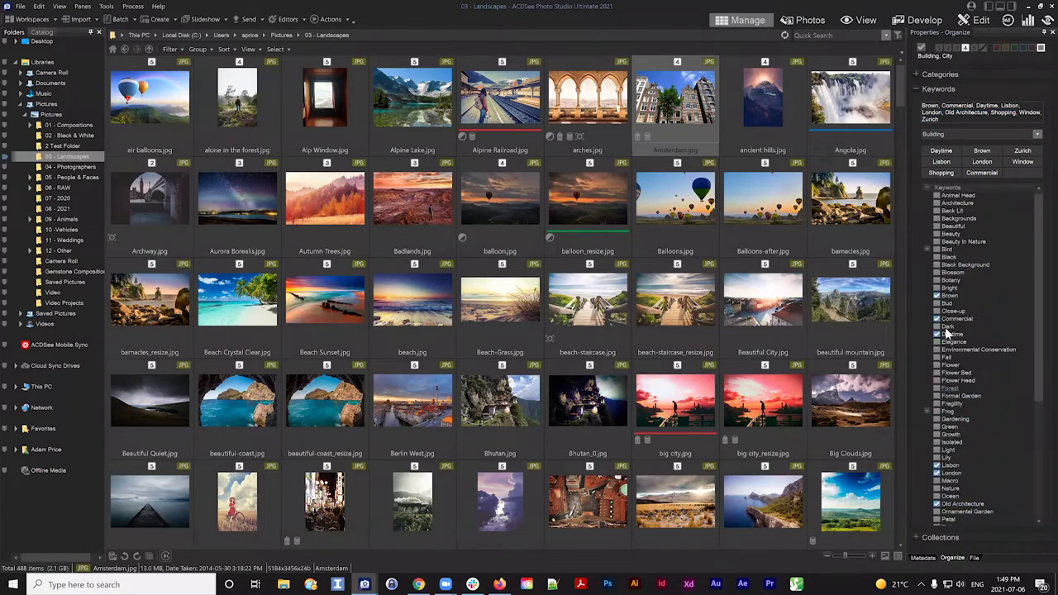
{"action": "scroll", "coordinate": [955, 381], "scroll_direction": "up", "scroll_amount": 4}
{"action": "left_click", "coordinate": [927, 188]}
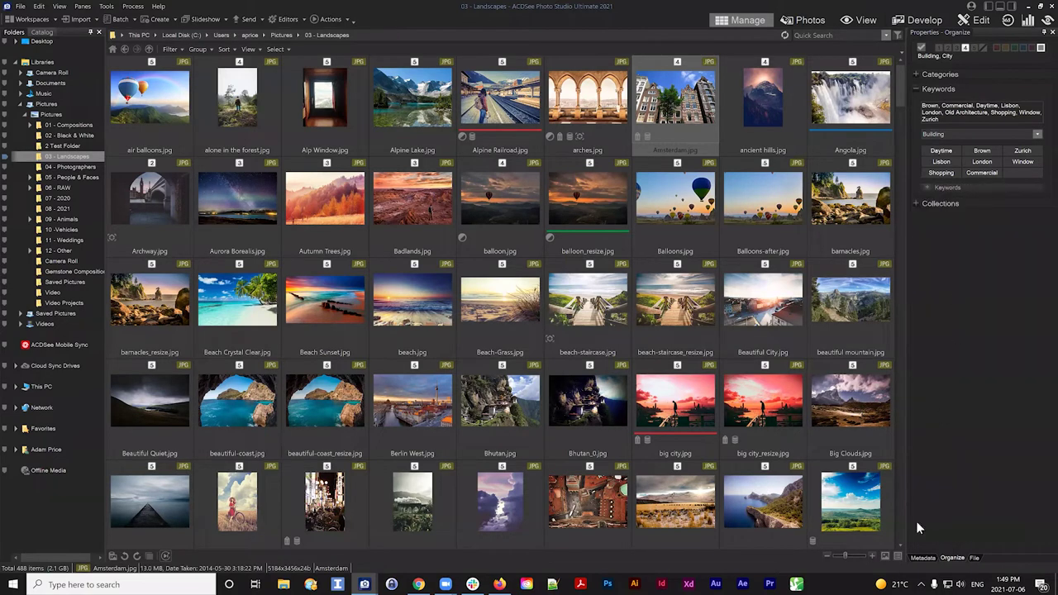
Step: Examine the keyword text in Amsterdam.jpg's ACDSee Metadata and compare it with the keywords in its IPTC metadata
{"action": "left_click", "coordinate": [922, 558]}
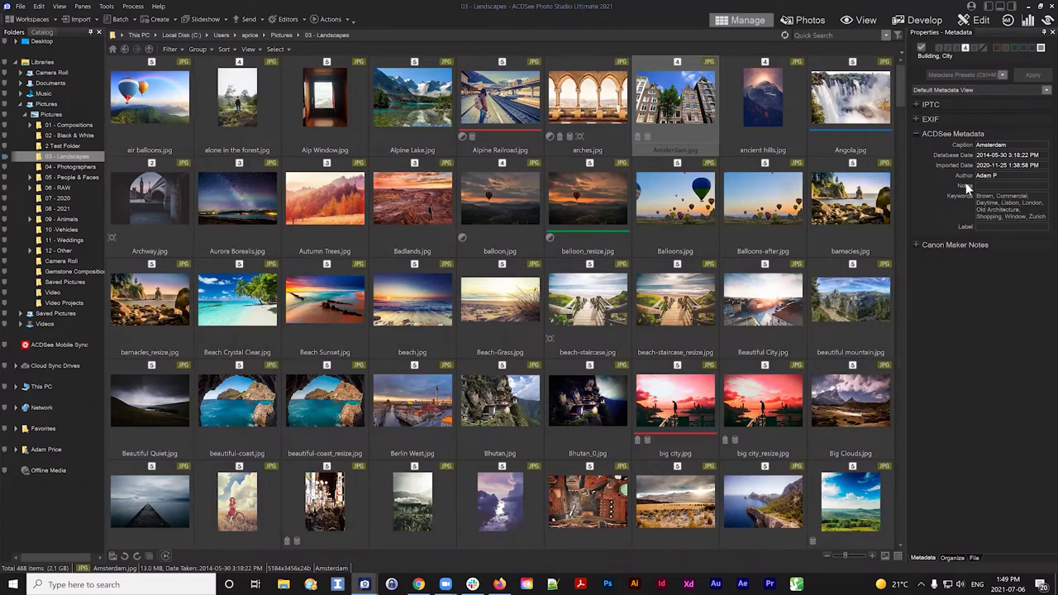
{"action": "left_click_drag", "start_coordinate": [977, 195], "coordinate": [1043, 217]}
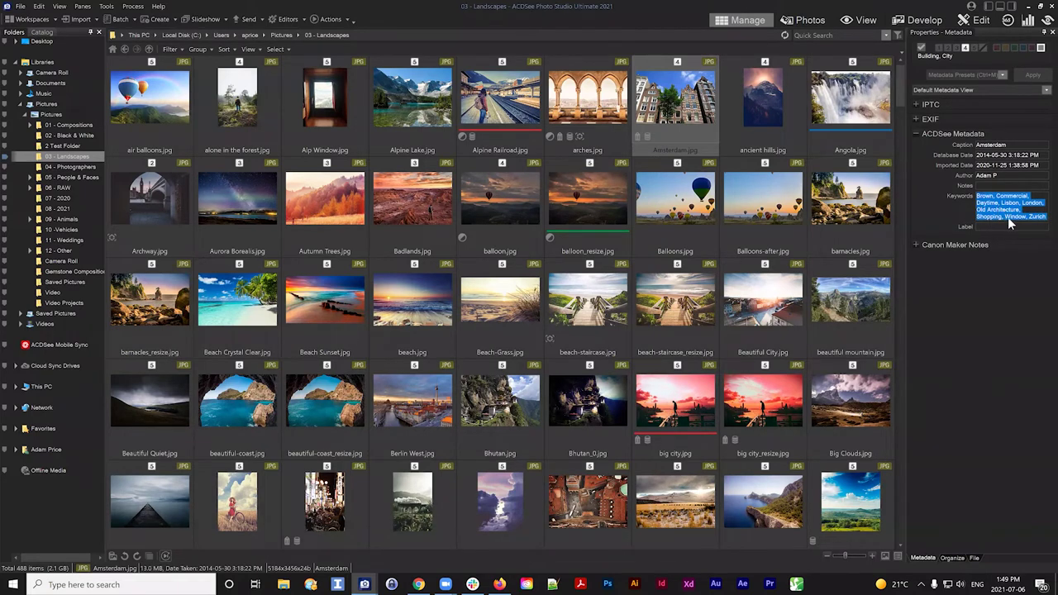
{"action": "left_click", "coordinate": [1045, 217]}
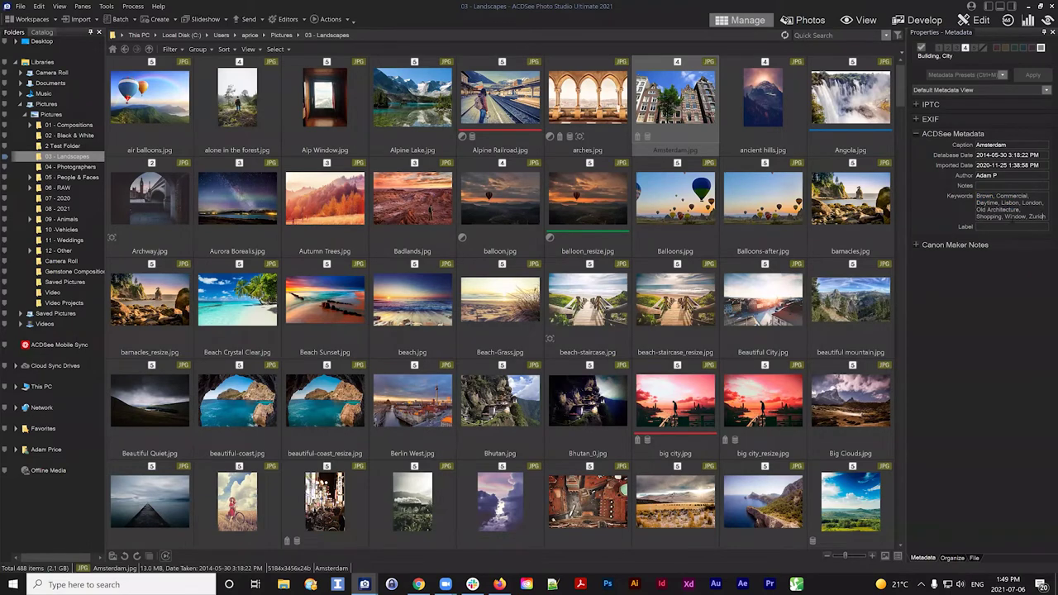
{"action": "key", "text": "ctrl+a"}
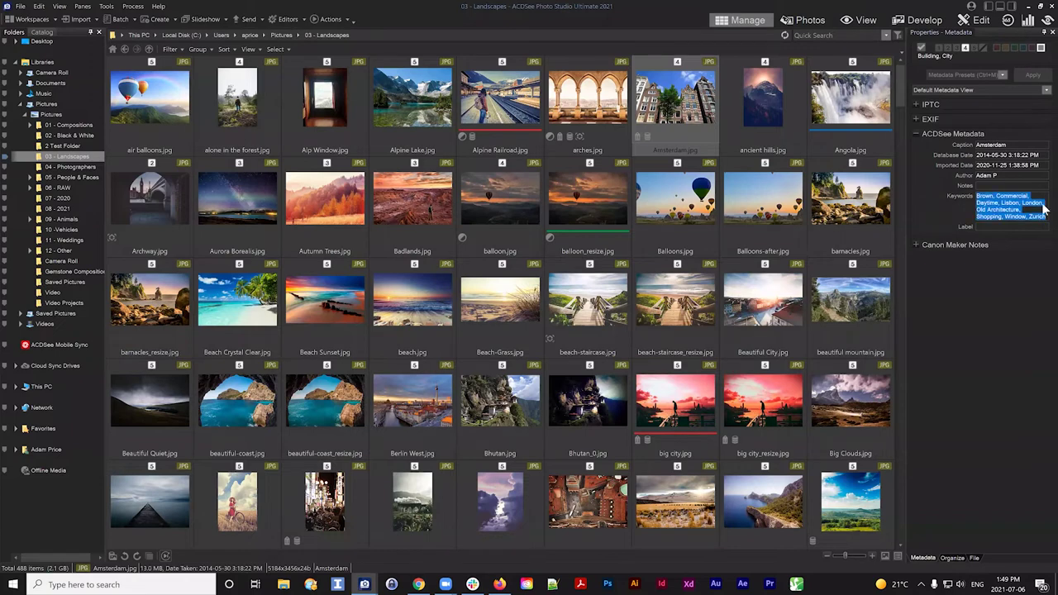
{"action": "left_click", "coordinate": [1016, 208]}
{"action": "key", "text": "ctrl+a"}
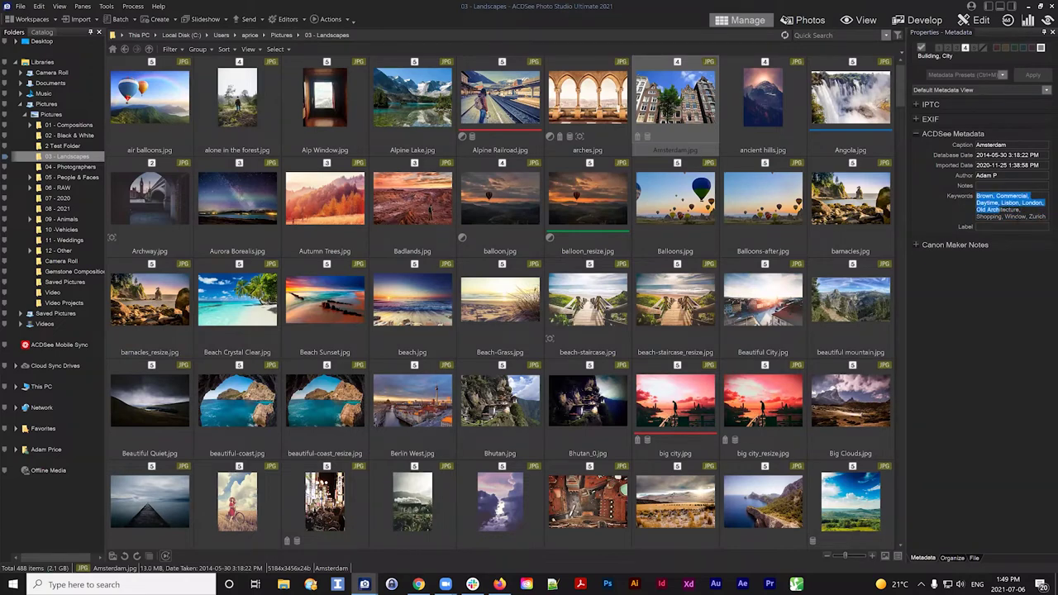
{"action": "left_click", "coordinate": [1046, 216]}
{"action": "left_click_drag", "start_coordinate": [1047, 217], "coordinate": [977, 196]}
{"action": "left_click", "coordinate": [997, 202]}
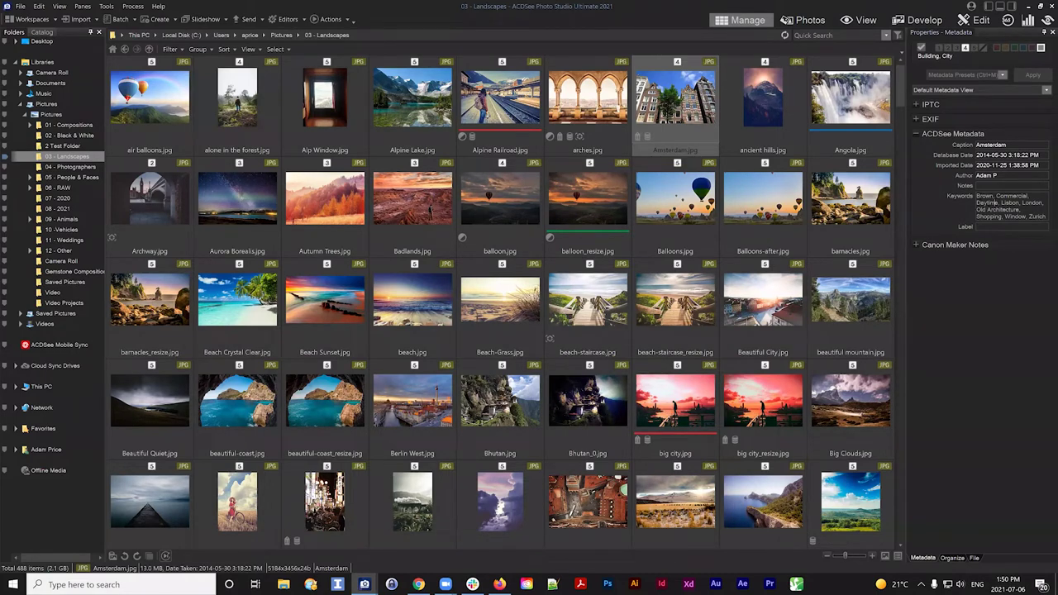
{"action": "left_click_drag", "start_coordinate": [1001, 203], "coordinate": [976, 195]}
{"action": "left_click", "coordinate": [1044, 217]}
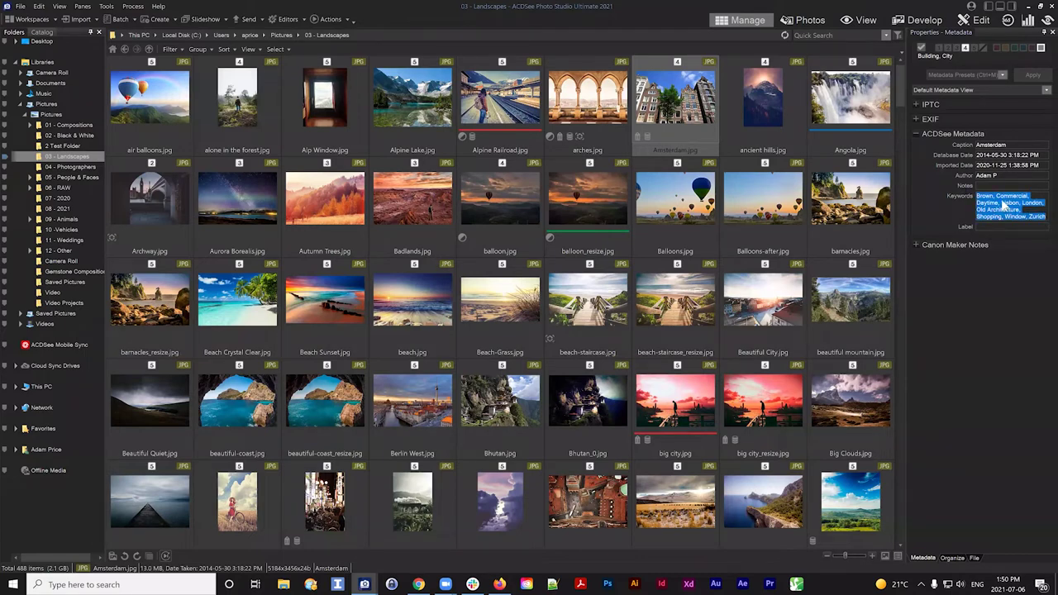
{"action": "left_click", "coordinate": [1002, 203]}
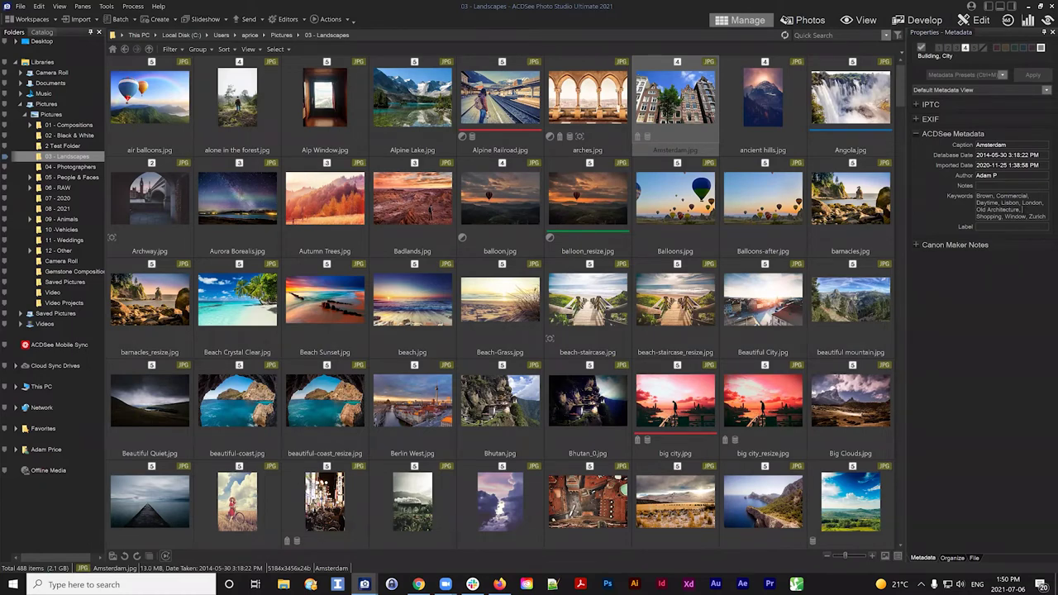
{"action": "key", "text": "ctrl+a"}
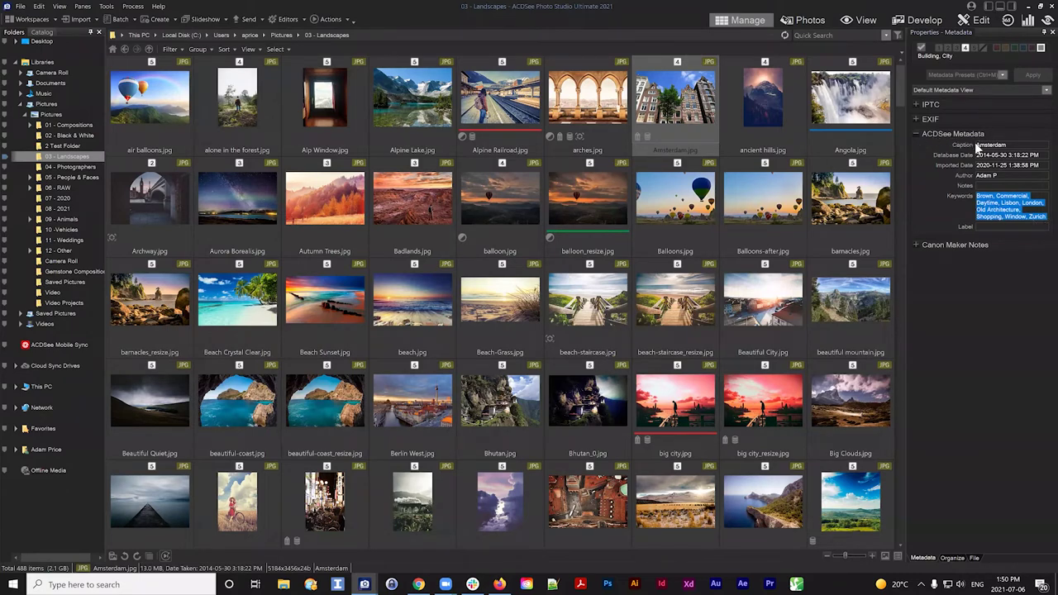
{"action": "left_click", "coordinate": [1012, 220]}
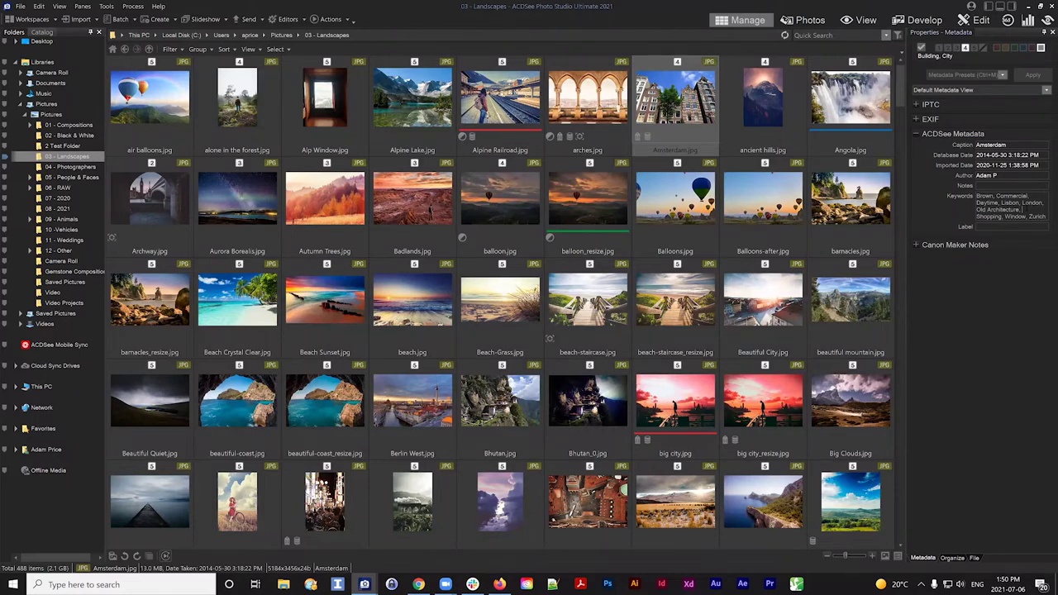
{"action": "left_click", "coordinate": [916, 104]}
{"action": "scroll", "coordinate": [984, 322], "scroll_direction": "down", "scroll_amount": 1}
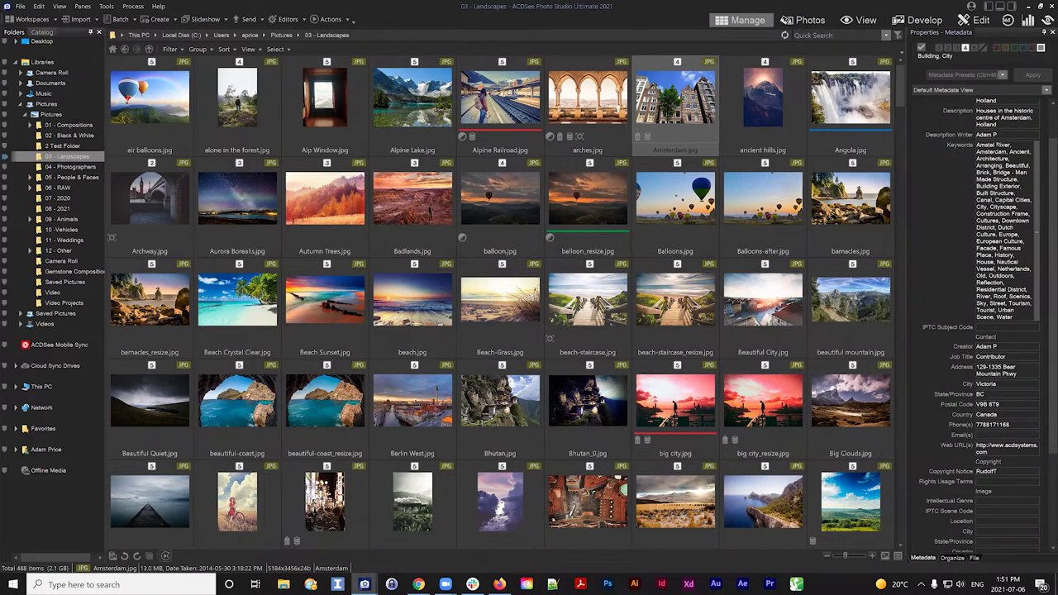
Step: Assign Daytime, Brown, Zurich, Lisbon, Window, London, Shopping and Commercial from the Building quick keywords to Balloons.jpg
{"action": "left_click", "coordinate": [675, 203]}
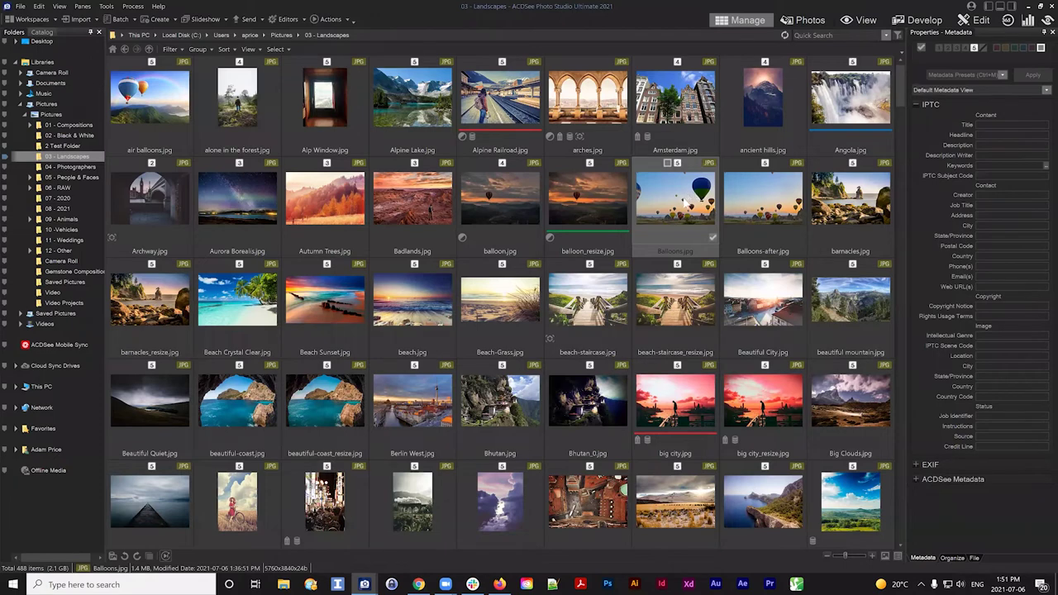
{"action": "left_click", "coordinate": [952, 559]}
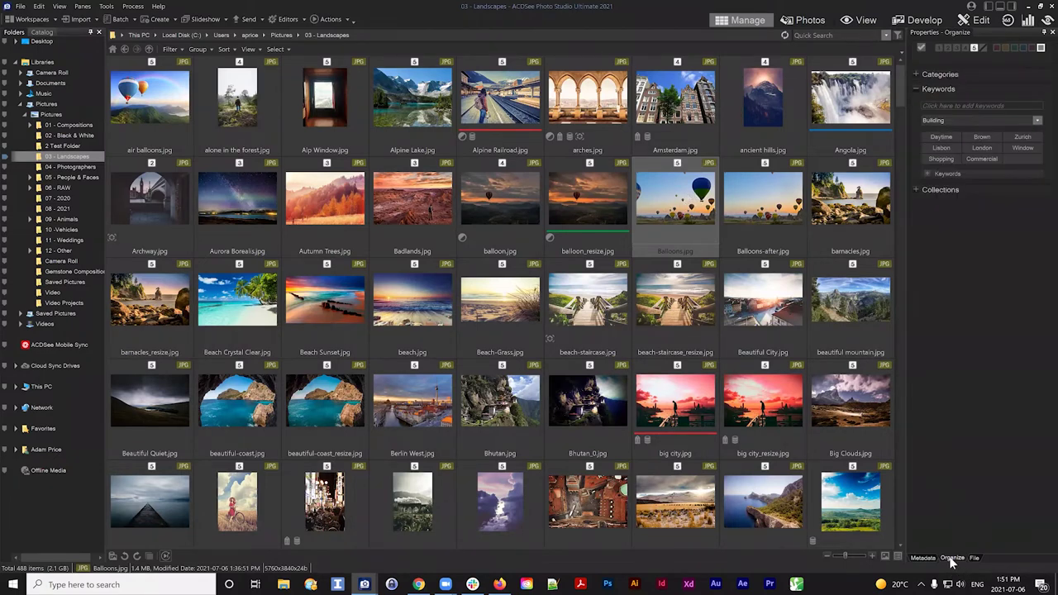
{"action": "left_click", "coordinate": [942, 138]}
{"action": "left_click", "coordinate": [983, 137]}
{"action": "left_click", "coordinate": [1017, 138]}
{"action": "left_click", "coordinate": [943, 148]}
{"action": "left_click", "coordinate": [1013, 147]}
{"action": "left_click", "coordinate": [984, 148]}
{"action": "left_click", "coordinate": [942, 166]}
{"action": "left_click", "coordinate": [986, 165]}
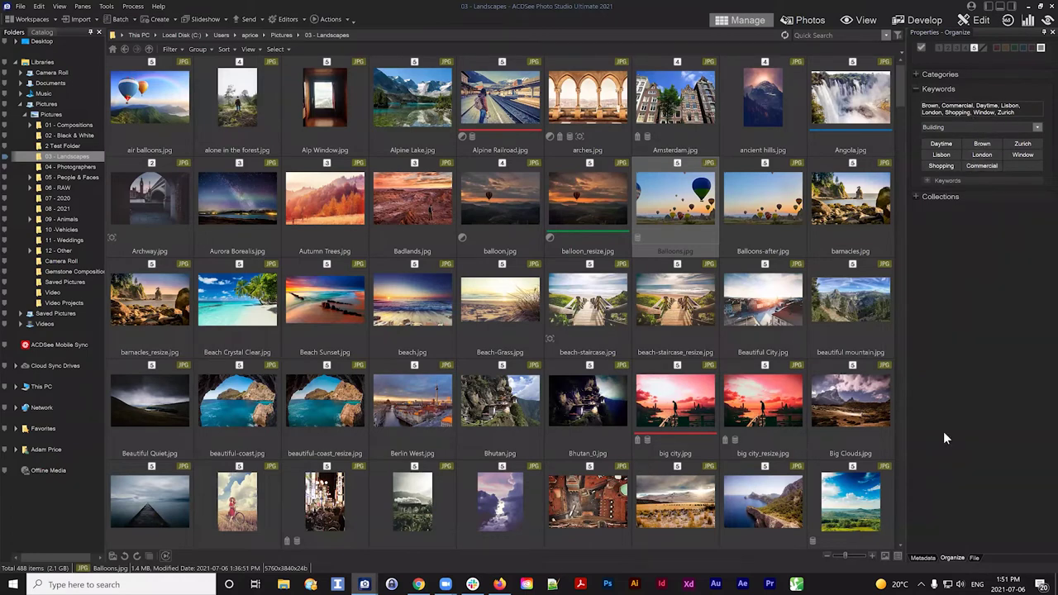
Step: Compare the ACDSee Metadata, IPTC and EXIF sections of Balloons.jpg to check where its keywords are stored
{"action": "left_click", "coordinate": [923, 558]}
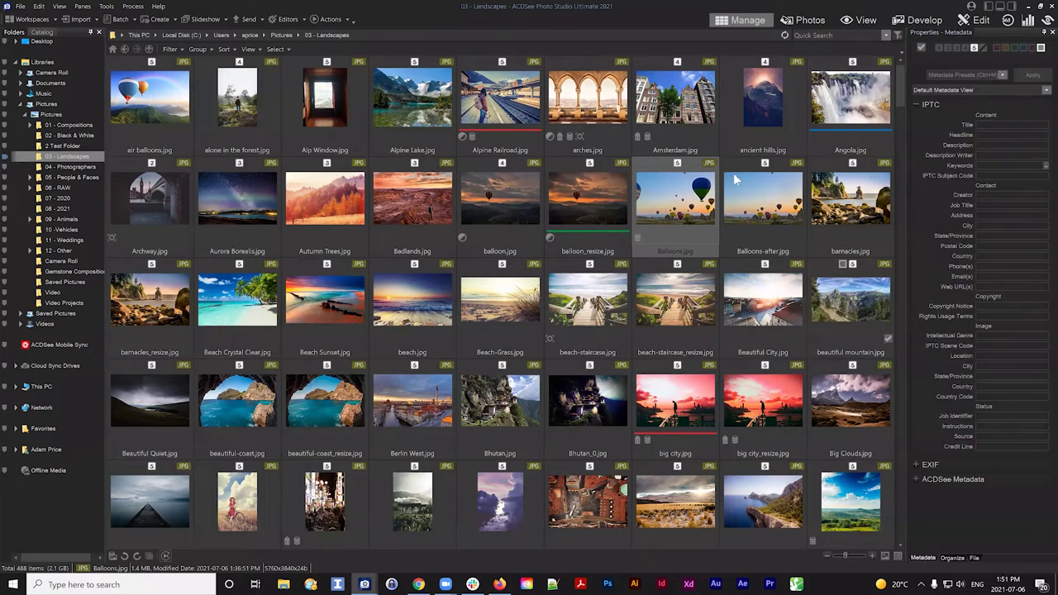
{"action": "left_click", "coordinate": [690, 207]}
{"action": "left_click", "coordinate": [917, 479]}
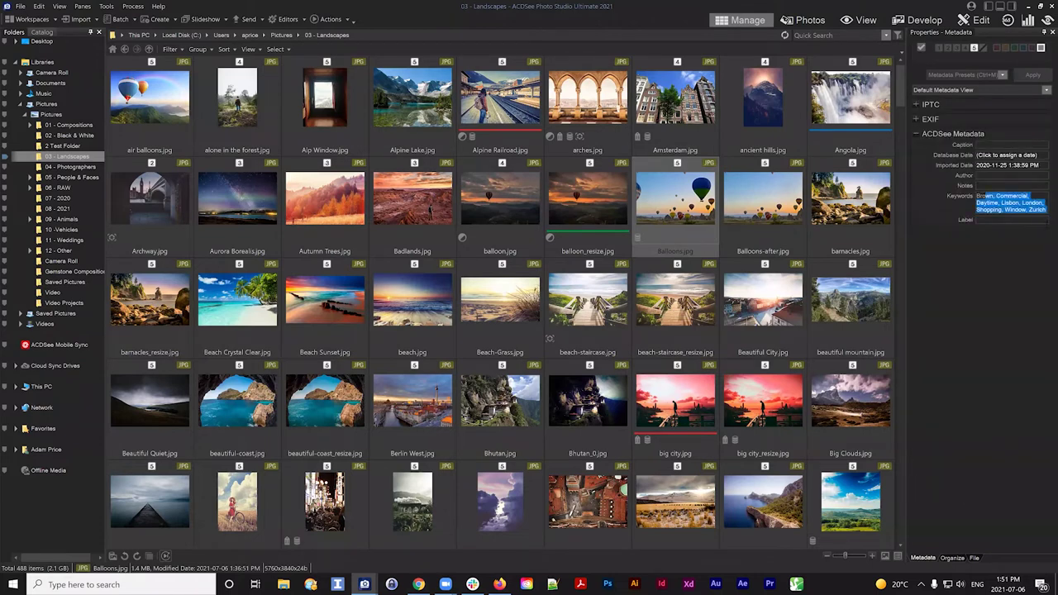
{"action": "left_click", "coordinate": [918, 105]}
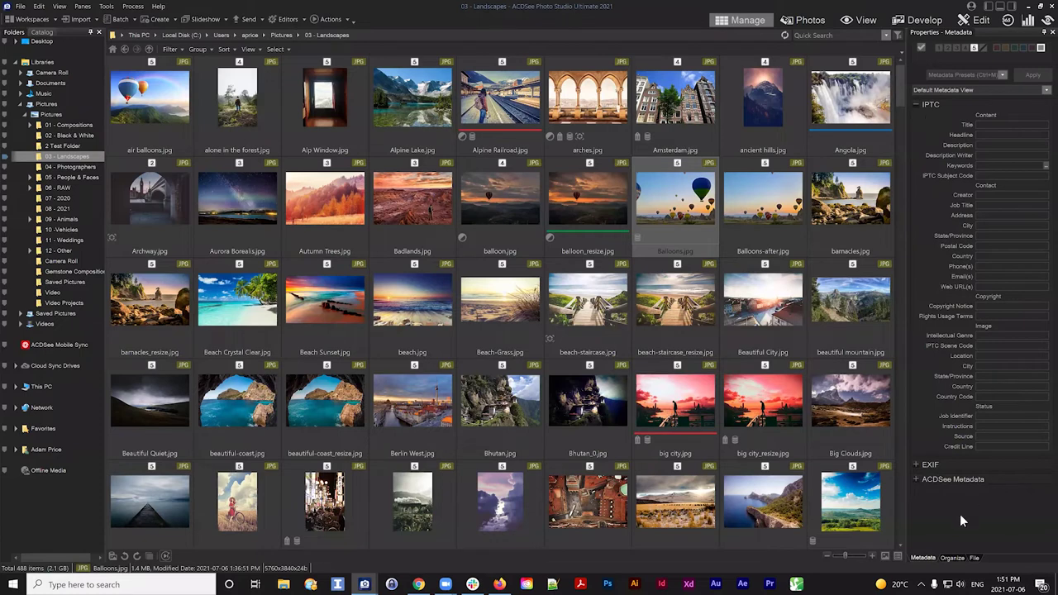
{"action": "left_click", "coordinate": [918, 481]}
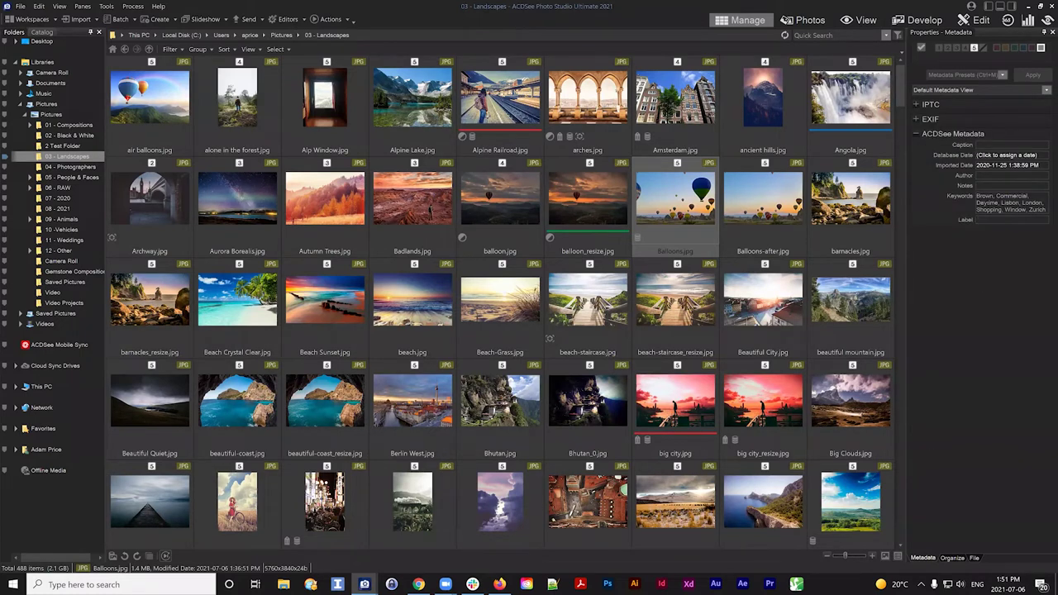
{"action": "left_click", "coordinate": [926, 106]}
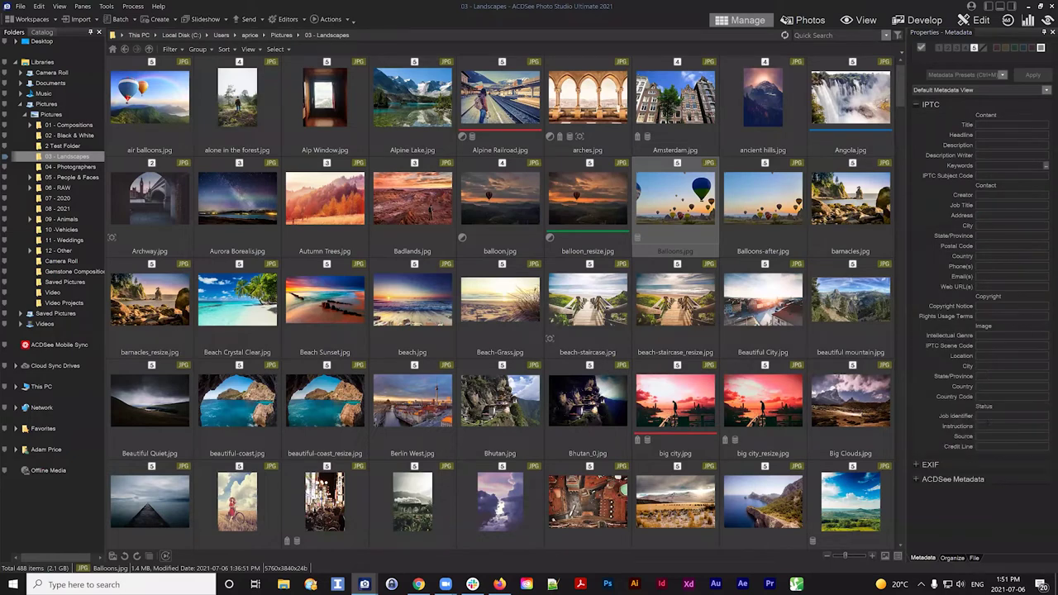
{"action": "left_click", "coordinate": [918, 465]}
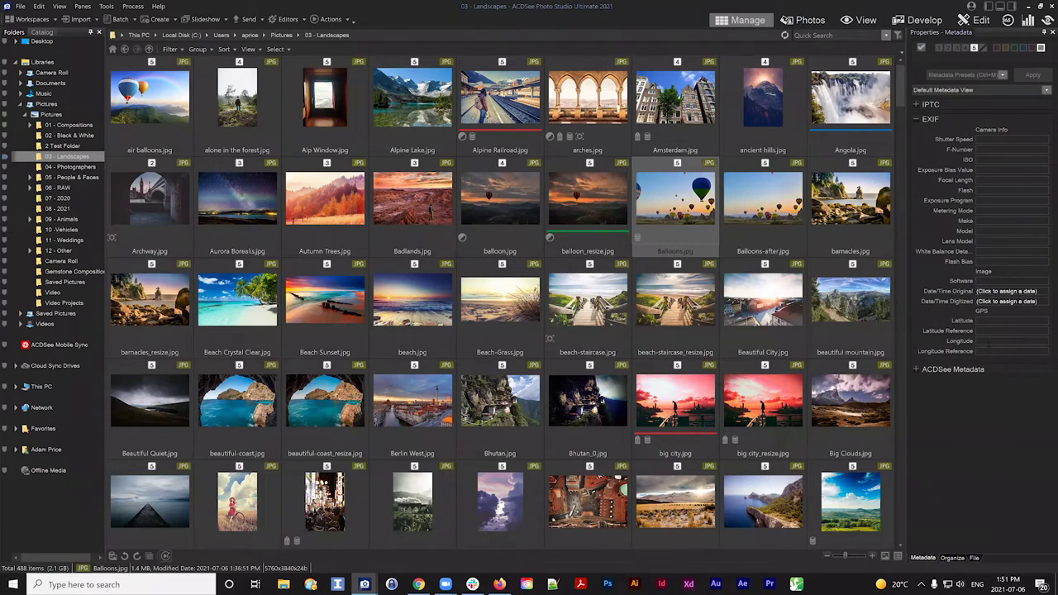
Step: Browse the available values in the IPTC keywords picker for Balloons.jpg, and compare its empty IPTC keywords with those in ACDSee Metadata
{"action": "left_click", "coordinate": [920, 105]}
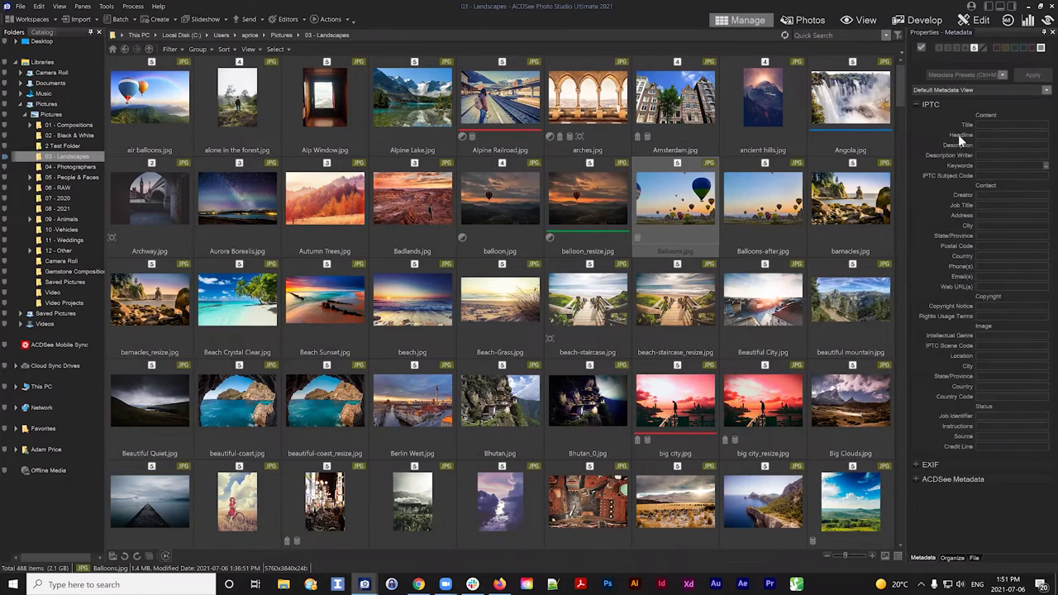
{"action": "left_click", "coordinate": [984, 166]}
{"action": "left_click", "coordinate": [1046, 167]}
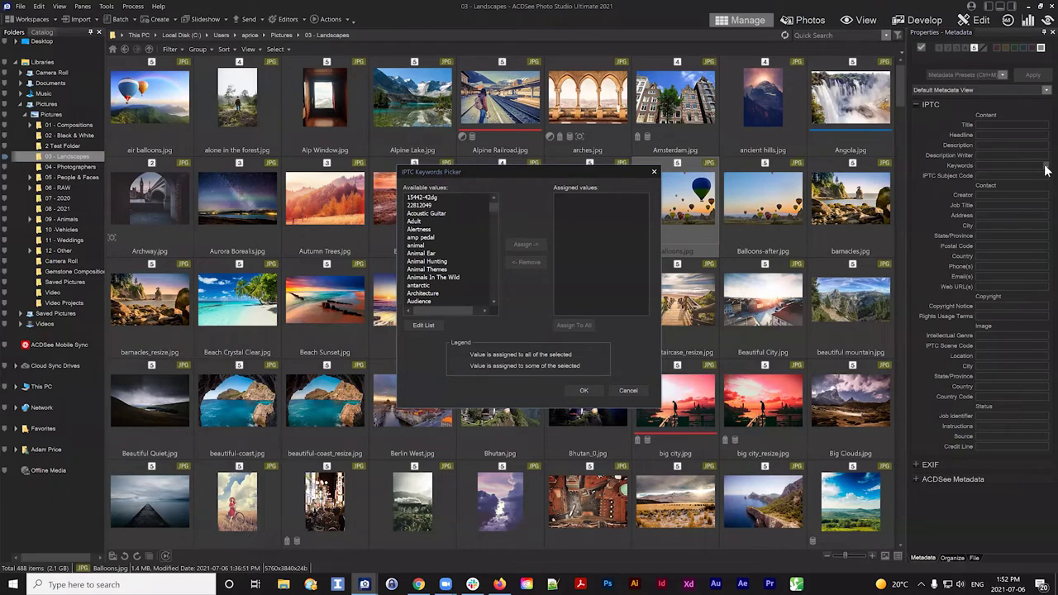
{"action": "mouse_move", "coordinate": [493, 215]}
{"action": "left_mouse_down"}
{"action": "mouse_move", "coordinate": [496, 292]}
{"action": "mouse_move", "coordinate": [493, 198]}
{"action": "left_mouse_up"}
{"action": "left_click", "coordinate": [655, 172]}
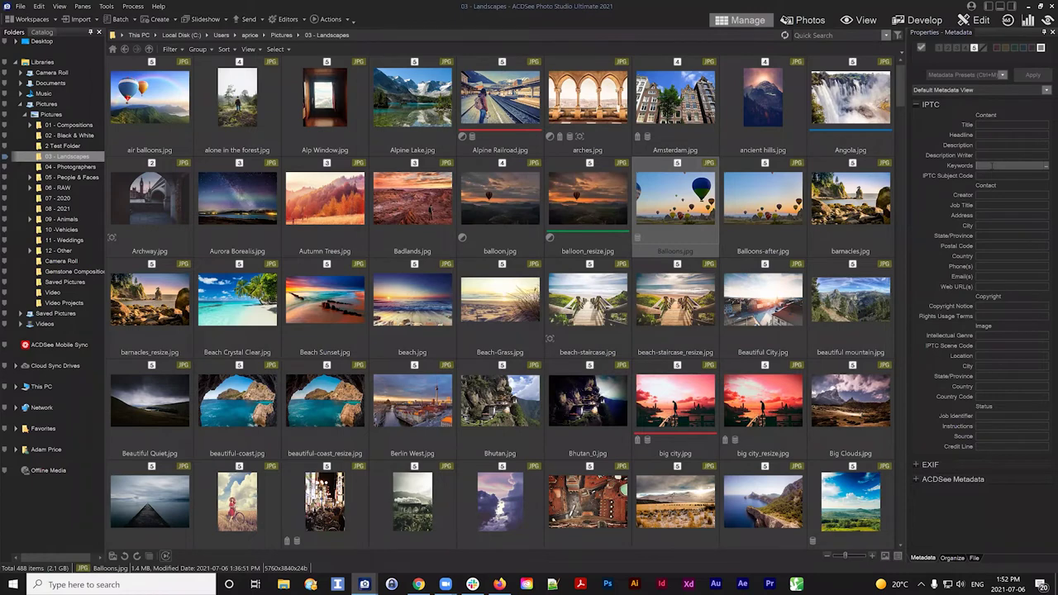
{"action": "left_click", "coordinate": [917, 480]}
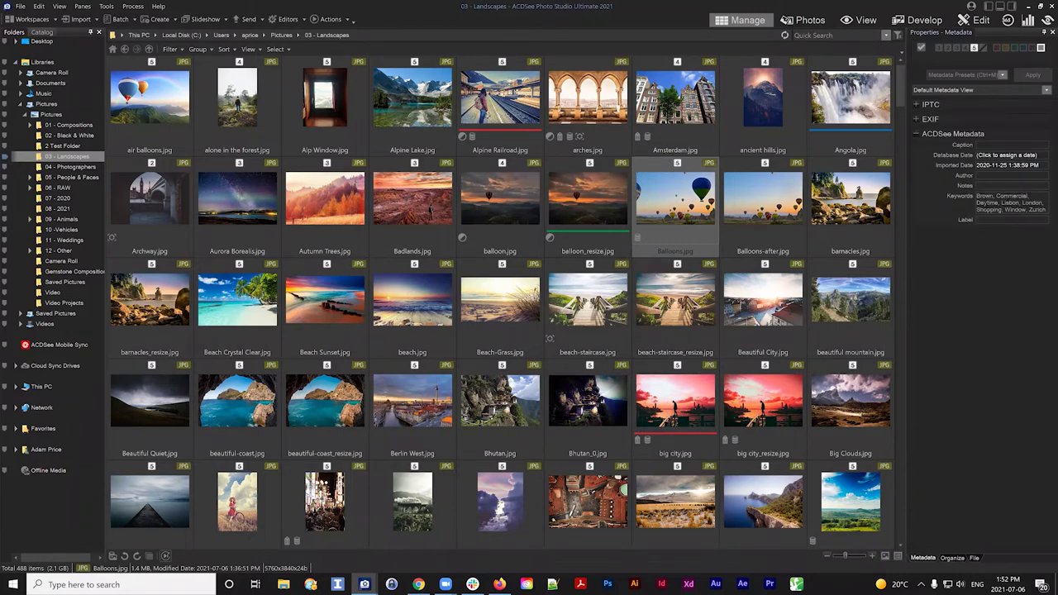
{"action": "left_click", "coordinate": [927, 106]}
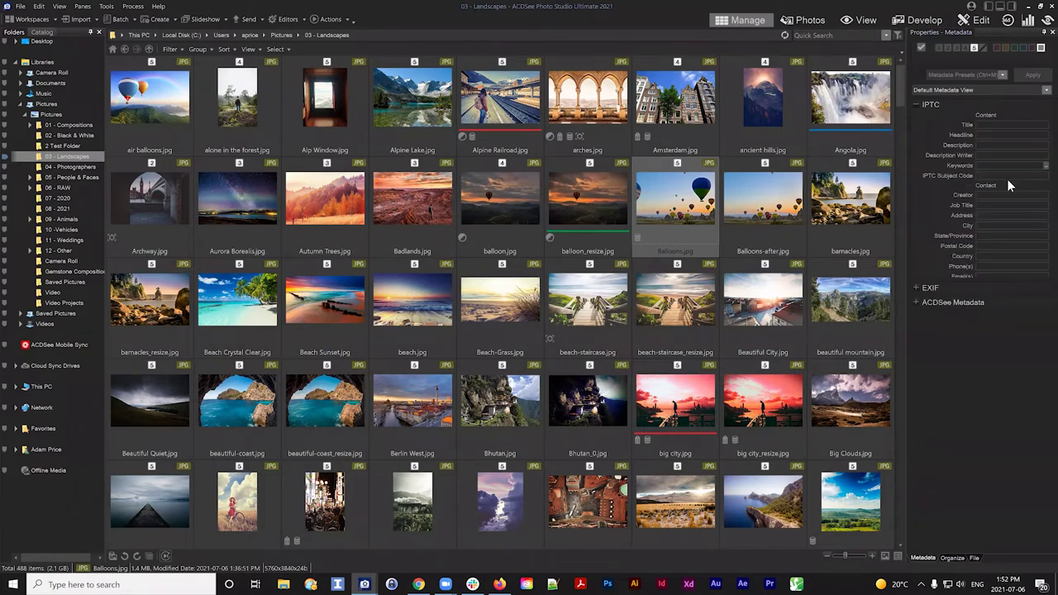
Step: Set up a new metadata preset that inserts the ACDSee Metadata Keywords property into the IPTC Keywords field
{"action": "left_click", "coordinate": [1003, 74]}
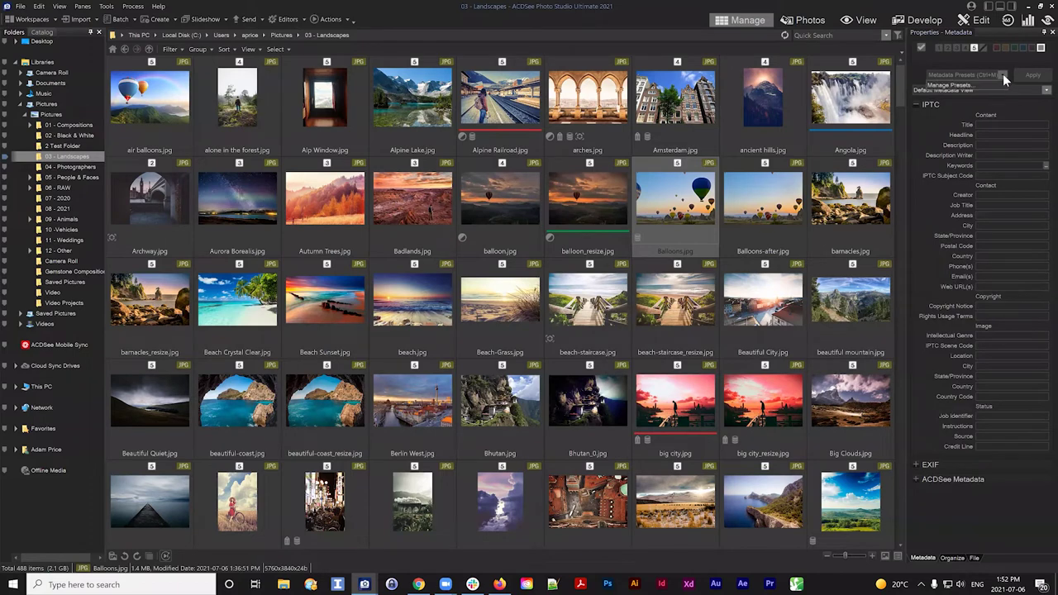
{"action": "left_click", "coordinate": [950, 87]}
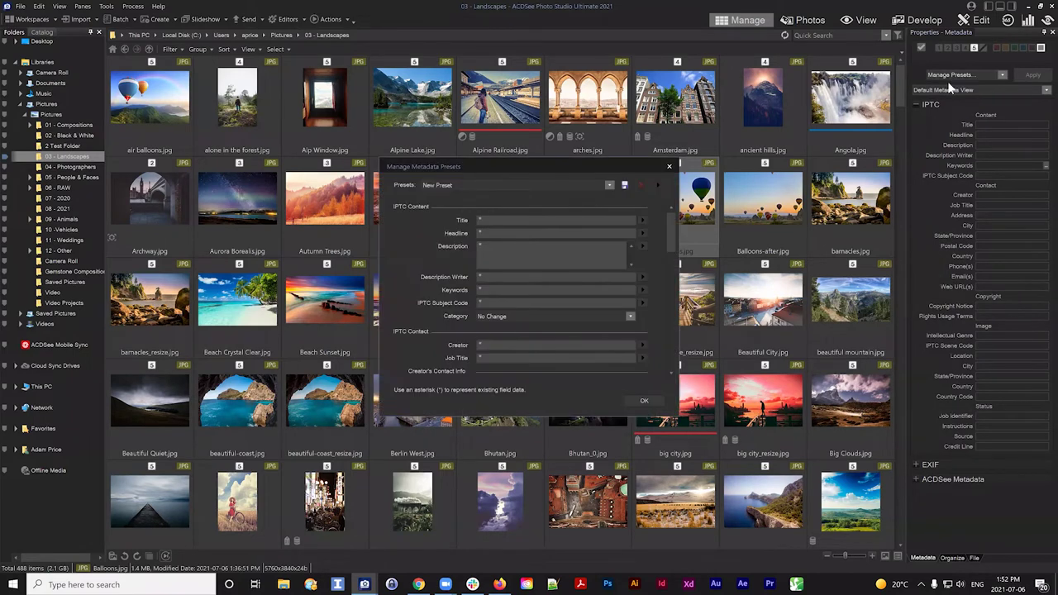
{"action": "left_click_drag", "start_coordinate": [528, 166], "coordinate": [534, 116]}
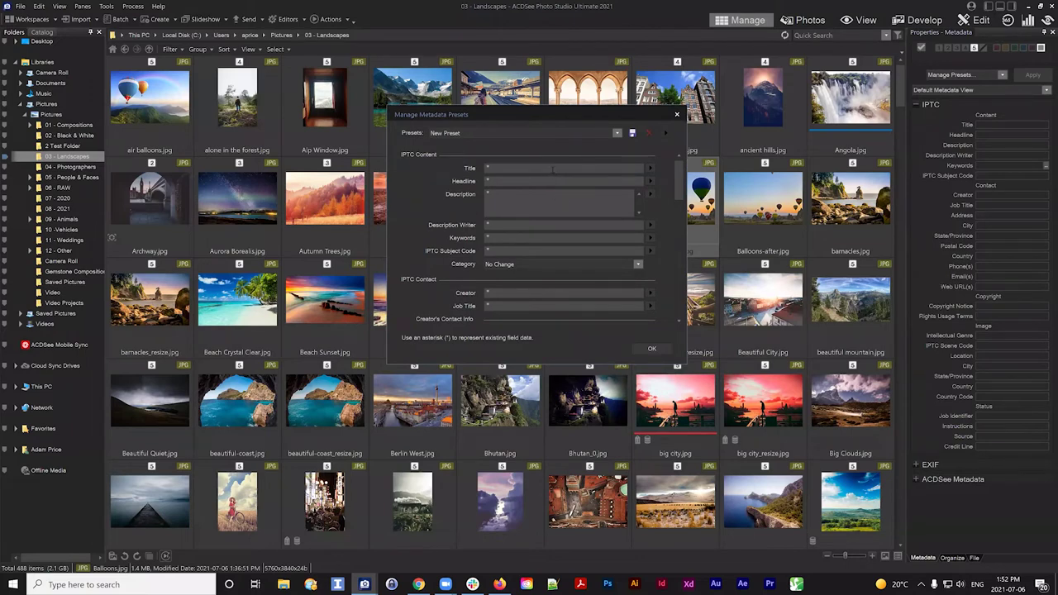
{"action": "left_click", "coordinate": [499, 237]}
{"action": "left_click", "coordinate": [650, 238]}
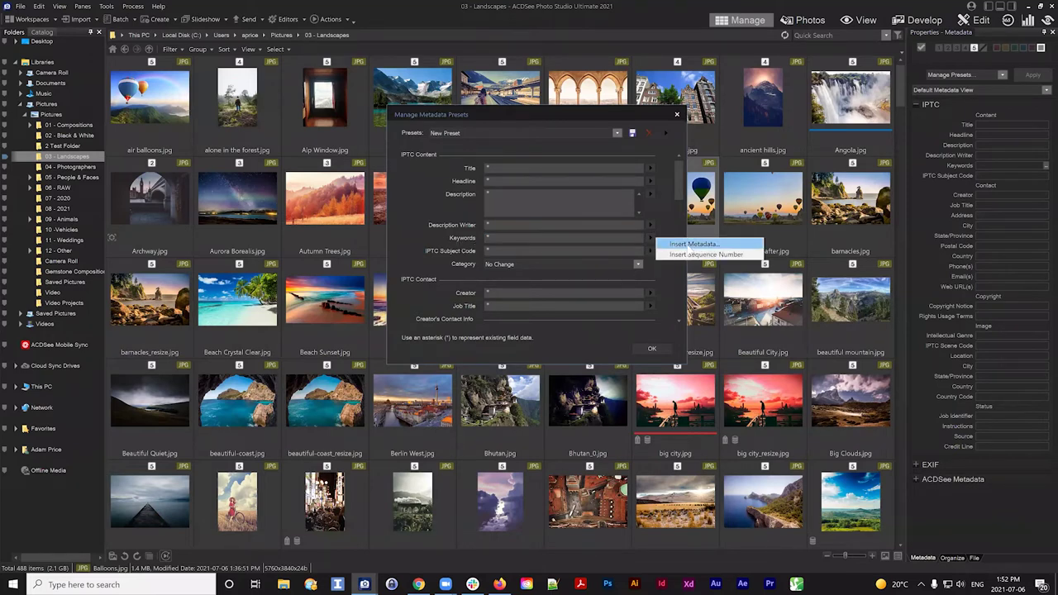
{"action": "left_click", "coordinate": [693, 244]}
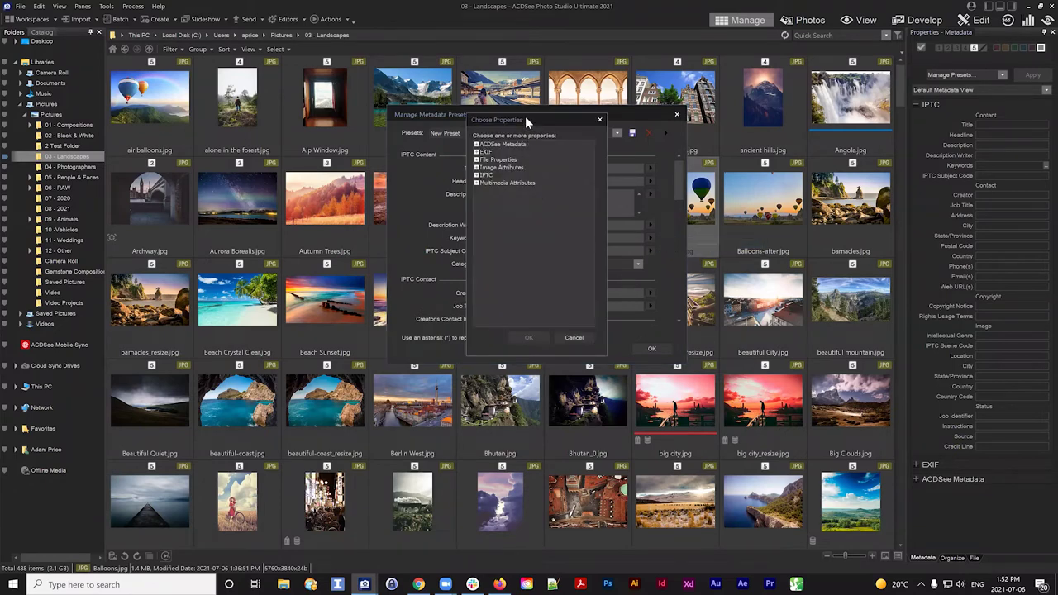
{"action": "left_click_drag", "start_coordinate": [525, 115], "coordinate": [752, 120]}
{"action": "left_click", "coordinate": [704, 150]}
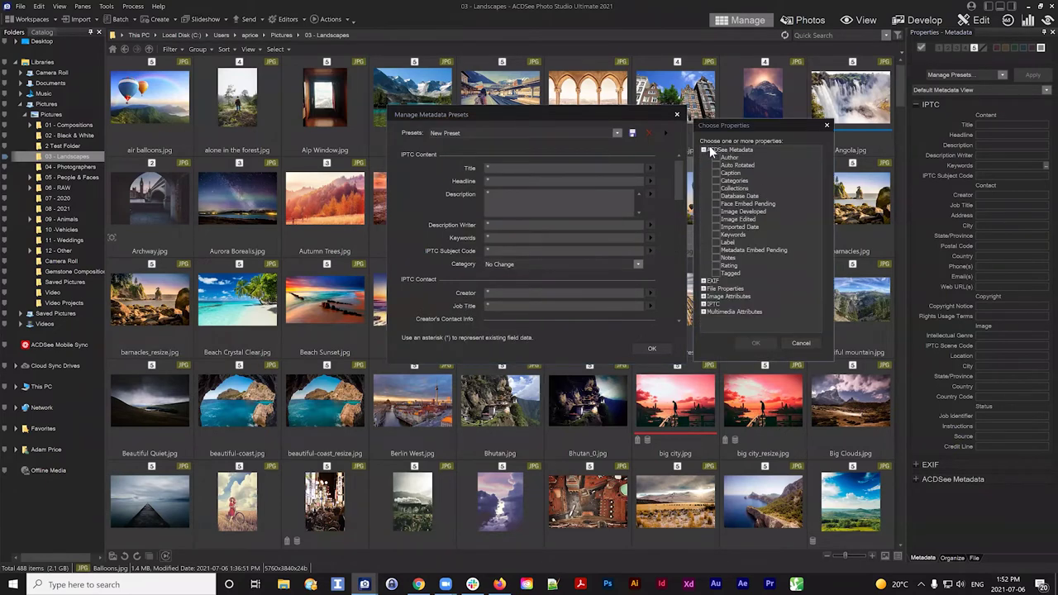
{"action": "left_click", "coordinate": [717, 236]}
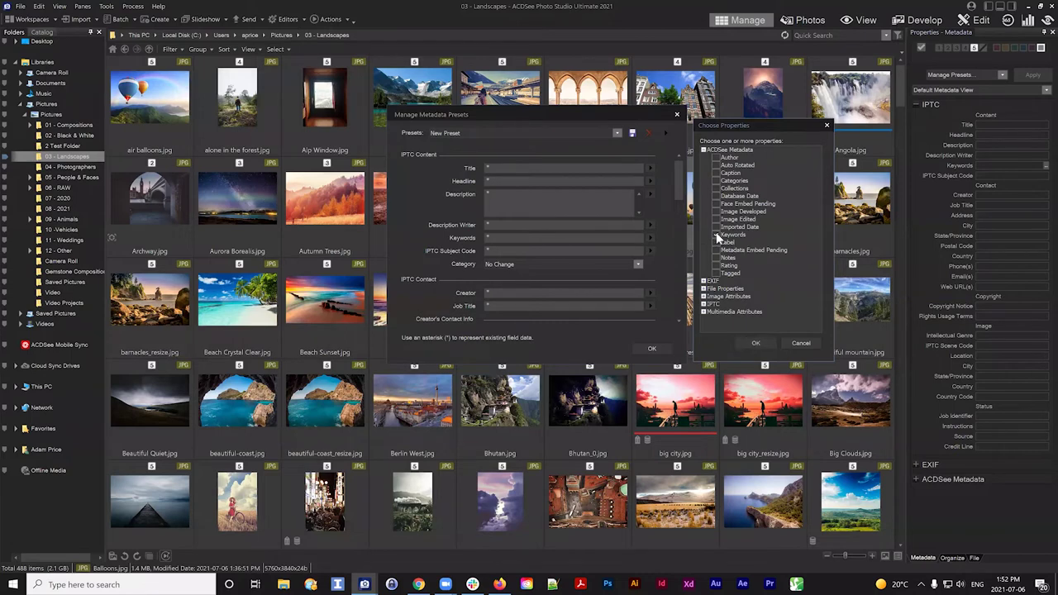
{"action": "left_click", "coordinate": [754, 344]}
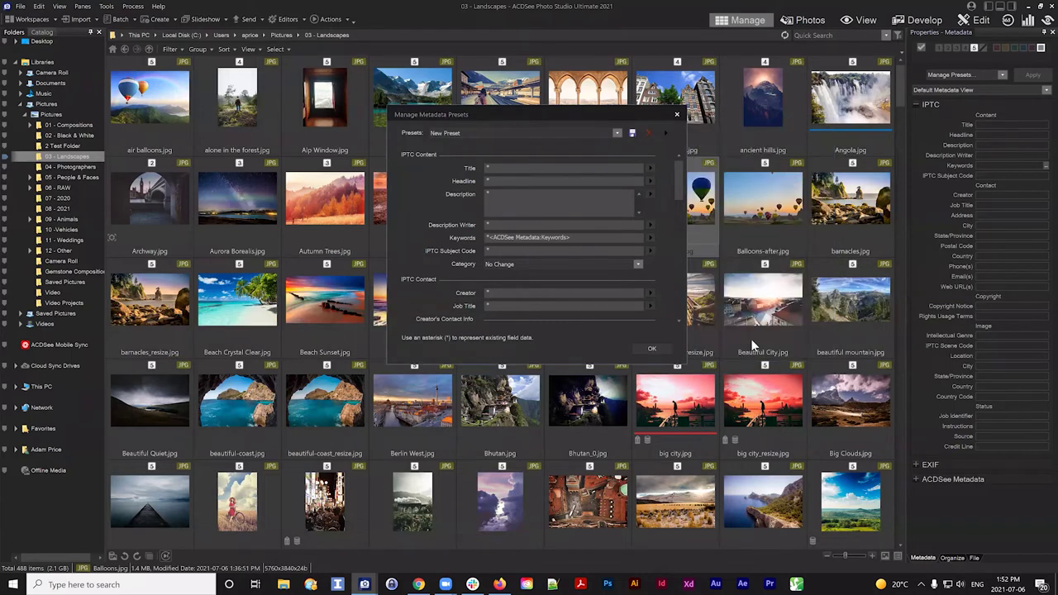
Step: Save the metadata preset as "Custom Preset" and apply it to Balloons.jpg
{"action": "left_click", "coordinate": [633, 135]}
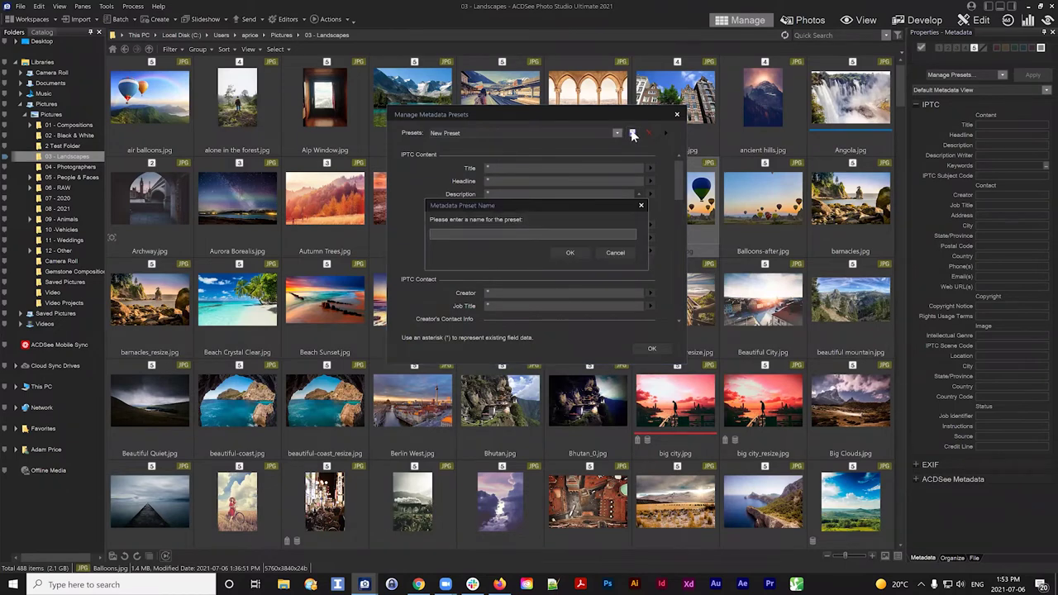
{"action": "type", "text": "Custom Preset"}
{"action": "left_click", "coordinate": [571, 253]}
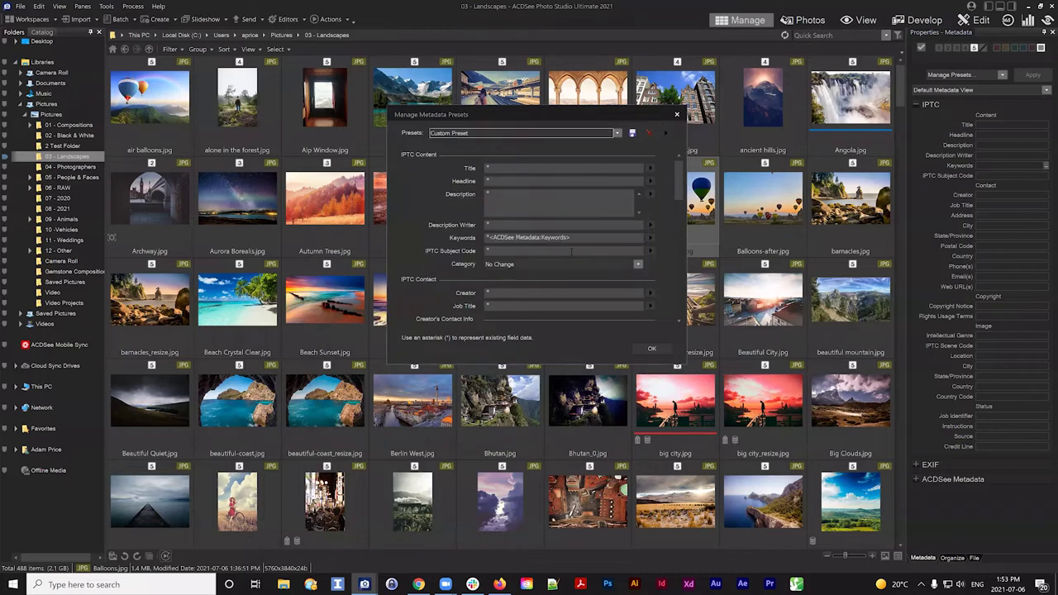
{"action": "left_click", "coordinate": [654, 353]}
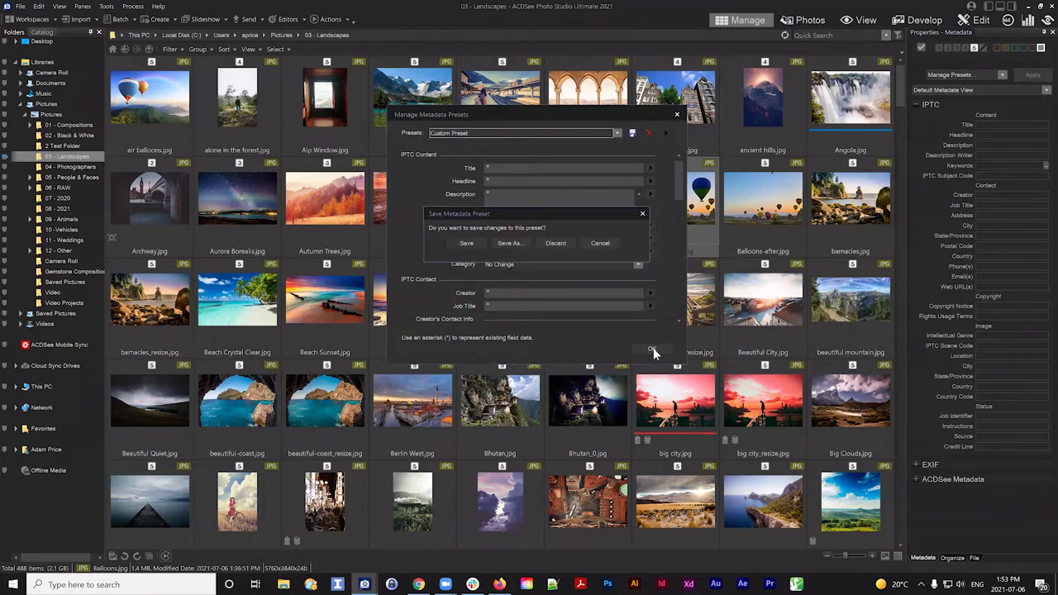
{"action": "left_click", "coordinate": [467, 240]}
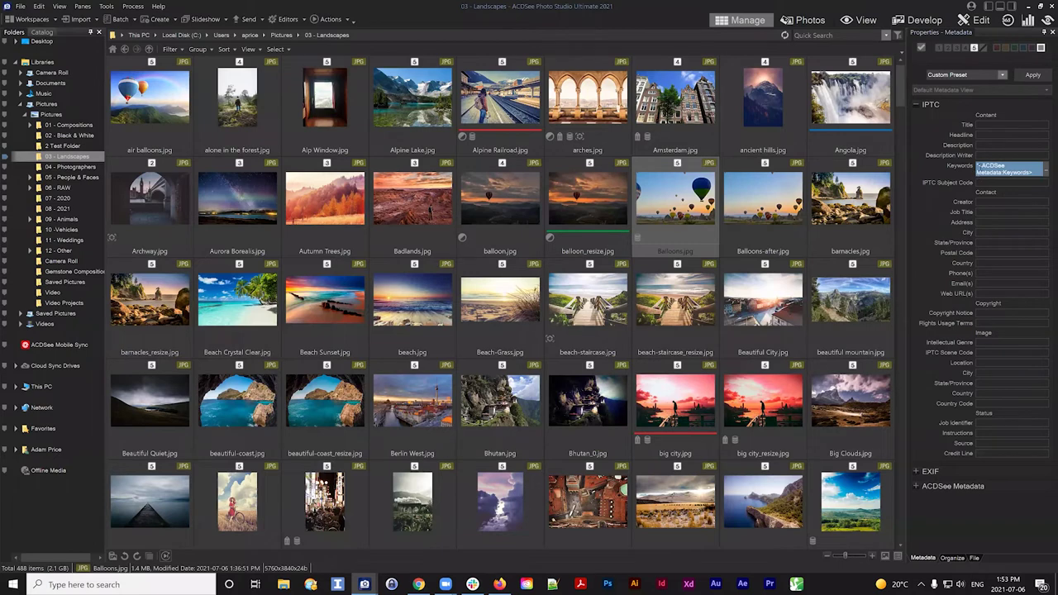
{"action": "left_click", "coordinate": [1032, 76]}
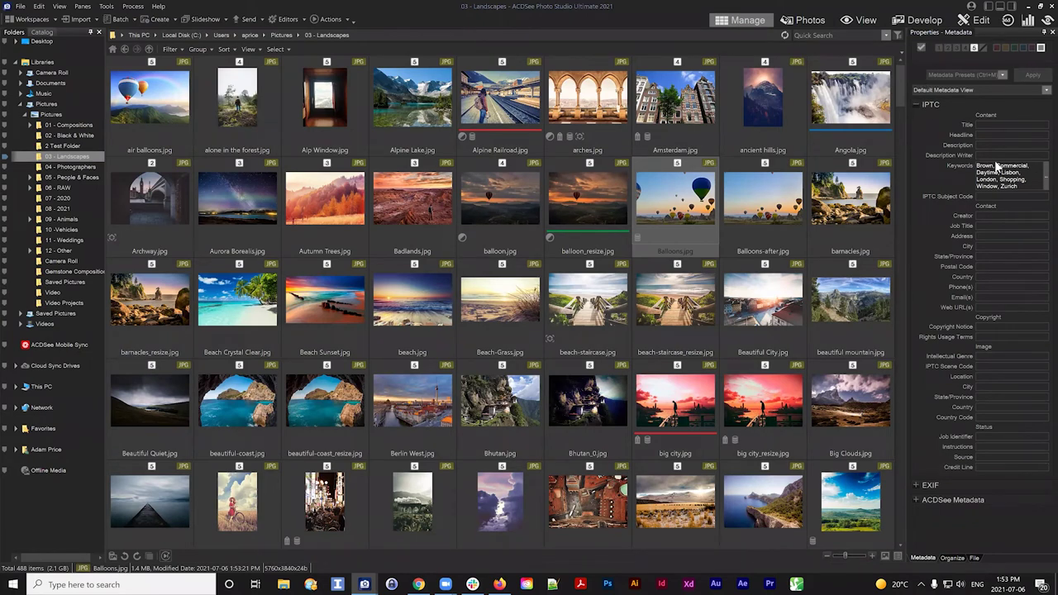
Step: Compare the keywords in the ACDSee Metadata and IPTC sections of Balloons.jpg after applying the preset
{"action": "left_click", "coordinate": [913, 499]}
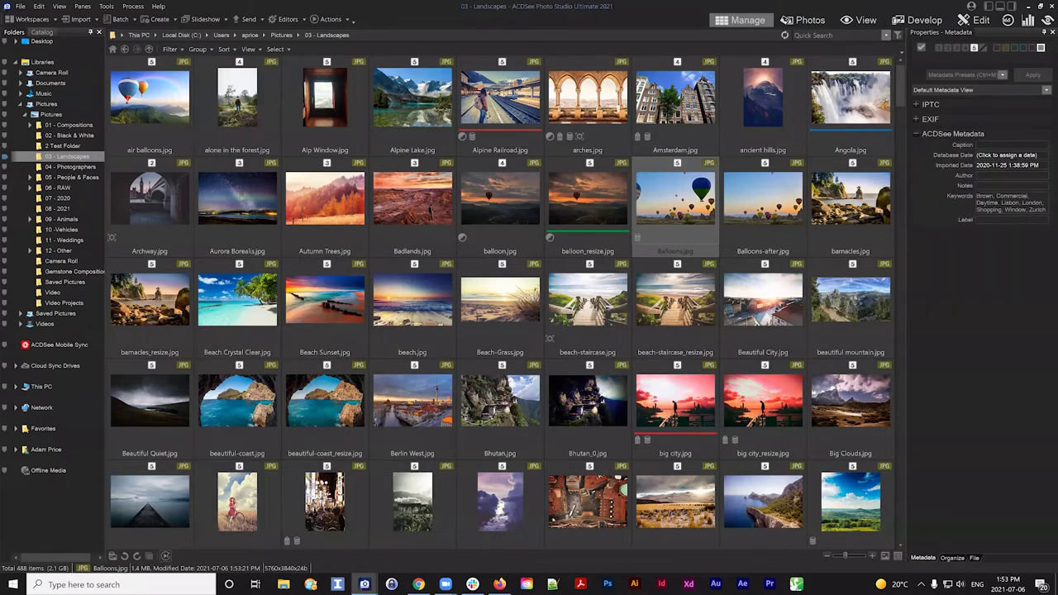
{"action": "left_click", "coordinate": [1010, 203]}
{"action": "left_click", "coordinate": [1048, 209]}
{"action": "left_click", "coordinate": [918, 105]}
{"action": "key", "text": "BackSpace"}
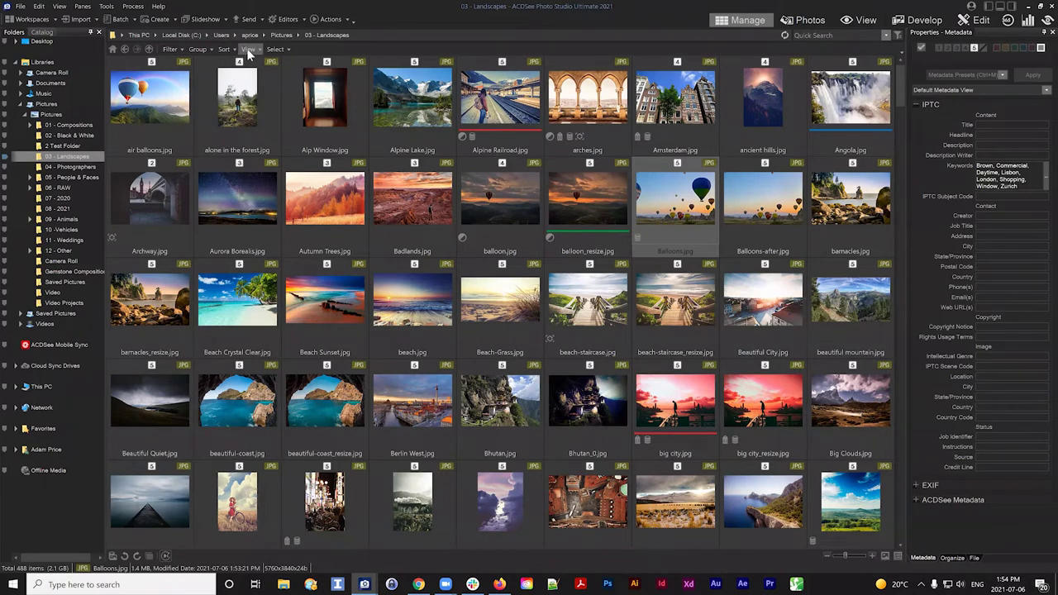
Step: Browse all photos rated Five across the catalog, and return to the 03 - Landscapes folder
{"action": "left_click", "coordinate": [628, 168]}
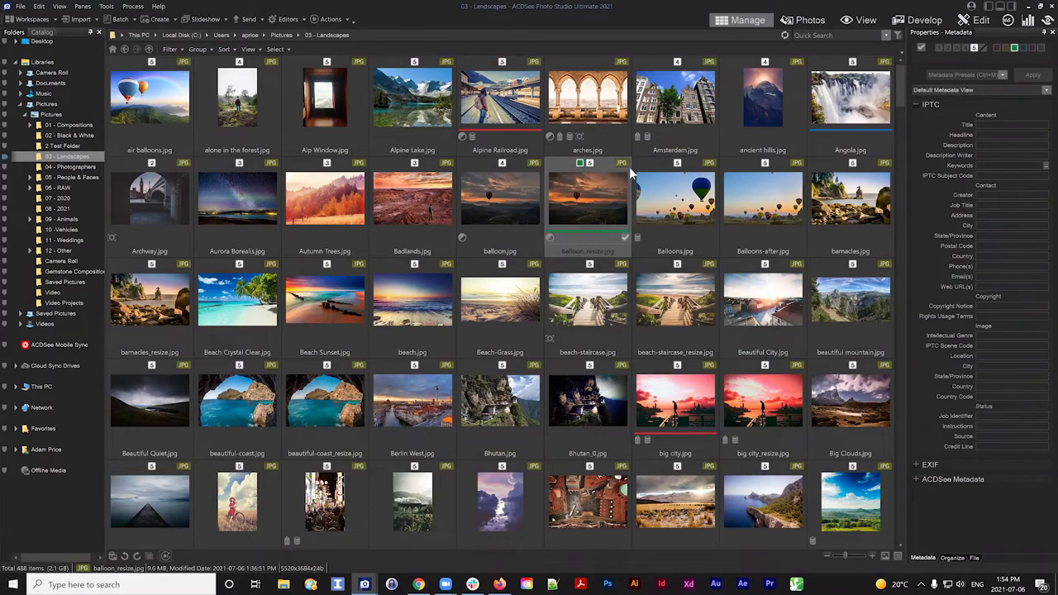
{"action": "left_click", "coordinate": [43, 33]}
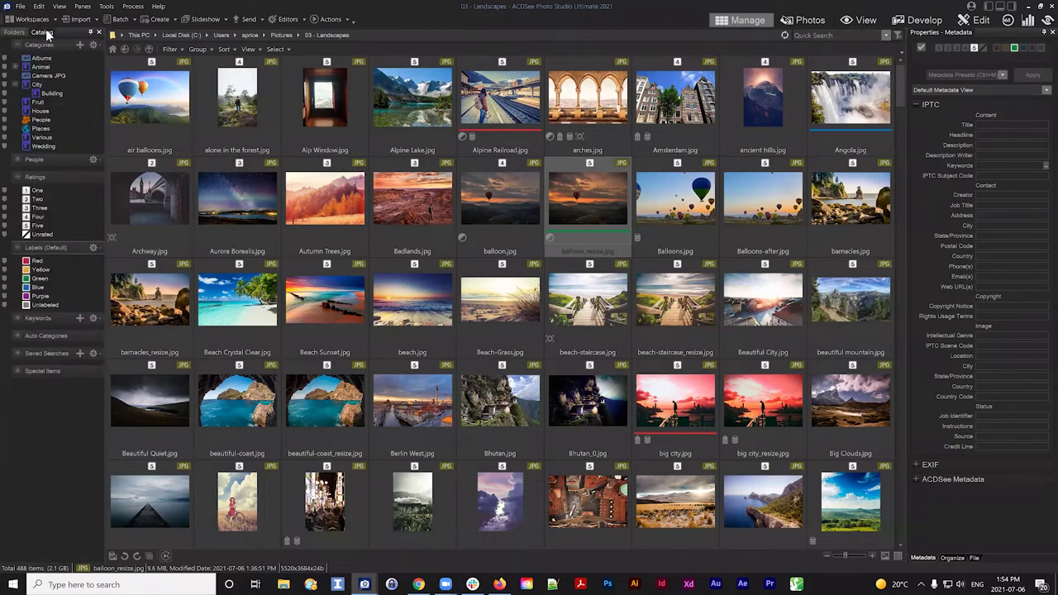
{"action": "left_click", "coordinate": [37, 225]}
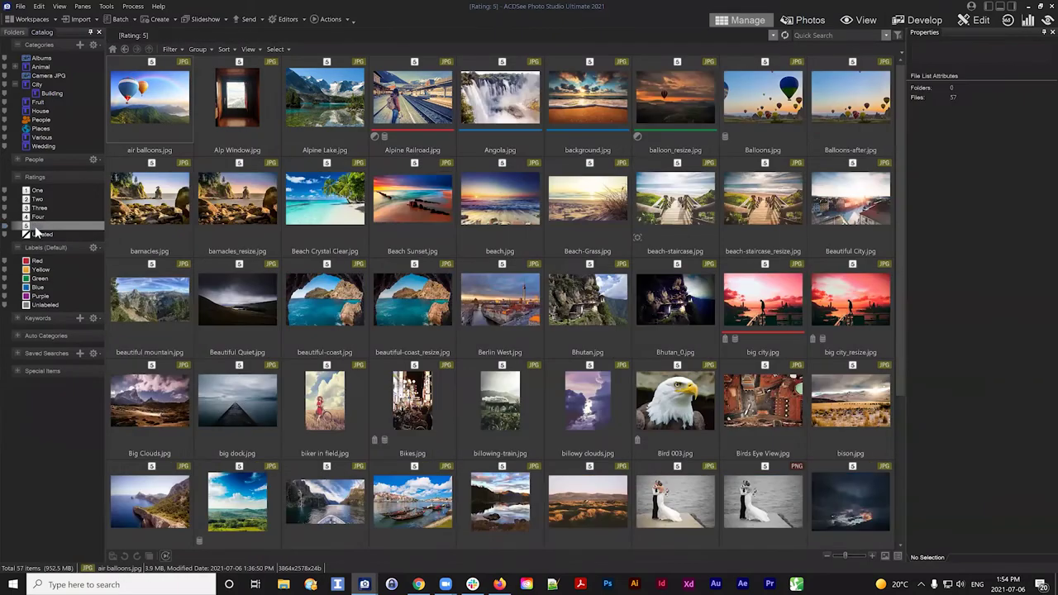
{"action": "scroll", "coordinate": [484, 194], "scroll_direction": "down", "scroll_amount": 3}
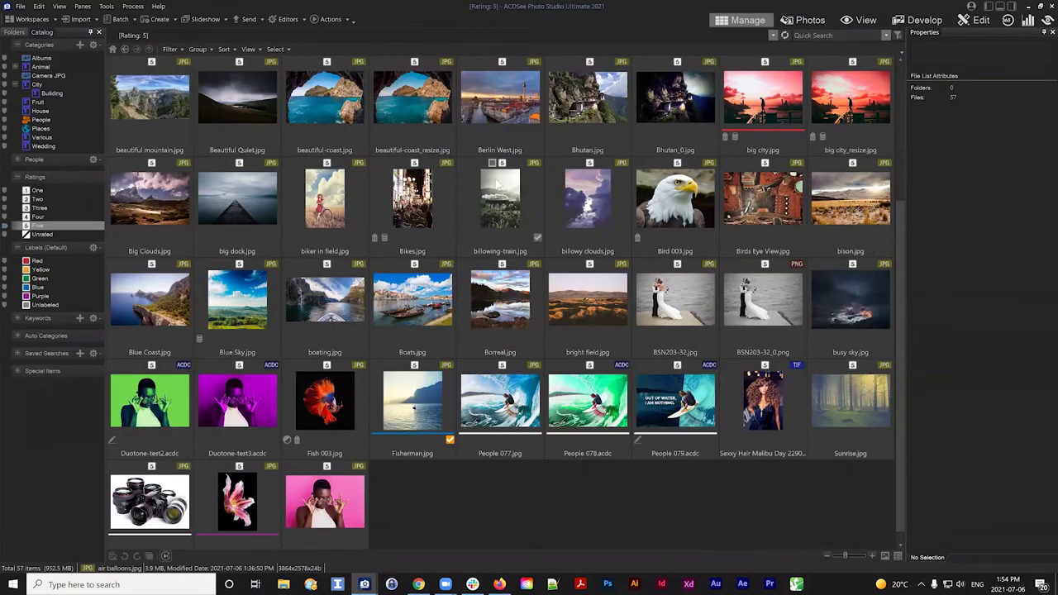
{"action": "scroll", "coordinate": [467, 310], "scroll_direction": "up", "scroll_amount": 3}
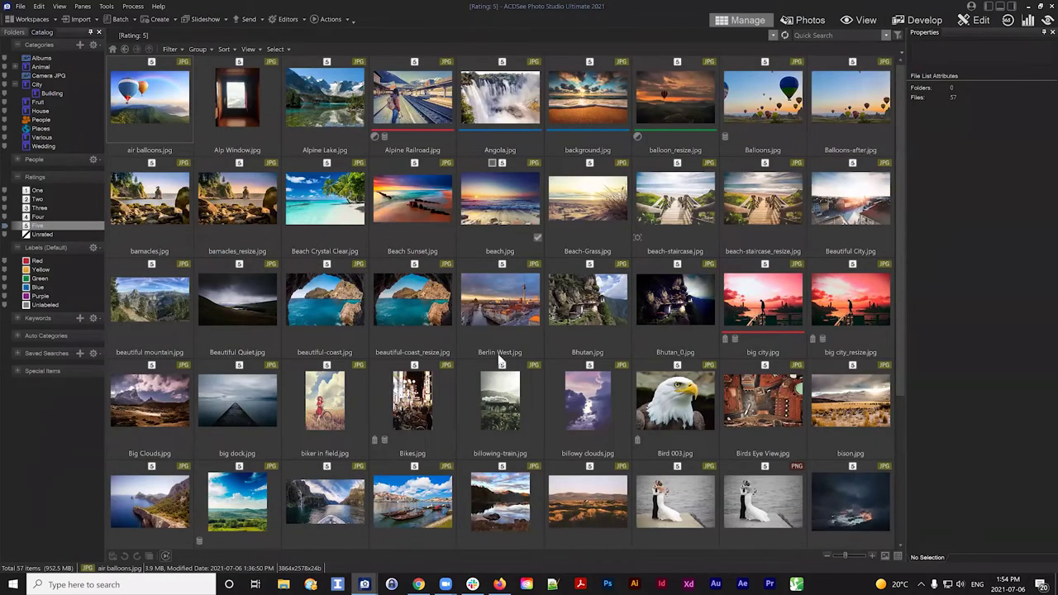
{"action": "left_click", "coordinate": [14, 32]}
{"action": "left_click", "coordinate": [63, 157]}
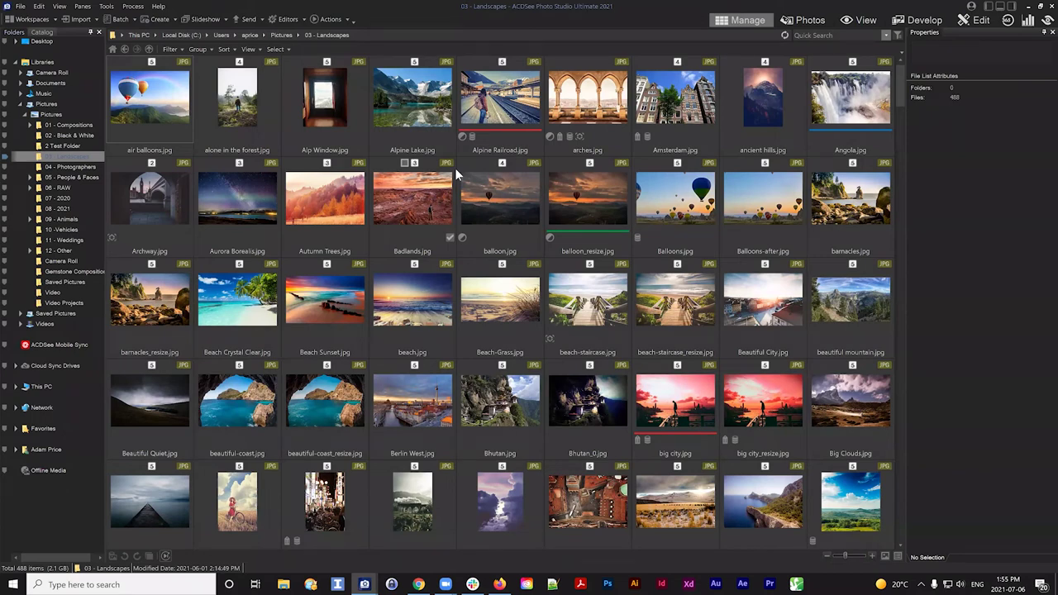
Step: Filter the 03 - Landscapes folder by Rating 3 and select all the filtered photos
{"action": "left_click", "coordinate": [249, 49]}
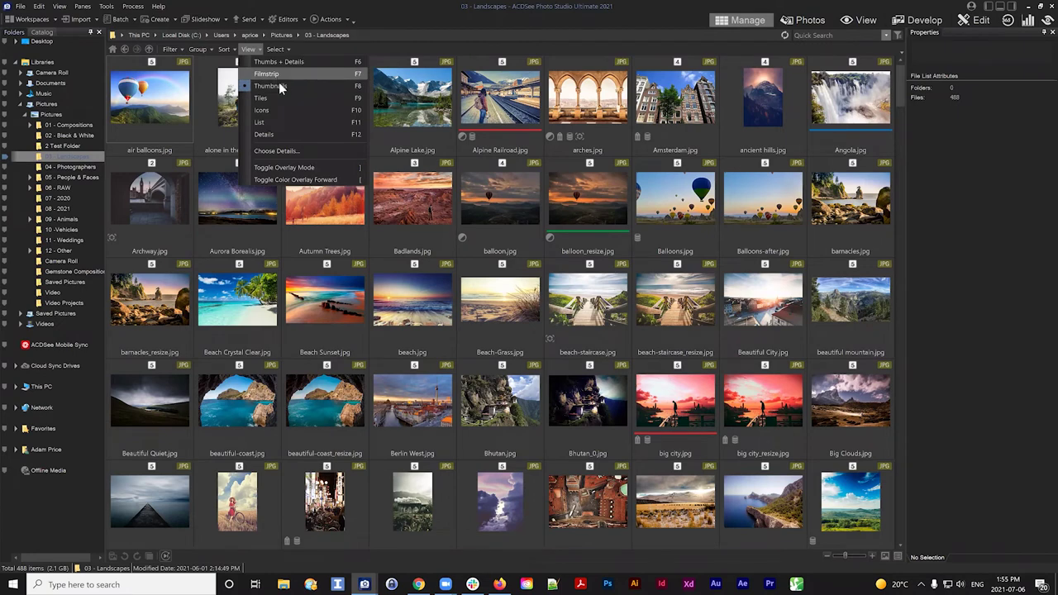
{"action": "left_click", "coordinate": [314, 48]}
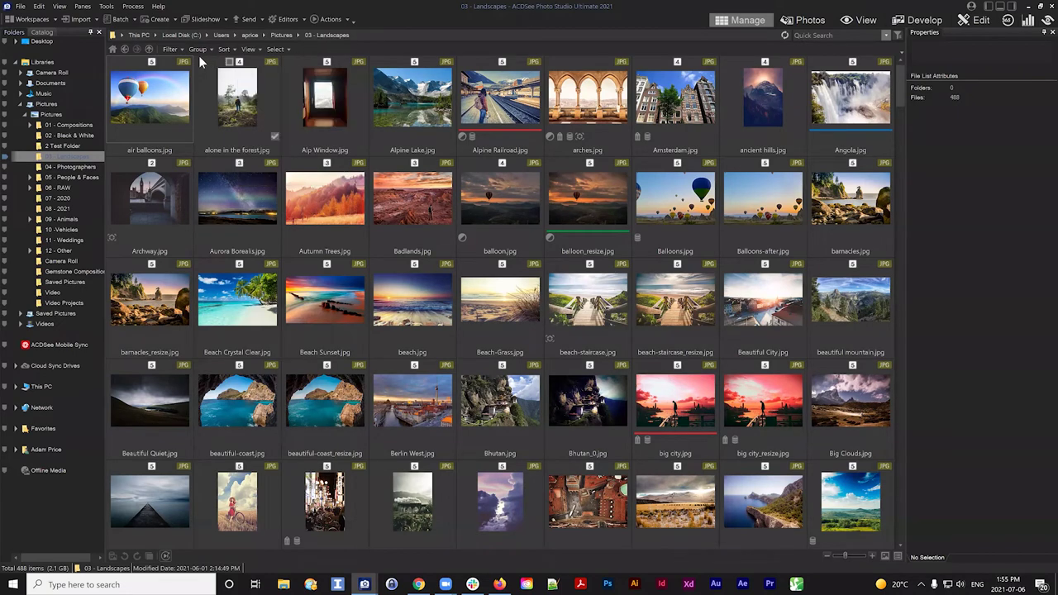
{"action": "left_click", "coordinate": [170, 48]}
{"action": "left_click", "coordinate": [170, 50]}
{"action": "left_click", "coordinate": [171, 49]}
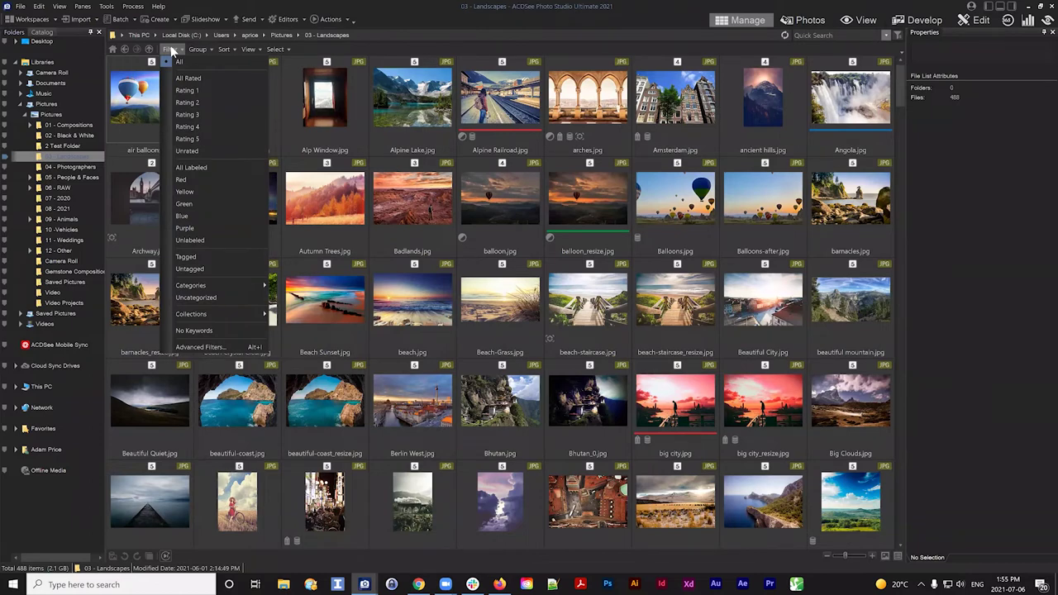
{"action": "left_click", "coordinate": [195, 115]}
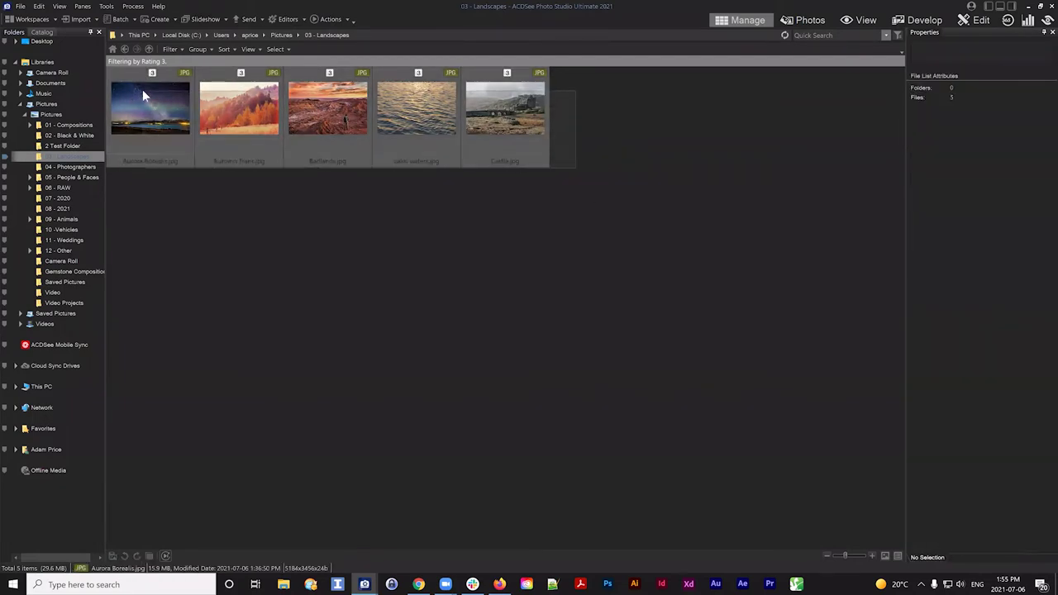
{"action": "key", "text": "ctrl+a"}
{"action": "left_click", "coordinate": [584, 191]}
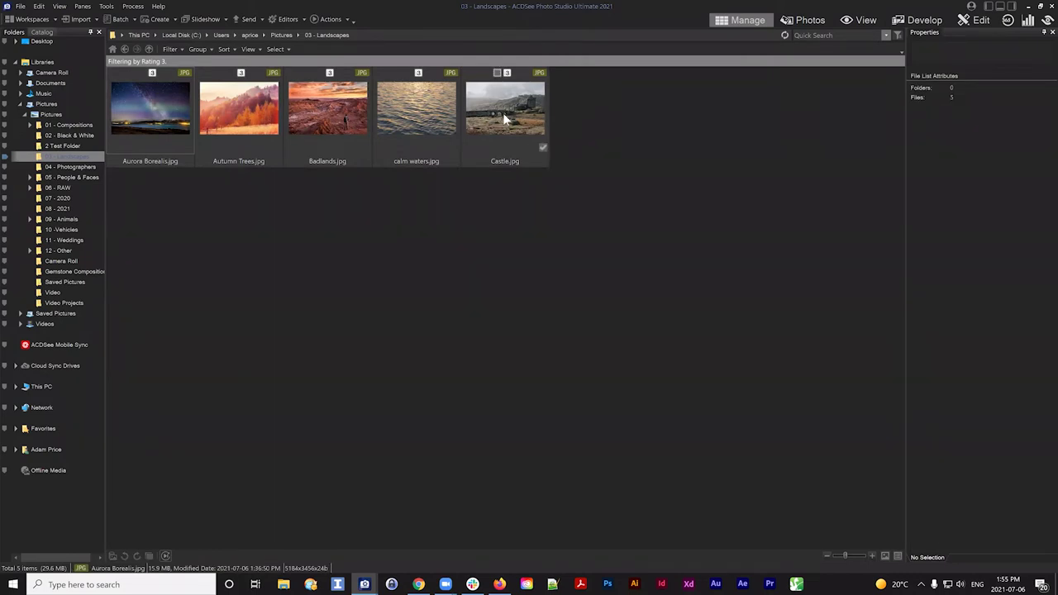
{"action": "left_click_drag", "start_coordinate": [584, 198], "coordinate": [127, 83]}
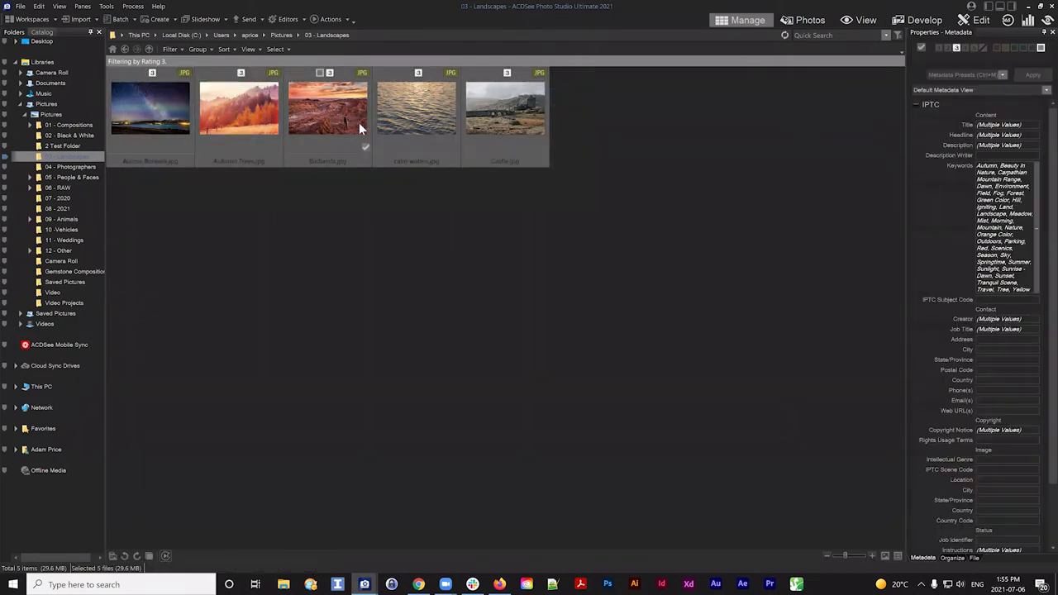
Step: Filter the 03 - Landscapes folder by Rating 4, and finally switch the filter to Rating 5
{"action": "left_click", "coordinate": [170, 49]}
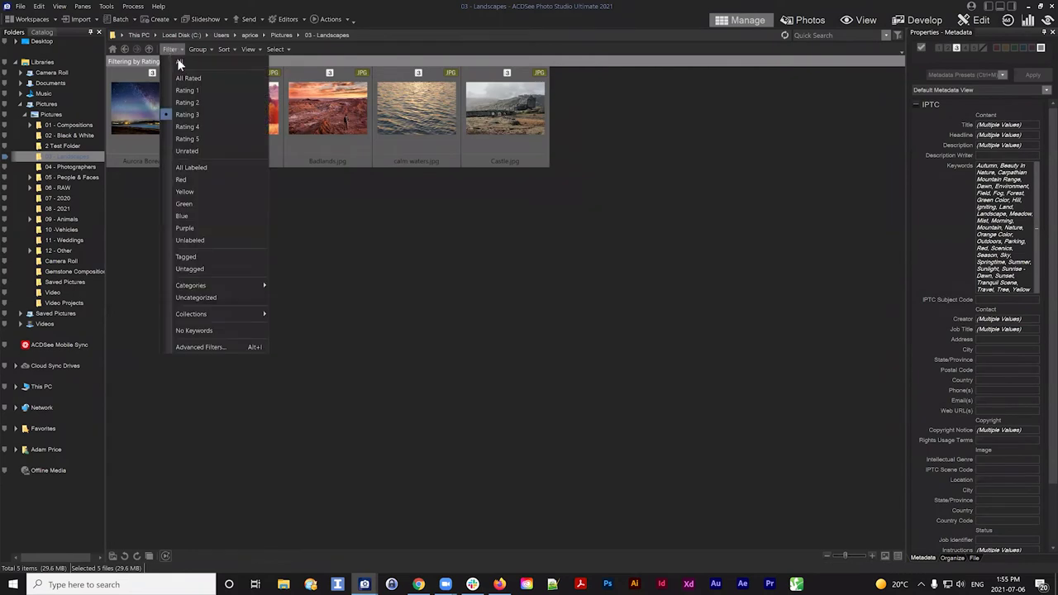
{"action": "left_click", "coordinate": [186, 125]}
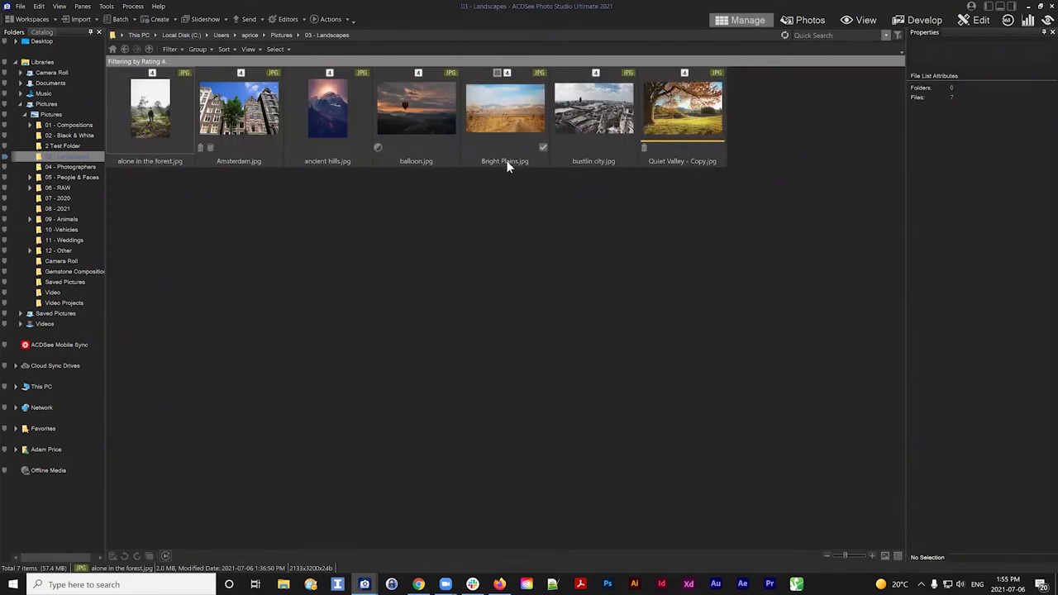
{"action": "left_click", "coordinate": [178, 48]}
{"action": "left_click", "coordinate": [184, 138]}
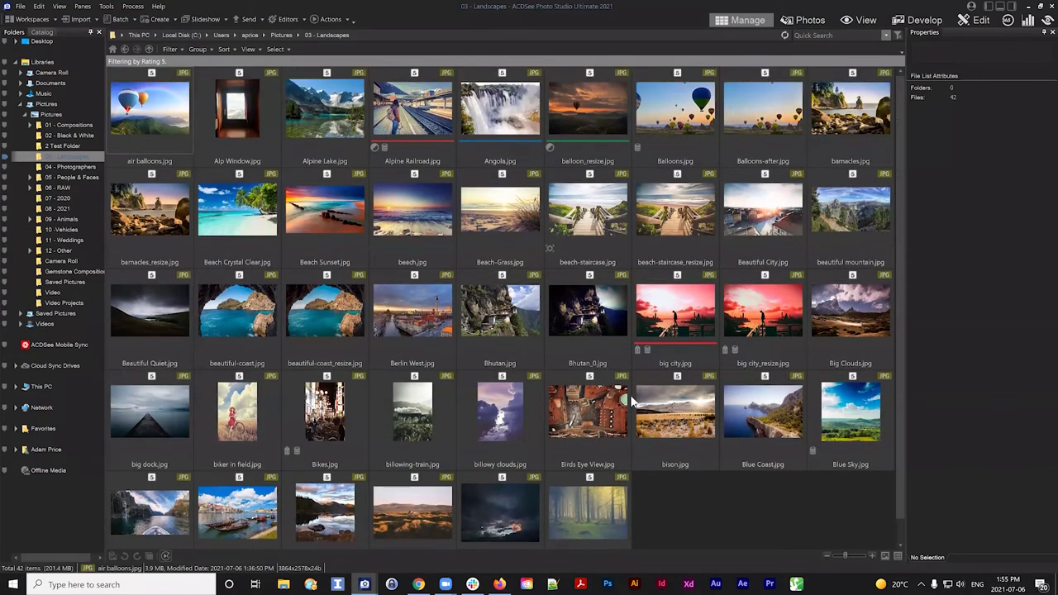
{"action": "left_click", "coordinate": [172, 49]}
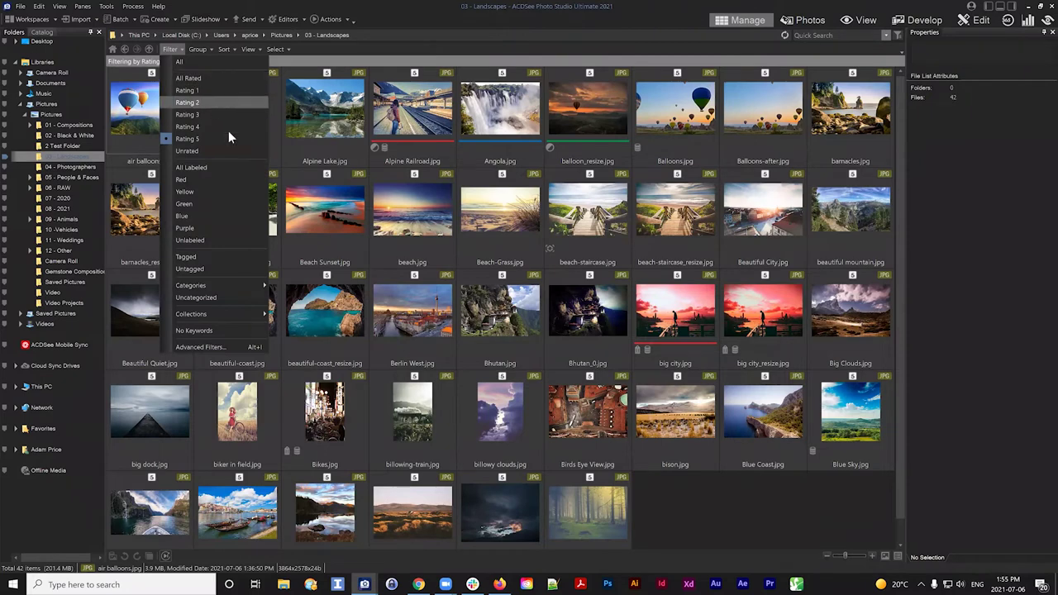
{"action": "left_click", "coordinate": [671, 499]}
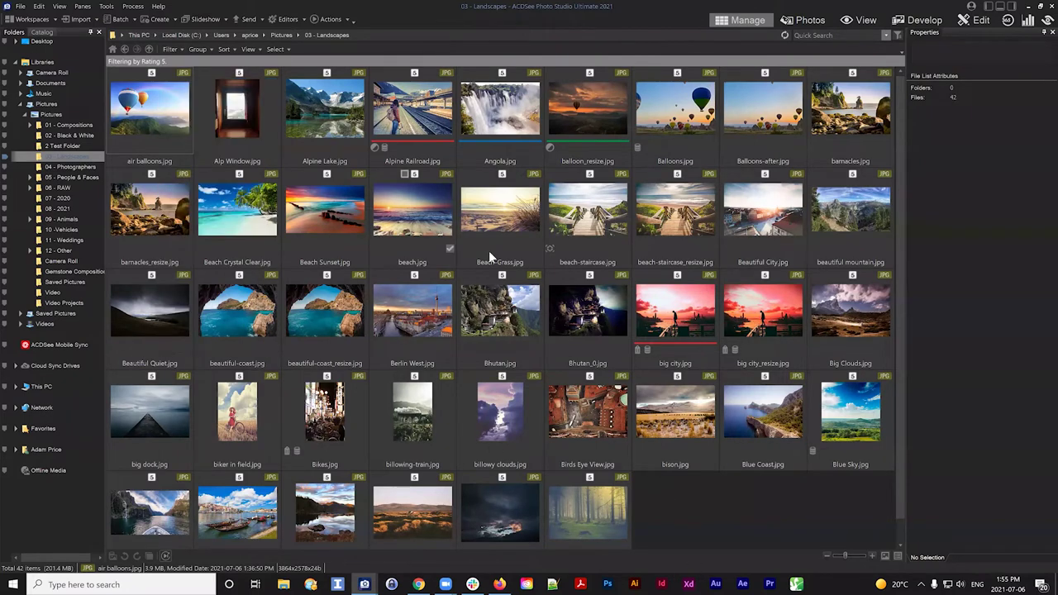
{"action": "left_click", "coordinate": [169, 49]}
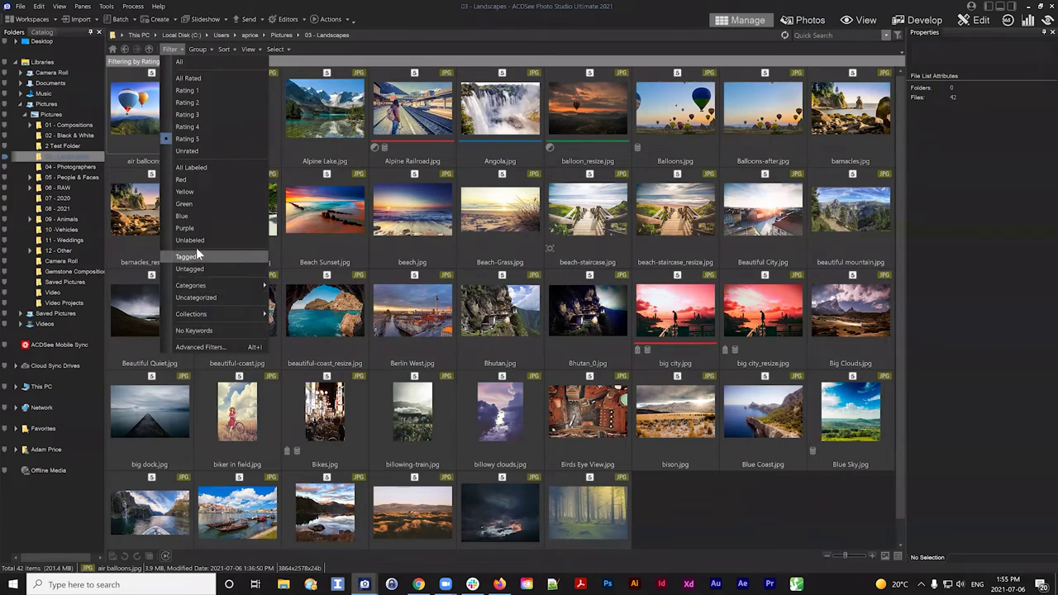
{"action": "left_click", "coordinate": [174, 51]}
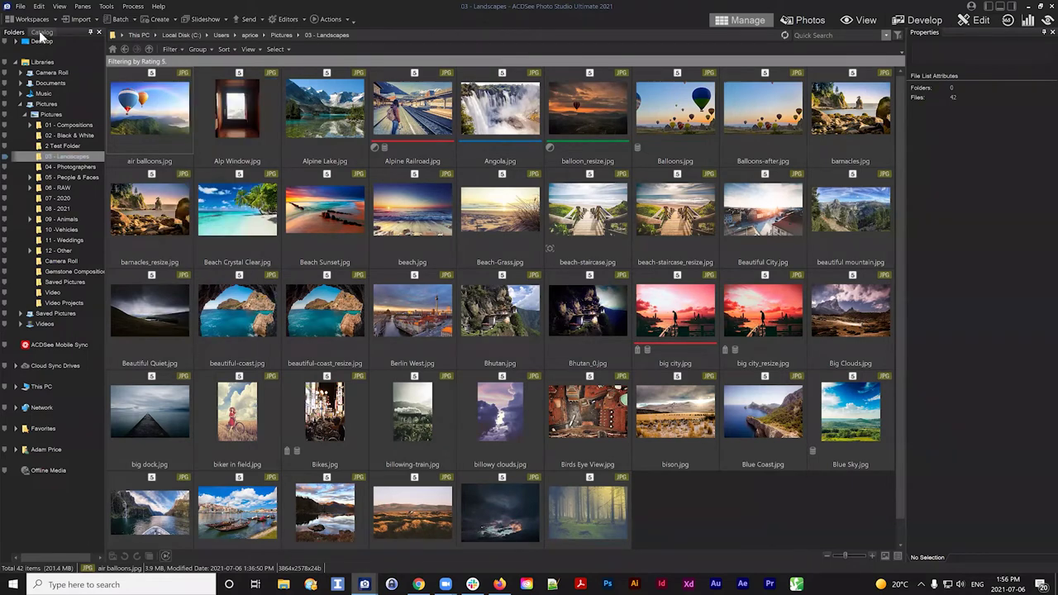
Step: Show the catalog, select Alpine Railroad.jpg and clear the rating filter so all photos in 03 - Landscapes are listed
{"action": "left_click", "coordinate": [43, 33]}
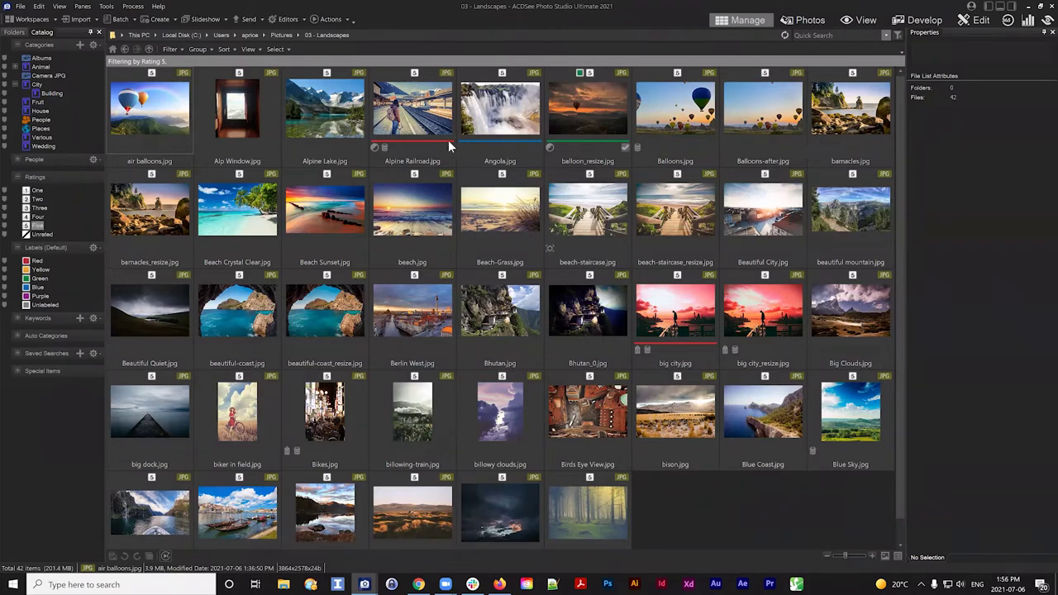
{"action": "left_click", "coordinate": [398, 128]}
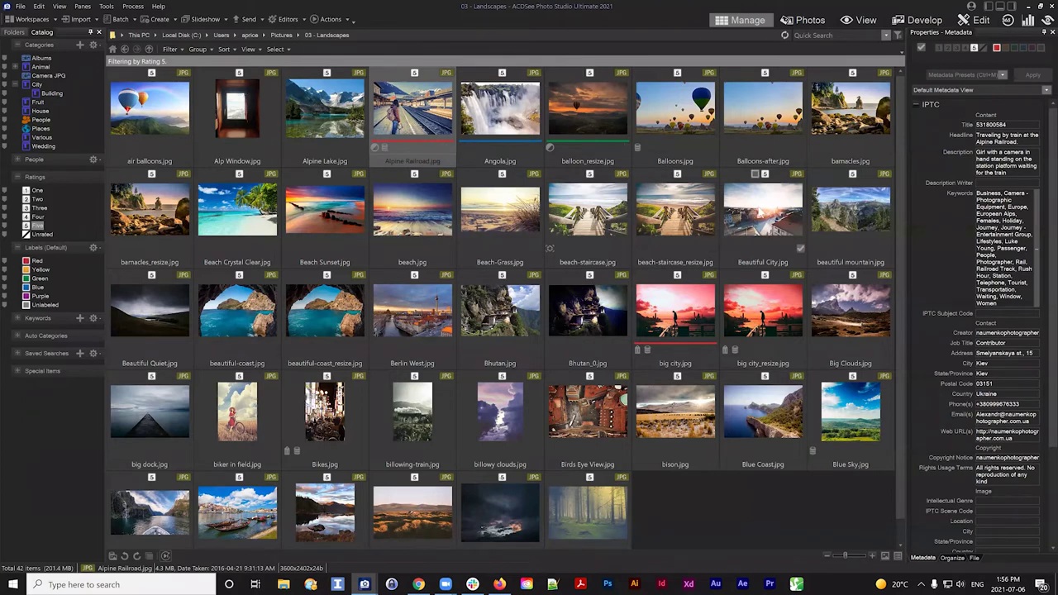
{"action": "left_click", "coordinate": [171, 49]}
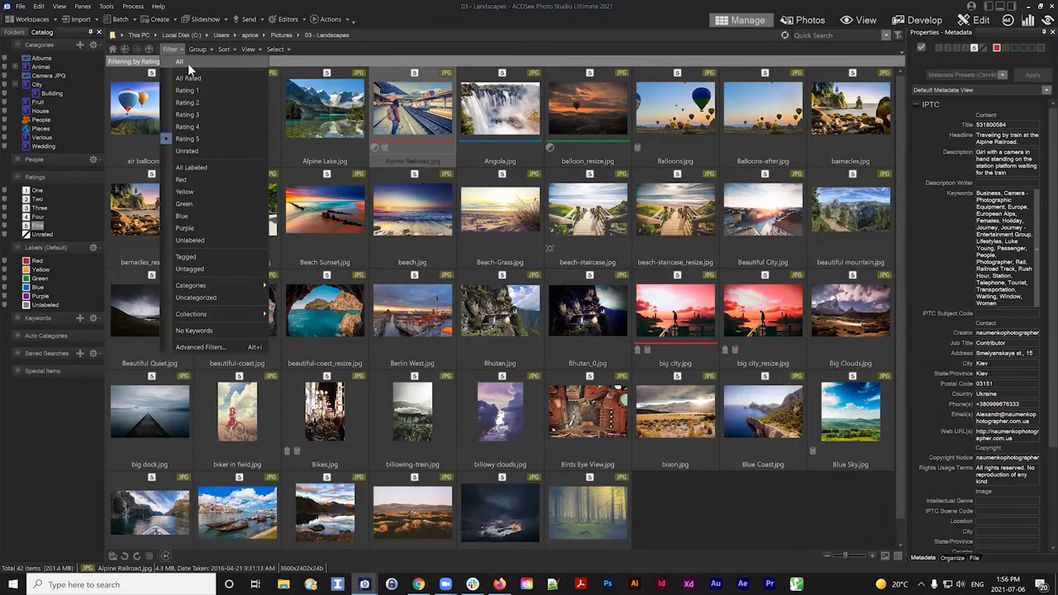
{"action": "left_click", "coordinate": [188, 73]}
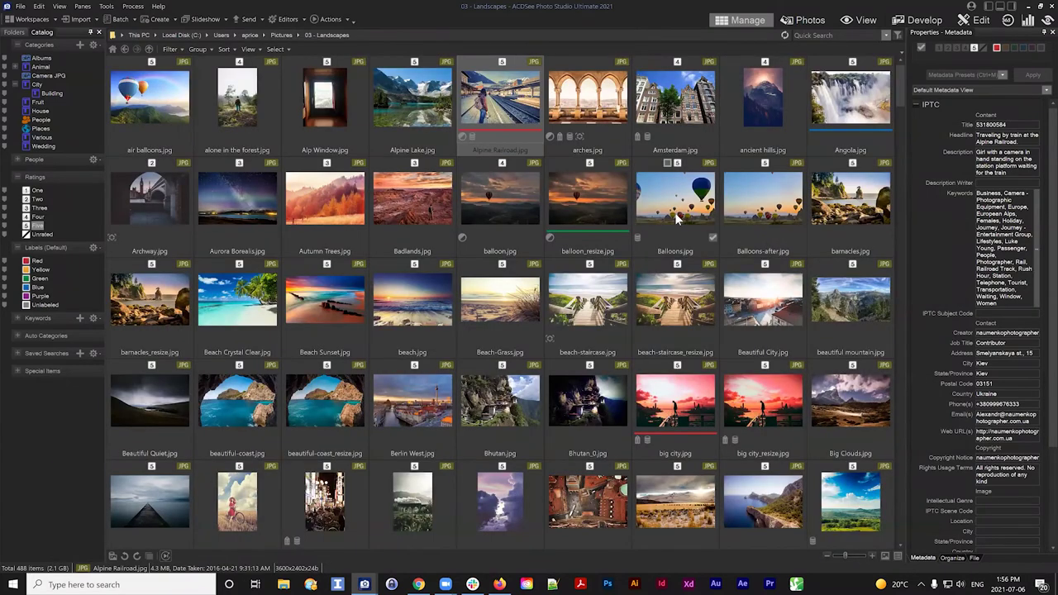
Step: Select Balloons.jpg and check the keywords in its IPTC metadata
{"action": "left_click", "coordinate": [677, 220]}
{"action": "left_click", "coordinate": [1015, 175]}
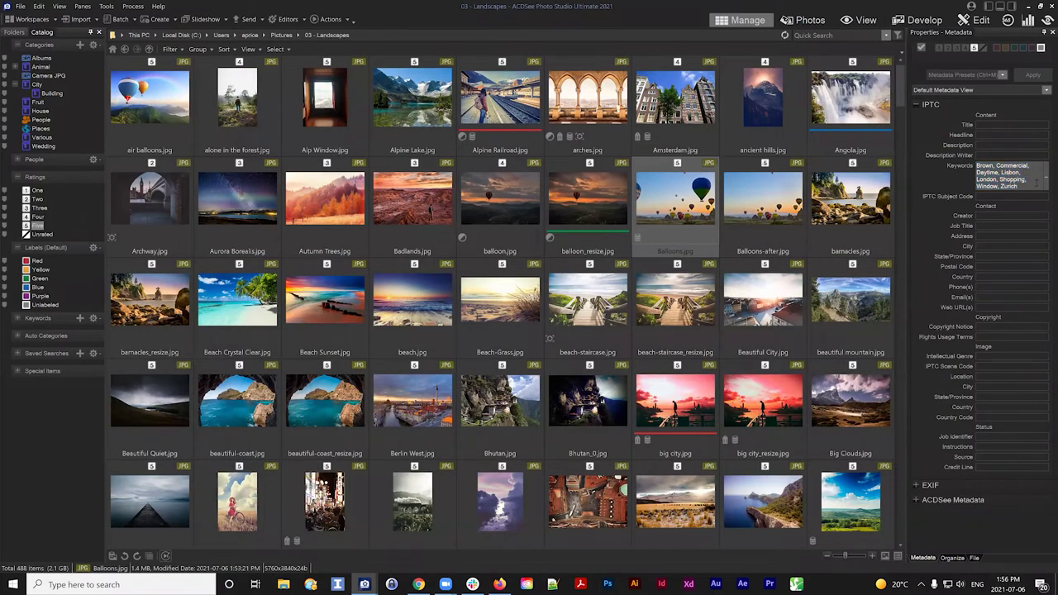
{"action": "left_click", "coordinate": [716, 192]}
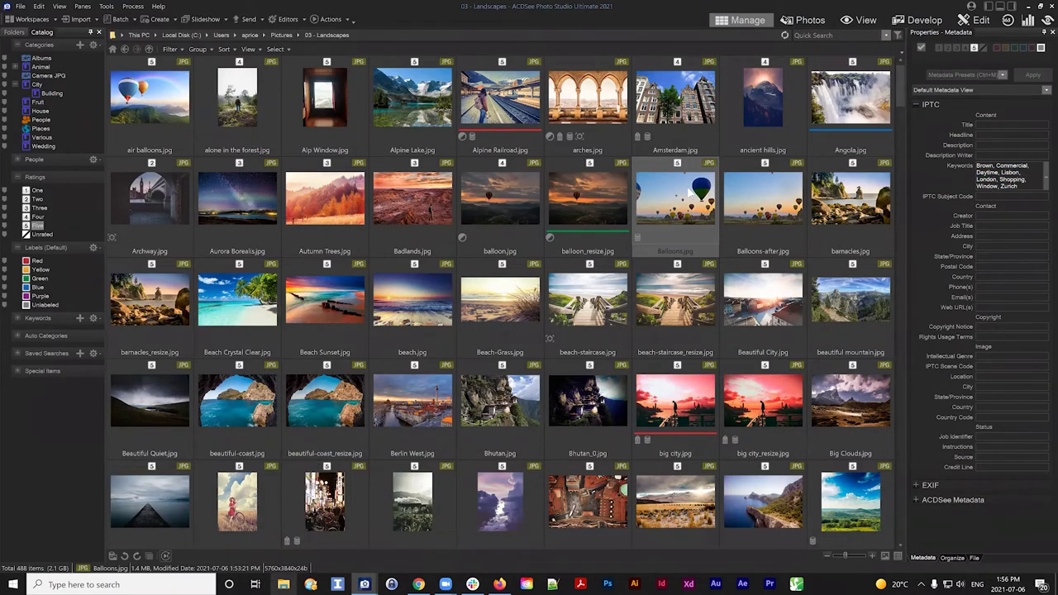
Step: Switch to File Explorer and open the file properties of Balloons.jpg in Pictures > 03 - Landscapes
{"action": "left_click", "coordinate": [284, 585]}
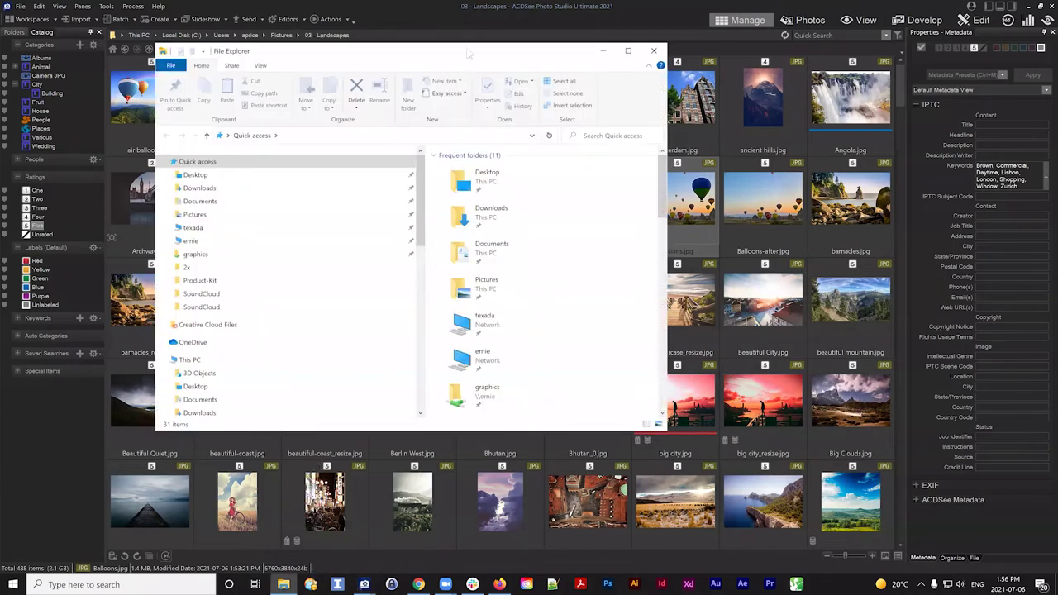
{"action": "left_click_drag", "start_coordinate": [468, 51], "coordinate": [426, 89]}
{"action": "left_click", "coordinate": [158, 252]}
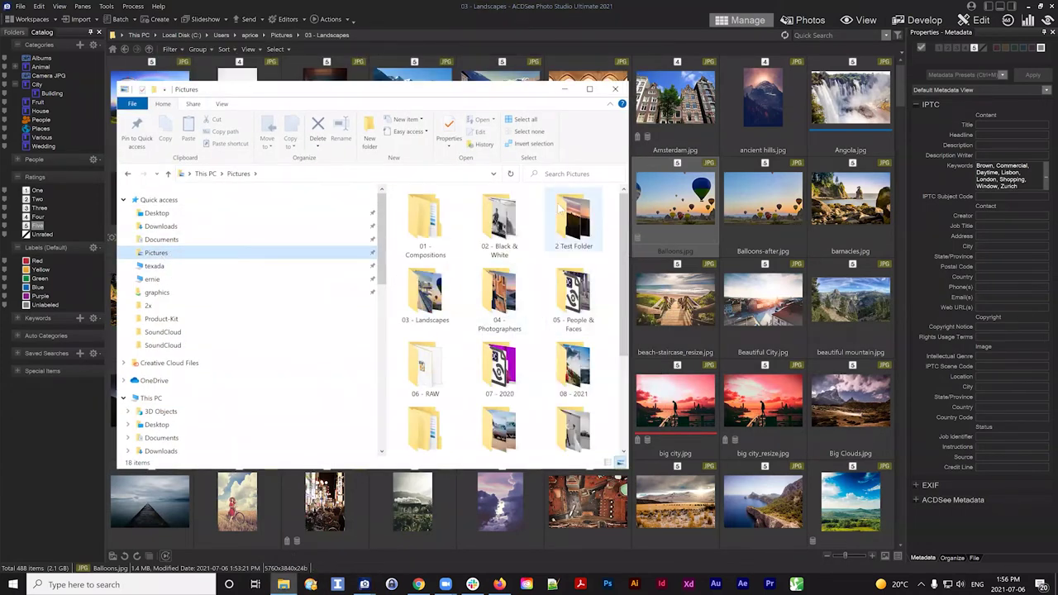
{"action": "double_click", "coordinate": [425, 293]}
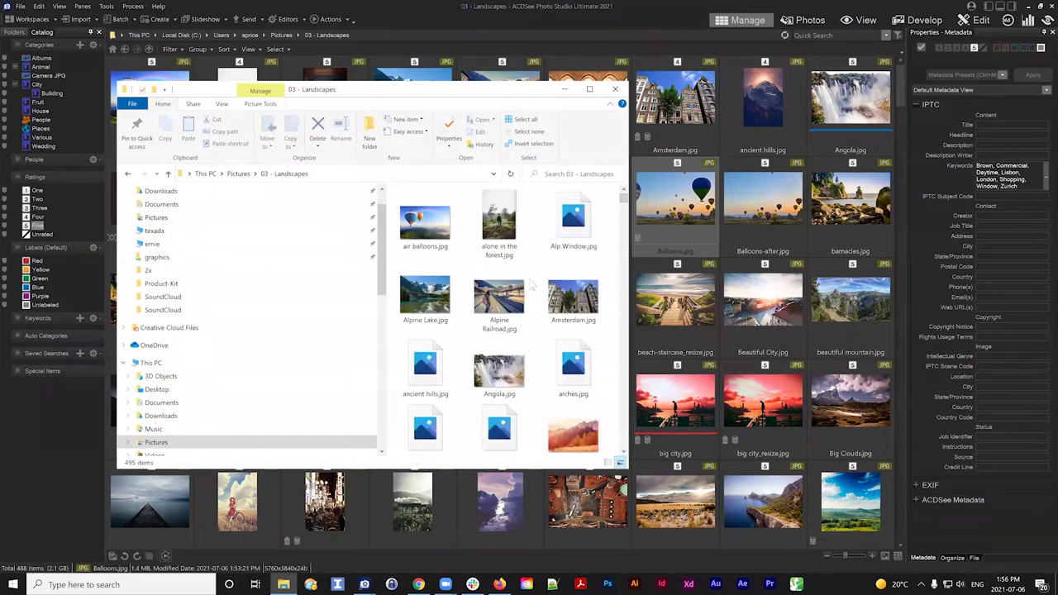
{"action": "scroll", "coordinate": [546, 273], "scroll_direction": "down", "scroll_amount": 1}
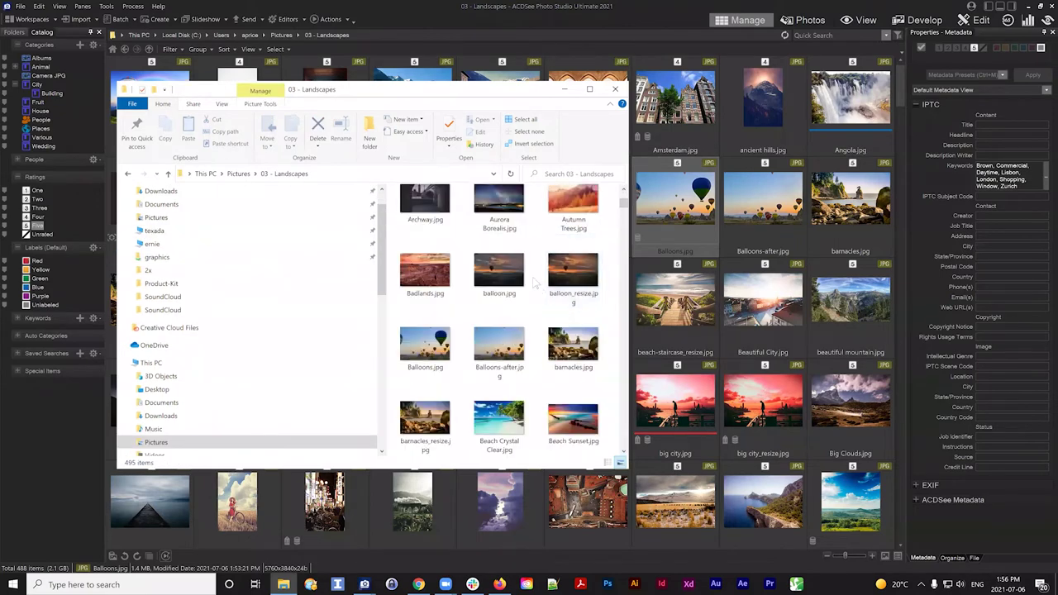
{"action": "left_click", "coordinate": [426, 352]}
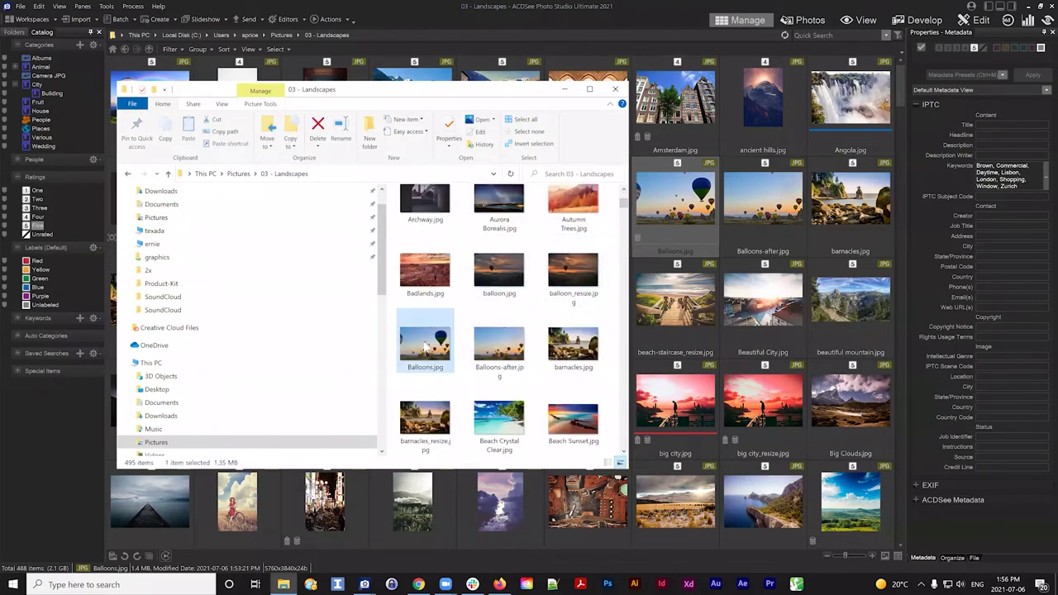
{"action": "right_click", "coordinate": [426, 347]}
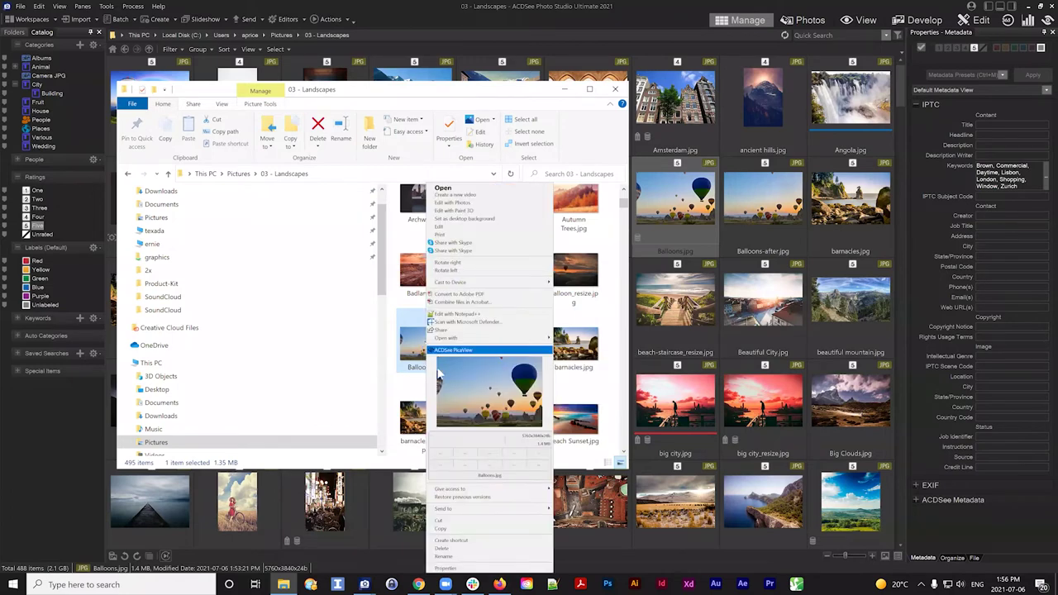
{"action": "left_click", "coordinate": [452, 569]}
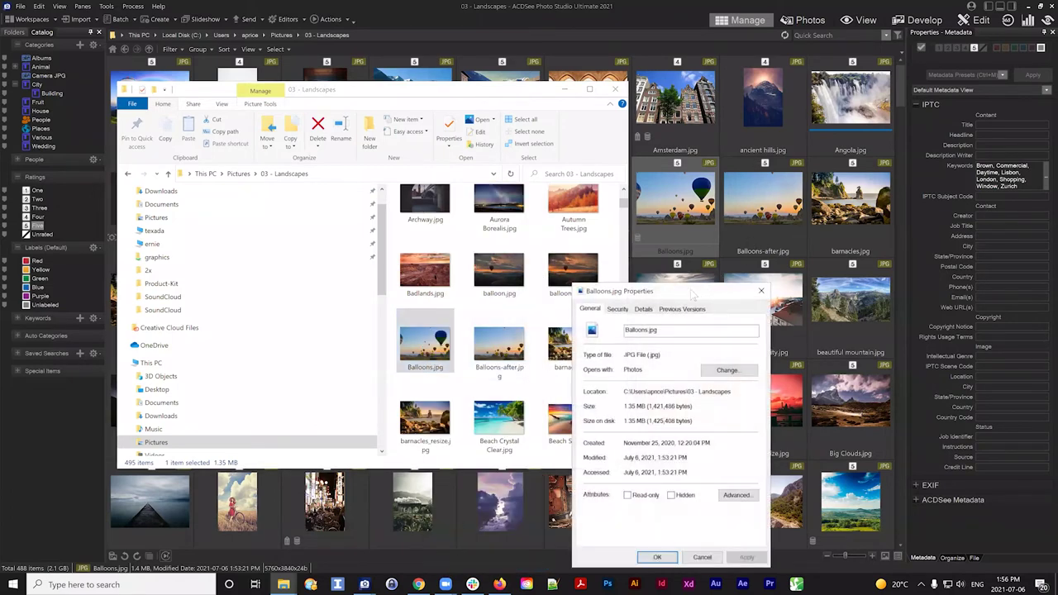
{"action": "left_click_drag", "start_coordinate": [693, 296], "coordinate": [491, 163]}
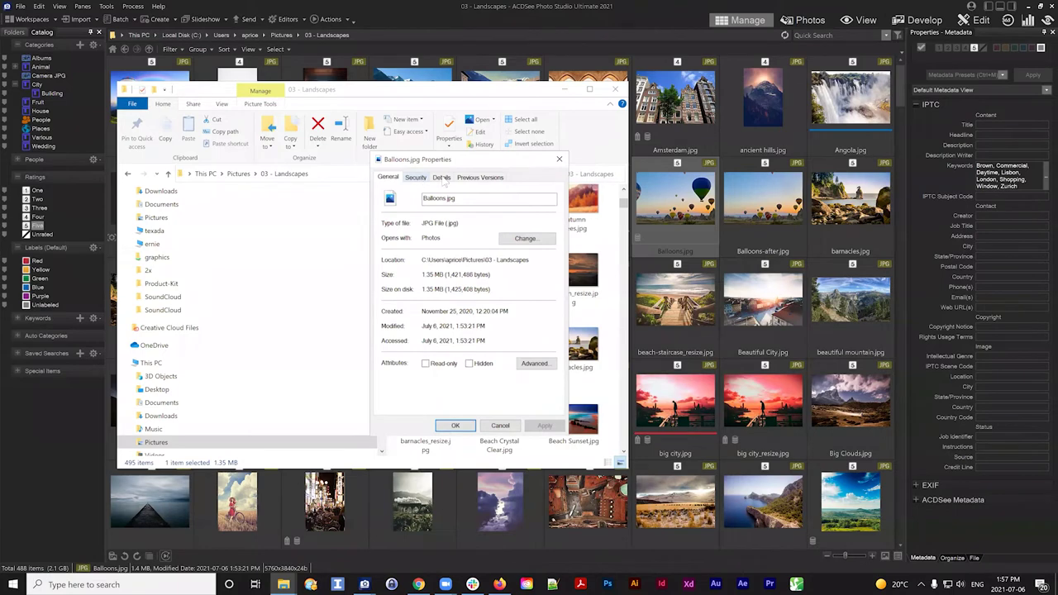
Step: Examine the rating and tags in the Windows file details of Balloons.jpg, and close its properties
{"action": "left_click", "coordinate": [441, 177]}
{"action": "scroll", "coordinate": [487, 256], "scroll_direction": "down", "scroll_amount": 3}
{"action": "scroll", "coordinate": [488, 257], "scroll_direction": "up", "scroll_amount": 5}
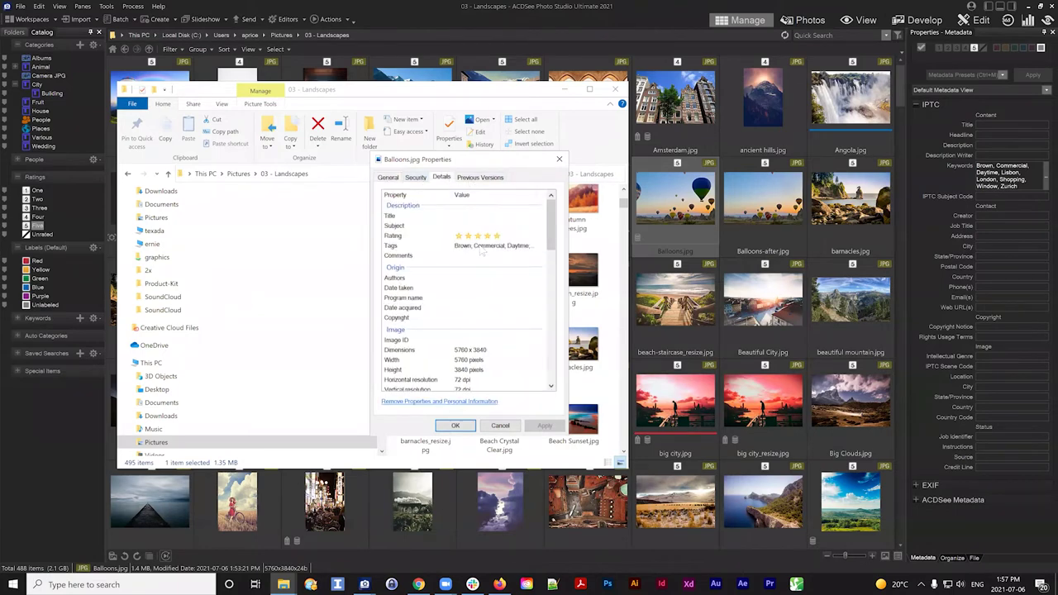
{"action": "left_click", "coordinate": [484, 248]}
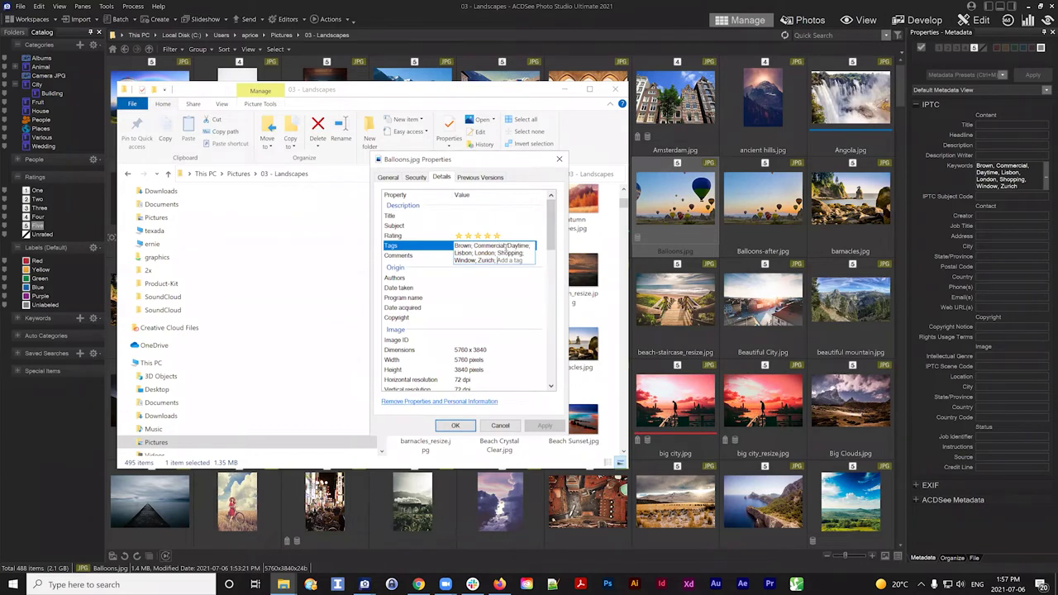
{"action": "left_click", "coordinate": [434, 256]}
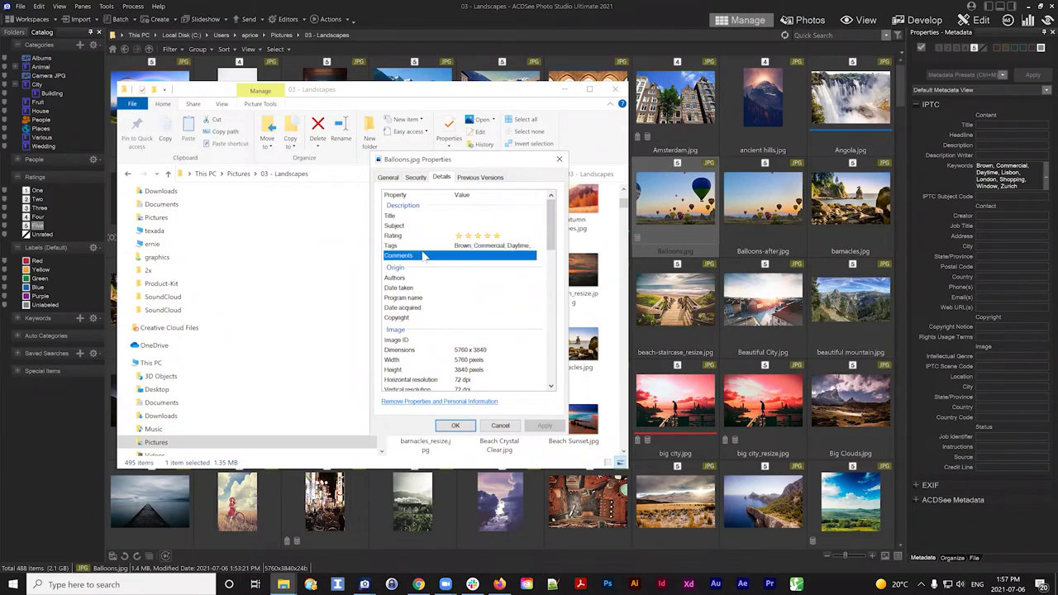
{"action": "left_click", "coordinate": [476, 287]}
{"action": "scroll", "coordinate": [497, 277], "scroll_direction": "down", "scroll_amount": 1}
{"action": "scroll", "coordinate": [501, 261], "scroll_direction": "down", "scroll_amount": 5}
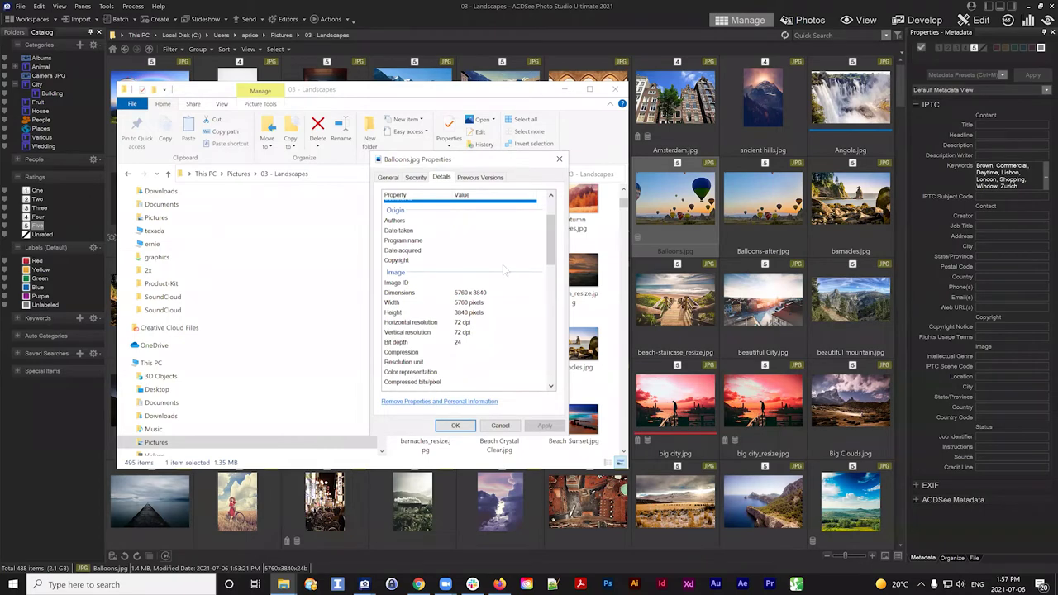
{"action": "scroll", "coordinate": [502, 258], "scroll_direction": "up", "scroll_amount": 6}
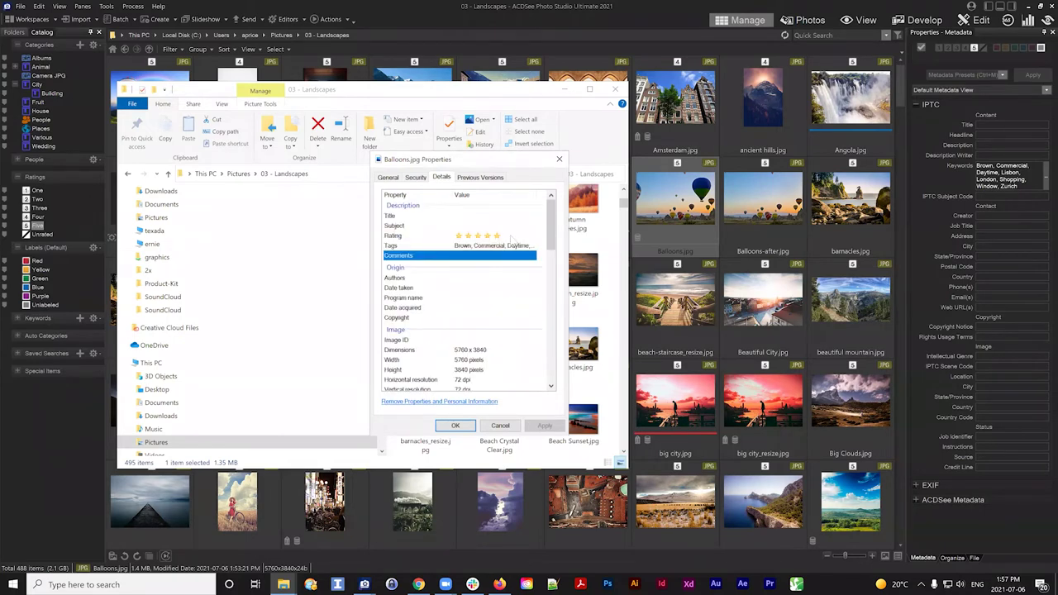
{"action": "left_click", "coordinate": [513, 237]}
{"action": "left_click", "coordinate": [515, 246]}
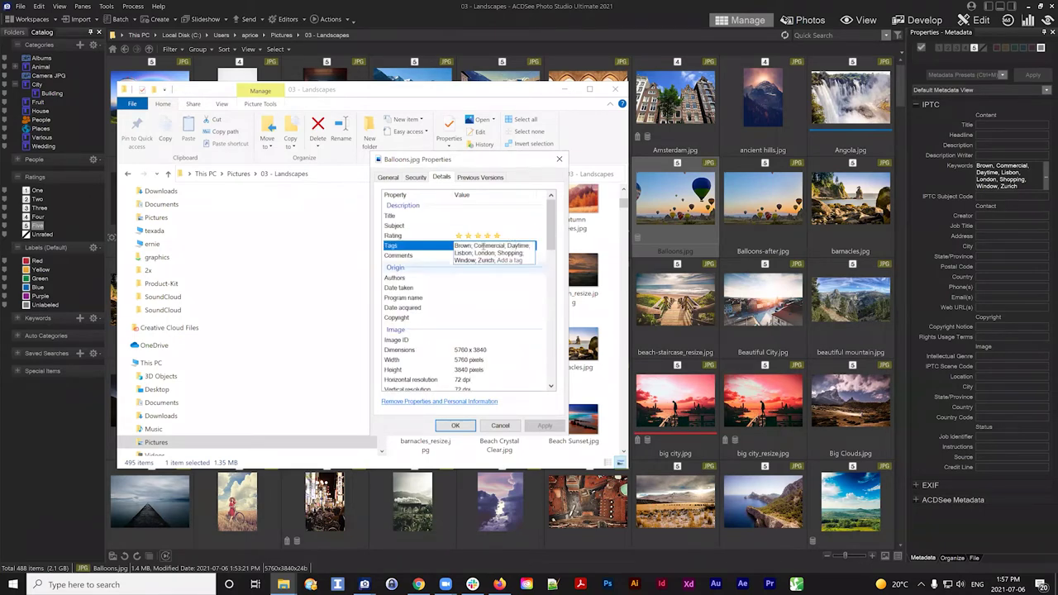
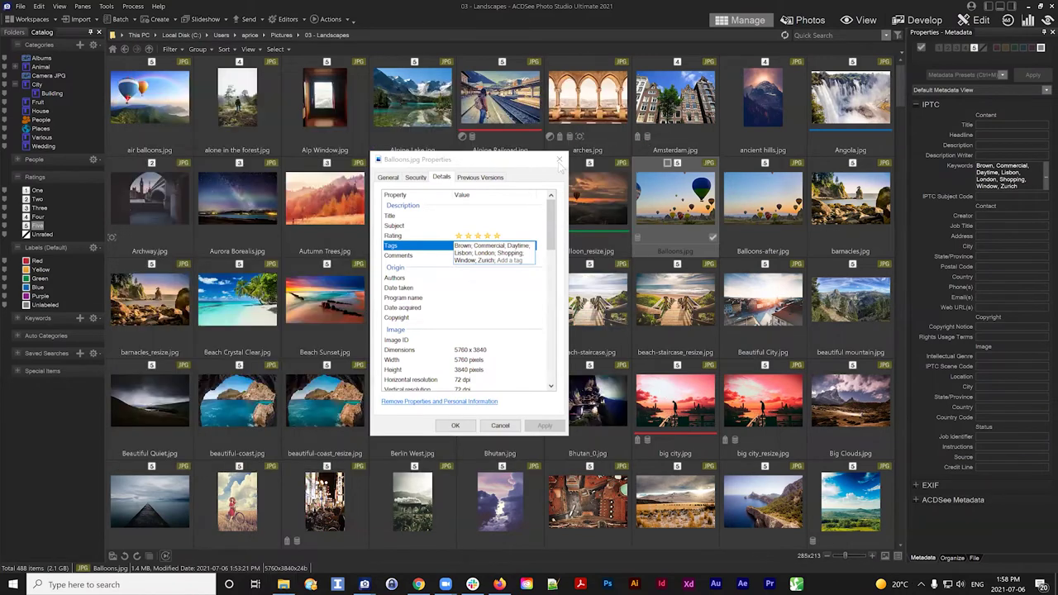
{"action": "key", "text": "Escape"}
Step: Enlarge the photo thumbnails in the file list to about 396x297
{"action": "left_click", "coordinate": [855, 557]}
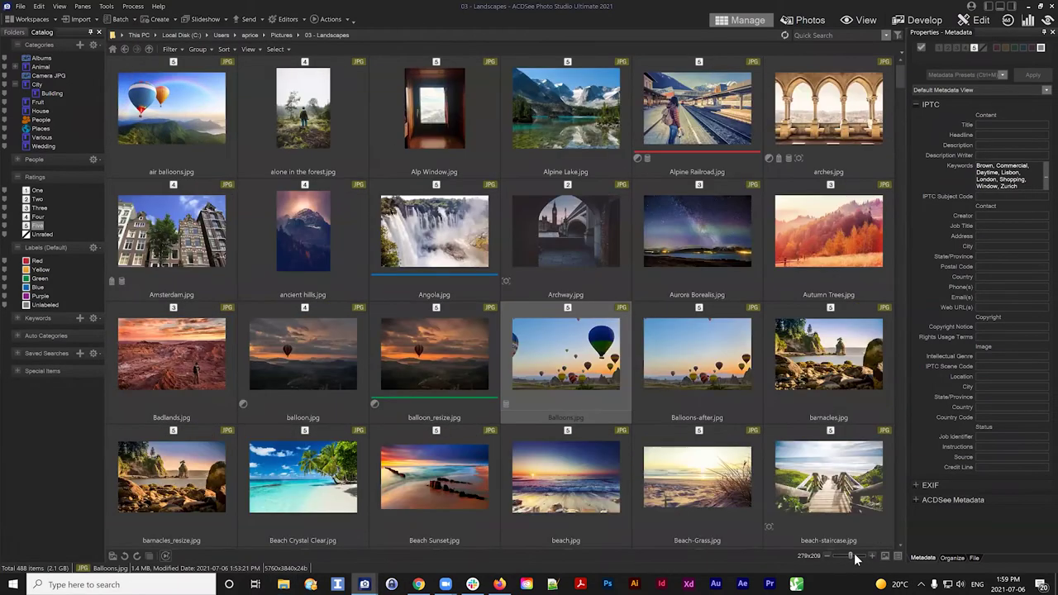
{"action": "left_click", "coordinate": [854, 556]}
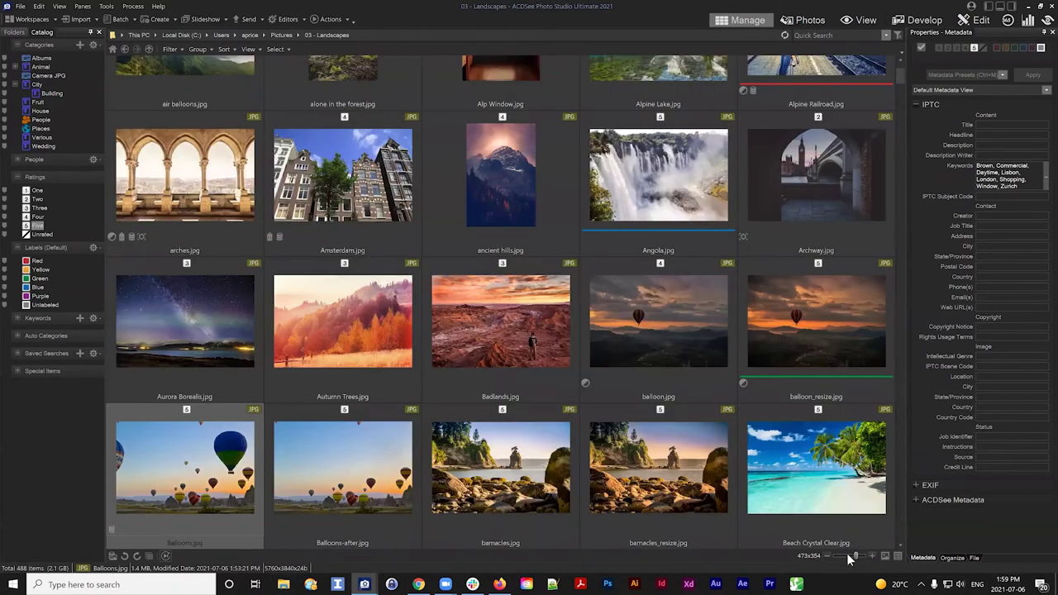
{"action": "left_click", "coordinate": [851, 559]}
{"action": "left_click", "coordinate": [854, 560]}
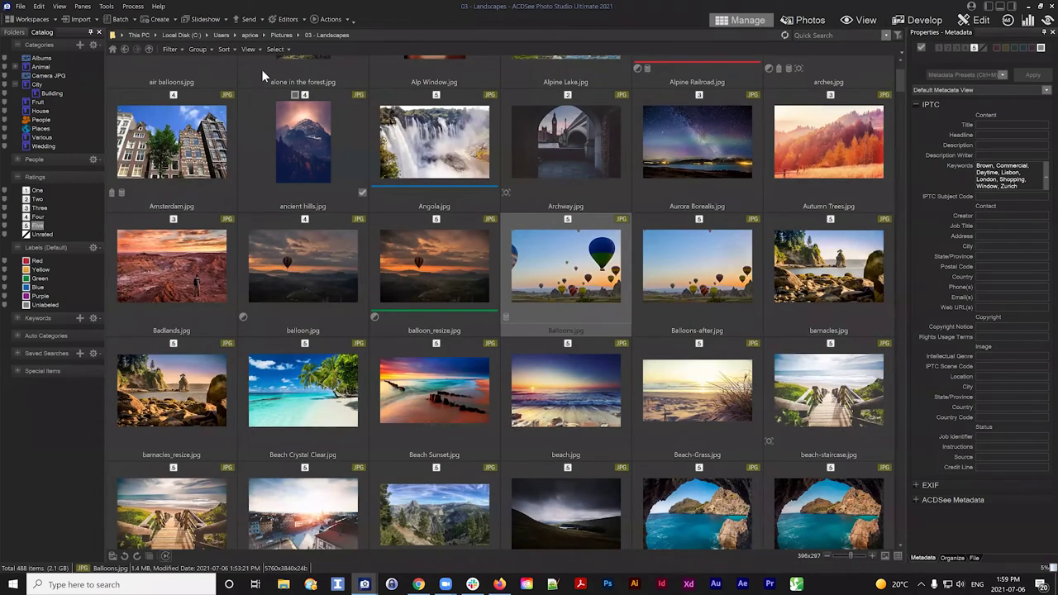
Step: Change the file list to Filmstrip view and preview balloon.jpg
{"action": "key", "text": "ctrl+alt+1"}
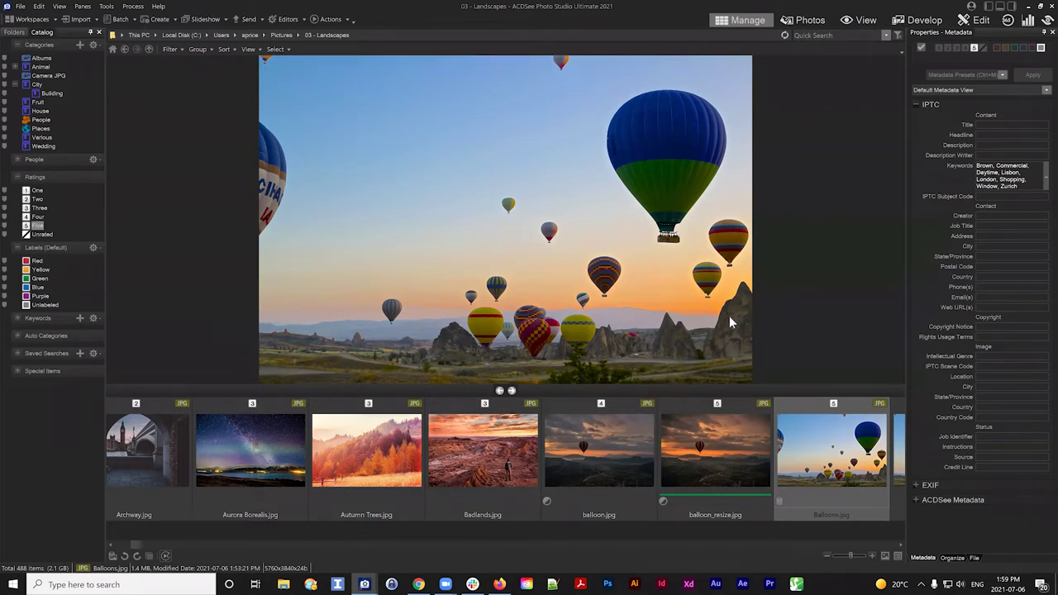
{"action": "left_click", "coordinate": [576, 451]}
Step: List all catalog photos rated Five and show them in Thumbnails view
{"action": "left_click", "coordinate": [39, 225]}
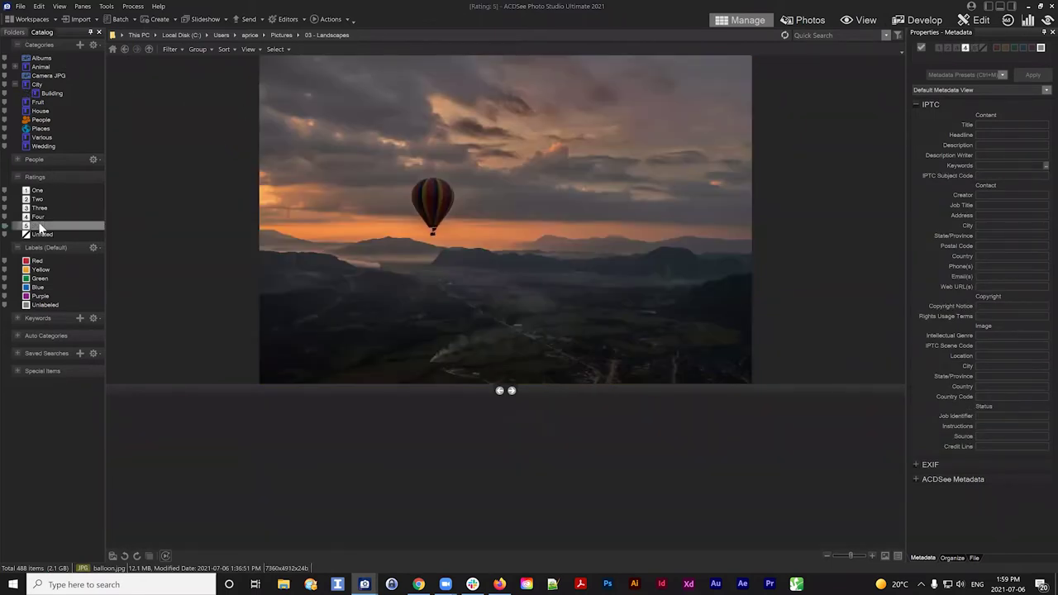
{"action": "left_click", "coordinate": [248, 49]}
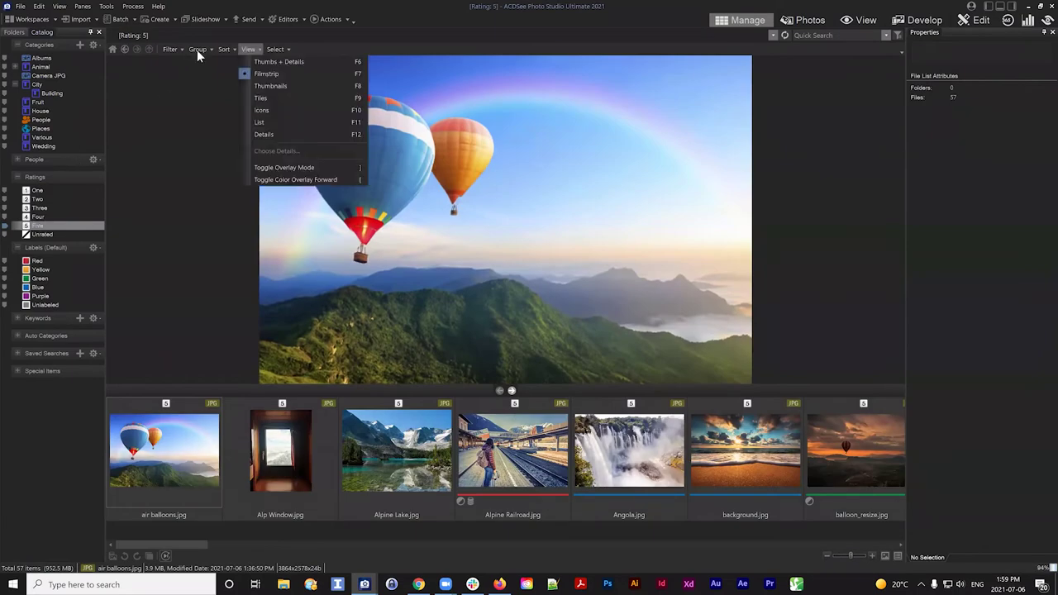
{"action": "left_click", "coordinate": [271, 88]}
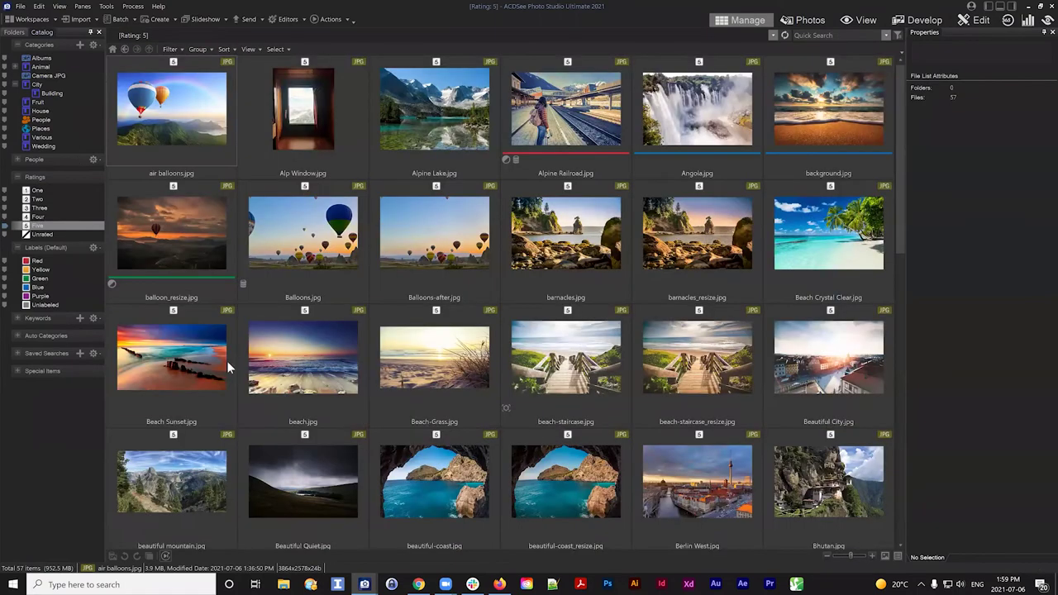
Step: Check the metadata of Angola.jpg and Alpine Lake.jpg, and browse the rest of the photos rated Five
{"action": "left_click", "coordinate": [654, 155]}
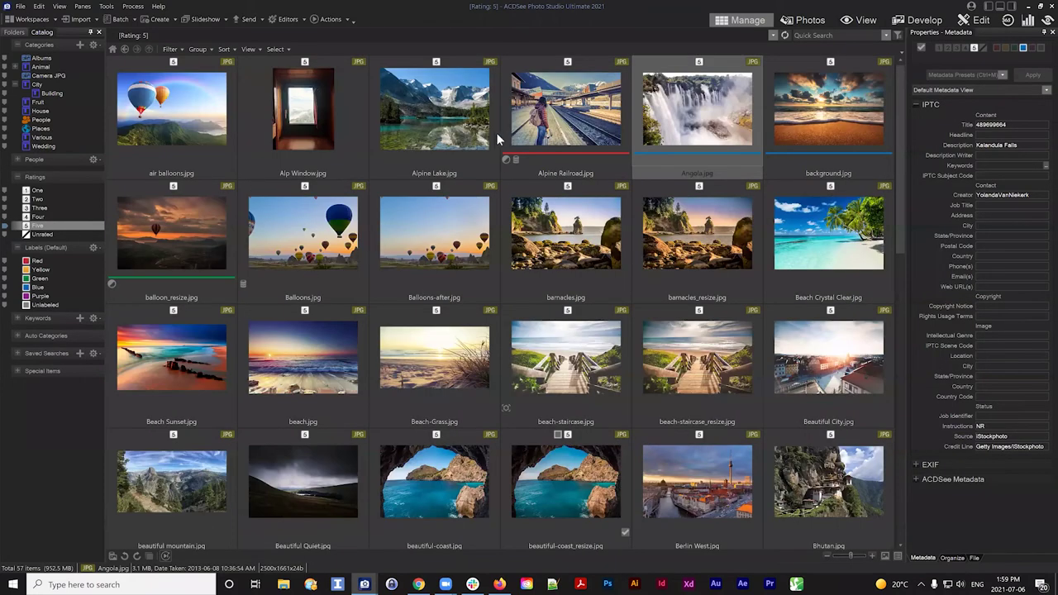
{"action": "left_click", "coordinate": [430, 116]}
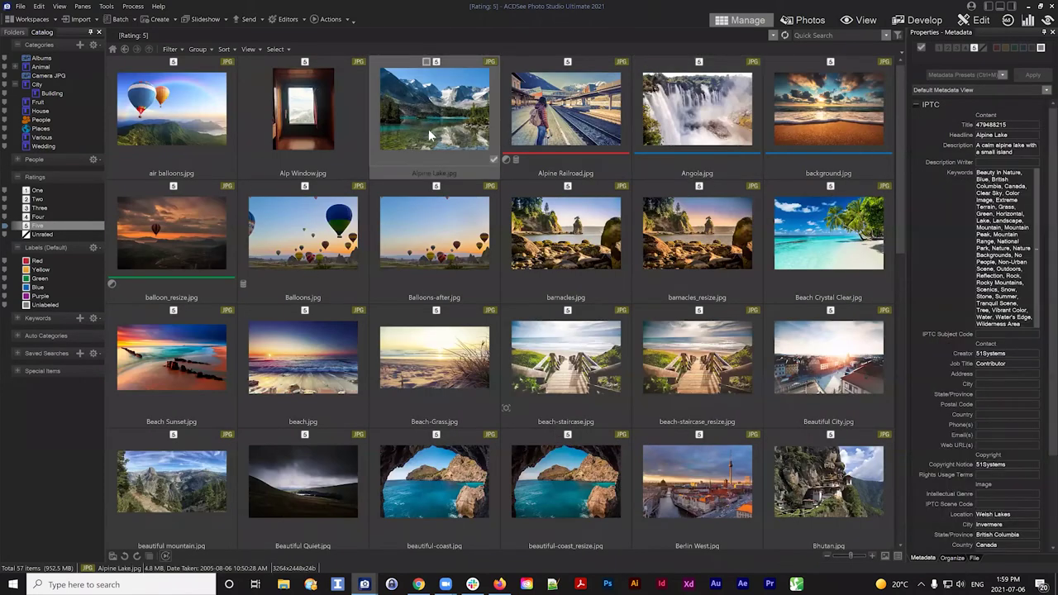
{"action": "scroll", "coordinate": [373, 257], "scroll_direction": "down", "scroll_amount": 3}
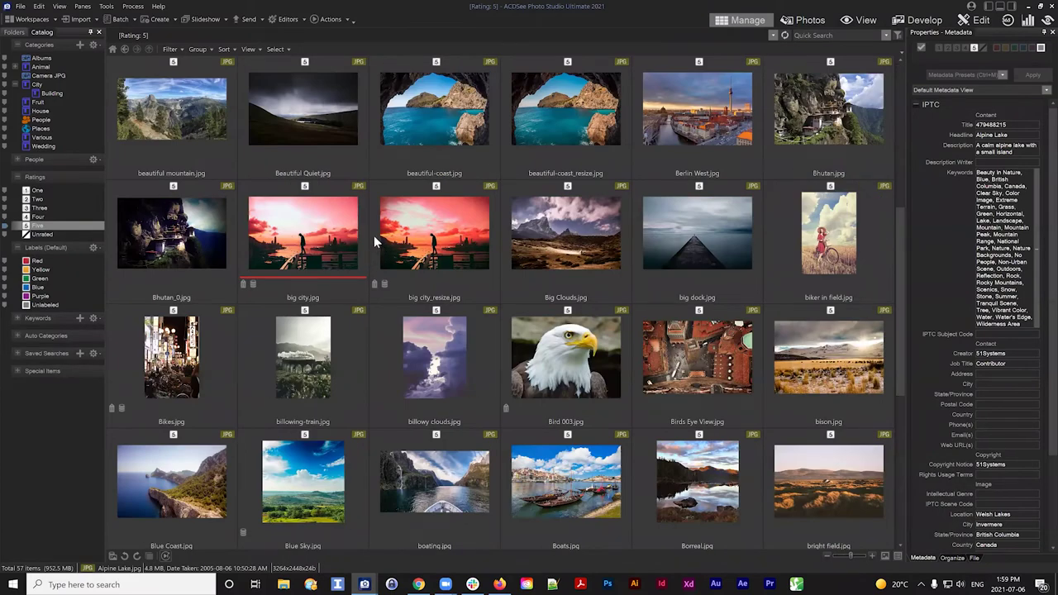
Step: Select all the photos rated Five at once
{"action": "scroll", "coordinate": [374, 234], "scroll_direction": "up", "scroll_amount": 3}
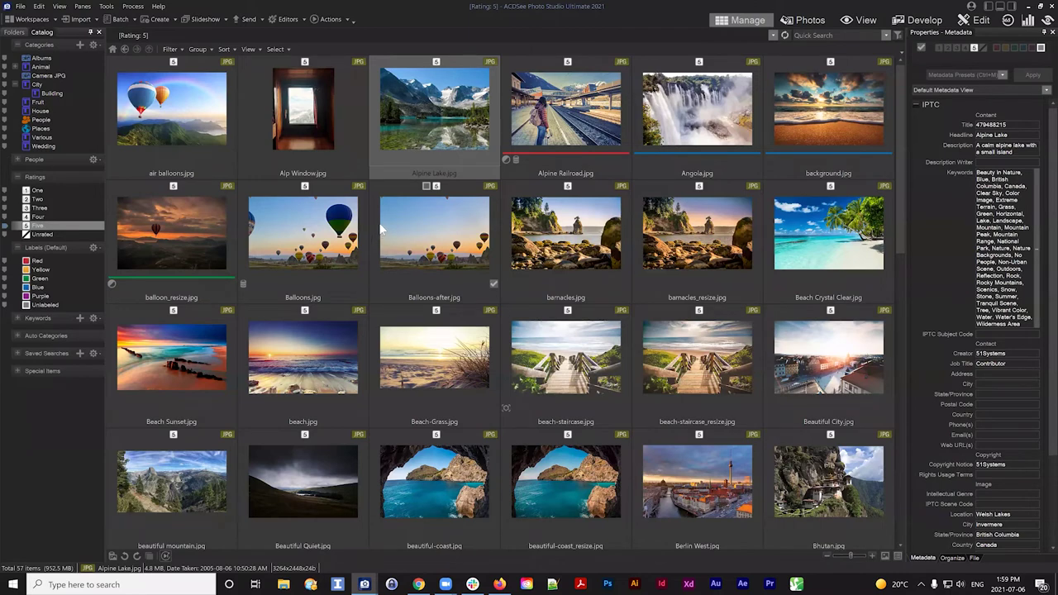
{"action": "left_click", "coordinate": [312, 161]}
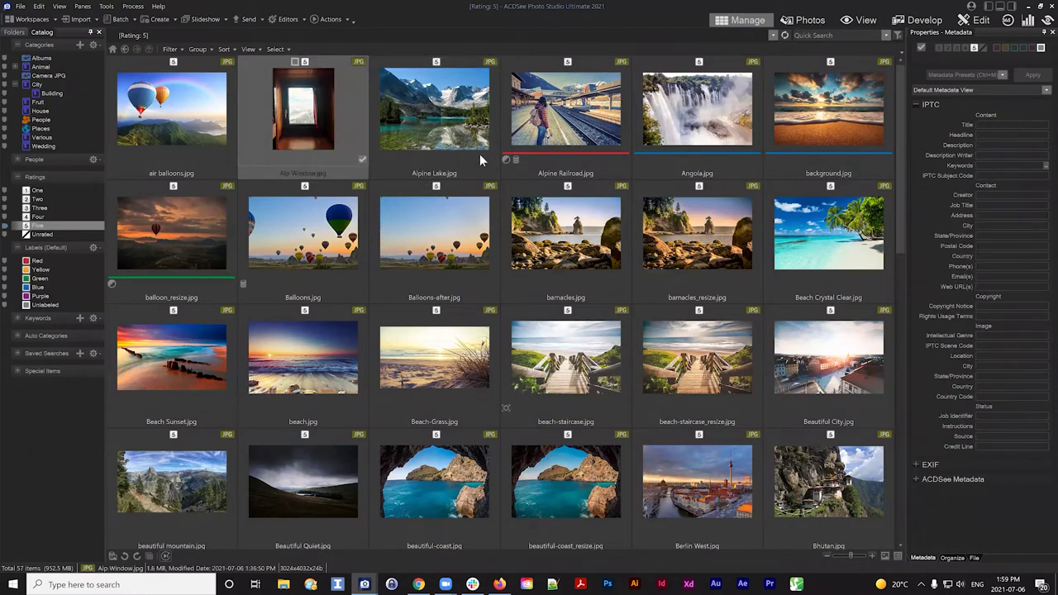
{"action": "scroll", "coordinate": [459, 198], "scroll_direction": "down", "scroll_amount": 2}
{"action": "scroll", "coordinate": [449, 124], "scroll_direction": "up", "scroll_amount": 2}
{"action": "key", "text": "ctrl+a"}
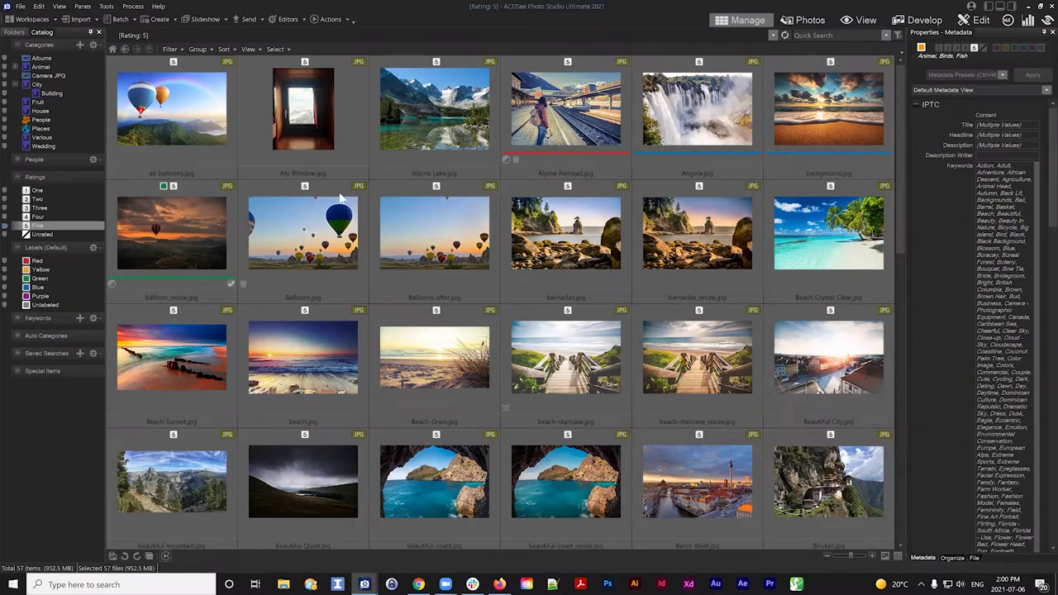
{"action": "left_click", "coordinate": [322, 132]}
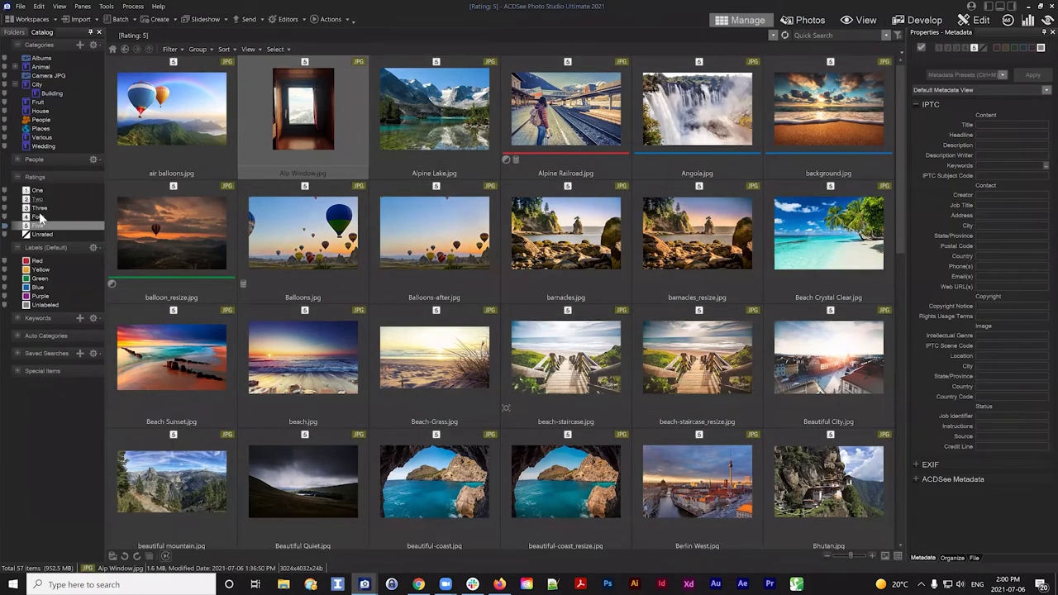
{"action": "key", "text": "ctrl+a"}
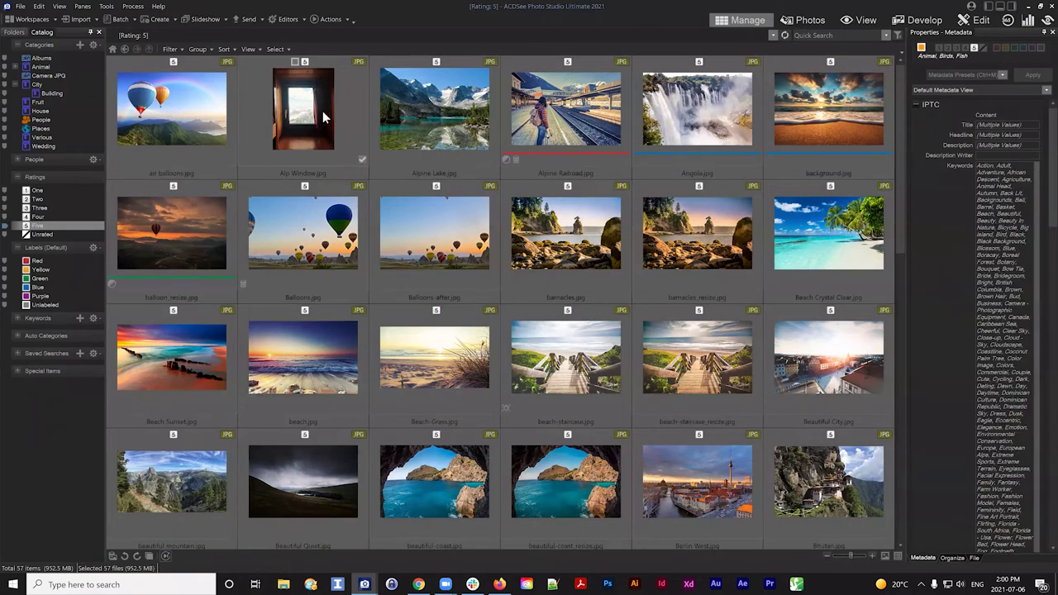
{"action": "left_click", "coordinate": [377, 155]}
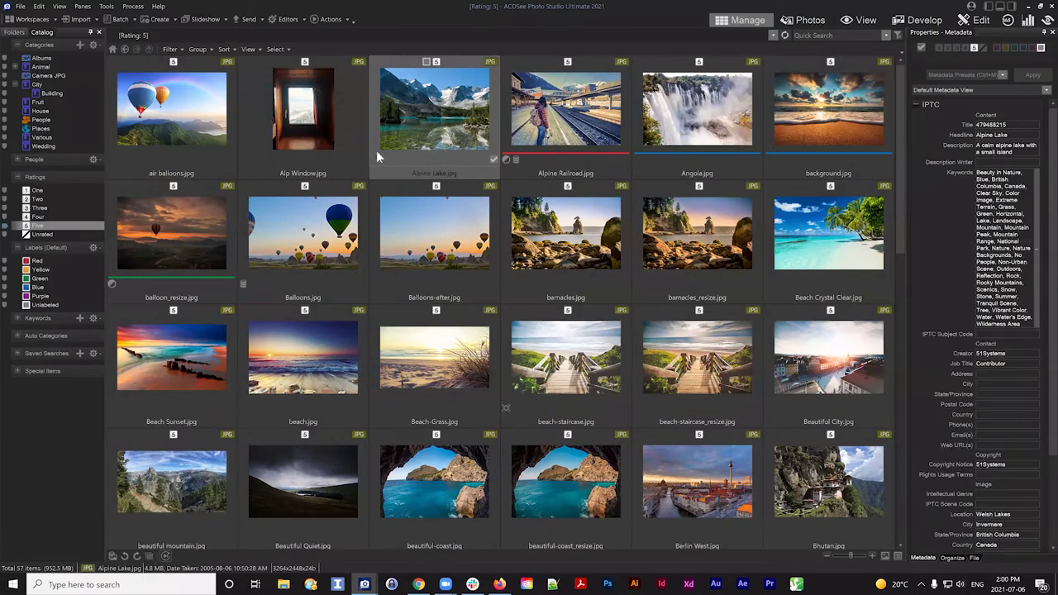
Step: Copy the first three photos rated Five together with Blue Coast.jpg, Blue Sky.jpg and boating.jpg as one multiple selection
{"action": "left_click", "coordinate": [290, 127]}
{"action": "left_click", "coordinate": [211, 126]}
{"action": "scroll", "coordinate": [506, 286], "scroll_direction": "down", "scroll_amount": 4}
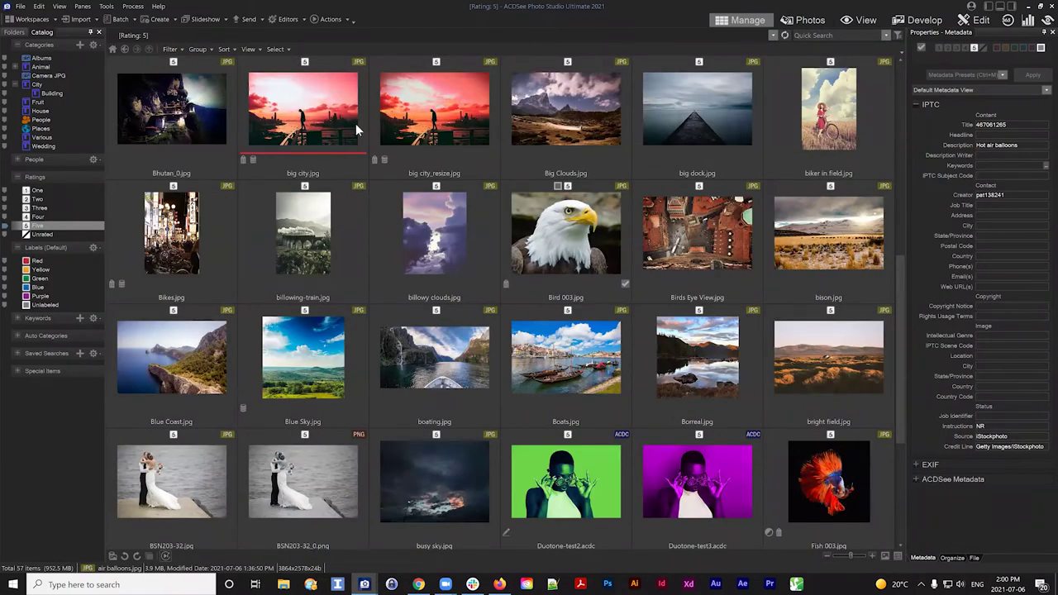
{"action": "key", "text": "shift+Right"}
{"action": "key", "text": "shift+Right"}
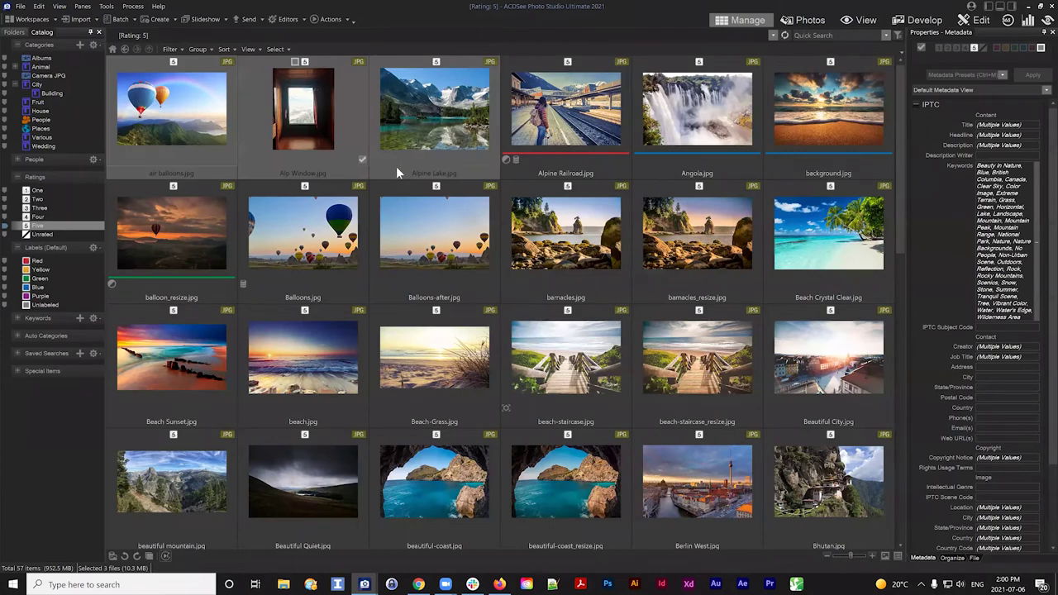
{"action": "scroll", "coordinate": [421, 272], "scroll_direction": "down", "scroll_amount": 6}
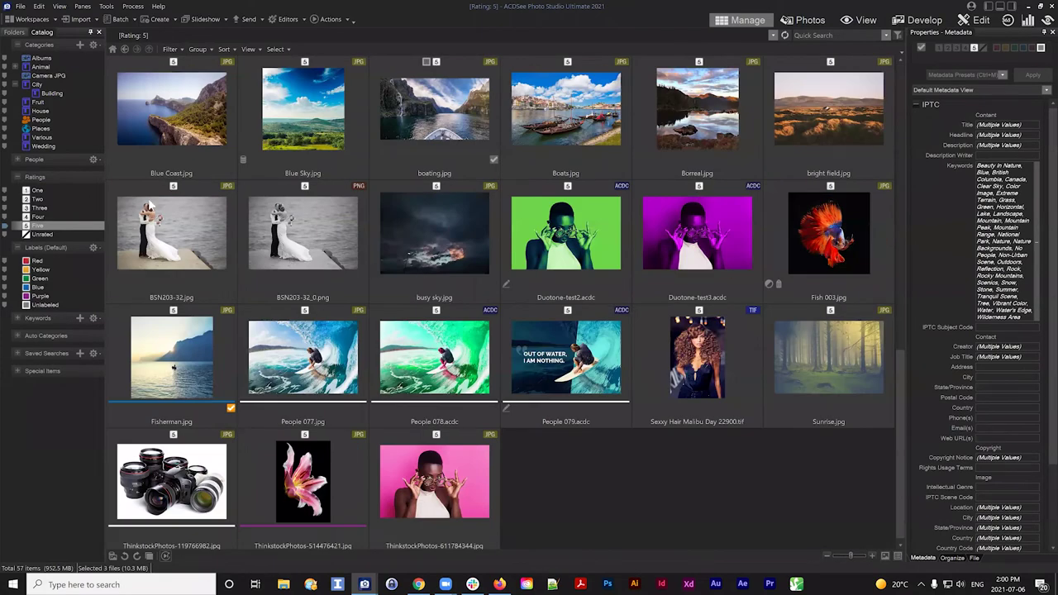
{"action": "scroll", "coordinate": [240, 263], "scroll_direction": "up", "scroll_amount": 2}
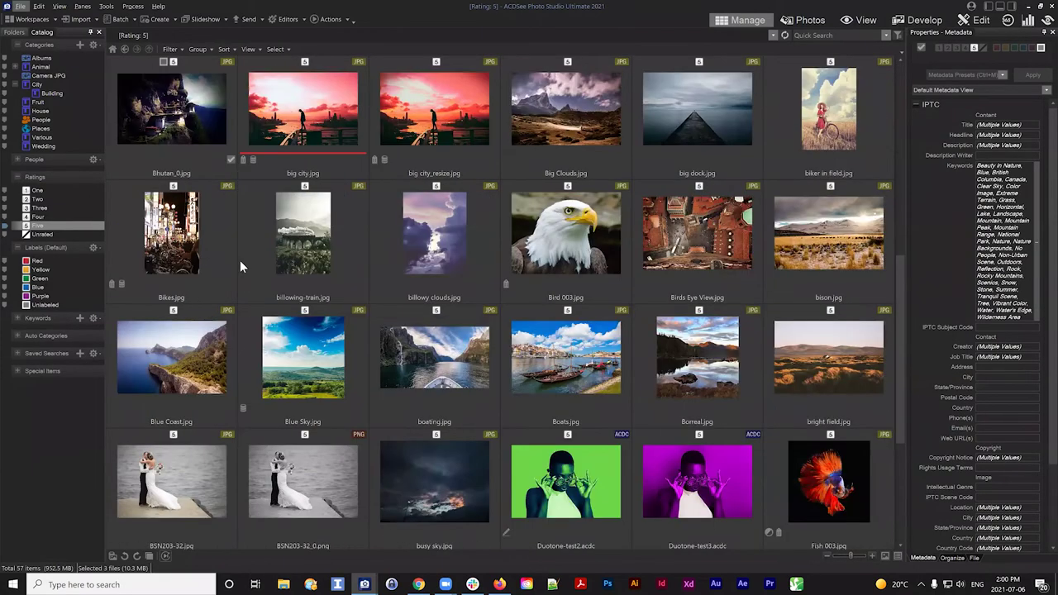
{"action": "left_click", "coordinate": [200, 376], "text": "ctrl"}
{"action": "left_click", "coordinate": [308, 371], "text": "ctrl"}
{"action": "left_click", "coordinate": [434, 364], "text": "ctrl"}
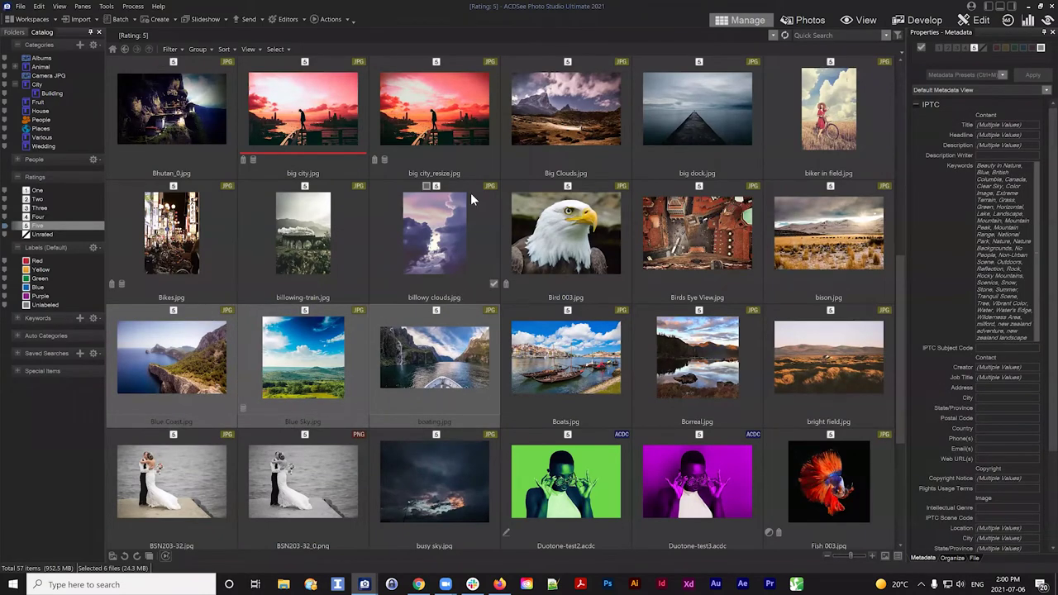
{"action": "scroll", "coordinate": [472, 242], "scroll_direction": "up", "scroll_amount": 4}
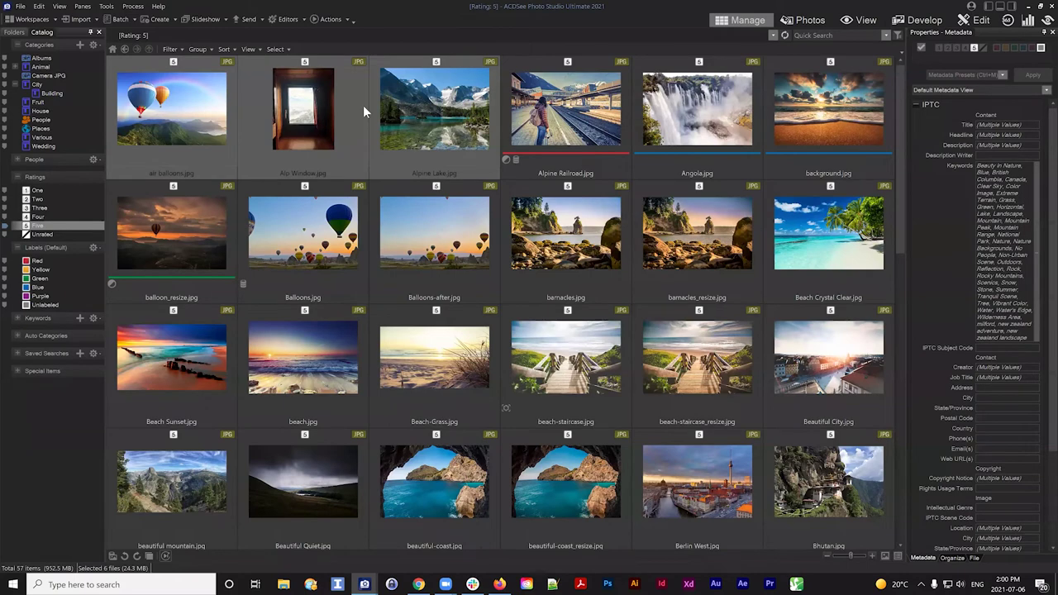
Step: Create a folder named Copied Images inside the Pictures folder
{"action": "left_click", "coordinate": [14, 32]}
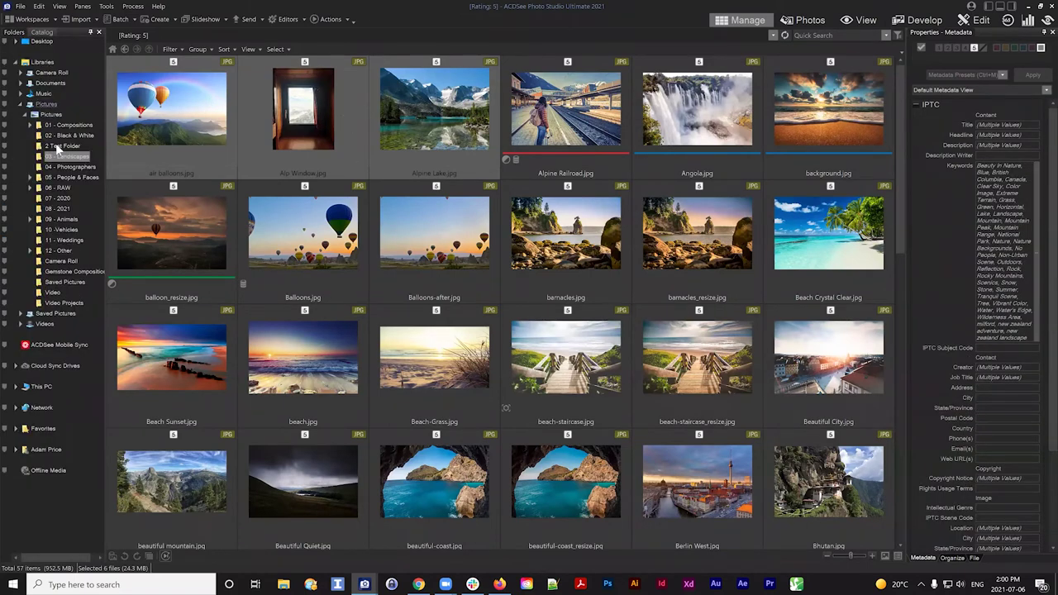
{"action": "right_click", "coordinate": [34, 116]}
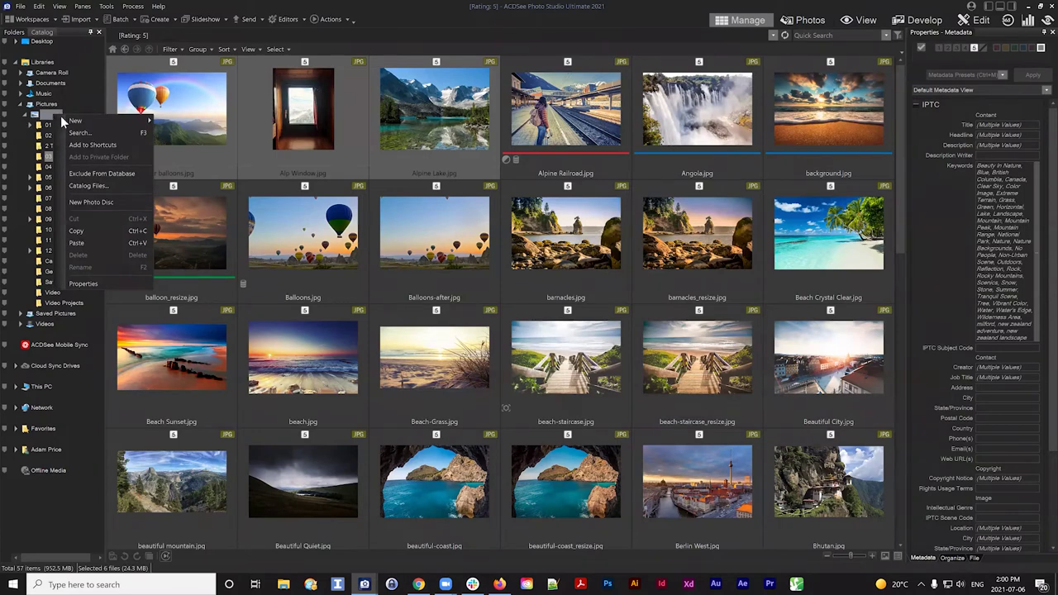
{"action": "left_click", "coordinate": [47, 120]}
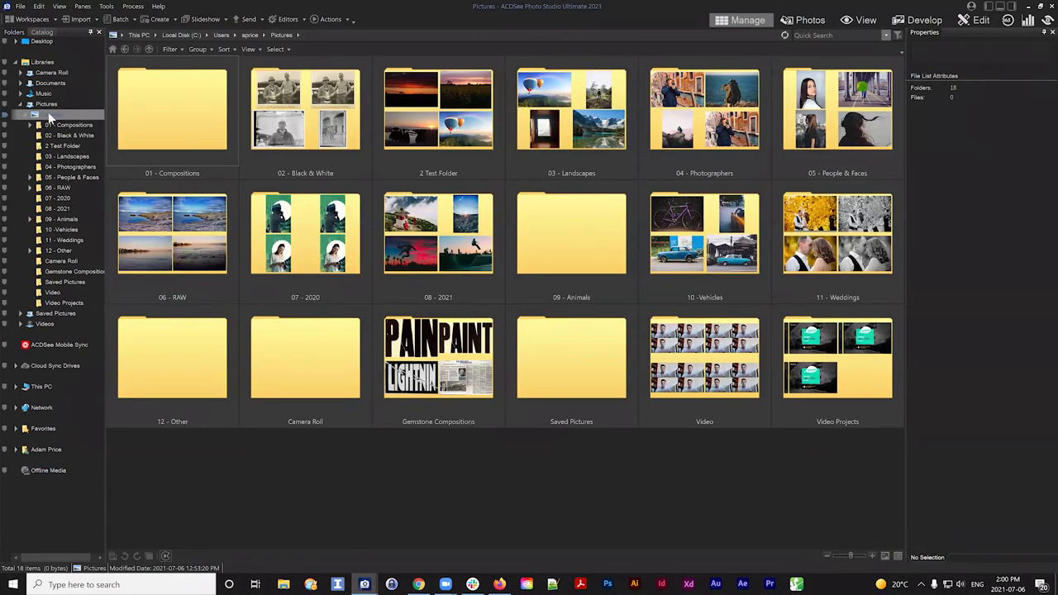
{"action": "right_click", "coordinate": [63, 115]}
{"action": "mouse_move", "coordinate": [93, 119]}
{"action": "left_click", "coordinate": [170, 120]}
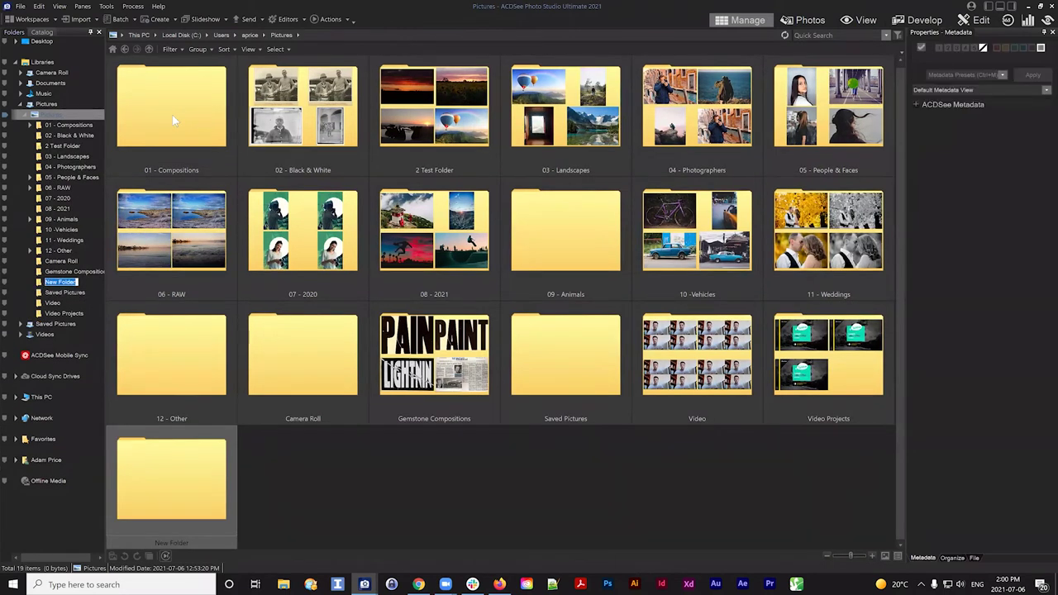
{"action": "right_click", "coordinate": [185, 475]}
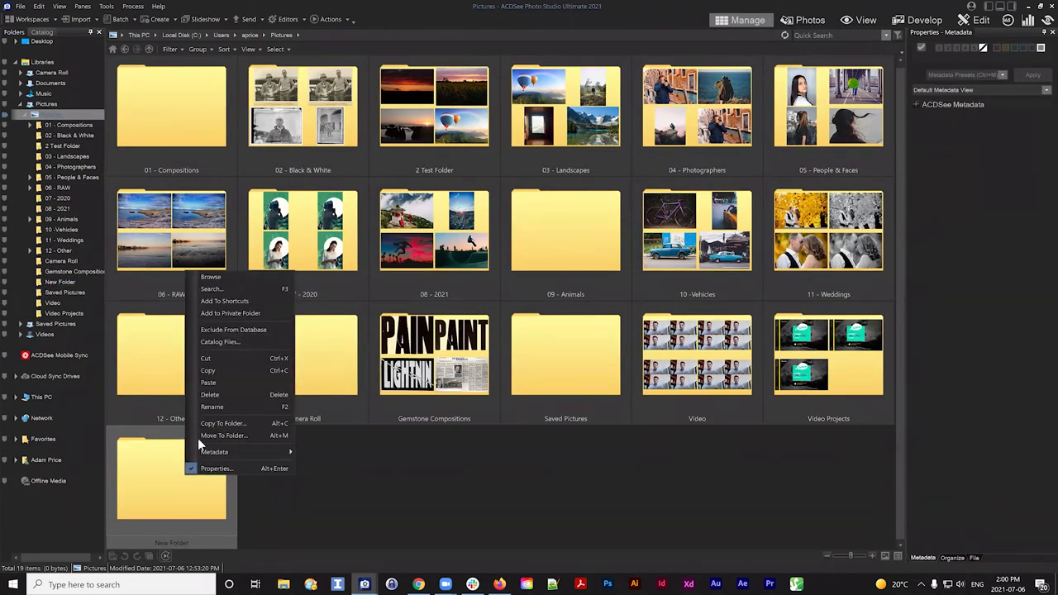
{"action": "left_click", "coordinate": [217, 408]}
{"action": "type", "text": "Copied Images"}
{"action": "key", "text": "Return"}
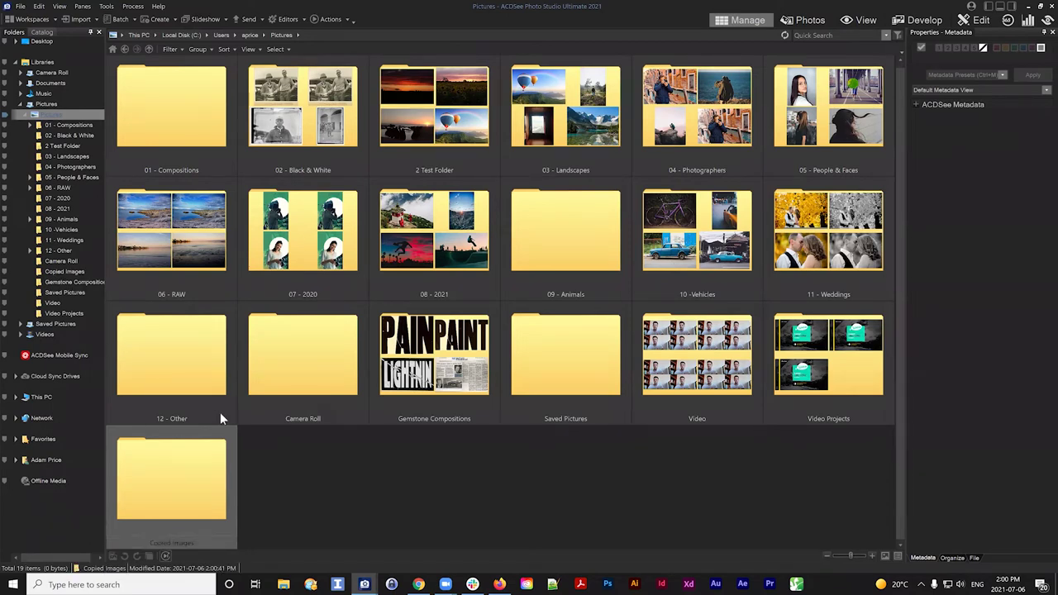
Step: Paste the copied photos into the Copied Images folder and delete the extra [Originals] and Blue Sky.jpg.xmp items there
{"action": "double_click", "coordinate": [167, 468]}
{"action": "key", "text": "ctrl+v"}
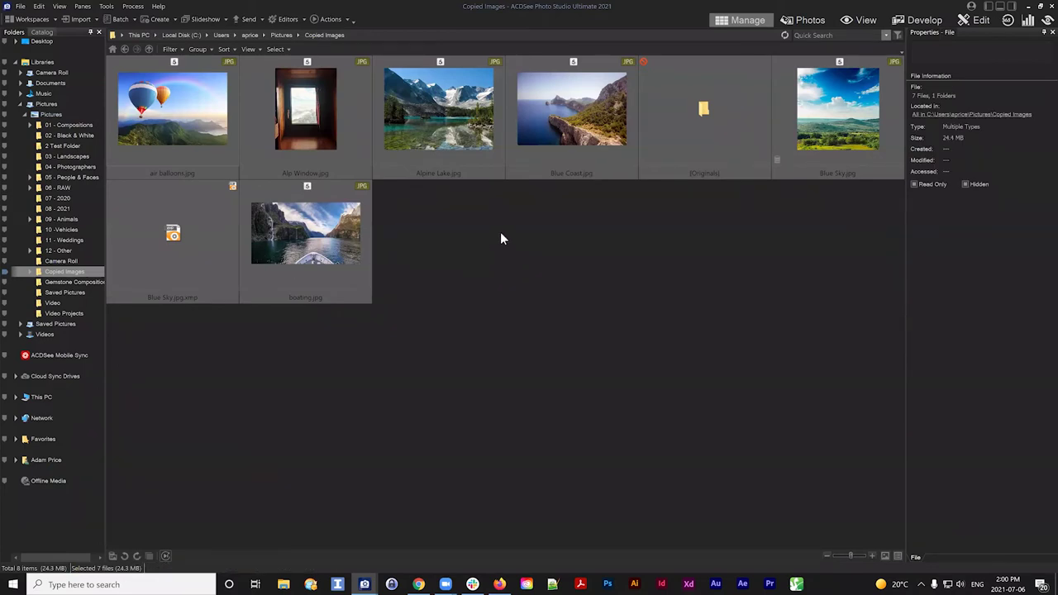
{"action": "left_click", "coordinate": [698, 120]}
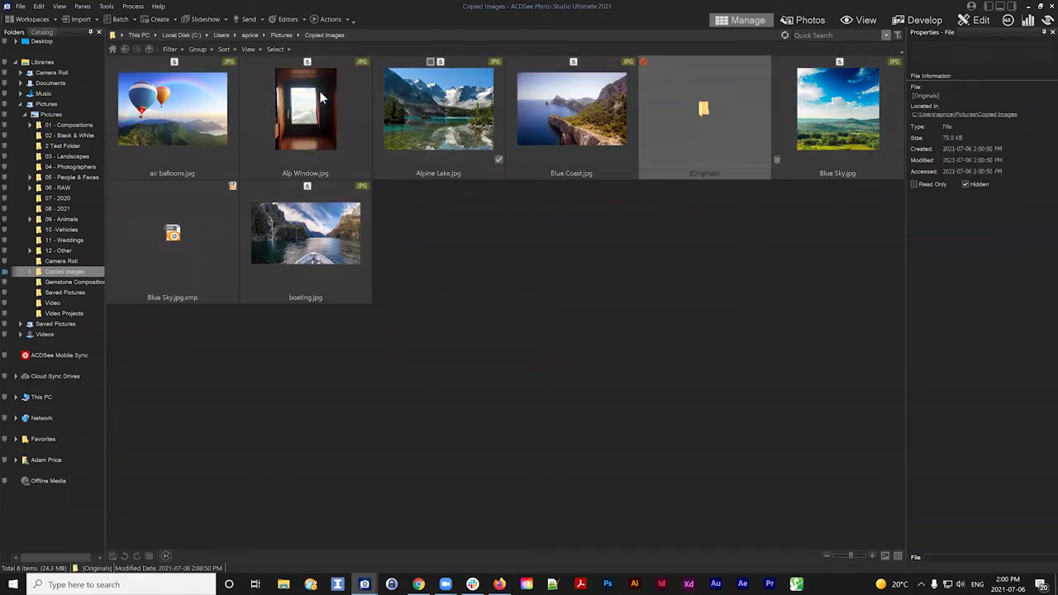
{"action": "left_click", "coordinate": [662, 244]}
{"action": "left_click", "coordinate": [678, 137]}
{"action": "left_click", "coordinate": [172, 240]}
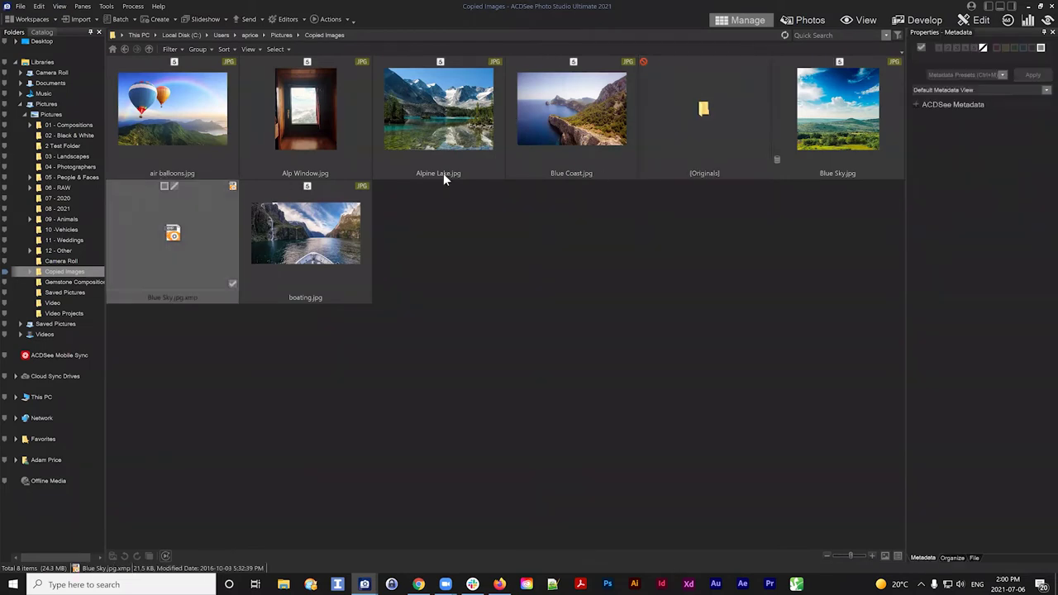
{"action": "key", "text": "Delete"}
{"action": "left_click", "coordinate": [686, 111]}
{"action": "key", "text": "Delete"}
{"action": "left_click_drag", "start_coordinate": [830, 232], "coordinate": [161, 119]}
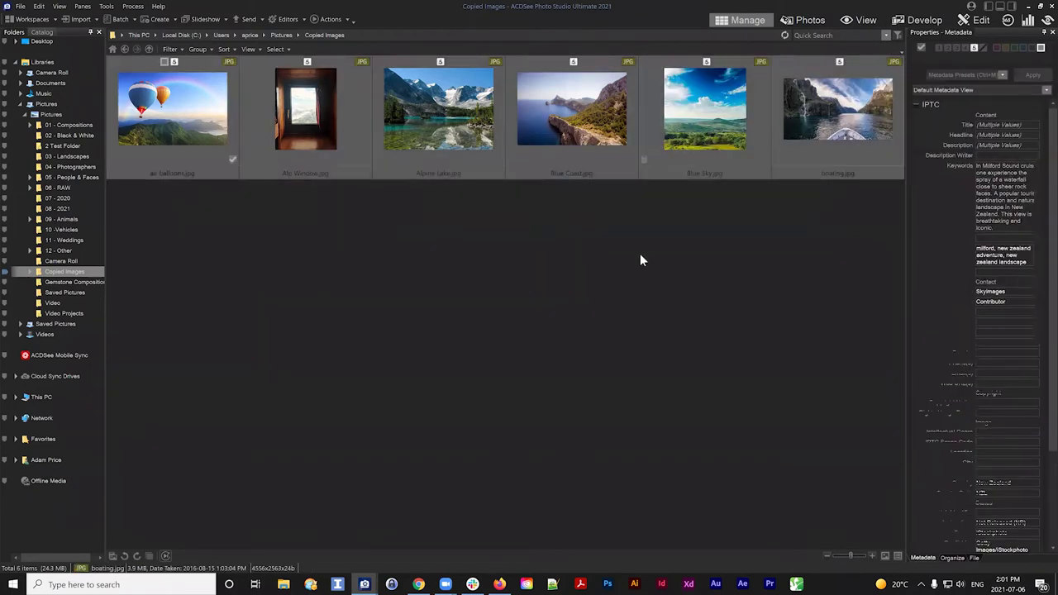
{"action": "left_click", "coordinate": [639, 261]}
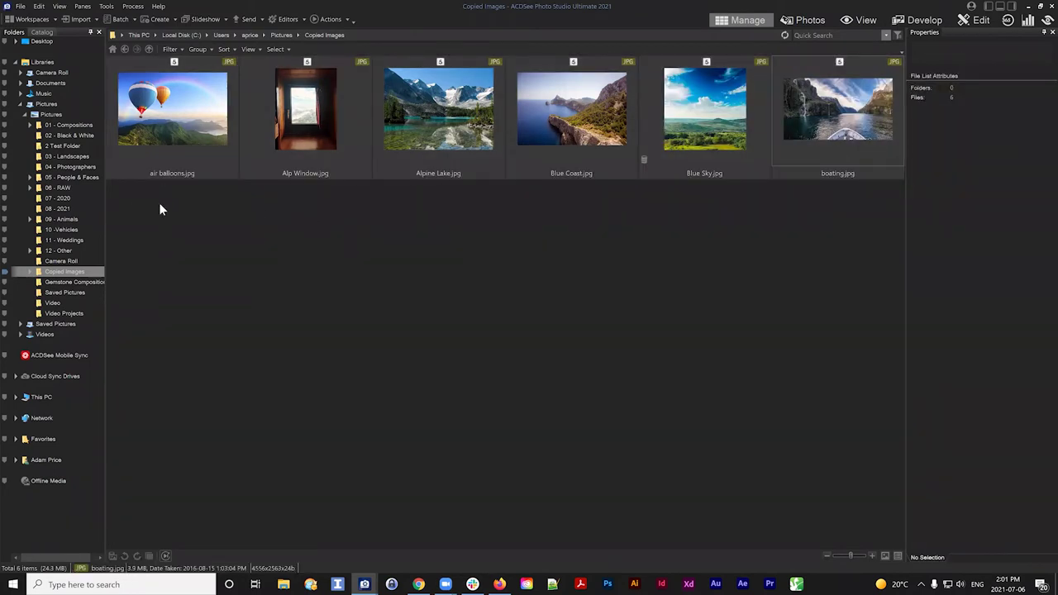
{"action": "left_click", "coordinate": [42, 33]}
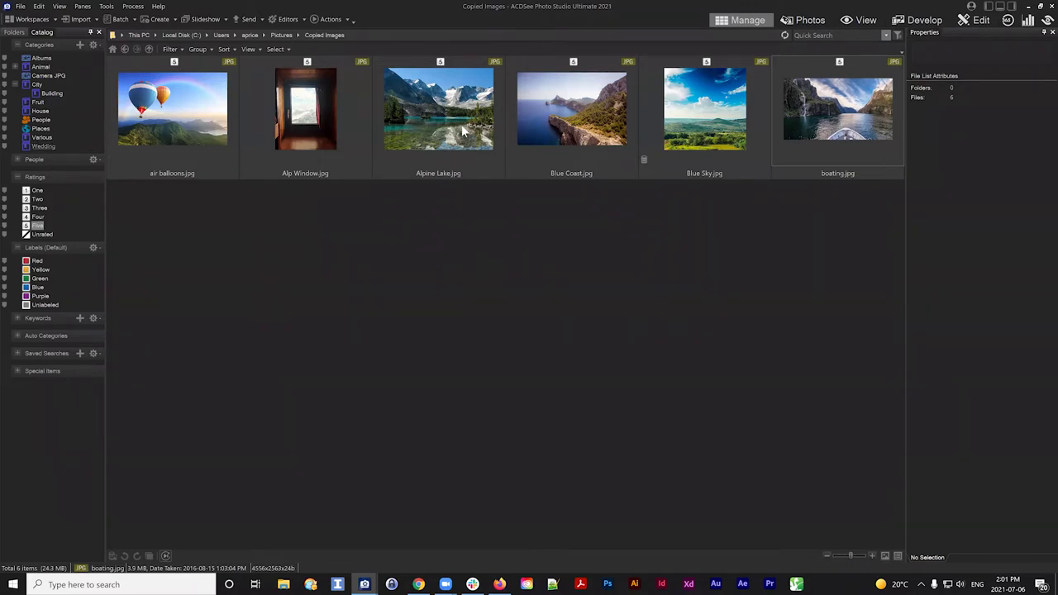
{"action": "left_click", "coordinate": [439, 112]}
{"action": "left_click", "coordinate": [14, 31]}
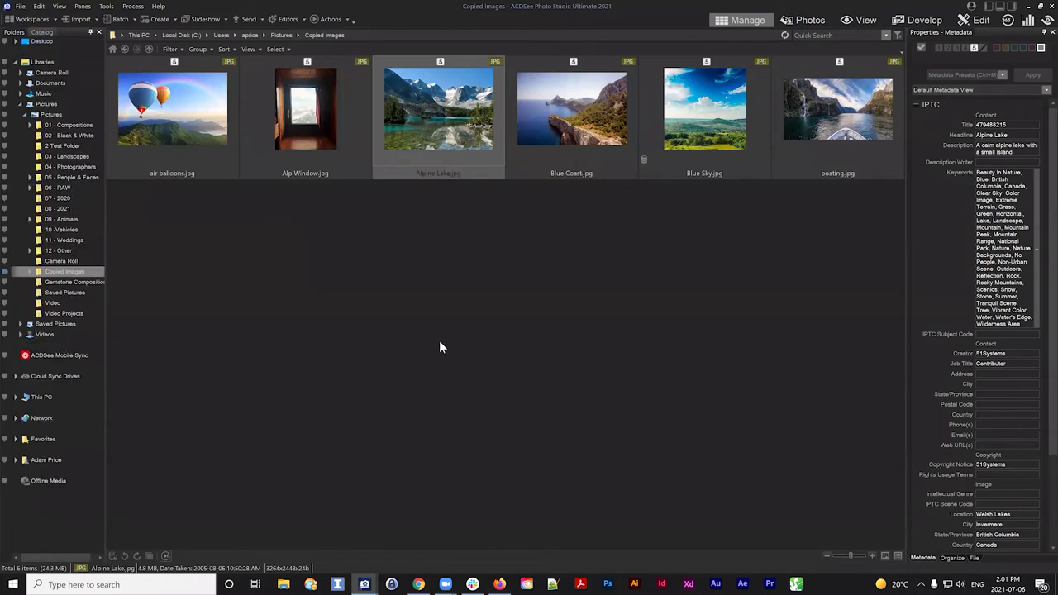
Step: Move air balloons.jpg from Copied Images into the Saved Pictures folder and select it there
{"action": "left_click", "coordinate": [170, 123]}
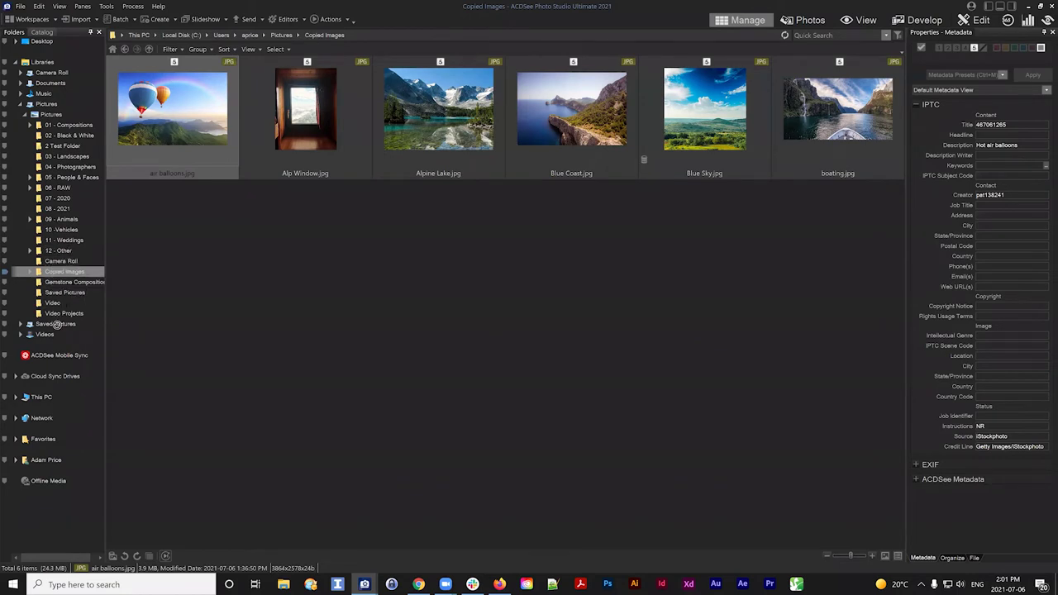
{"action": "left_click_drag", "start_coordinate": [56, 295], "coordinate": [56, 290]}
{"action": "left_click", "coordinate": [56, 291]}
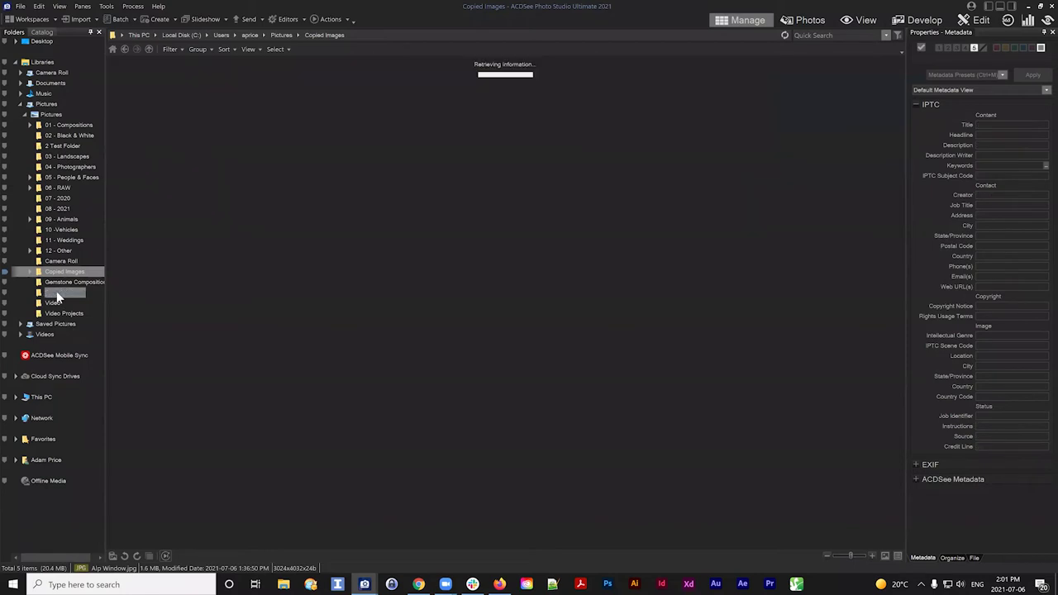
{"action": "left_click", "coordinate": [175, 118]}
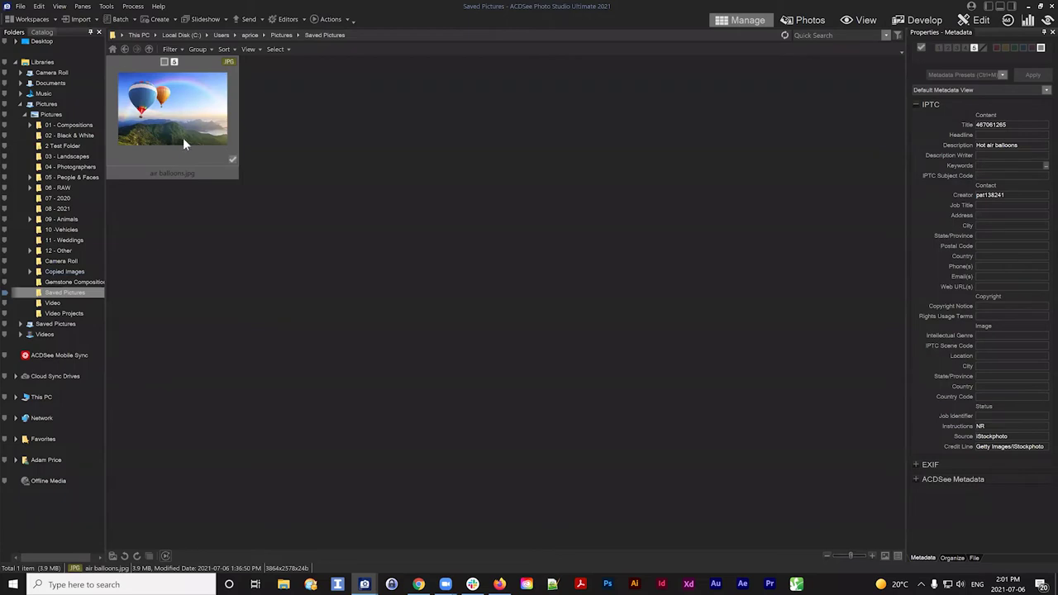
{"action": "left_click_drag", "start_coordinate": [231, 162], "coordinate": [284, 183]}
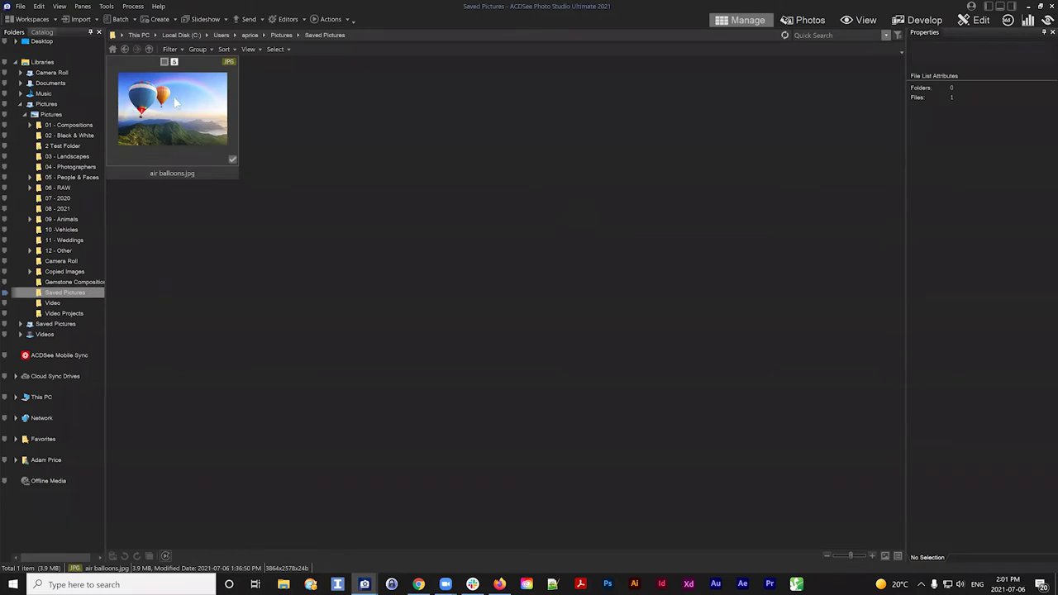
{"action": "key", "text": "ctrl+a"}
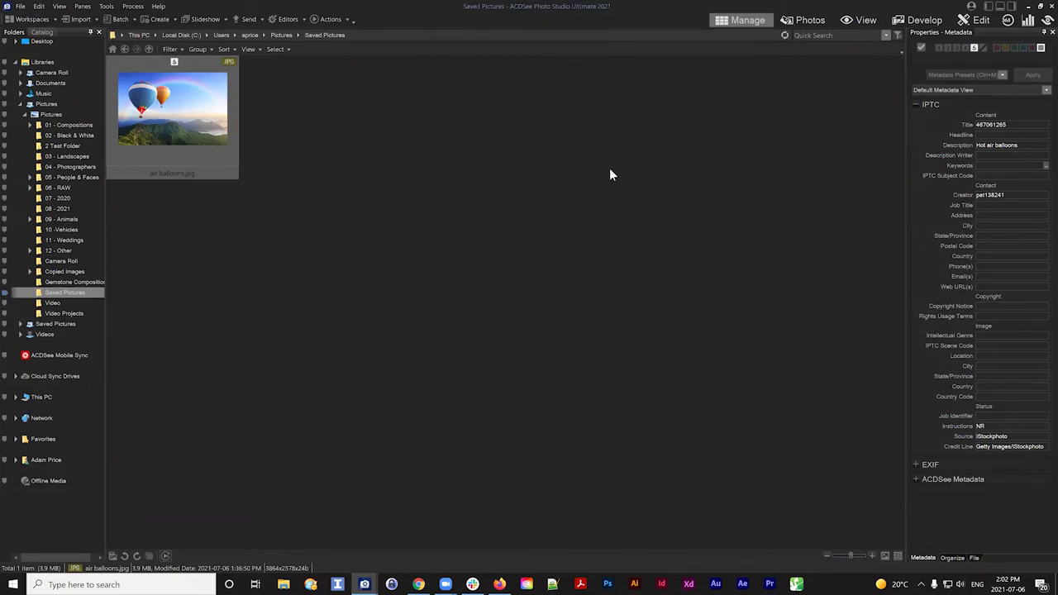
{"action": "left_click", "coordinate": [274, 103]}
{"action": "left_click", "coordinate": [230, 87]}
{"action": "left_click", "coordinate": [378, 200]}
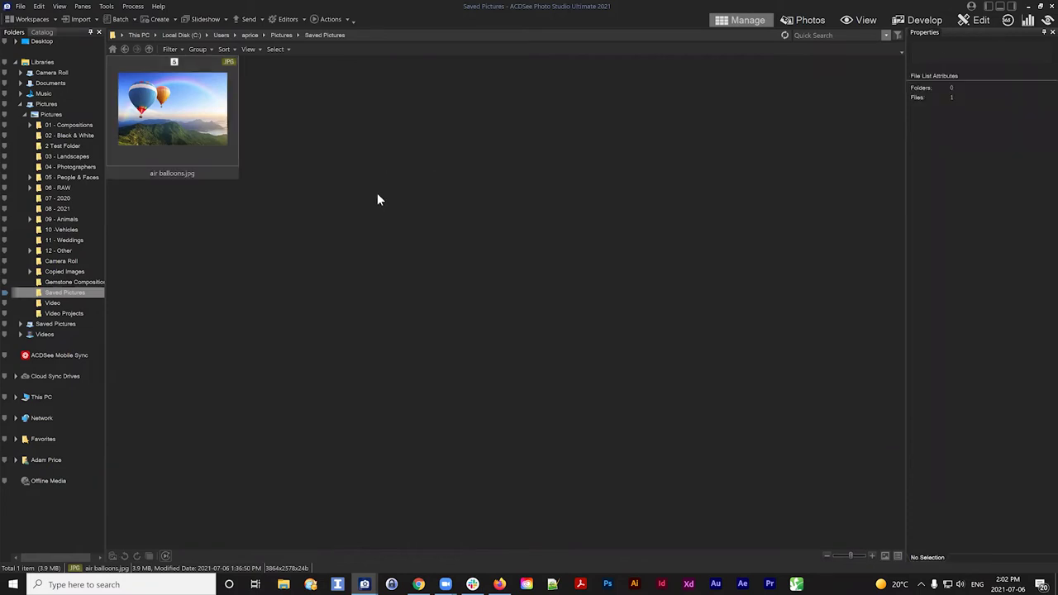
{"action": "left_click", "coordinate": [207, 89]}
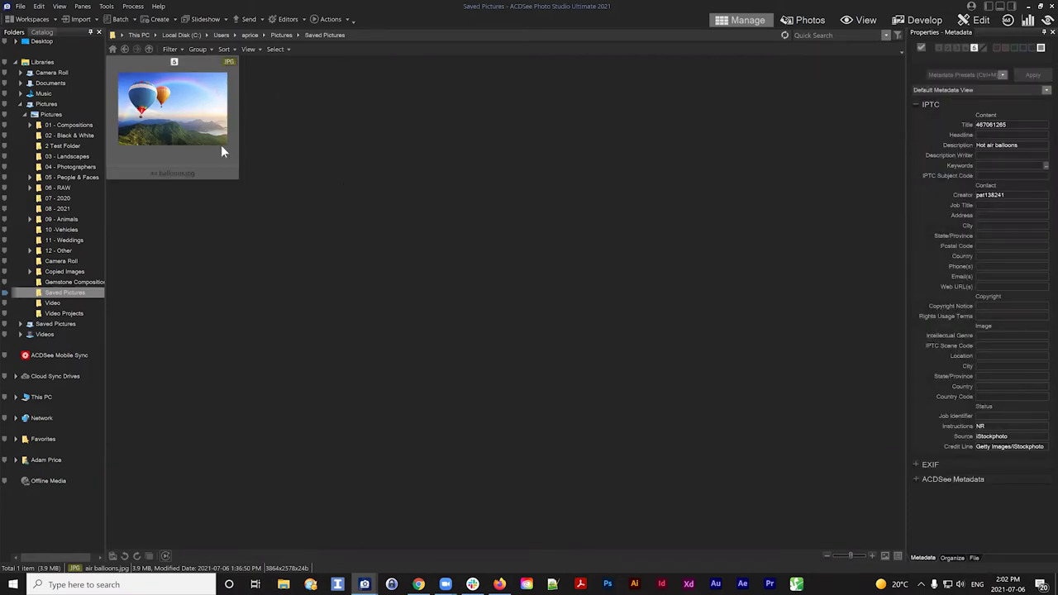
{"action": "left_click", "coordinate": [322, 123]}
{"action": "left_click", "coordinate": [173, 108]}
{"action": "left_click_drag", "start_coordinate": [403, 198], "coordinate": [116, 60]}
{"action": "left_click", "coordinate": [380, 90]}
{"action": "left_click", "coordinate": [173, 107]}
{"action": "left_click", "coordinate": [340, 115]}
{"action": "left_click", "coordinate": [179, 111]}
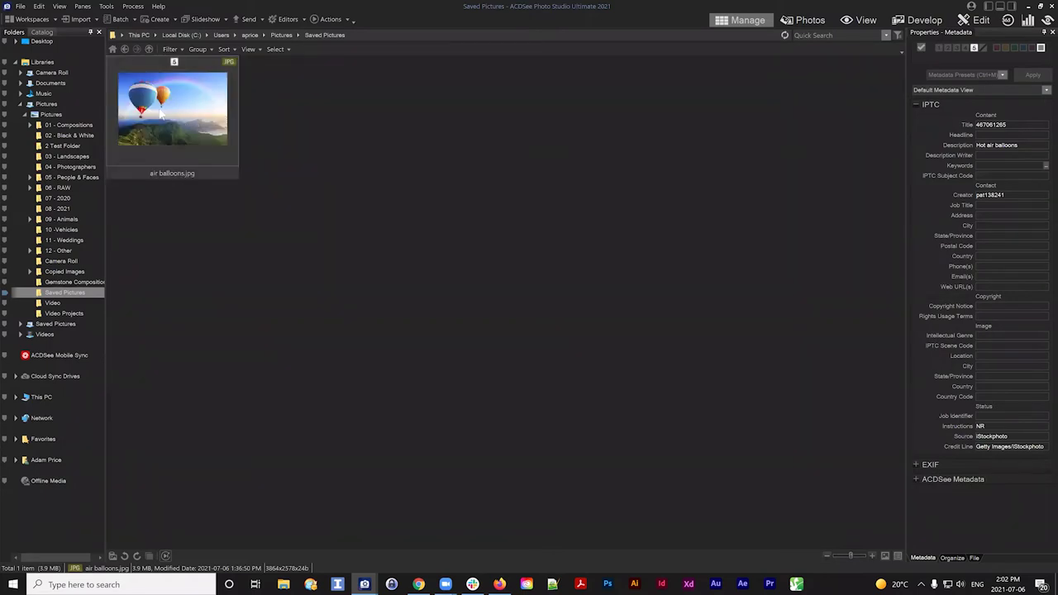
{"action": "left_click", "coordinate": [285, 586]}
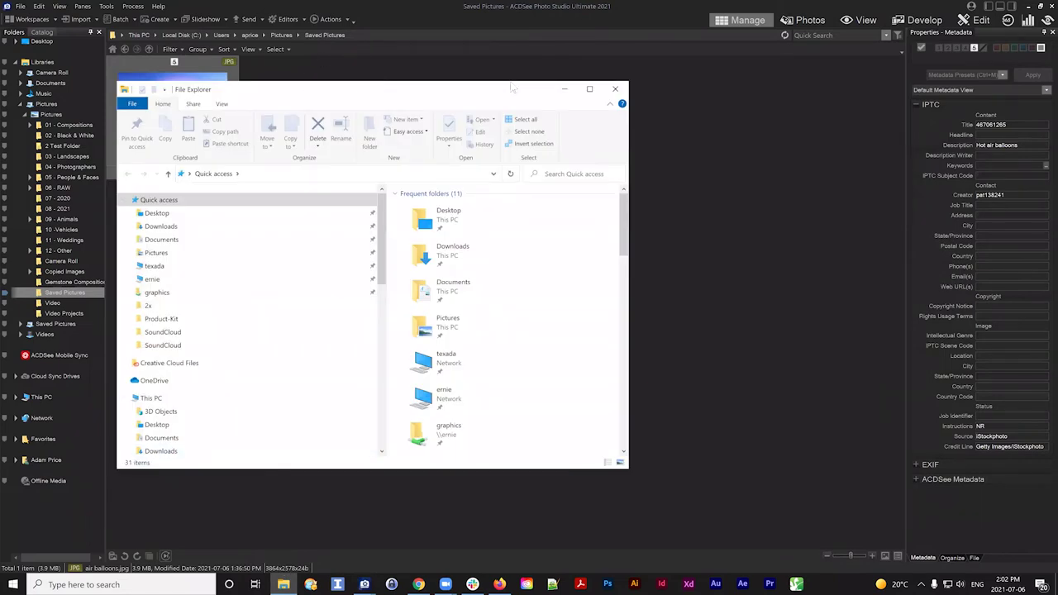
{"action": "left_click_drag", "start_coordinate": [350, 91], "coordinate": [556, 87]}
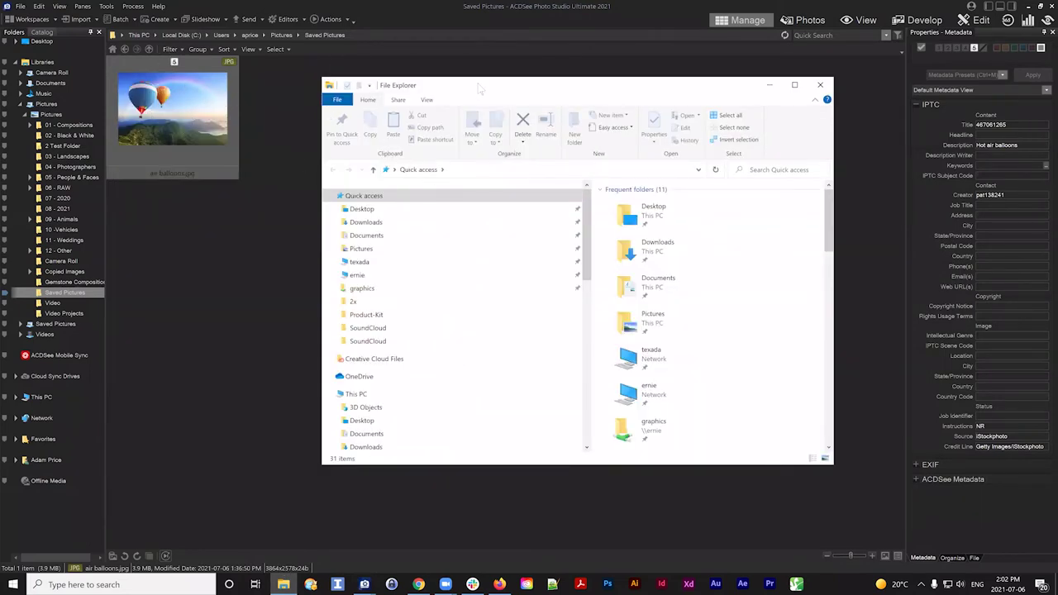
{"action": "left_click_drag", "start_coordinate": [465, 88], "coordinate": [441, 87]}
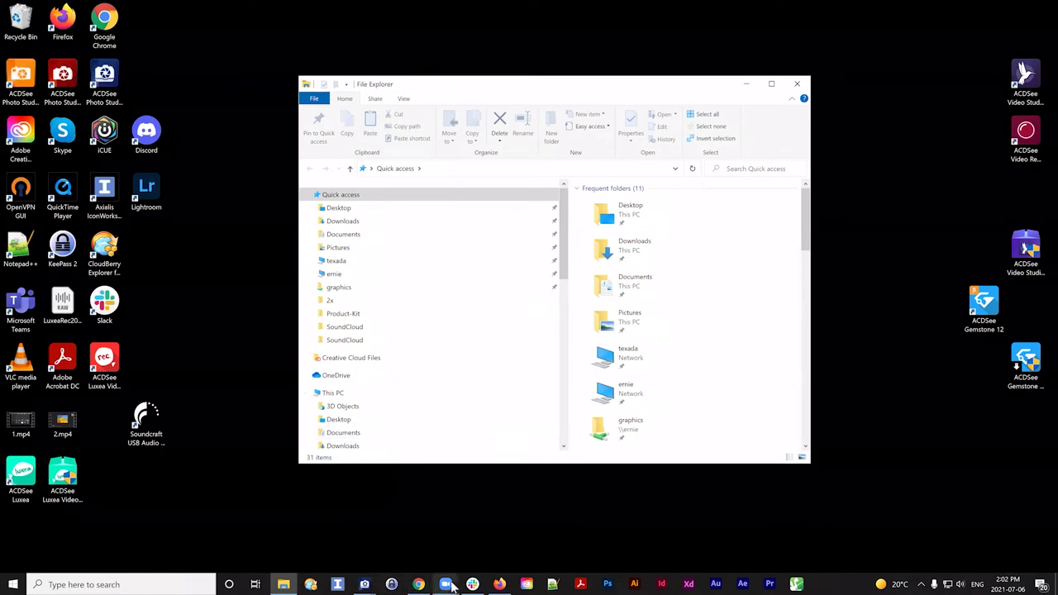
{"action": "left_click", "coordinate": [424, 546]}
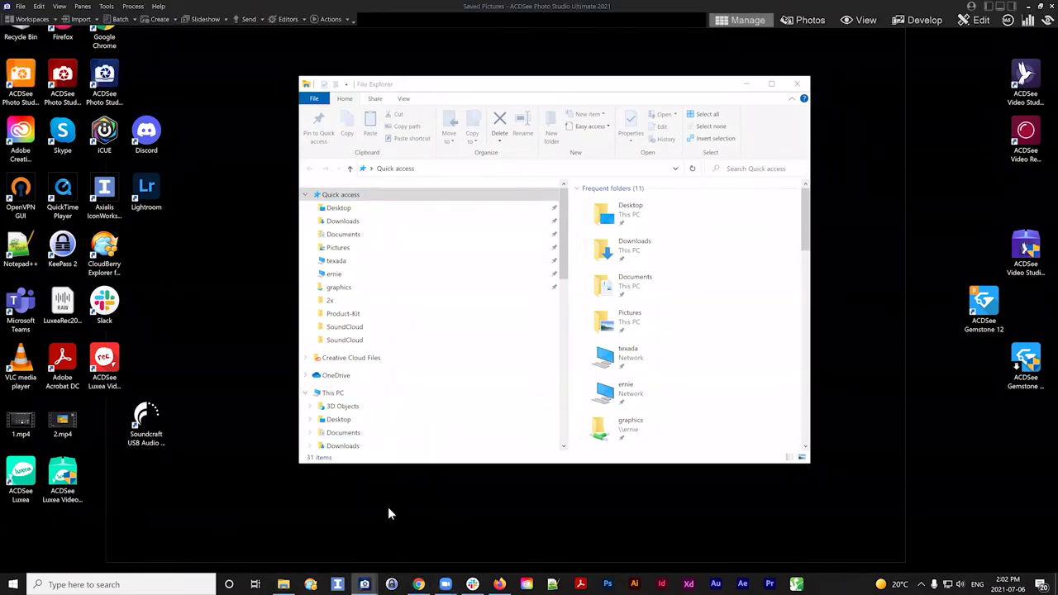
{"action": "left_click", "coordinate": [282, 584]}
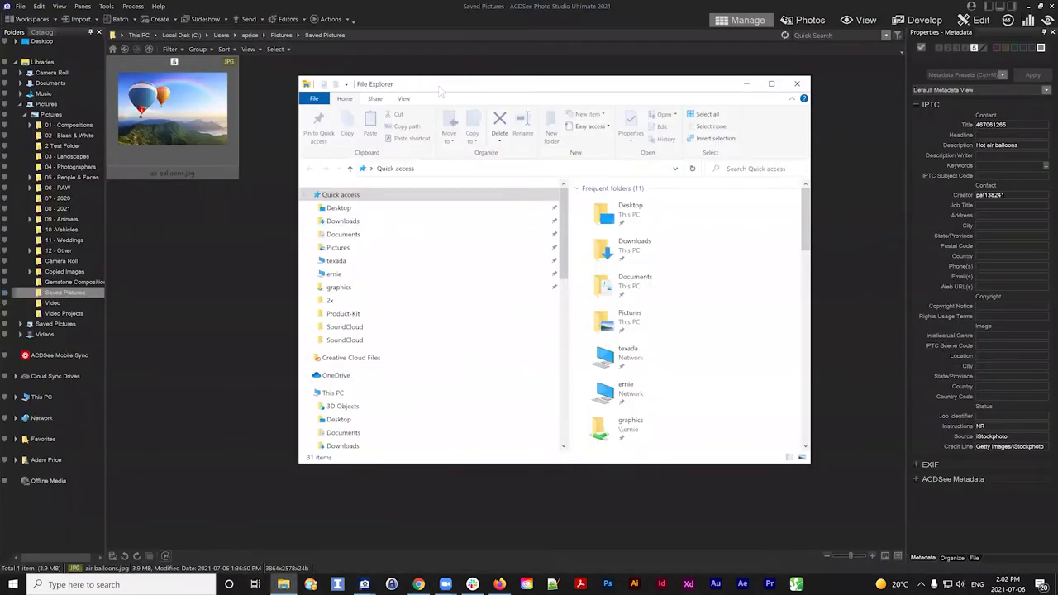
{"action": "left_click_drag", "start_coordinate": [453, 89], "coordinate": [479, 99]}
{"action": "left_click", "coordinate": [282, 584]}
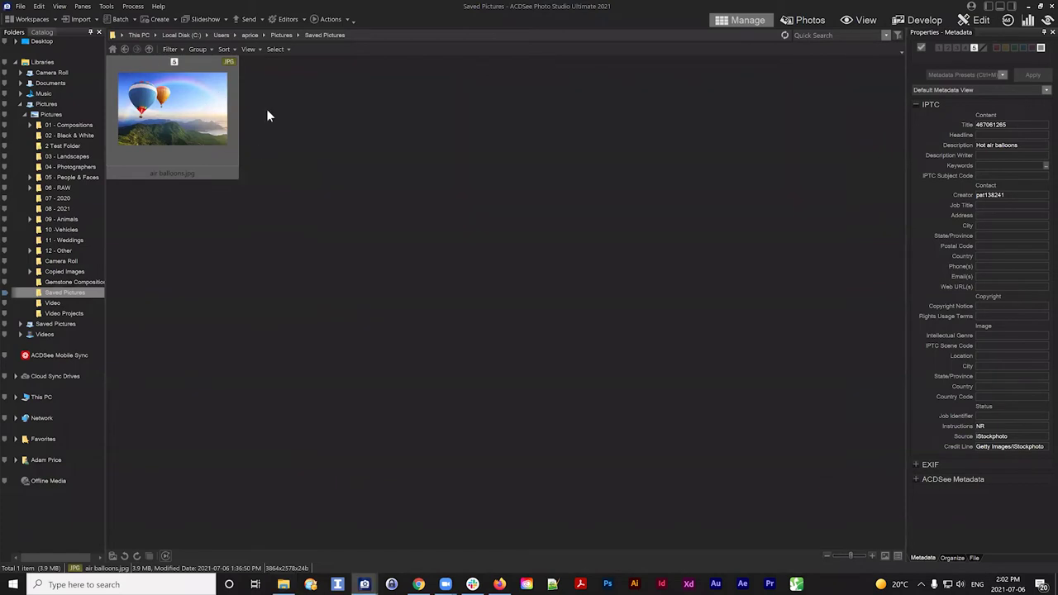
{"action": "left_click", "coordinate": [303, 122]}
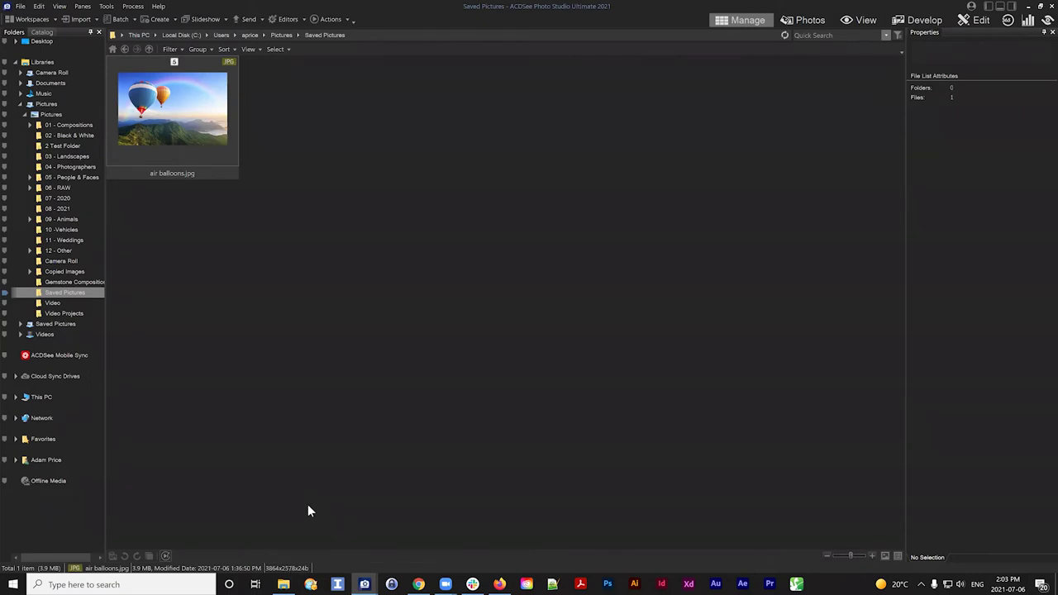
{"action": "left_click", "coordinate": [284, 583]}
{"action": "left_click", "coordinate": [172, 124]}
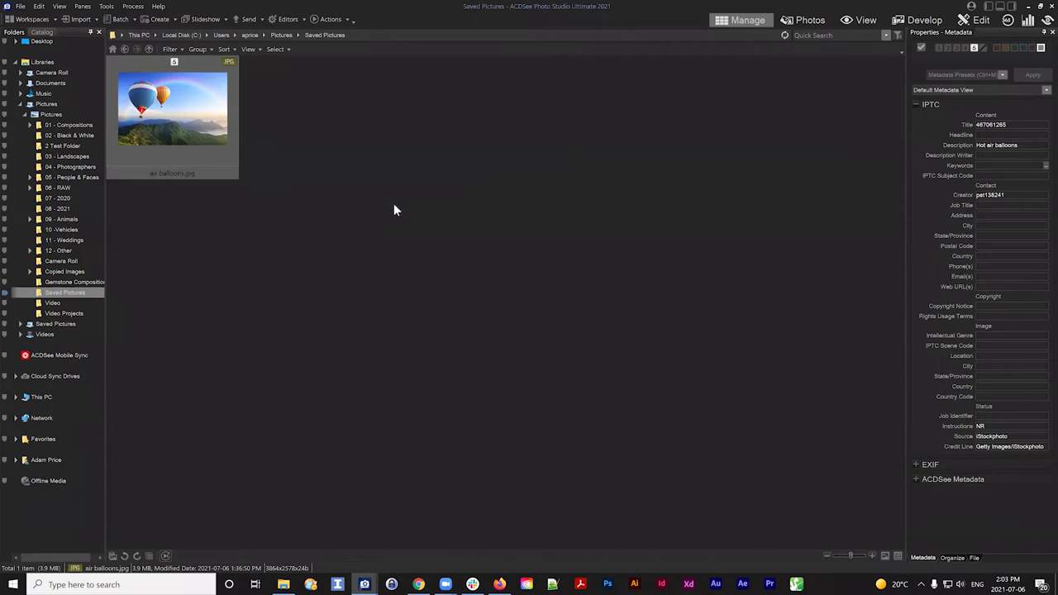
{"action": "left_click", "coordinate": [291, 583]}
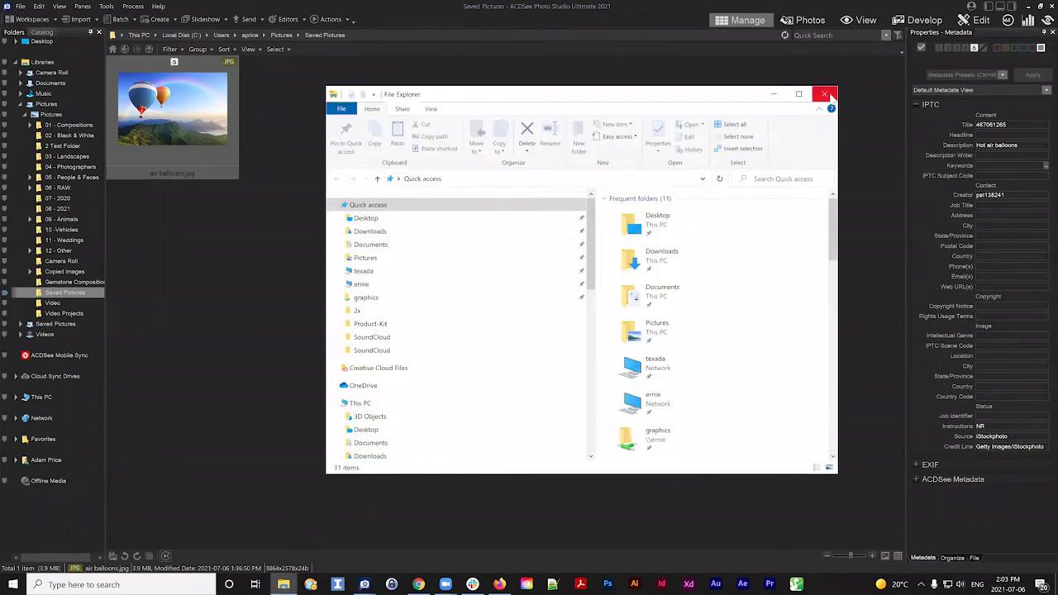
{"action": "left_click", "coordinate": [827, 95]}
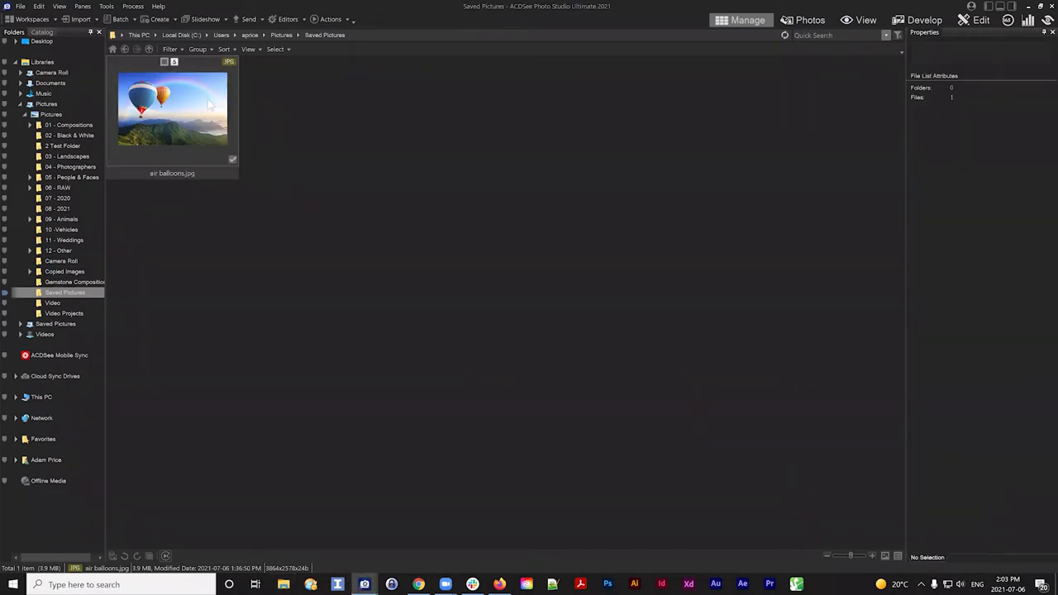
Step: Try to move air balloons.jpg from Saved Pictures into another subfolder of Pictures
{"action": "left_click", "coordinate": [210, 105]}
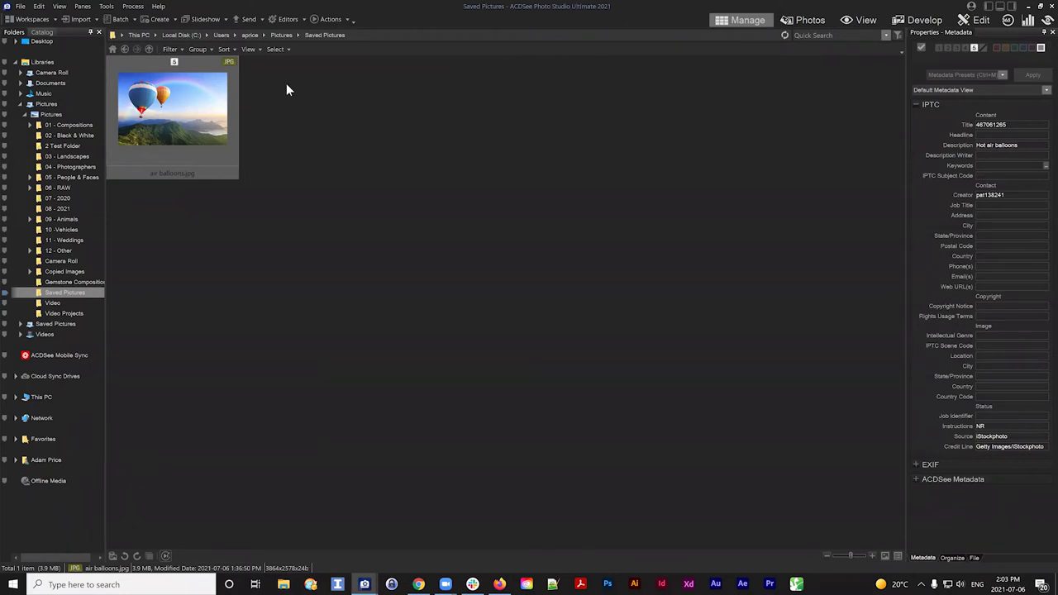
{"action": "left_click_drag", "start_coordinate": [174, 120], "coordinate": [57, 233]}
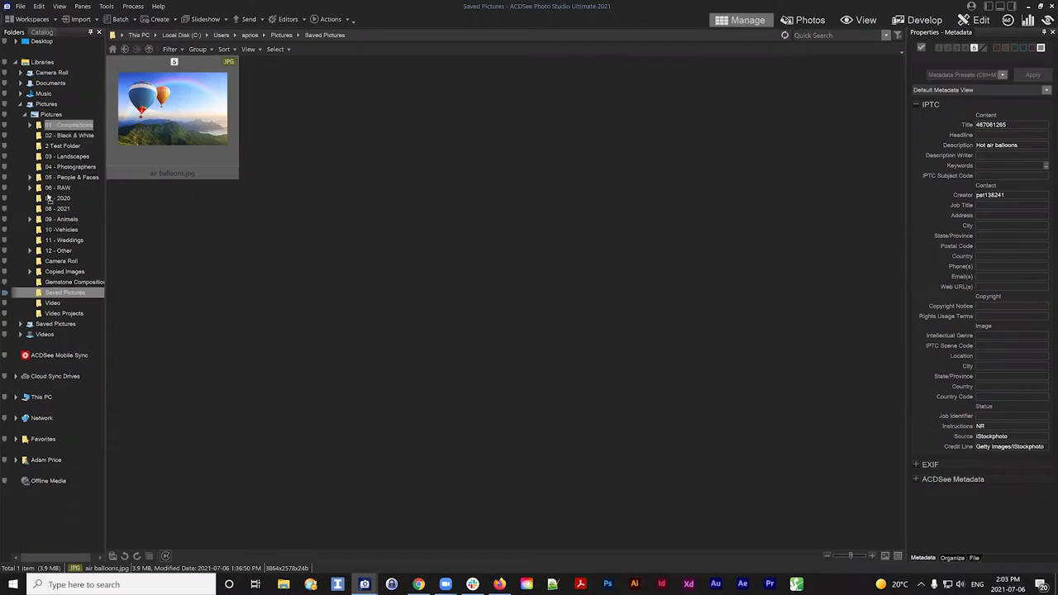
{"action": "key", "text": "ctrl+z"}
{"action": "left_click", "coordinate": [287, 115]}
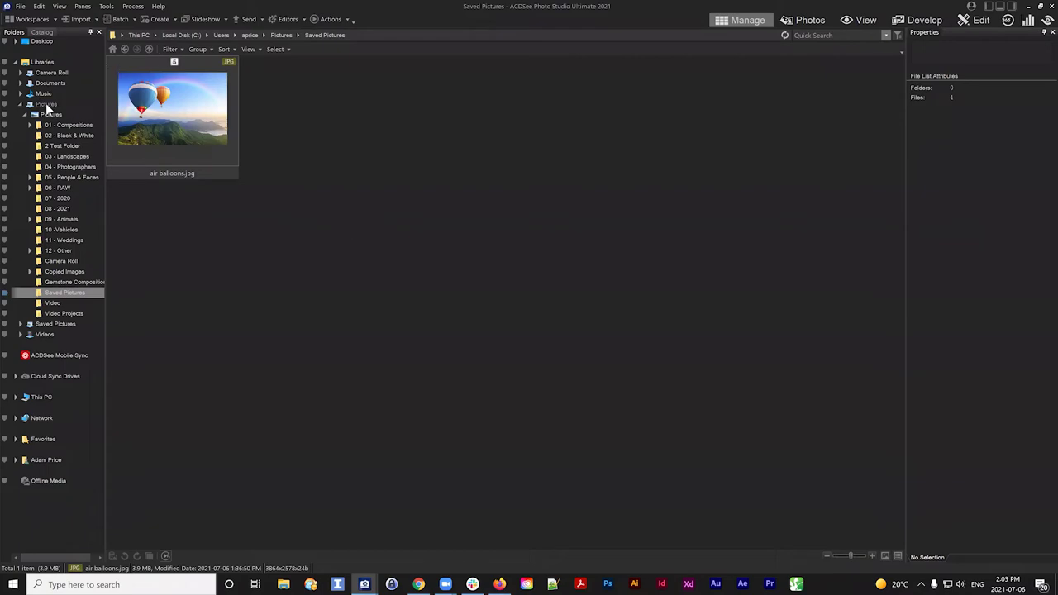
Step: Open the 03 - Landscapes folder, browse its photos and view the metadata of Alp Window.jpg and arches.jpg
{"action": "left_click", "coordinate": [79, 157]}
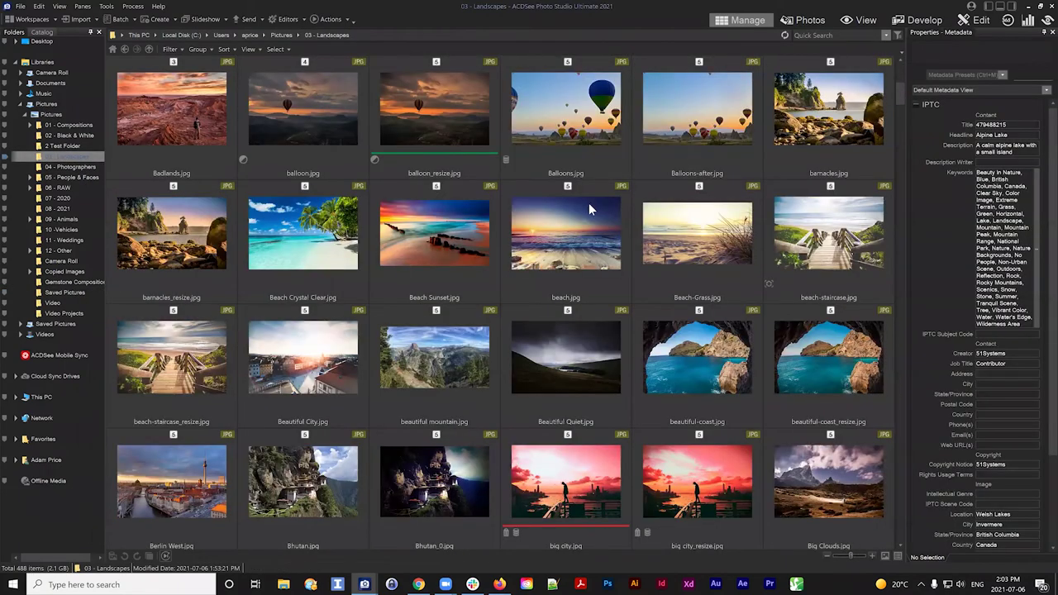
{"action": "scroll", "coordinate": [589, 202], "scroll_direction": "down", "scroll_amount": 10}
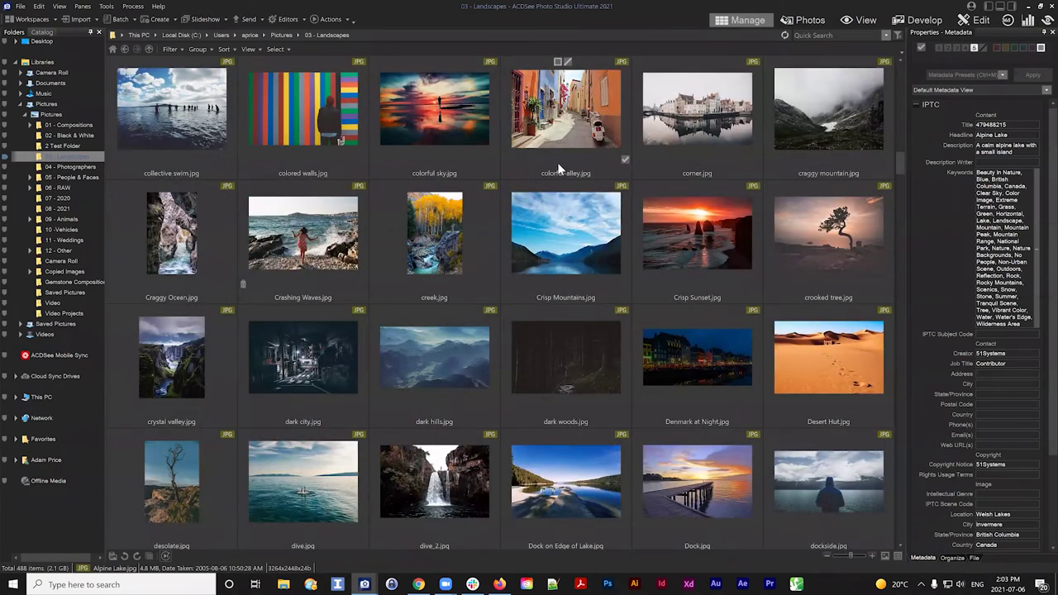
{"action": "scroll", "coordinate": [556, 157], "scroll_direction": "up", "scroll_amount": 10}
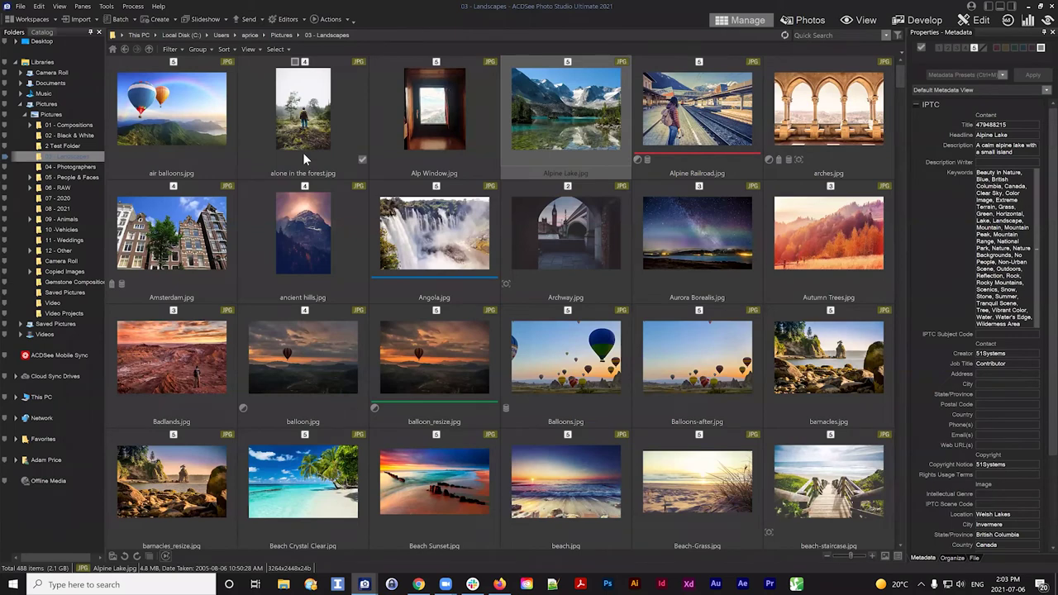
{"action": "left_click", "coordinate": [407, 140]}
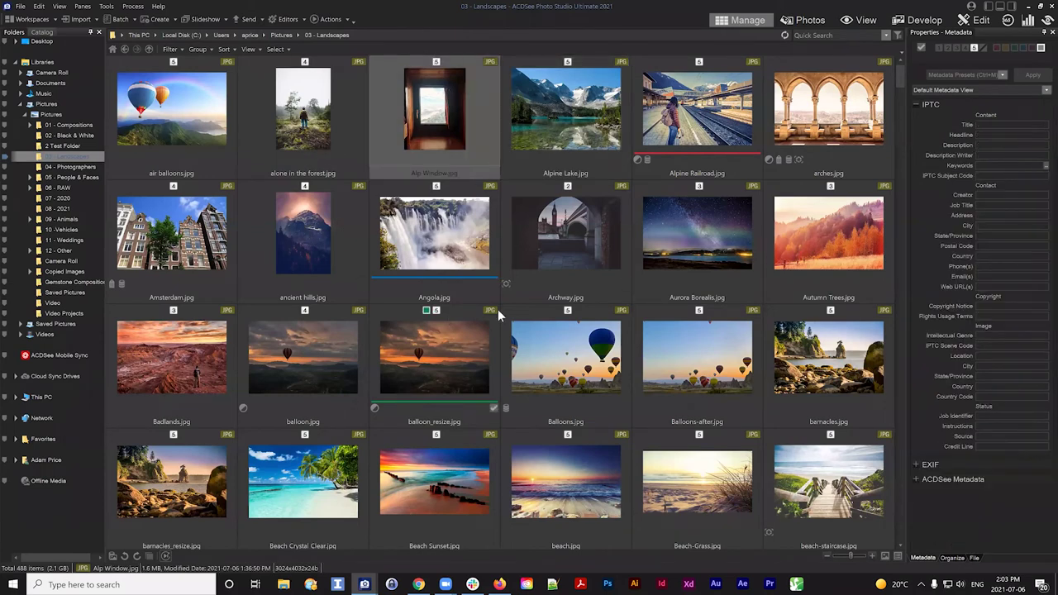
{"action": "left_click", "coordinate": [827, 91]}
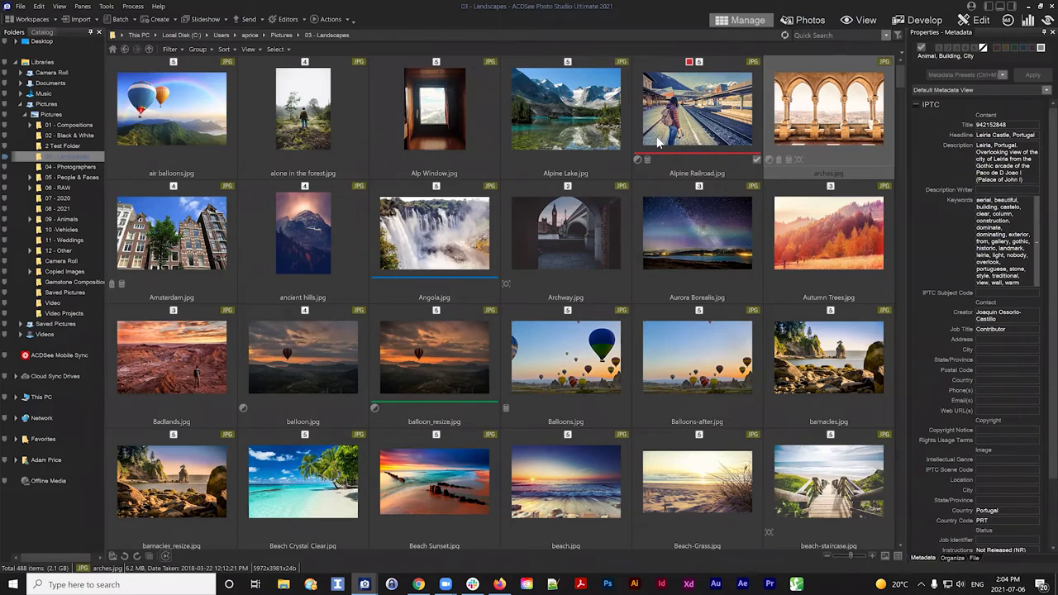
Step: Open the other folder inside 06 - RAW and select the RAW files DSC07650.ARW through DSC07664.ARW
{"action": "left_click", "coordinate": [66, 188]}
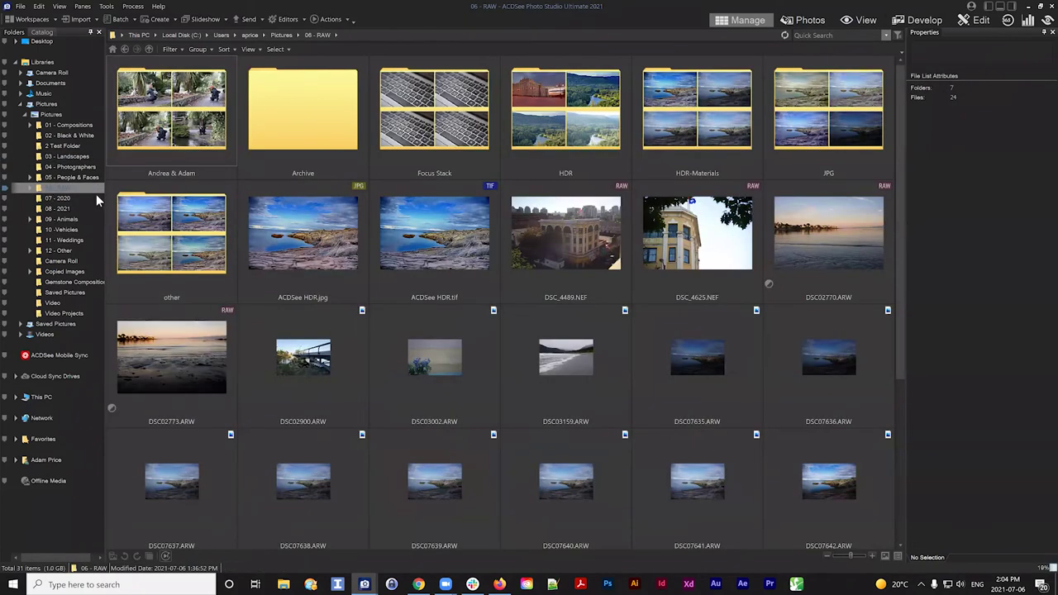
{"action": "double_click", "coordinate": [169, 215]}
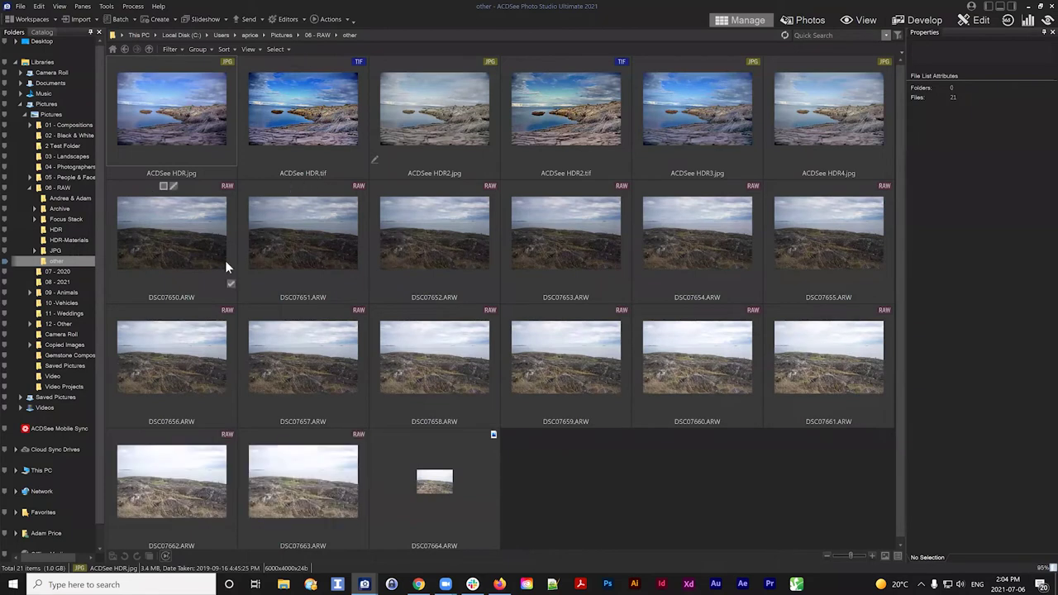
{"action": "left_click", "coordinate": [149, 302]}
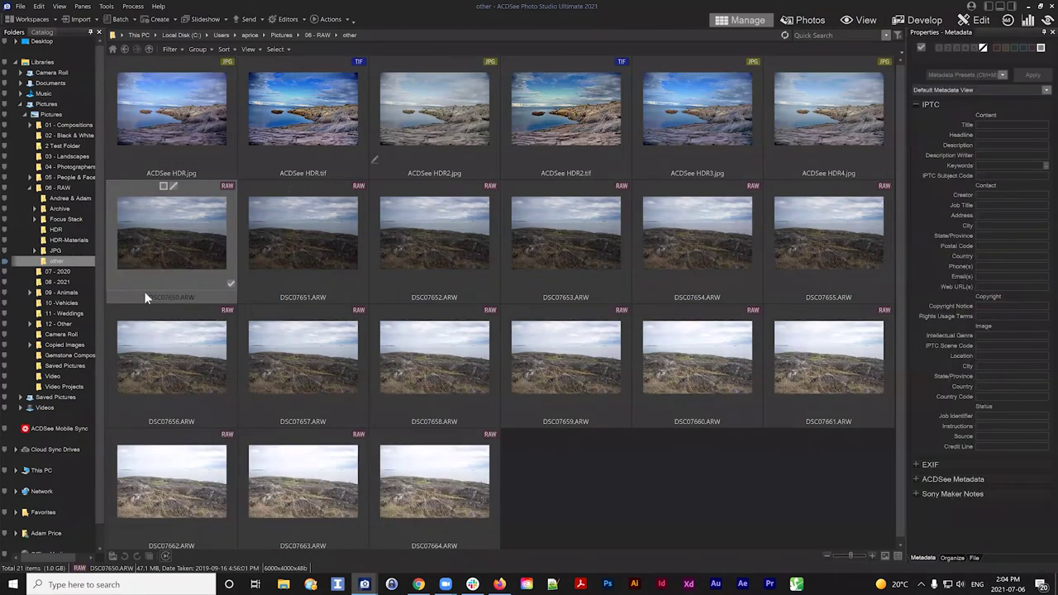
{"action": "left_click", "coordinate": [459, 496], "text": "shift"}
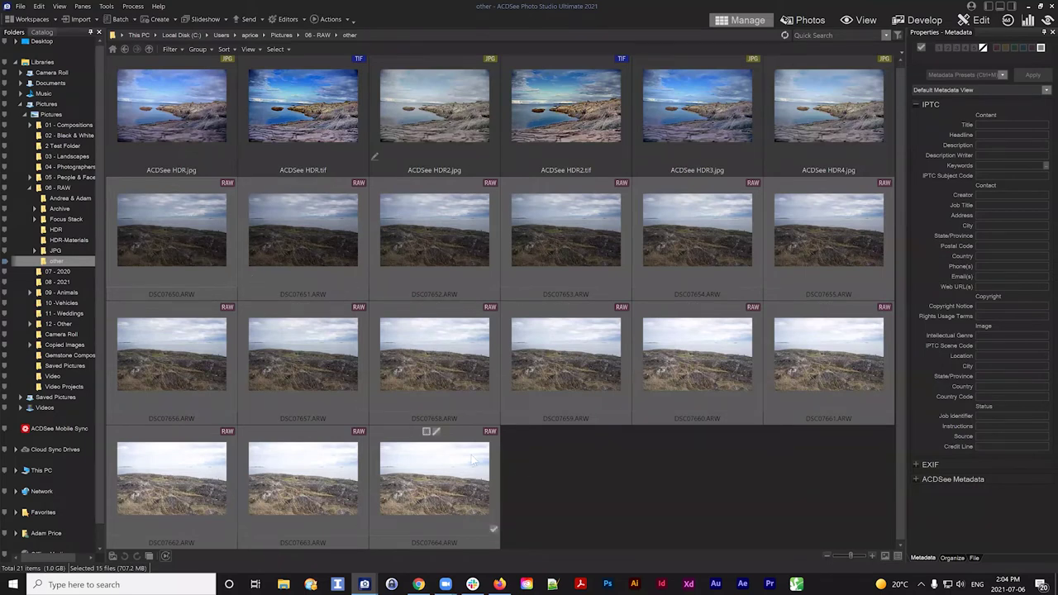
Step: Start a batch rename of the selected RAW files with the template Sunday Shoot ## for two-digit numbering
{"action": "left_click", "coordinate": [122, 19]}
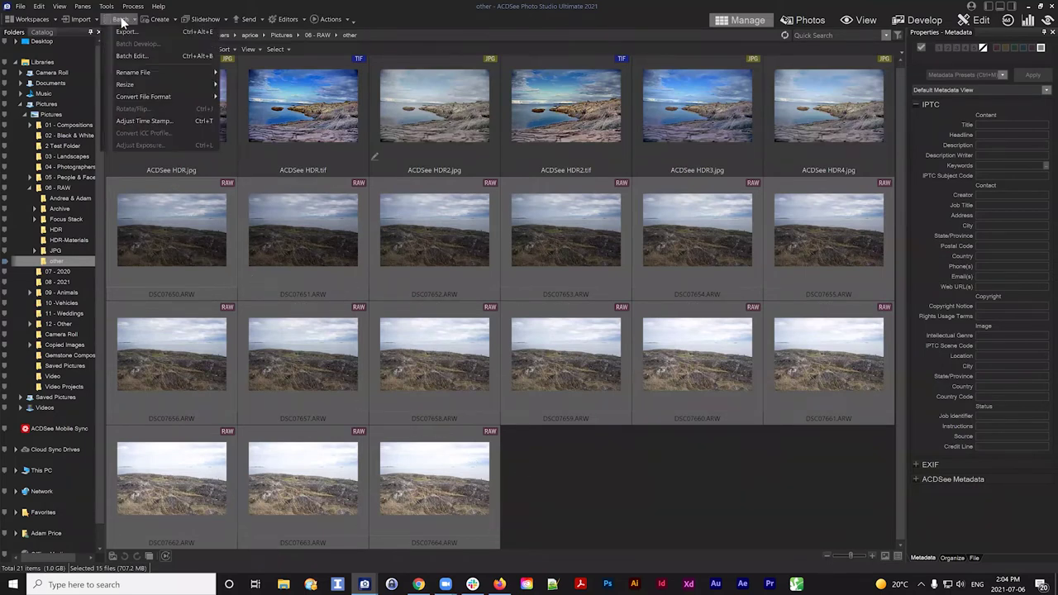
{"action": "mouse_move", "coordinate": [194, 75]}
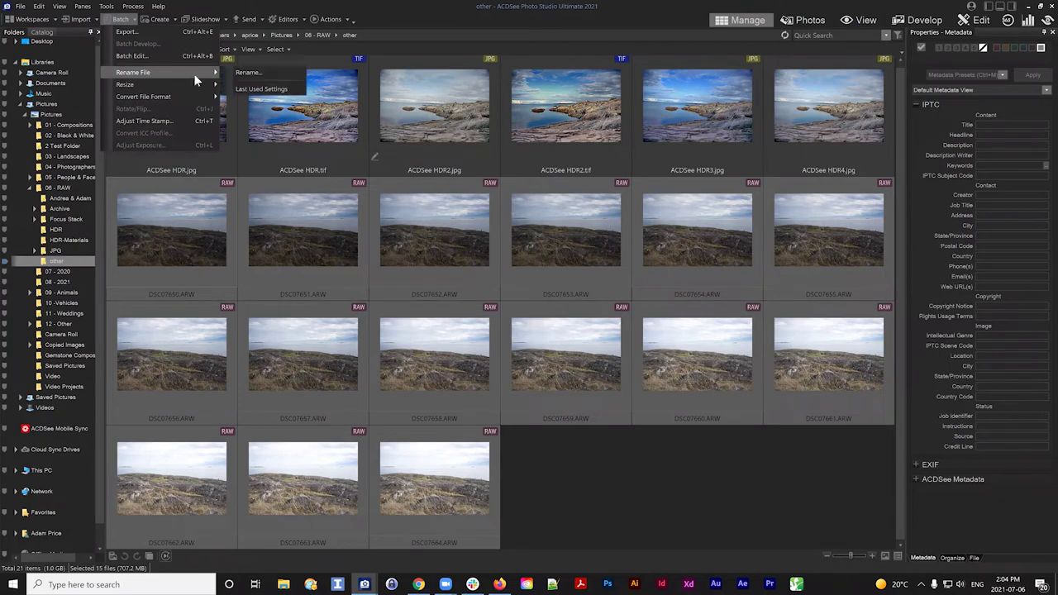
{"action": "left_click", "coordinate": [240, 72]}
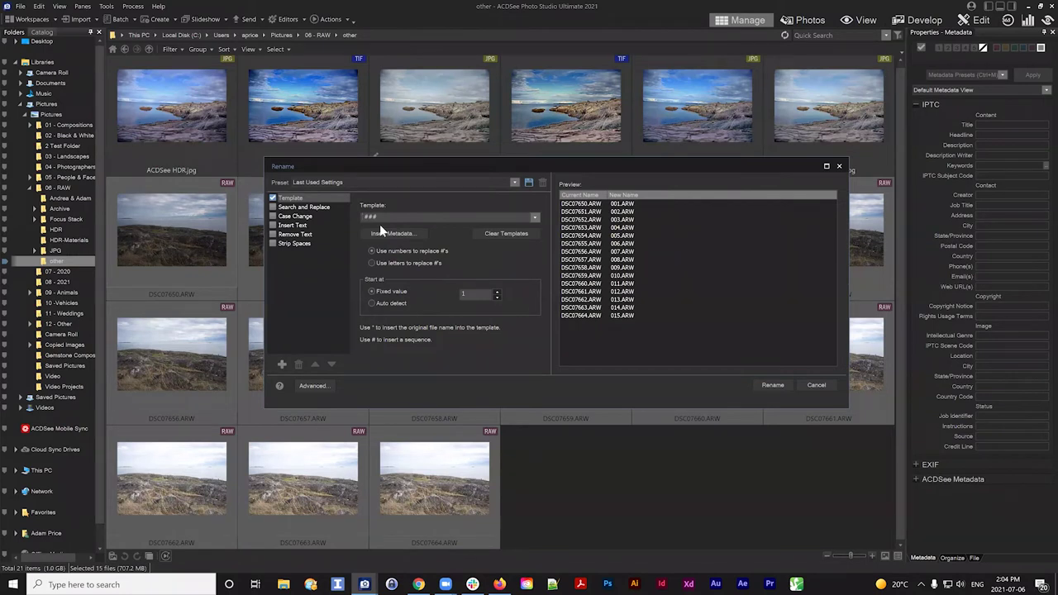
{"action": "type", "text": "Sunday Shoot"}
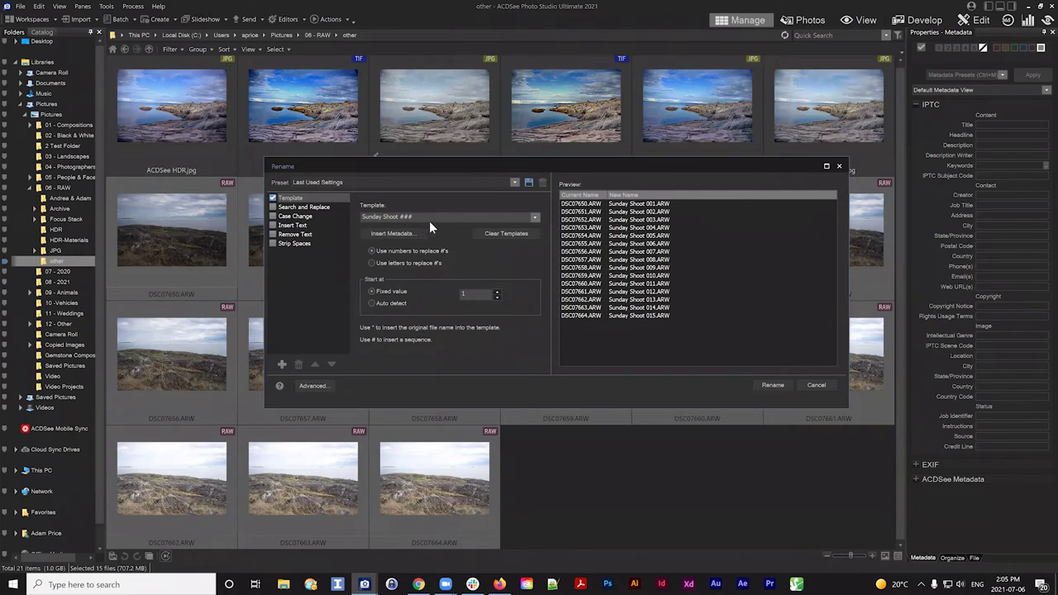
{"action": "key", "text": "shift+End"}
{"action": "key", "text": "End"}
{"action": "key", "text": "BackSpace"}
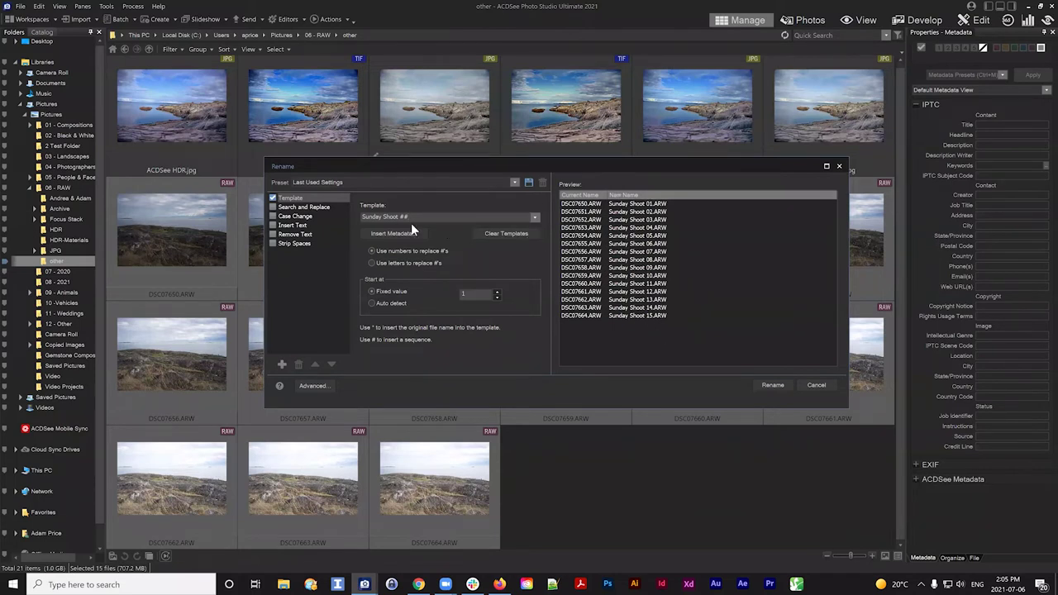
{"action": "left_click_drag", "start_coordinate": [362, 216], "coordinate": [412, 217]}
{"action": "left_click", "coordinate": [414, 216]}
{"action": "left_click_drag", "start_coordinate": [428, 216], "coordinate": [343, 217]}
{"action": "left_click_drag", "start_coordinate": [295, 167], "coordinate": [297, 165]}
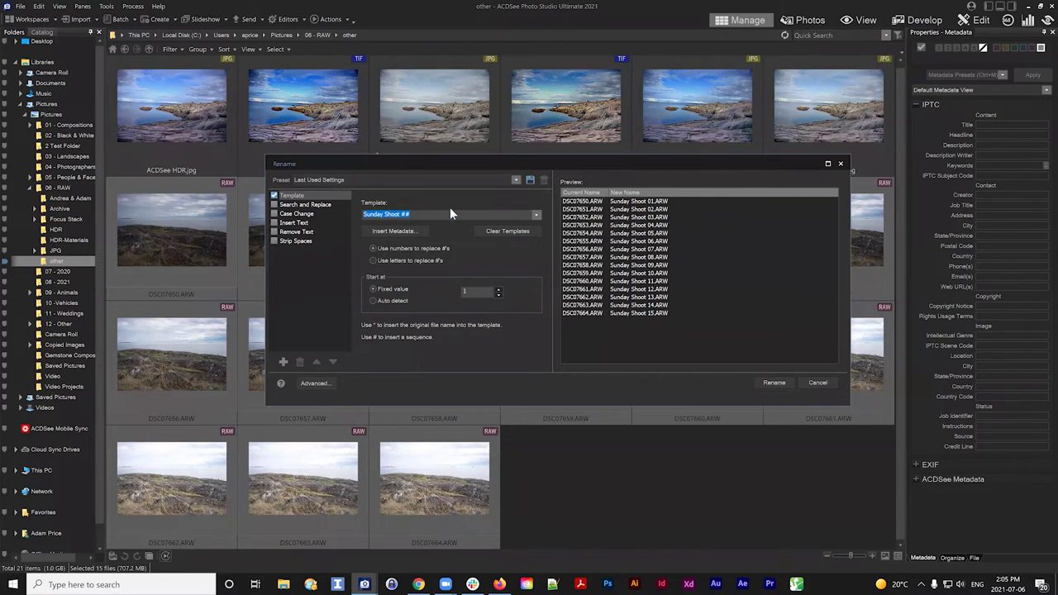
{"action": "left_click", "coordinate": [426, 216]}
Step: Enable Search and Replace in the batch rename and replace Shoot with Afternoon in the new file names
{"action": "left_click", "coordinate": [295, 206]}
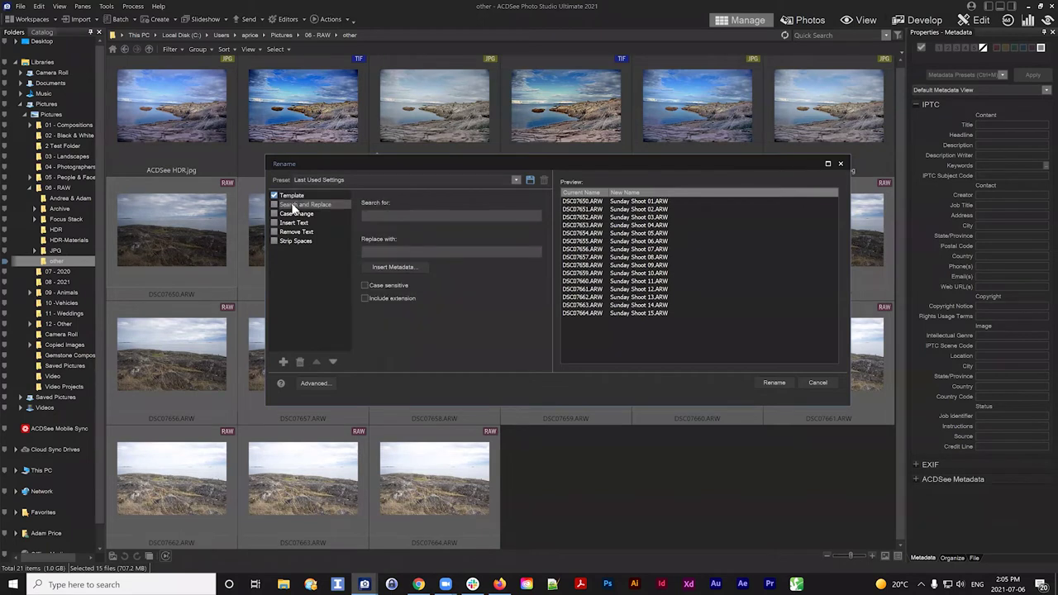
{"action": "left_click", "coordinate": [416, 214]}
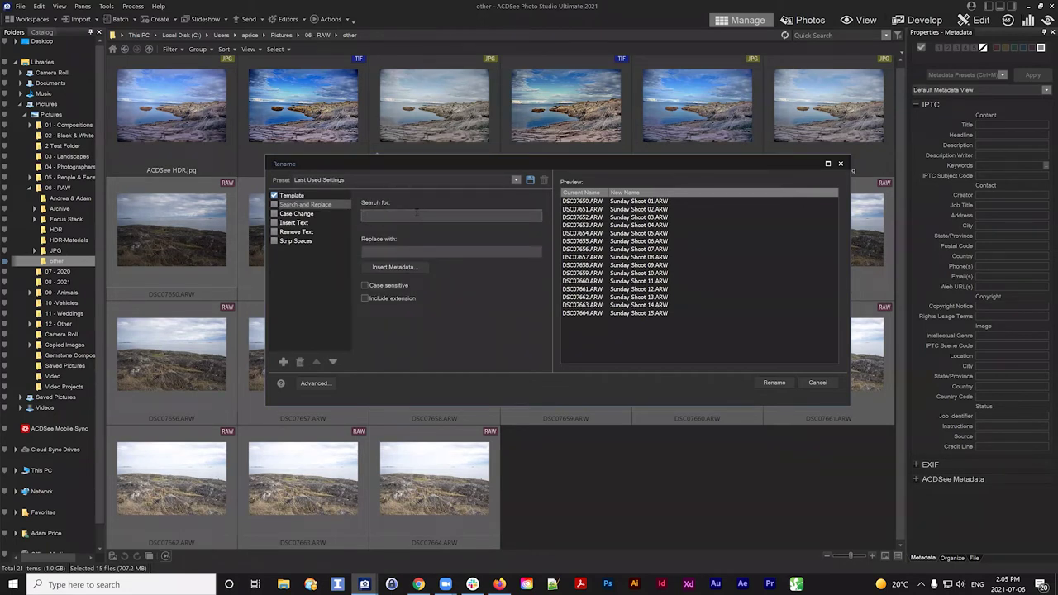
{"action": "left_click", "coordinate": [274, 204]}
{"action": "left_click", "coordinate": [400, 214]}
{"action": "type", "text": "Shoot"}
{"action": "key", "text": "Tab"}
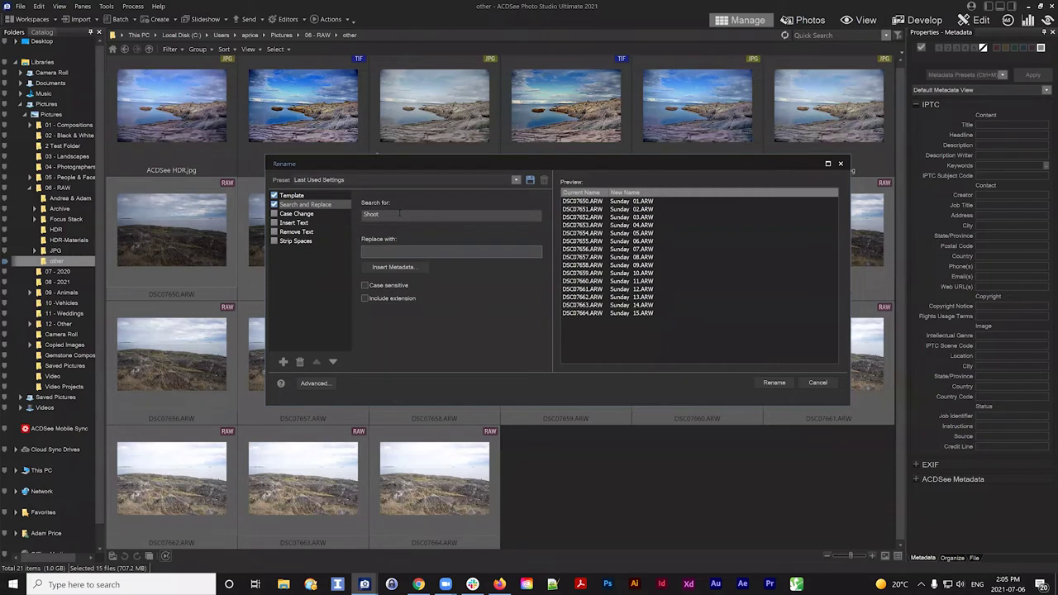
{"action": "type", "text": "Afternoon"}
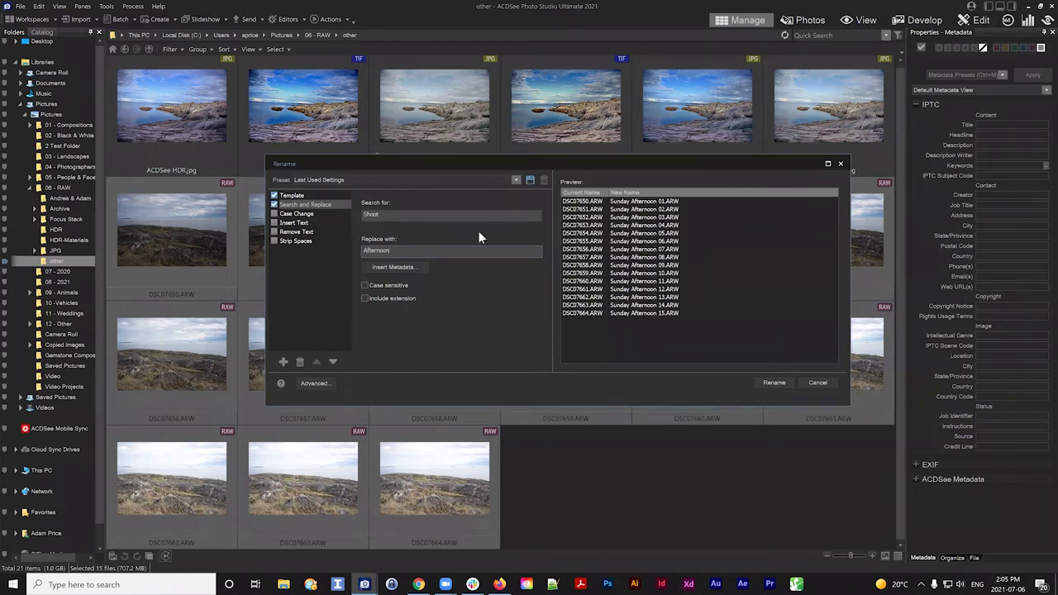
Step: Compare the batch rename's Template settings with its Search and Replace settings
{"action": "left_click", "coordinate": [294, 199]}
{"action": "left_click", "coordinate": [301, 206]}
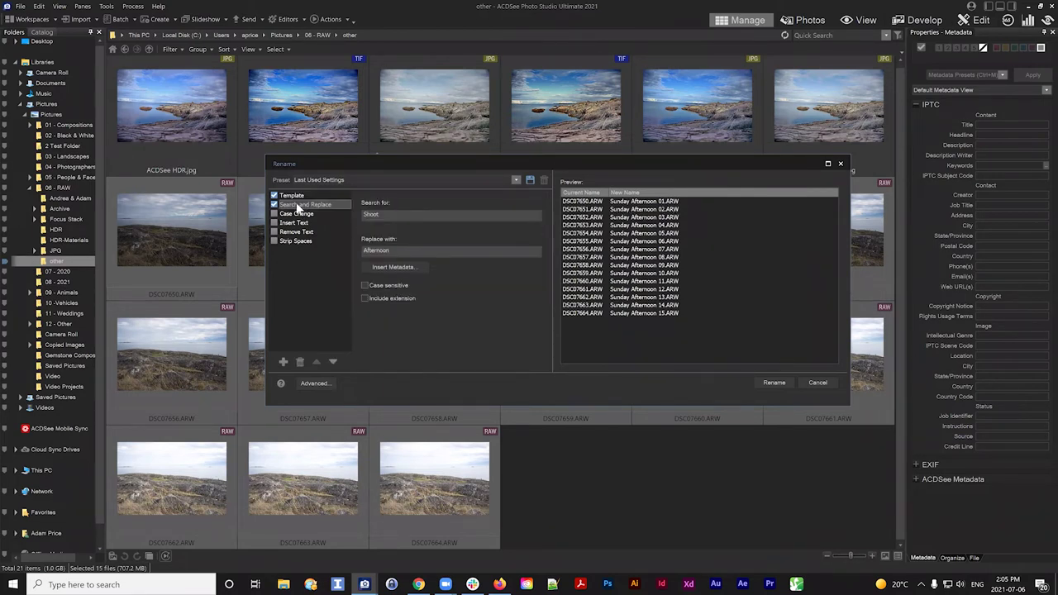
{"action": "left_click", "coordinate": [296, 199]}
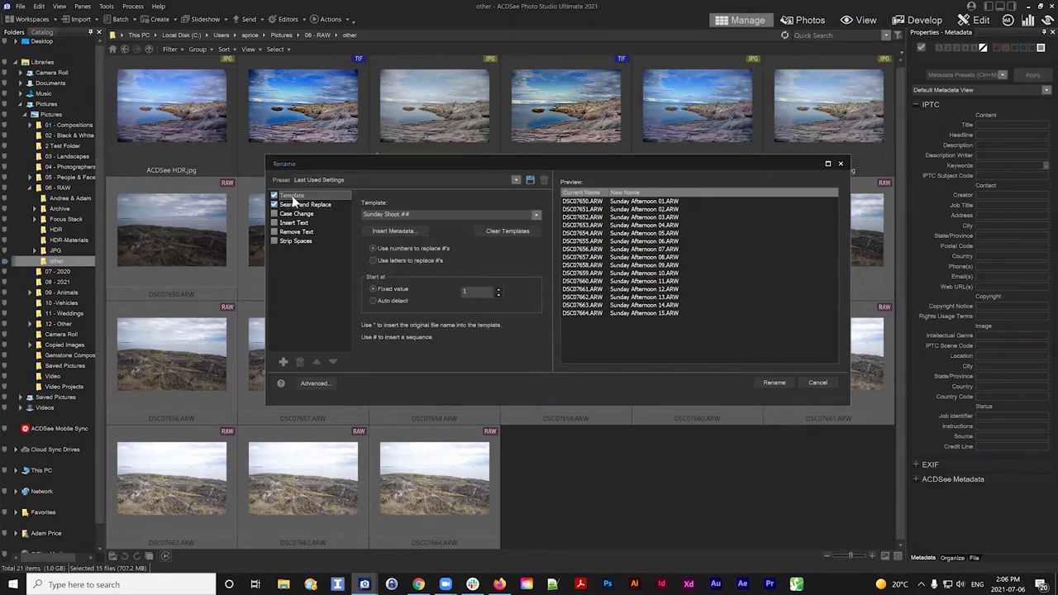
{"action": "left_click", "coordinate": [308, 206]}
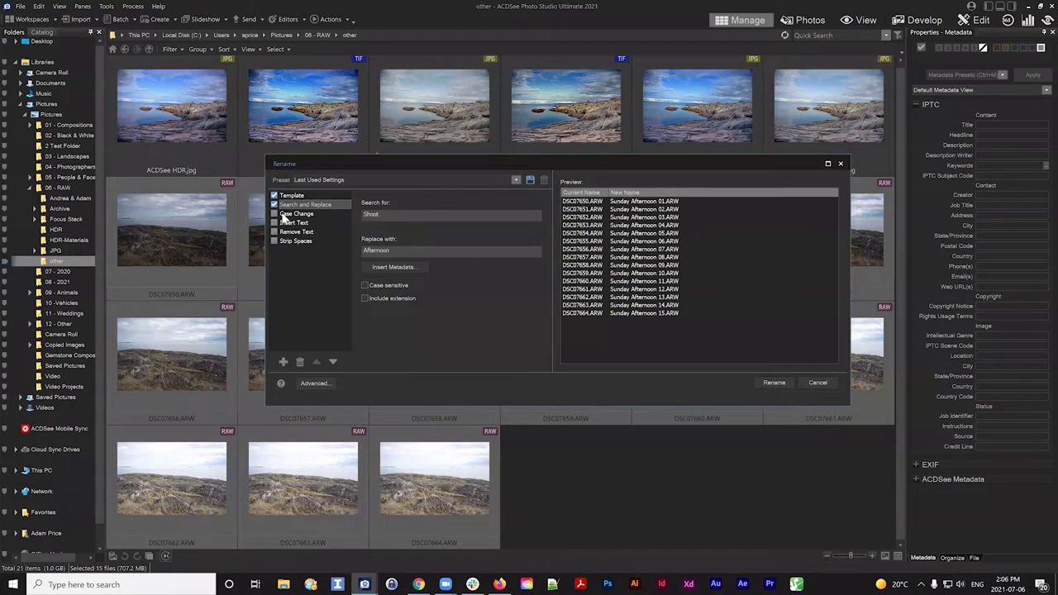
Step: Enable Case Change in the batch rename and set the new file names to lowercase
{"action": "left_click", "coordinate": [275, 214]}
{"action": "left_click", "coordinate": [296, 215]}
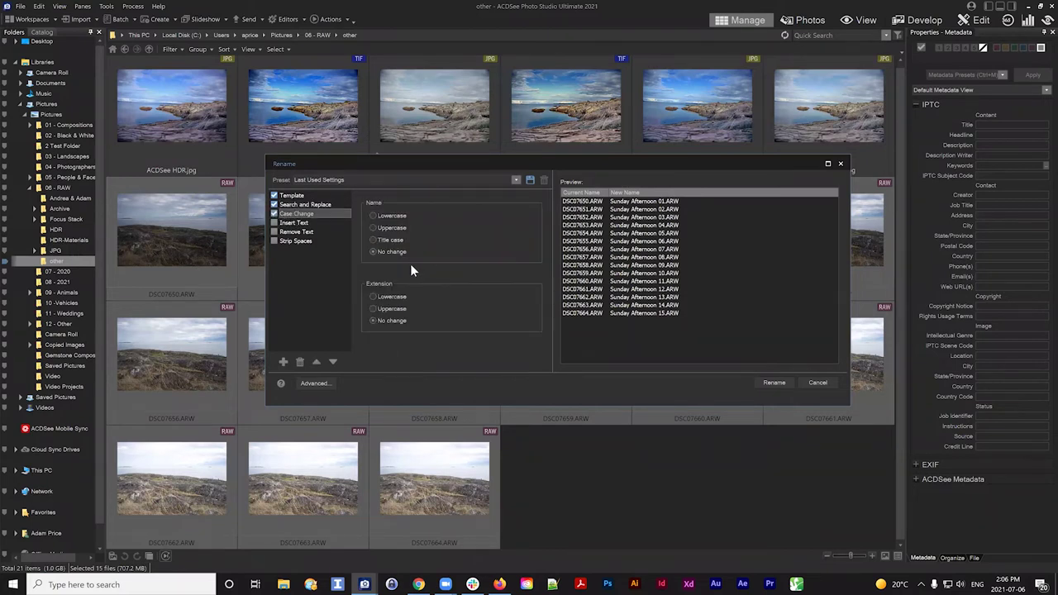
{"action": "left_click", "coordinate": [383, 215]}
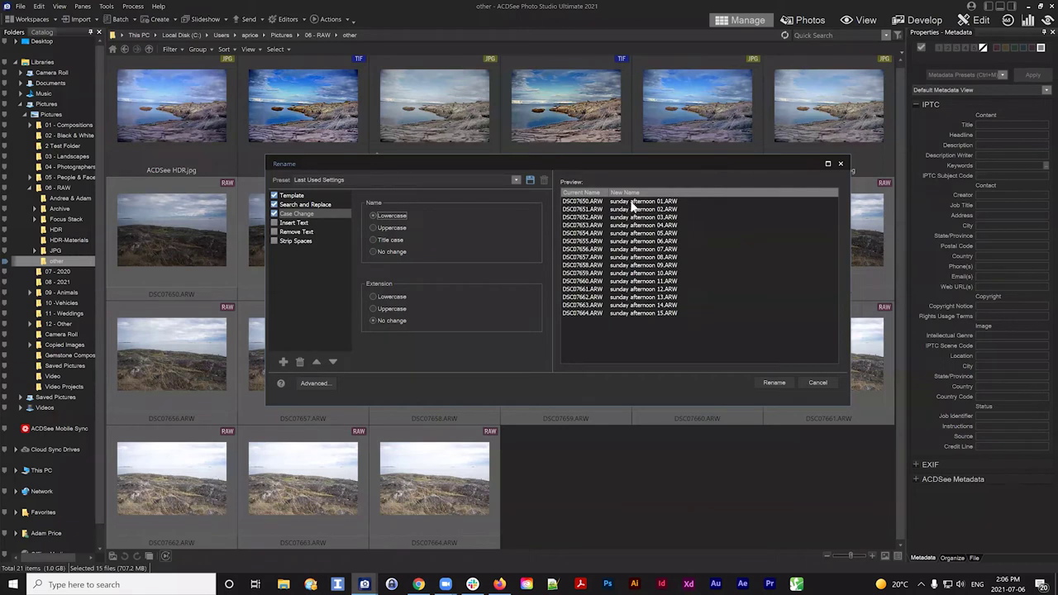
Step: Enable Strip Spaces in the batch rename and replace every space in the new names with an underscore
{"action": "left_click", "coordinate": [287, 240]}
{"action": "left_click", "coordinate": [274, 240]}
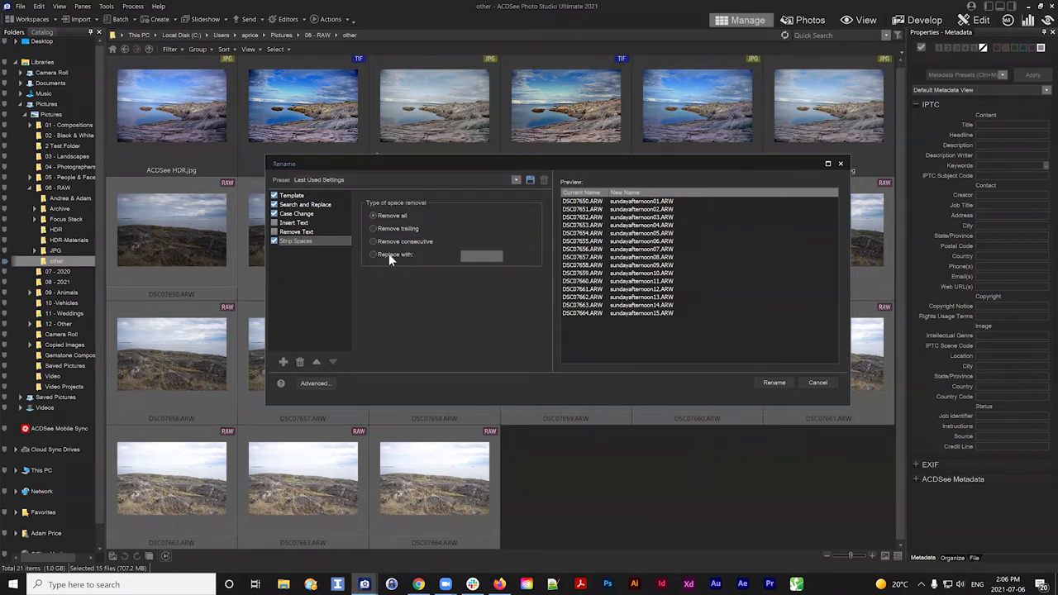
{"action": "left_click", "coordinate": [468, 257]}
{"action": "type", "text": "_"}
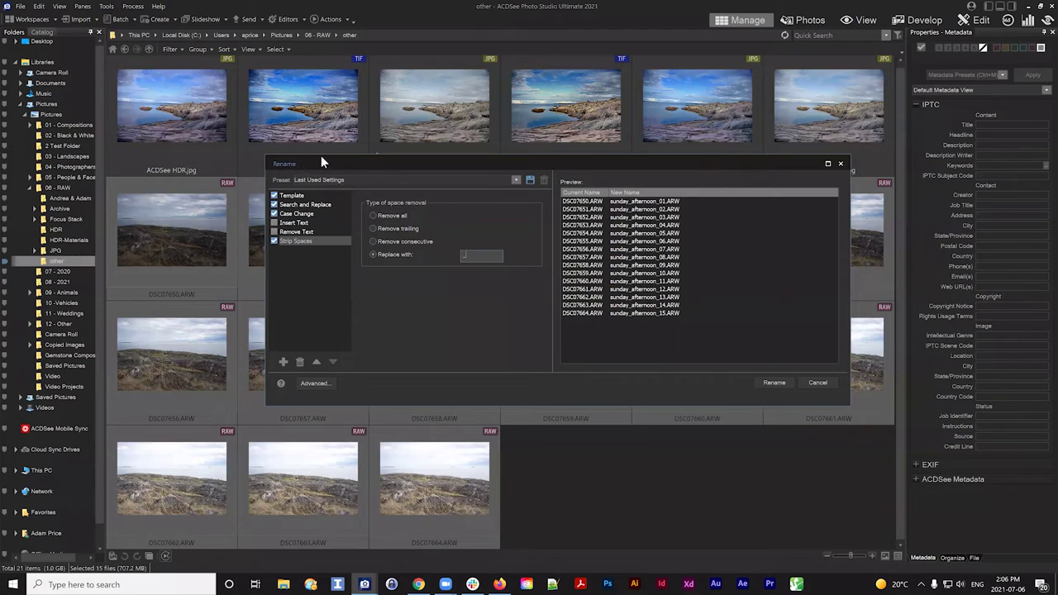
Step: Save the current batch rename settings as a preset named Afternoon Preset
{"action": "left_click_drag", "start_coordinate": [321, 162], "coordinate": [300, 166]}
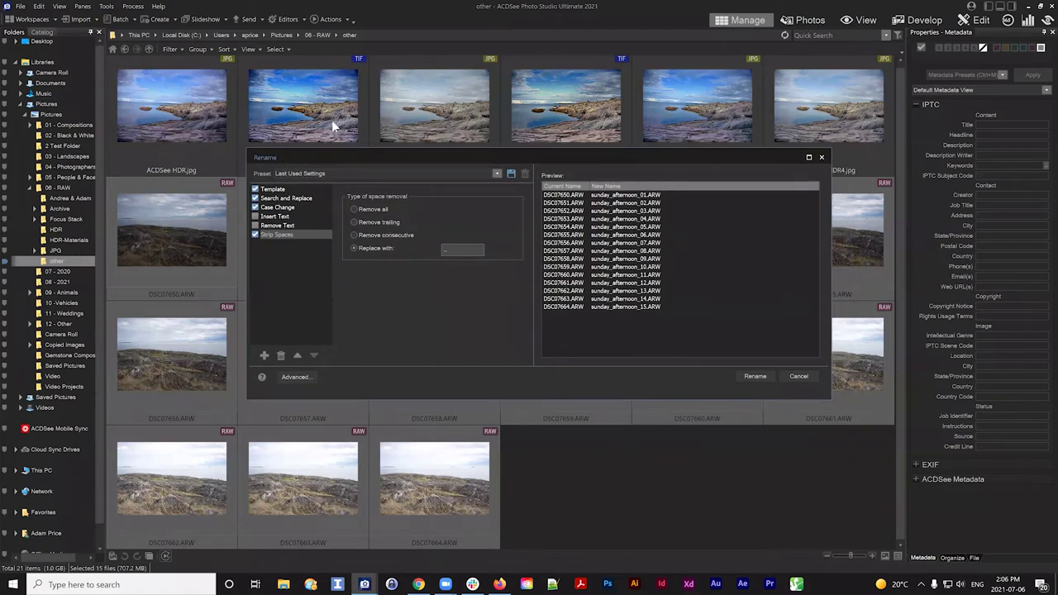
{"action": "left_click_drag", "start_coordinate": [352, 160], "coordinate": [347, 128]}
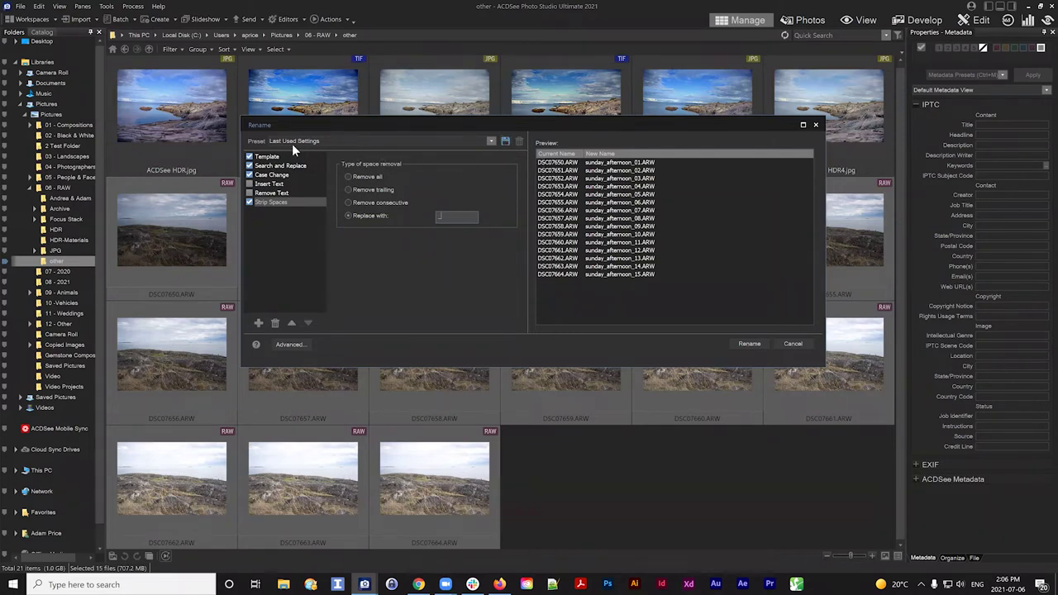
{"action": "left_click", "coordinate": [506, 143]}
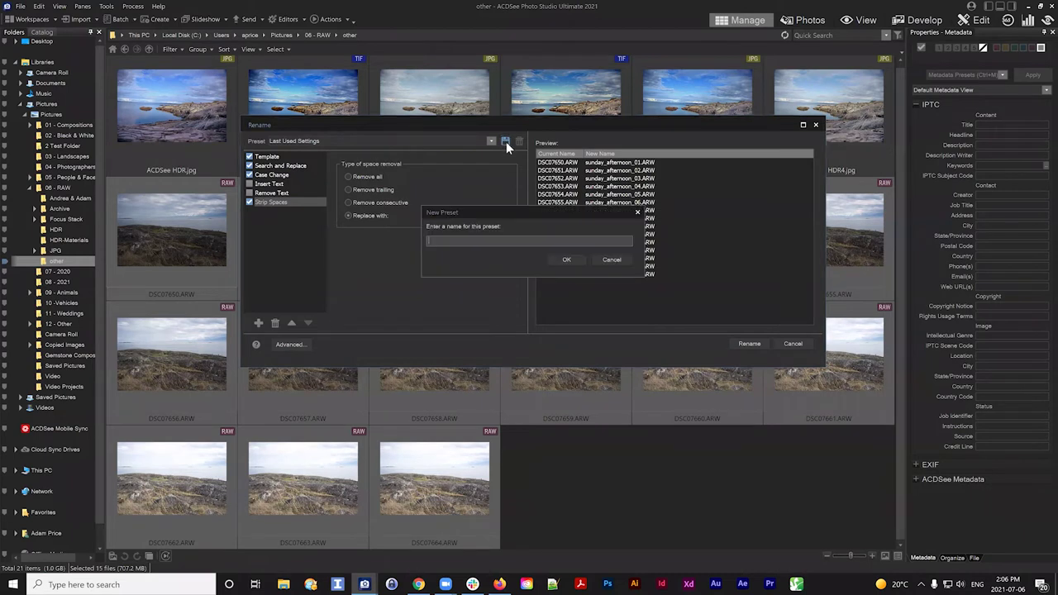
{"action": "left_click_drag", "start_coordinate": [513, 215], "coordinate": [493, 258]}
{"action": "type", "text": "Afternoon "}
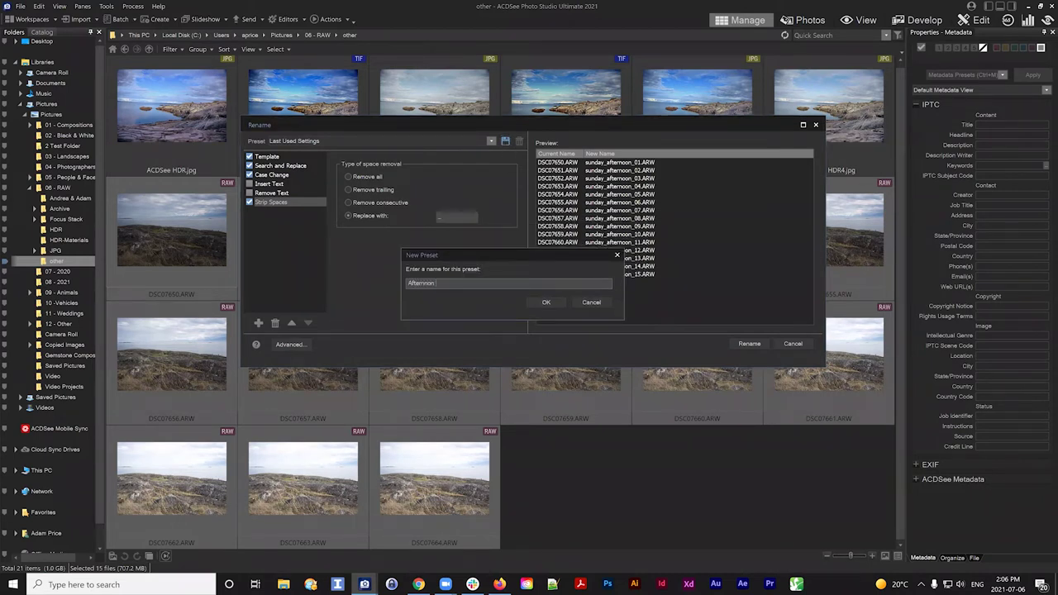
{"action": "type", "text": "prese"}
{"action": "key", "text": "BackSpace"}
{"action": "key", "text": "BackSpace"}
{"action": "key", "text": "BackSpace"}
{"action": "key", "text": "BackSpace"}
{"action": "type", "text": "Pre"}
{"action": "left_click", "coordinate": [547, 303]}
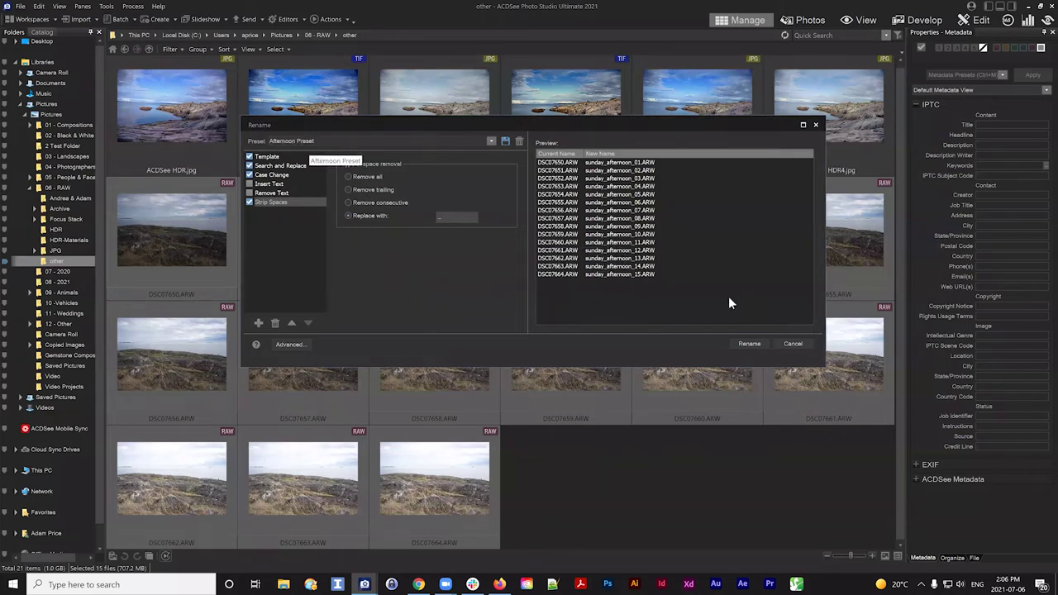
Step: Run the batch rename on the selected RAW files, close the result report and check the first and last renamed files
{"action": "left_click", "coordinate": [750, 344]}
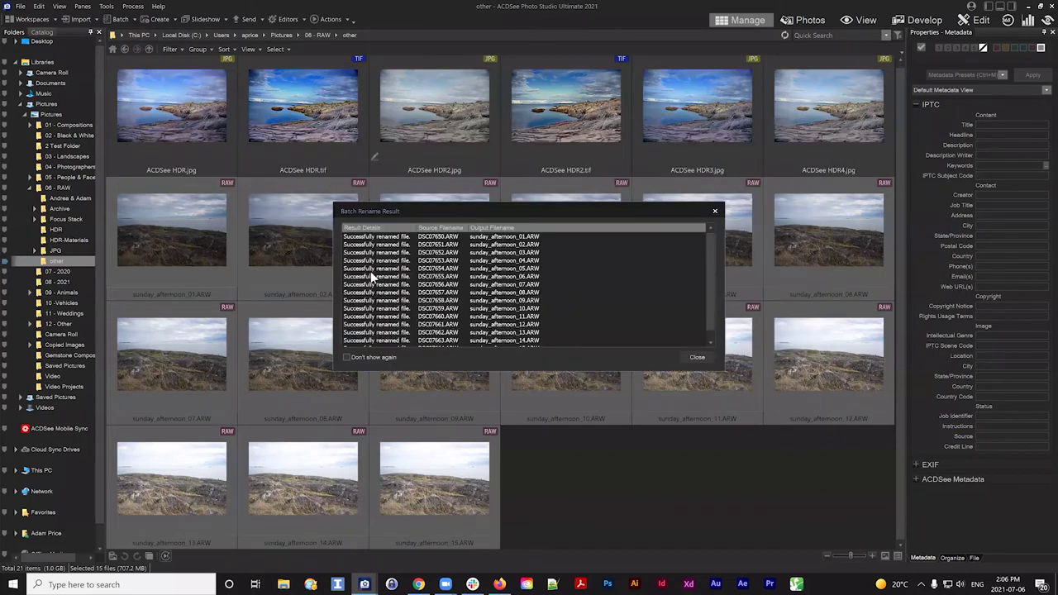
{"action": "left_click", "coordinate": [715, 211]}
{"action": "left_click", "coordinate": [218, 257]}
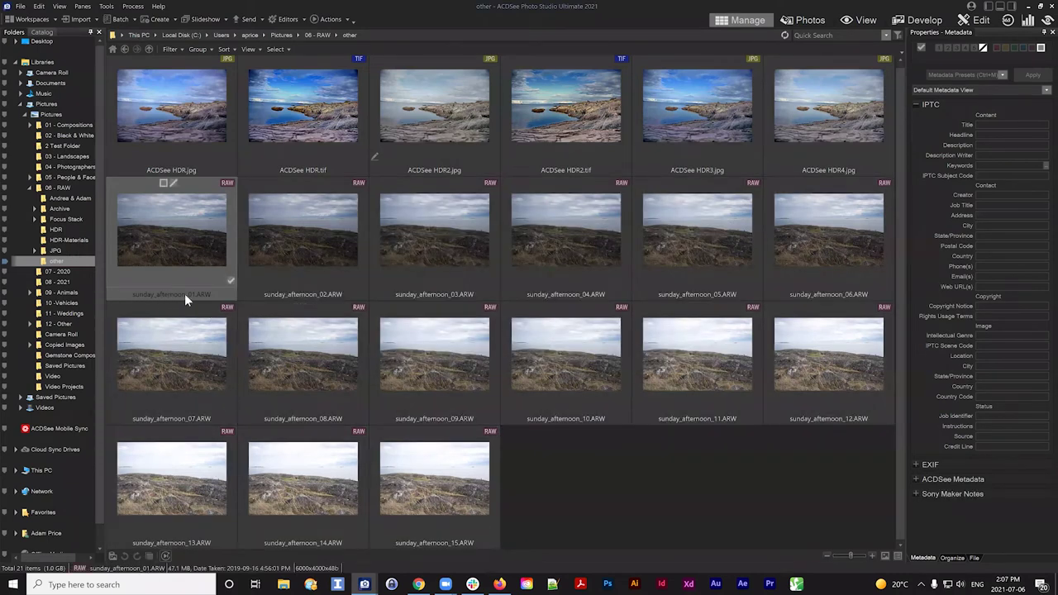
{"action": "left_click", "coordinate": [489, 493]}
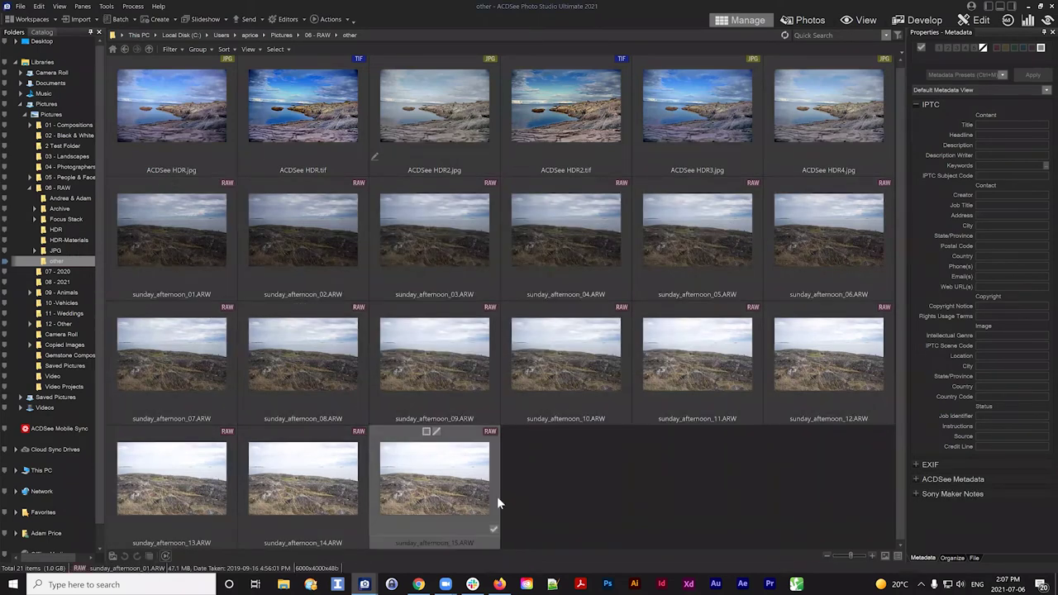
{"action": "left_click", "coordinate": [650, 495]}
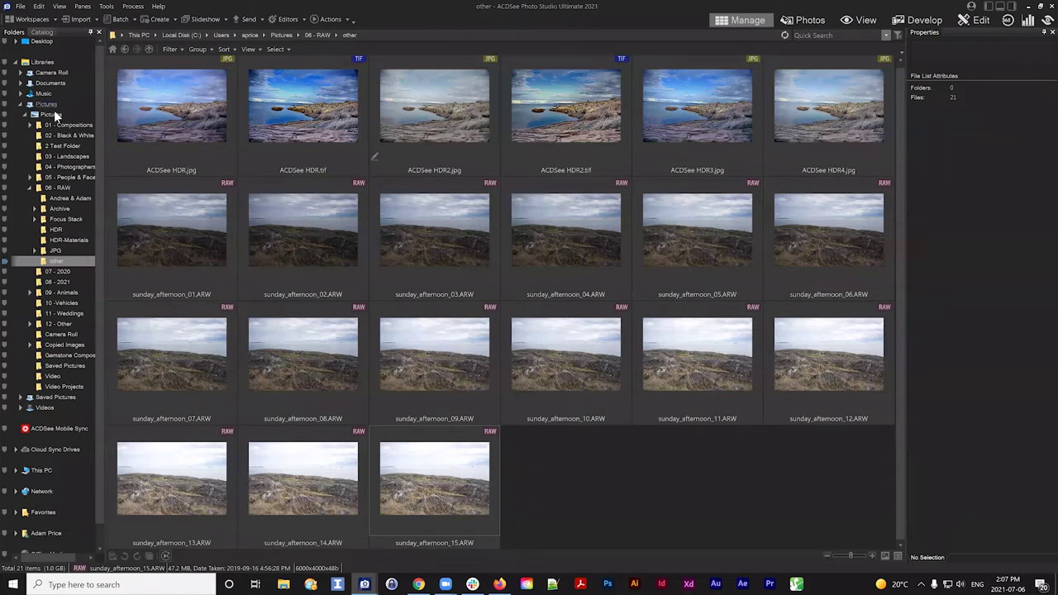
{"action": "right_click", "coordinate": [301, 253]}
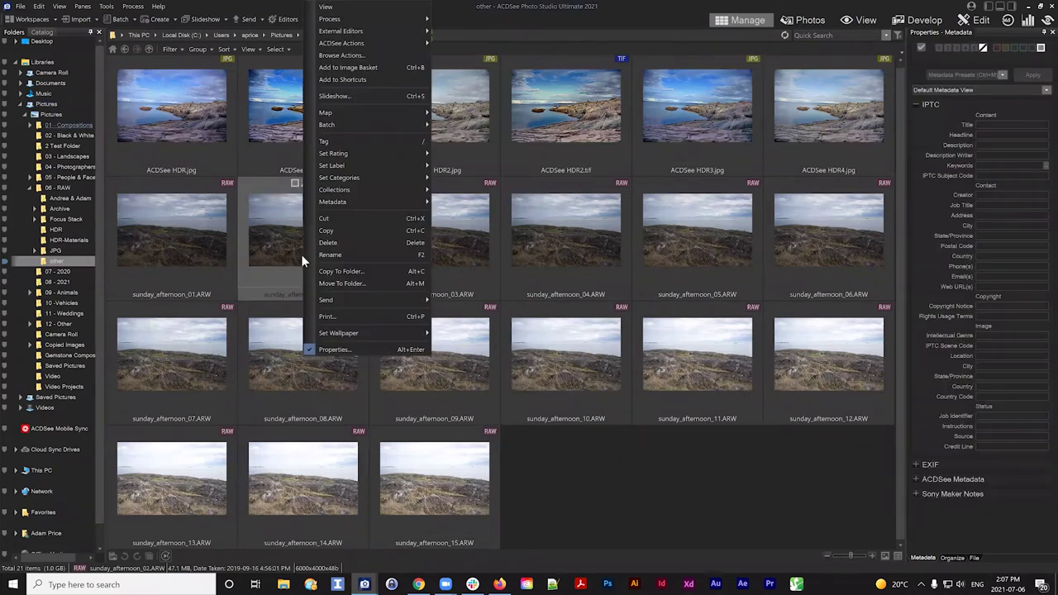
{"action": "left_click", "coordinate": [624, 507]}
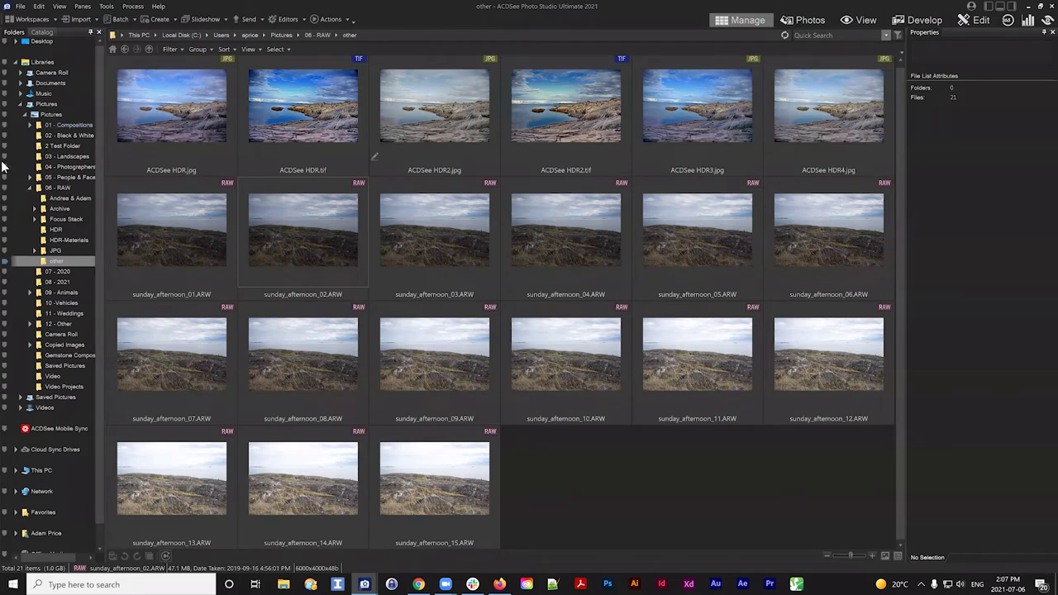
Step: Open the 03 - Landscapes folder, select Boats.jpg and expand its ACDSee Metadata
{"action": "left_click", "coordinate": [69, 157]}
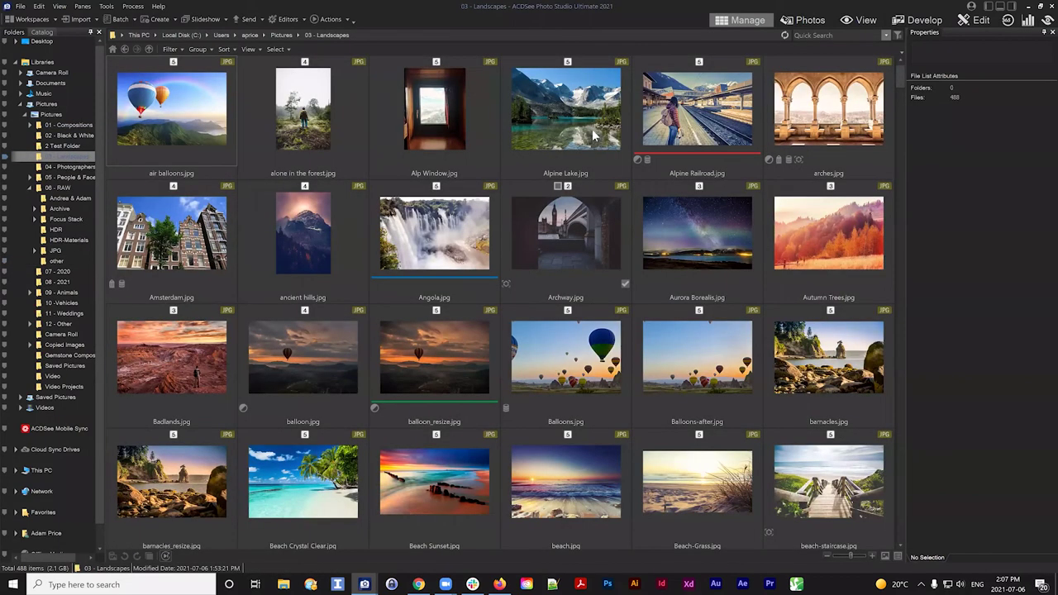
{"action": "left_click", "coordinate": [594, 135]}
{"action": "left_click", "coordinate": [686, 236]}
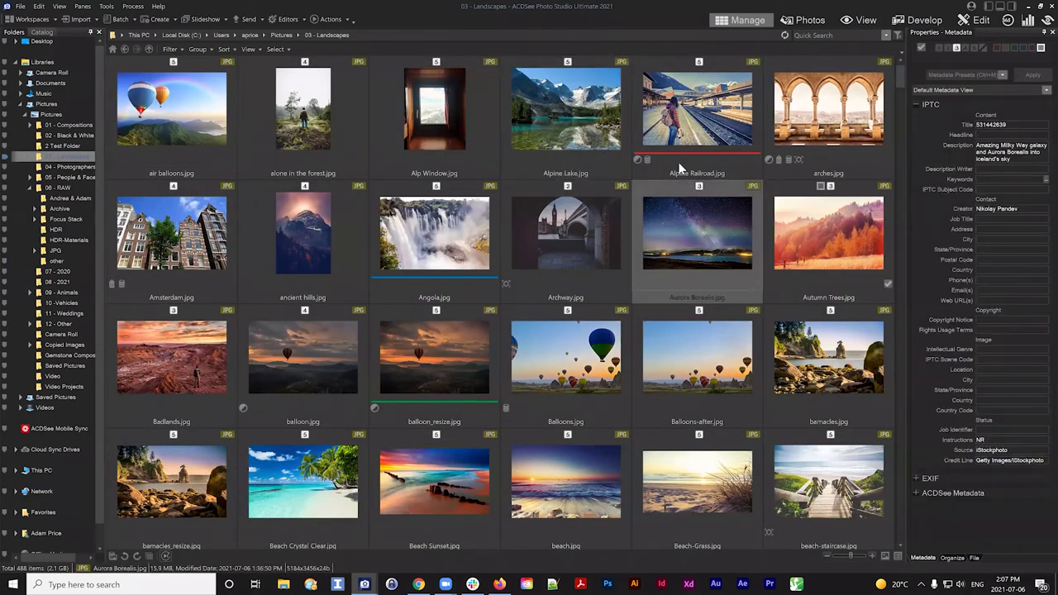
{"action": "left_click", "coordinate": [684, 110]}
{"action": "scroll", "coordinate": [717, 274], "scroll_direction": "down", "scroll_amount": 3}
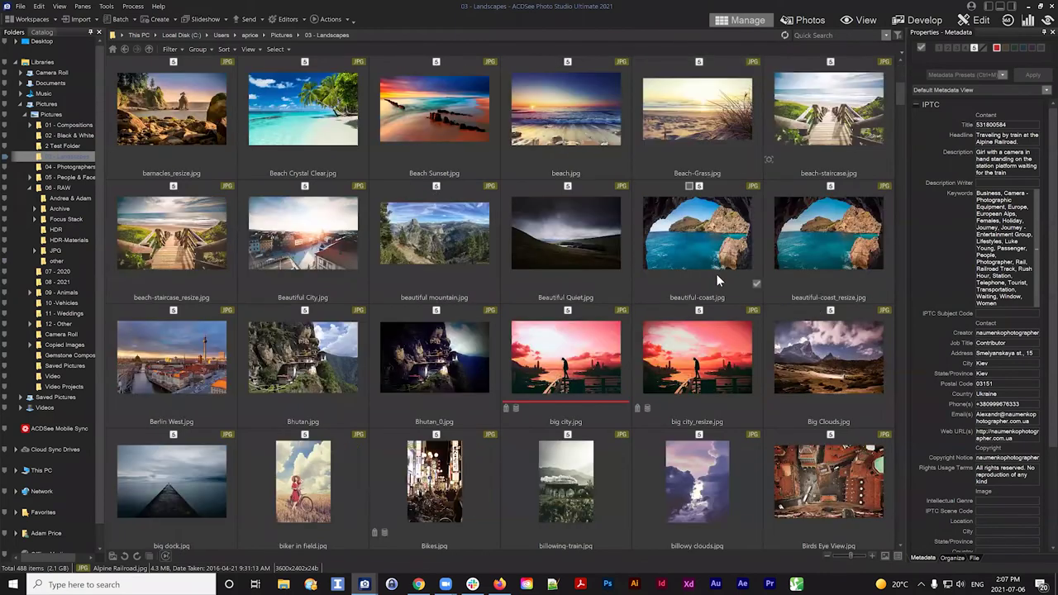
{"action": "scroll", "coordinate": [707, 284], "scroll_direction": "down", "scroll_amount": 3}
{"action": "left_click", "coordinate": [692, 244]}
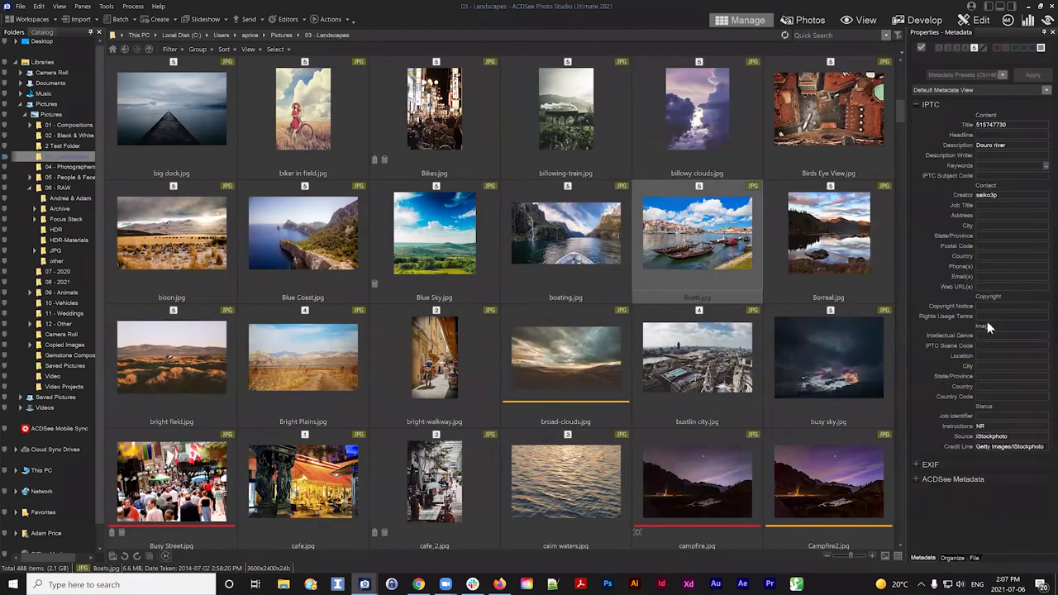
{"action": "left_click", "coordinate": [990, 480]}
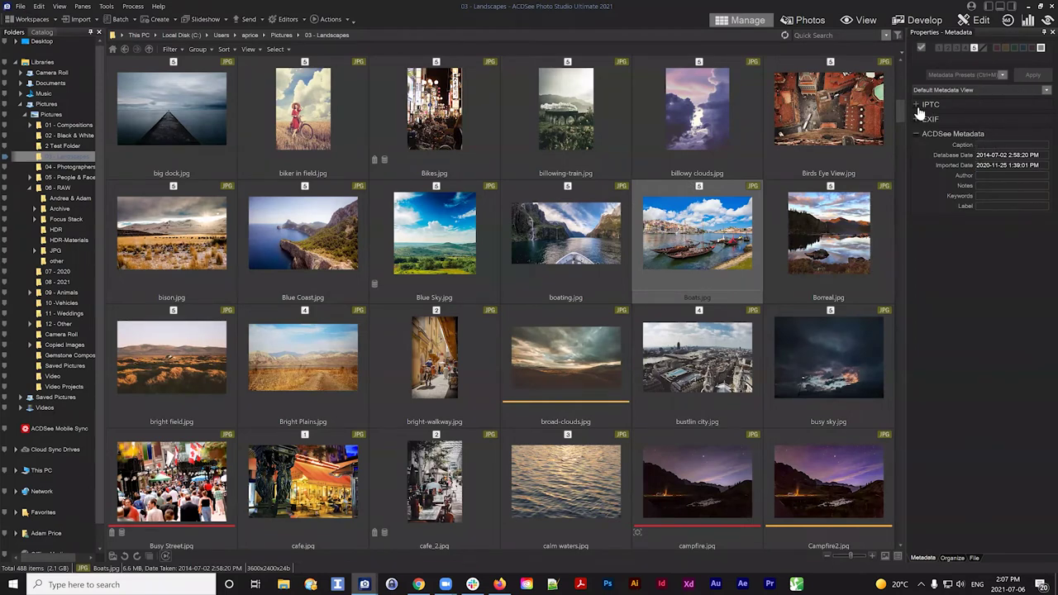
Step: Assign the Building quick keywords Daytime, Brown and Zurich to Boats.jpg
{"action": "left_click", "coordinate": [953, 558]}
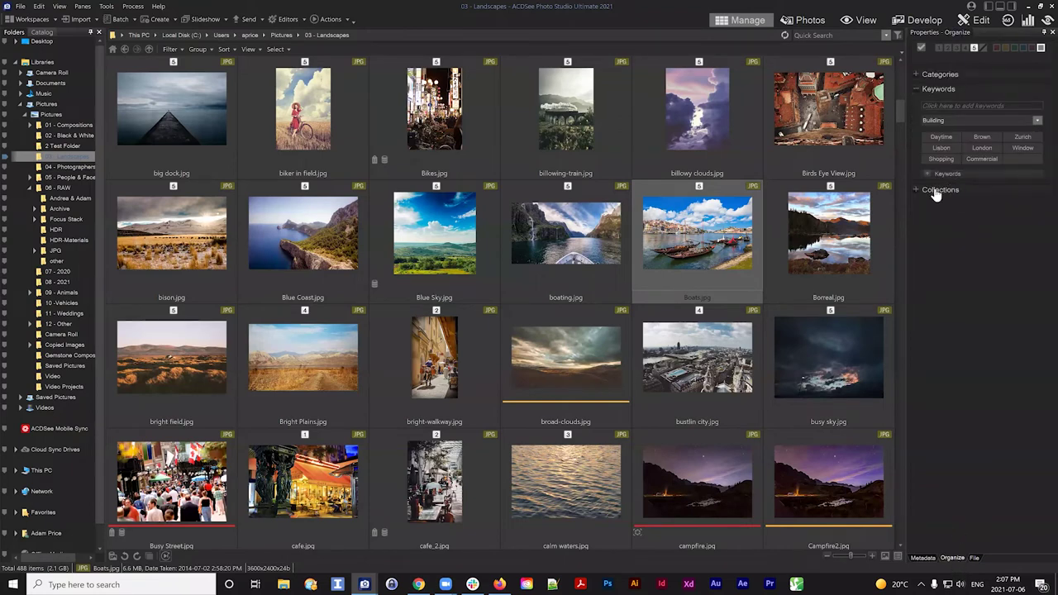
{"action": "left_click", "coordinate": [942, 136]}
{"action": "left_click", "coordinate": [983, 138]}
{"action": "left_click", "coordinate": [1021, 138]}
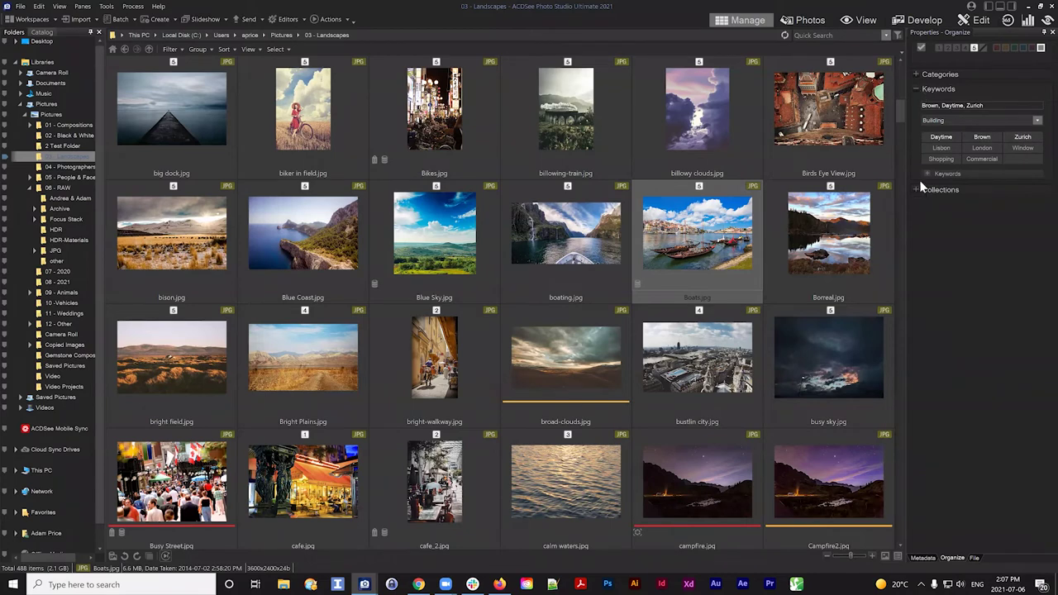
Step: Copy the ACDSee Metadata keywords Brown, Daytime, Zurich into the IPTC Keywords field of Boats.jpg
{"action": "left_click", "coordinate": [924, 558]}
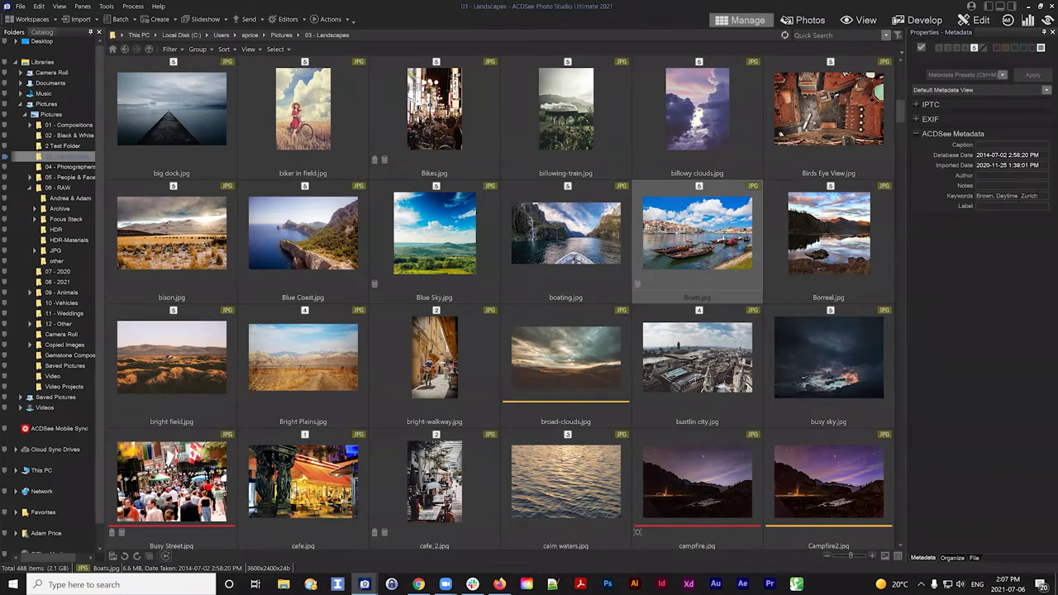
{"action": "left_click_drag", "start_coordinate": [1039, 196], "coordinate": [973, 192]}
{"action": "key", "text": "ctrl+c"}
{"action": "left_click", "coordinate": [930, 105]}
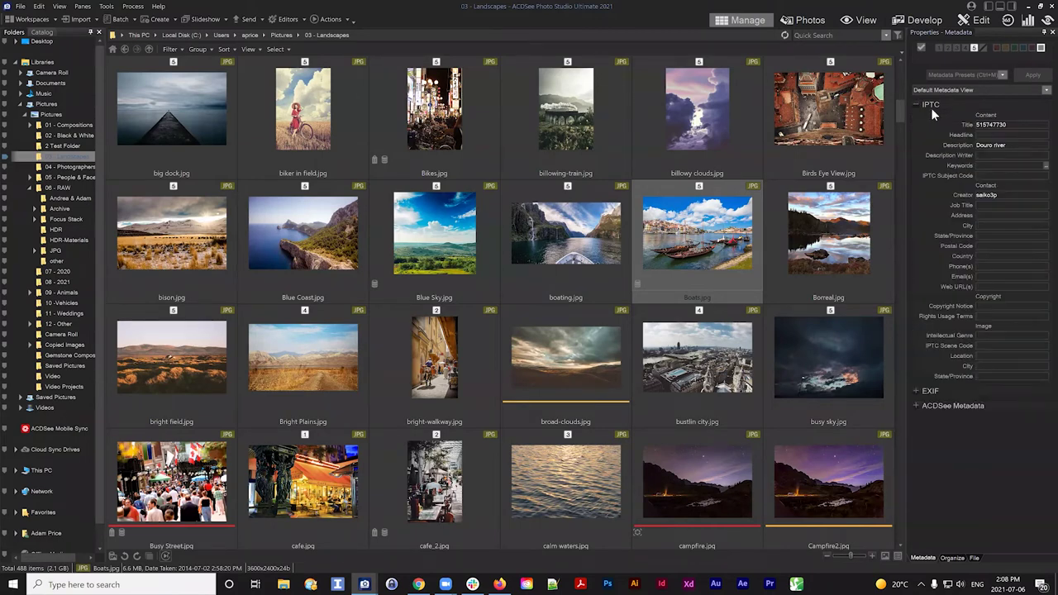
{"action": "key", "text": "ctrl+v"}
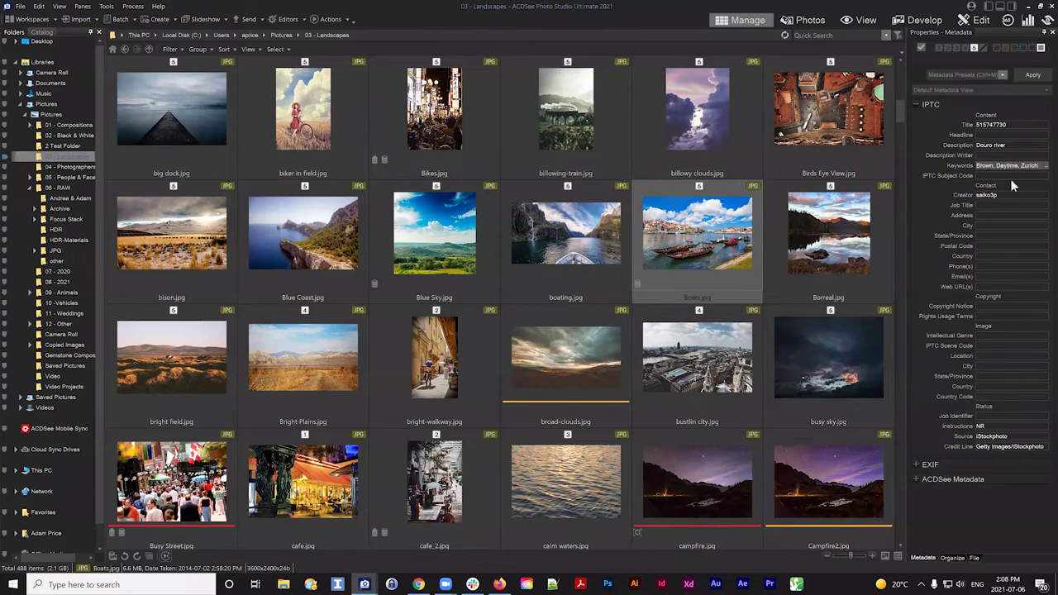
{"action": "key", "text": "Return"}
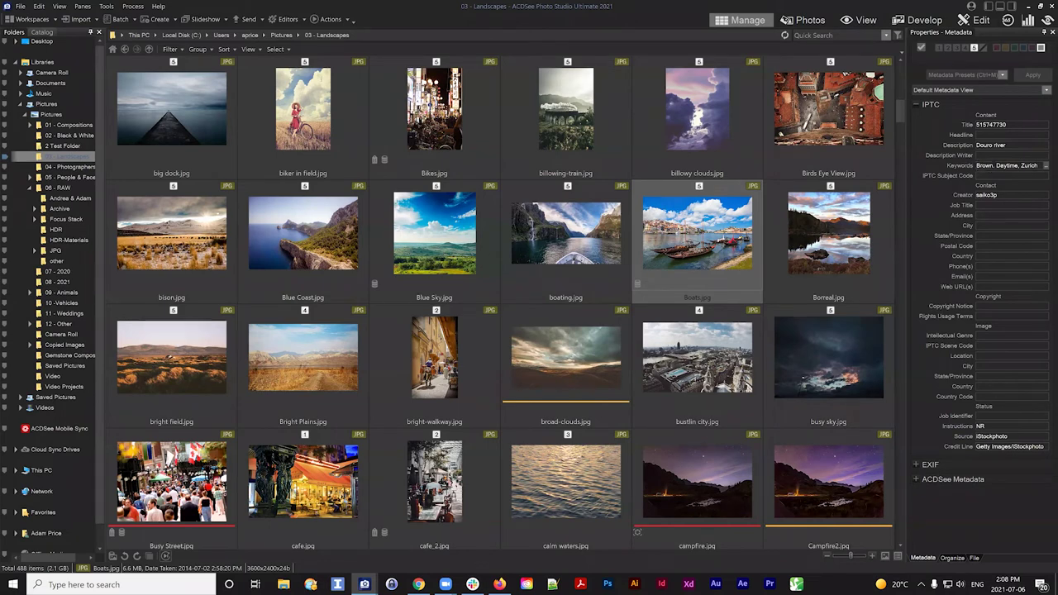
Step: Try removing Brown from the IPTC keywords of Boats.jpg and undo the deletion
{"action": "double_click", "coordinate": [986, 165]}
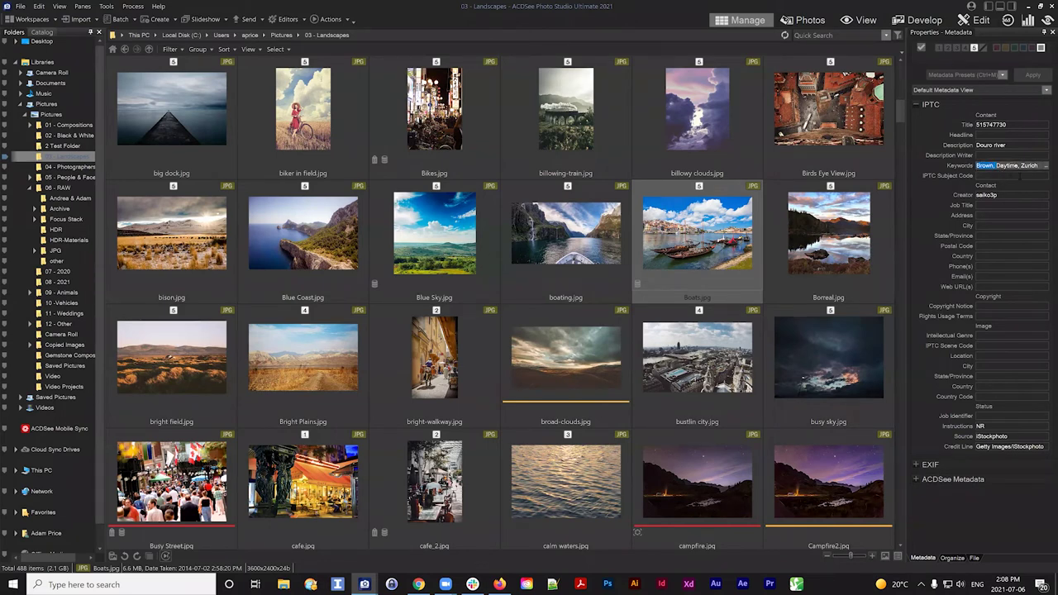
{"action": "key", "text": "Delete"}
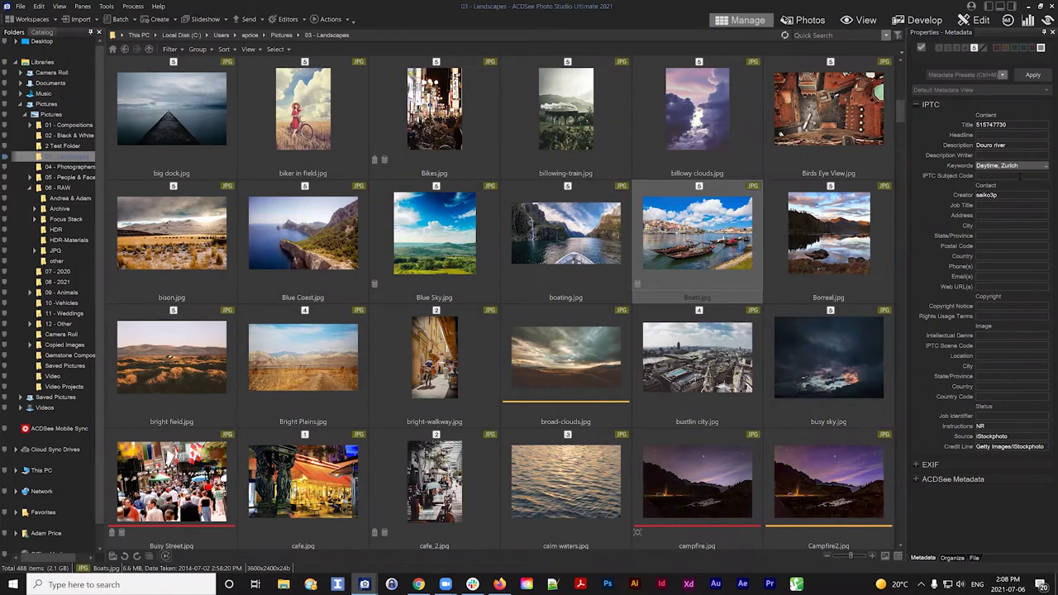
{"action": "key", "text": "ctrl+z"}
{"action": "key", "text": "Return"}
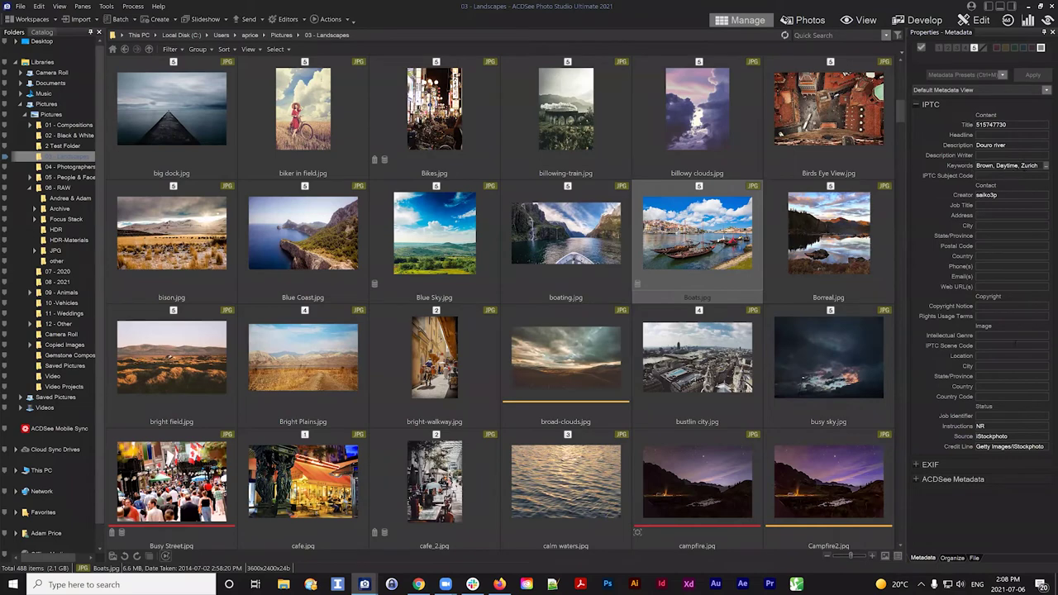
Step: Compare the keywords of Boats.jpg in its ACDSee Metadata with its assigned keywords, and check whether the metadata field is editable
{"action": "left_click", "coordinate": [918, 479]}
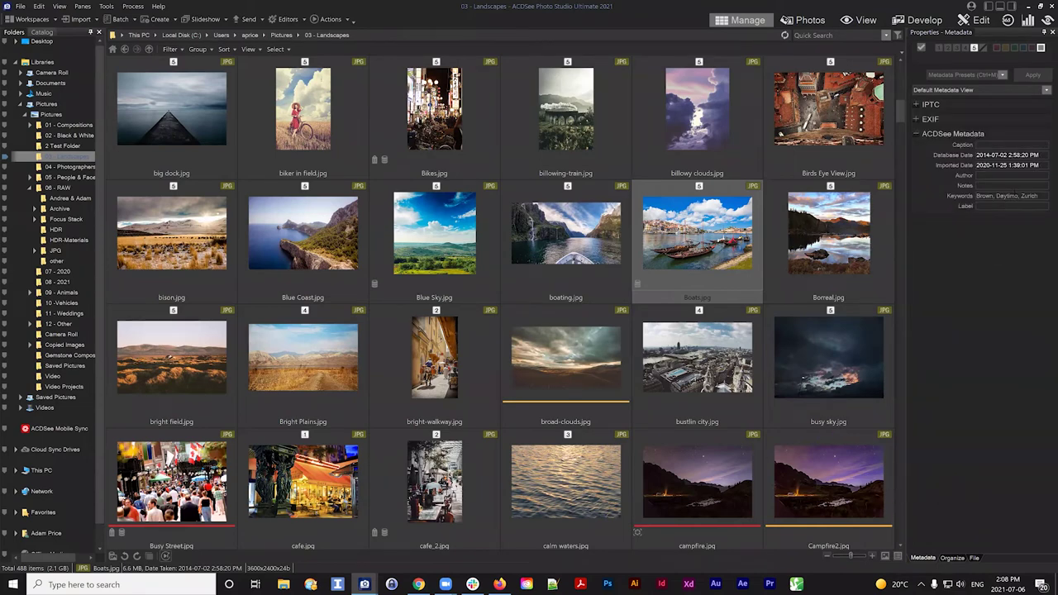
{"action": "left_click", "coordinate": [953, 559]}
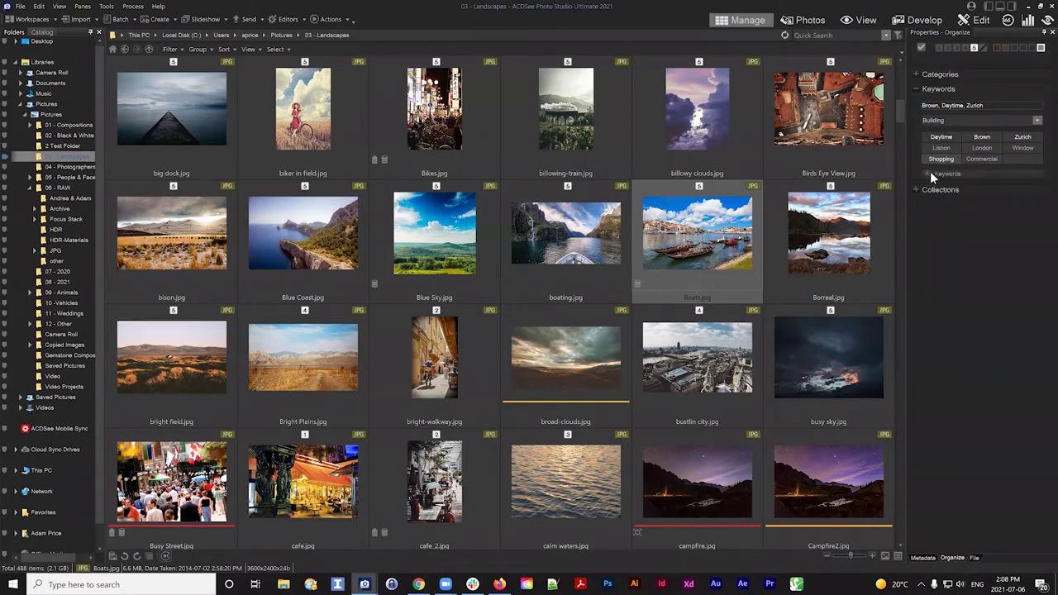
{"action": "left_click", "coordinate": [925, 559]}
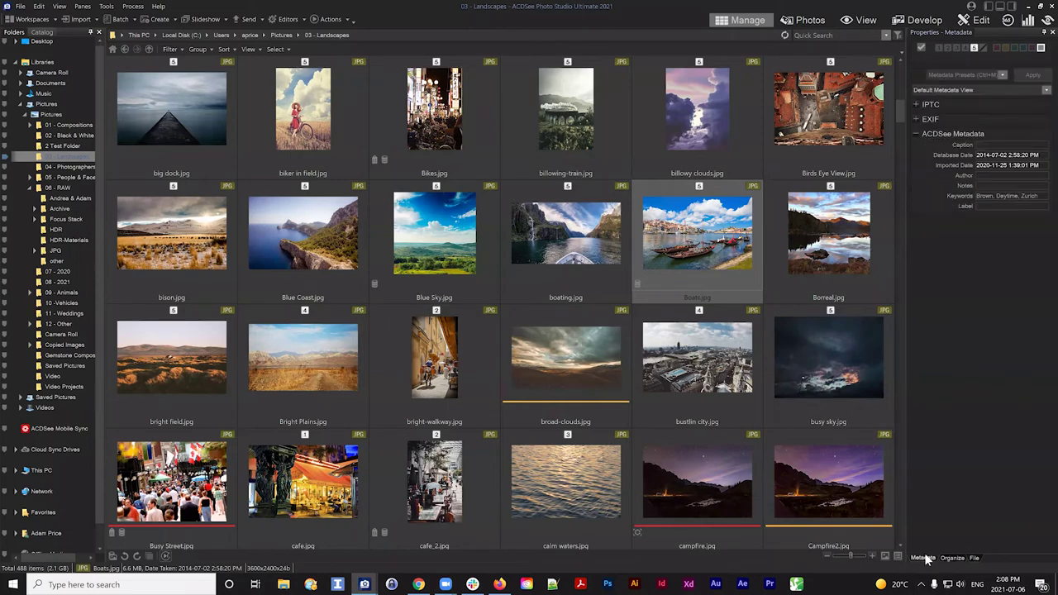
{"action": "left_click", "coordinate": [955, 560]}
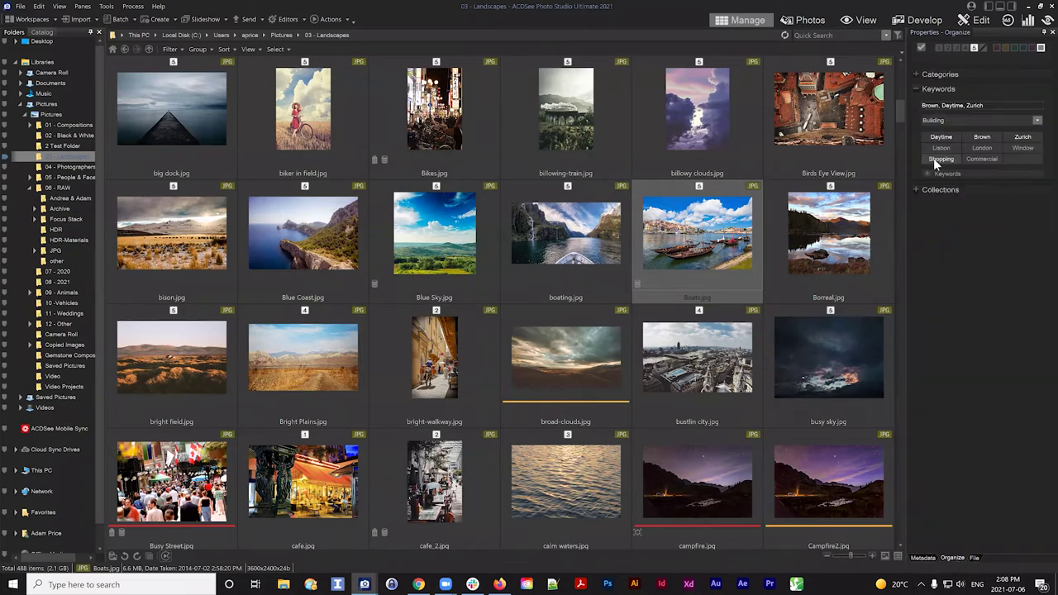
{"action": "left_click", "coordinate": [923, 558]}
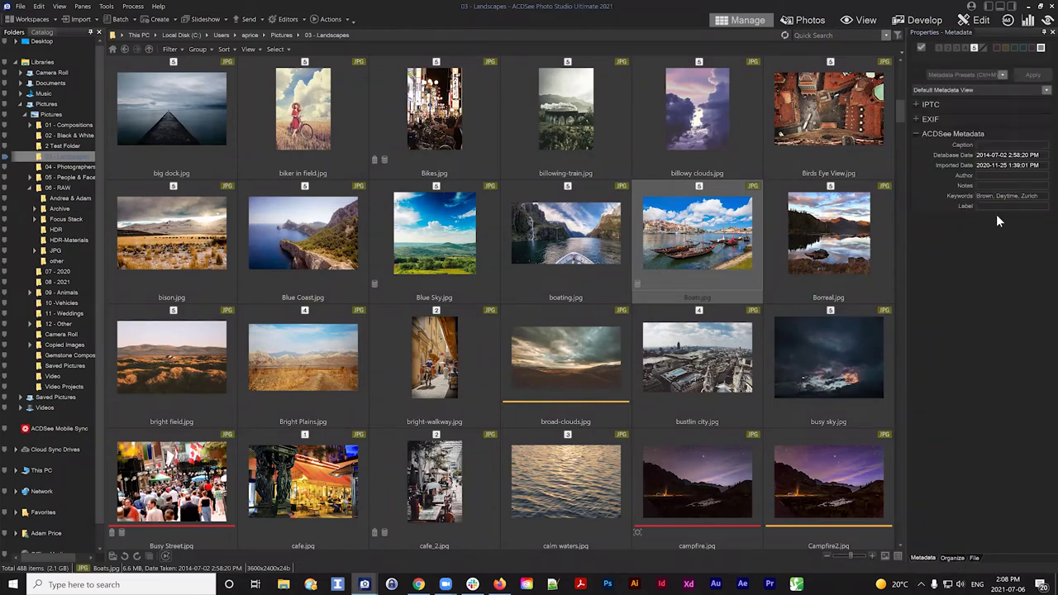
{"action": "left_click_drag", "start_coordinate": [977, 196], "coordinate": [1048, 196]}
{"action": "left_click", "coordinate": [1046, 196]}
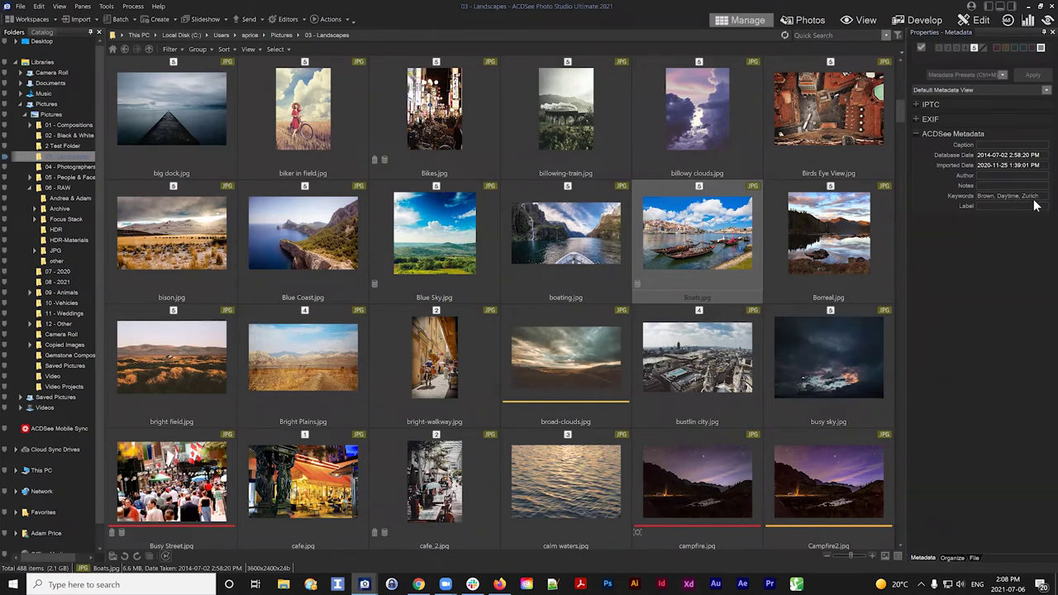
Step: Compare the assigned keywords of Boats.jpg with the keywords in its ACDSee Metadata and IPTC fields
{"action": "left_click", "coordinate": [953, 558]}
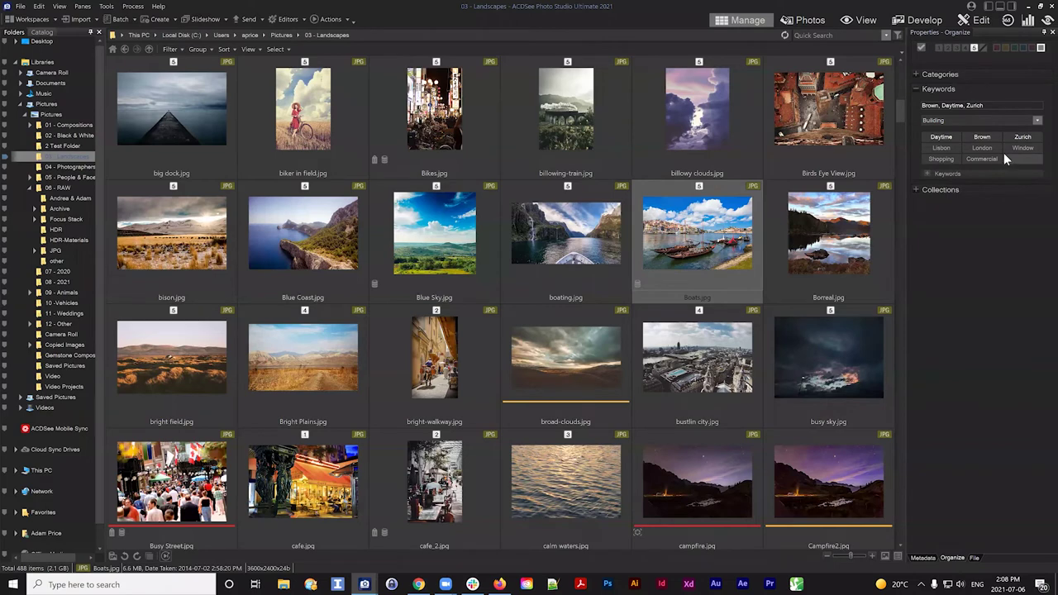
{"action": "left_click", "coordinate": [923, 558]}
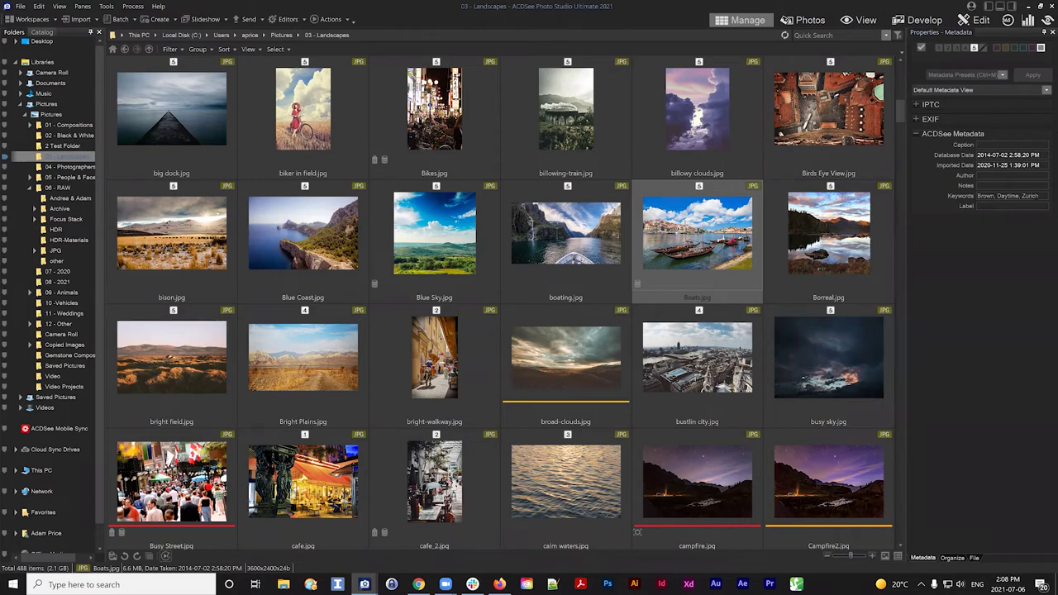
{"action": "left_click", "coordinate": [1008, 197]}
{"action": "left_click", "coordinate": [917, 106]}
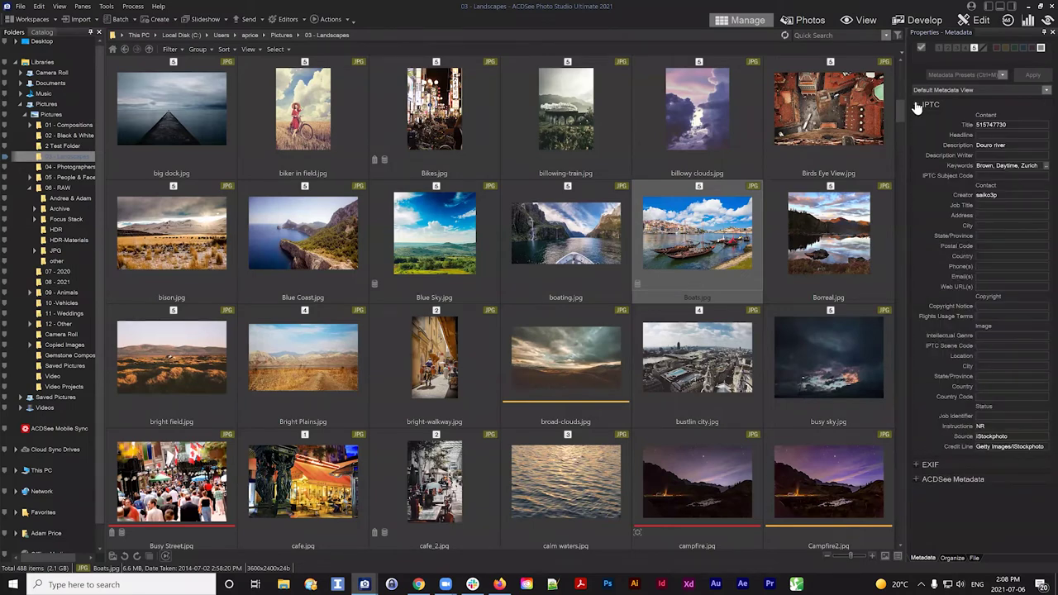
{"action": "left_click", "coordinate": [917, 106]}
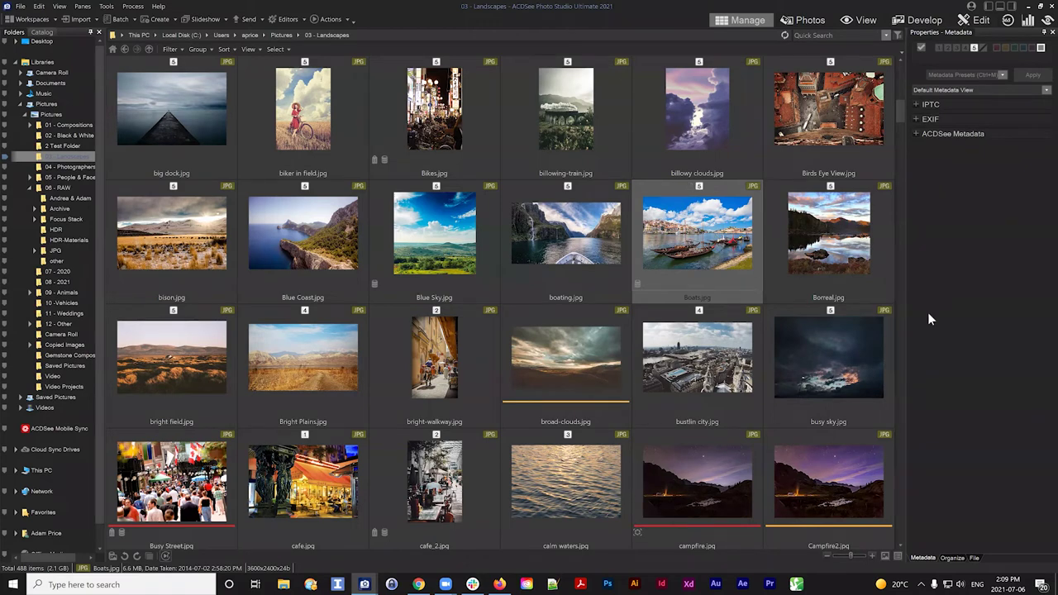
Step: Unassign the Building quick keyword Brown from Boats.jpg and assign Commercial instead
{"action": "left_click", "coordinate": [953, 559]}
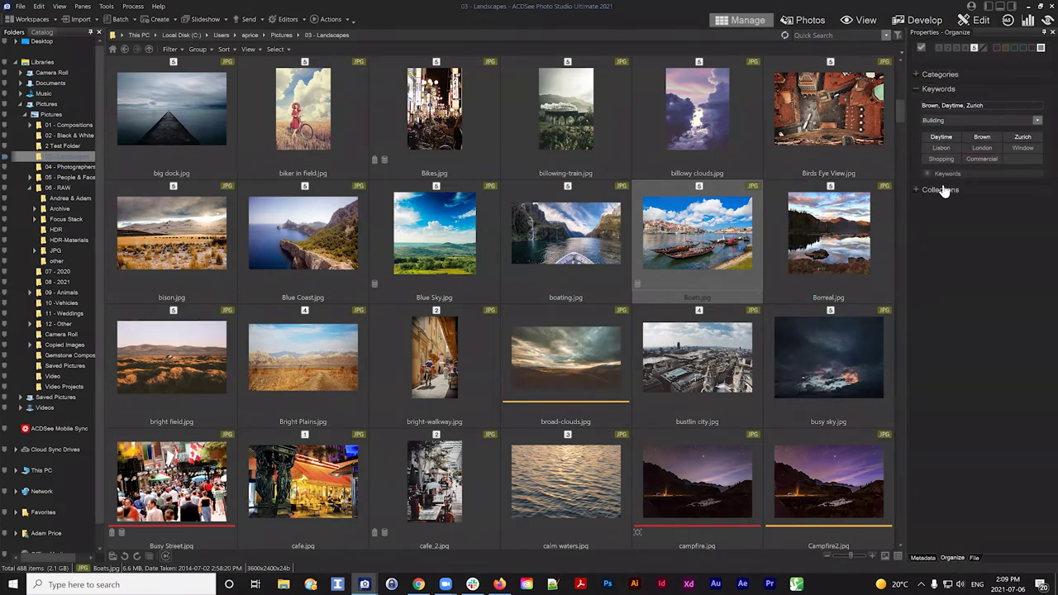
{"action": "left_click", "coordinate": [929, 173]}
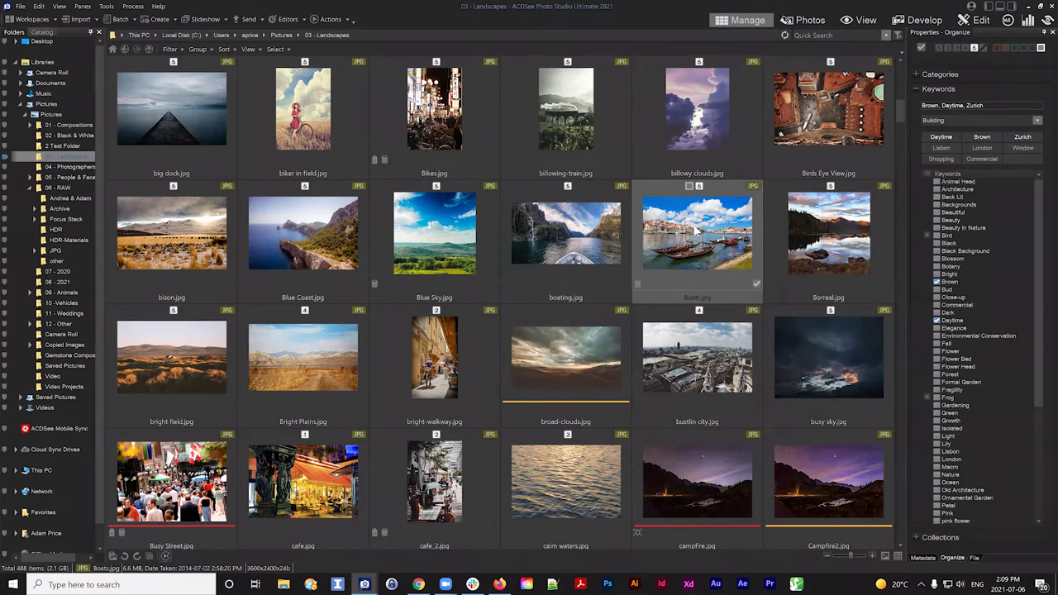
{"action": "left_click", "coordinate": [982, 140]}
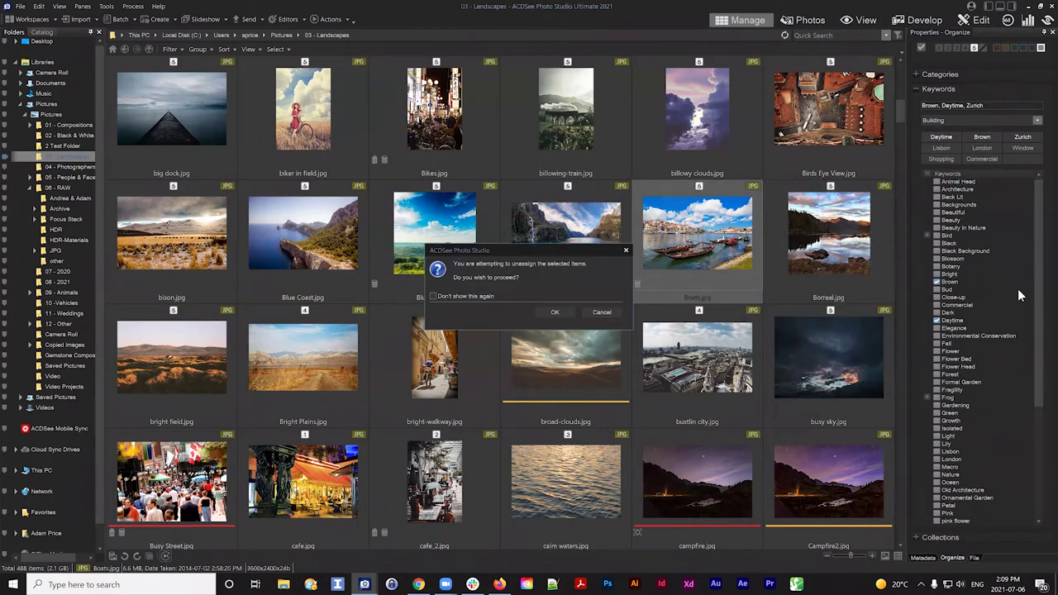
{"action": "left_click", "coordinate": [547, 308]}
{"action": "left_click", "coordinate": [985, 157]}
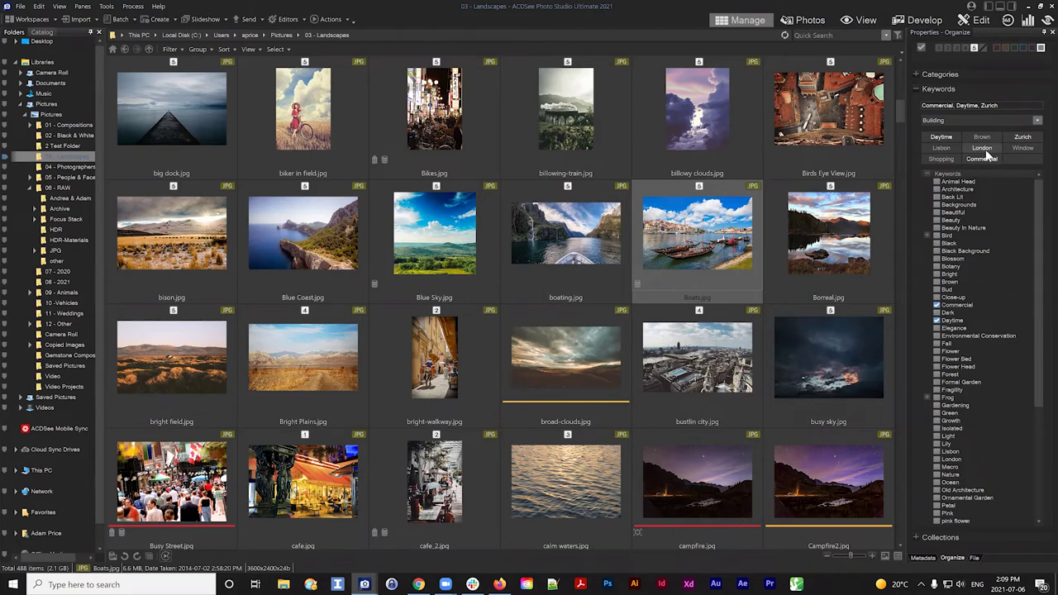
Step: Check the ACDSee Metadata keywords of Boats.jpg against its IPTC keywords after the keyword change
{"action": "left_click", "coordinate": [932, 559]}
{"action": "left_click", "coordinate": [917, 133]}
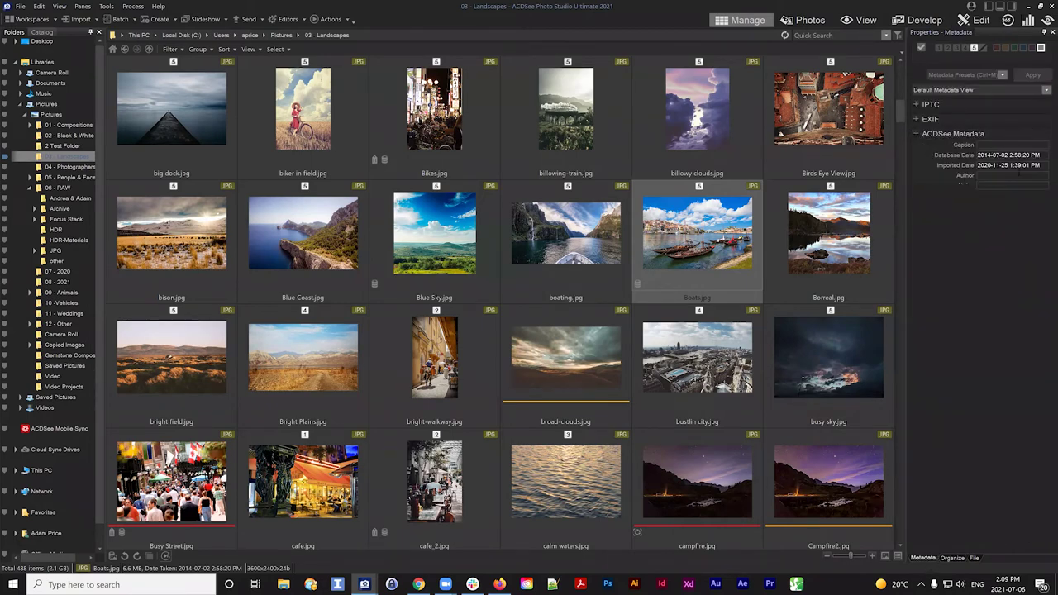
{"action": "left_click", "coordinate": [1035, 196]}
{"action": "left_click", "coordinate": [1003, 196]}
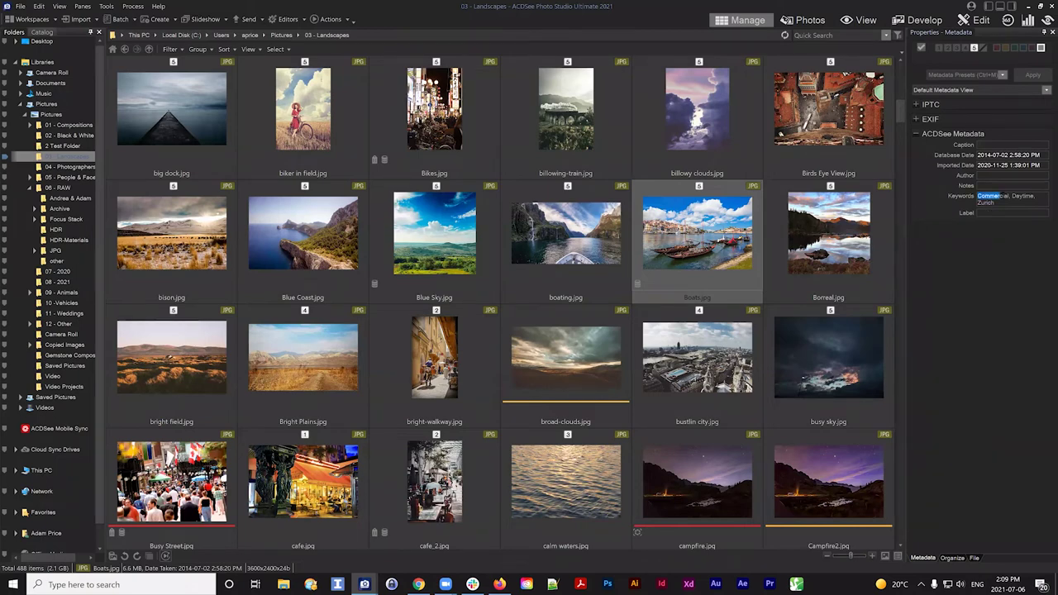
{"action": "left_click", "coordinate": [926, 106]}
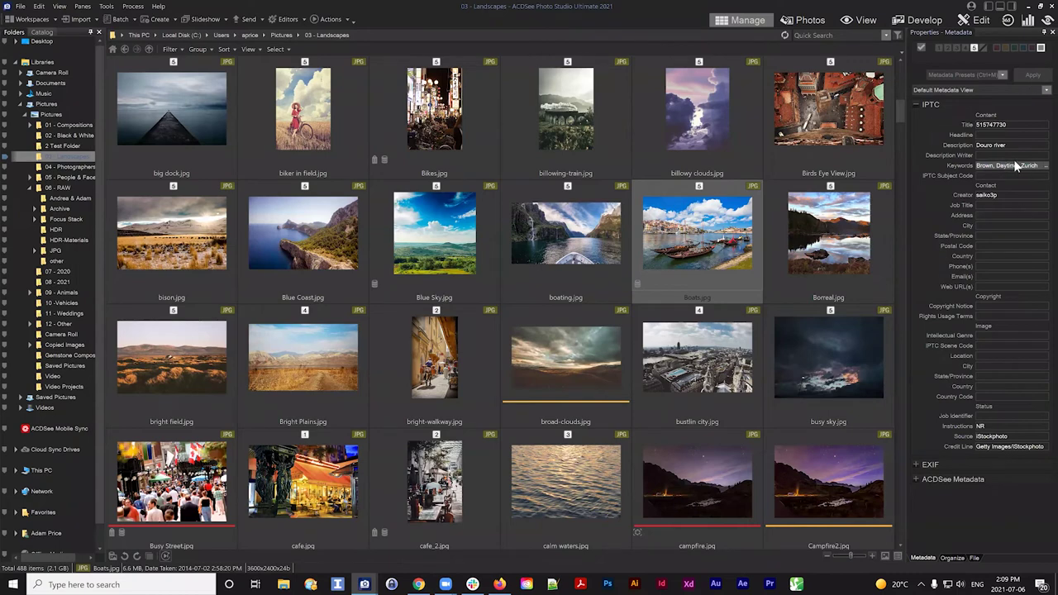
{"action": "left_click", "coordinate": [946, 480]}
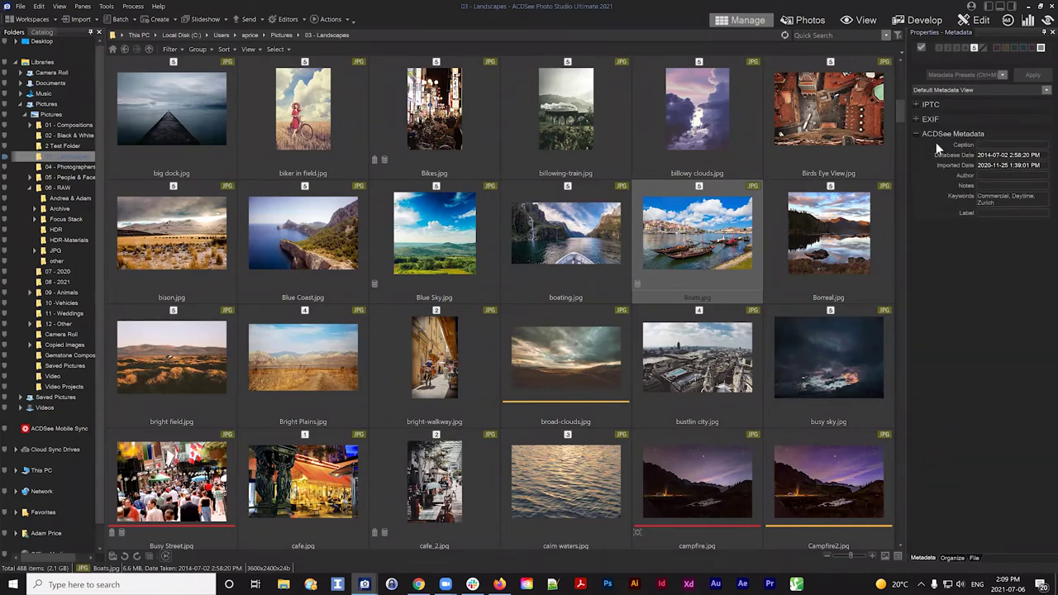
{"action": "left_click", "coordinate": [930, 105]}
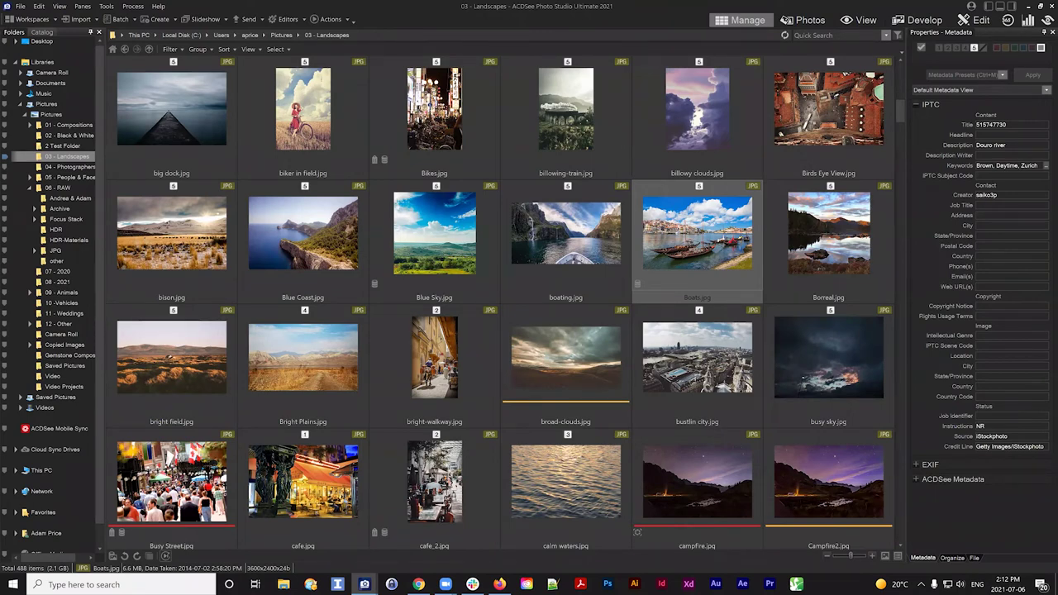
Step: Examine the IPTC metadata of big dock.jpg, biker in field.jpg and Bikes.jpg
{"action": "left_click", "coordinate": [229, 96]}
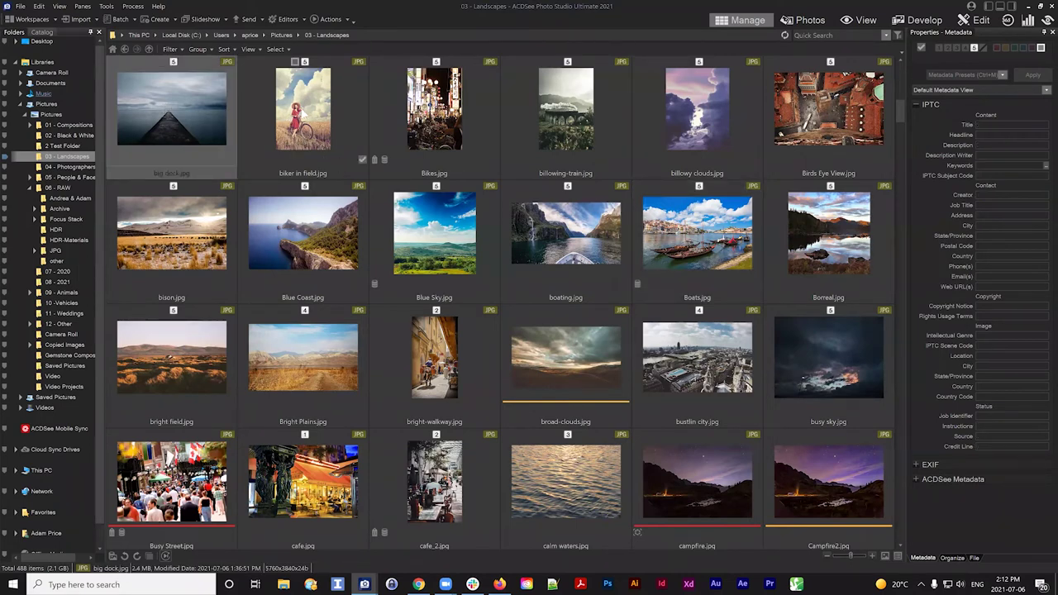
{"action": "left_click", "coordinate": [306, 116]}
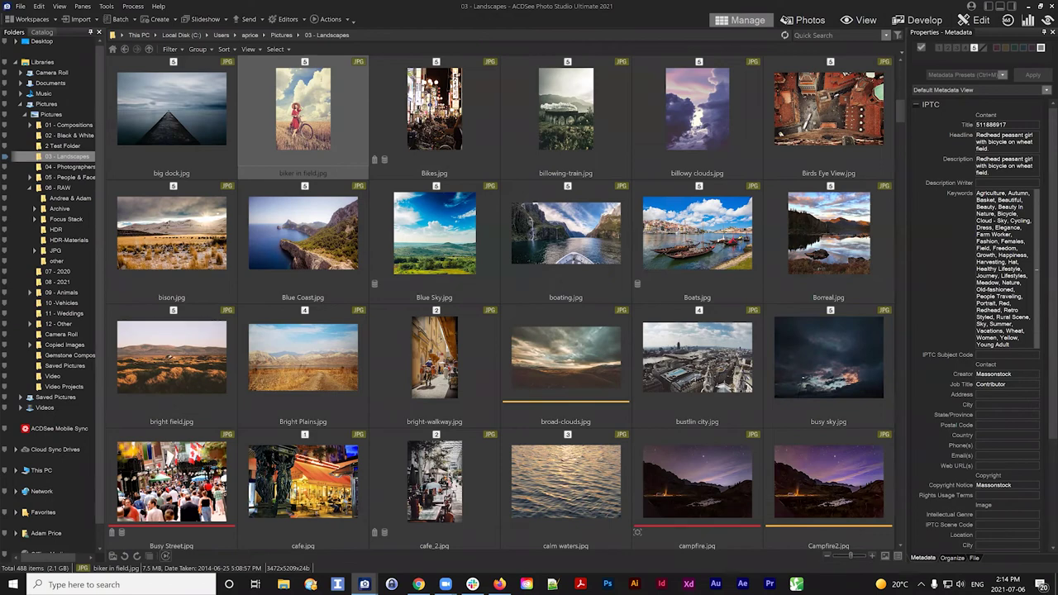
{"action": "left_click", "coordinate": [450, 142]}
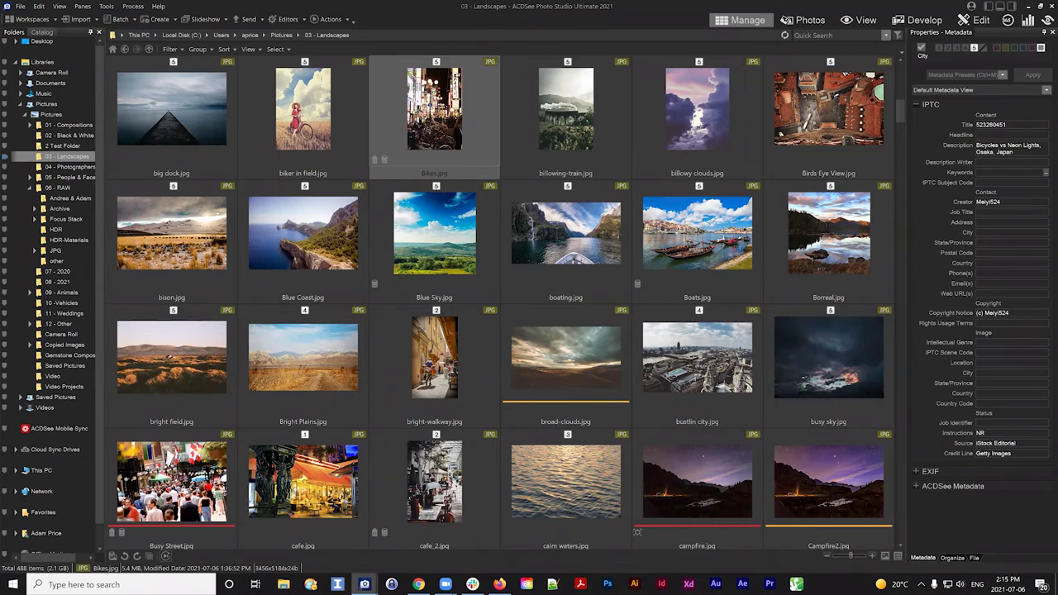
Step: Open the 01 - Face Detection subfolder of 05 - People & Faces in Pictures and browse its portraits
{"action": "left_click", "coordinate": [125, 49]}
{"action": "left_click", "coordinate": [126, 48]}
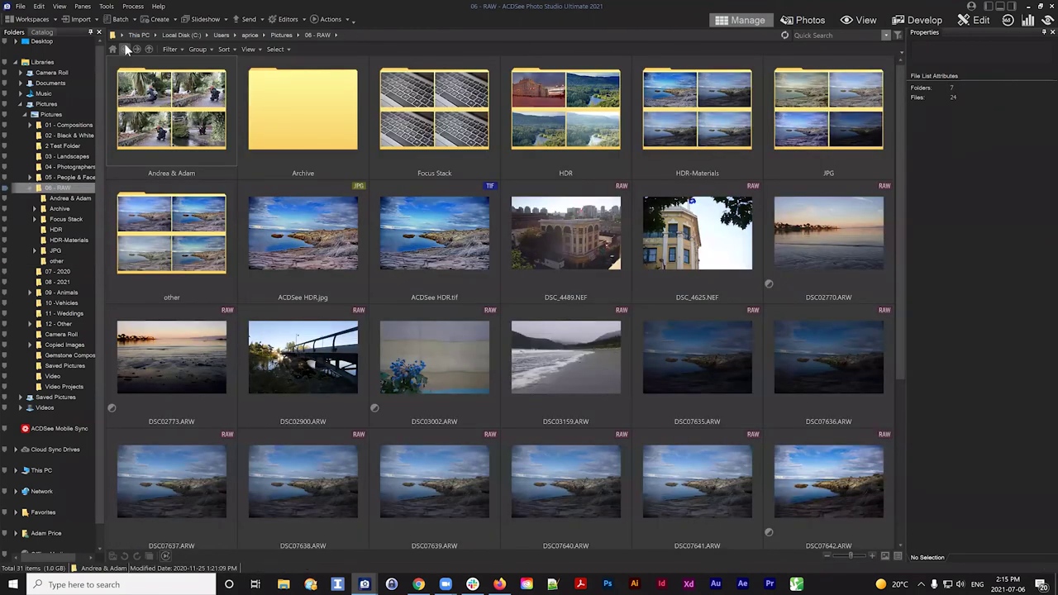
{"action": "left_click", "coordinate": [126, 48]}
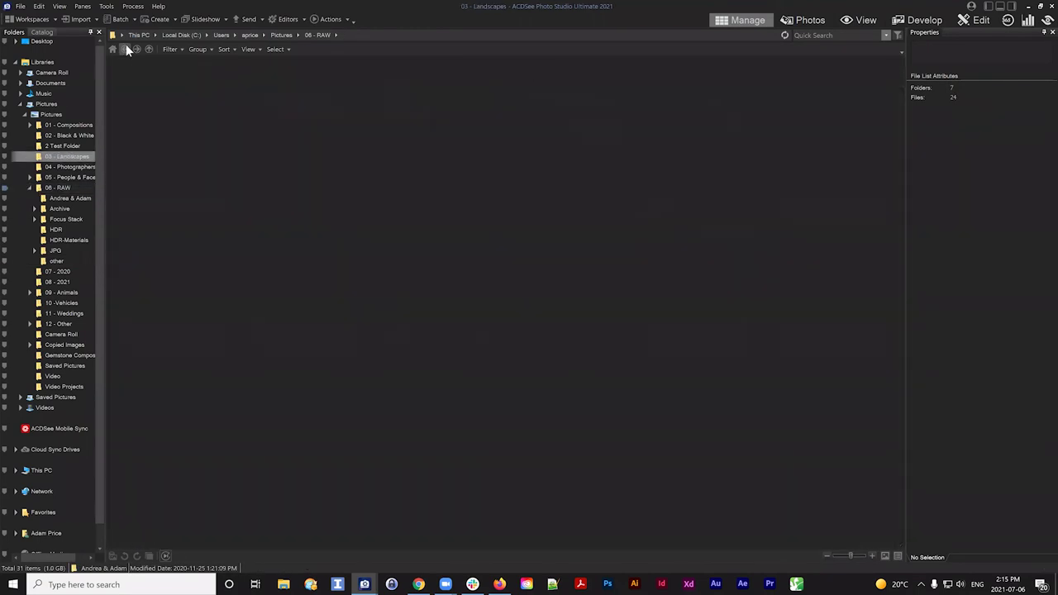
{"action": "left_click", "coordinate": [53, 114]}
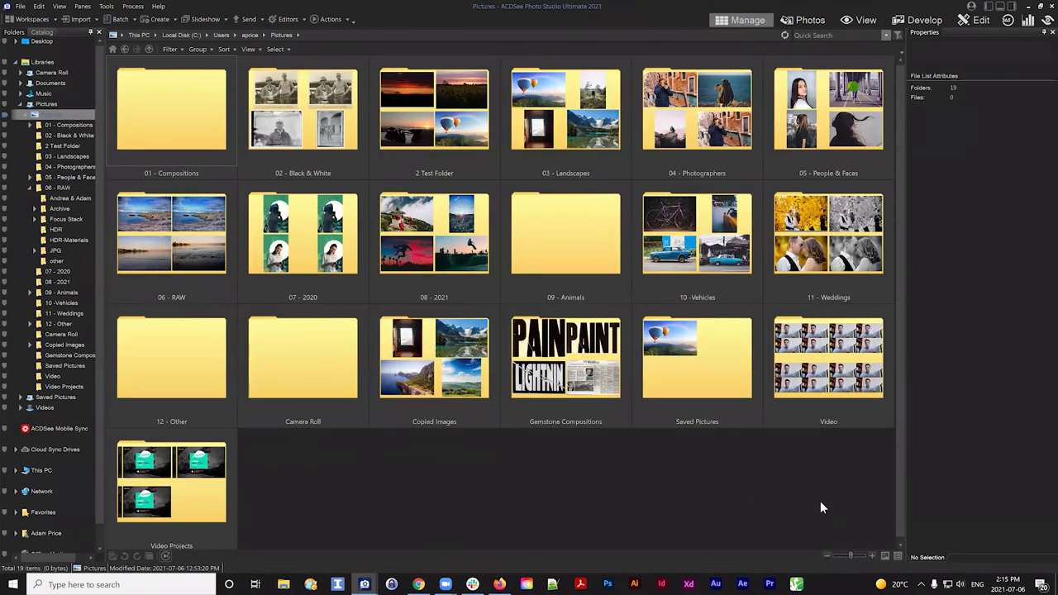
{"action": "left_click", "coordinate": [739, 107]}
{"action": "left_click", "coordinate": [837, 113]}
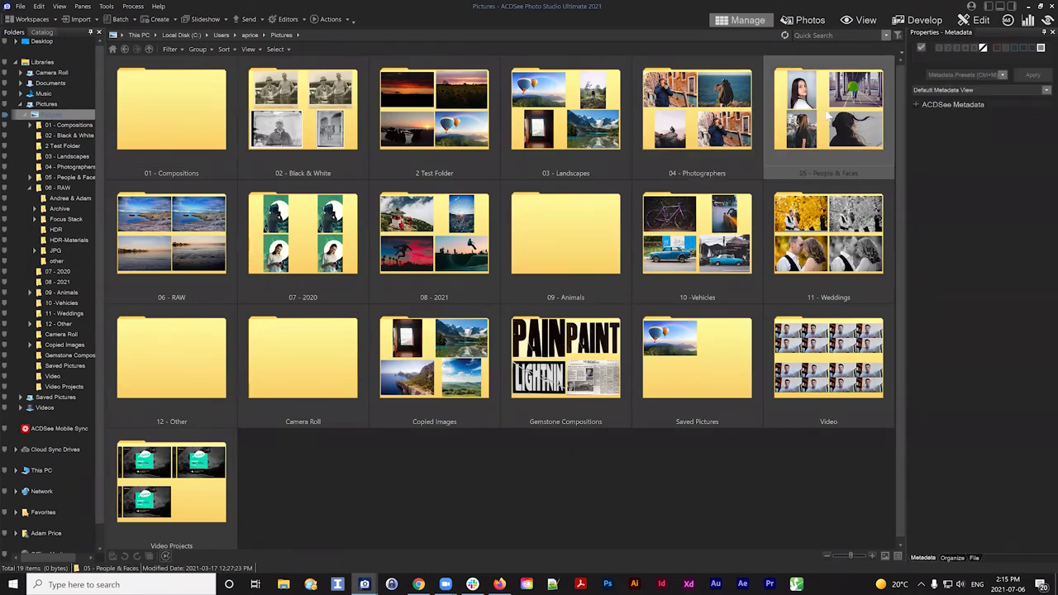
{"action": "double_click", "coordinate": [826, 116]}
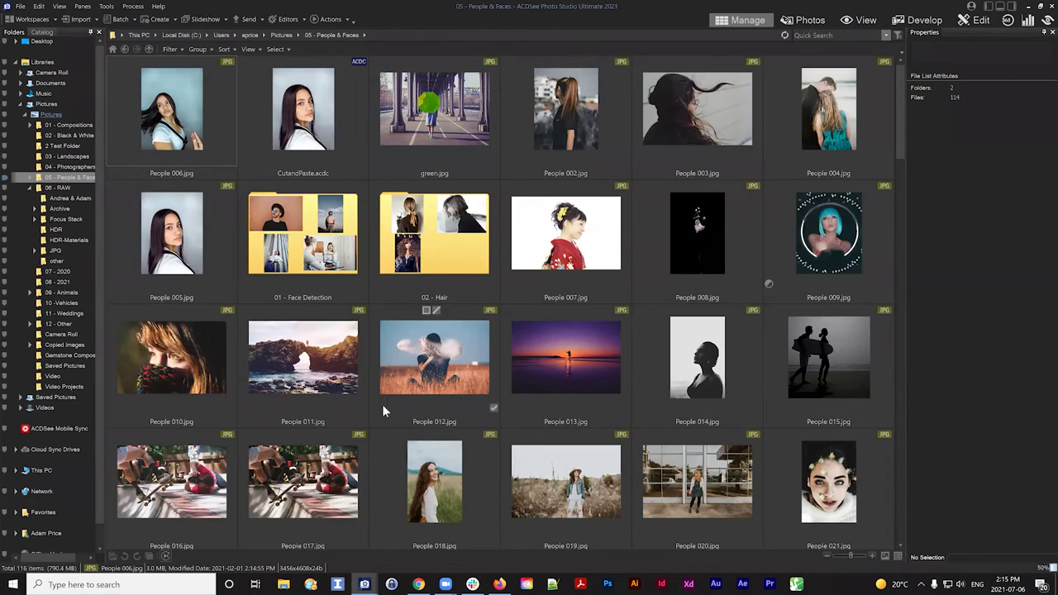
{"action": "double_click", "coordinate": [291, 217]}
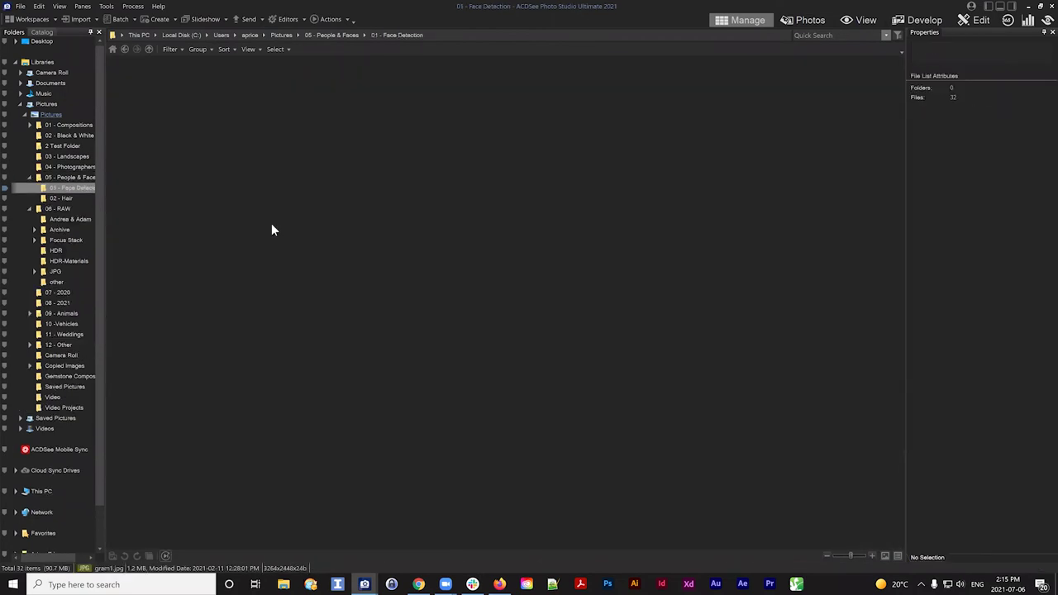
{"action": "scroll", "coordinate": [258, 223], "scroll_direction": "down", "scroll_amount": 3}
{"action": "scroll", "coordinate": [647, 210], "scroll_direction": "up", "scroll_amount": 2}
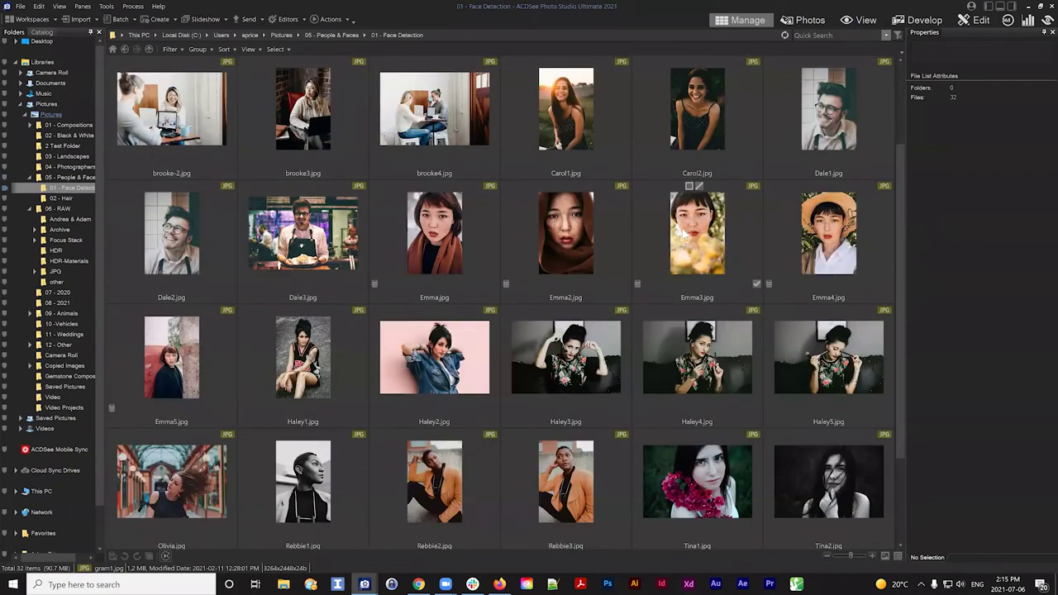
Step: Open Emma.jpg in View mode and toggle its face outline off and back on
{"action": "left_click", "coordinate": [397, 207]}
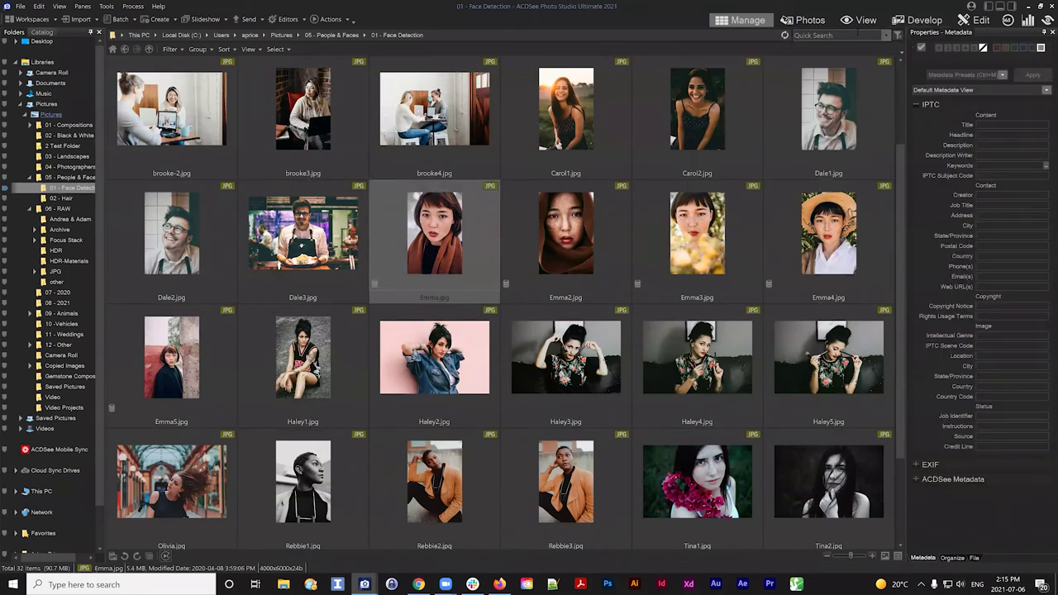
{"action": "left_click", "coordinate": [861, 19]}
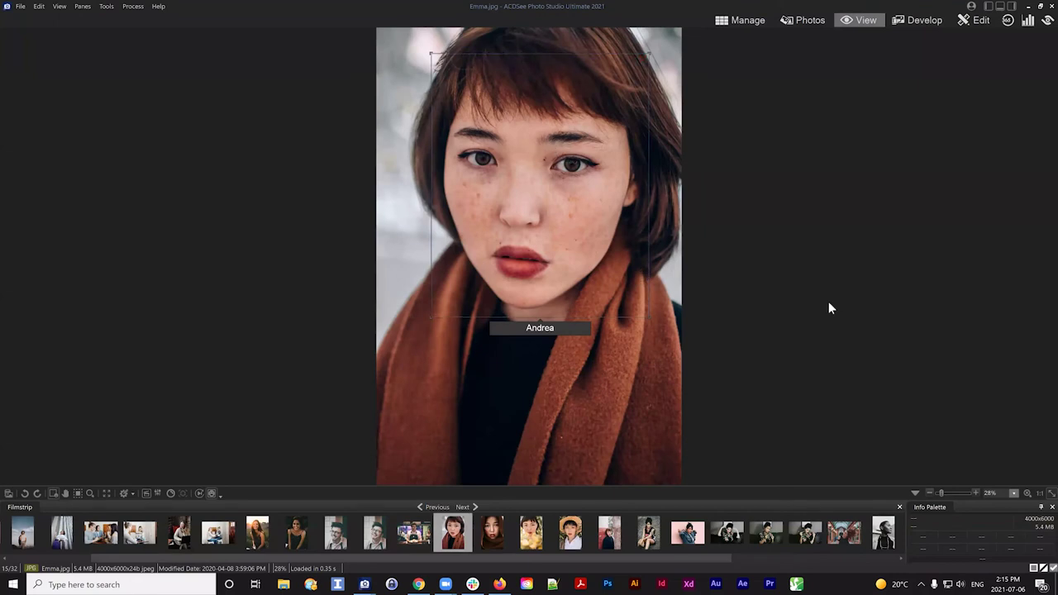
{"action": "left_click", "coordinate": [212, 493]}
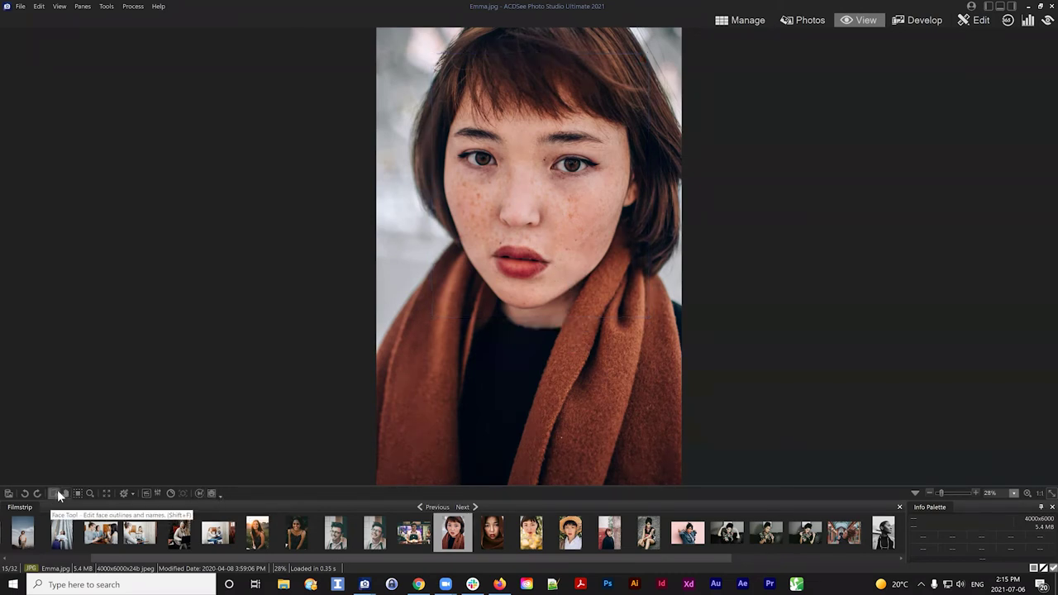
{"action": "left_click", "coordinate": [212, 493]}
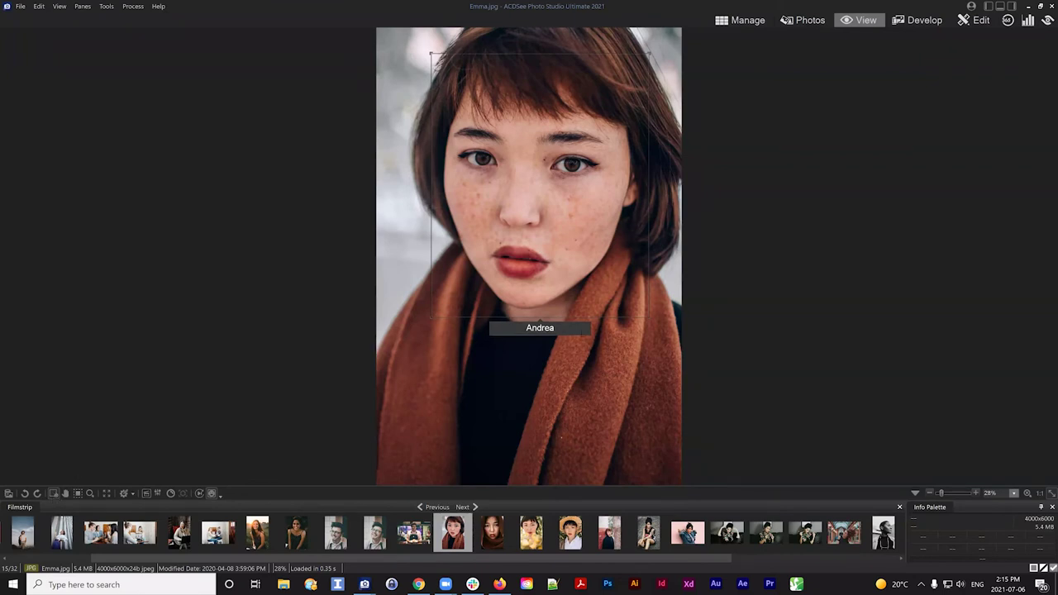
Step: Rename the face labels in Emma.jpg and Emma2.jpg to the first name used in their file names
{"action": "double_click", "coordinate": [569, 326]}
{"action": "type", "text": "Emma"}
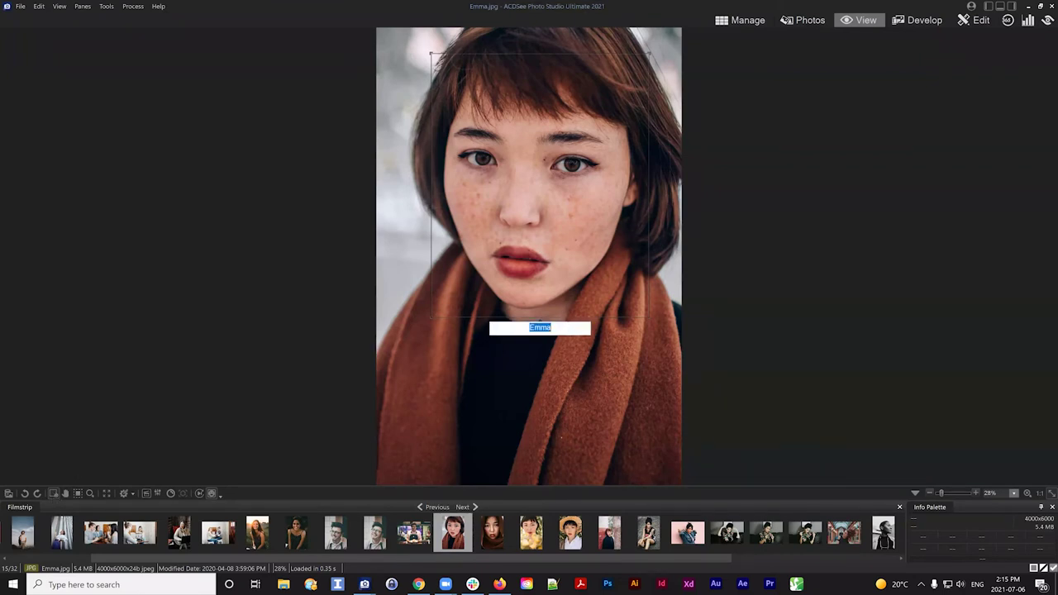
{"action": "key", "text": "Return"}
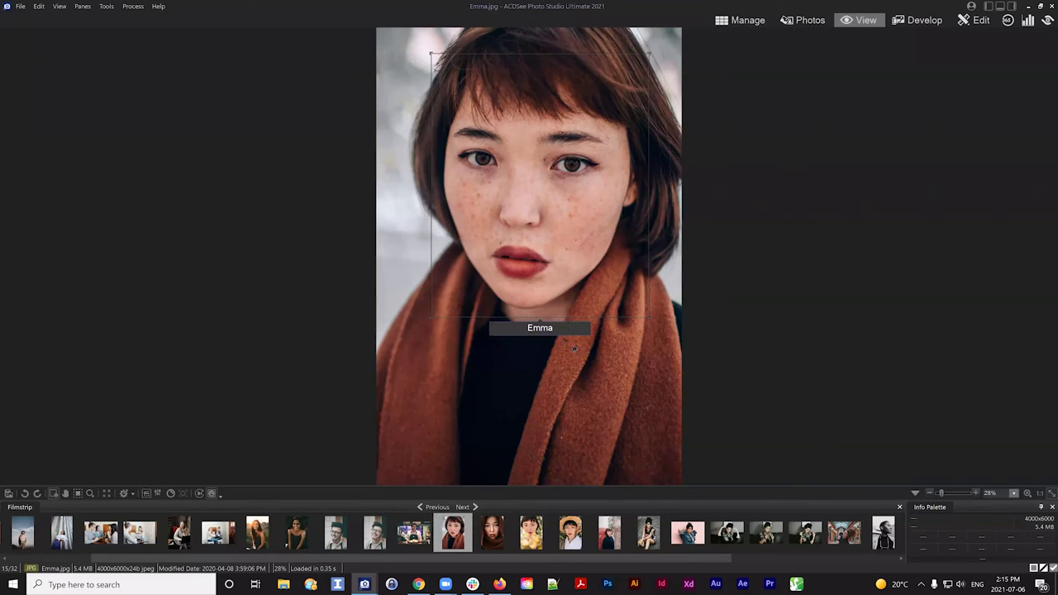
{"action": "left_click", "coordinate": [494, 536]}
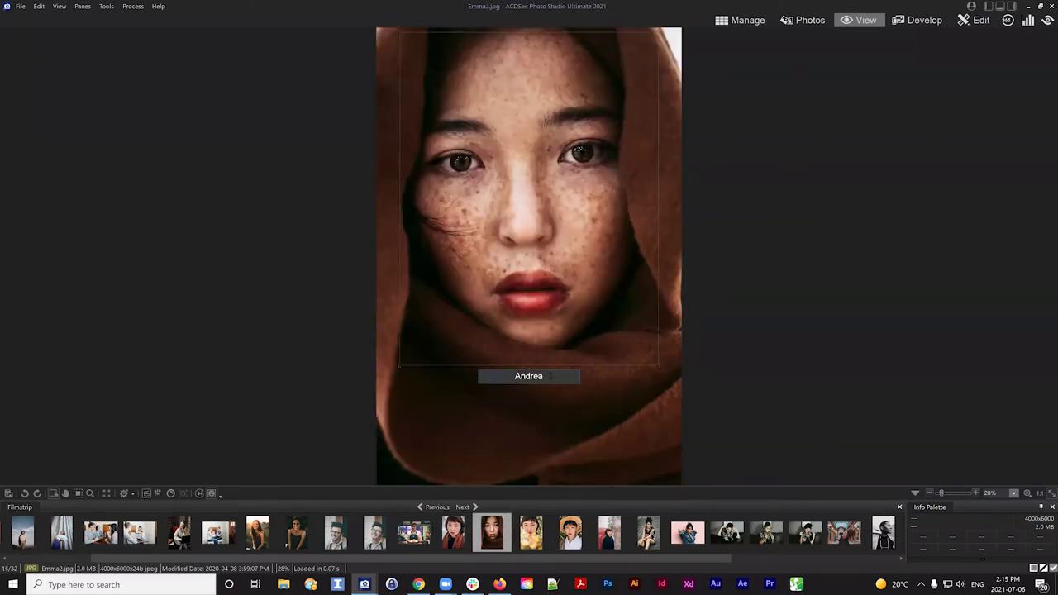
{"action": "double_click", "coordinate": [550, 378]}
{"action": "type", "text": "Emma"}
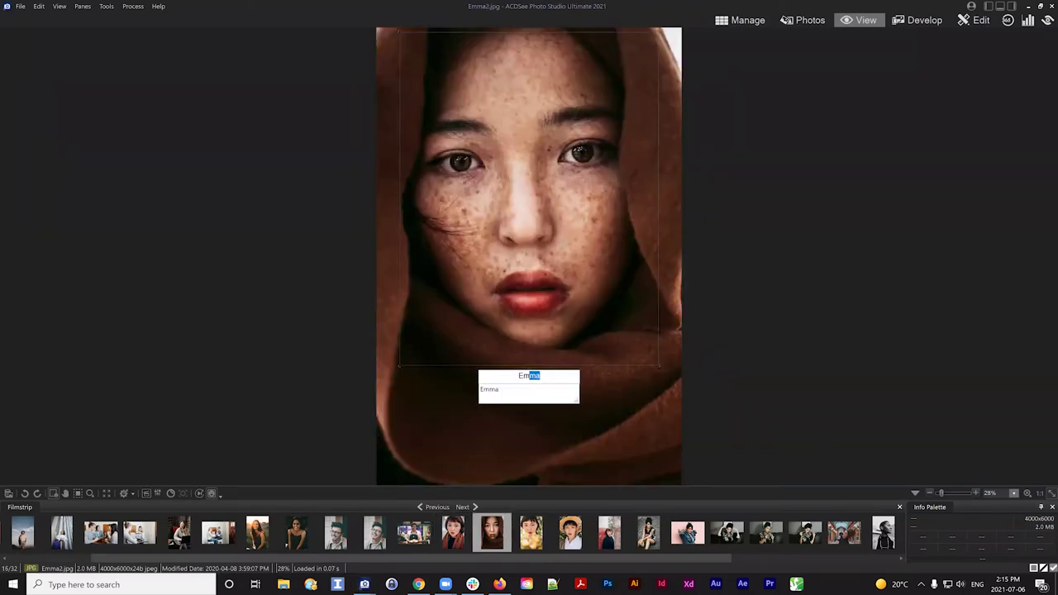
{"action": "key", "text": "Return"}
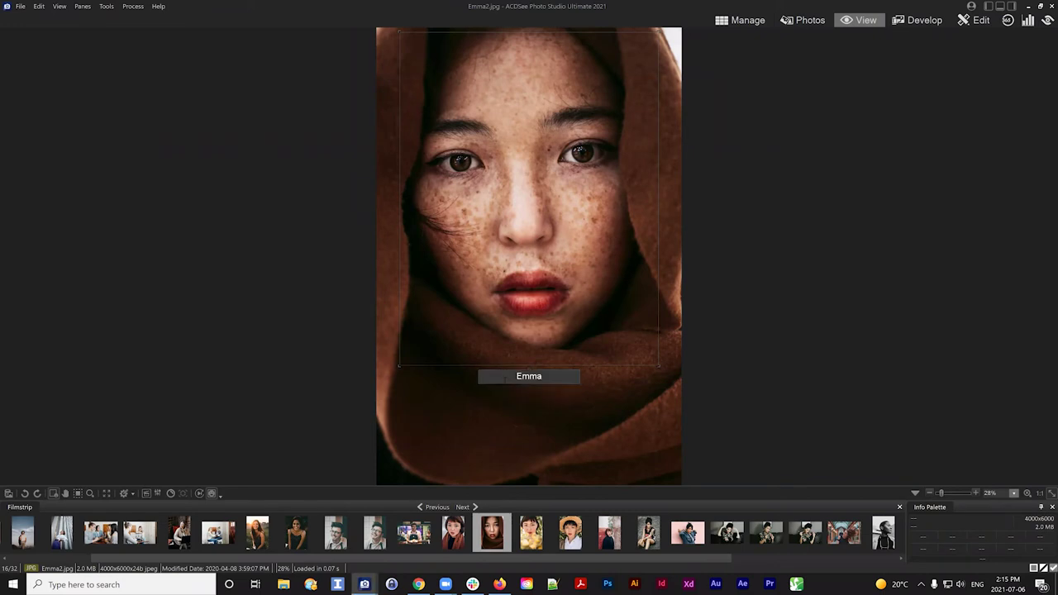
Step: Rename the face labels in Emma3.jpg and Emma4.jpg to the first name used in their file names
{"action": "left_click", "coordinate": [532, 536]}
{"action": "left_click", "coordinate": [129, 8]}
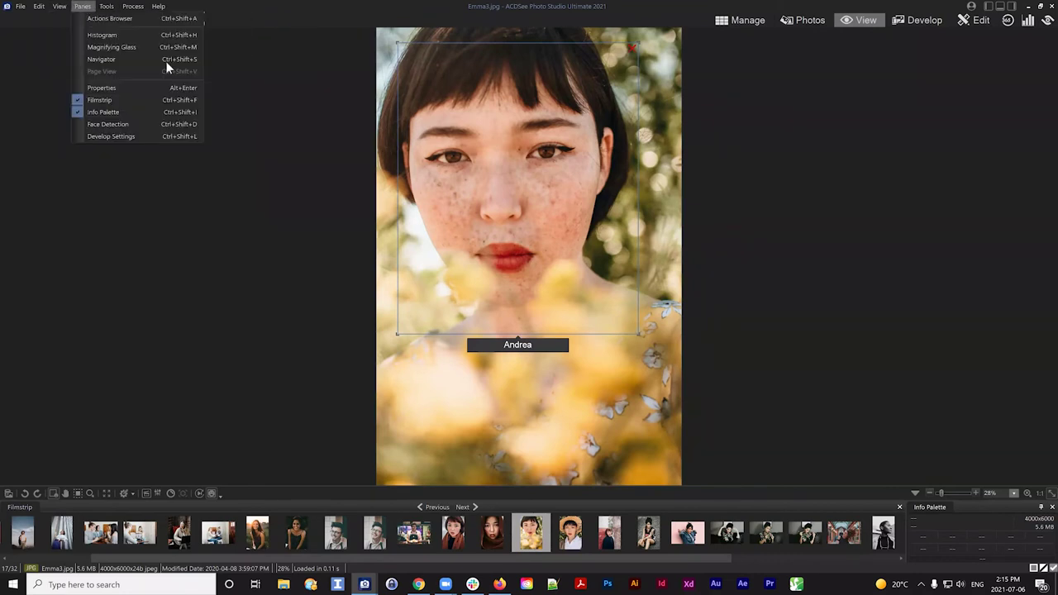
{"action": "double_click", "coordinate": [529, 345]}
{"action": "type", "text": "Emma"}
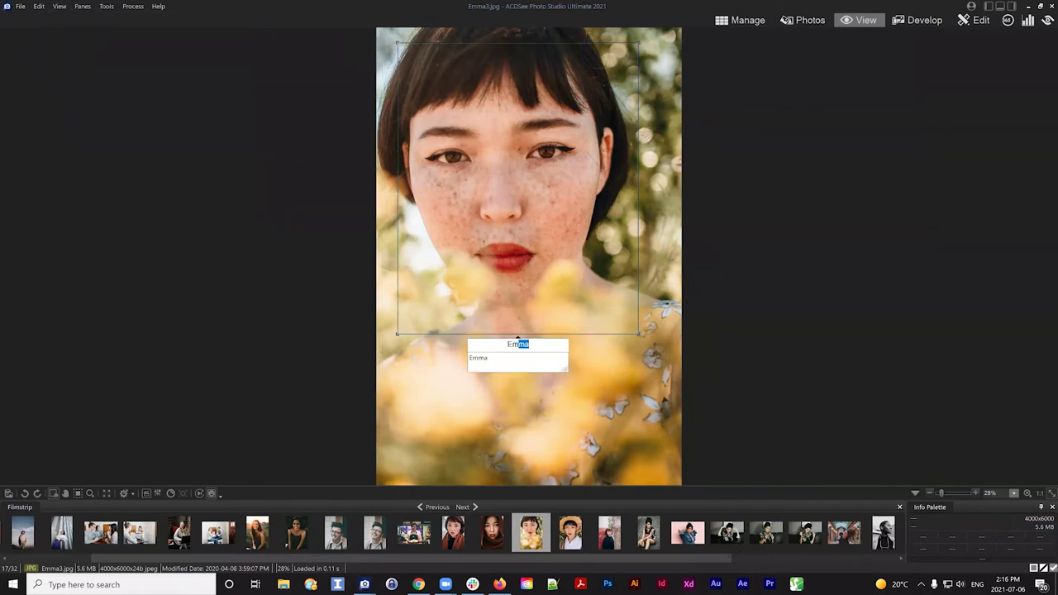
{"action": "key", "text": "Return"}
{"action": "left_click", "coordinate": [570, 533]}
{"action": "double_click", "coordinate": [533, 338]}
{"action": "type", "text": "Emma"}
{"action": "key", "text": "Return"}
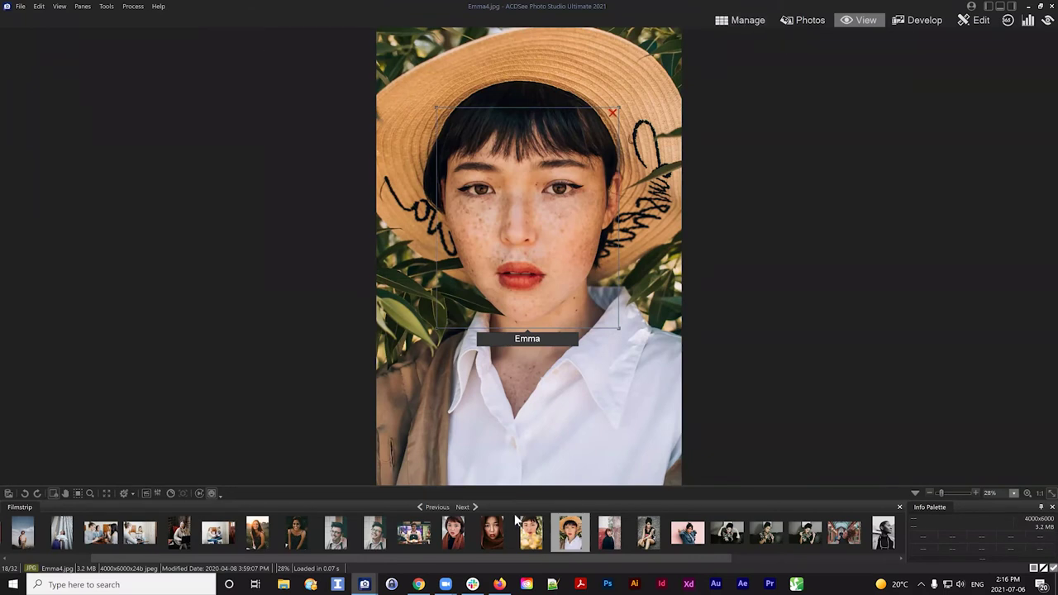
Step: Embed only the ACDSee Face Data, without the ACDSee Metadata, in the files Emma.jpg through Emma4.jpg from Manage mode
{"action": "left_click", "coordinate": [740, 20]}
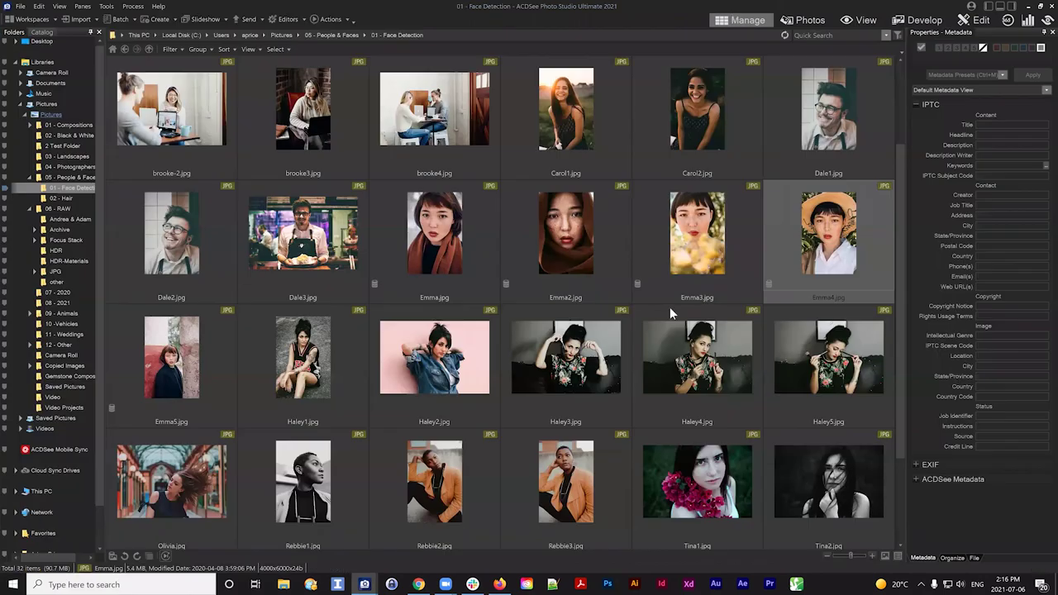
{"action": "left_click", "coordinate": [449, 229]}
{"action": "left_click", "coordinate": [824, 238], "text": "shift"}
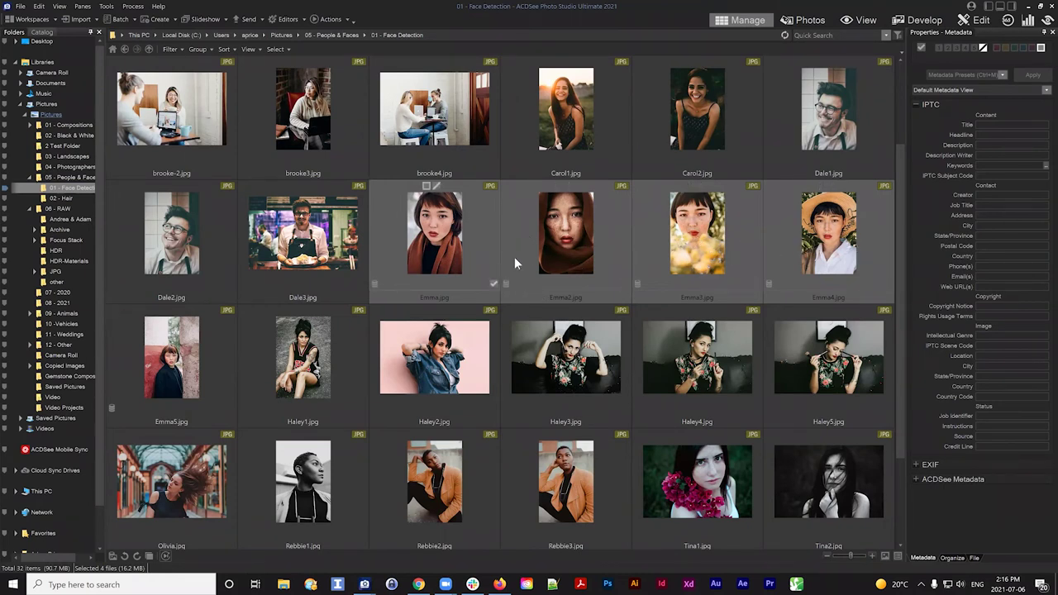
{"action": "right_click", "coordinate": [446, 249]}
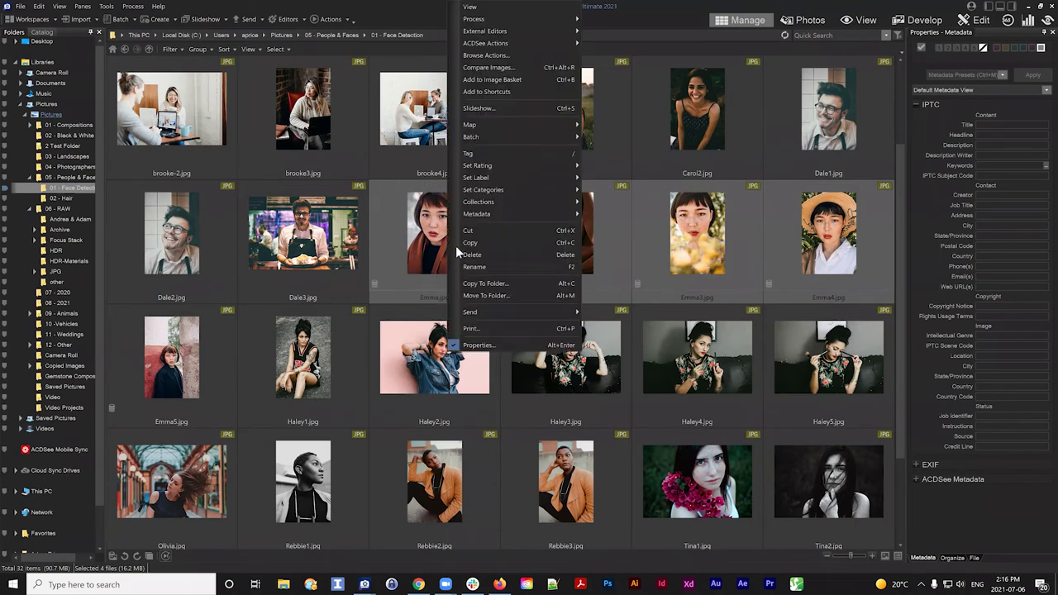
{"action": "mouse_move", "coordinate": [490, 214]}
{"action": "left_click", "coordinate": [633, 259]}
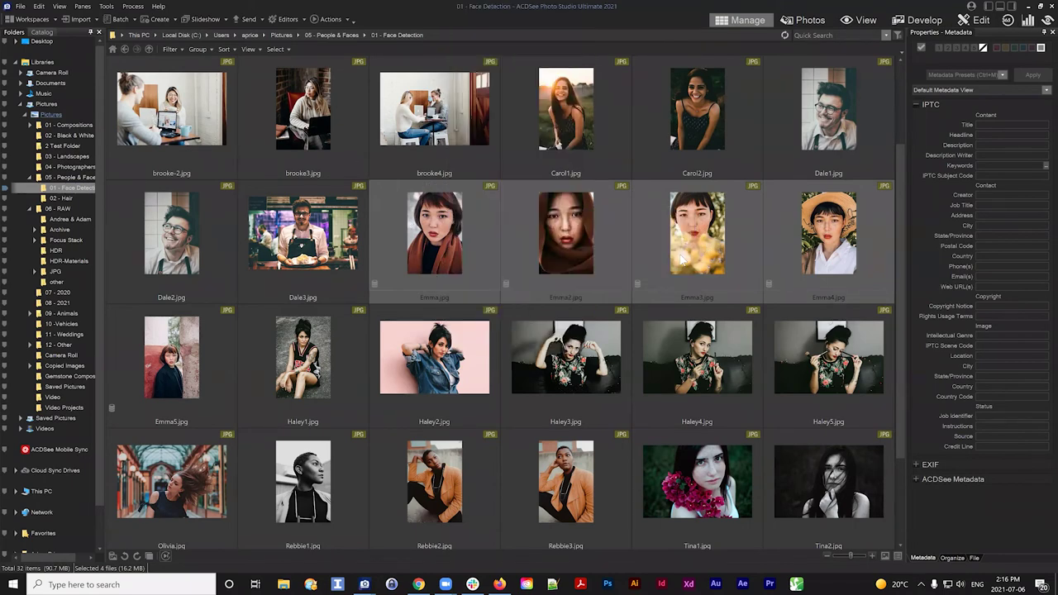
{"action": "left_click", "coordinate": [390, 273]}
{"action": "left_click", "coordinate": [391, 297]}
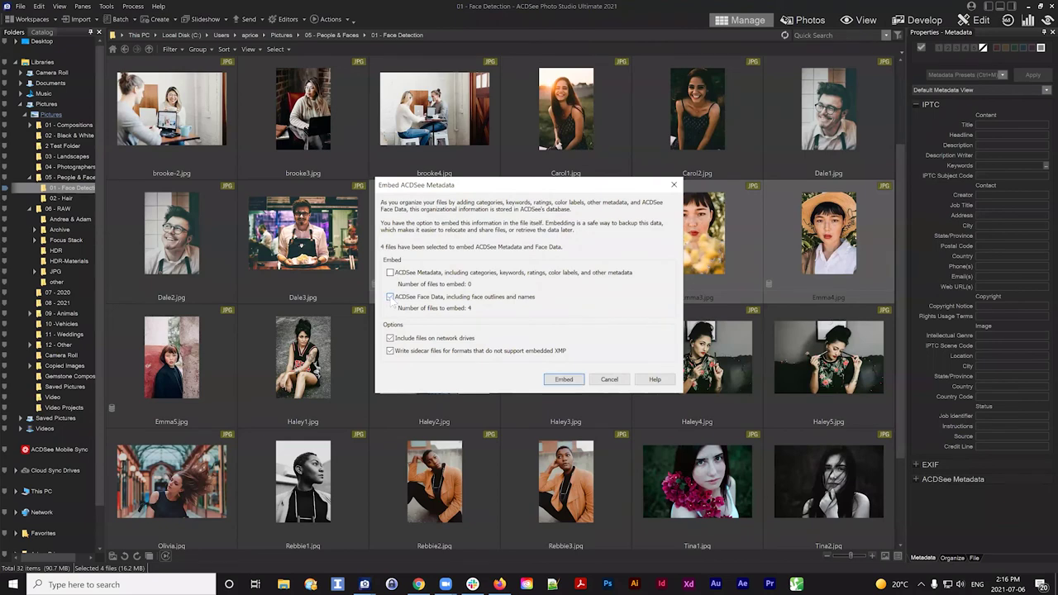
{"action": "left_click", "coordinate": [564, 380]}
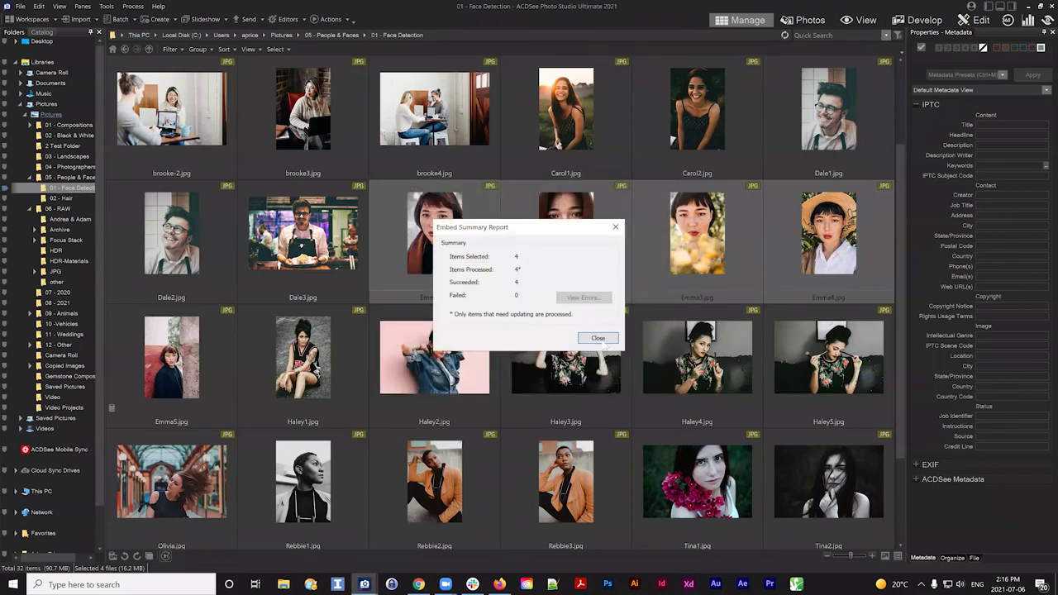
{"action": "left_click", "coordinate": [599, 341]}
Step: Open Emma2.jpg in View mode to check its face outline and name, and return to Manage mode
{"action": "left_click", "coordinate": [579, 240]}
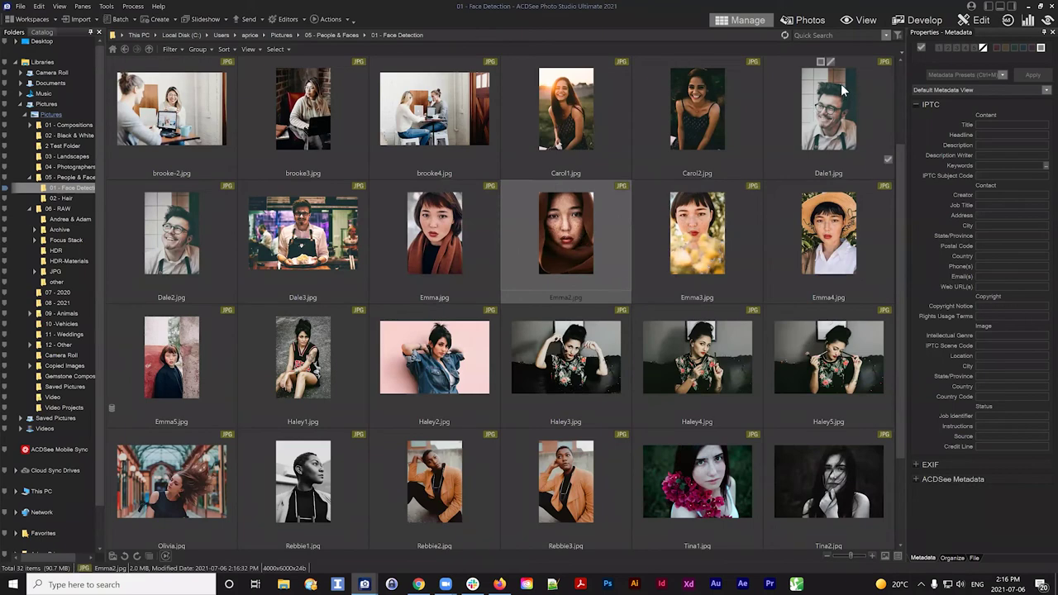
{"action": "left_click", "coordinate": [863, 20]}
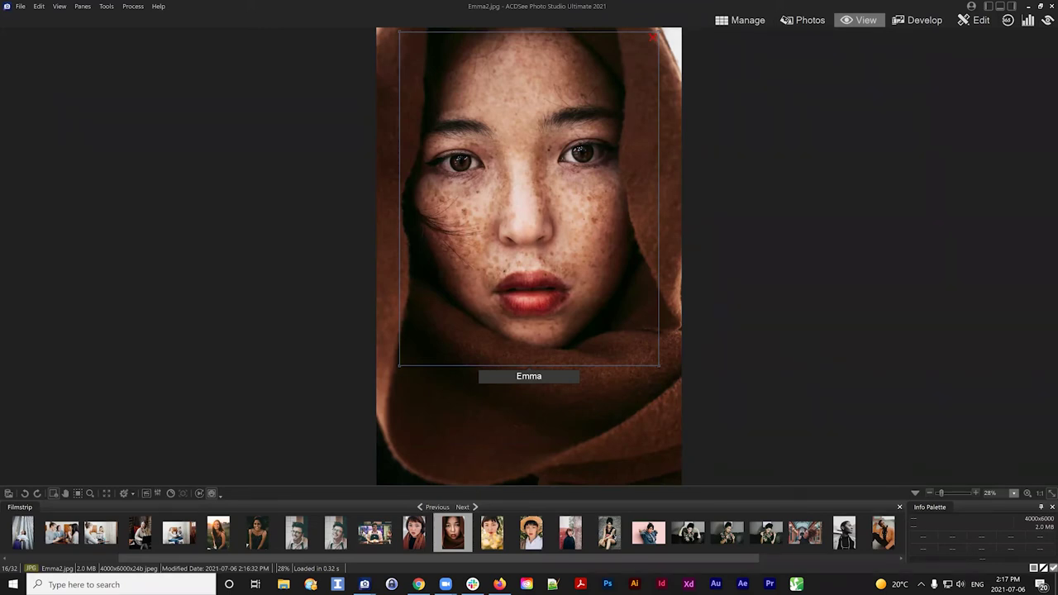
{"action": "left_click", "coordinate": [739, 20]}
Step: Collapse the IPTC fields and expand the ACDSee Metadata fields to inspect them for Emma2.jpg and brooke4.jpg
{"action": "left_click", "coordinate": [491, 212]}
{"action": "left_click", "coordinate": [603, 233]}
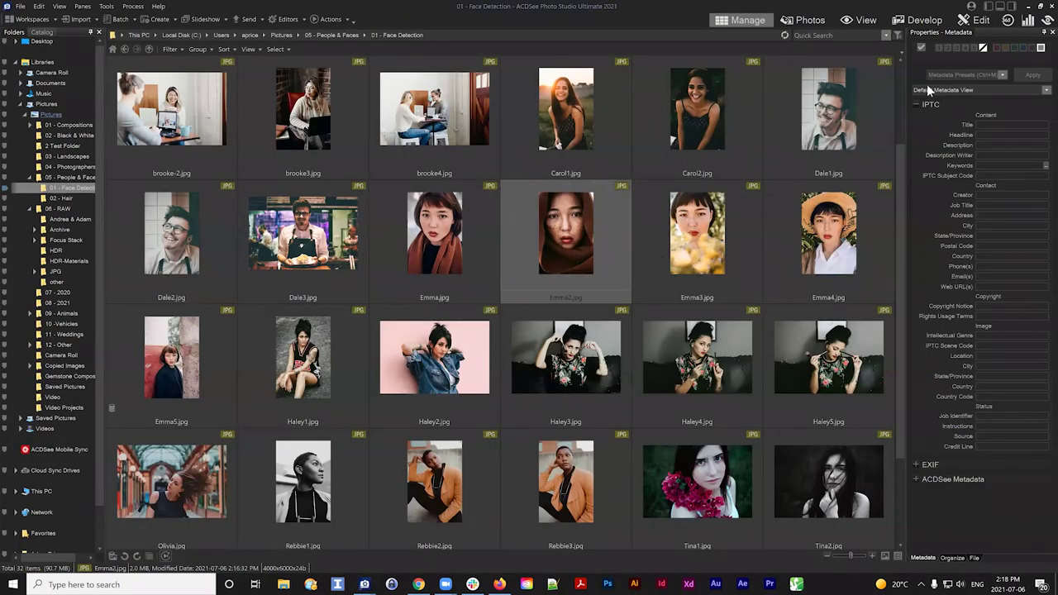
{"action": "left_click", "coordinate": [920, 111]}
{"action": "left_click", "coordinate": [918, 133]}
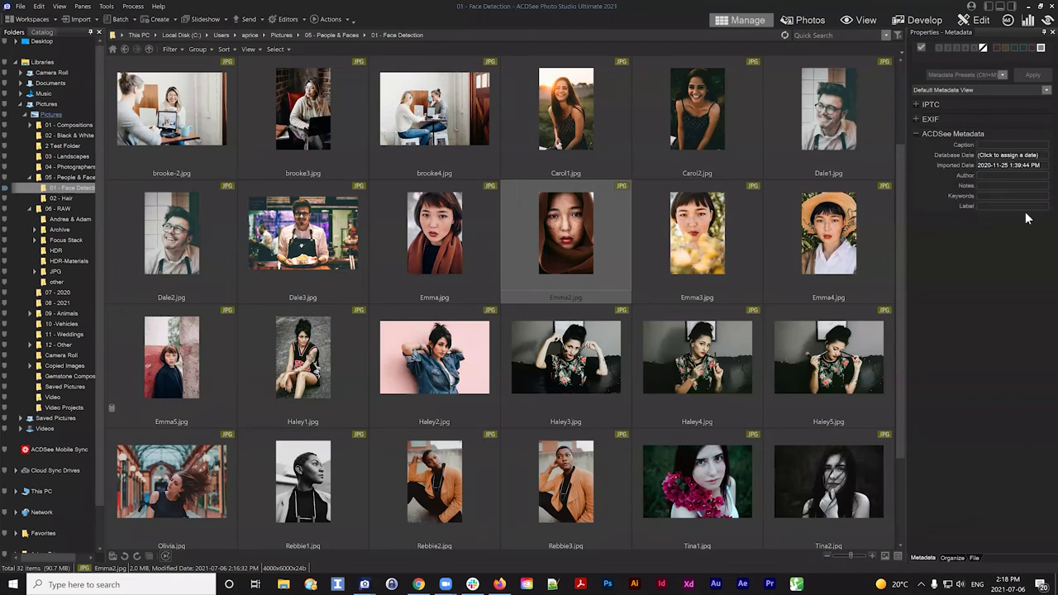
{"action": "left_click", "coordinate": [464, 139]}
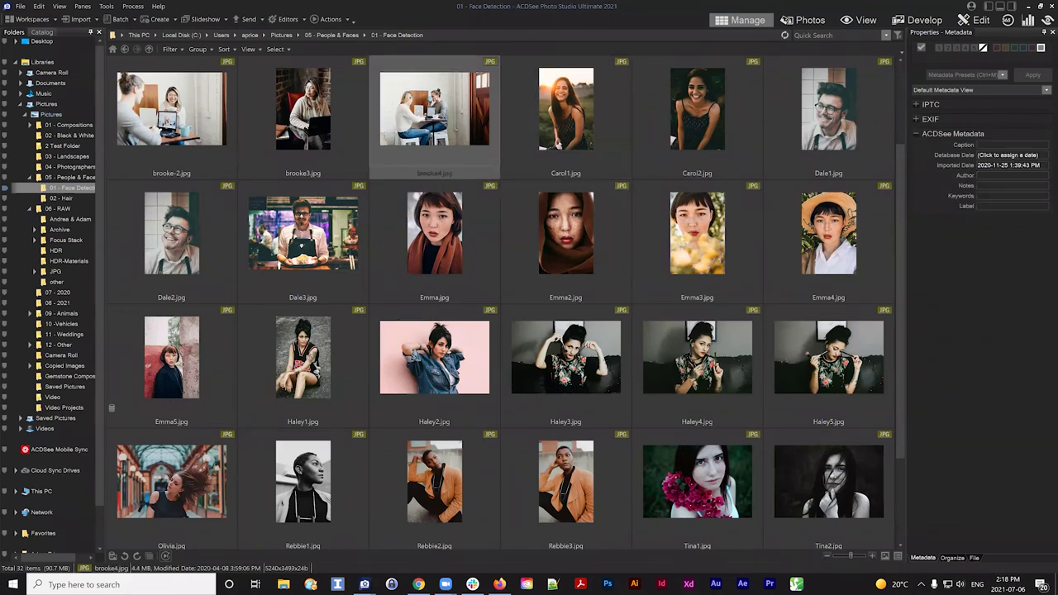
Step: Look through the Catalog's keyword tree and collapse it again
{"action": "left_click", "coordinate": [49, 33]}
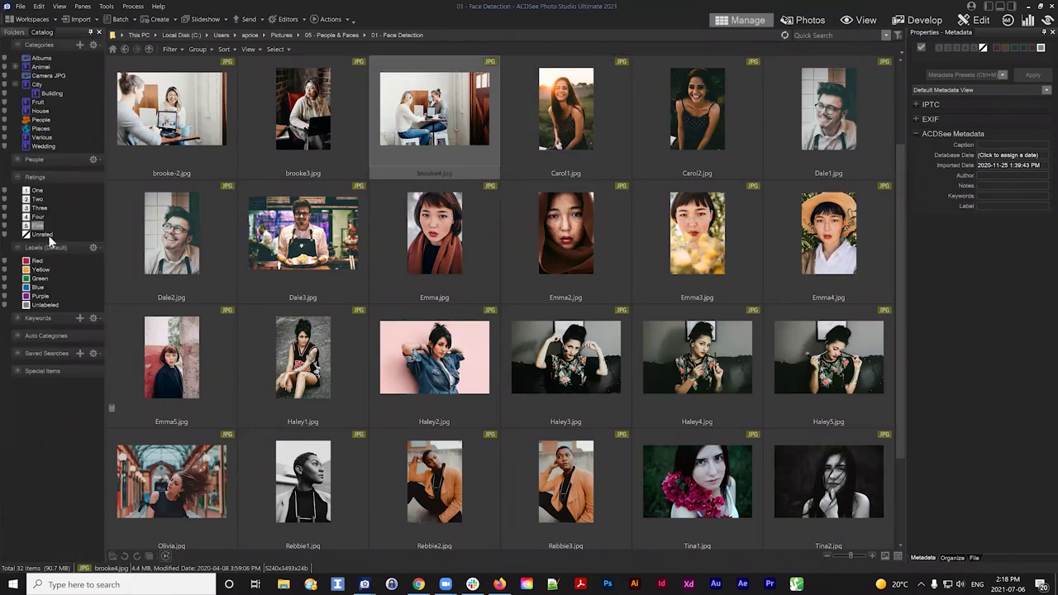
{"action": "left_click", "coordinate": [17, 318]}
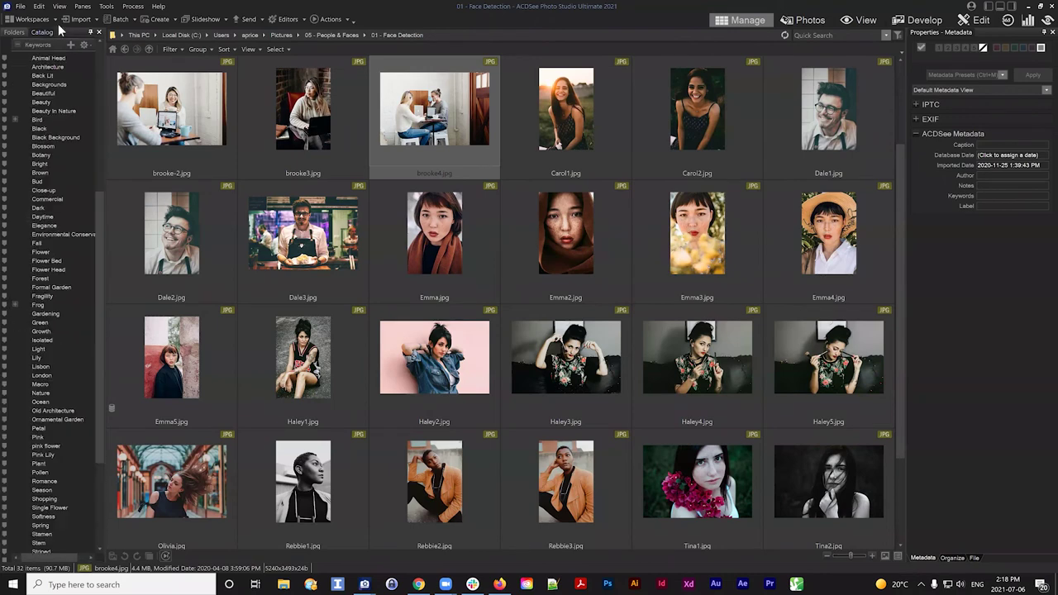
{"action": "scroll", "coordinate": [16, 50], "scroll_direction": "down", "scroll_amount": 8}
{"action": "left_click", "coordinate": [17, 47]}
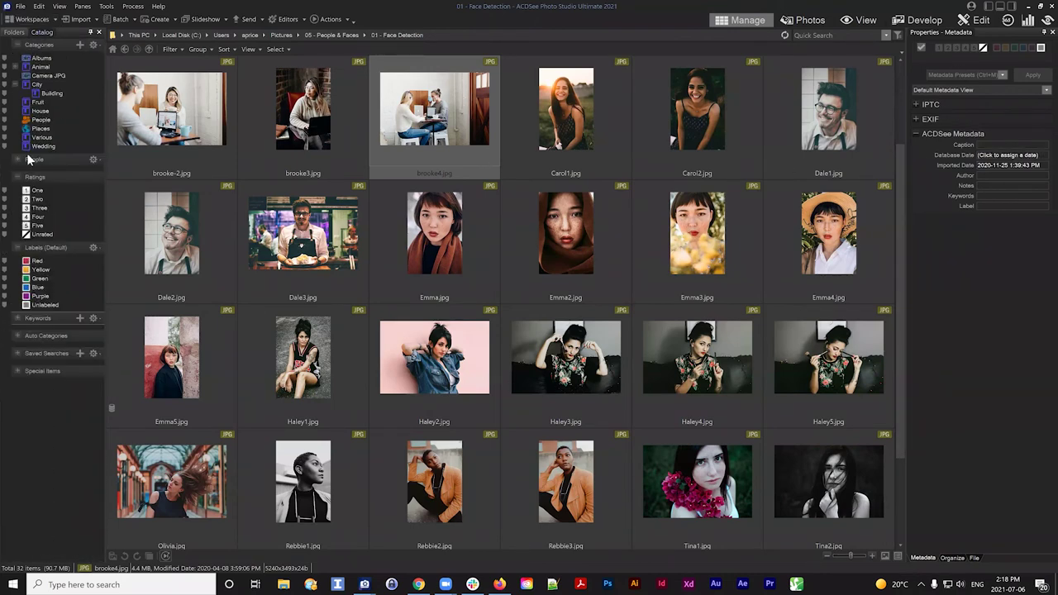
{"action": "left_click", "coordinate": [22, 327]}
{"action": "scroll", "coordinate": [55, 241], "scroll_direction": "up", "scroll_amount": 10}
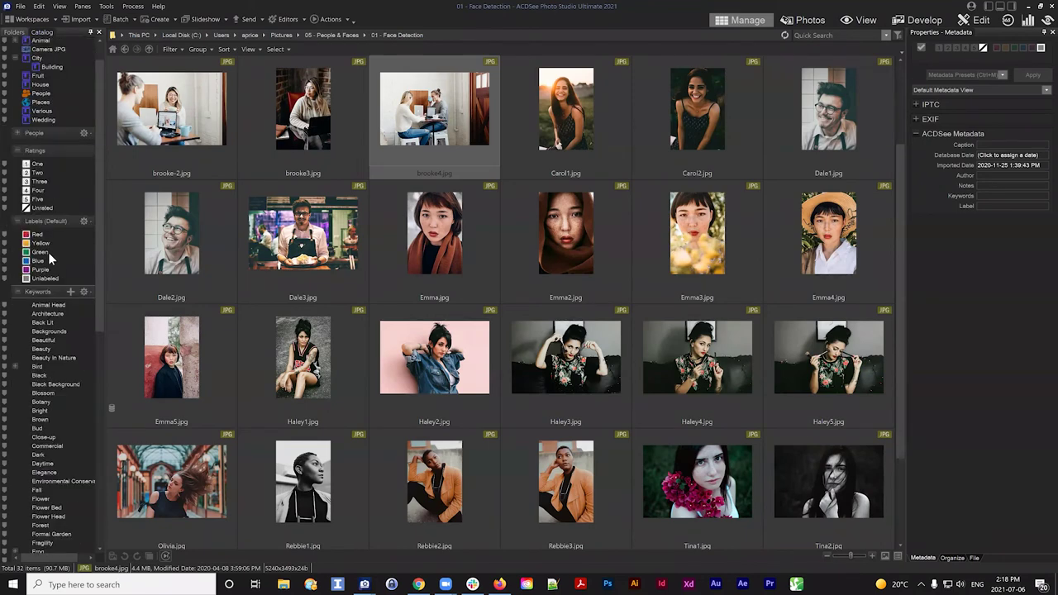
{"action": "scroll", "coordinate": [44, 198], "scroll_direction": "up", "scroll_amount": 1}
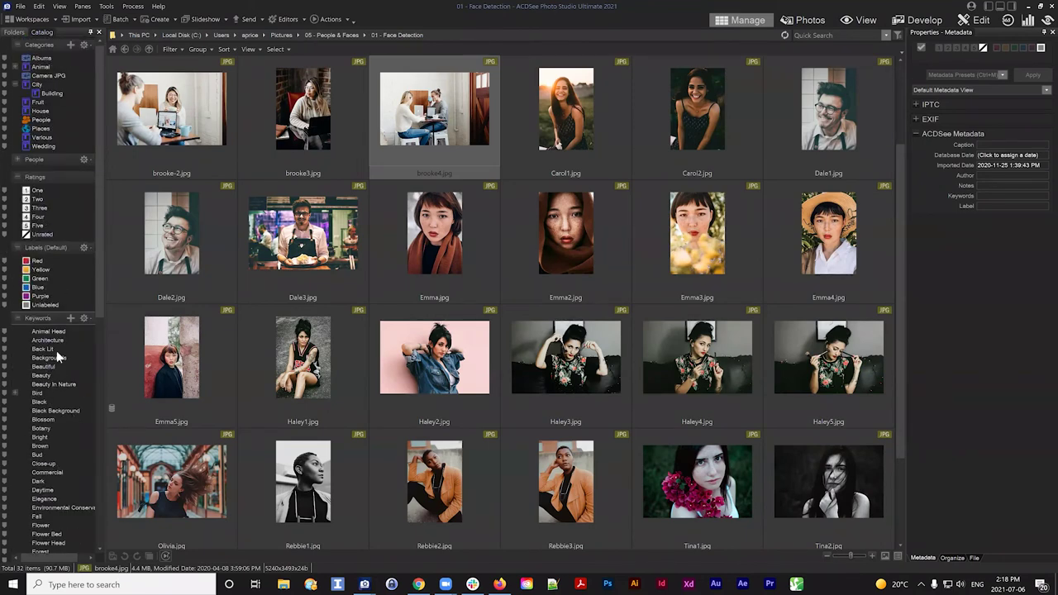
{"action": "left_click", "coordinate": [16, 320]}
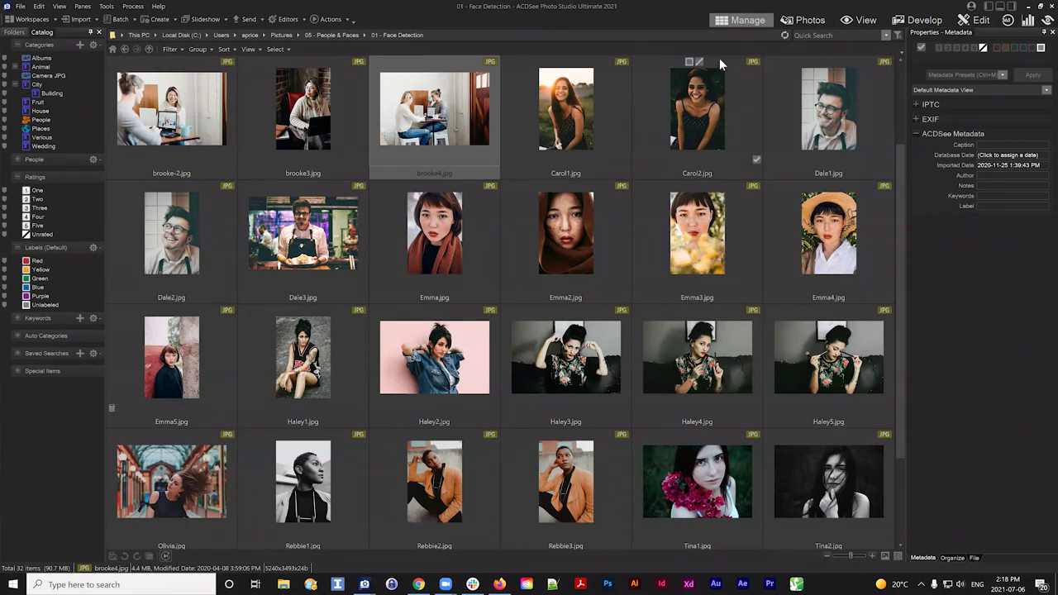
Step: Show the Organize properties and display the Miscellaneous quick keyword set, followed by the People set
{"action": "left_click", "coordinate": [959, 560]}
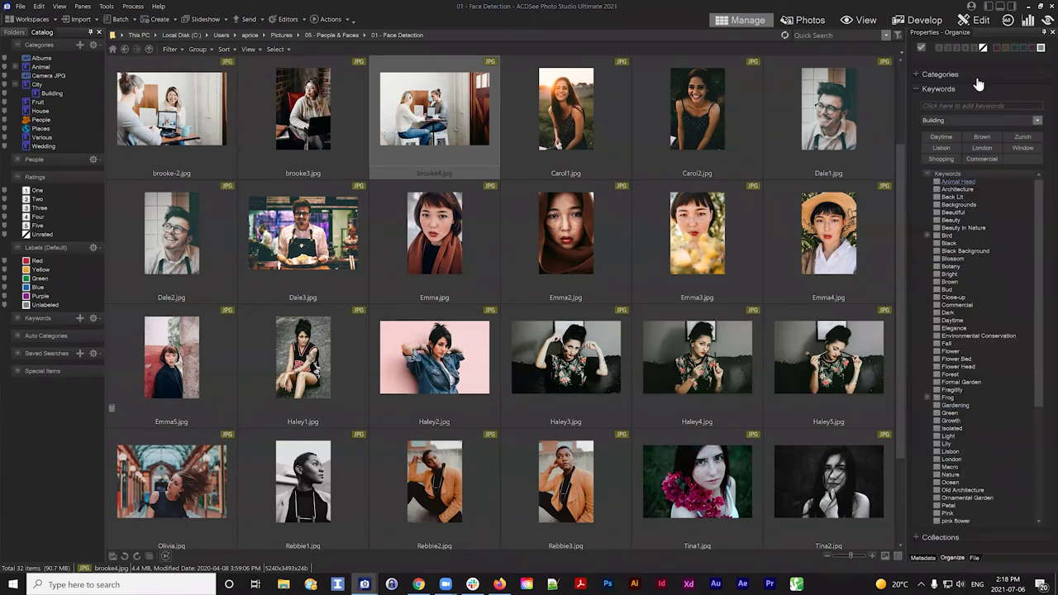
{"action": "left_click", "coordinate": [1039, 121]}
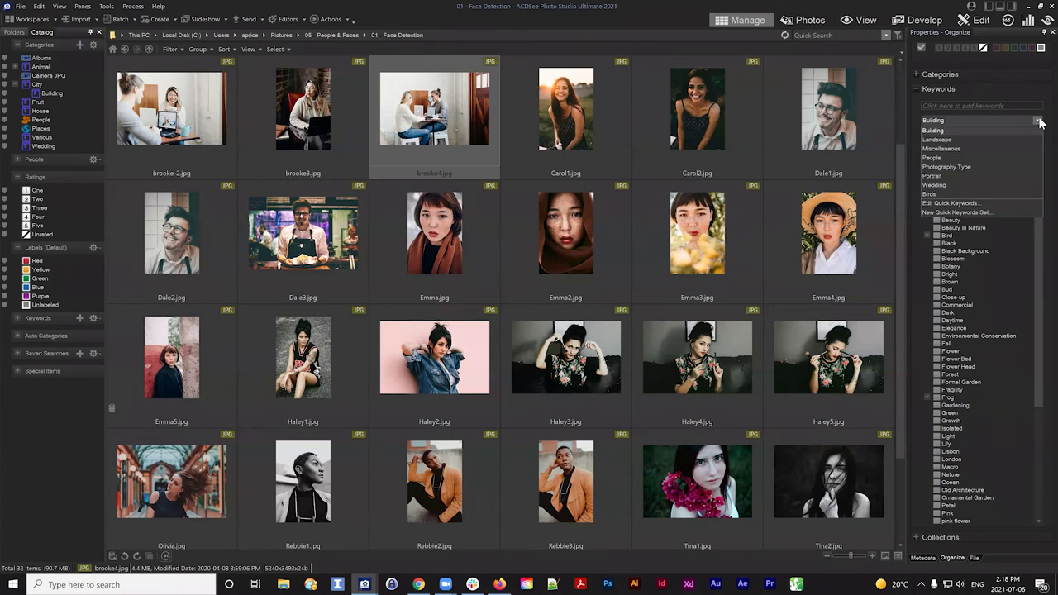
{"action": "left_click", "coordinate": [941, 149]}
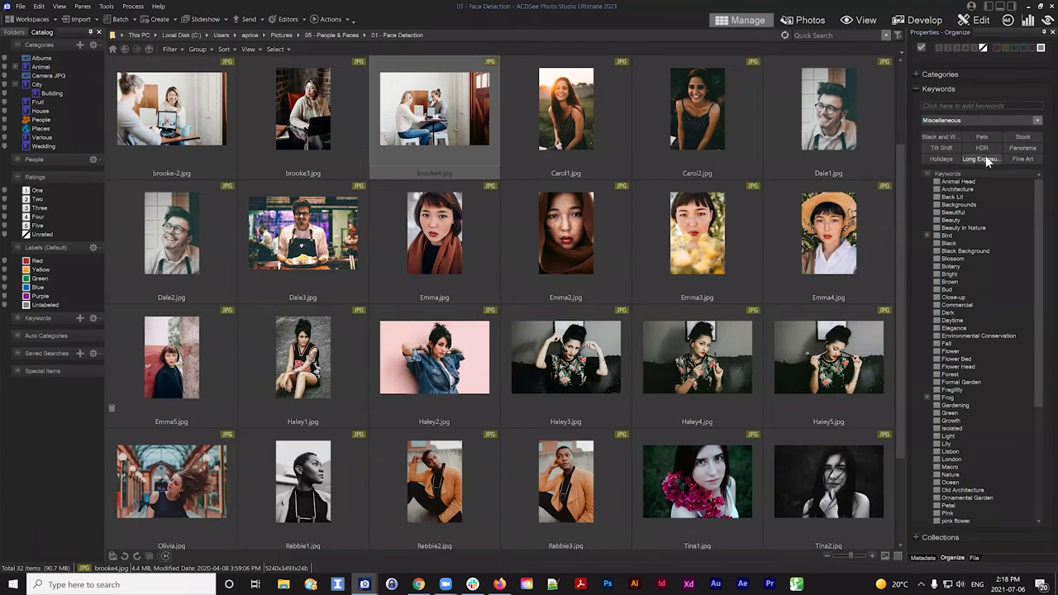
{"action": "left_click", "coordinate": [1008, 119]}
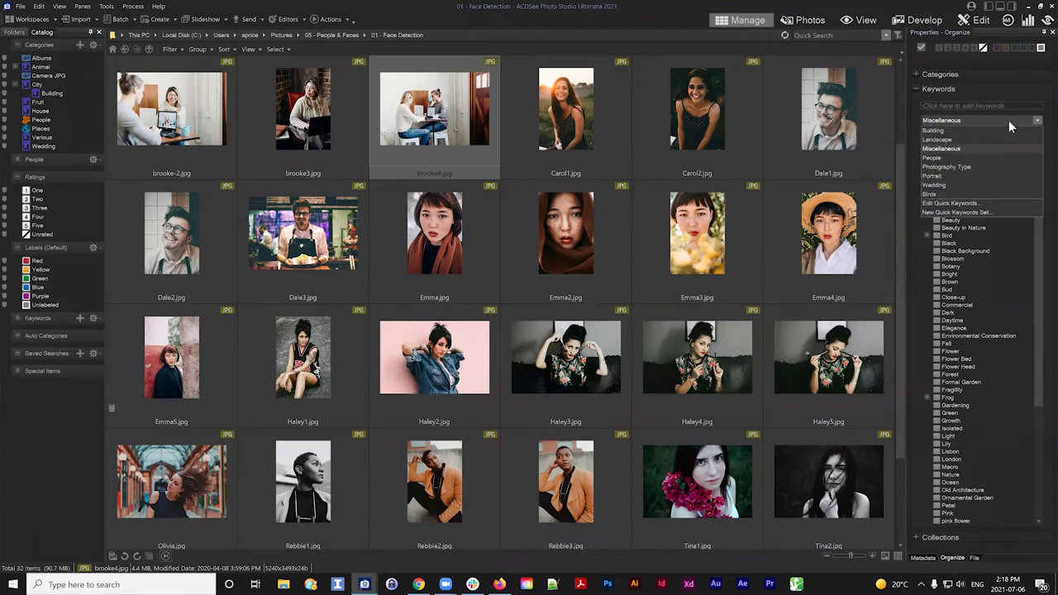
{"action": "left_click", "coordinate": [950, 157]}
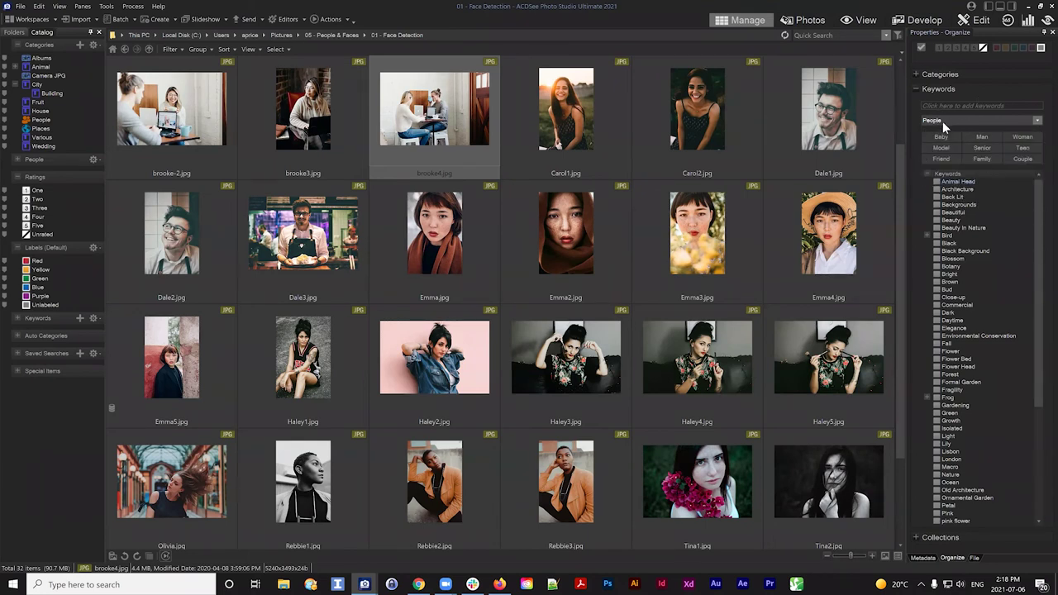
Step: Select Carol2.jpg and review the available quick keyword sets while keeping the People set
{"action": "left_click", "coordinate": [839, 141]}
{"action": "left_click", "coordinate": [715, 121]}
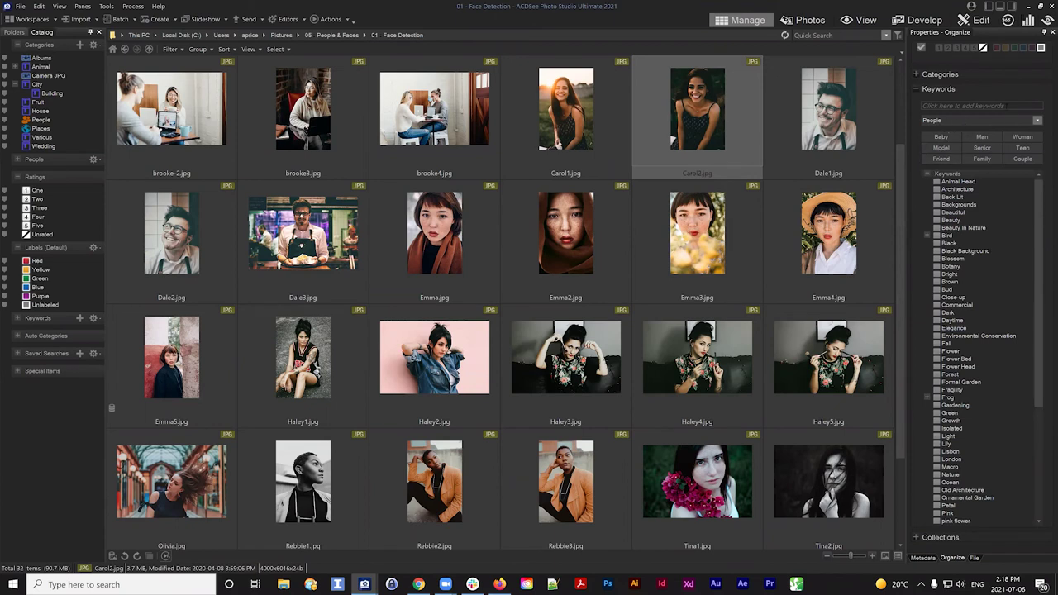
{"action": "left_click", "coordinate": [1009, 119]}
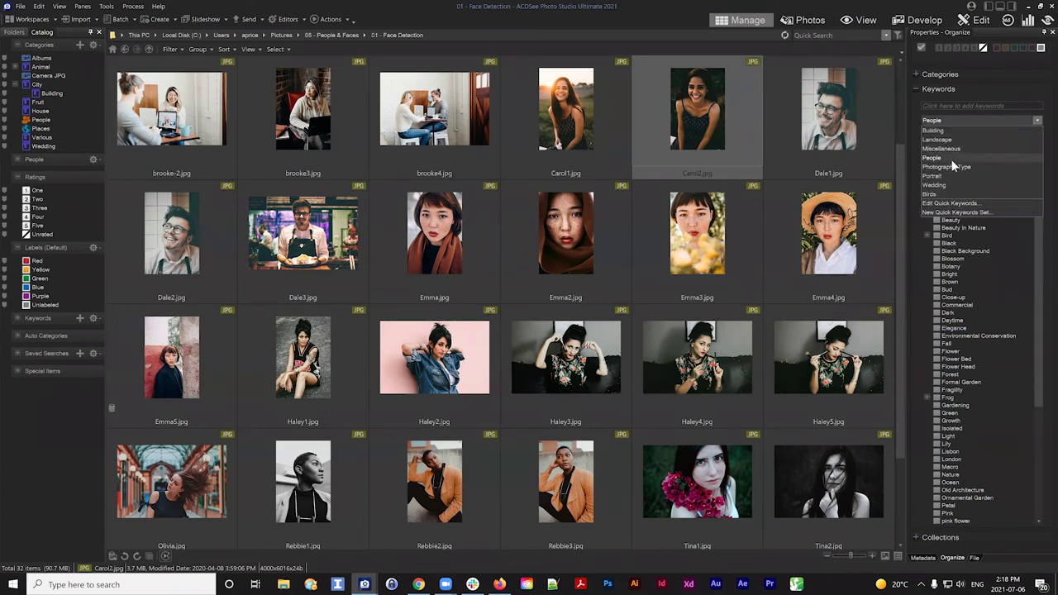
{"action": "left_click", "coordinate": [1038, 122]}
{"action": "left_click", "coordinate": [1038, 122]}
{"action": "left_click", "coordinate": [1038, 122]}
{"action": "left_click", "coordinate": [1038, 122]}
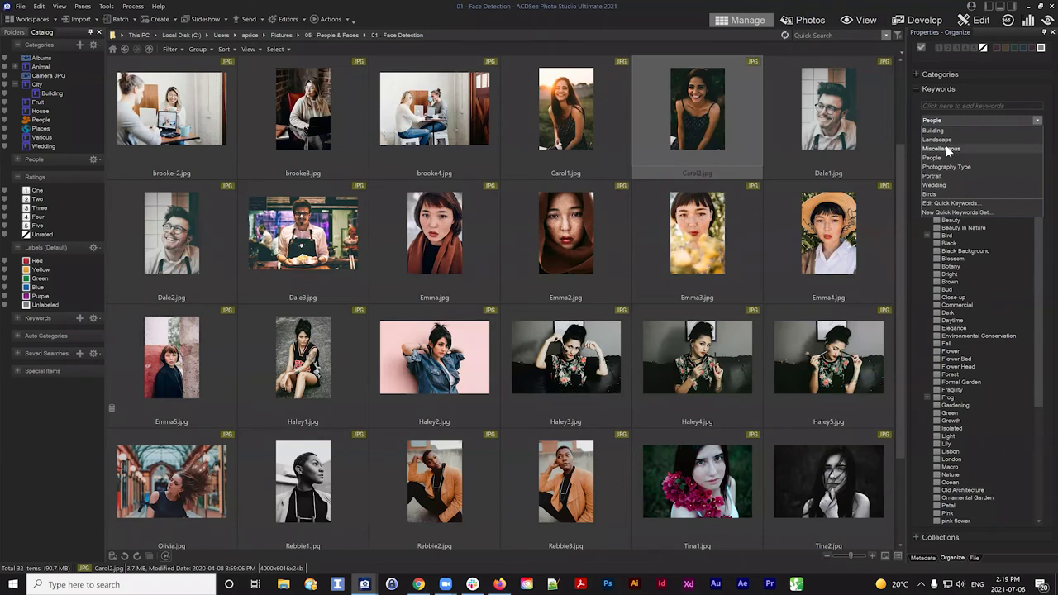
{"action": "left_click", "coordinate": [1039, 122]}
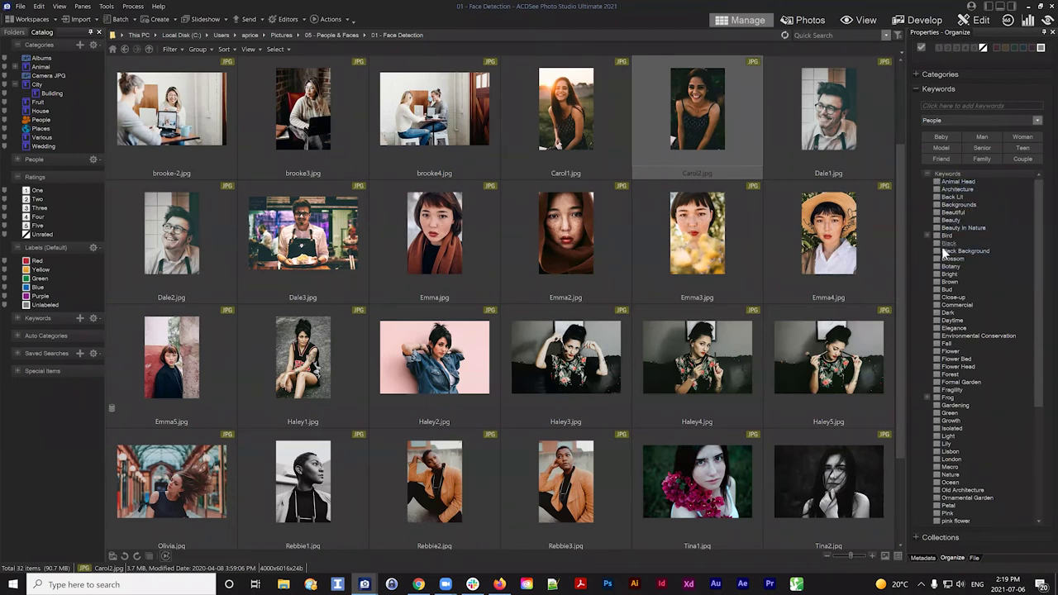
{"action": "left_click", "coordinate": [936, 120]}
{"action": "left_click", "coordinate": [941, 122]}
Step: Assign the Baby quick keyword to Carol2.jpg and unassign it again
{"action": "left_click", "coordinate": [937, 137]}
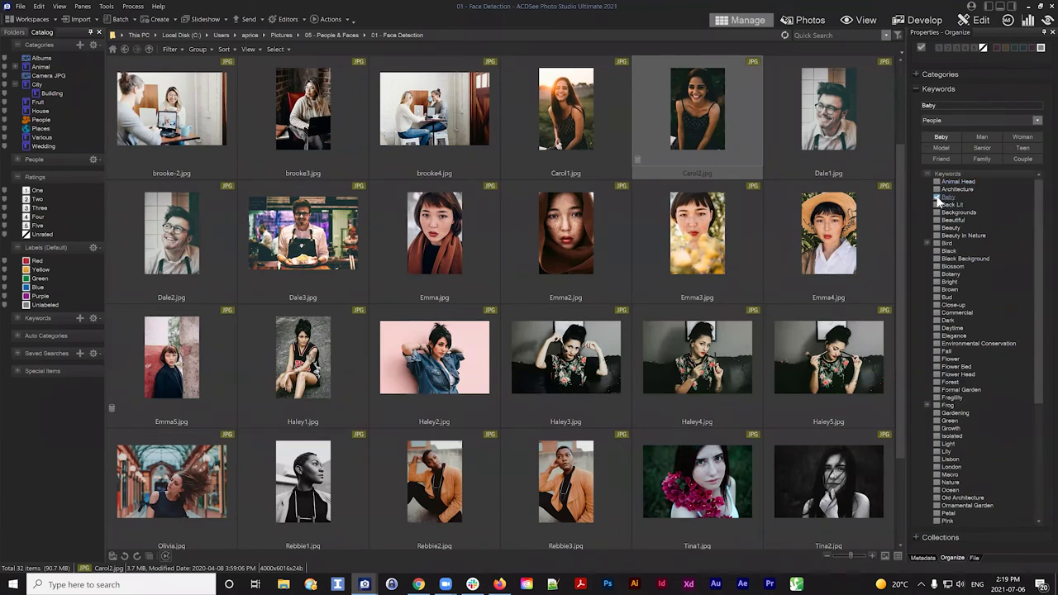
{"action": "left_click", "coordinate": [938, 198]}
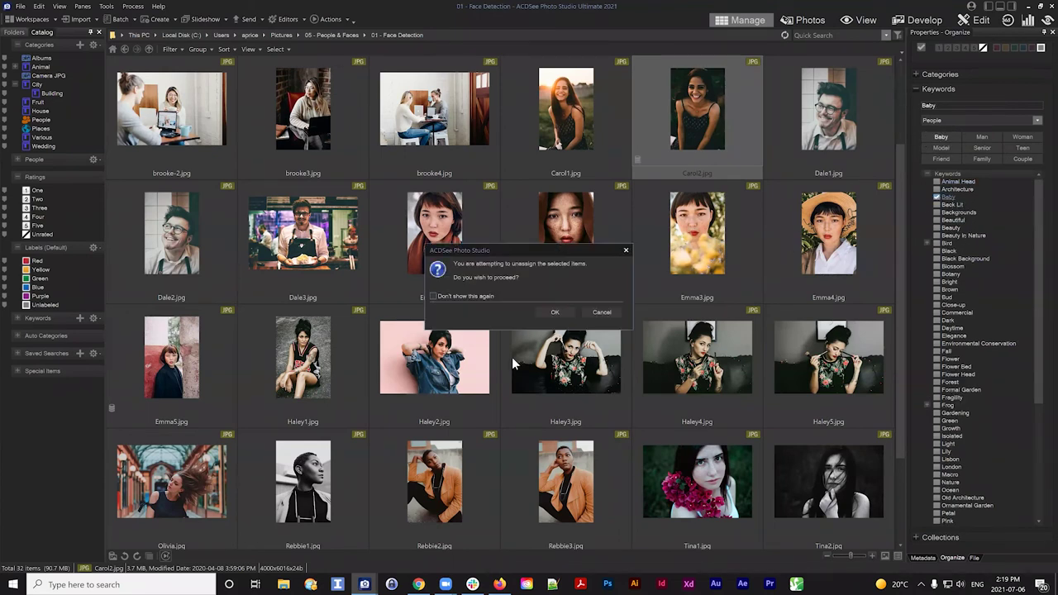
{"action": "left_click", "coordinate": [546, 312]}
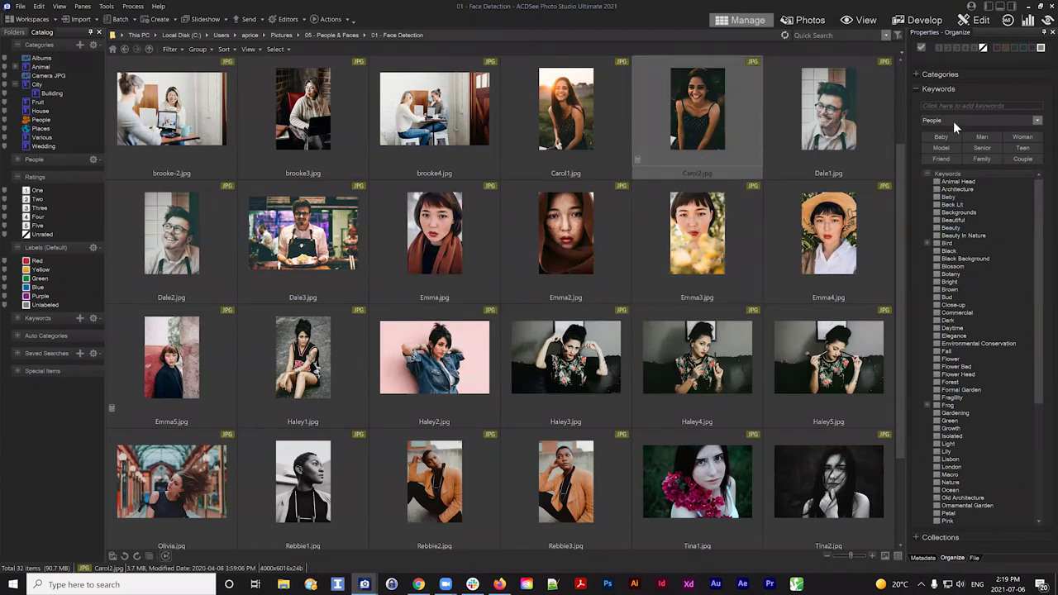
Step: Collapse the keyword tree and expand the Categories group in the Organize properties
{"action": "left_click", "coordinate": [930, 174]}
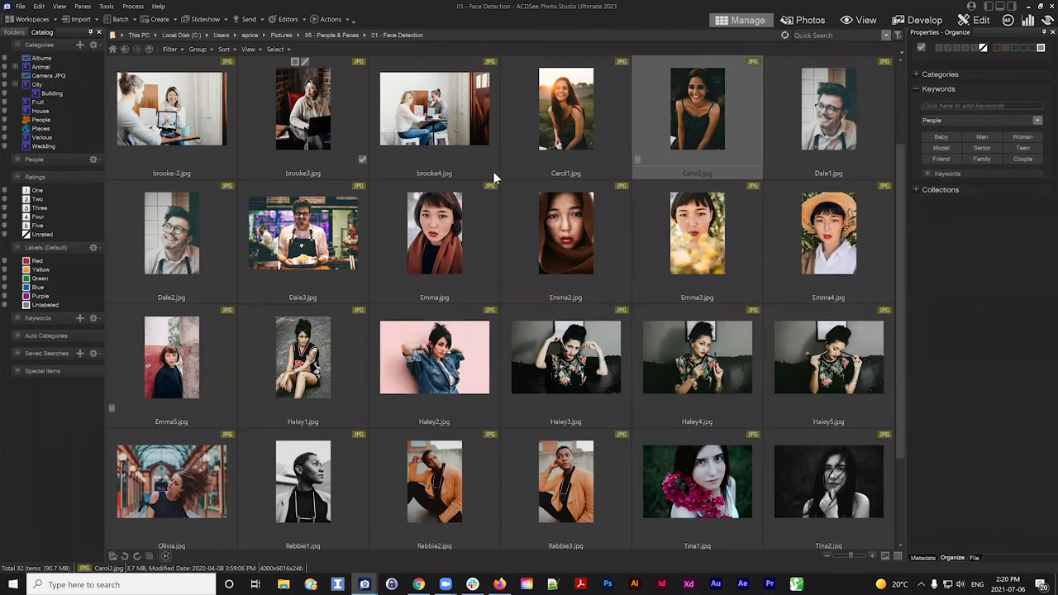
{"action": "left_click", "coordinate": [917, 75]}
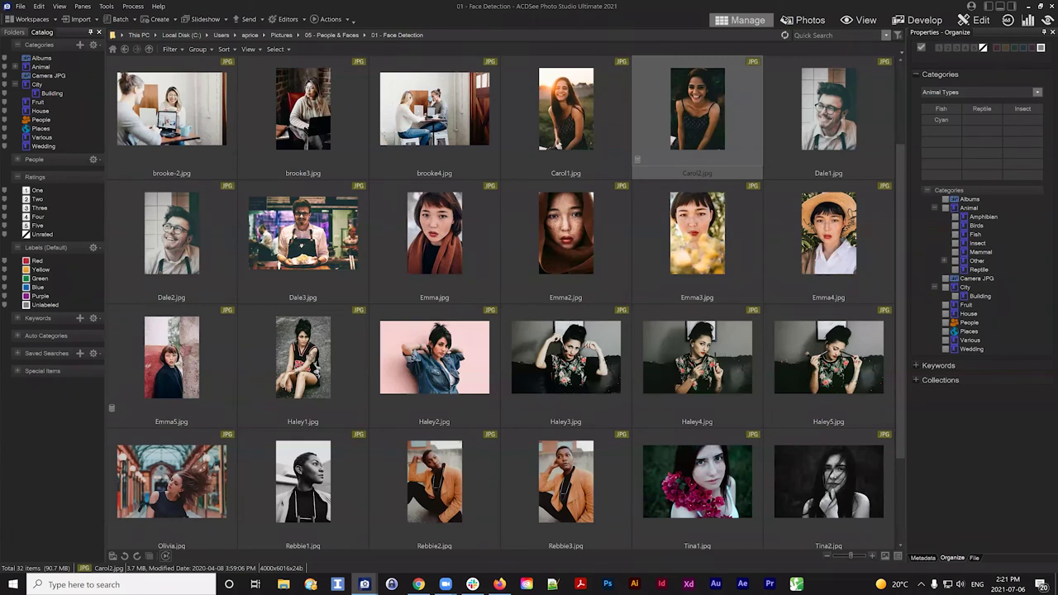
Step: Select all photos in the 01 - Face Detection folder
{"action": "left_click", "coordinate": [172, 115]}
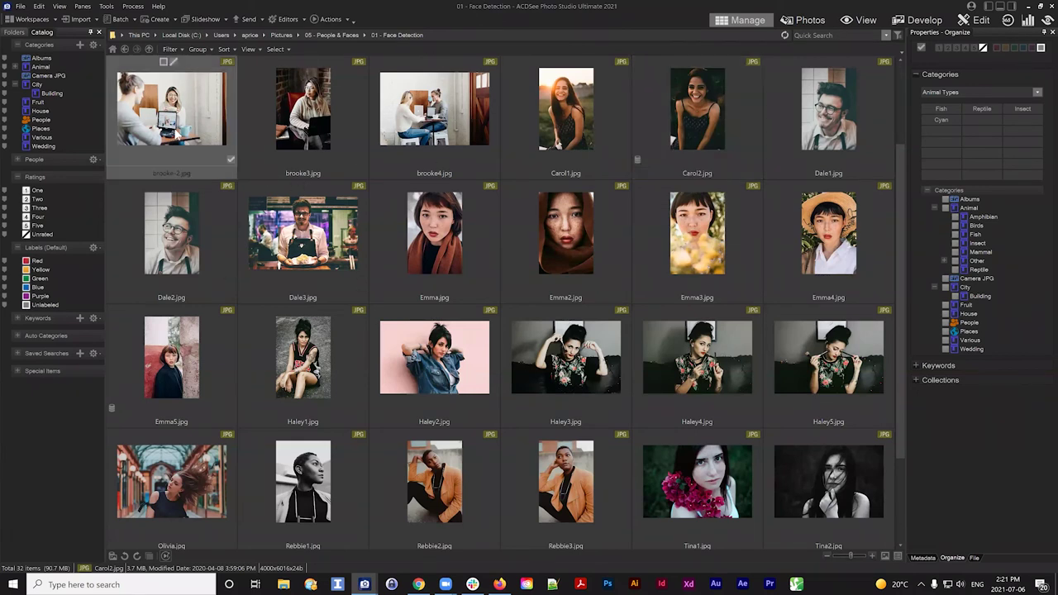
{"action": "scroll", "coordinate": [582, 303], "scroll_direction": "up", "scroll_amount": 1}
{"action": "left_click", "coordinate": [563, 235]}
{"action": "key", "text": "ctrl+a"}
{"action": "scroll", "coordinate": [546, 240], "scroll_direction": "down", "scroll_amount": 2}
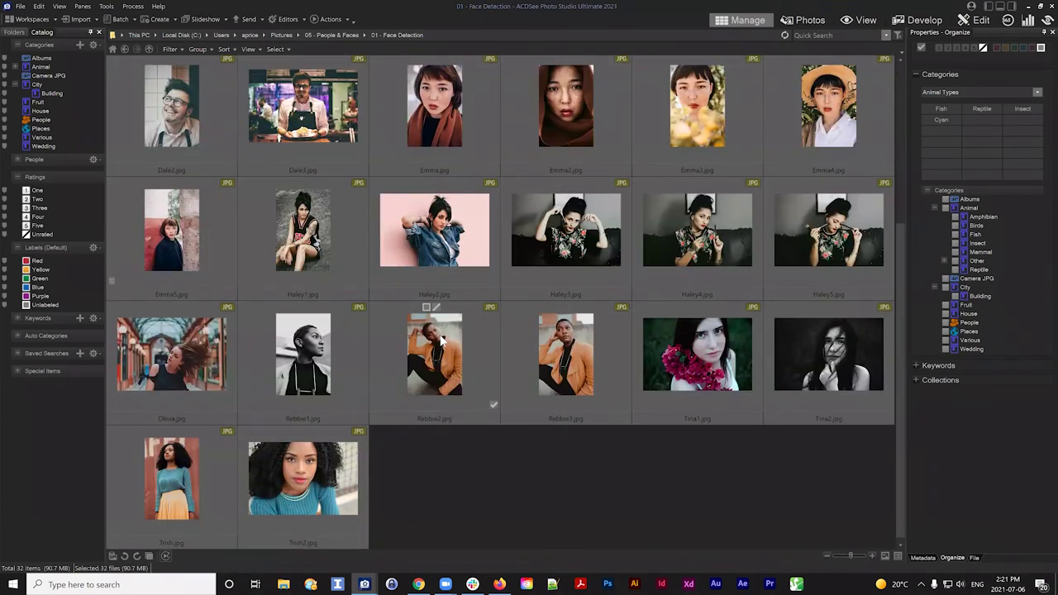
{"action": "scroll", "coordinate": [494, 404], "scroll_direction": "up", "scroll_amount": 1}
{"action": "scroll", "coordinate": [513, 265], "scroll_direction": "up", "scroll_amount": 1}
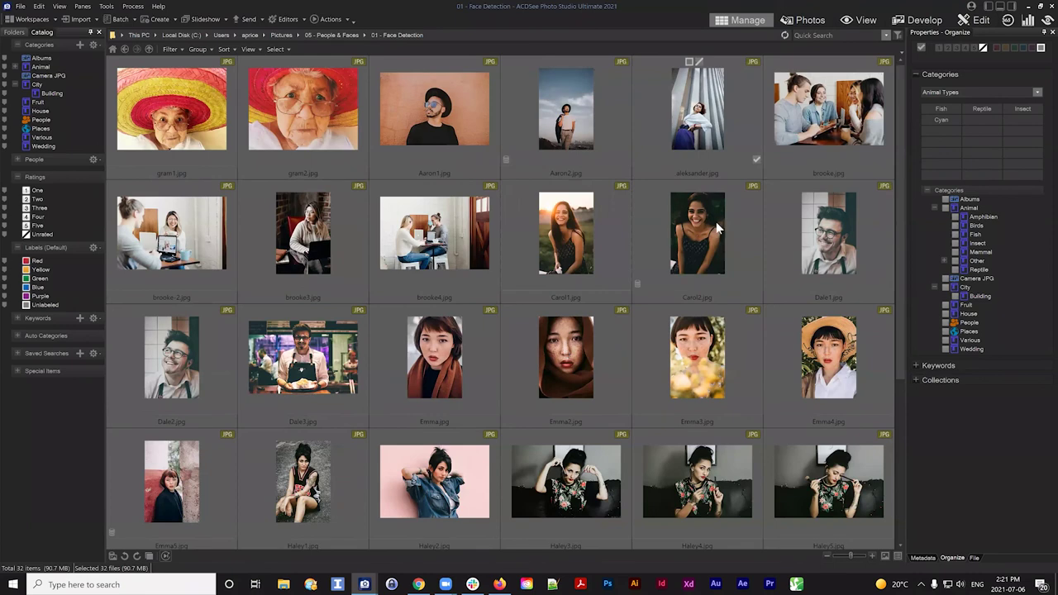
{"action": "scroll", "coordinate": [717, 222], "scroll_direction": "down", "scroll_amount": 2}
Step: Expand the Keywords group and its full keyword tree in the Organize properties
{"action": "left_click", "coordinate": [917, 367]}
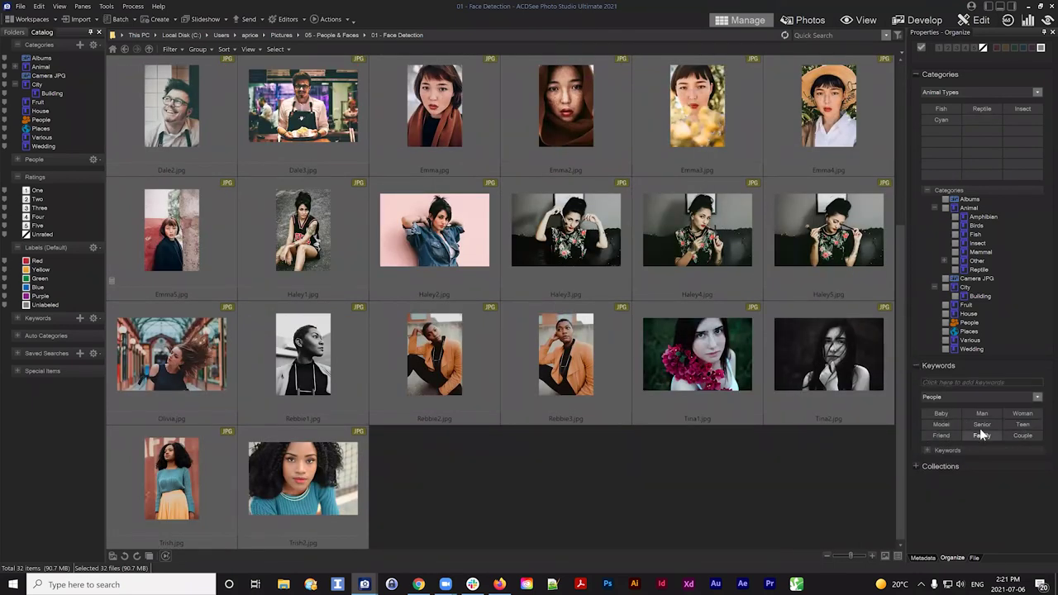
{"action": "left_click", "coordinate": [1023, 436]}
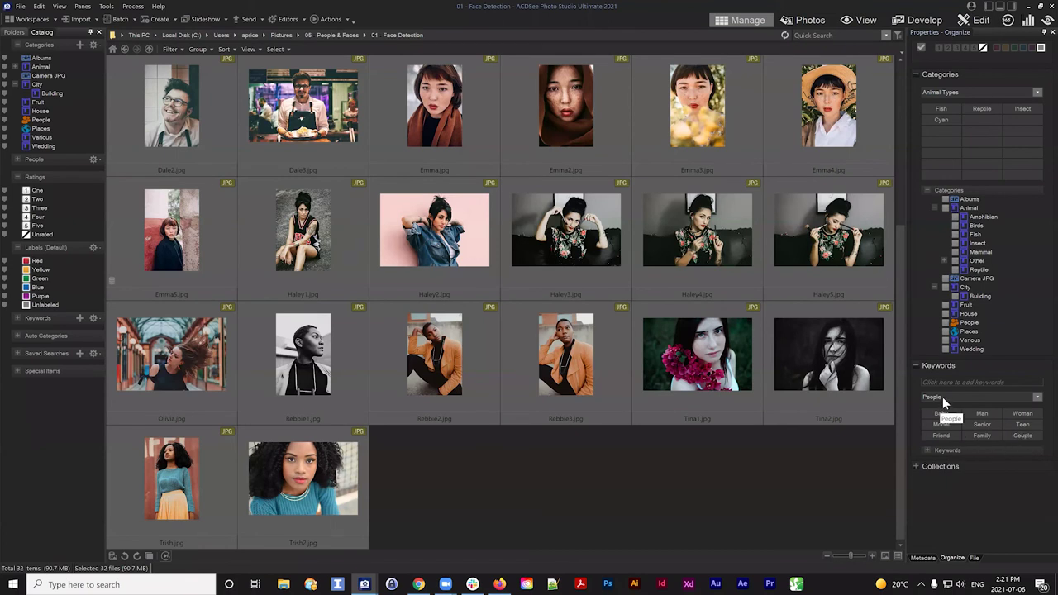
{"action": "left_click", "coordinate": [927, 451]}
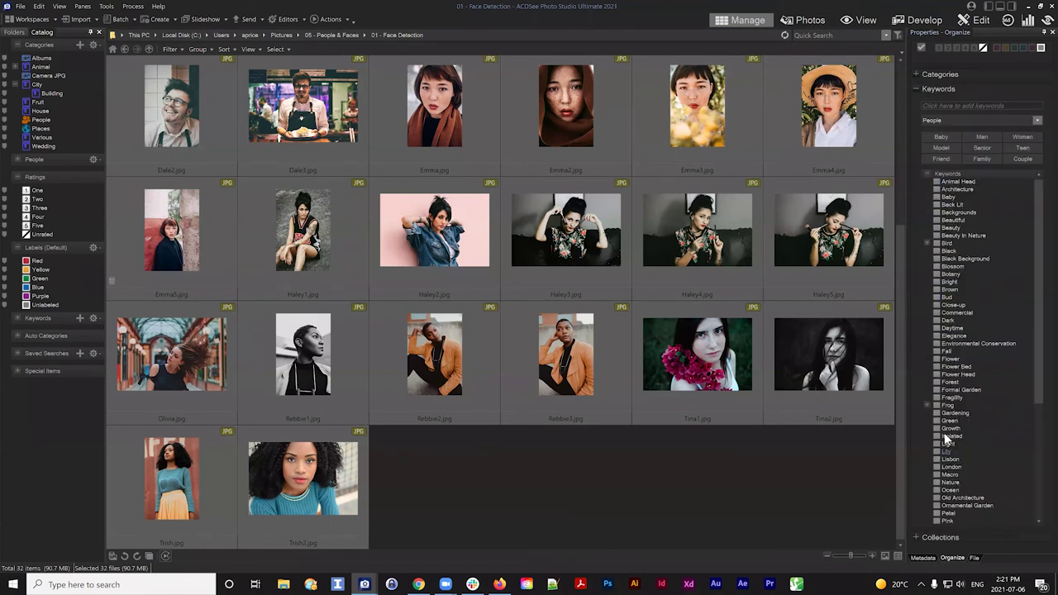
Step: Create a new top-level keyword named People
{"action": "right_click", "coordinate": [979, 171]}
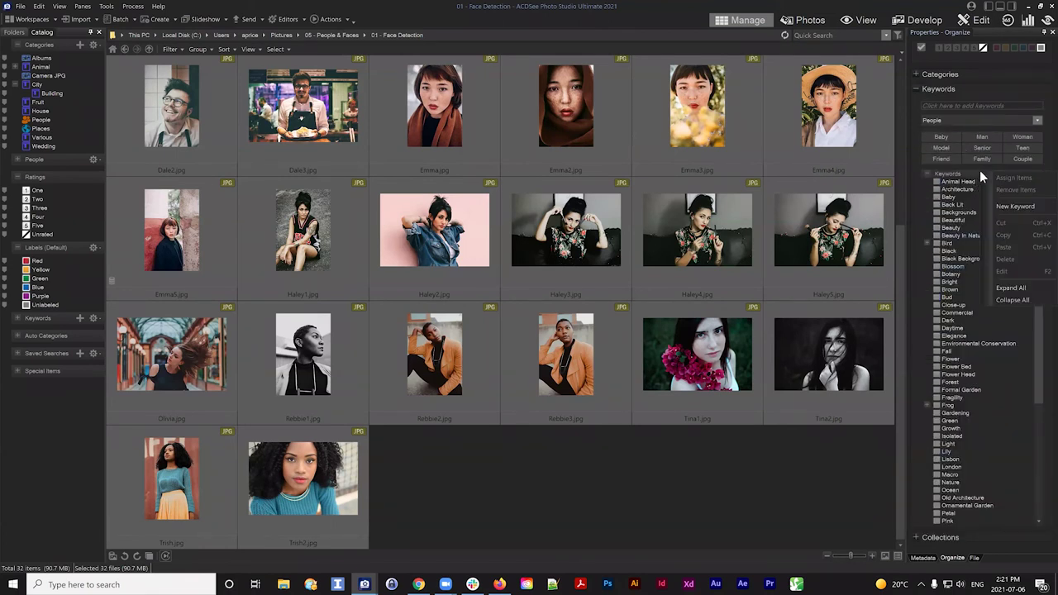
{"action": "left_click", "coordinate": [1017, 207]}
{"action": "type", "text": "People"}
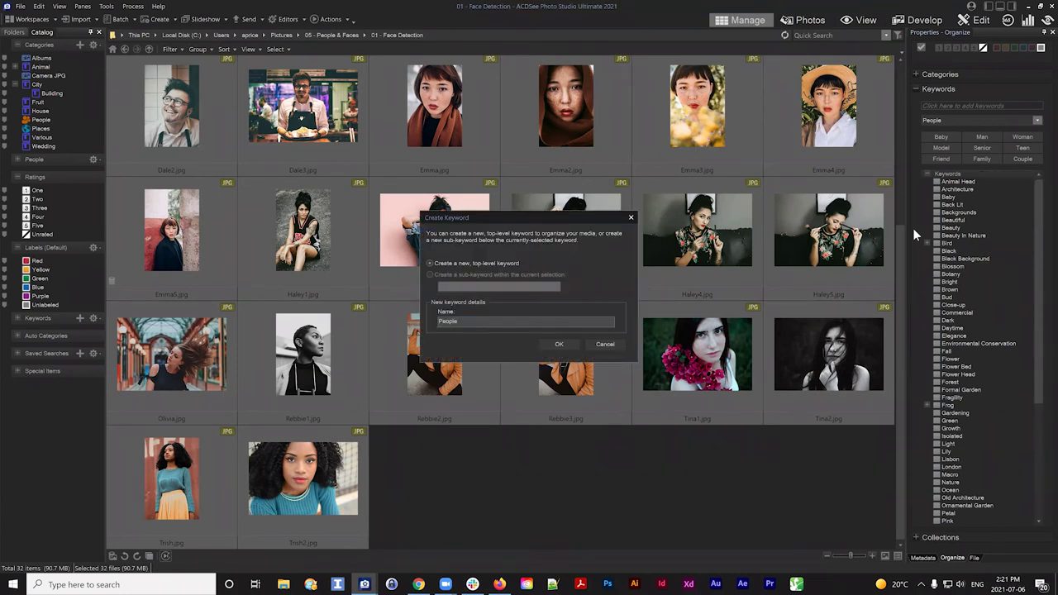
{"action": "left_click", "coordinate": [559, 345]}
Step: Assign the People keyword from the keyword tree to all selected photos
{"action": "scroll", "coordinate": [949, 416], "scroll_direction": "down", "scroll_amount": 4}
{"action": "scroll", "coordinate": [950, 416], "scroll_direction": "down", "scroll_amount": 1}
{"action": "left_click", "coordinate": [938, 329]}
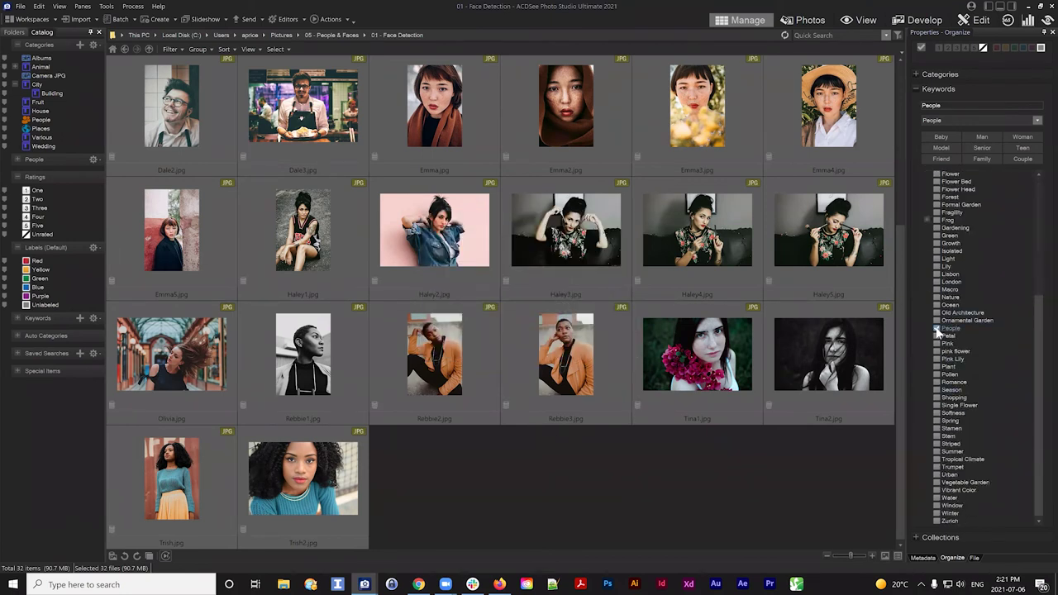
{"action": "scroll", "coordinate": [535, 378], "scroll_direction": "up", "scroll_amount": 2}
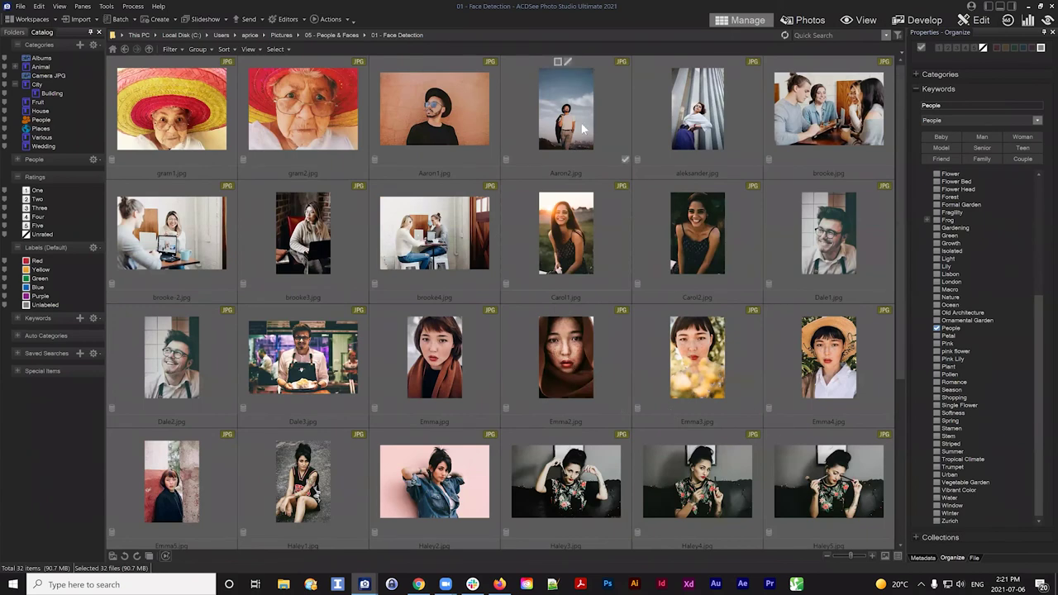
Step: Expand the Categories group and assign the People category to every photo in the folder
{"action": "left_click", "coordinate": [530, 146]}
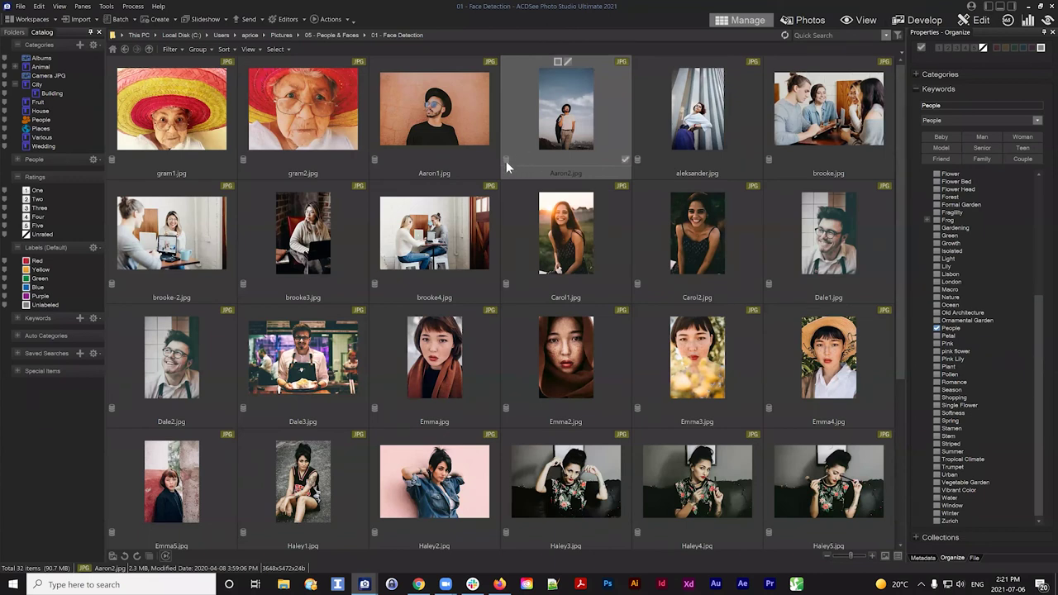
{"action": "left_click", "coordinate": [920, 75]}
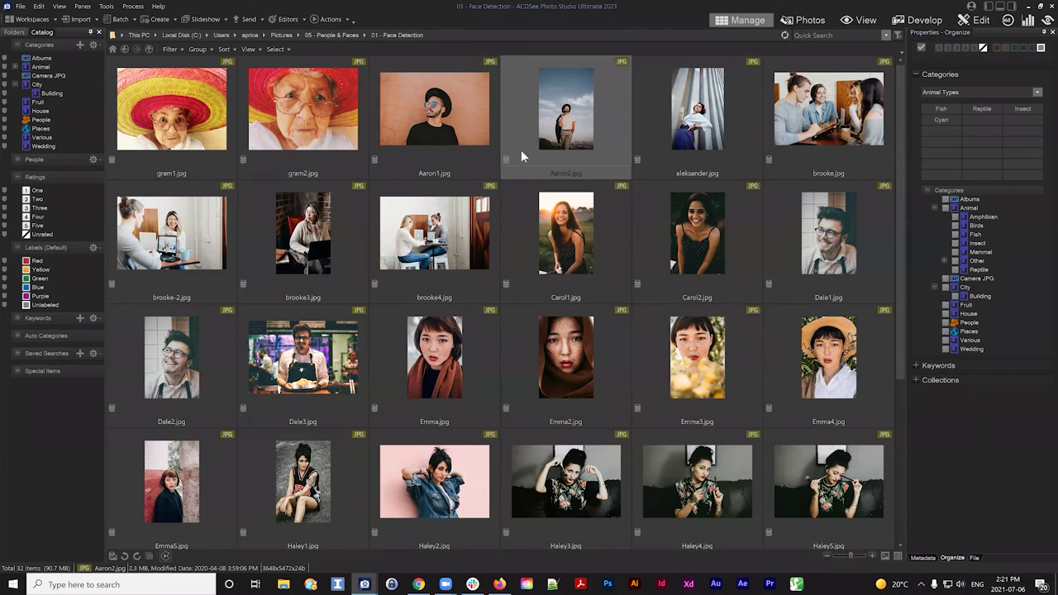
{"action": "key", "text": "ctrl+a"}
{"action": "scroll", "coordinate": [530, 273], "scroll_direction": "down", "scroll_amount": 3}
{"action": "scroll", "coordinate": [579, 348], "scroll_direction": "up", "scroll_amount": 3}
{"action": "scroll", "coordinate": [546, 251], "scroll_direction": "down", "scroll_amount": 2}
{"action": "scroll", "coordinate": [546, 252], "scroll_direction": "up", "scroll_amount": 2}
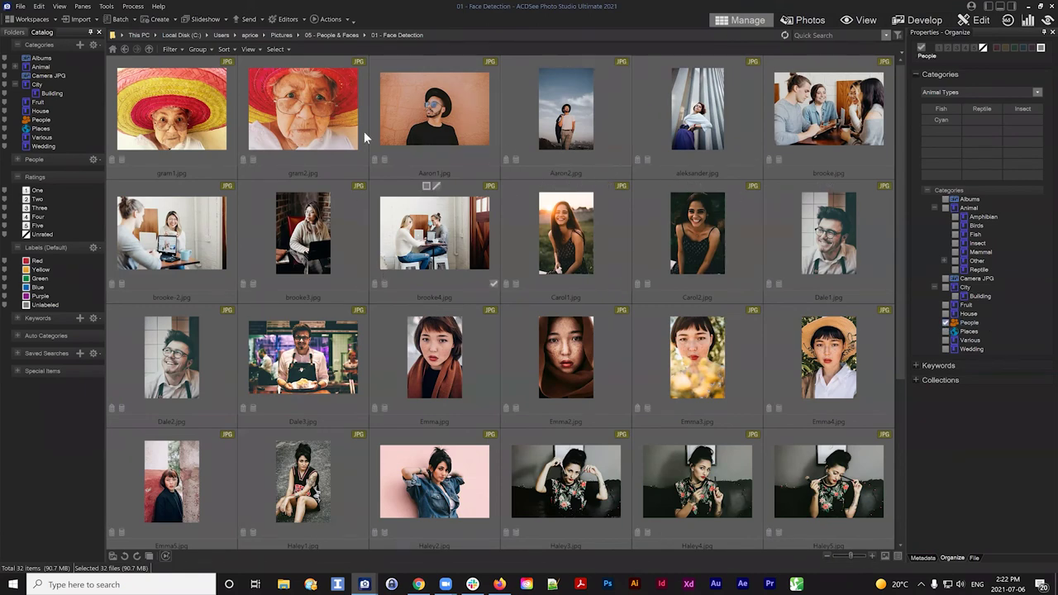
{"action": "scroll", "coordinate": [544, 270], "scroll_direction": "down", "scroll_amount": 3}
{"action": "scroll", "coordinate": [542, 267], "scroll_direction": "up", "scroll_amount": 3}
Step: Select Aaron2.jpg and review the available batch commands, including the Rename File options
{"action": "left_click", "coordinate": [534, 241]}
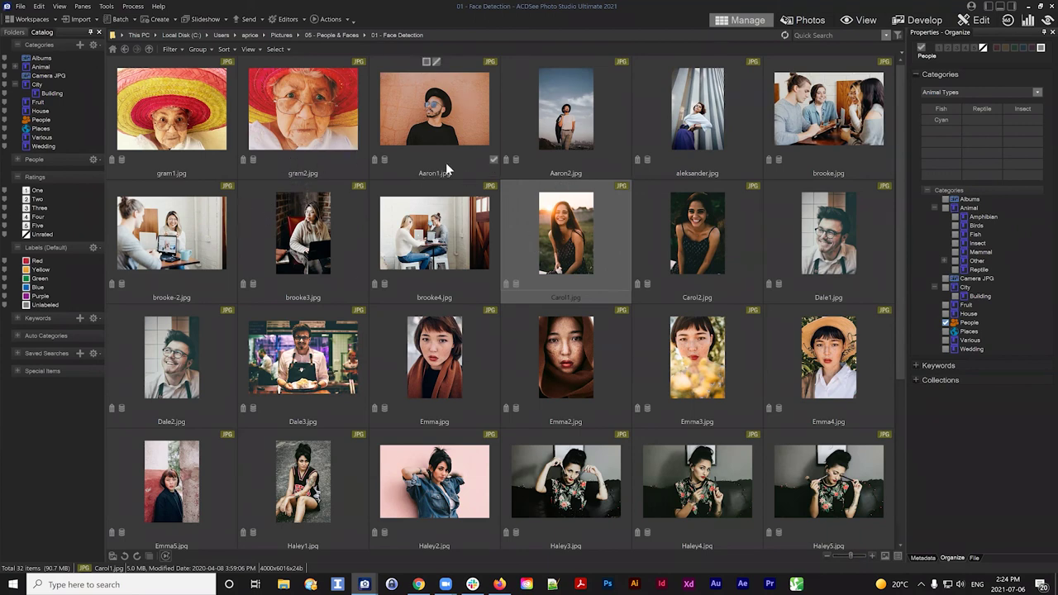
{"action": "left_click", "coordinate": [545, 154]}
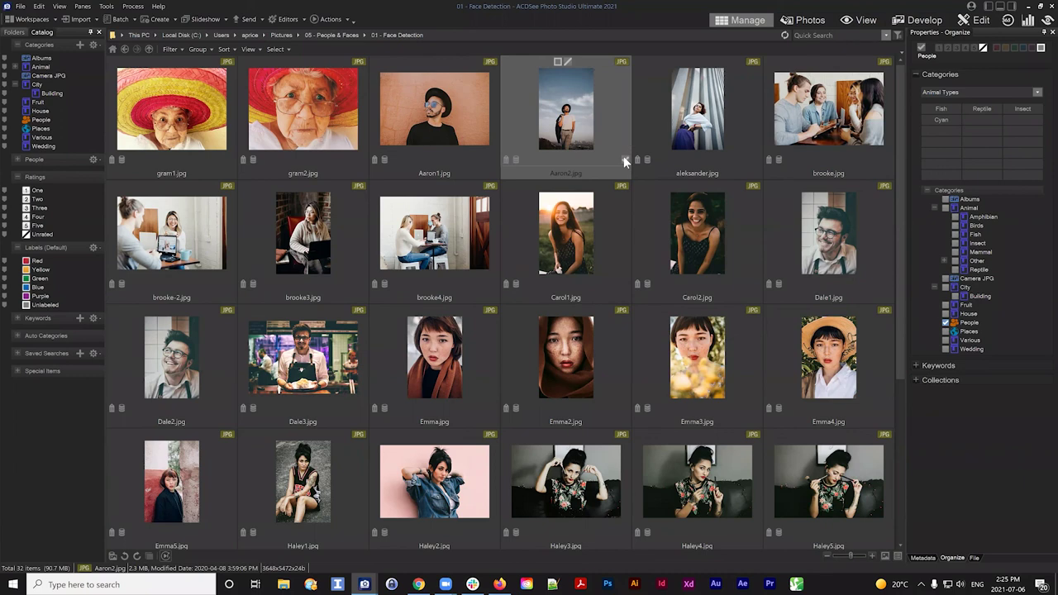
{"action": "left_click", "coordinate": [170, 50]}
{"action": "left_click", "coordinate": [171, 51]}
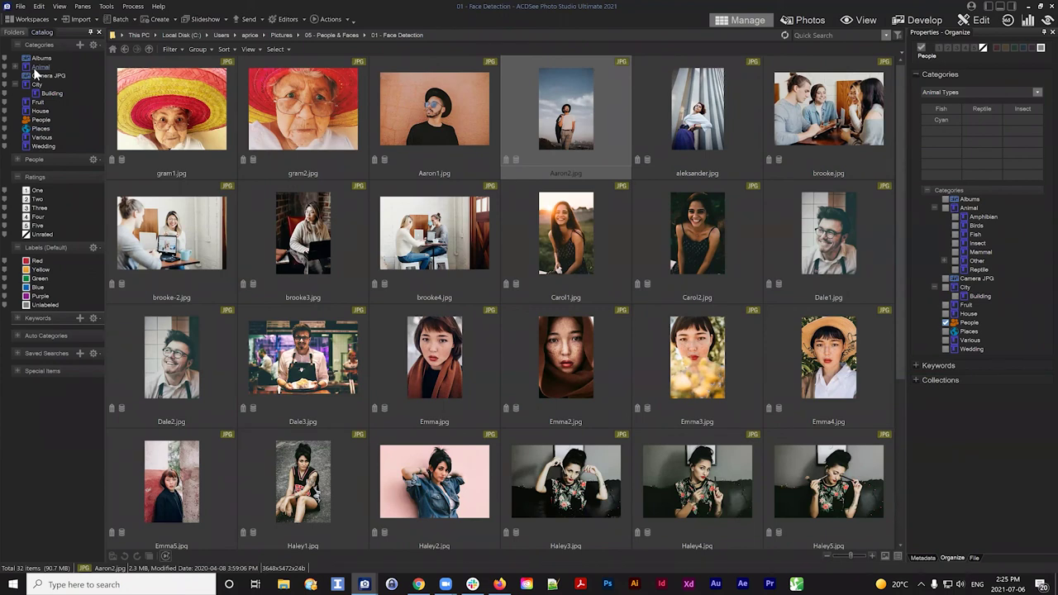
{"action": "left_click", "coordinate": [120, 20]}
{"action": "left_click", "coordinate": [119, 20]}
{"action": "left_click", "coordinate": [120, 19]}
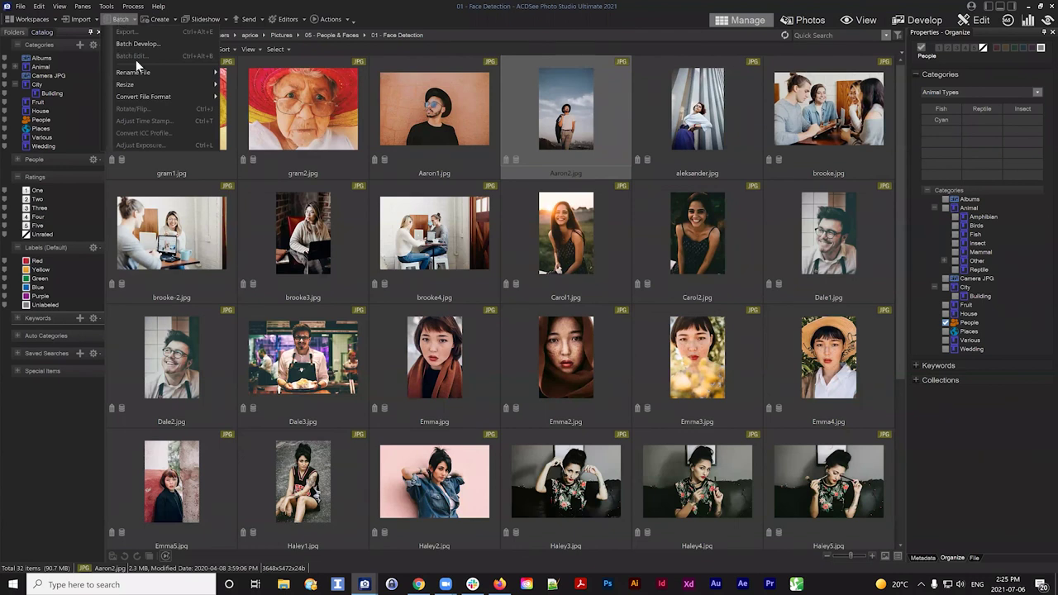
{"action": "mouse_move", "coordinate": [147, 73]}
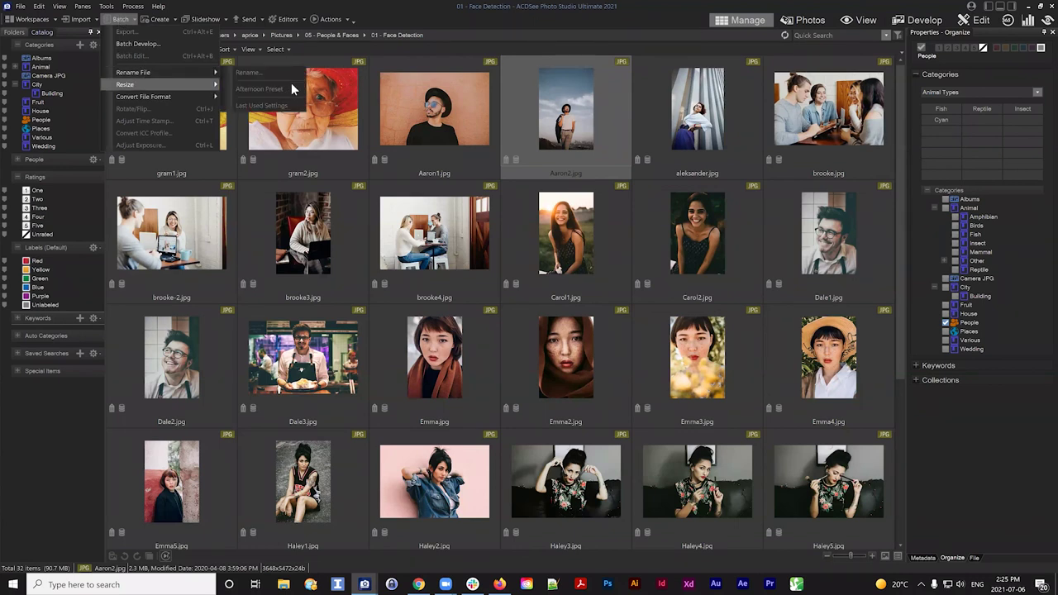
{"action": "left_click", "coordinate": [120, 19]}
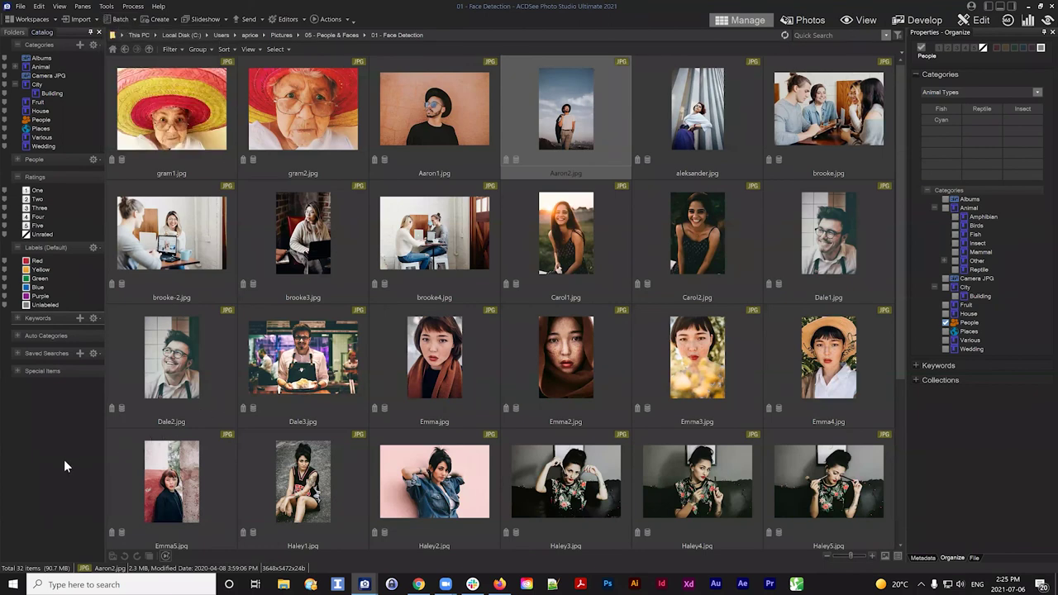
{"action": "scroll", "coordinate": [432, 359], "scroll_direction": "down", "scroll_amount": 3}
{"action": "scroll", "coordinate": [431, 358], "scroll_direction": "up", "scroll_amount": 3}
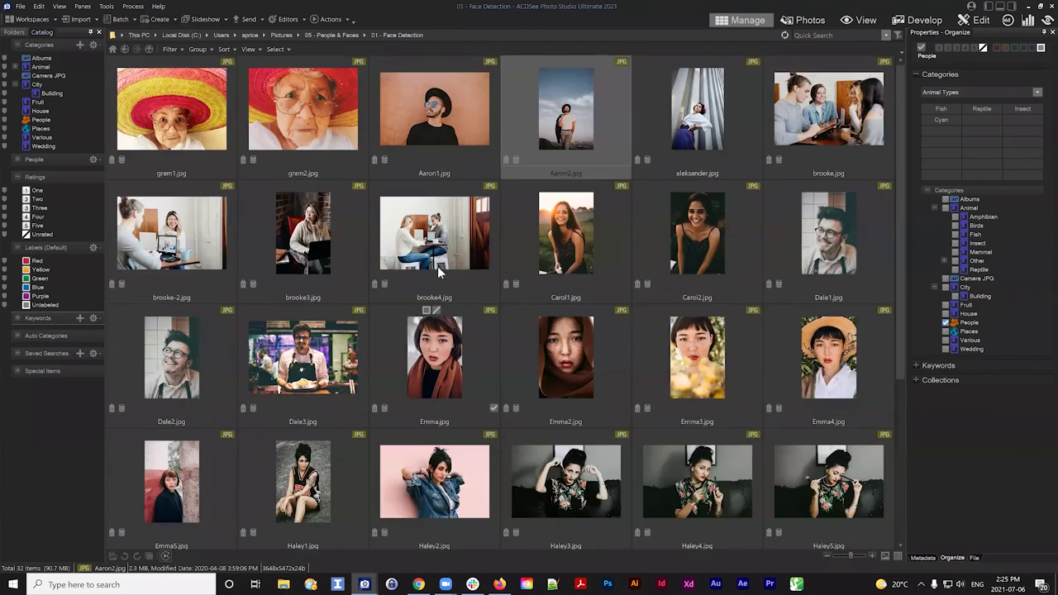